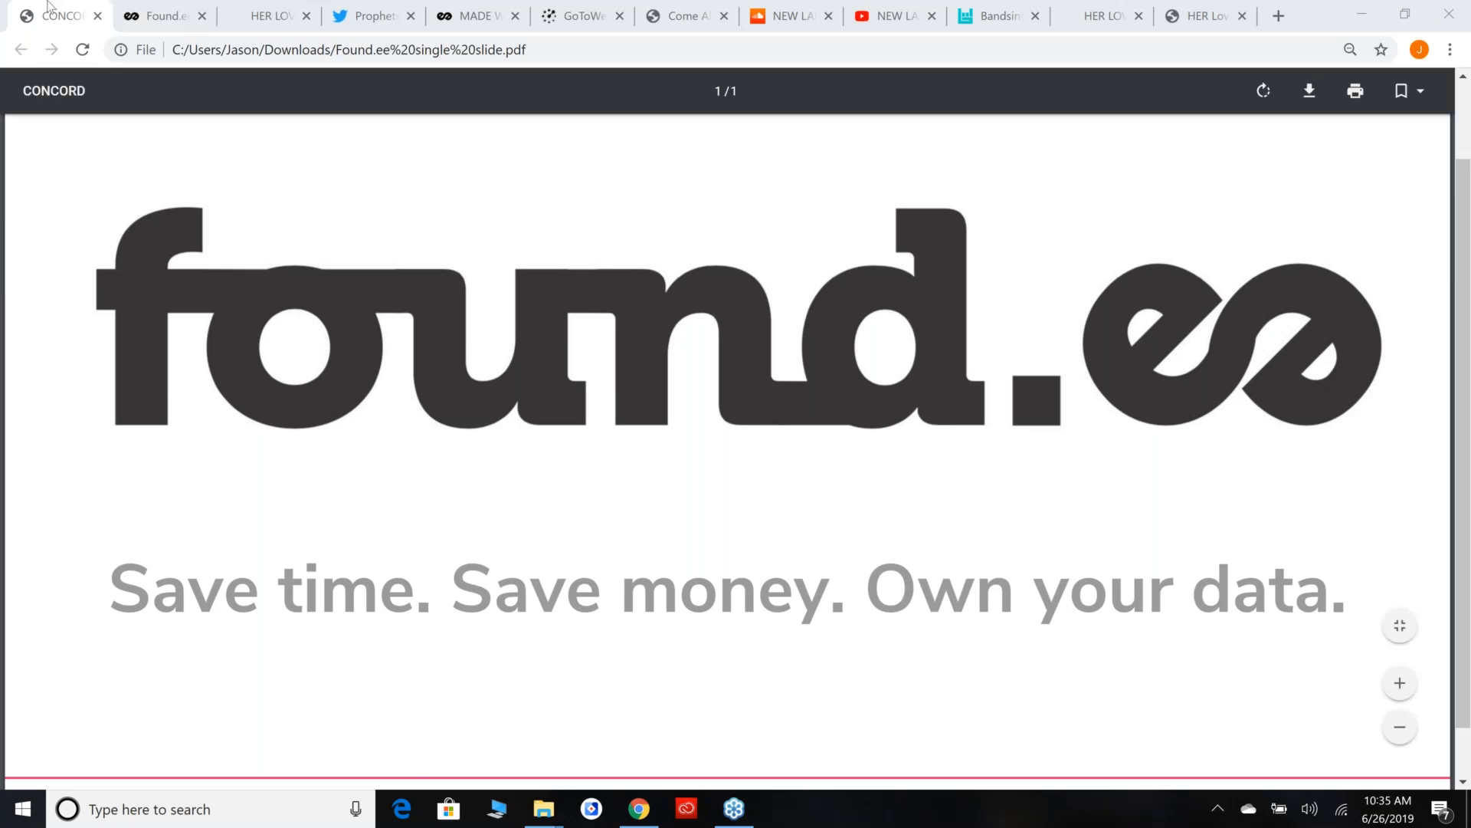
# Move the presentation slide's browser tab to the end of the row and switch to the Found.ee dashboard.
pyautogui.moveTo(48, 6); pyautogui.dragTo(1220, 6)
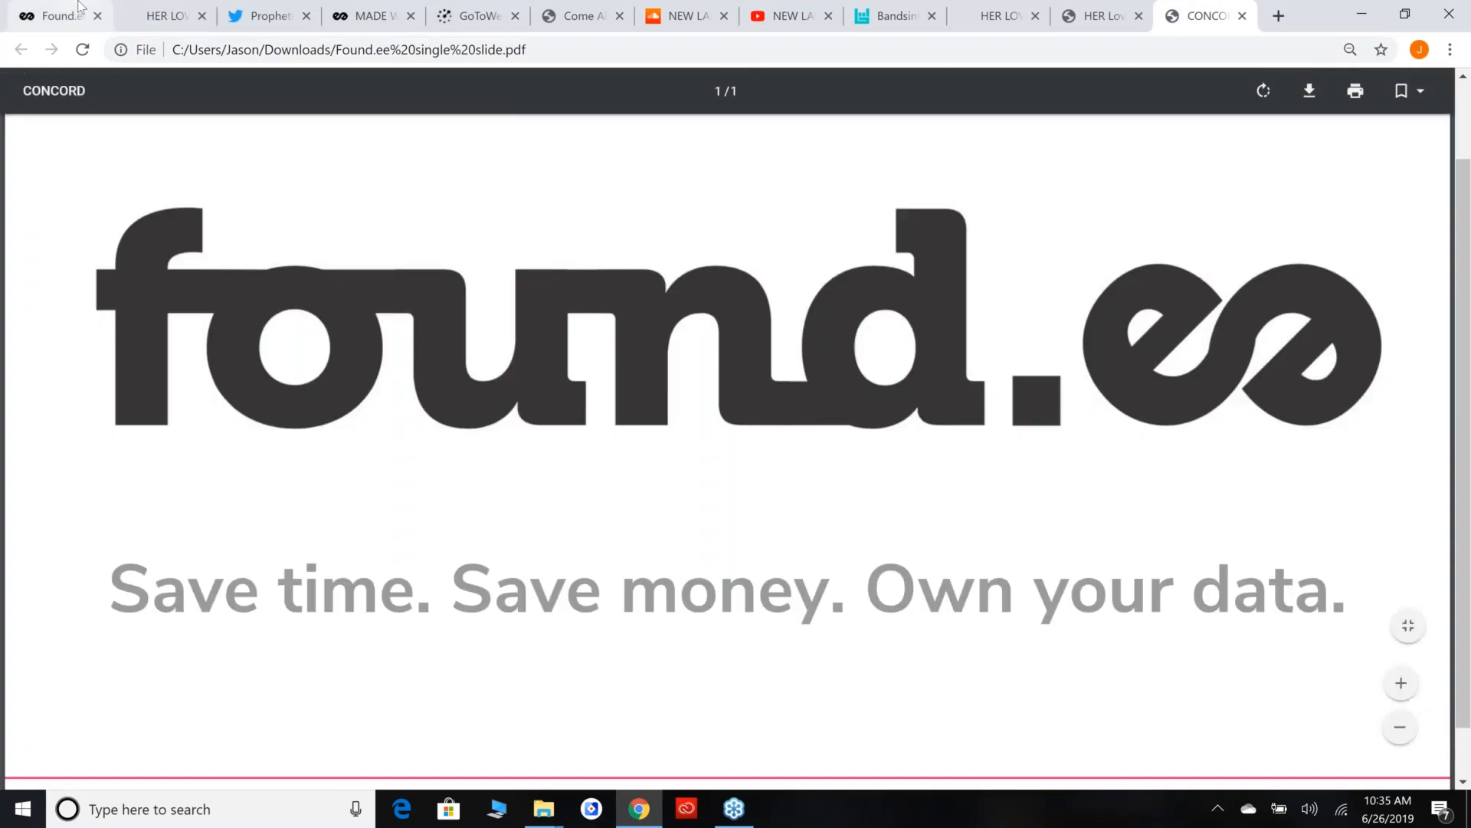
pyautogui.click(92, 17)
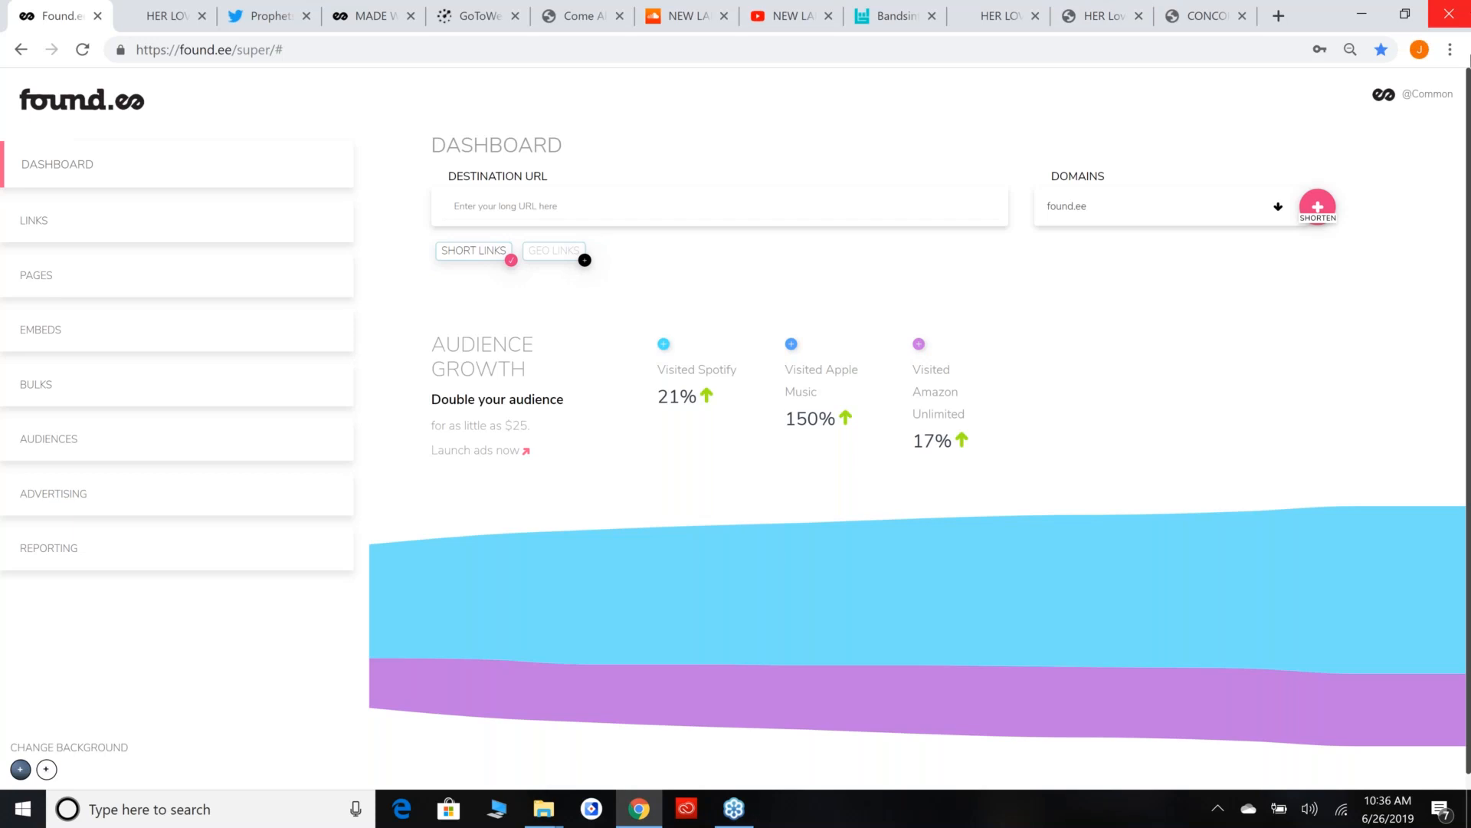
pyautogui.click(1455, 86)
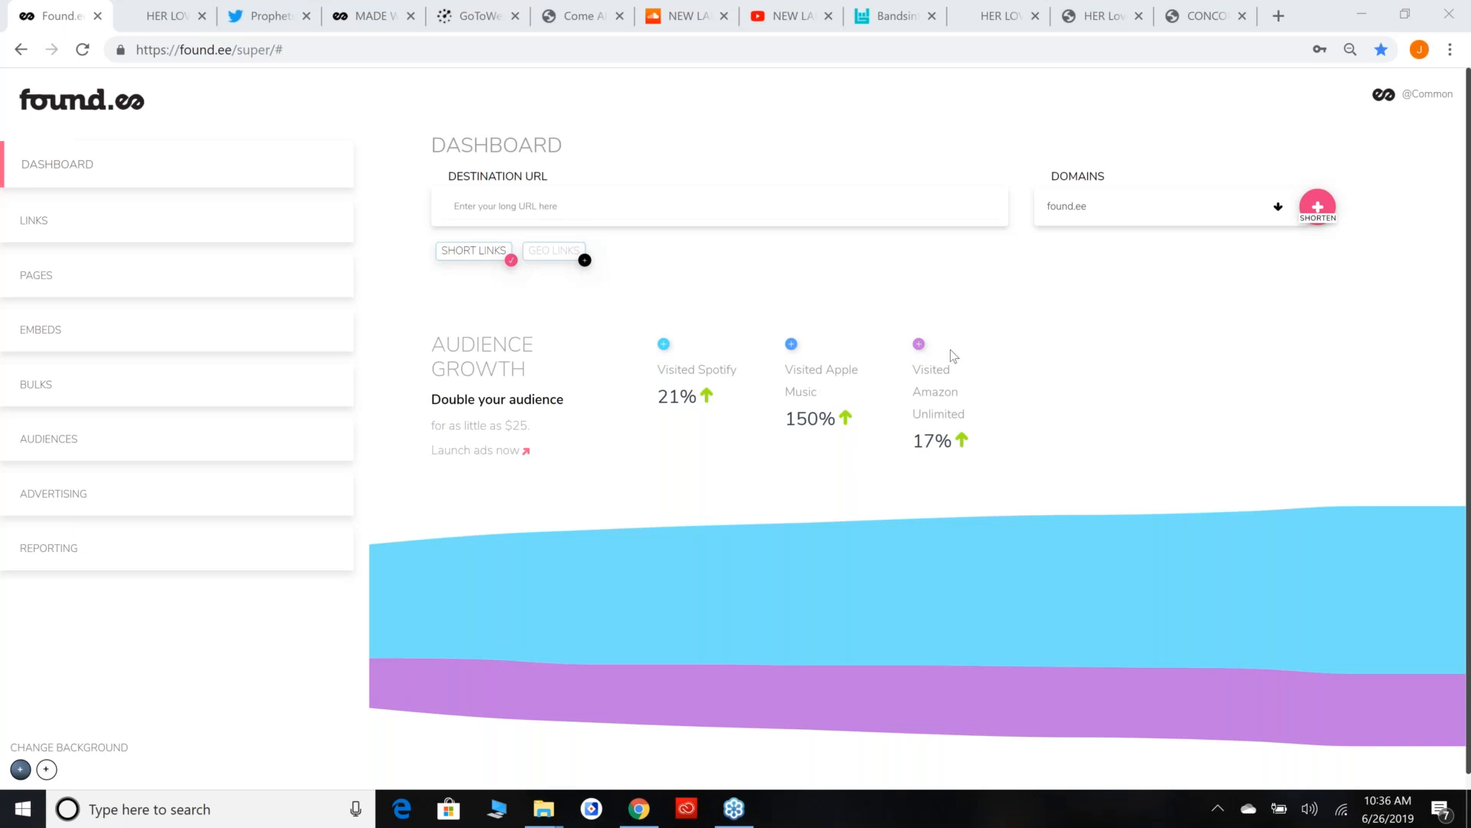
pyautogui.click(859, 199)
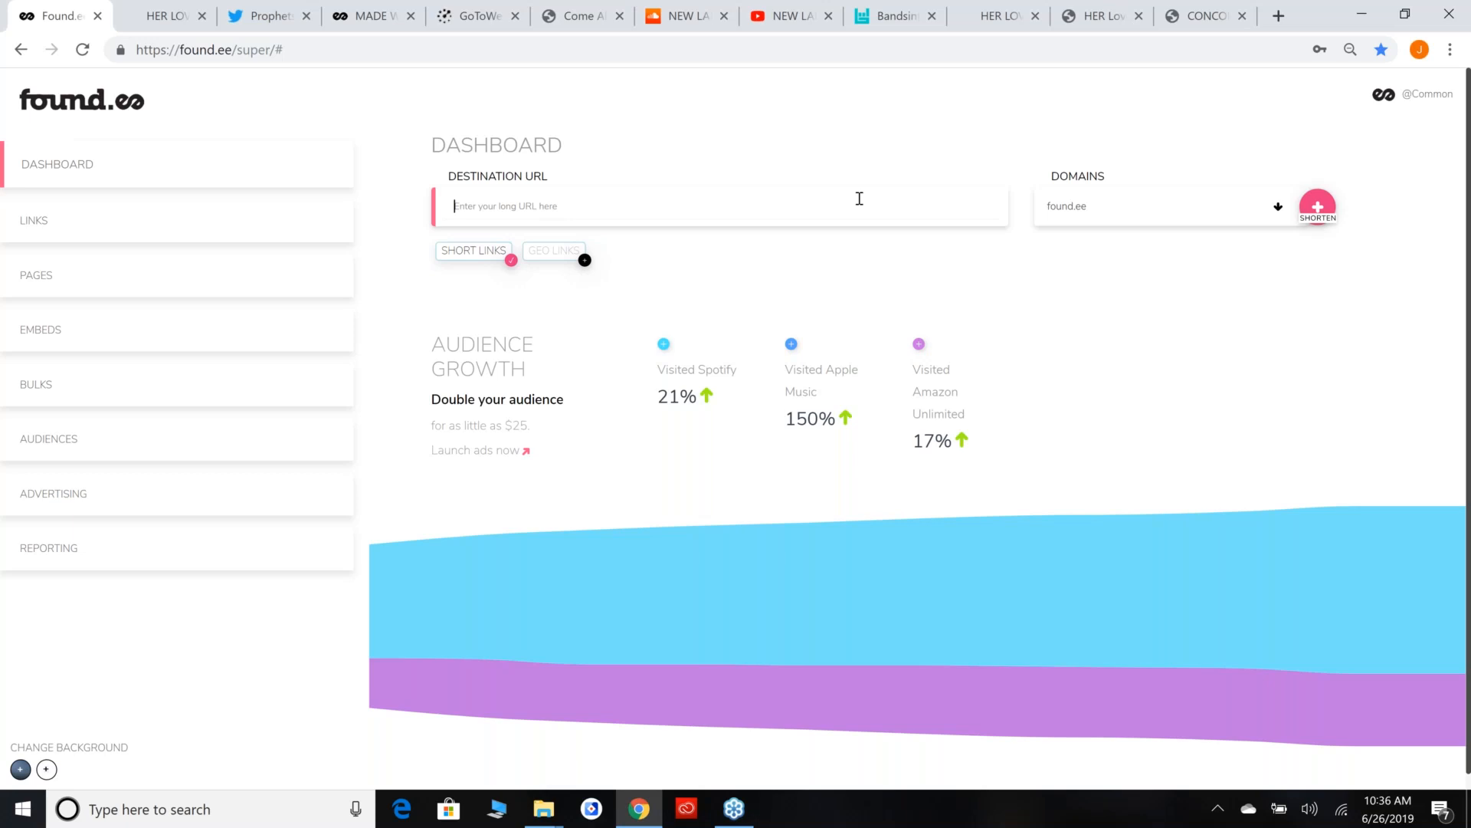
pyautogui.click(1463, 44)
pyautogui.click(1194, 345)
pyautogui.click(939, 196)
pyautogui.click(996, 15)
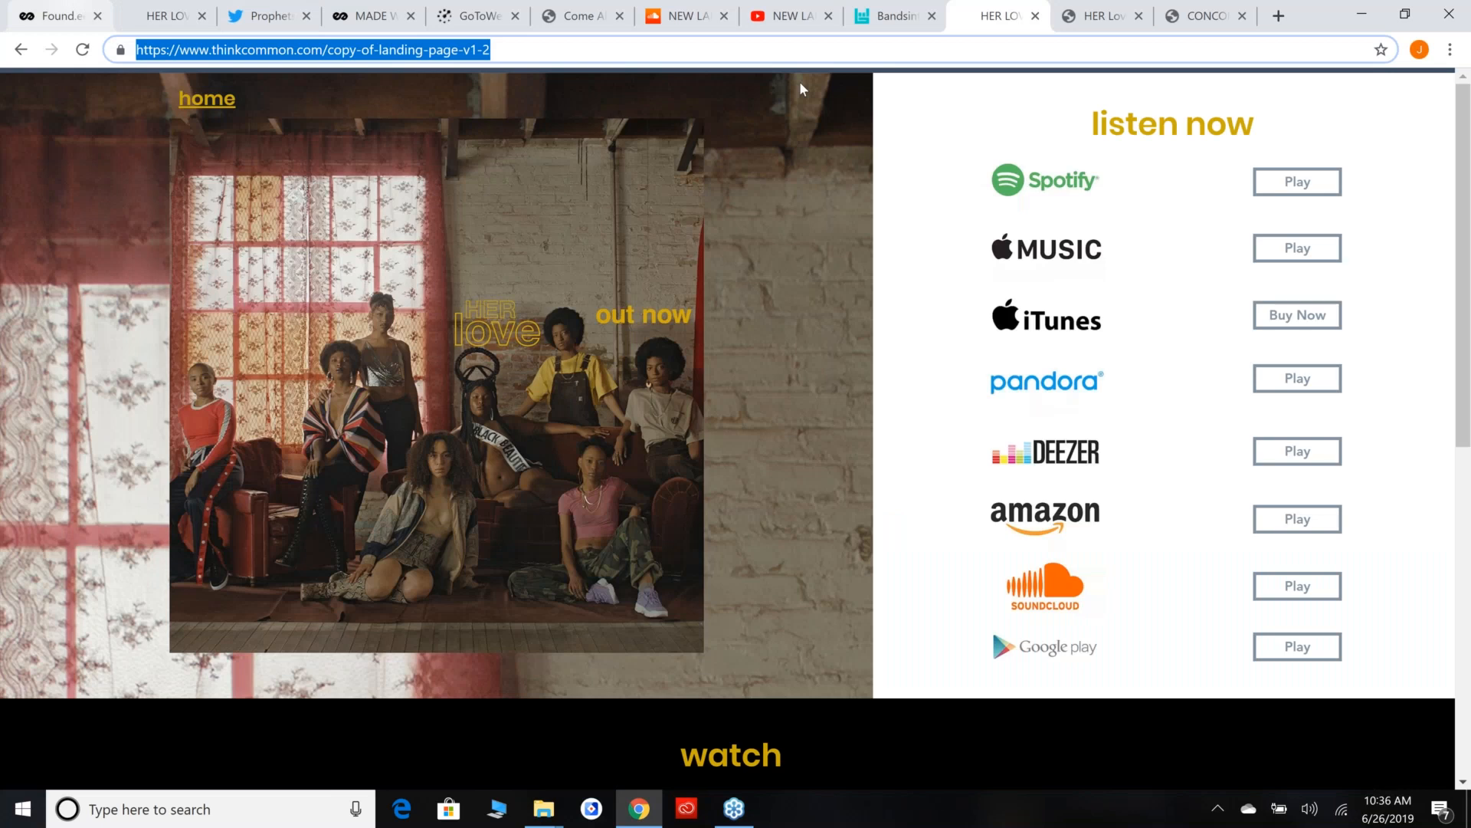
pyautogui.hotkey('ctrl', '1')
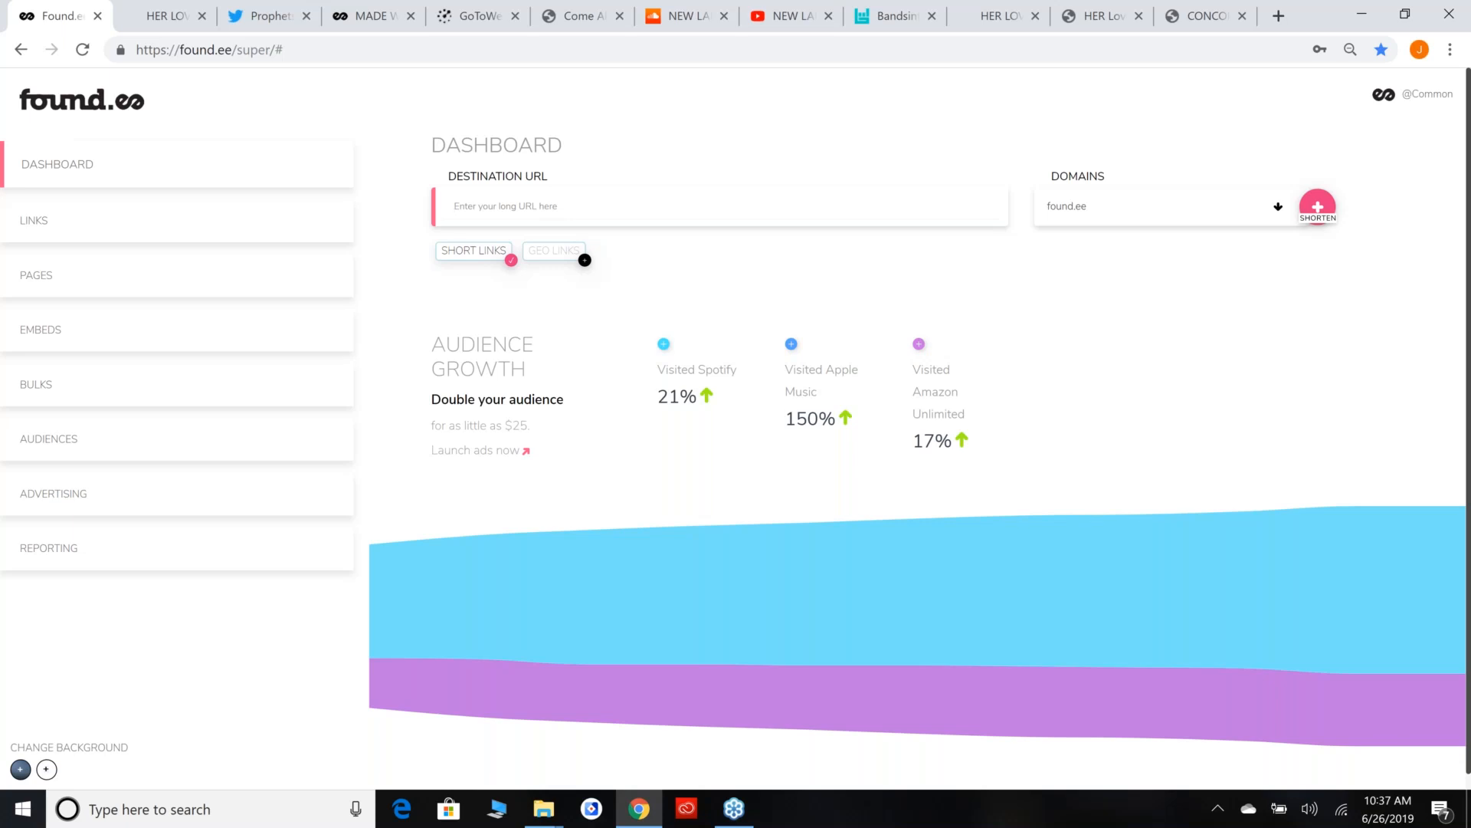
pyautogui.write('https://www.thinkcommon.com/copy-of-landing-page-v1-2')
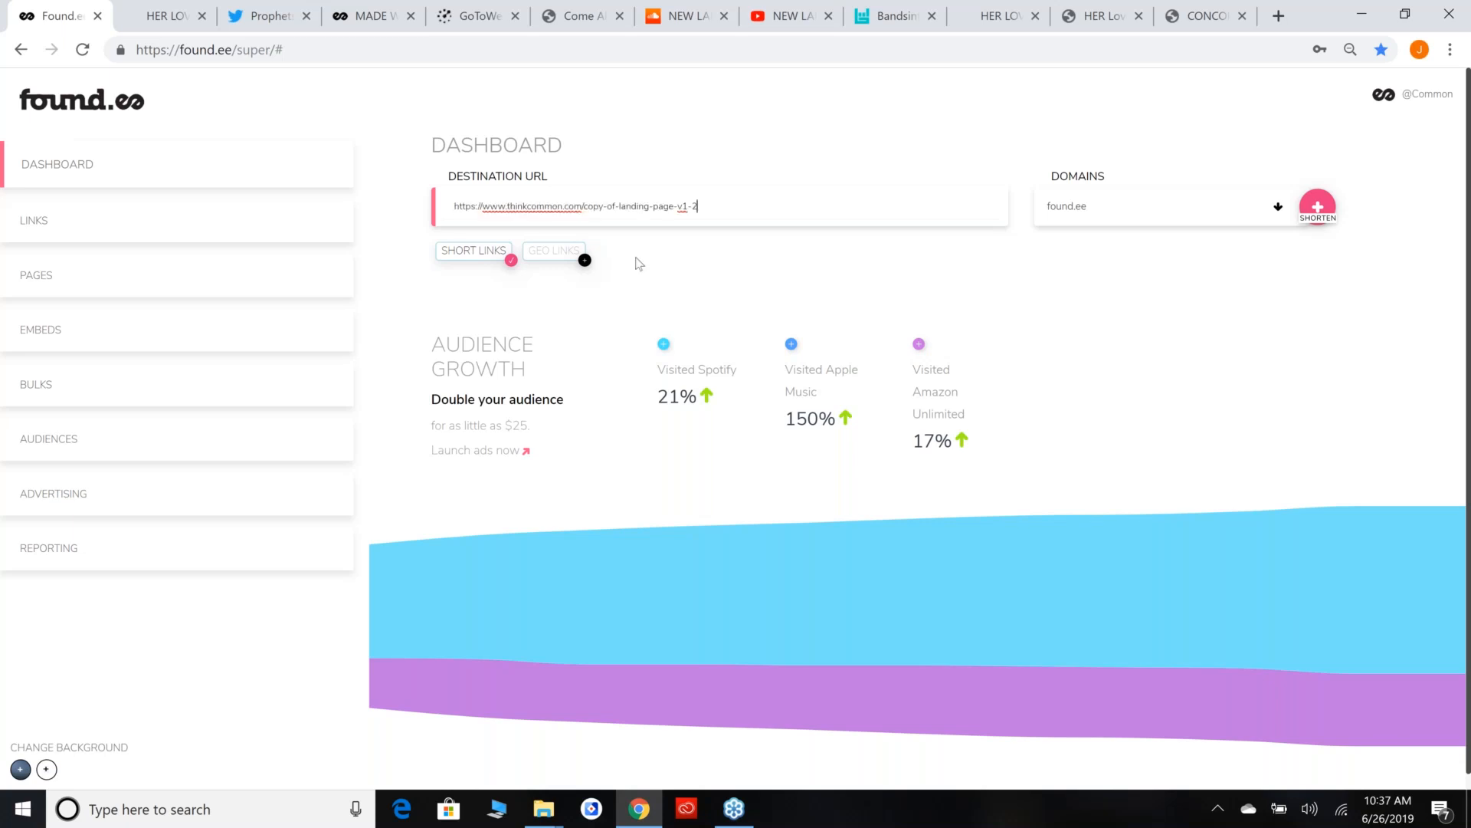
pyautogui.click(1338, 217)
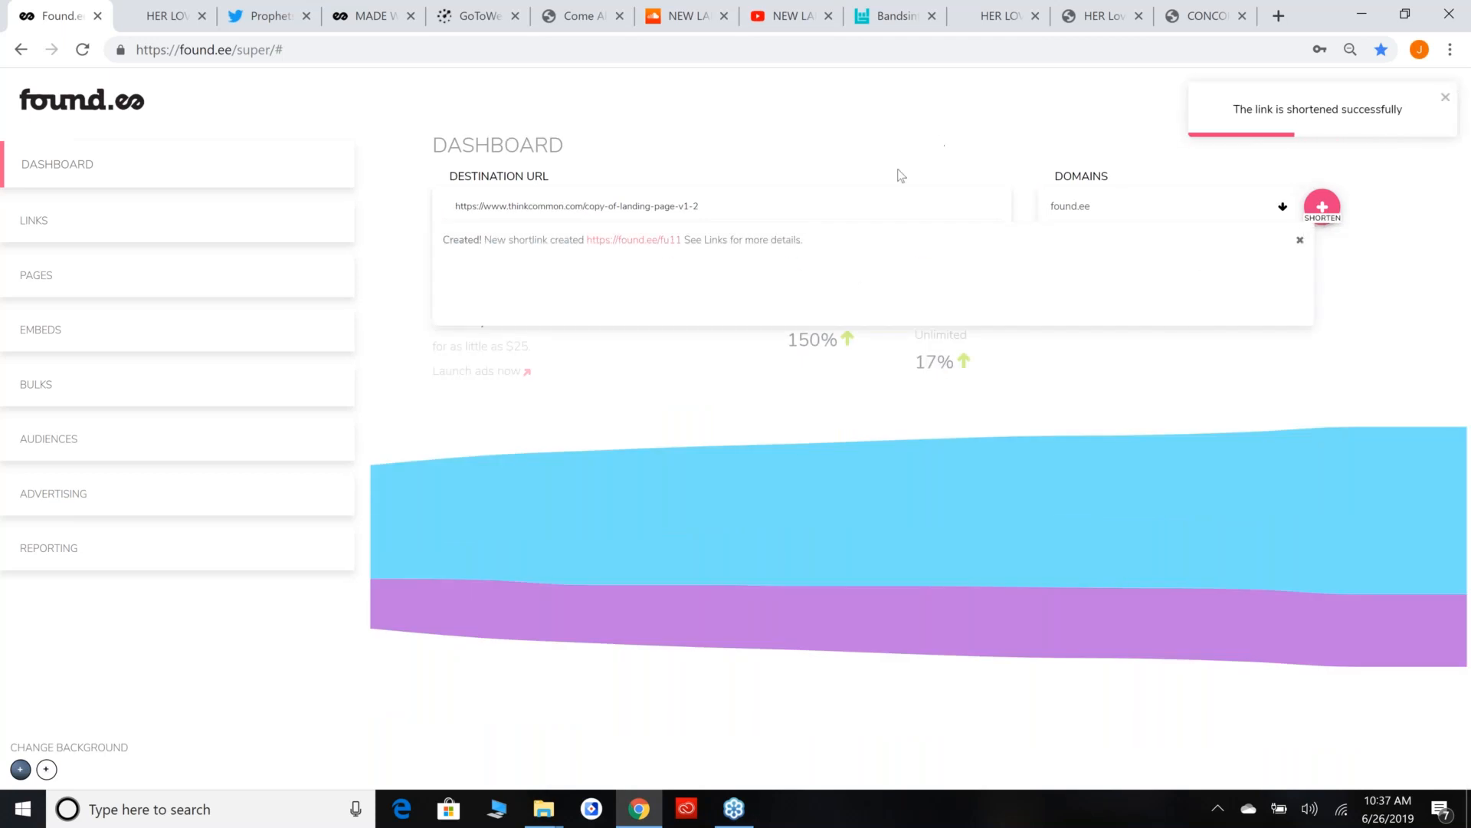
# Test the new short link in its own browser tab, dismiss the creation notice, and close the test tab.
pyautogui.click(697, 206)
pyautogui.hotkey('ctrl', 'a')
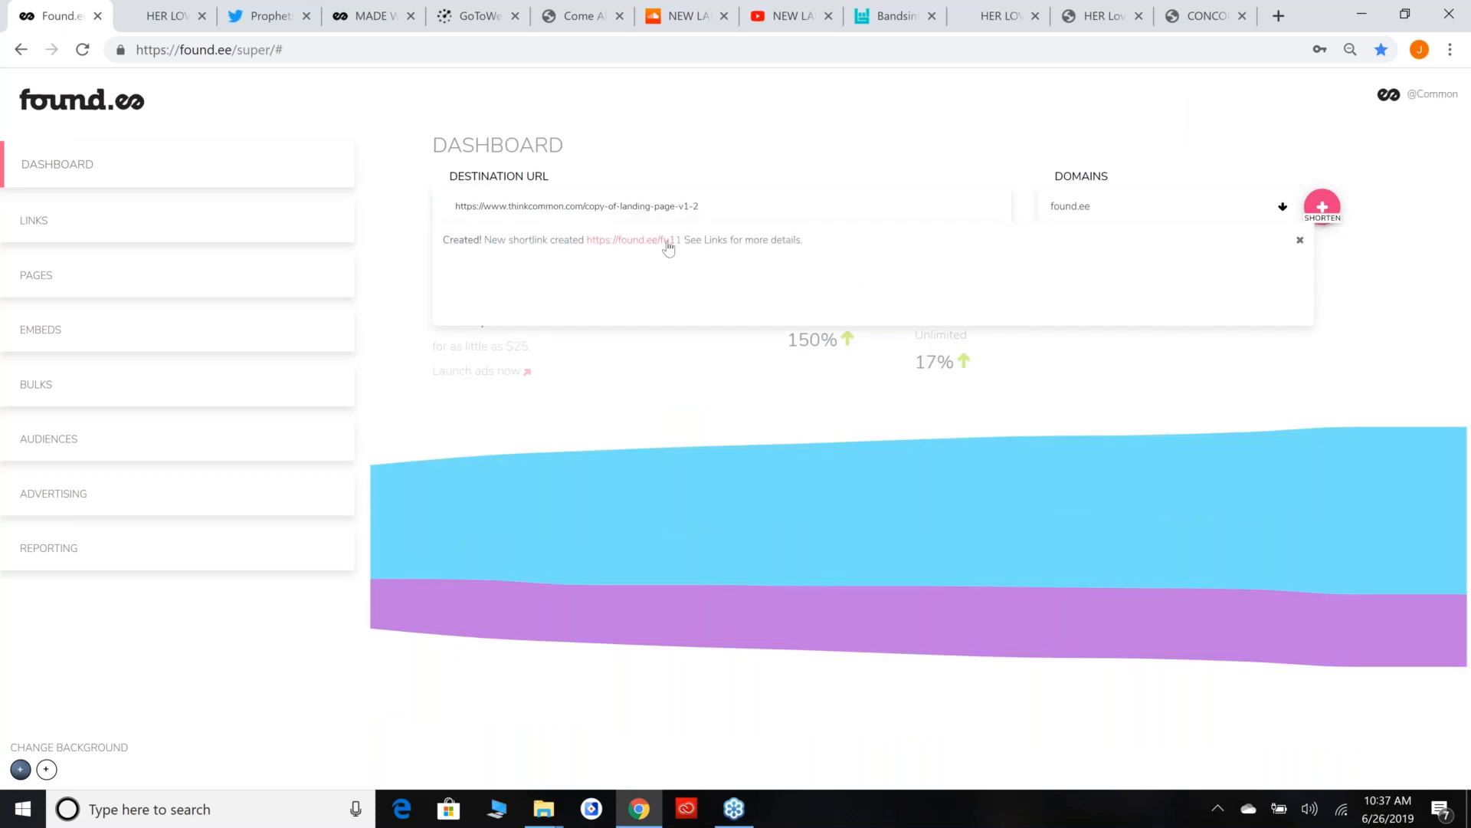
pyautogui.click(669, 240)
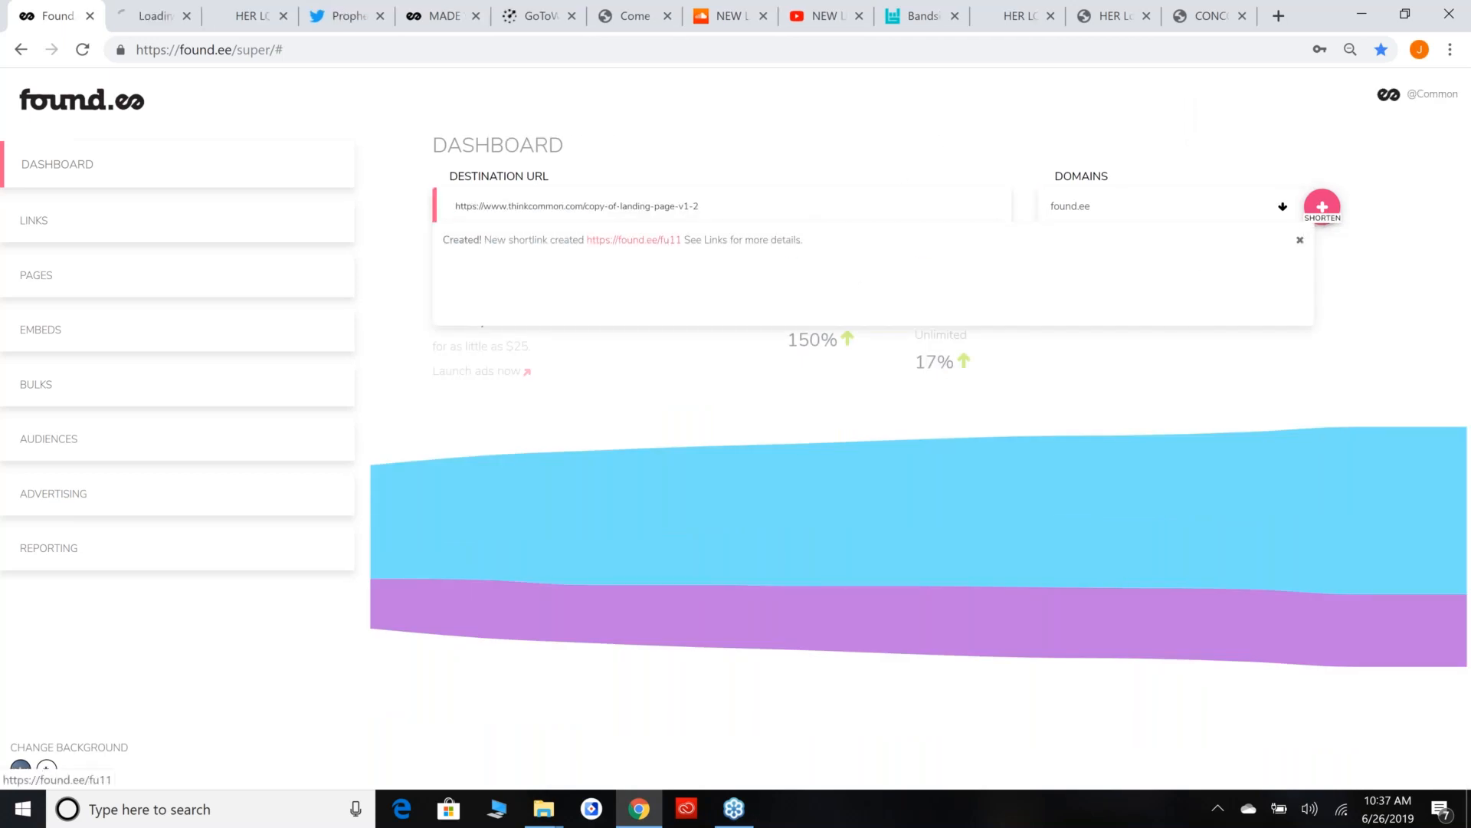
pyautogui.click(1300, 239)
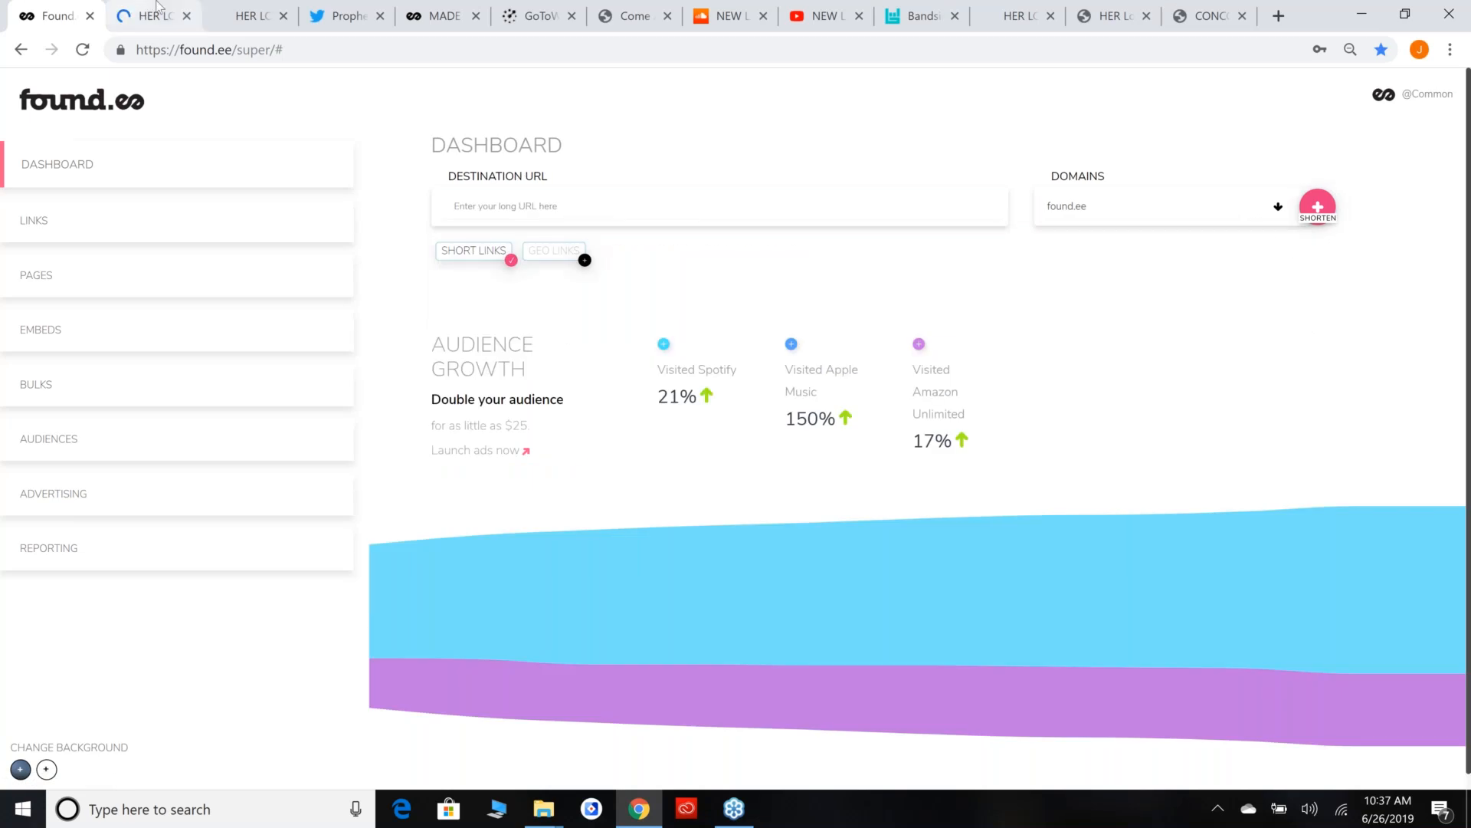
pyautogui.click(157, 9)
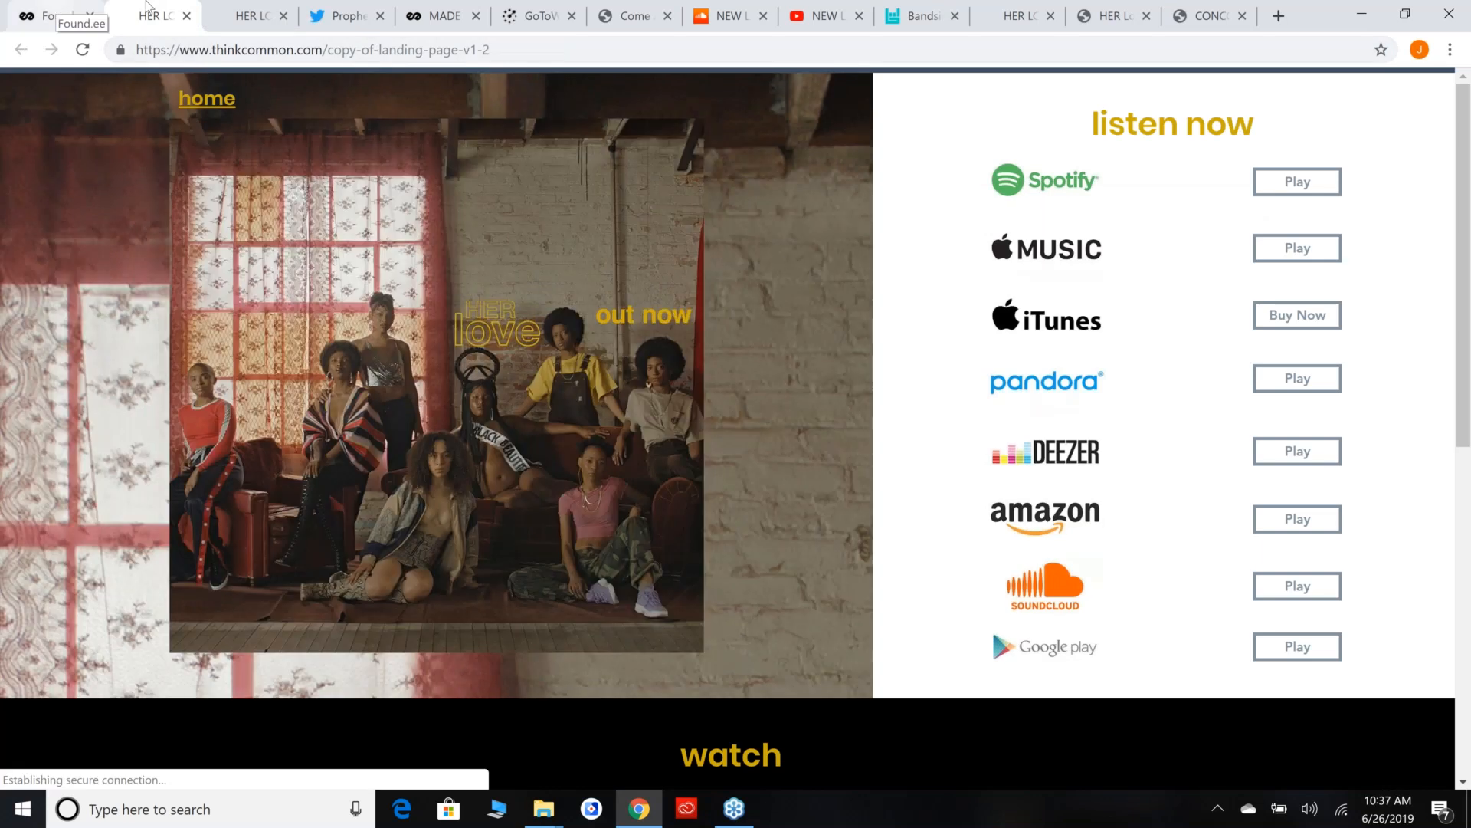
pyautogui.click(186, 16)
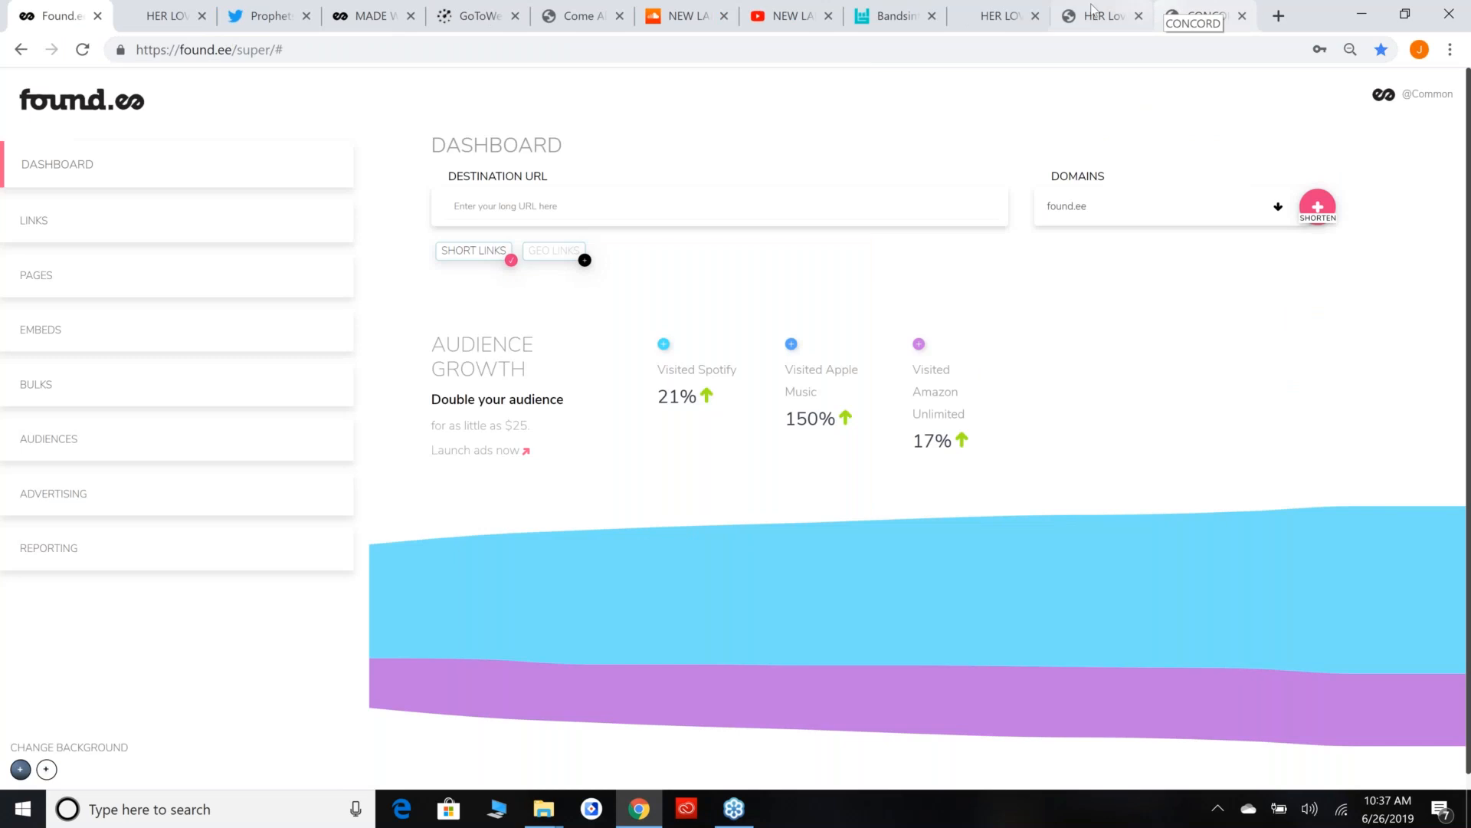
# Switch to geo links and enter the Apple Music URL of the "her-love-feat-daniel-caesar-single" album as the destination.
pyautogui.click(1092, 11)
pyautogui.hotkey('ctrl', '1')
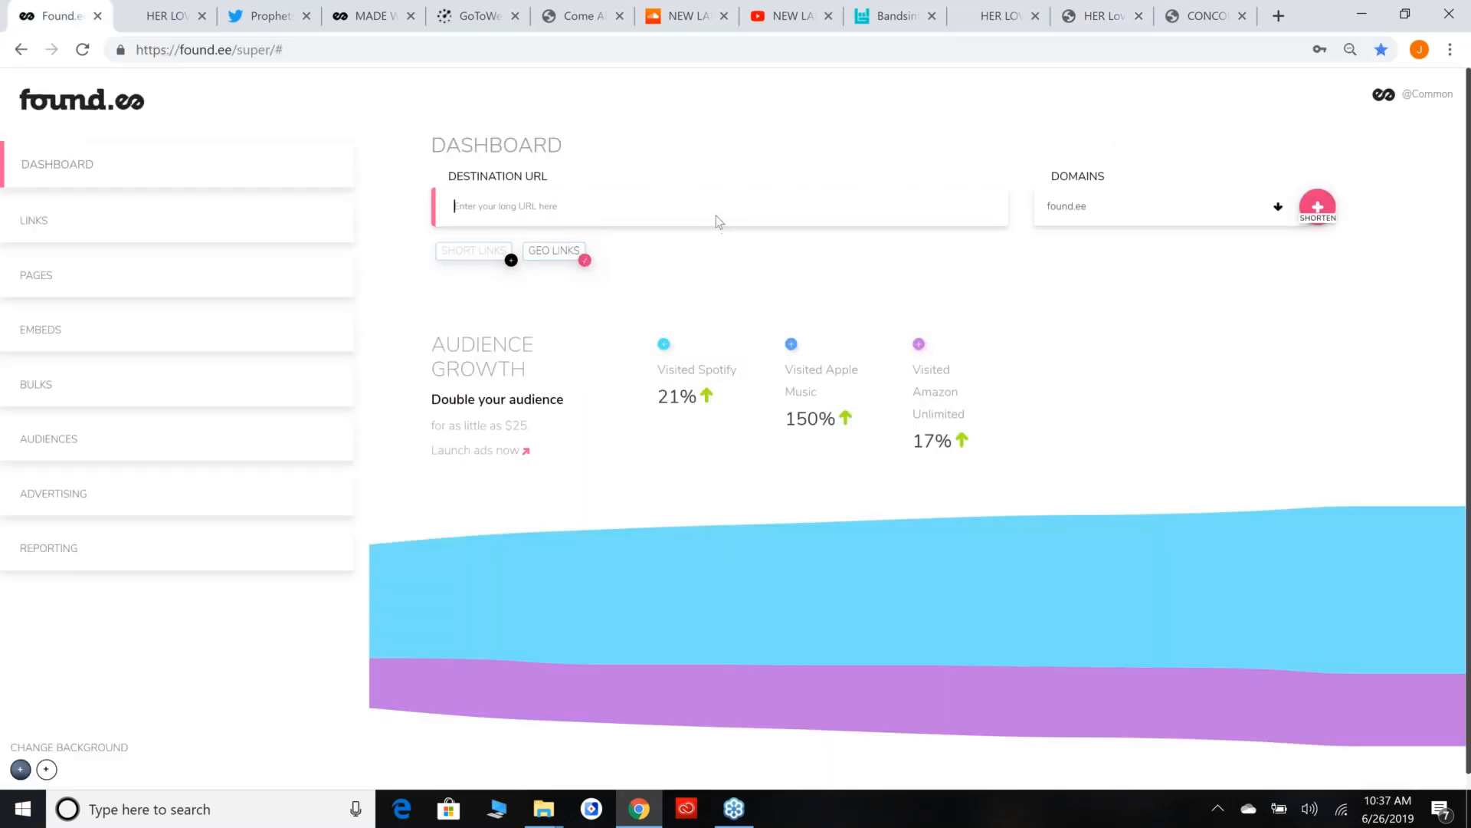
pyautogui.hotkey('ctrl', 'v')
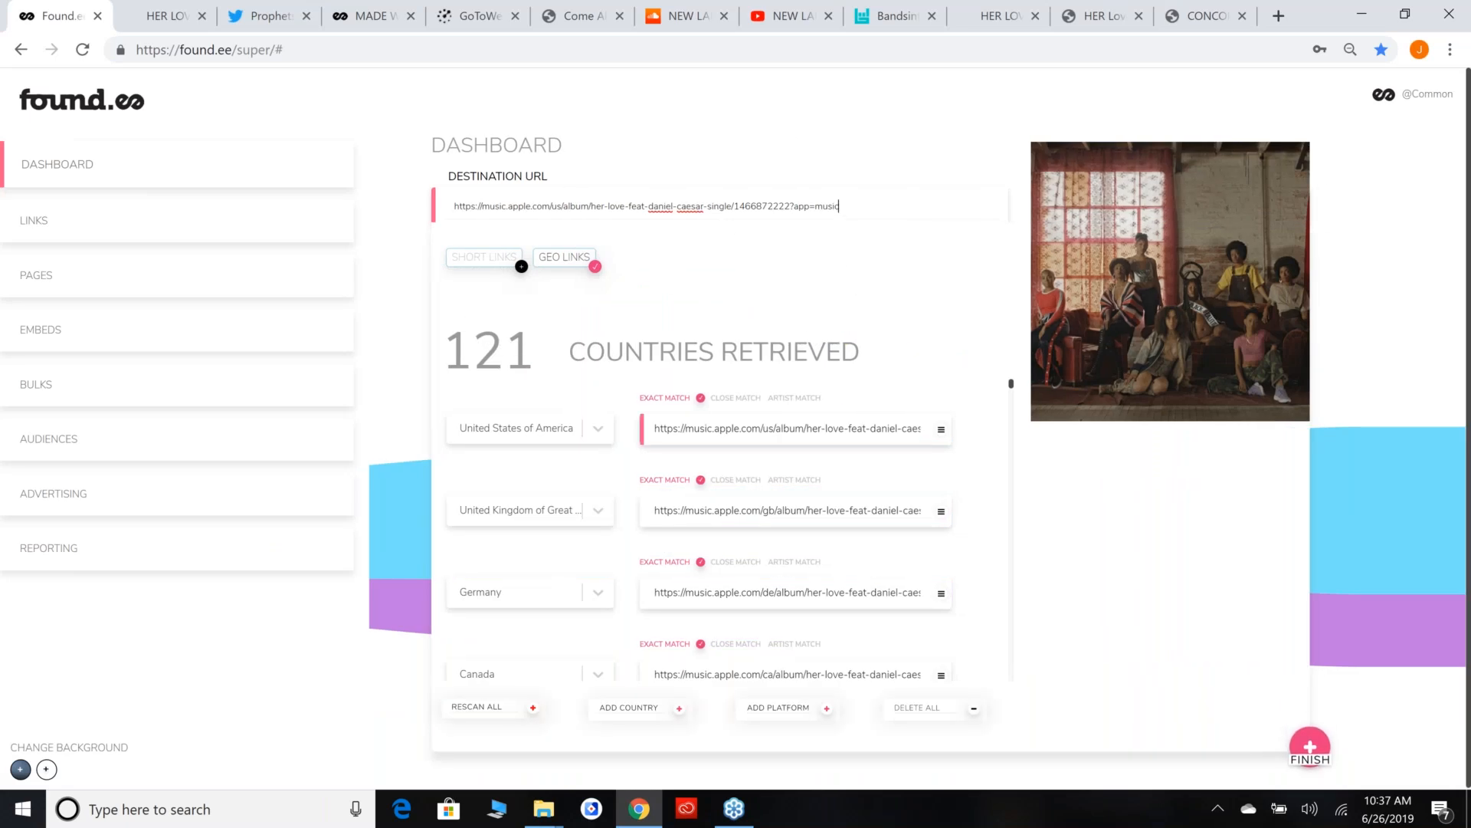
# Review the retrieved country links, finish creating the Apple Music geo link, and close the creation notices.
pyautogui.scroll(-1, 792, 436)
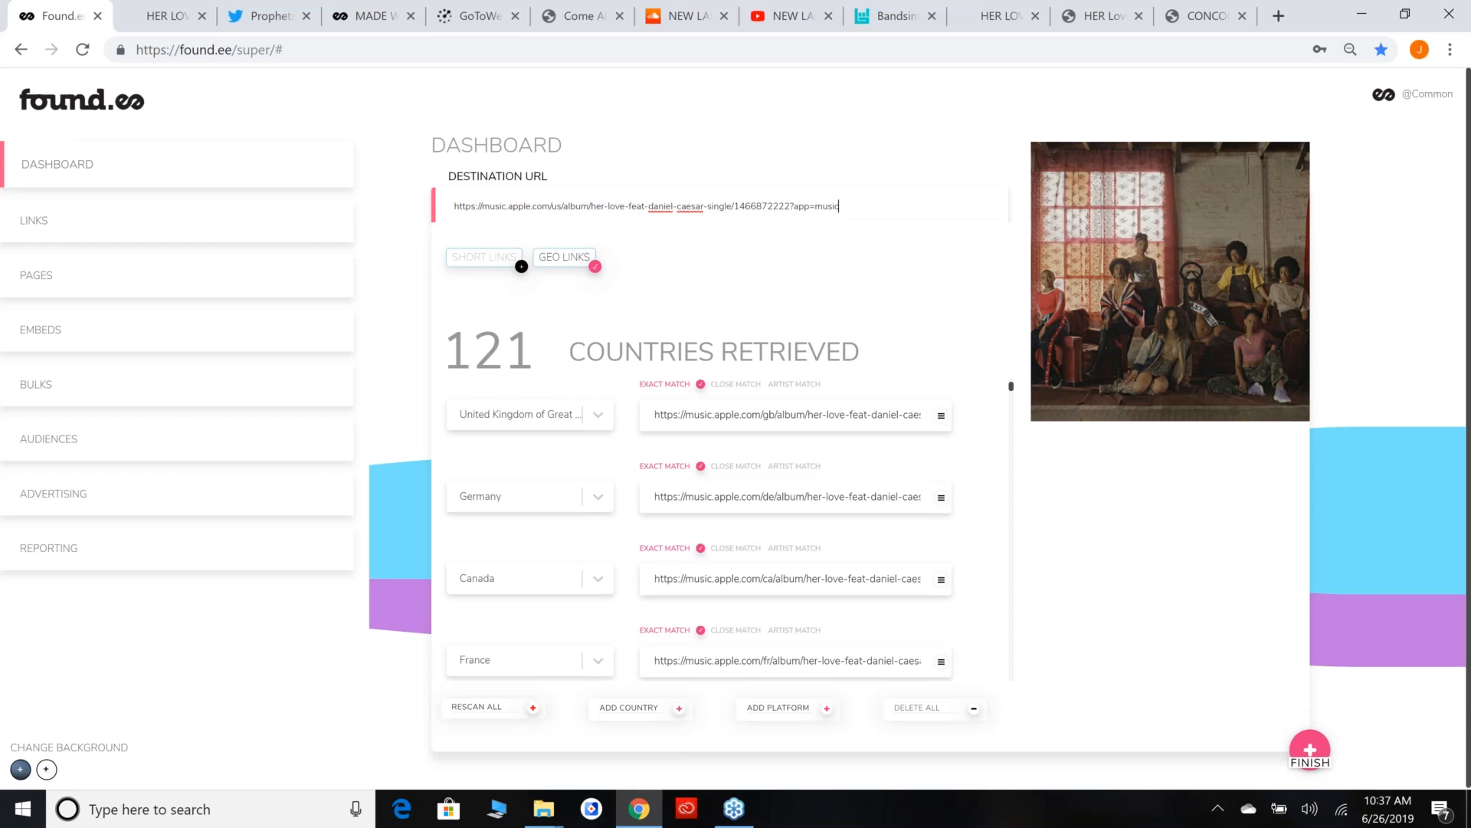
pyautogui.scroll(-1, 800, 664)
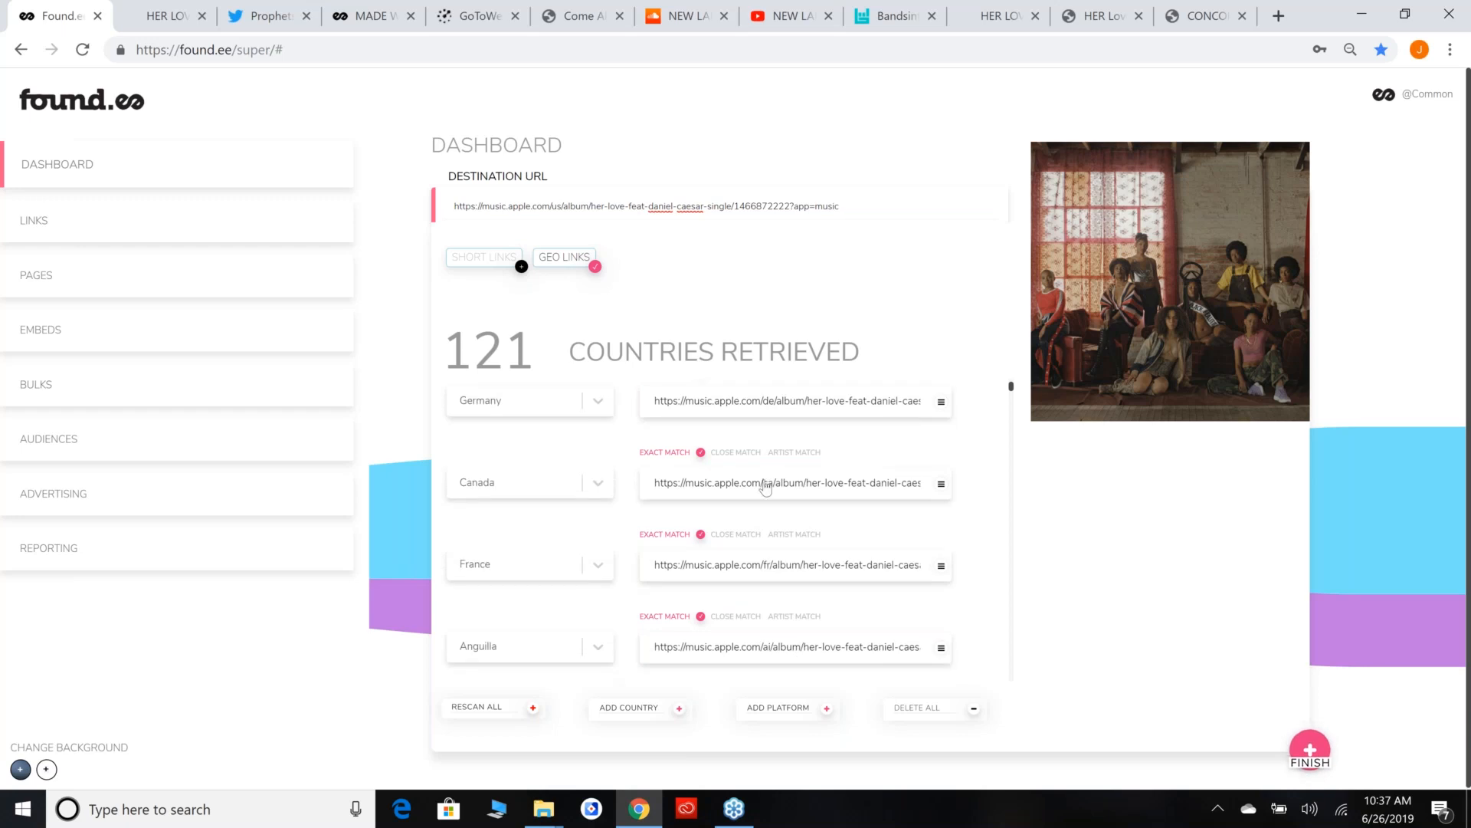
pyautogui.scroll(2, 797, 537)
pyautogui.moveTo(456, 346); pyautogui.dragTo(849, 341)
pyautogui.click(949, 352)
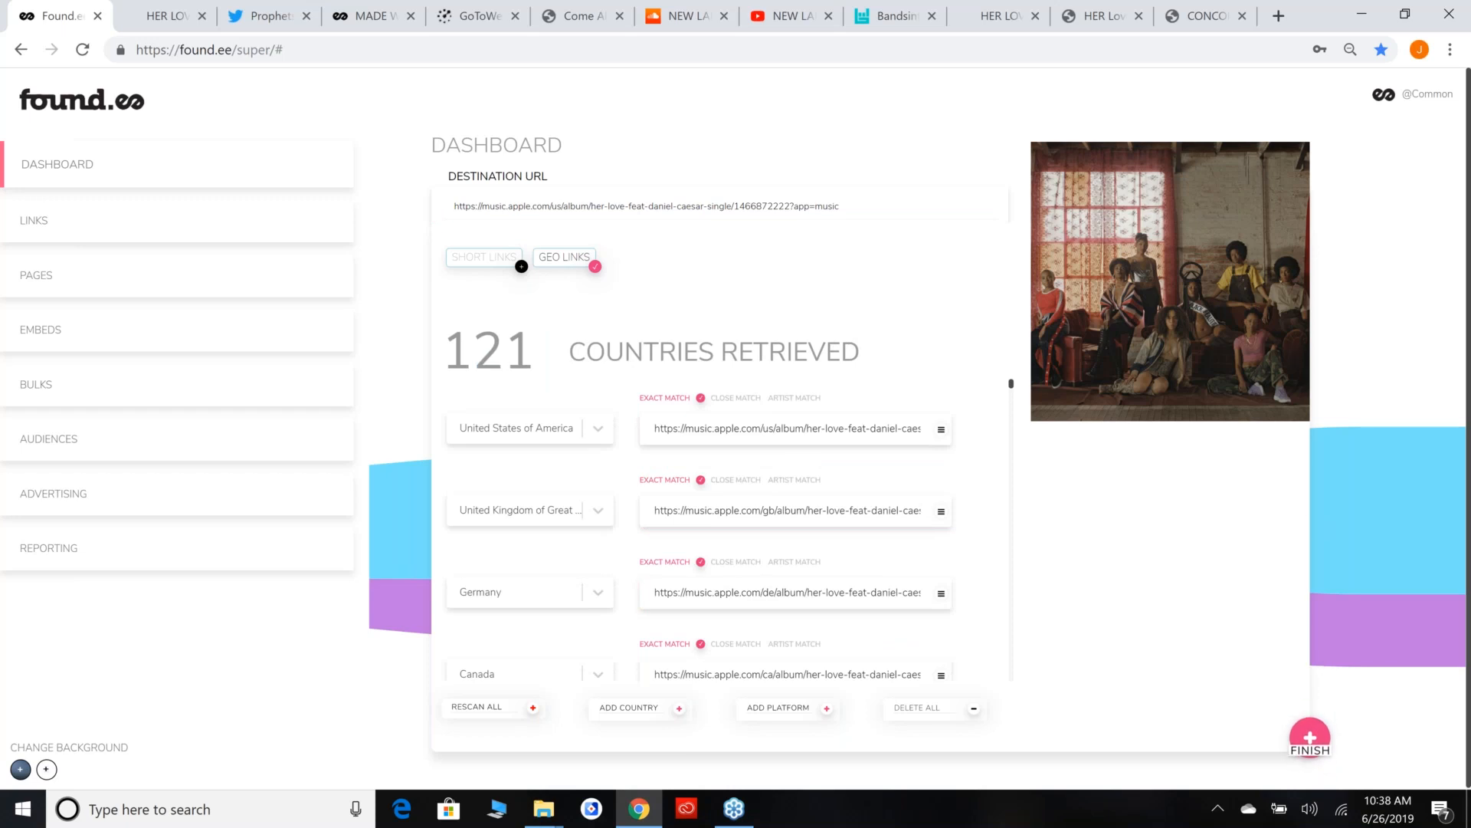
pyautogui.click(1310, 750)
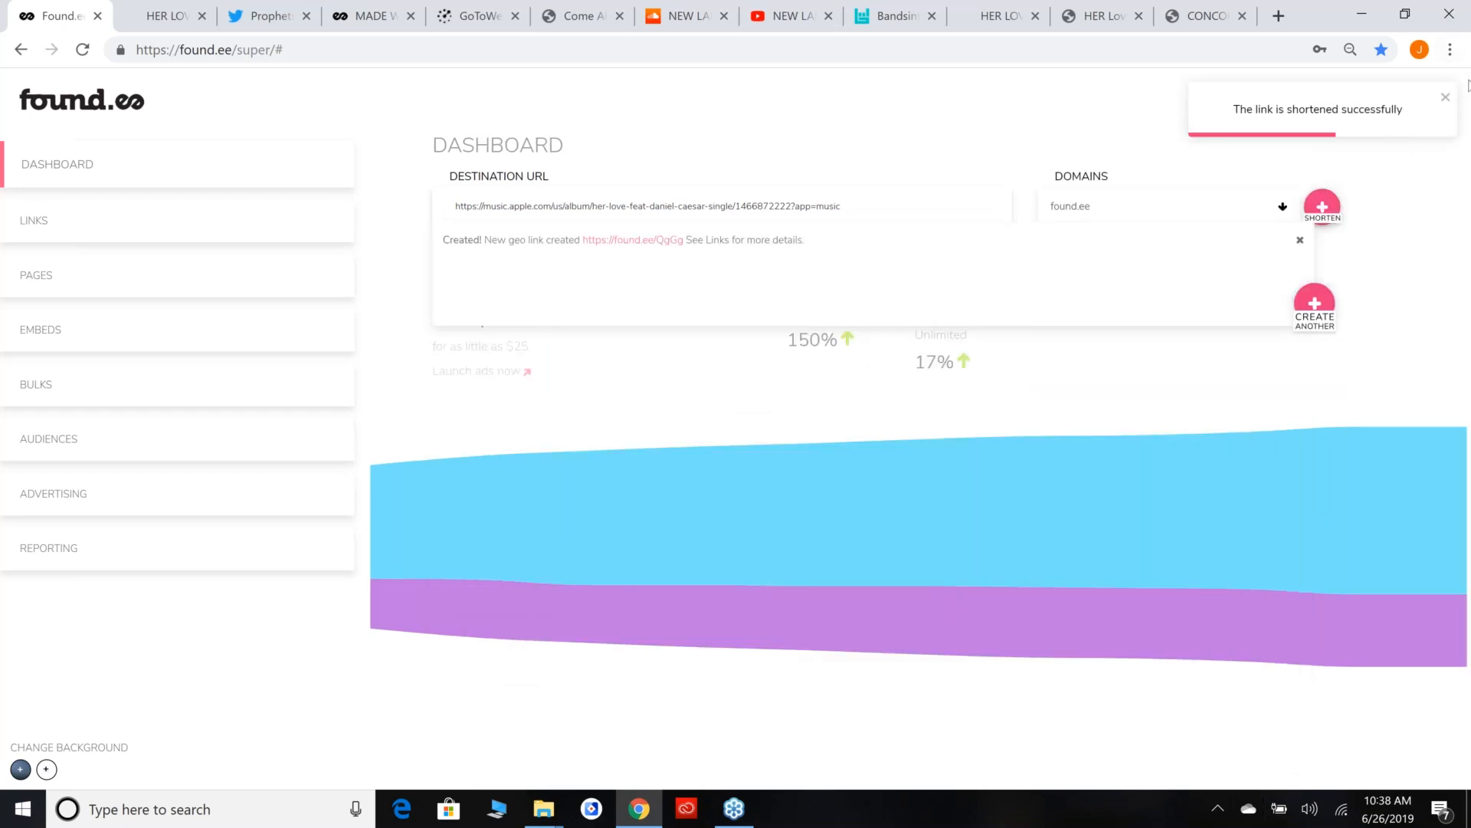
pyautogui.click(1445, 97)
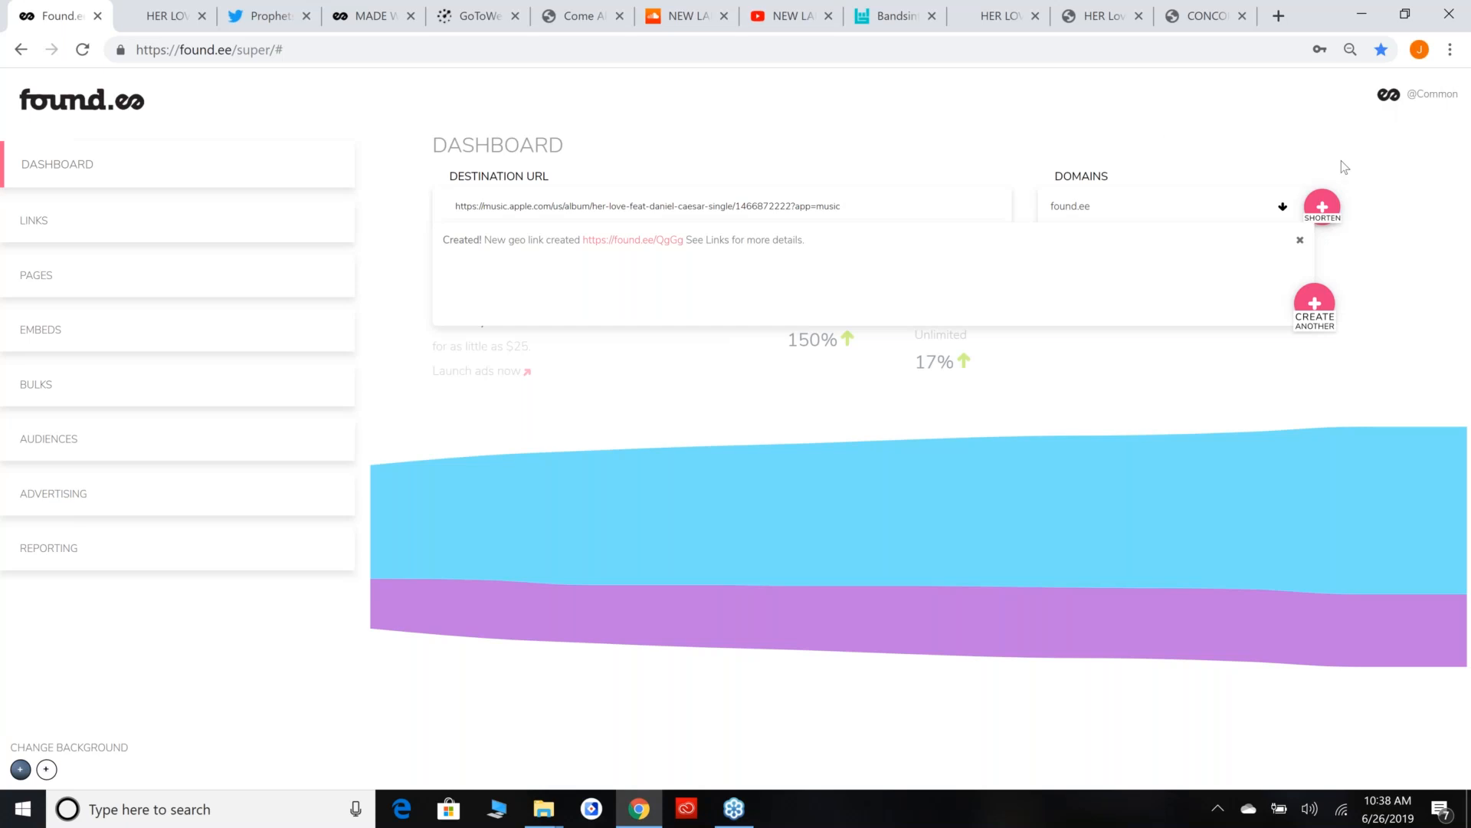
pyautogui.click(720, 193)
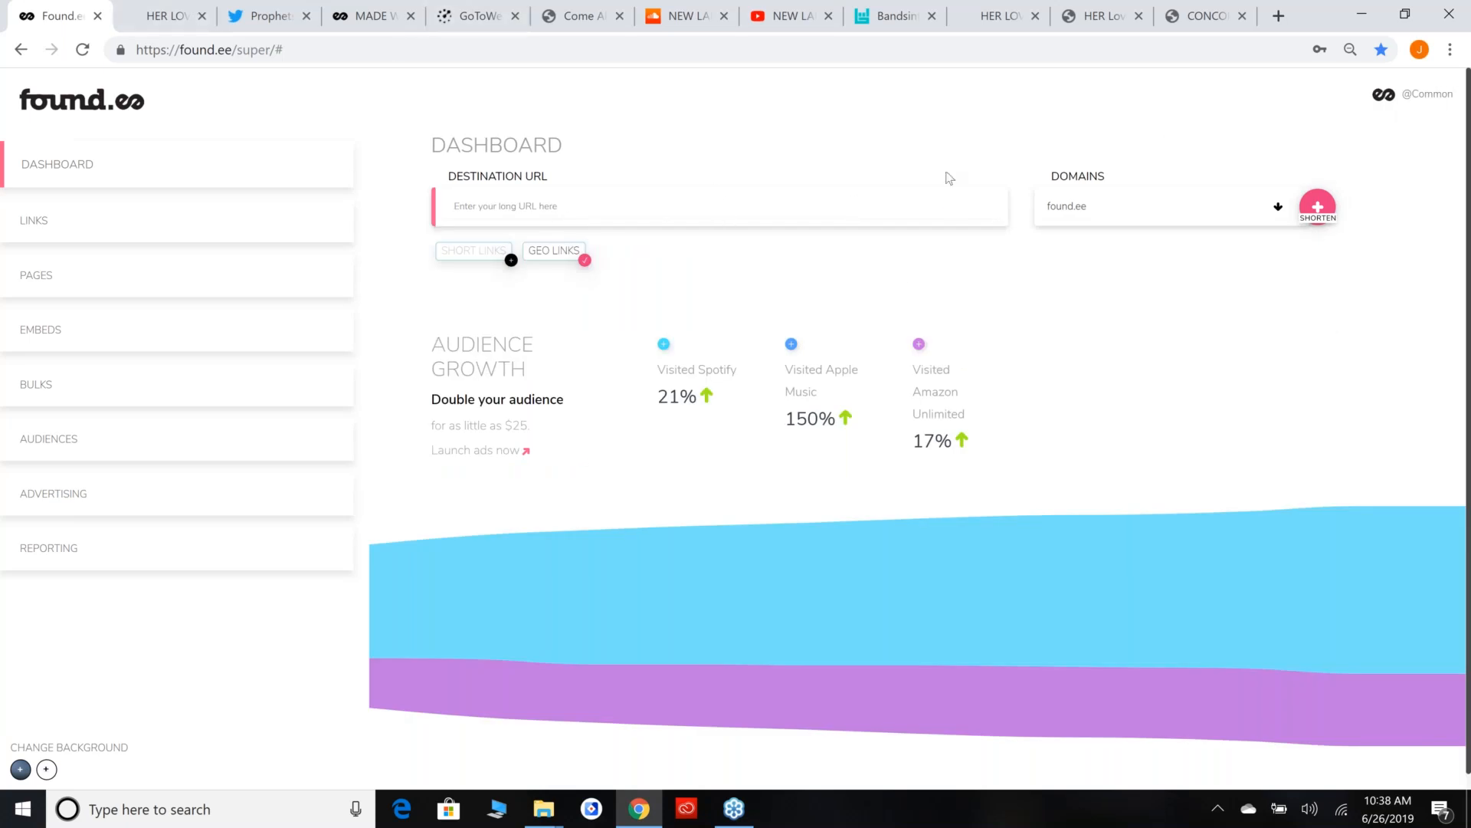
pyautogui.click(1422, 100)
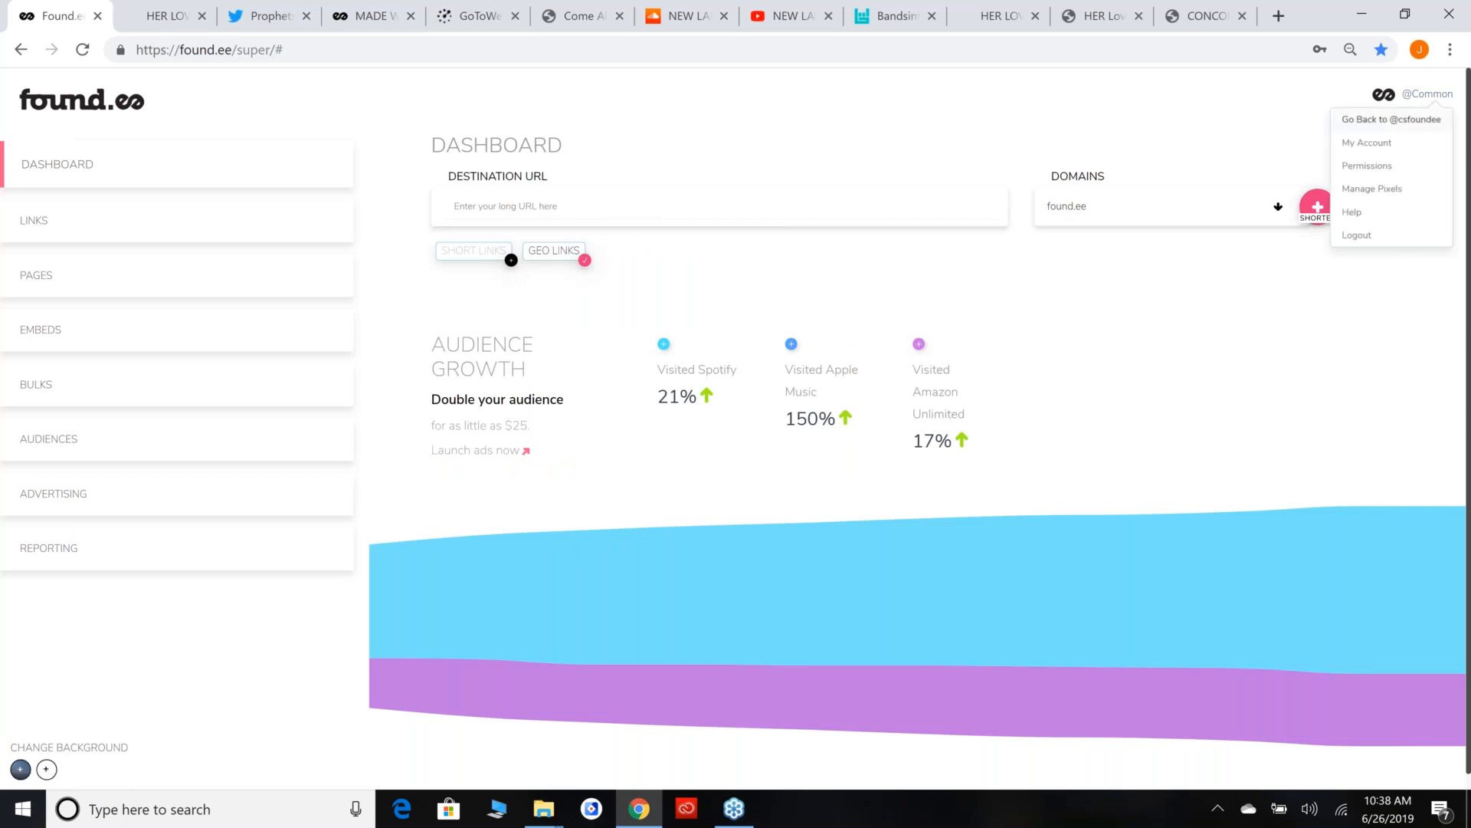
pyautogui.click(1421, 122)
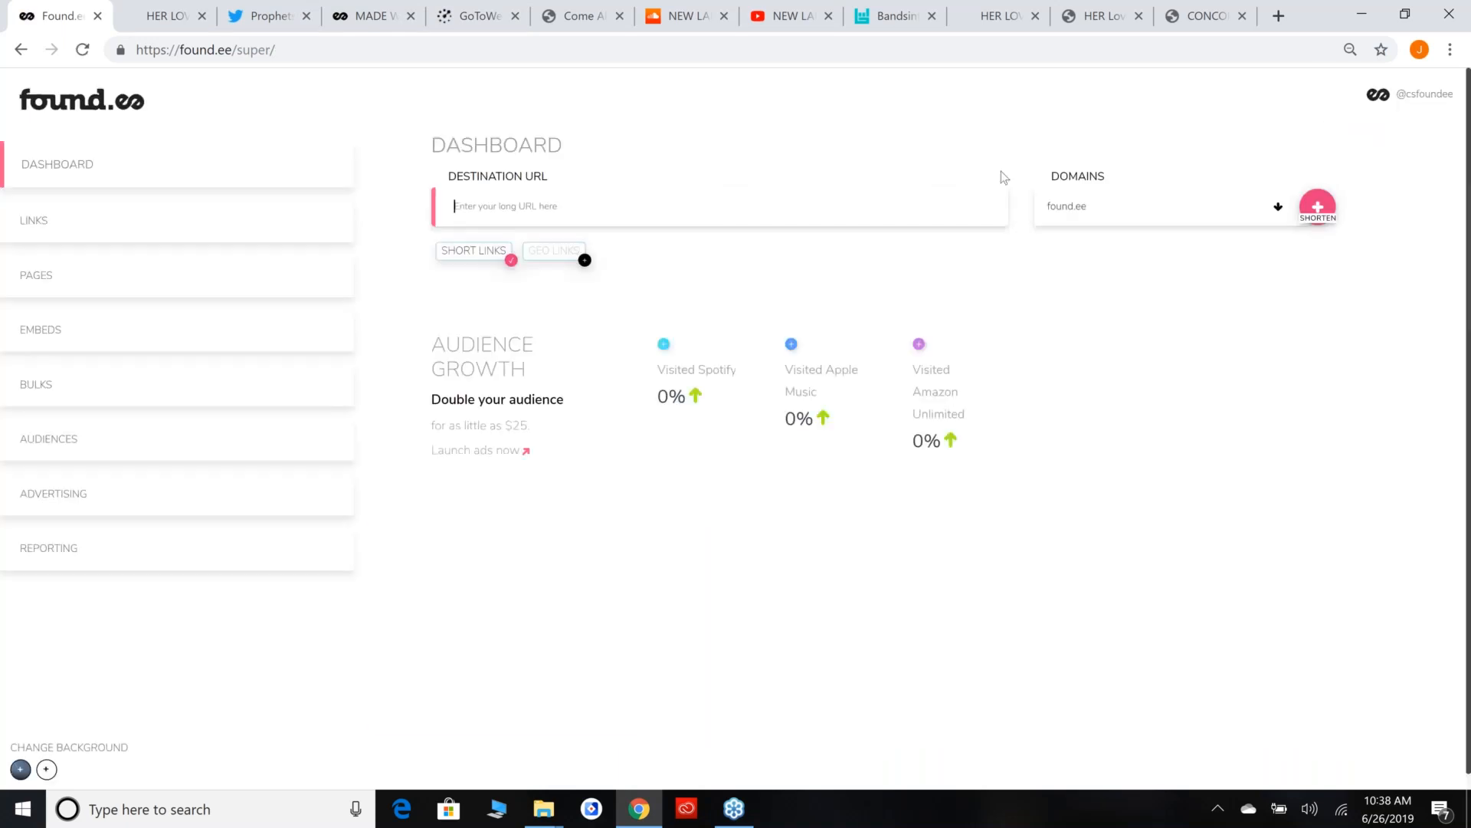
pyautogui.click(1422, 96)
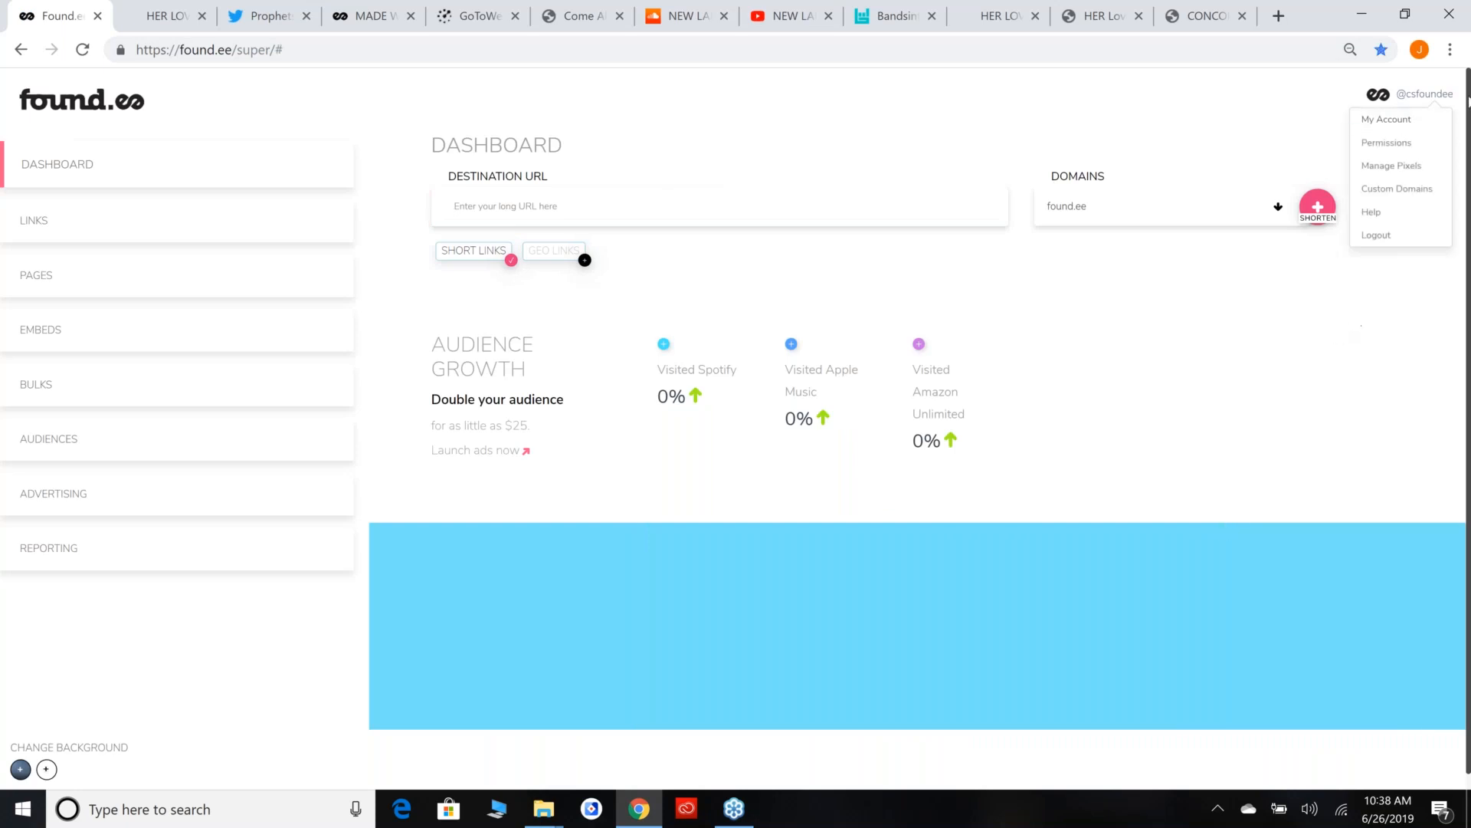
pyautogui.click(1420, 165)
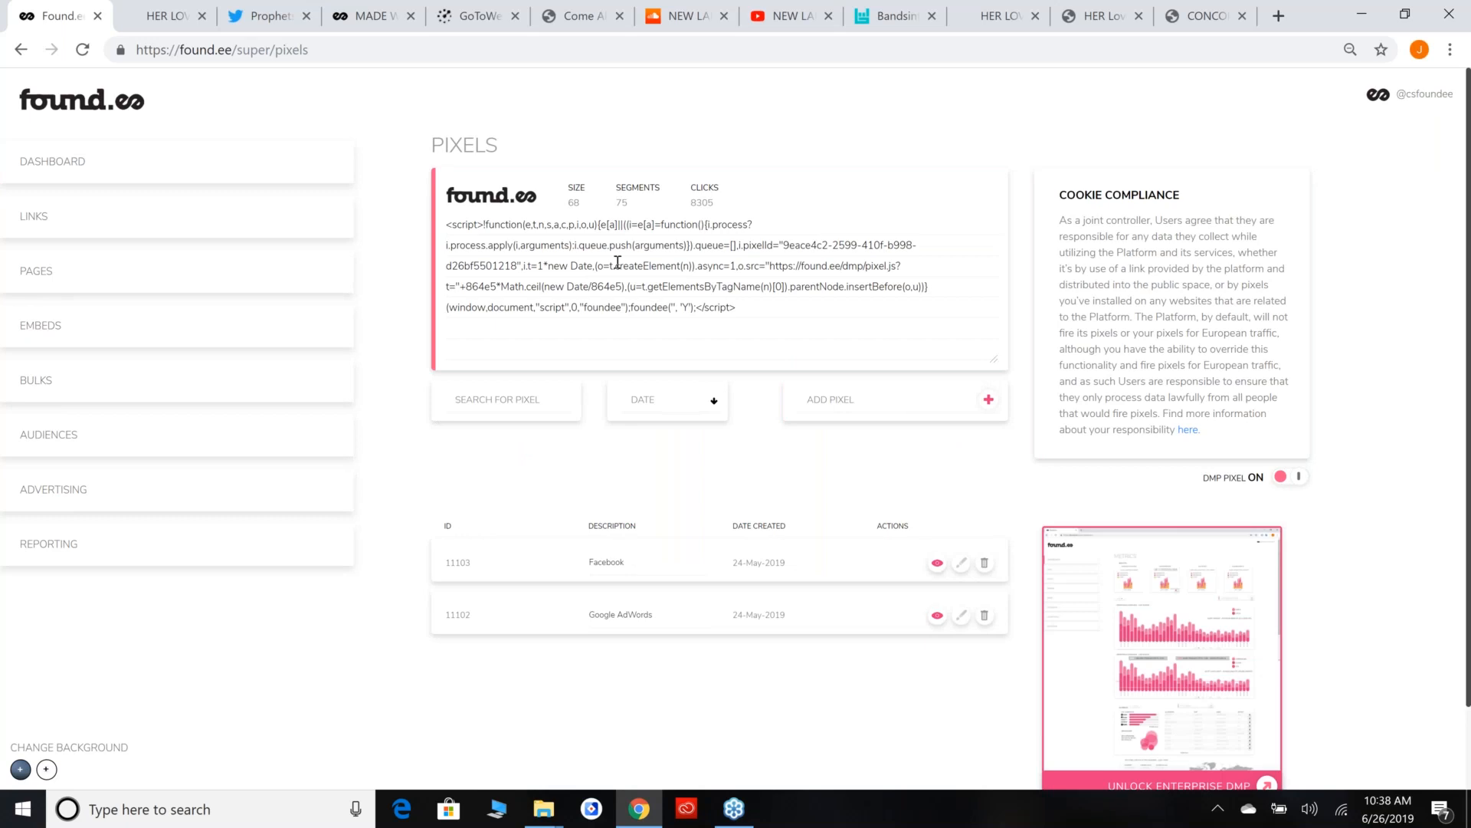
# Examine the found.ee pixel script, highlighting its code from the closing tag back to the opening tag.
pyautogui.tripleClick(796, 306)
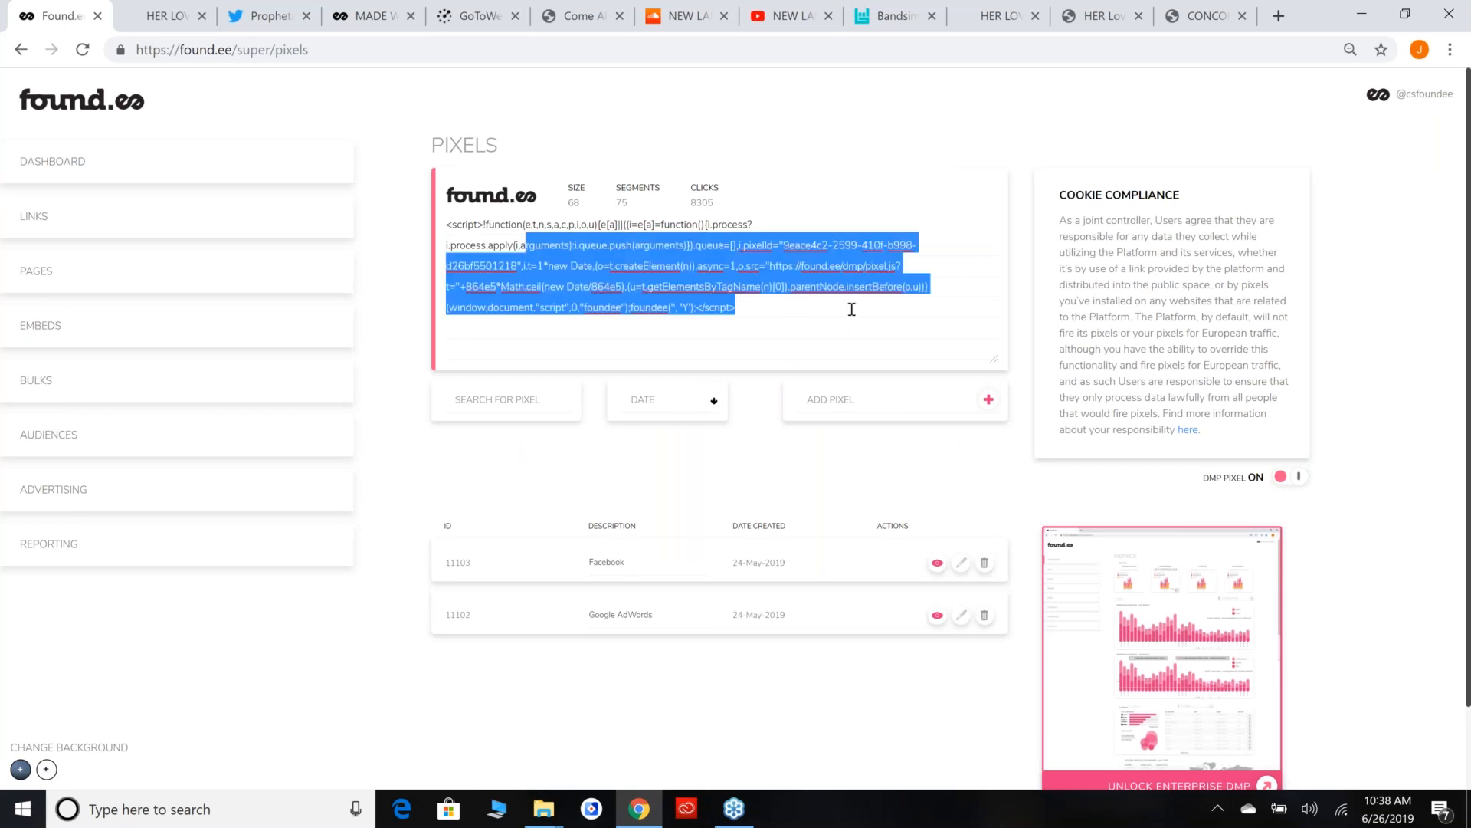
pyautogui.click(852, 309)
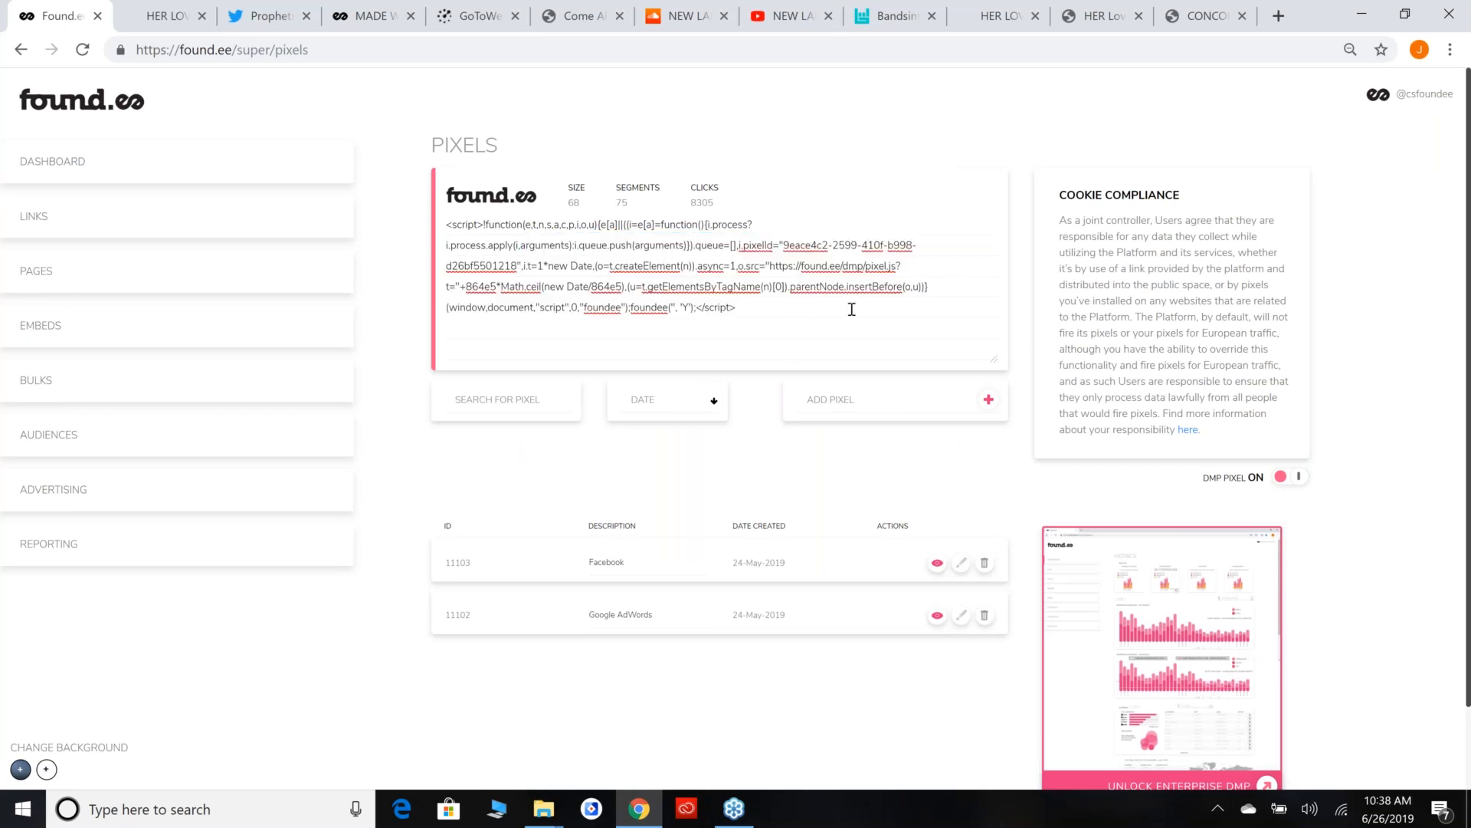
pyautogui.moveTo(851, 309); pyautogui.dragTo(392, 206)
pyautogui.click(864, 302)
pyautogui.moveTo(765, 302); pyautogui.dragTo(652, 206)
pyautogui.click(745, 248)
pyautogui.moveTo(755, 311); pyautogui.dragTo(345, 218)
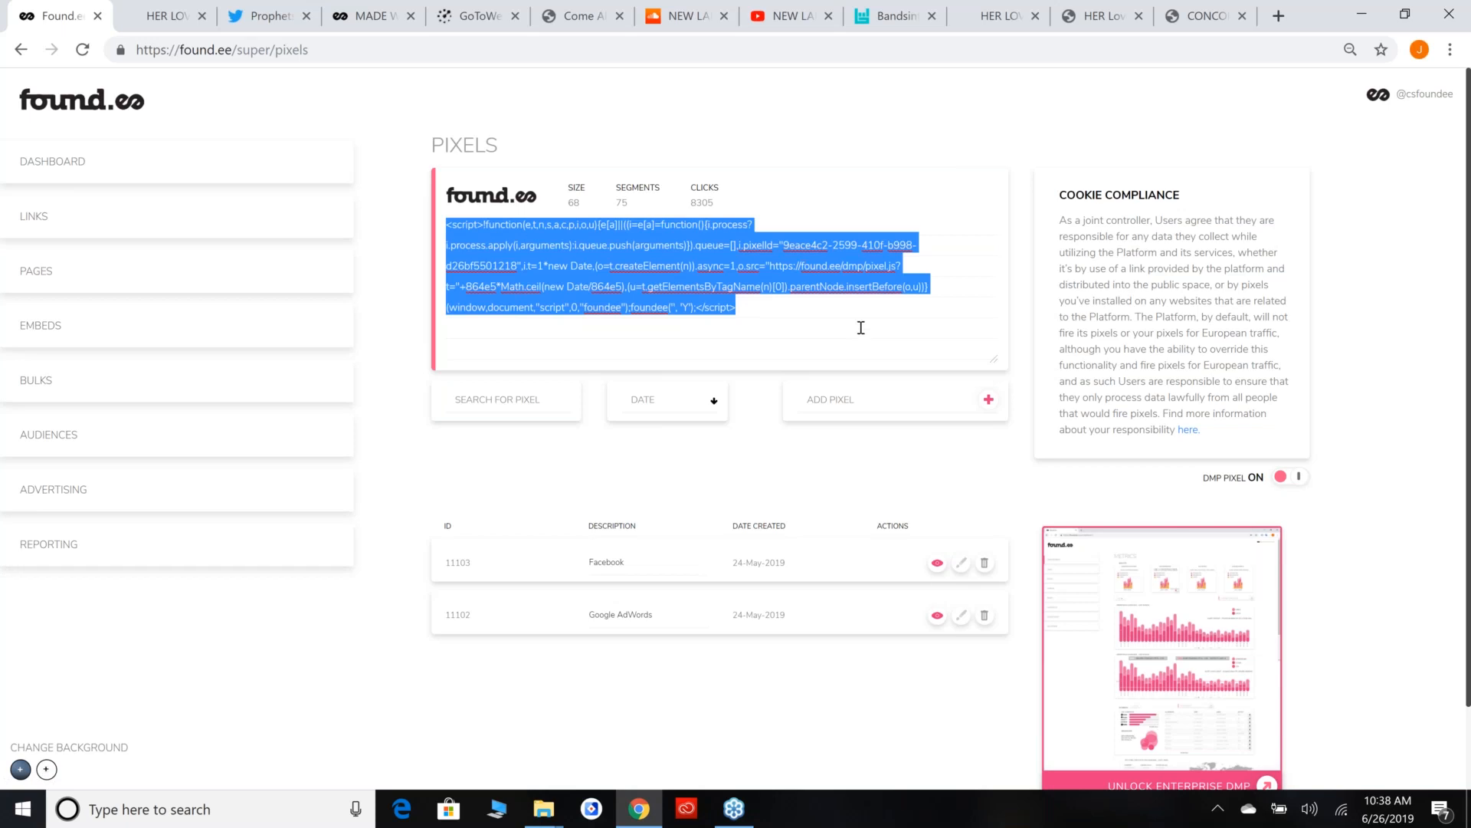
pyautogui.click(838, 303)
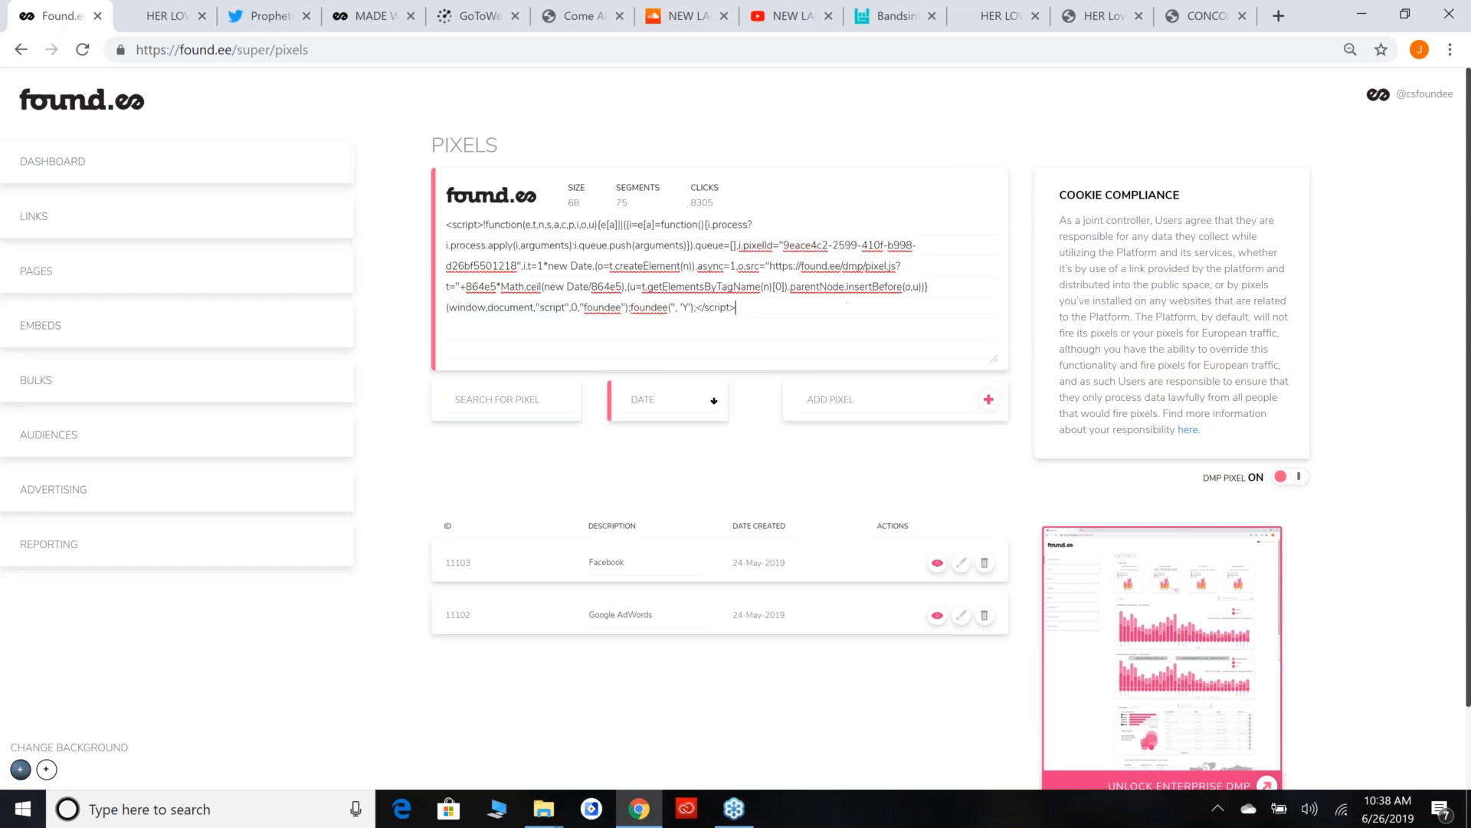
pyautogui.moveTo(765, 309); pyautogui.dragTo(384, 208)
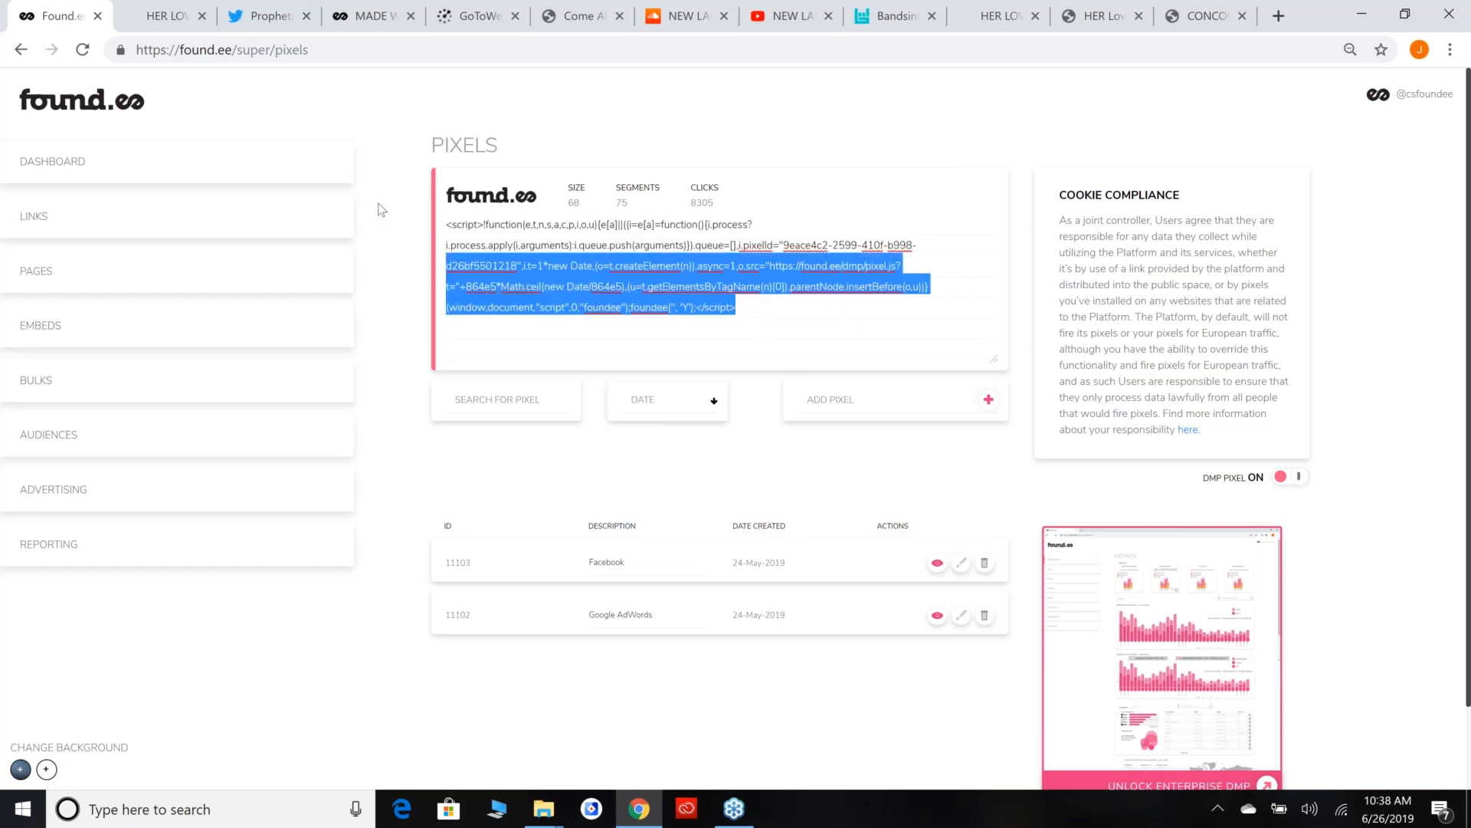
pyautogui.click(809, 308)
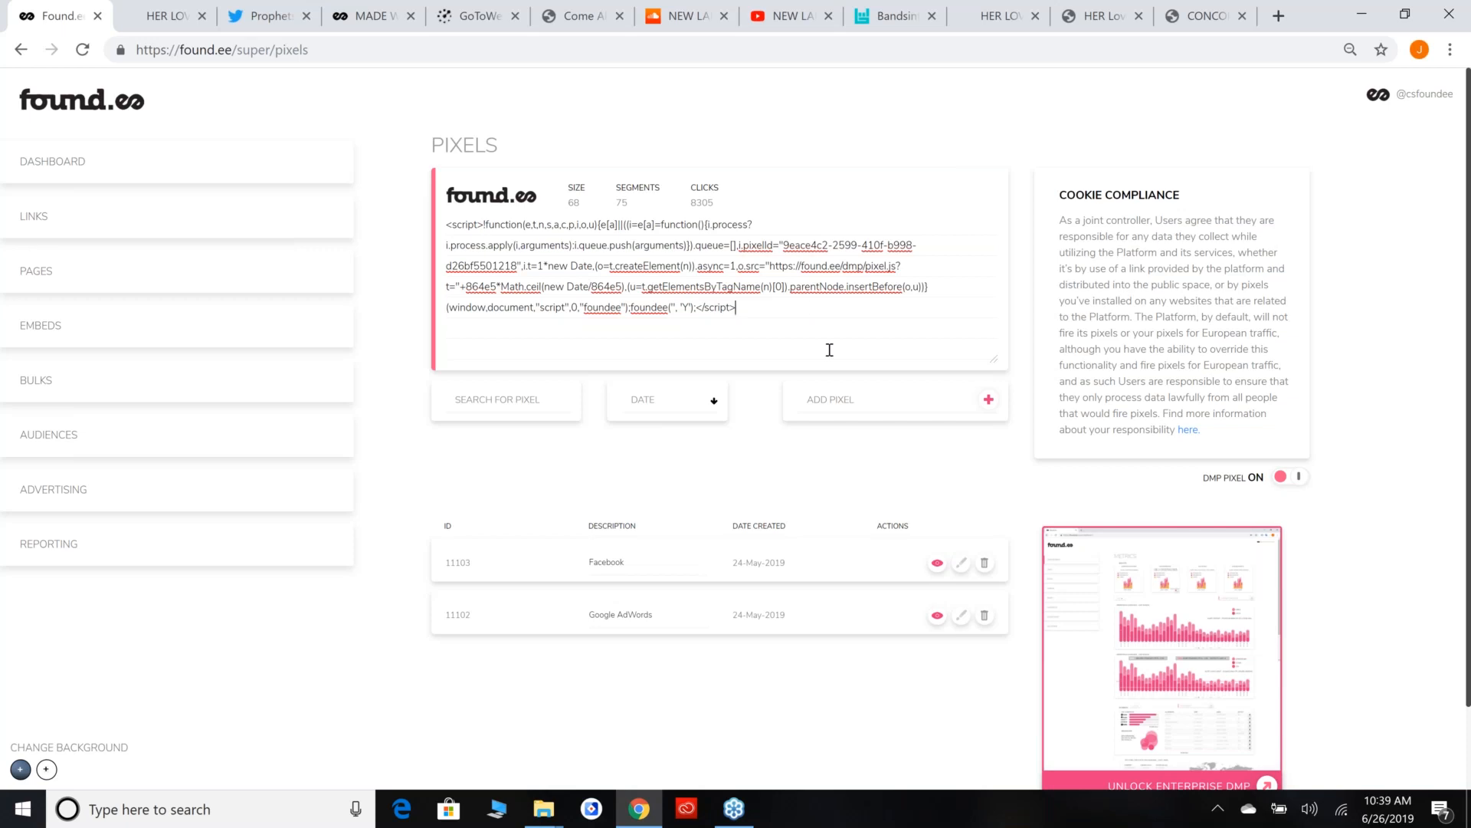
pyautogui.click(979, 410)
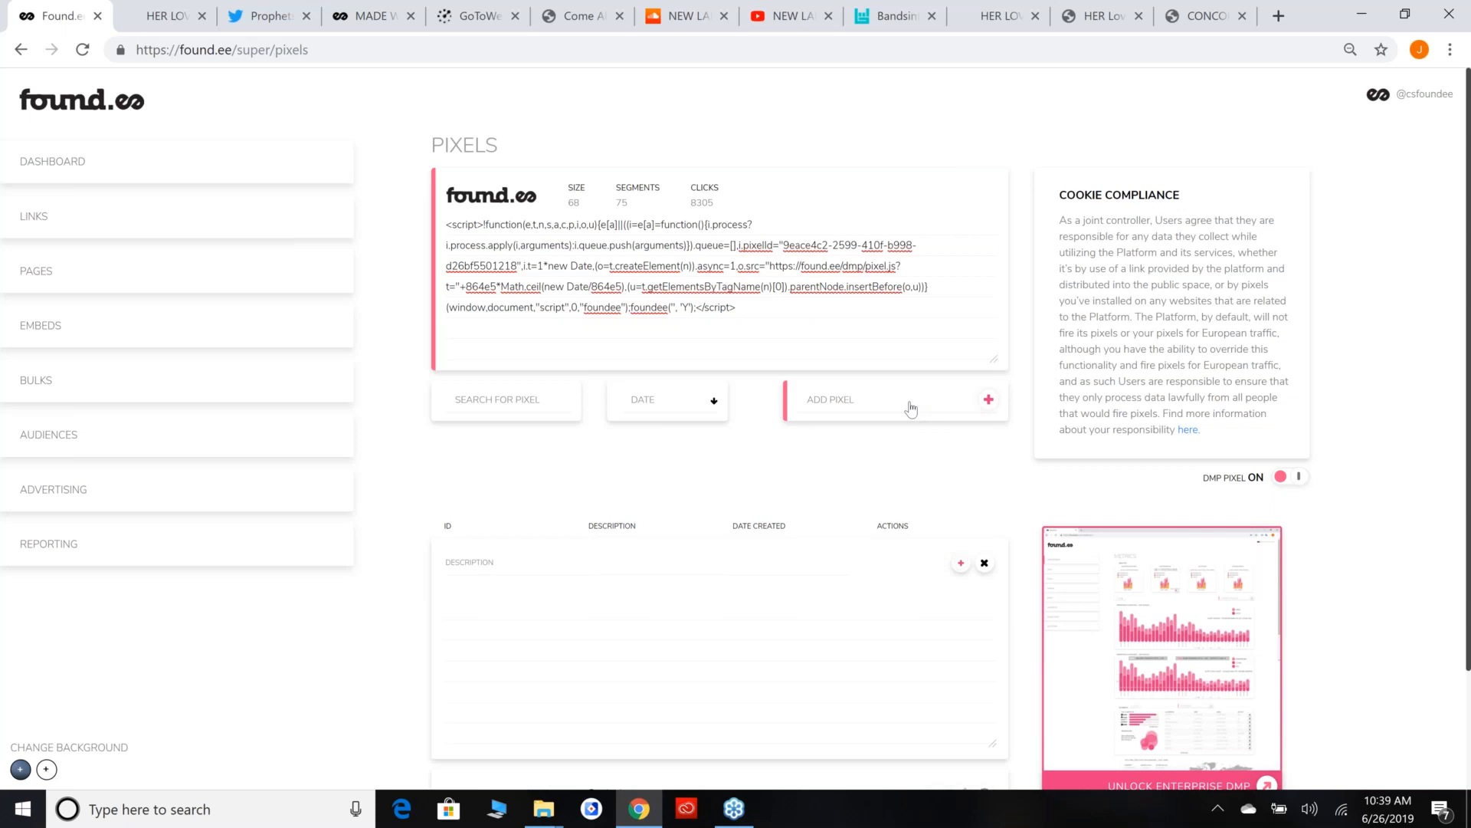
pyautogui.write('FACEBOOK')
pyautogui.click(480, 584)
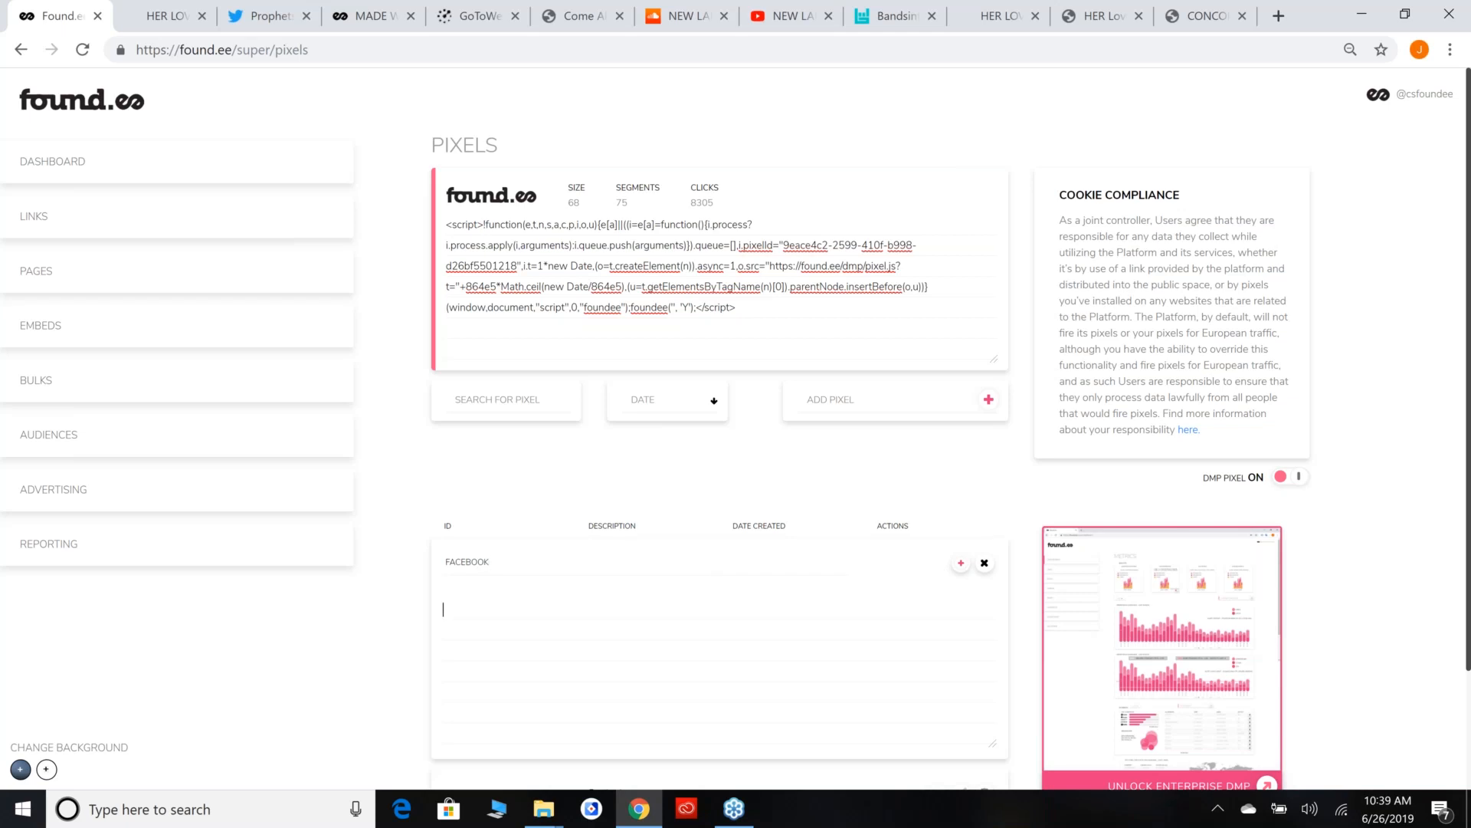
pyautogui.click(985, 564)
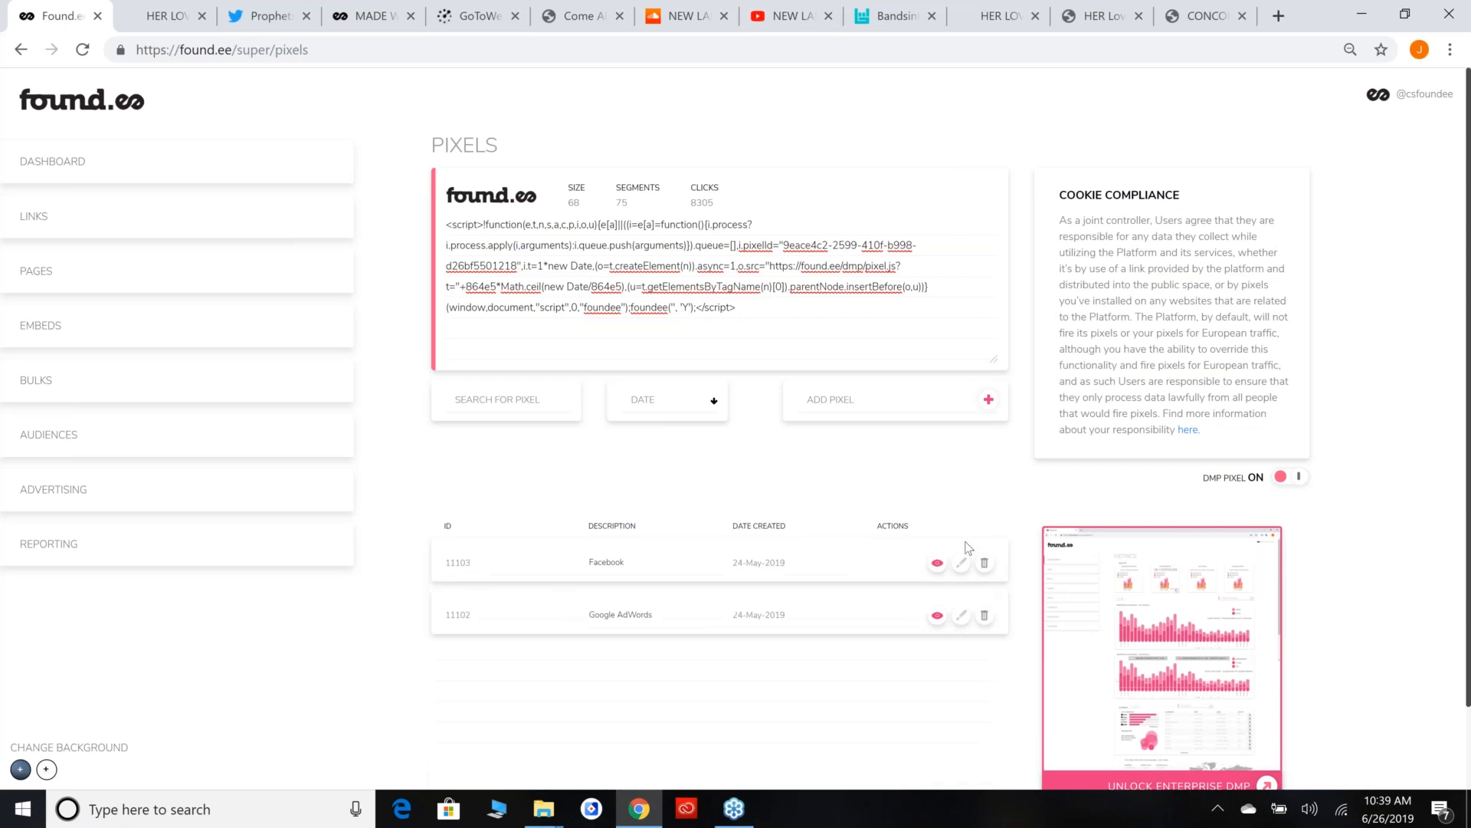
# Display the stored Facebook pixel's code and look through it.
pyautogui.click(937, 563)
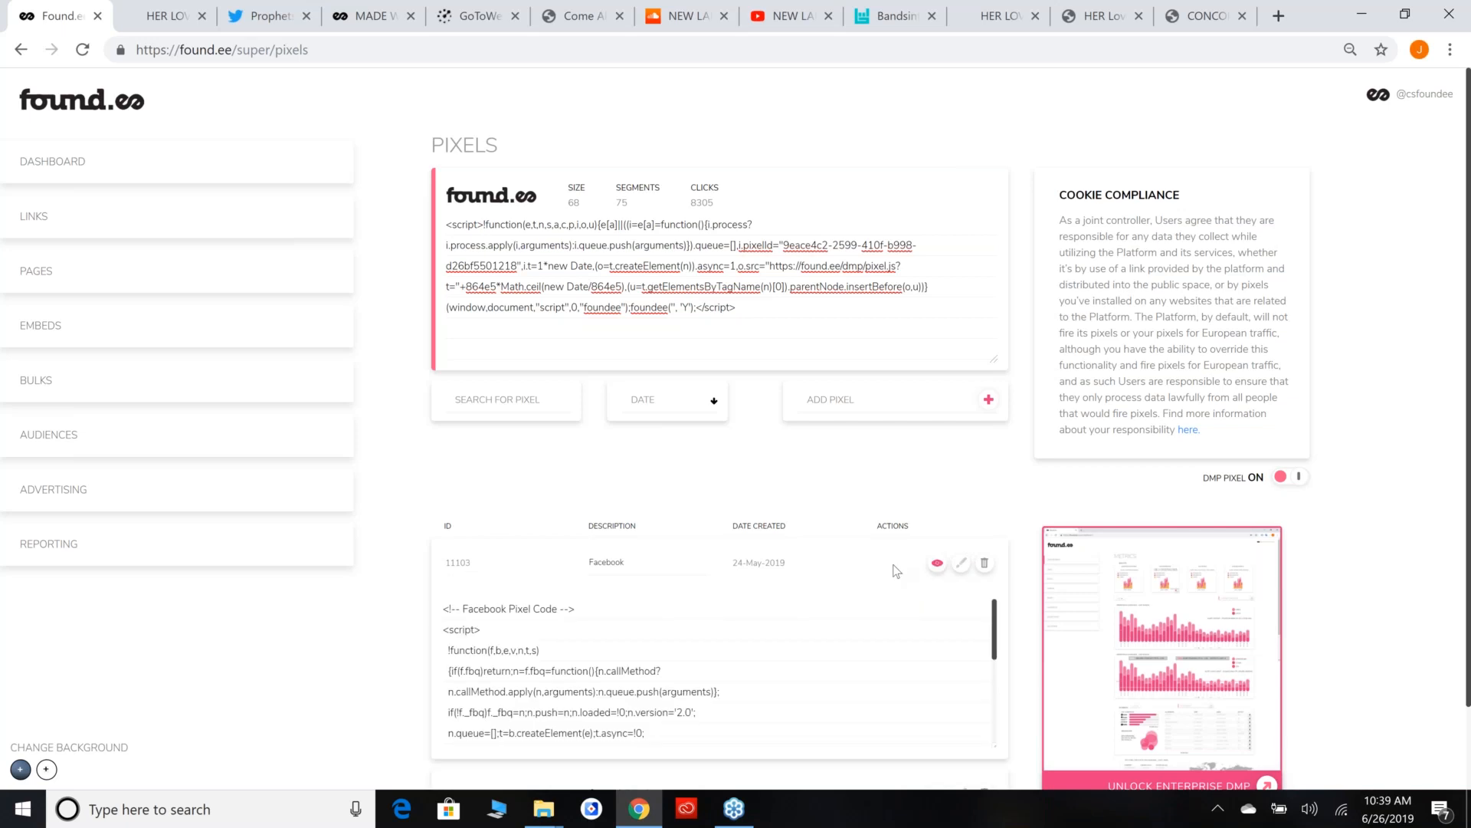
pyautogui.scroll(-1, 897, 571)
pyautogui.scroll(-1, 920, 606)
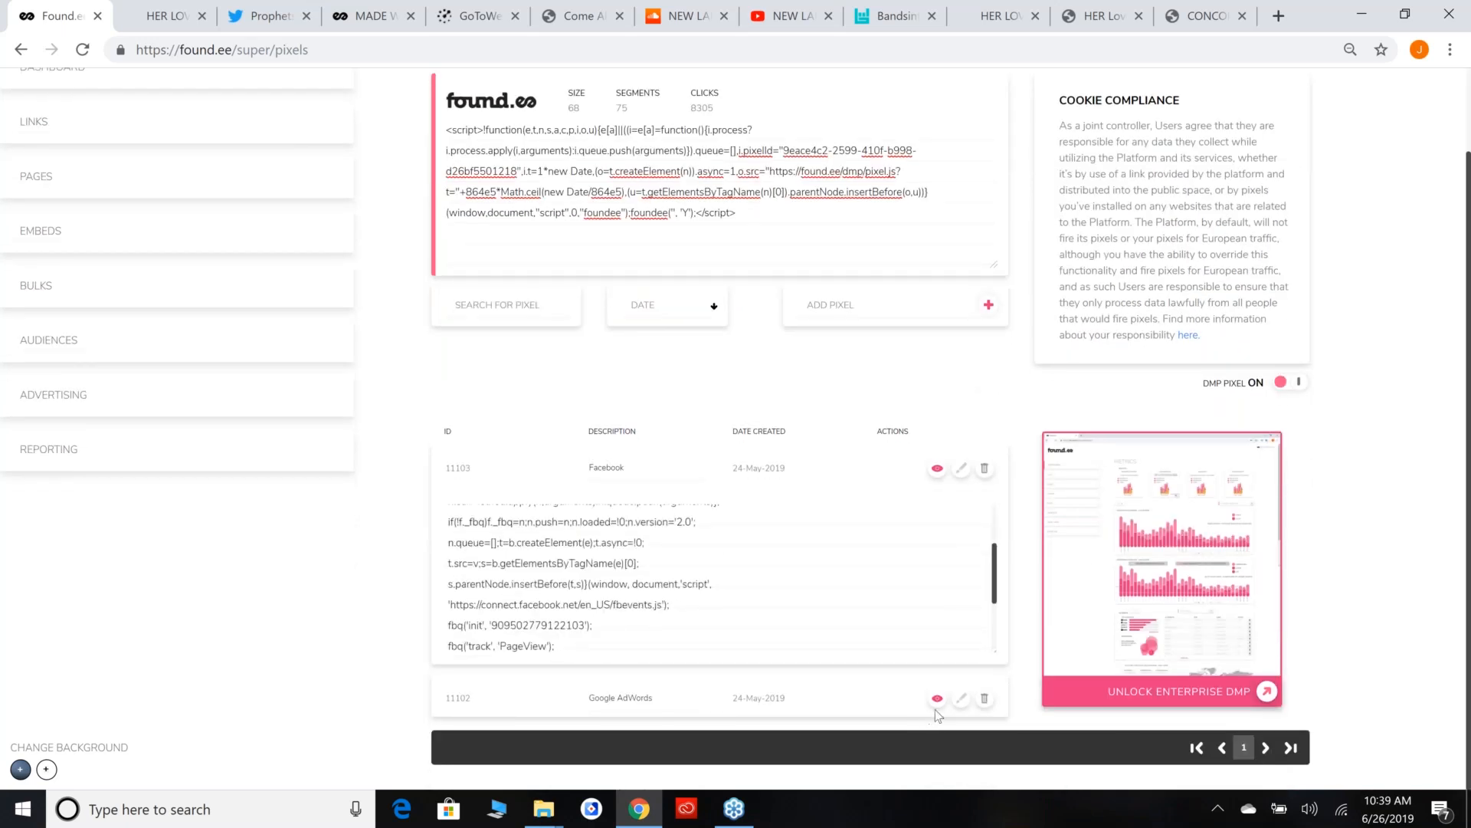
# Review the remaining Facebook pixel code and the size, segments and clicks figures of the found.ee pixel.
pyautogui.click(935, 709)
pyautogui.scroll(-2, 946, 620)
pyautogui.scroll(-2, 723, 371)
pyautogui.scroll(3, 1155, 330)
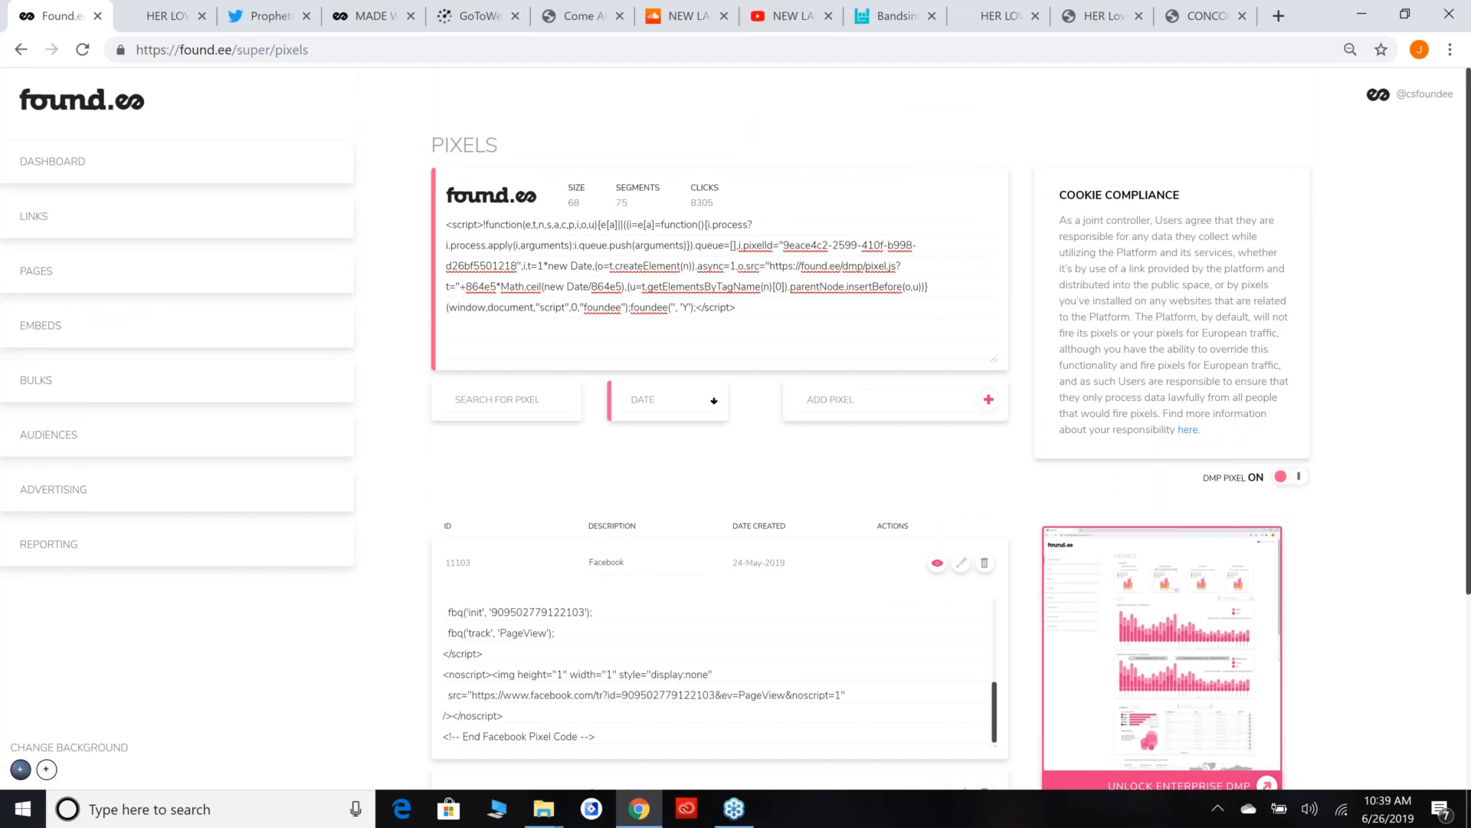
pyautogui.scroll(-4, 665, 406)
pyautogui.scroll(4, 651, 410)
pyautogui.moveTo(736, 207); pyautogui.dragTo(627, 181)
pyautogui.click(643, 193)
# Open the Pages builder, close the HER LOVE tab and view the Made With Hate page by Prophets of Rage.
pyautogui.click(194, 167)
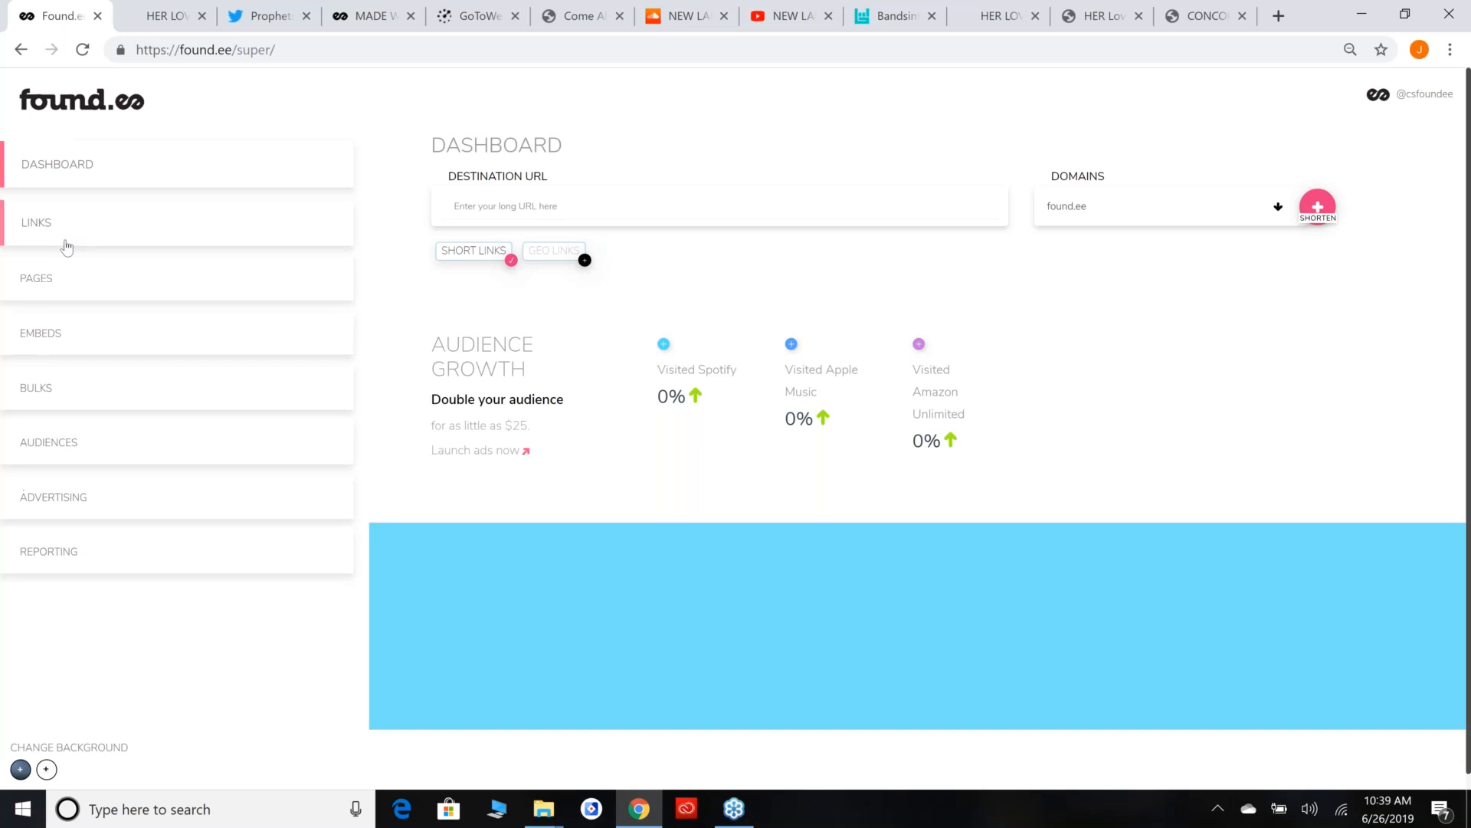
pyautogui.click(117, 287)
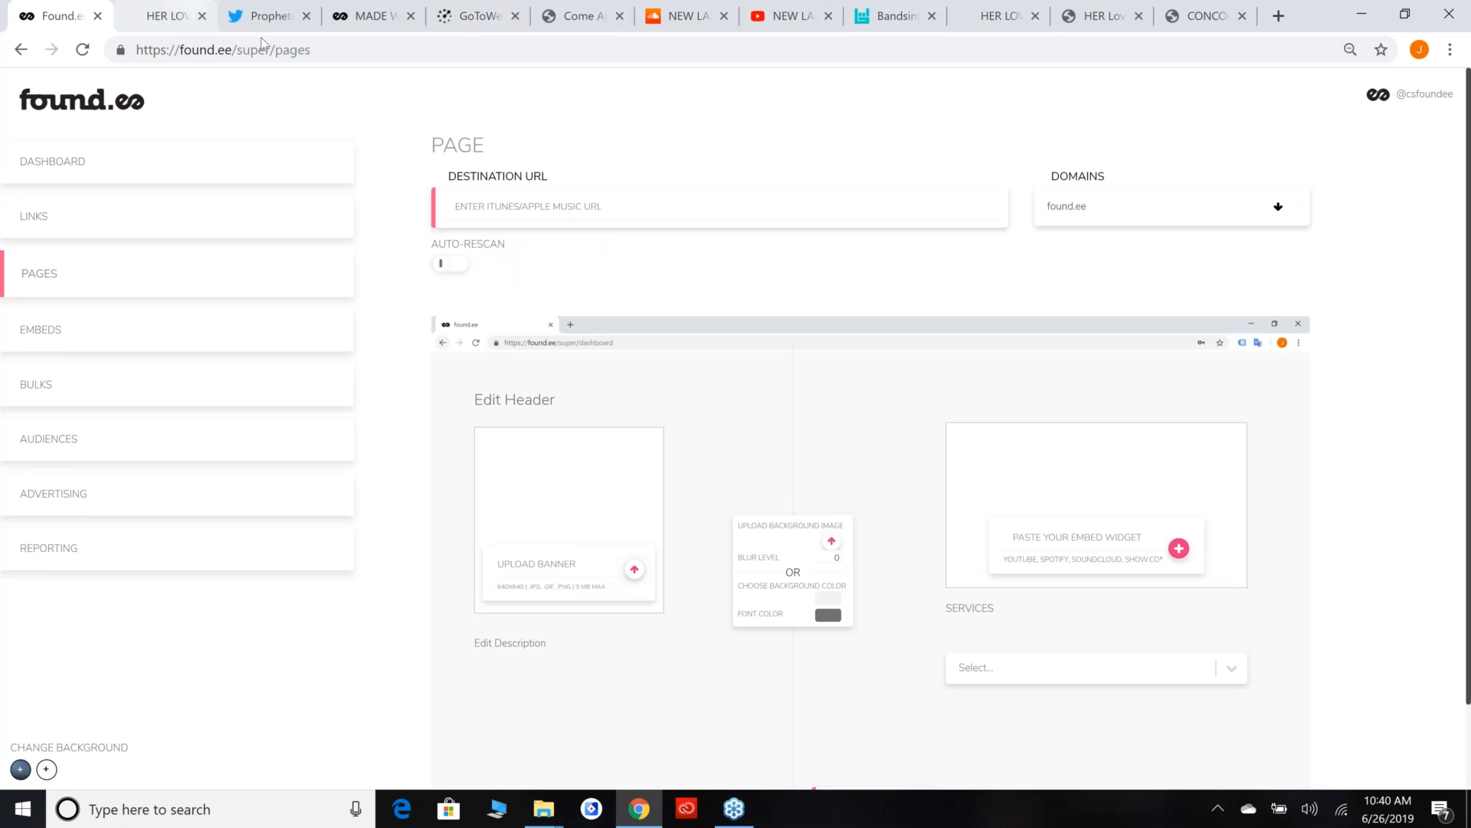
pyautogui.click(184, 12)
pyautogui.hotkey('ctrl', 'w')
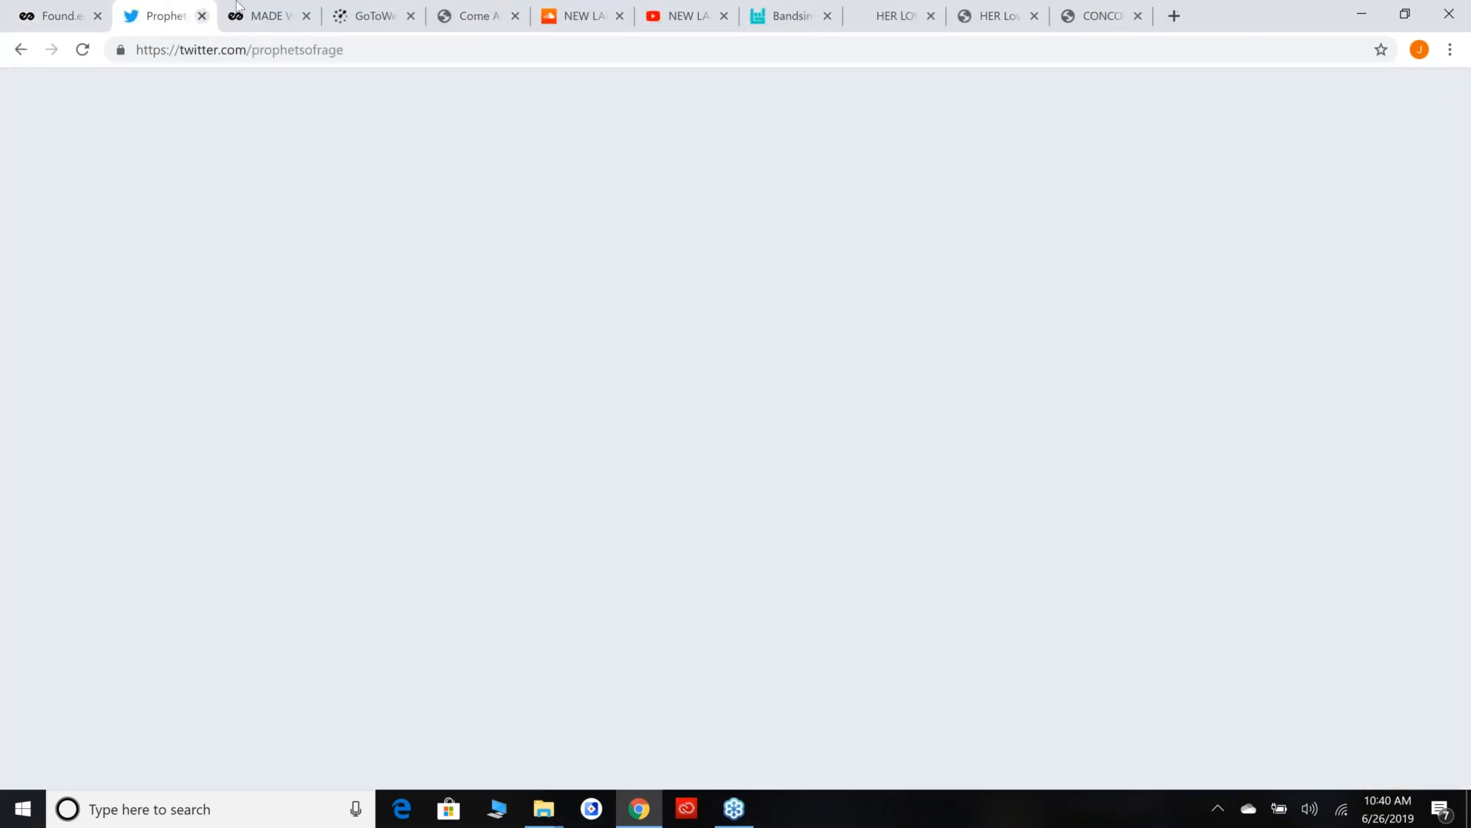
pyautogui.click(238, 8)
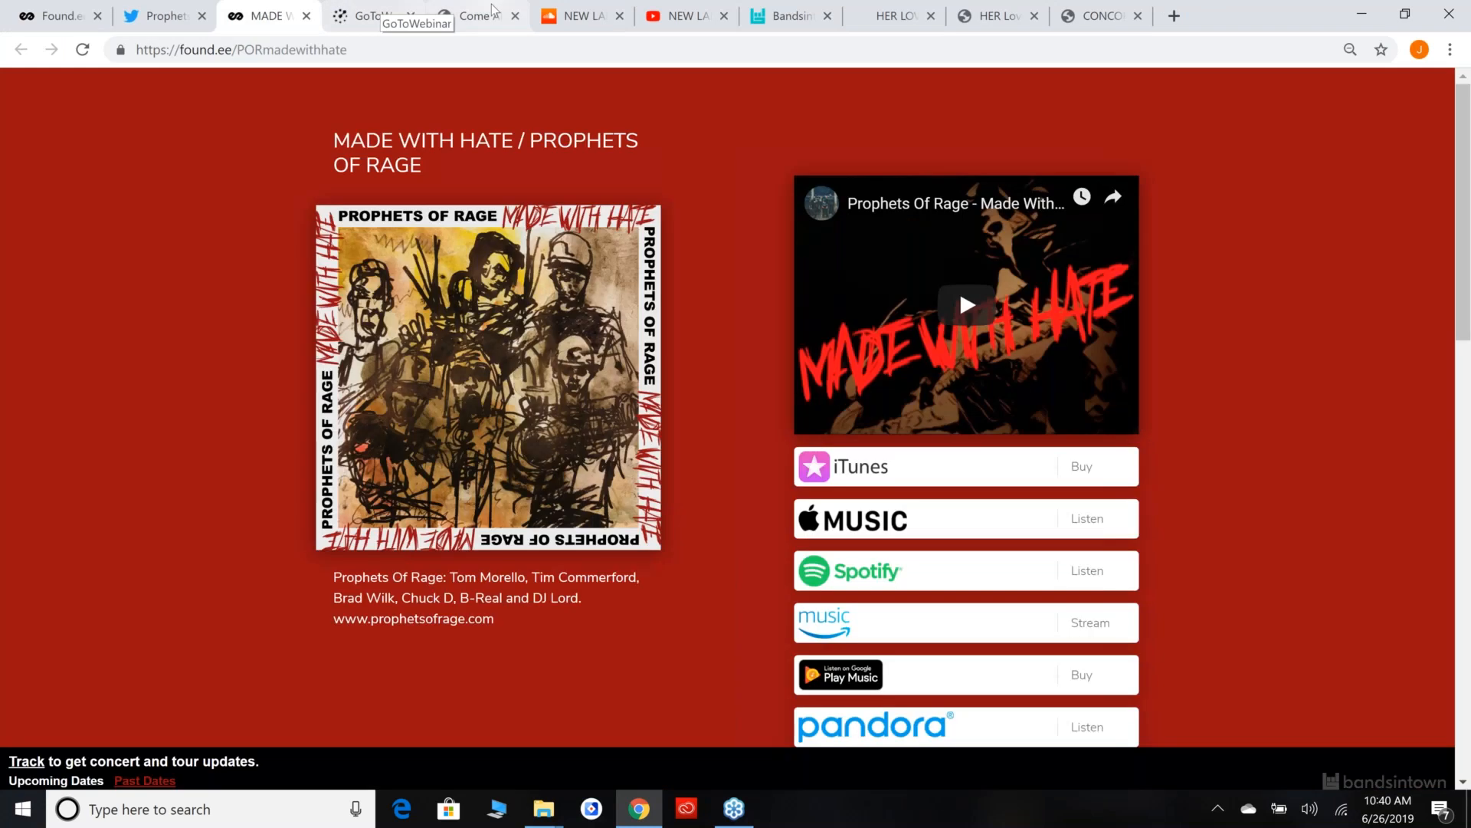
pyautogui.click(485, 8)
pyautogui.hotkey('ctrl', 'c')
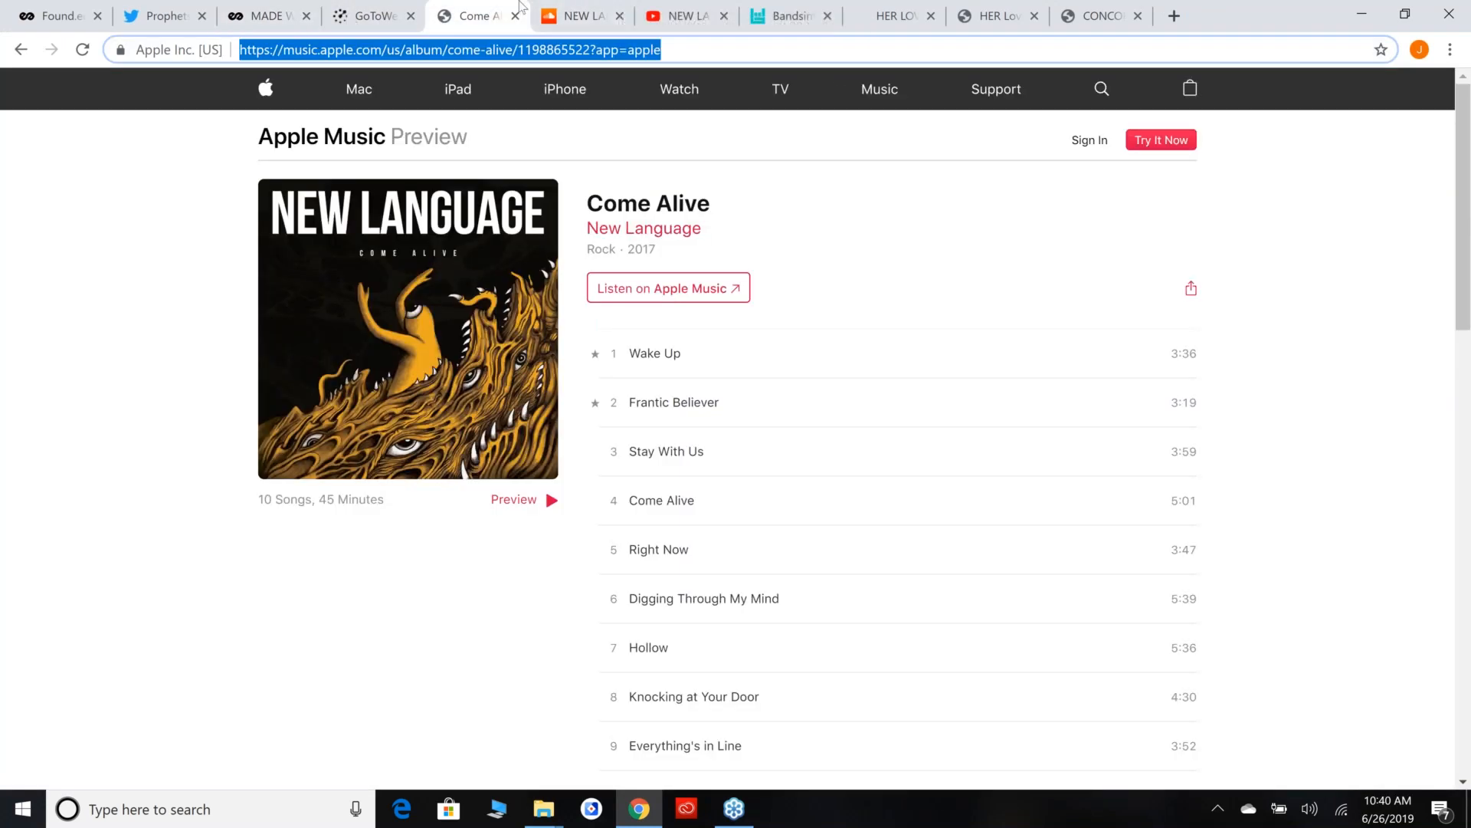
pyautogui.click(12, 300)
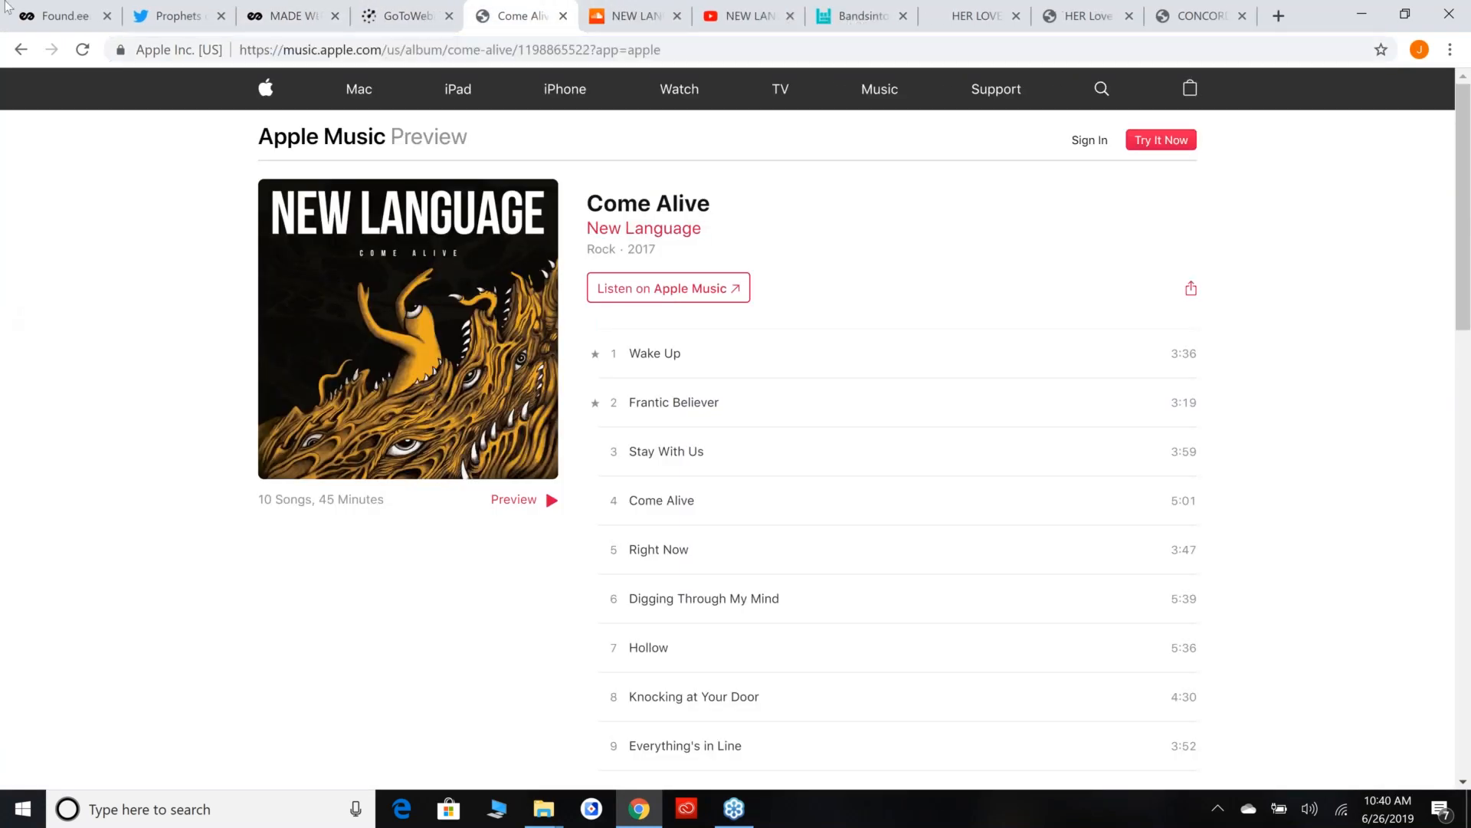
pyautogui.click(94, 4)
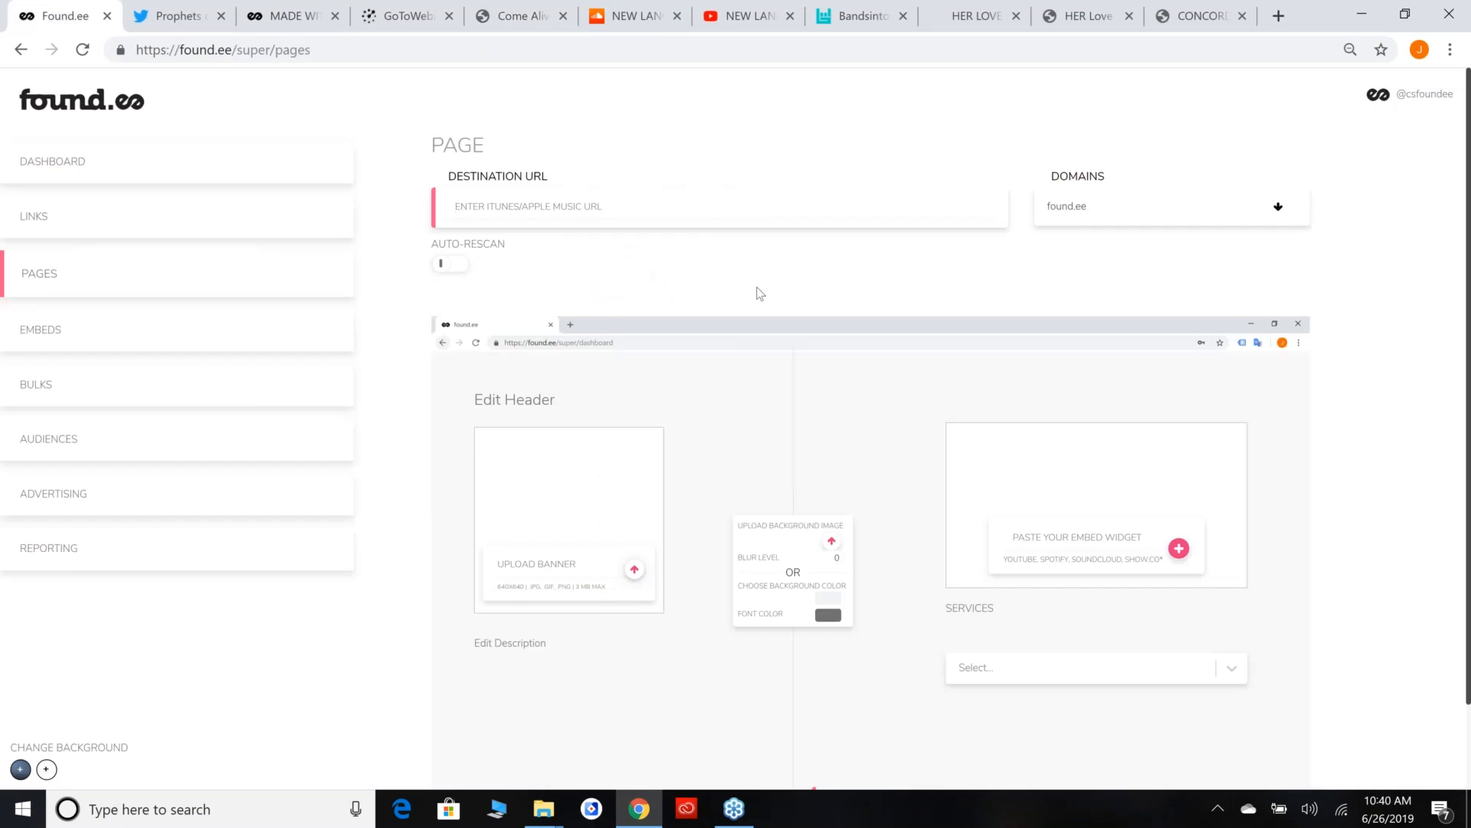
pyautogui.hotkey('ctrl', 'v')
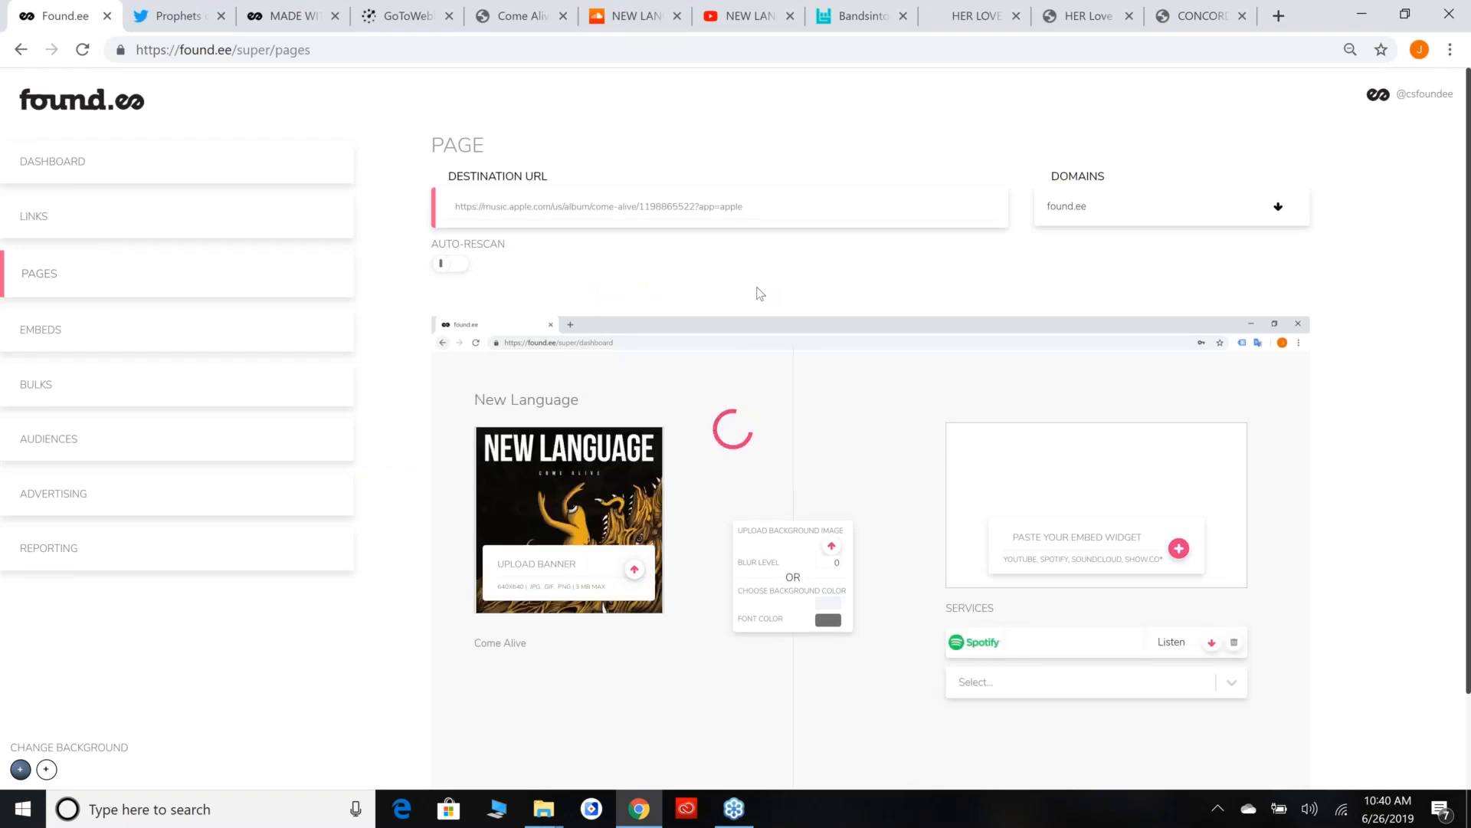
pyautogui.scroll(-3, 877, 186)
pyautogui.scroll(3, 876, 186)
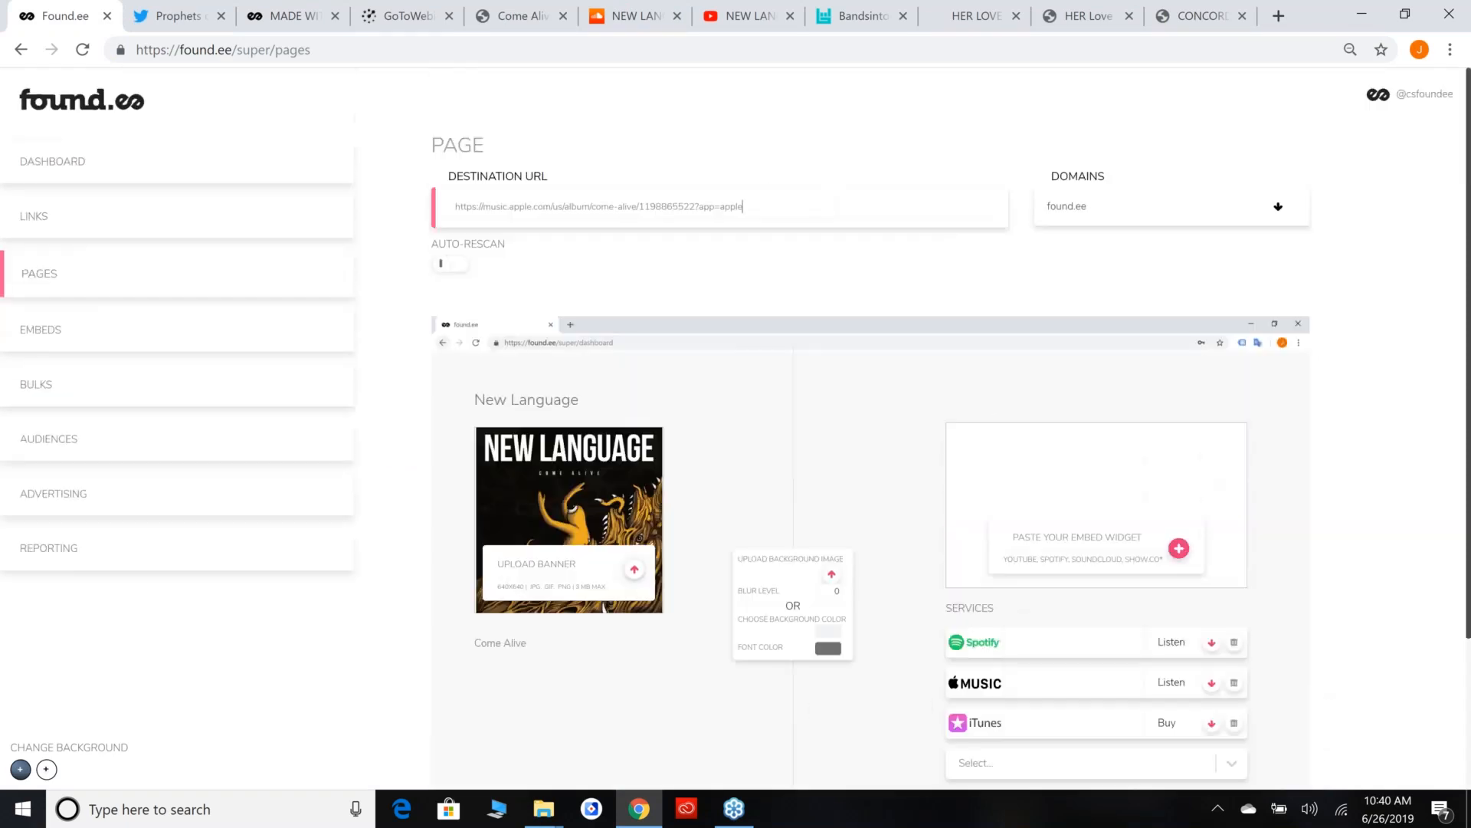
# Try appending "- BAND NAME" to the New Language page header and remove it again.
pyautogui.scroll(-1, 605, 362)
pyautogui.click(612, 348)
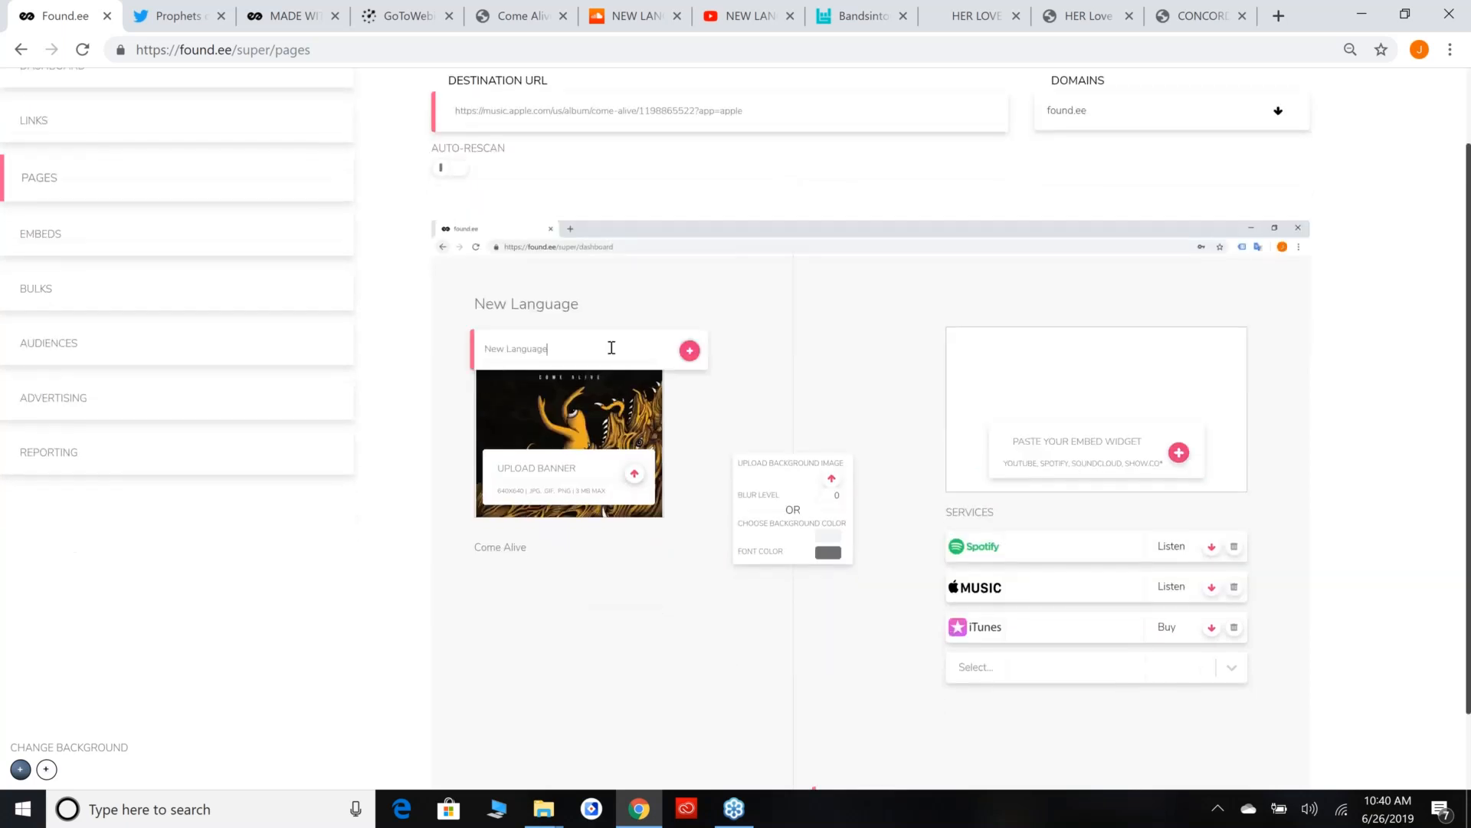
pyautogui.write('BAND NAME')
pyautogui.moveTo(549, 369); pyautogui.dragTo(613, 368)
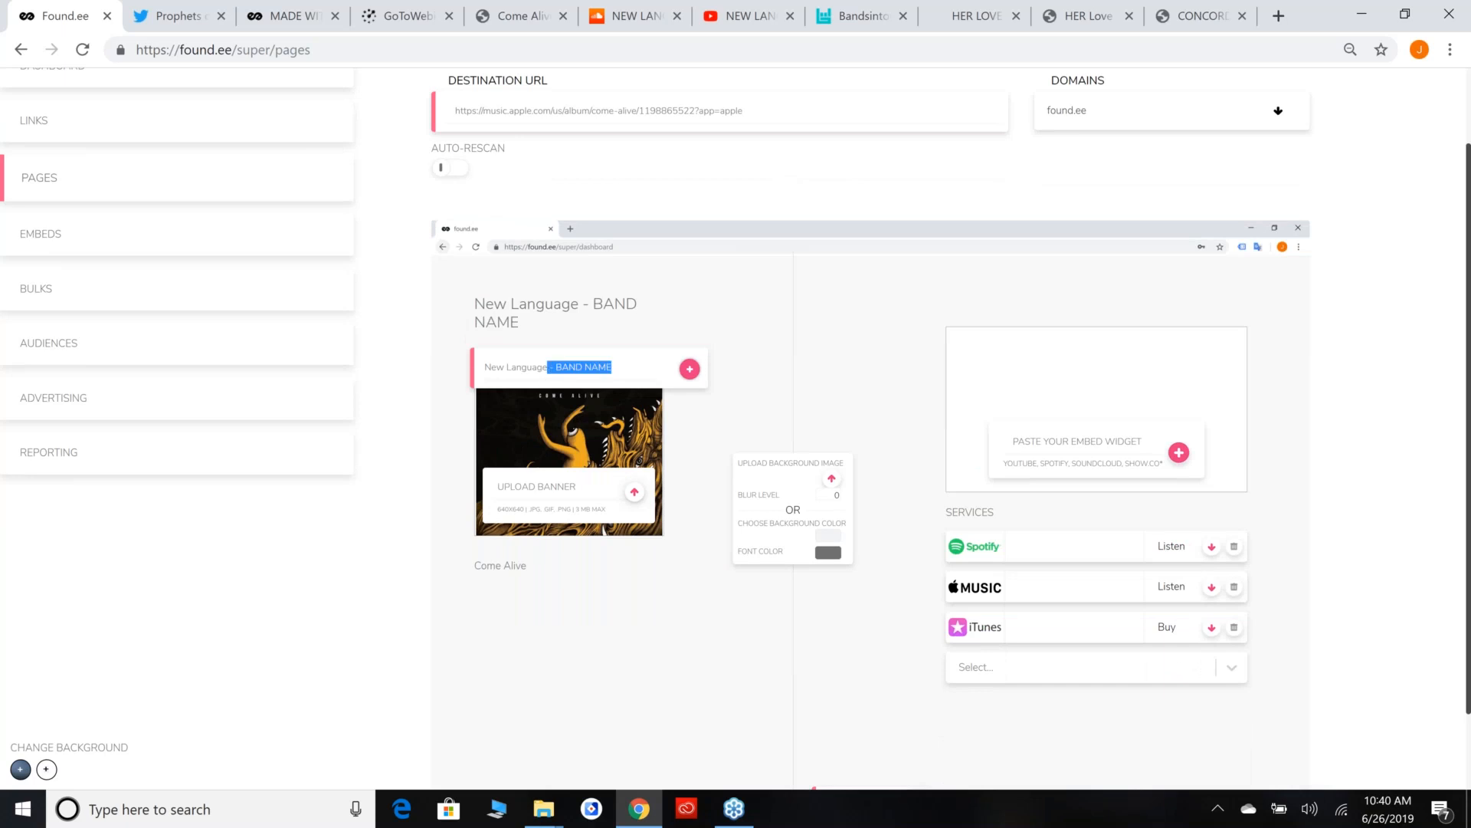
pyautogui.press('BackSpace')
pyautogui.click(543, 420)
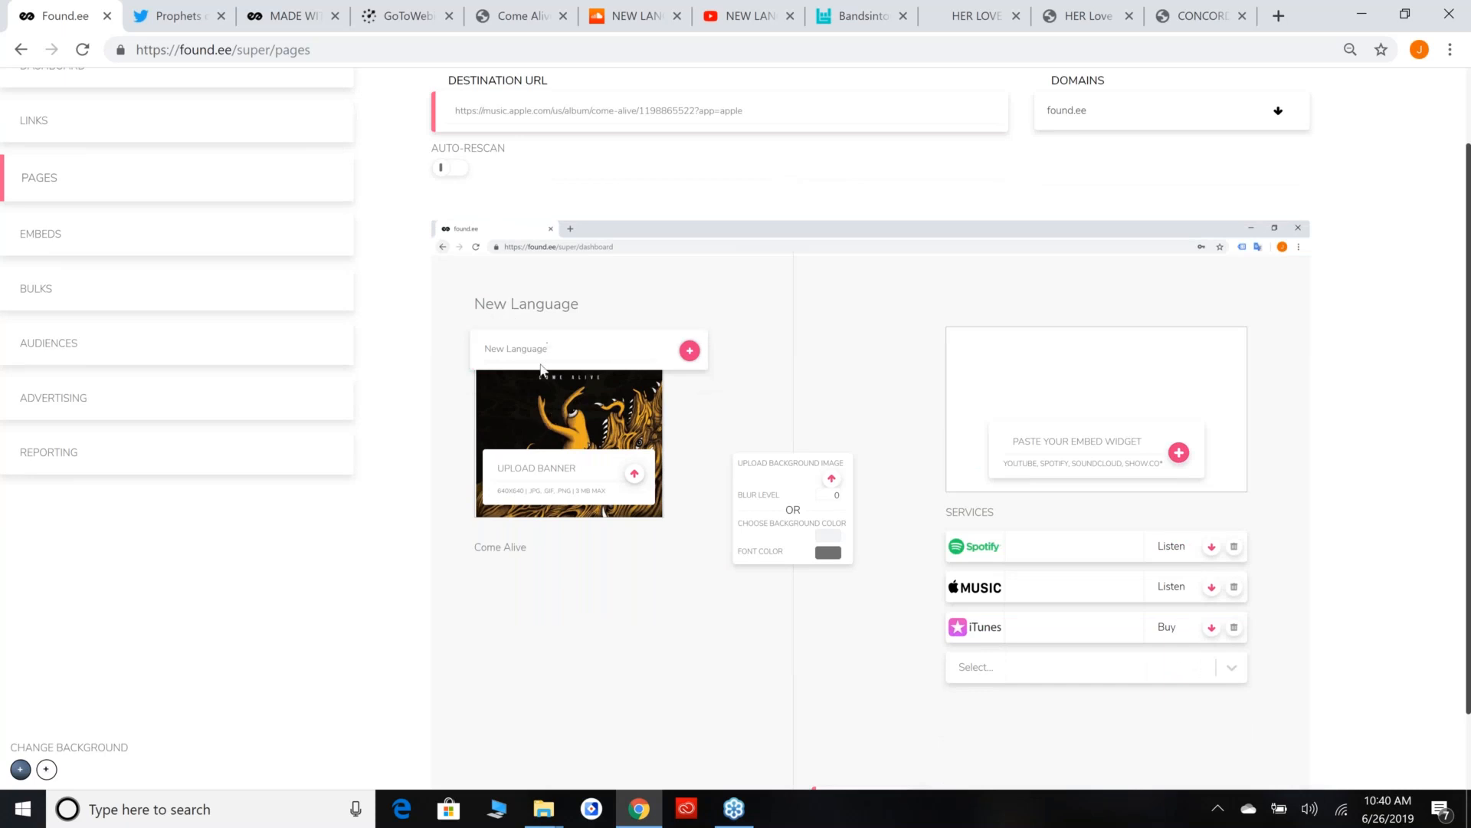
# Extend the Come Alive description with "- AND IT AUTOMATICALLY THE ALBUM NAME ITSELF. YOU CAN EDIT THIS TO ADD PRESS QUOTES, OR WHATEVS.".
pyautogui.click(523, 549)
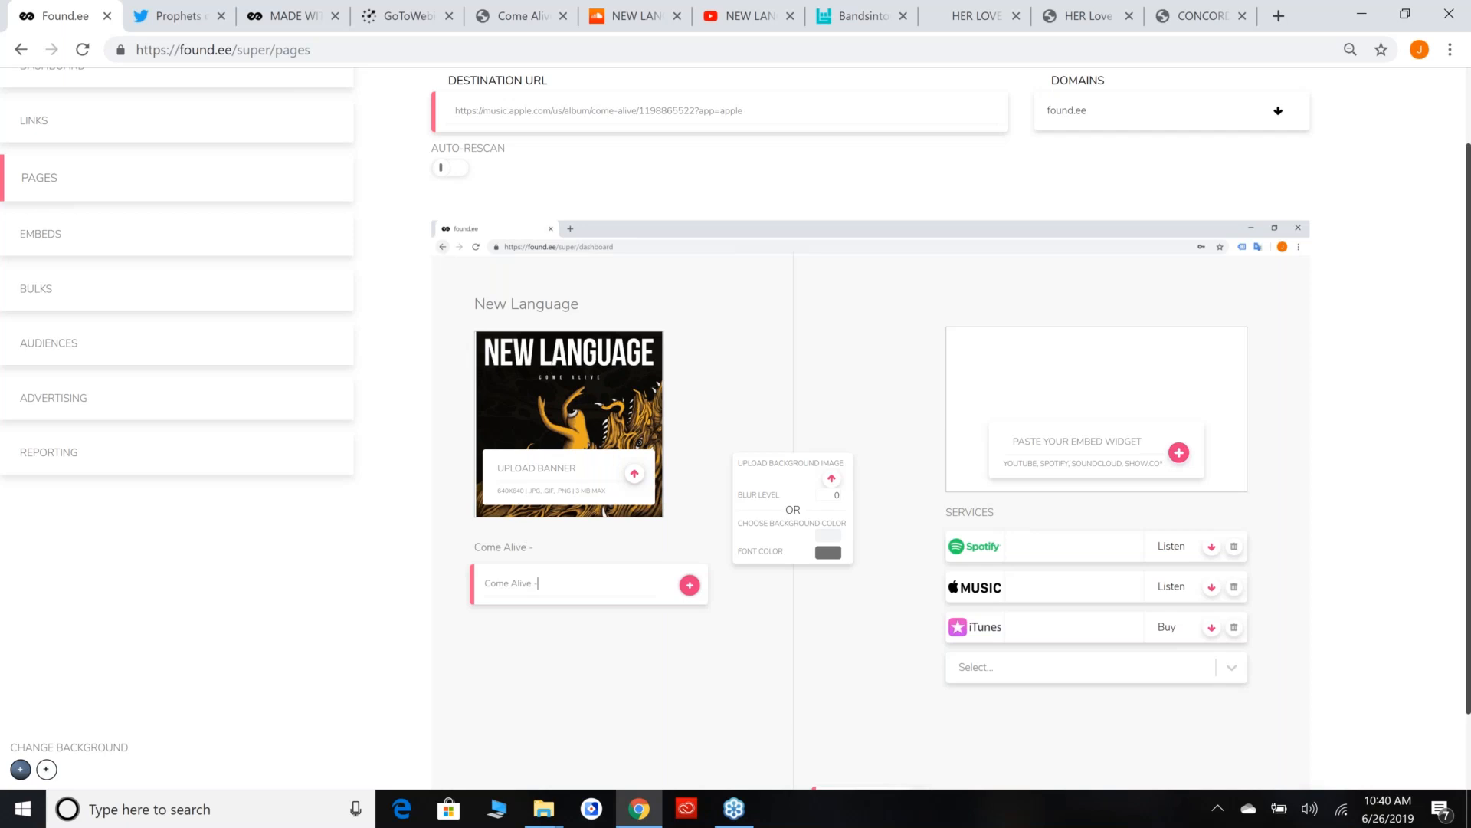
pyautogui.write('AND IT AUTOMATICALLY THE ALBU')
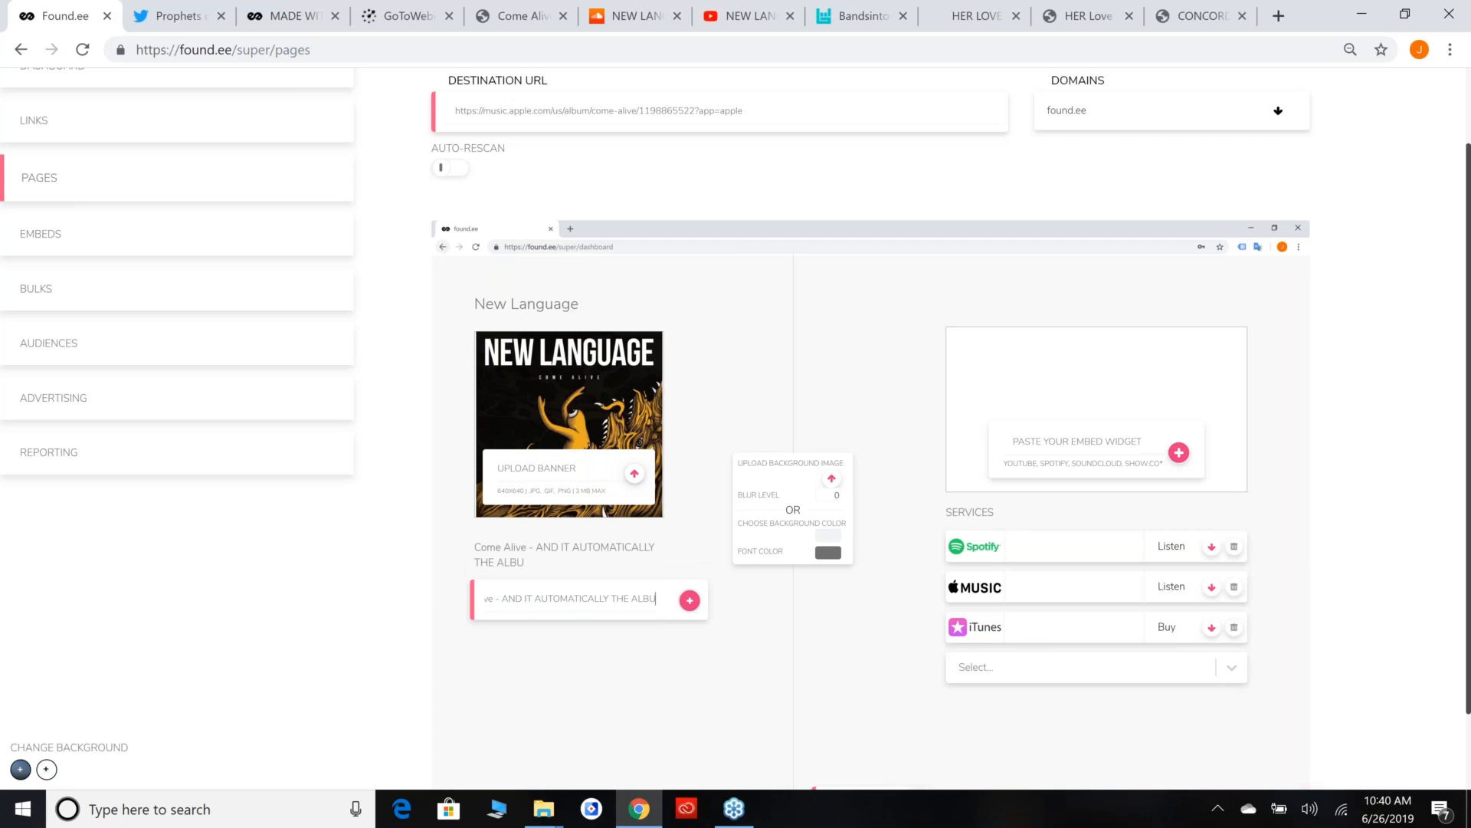
pyautogui.write('M NAME ITSELF.  YOU CAN EDIT TH')
pyautogui.write('IS TO ADD PRE')
pyautogui.write('OTES, OR WHATEVS.')
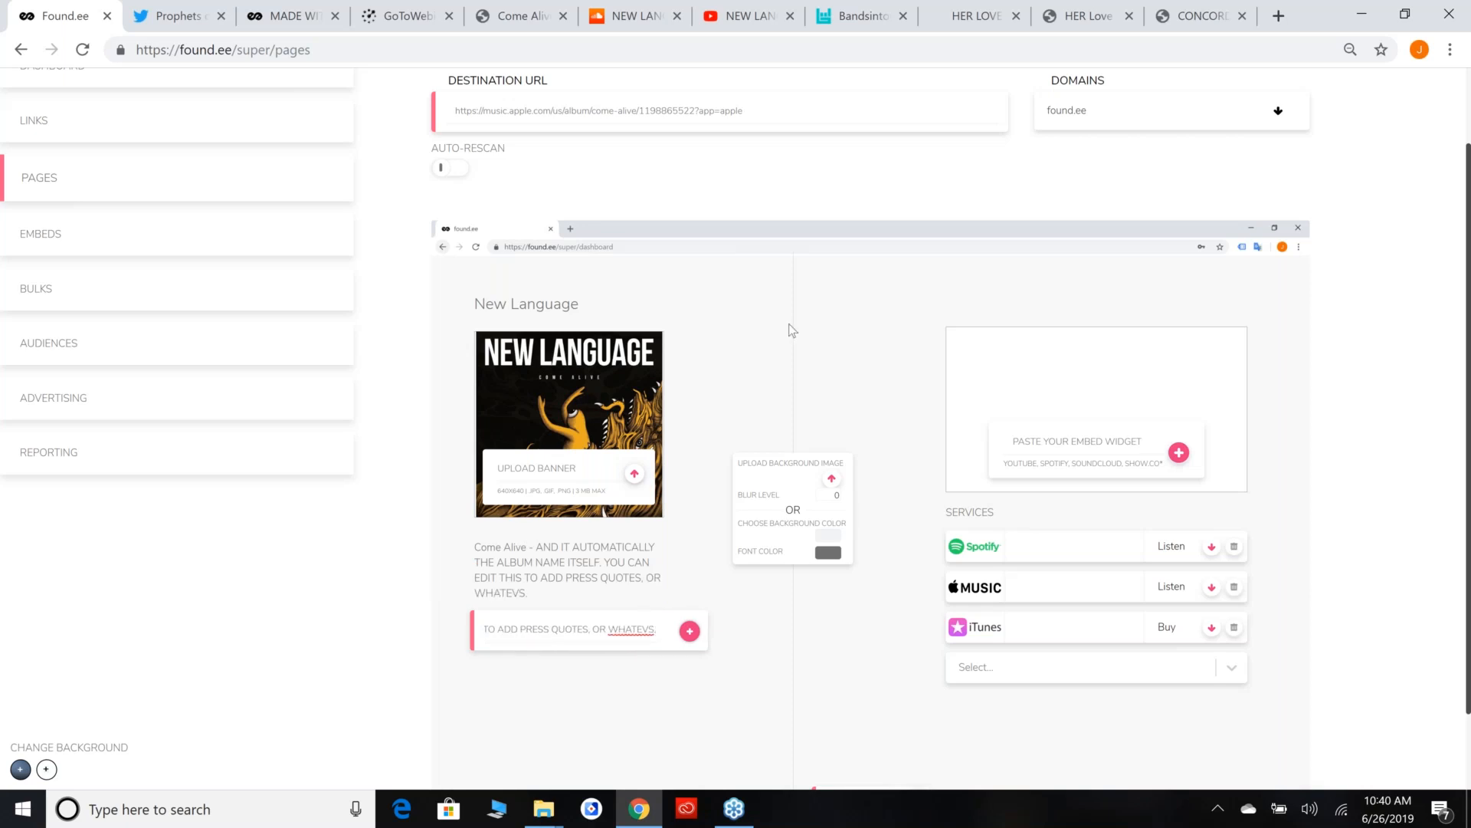
# Paste the embed code of New Language's SoundCloud track Give In into the page's embed widget.
pyautogui.click(644, 17)
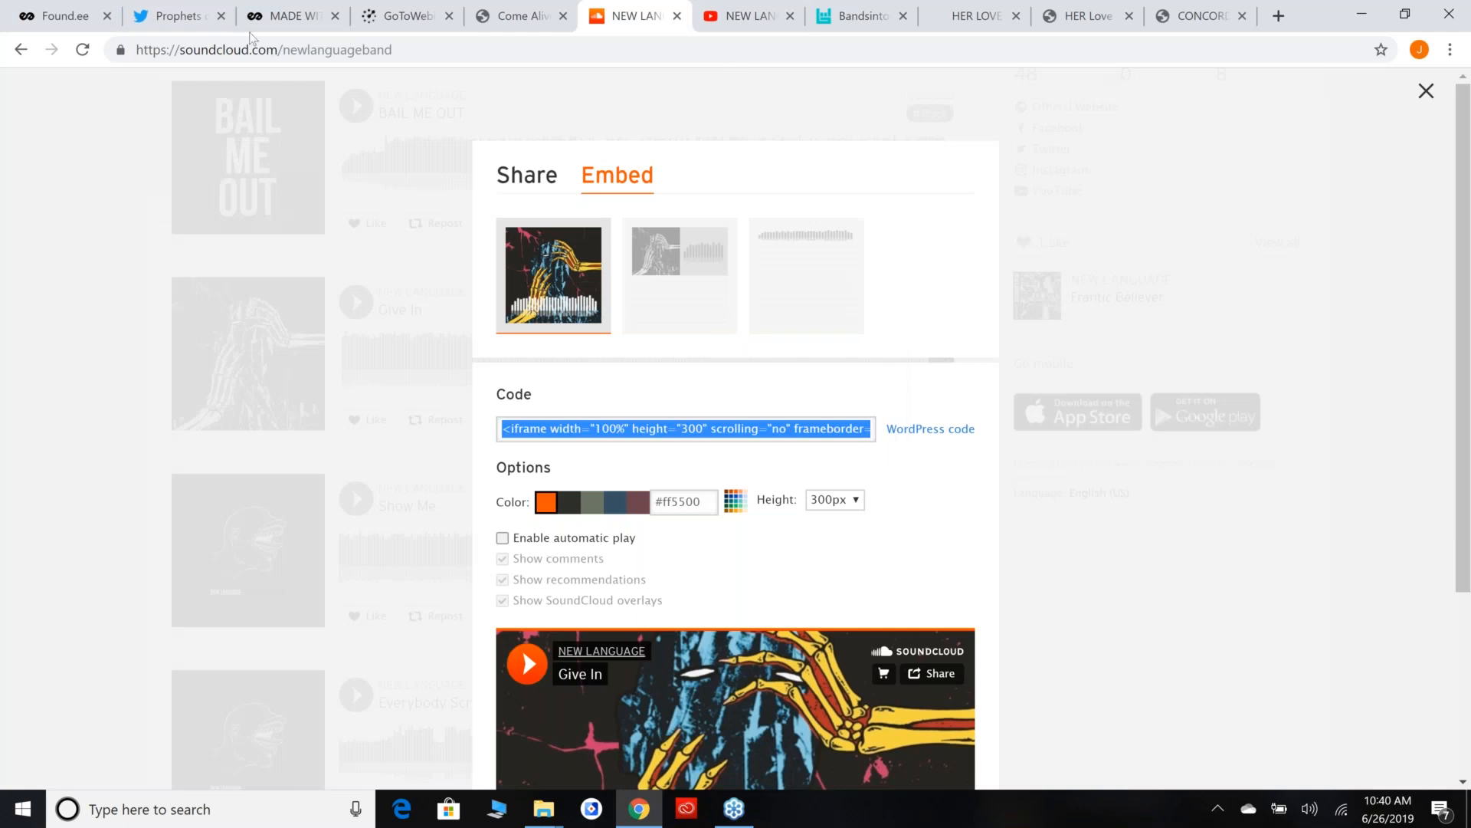
pyautogui.click(113, 8)
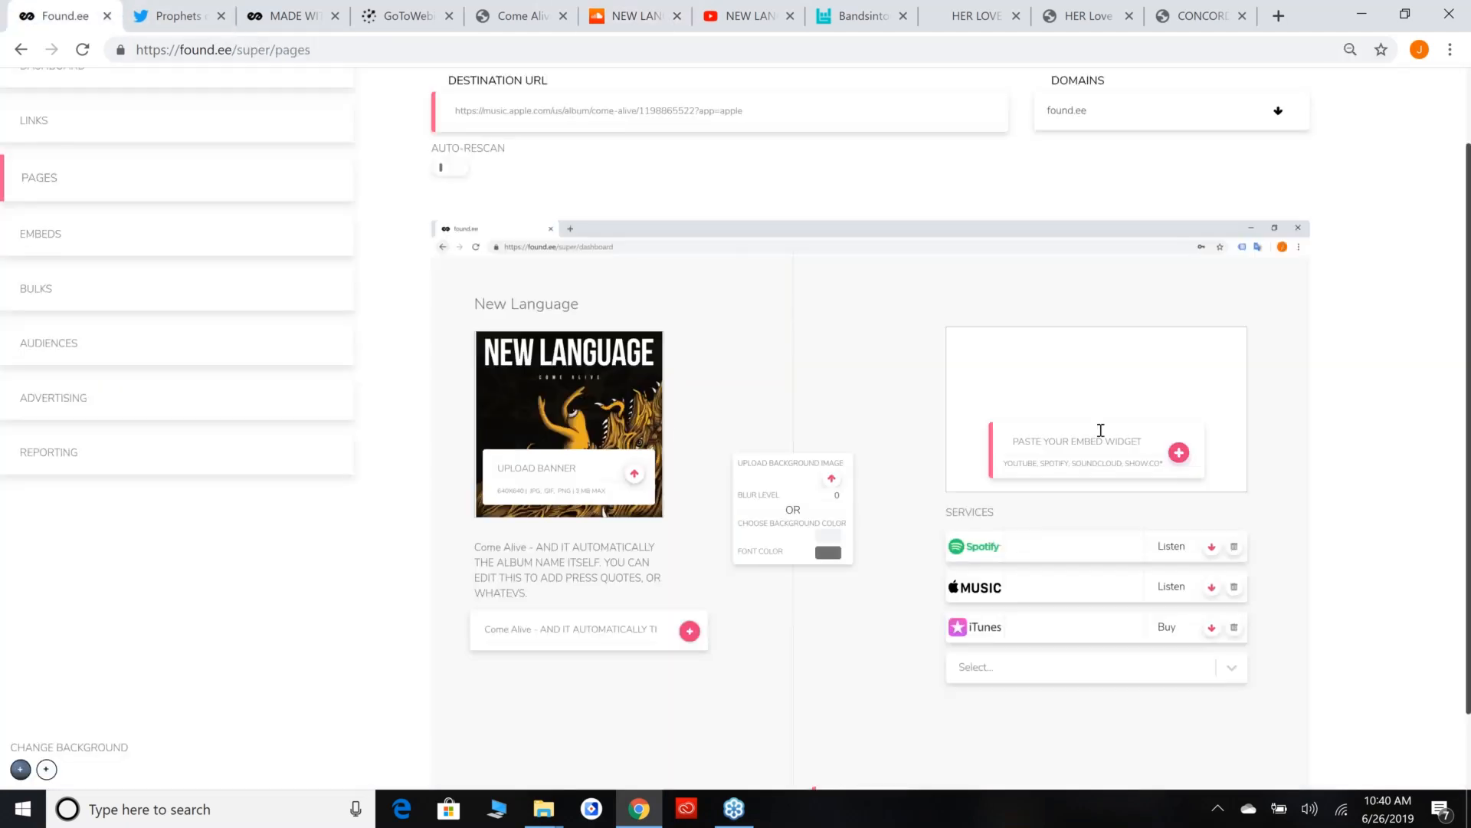
pyautogui.hotkey('ctrl', 'v')
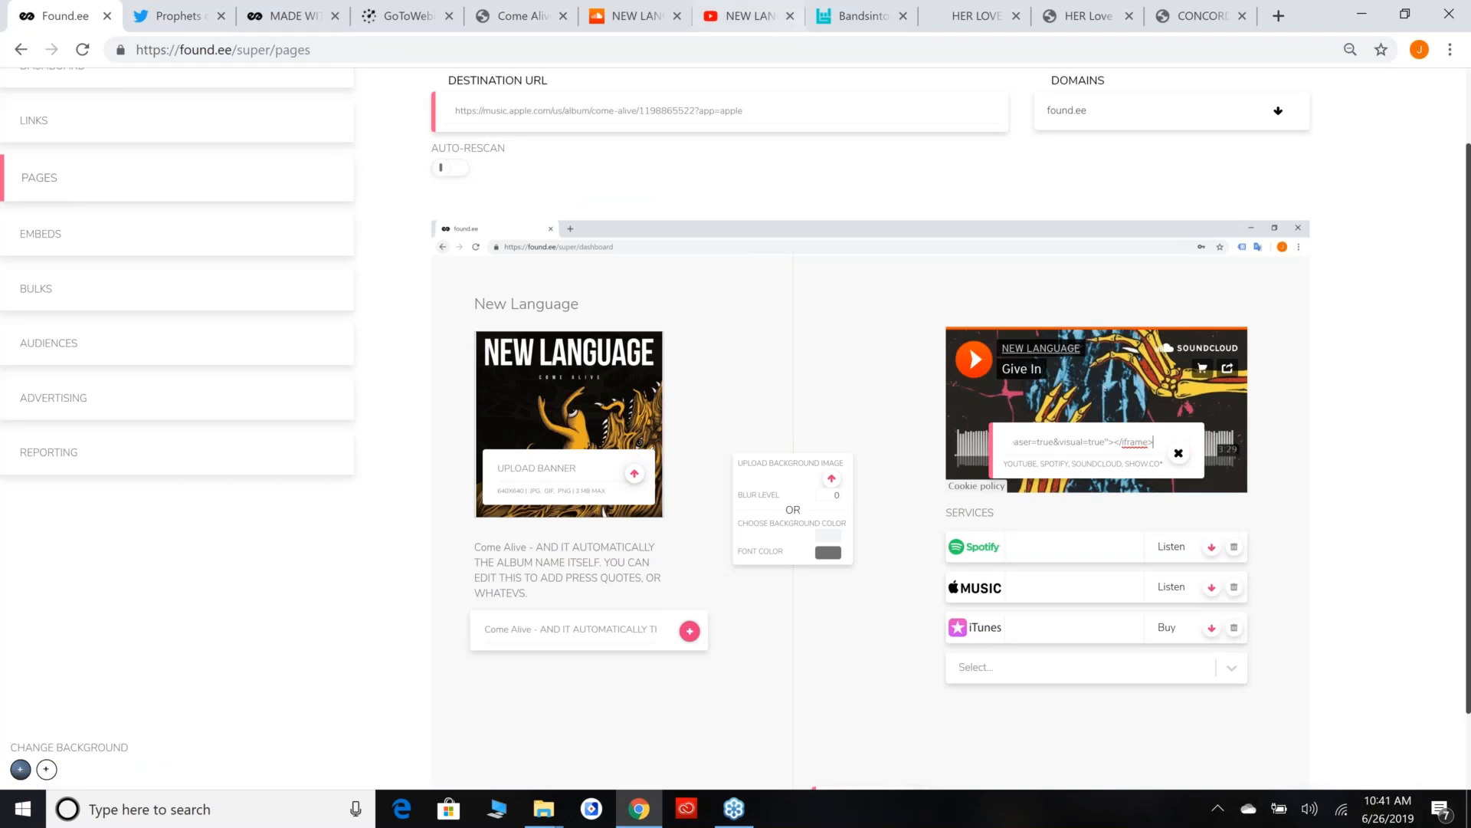
# Add the tour dates area and fill it with the Come Alive YouTube video's embed code, viewing the Bandsintown widget code on the way.
pyautogui.click(720, 9)
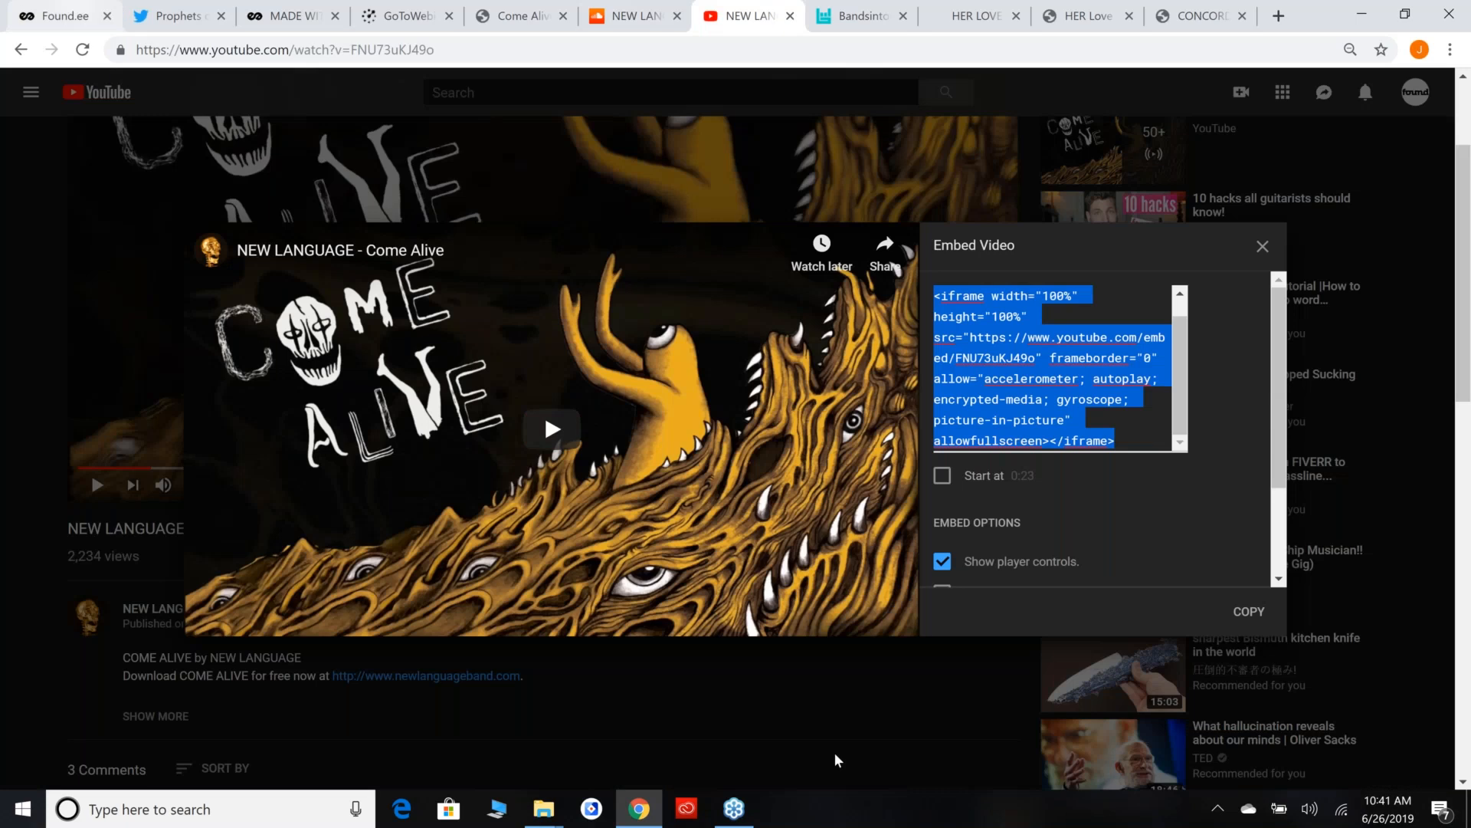
pyautogui.hotkey('ctrl', '1')
pyautogui.scroll(-1, 835, 737)
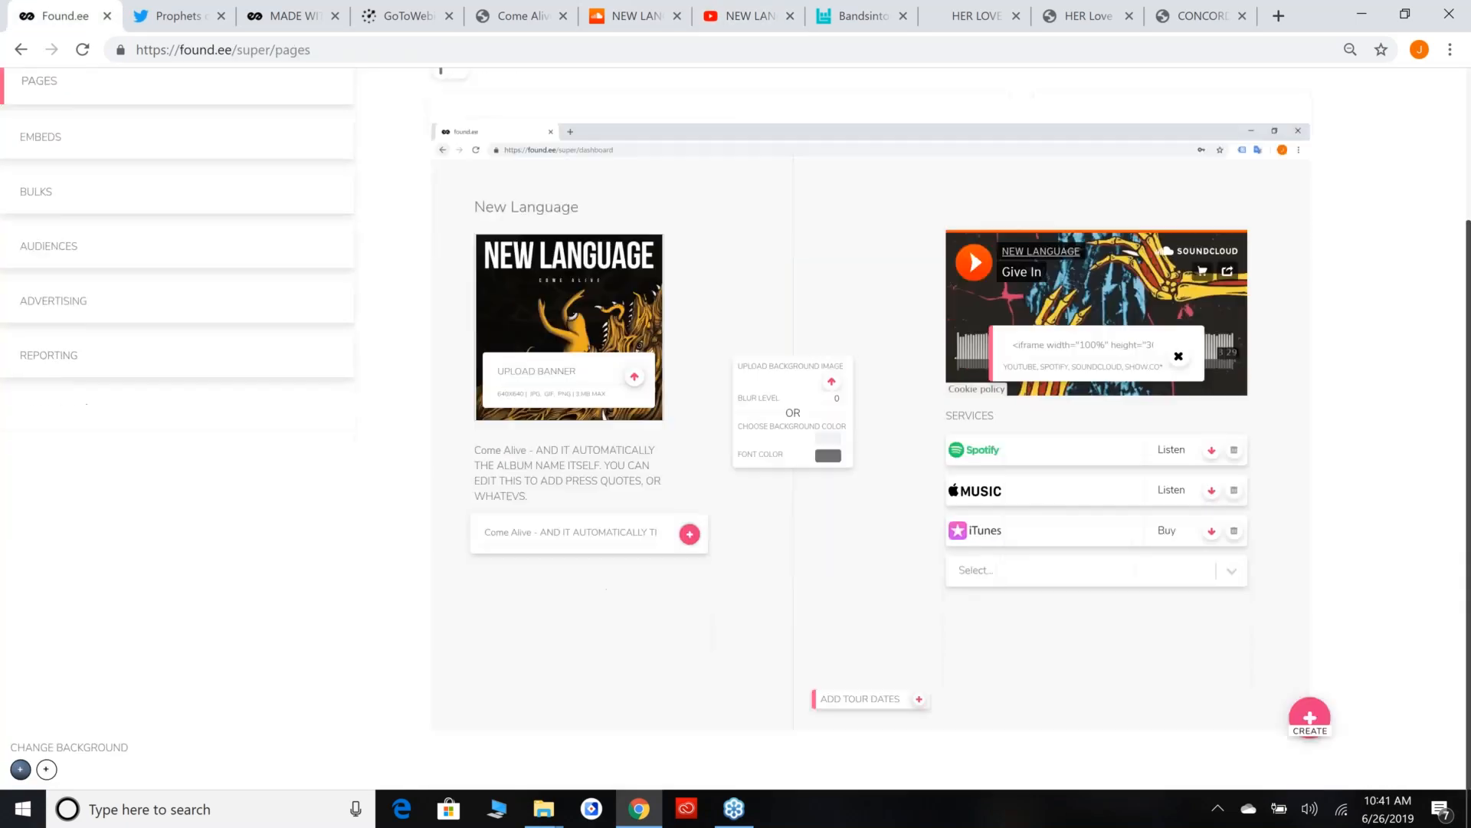
pyautogui.click(891, 705)
pyautogui.click(870, 15)
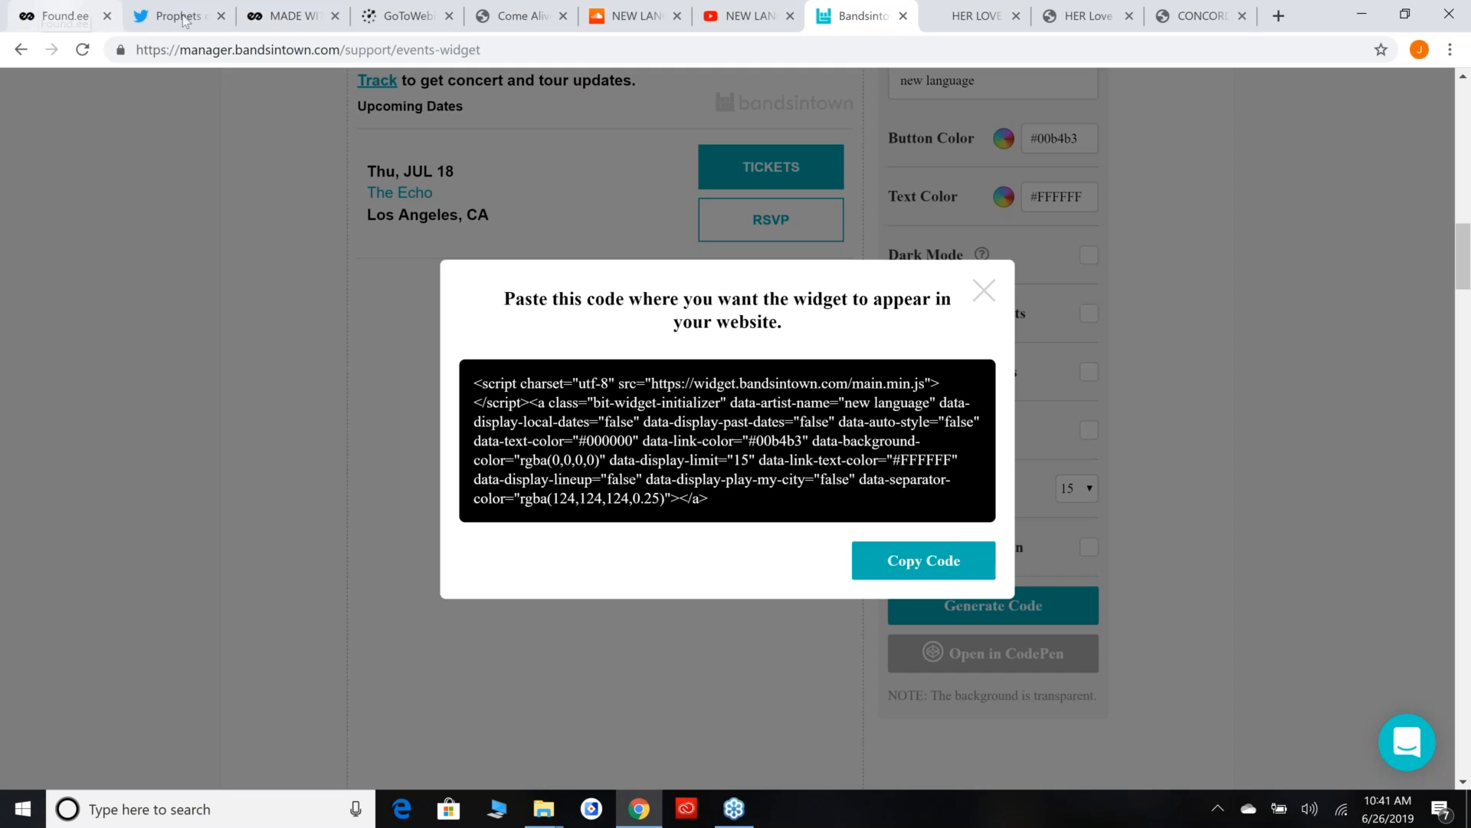
pyautogui.click(65, 16)
pyautogui.scroll(-1, 643, 710)
pyautogui.click(798, 700)
pyautogui.write('<br><br> <iframe width="100%" height="100%" src="https://www.youtube.com/embed/FNU73uKJ49o" frameborder="0" allow="accelerometer; autoplay; encrypted-media; gyroscope; picture-in-picture" allowfullscreen></iframe>')
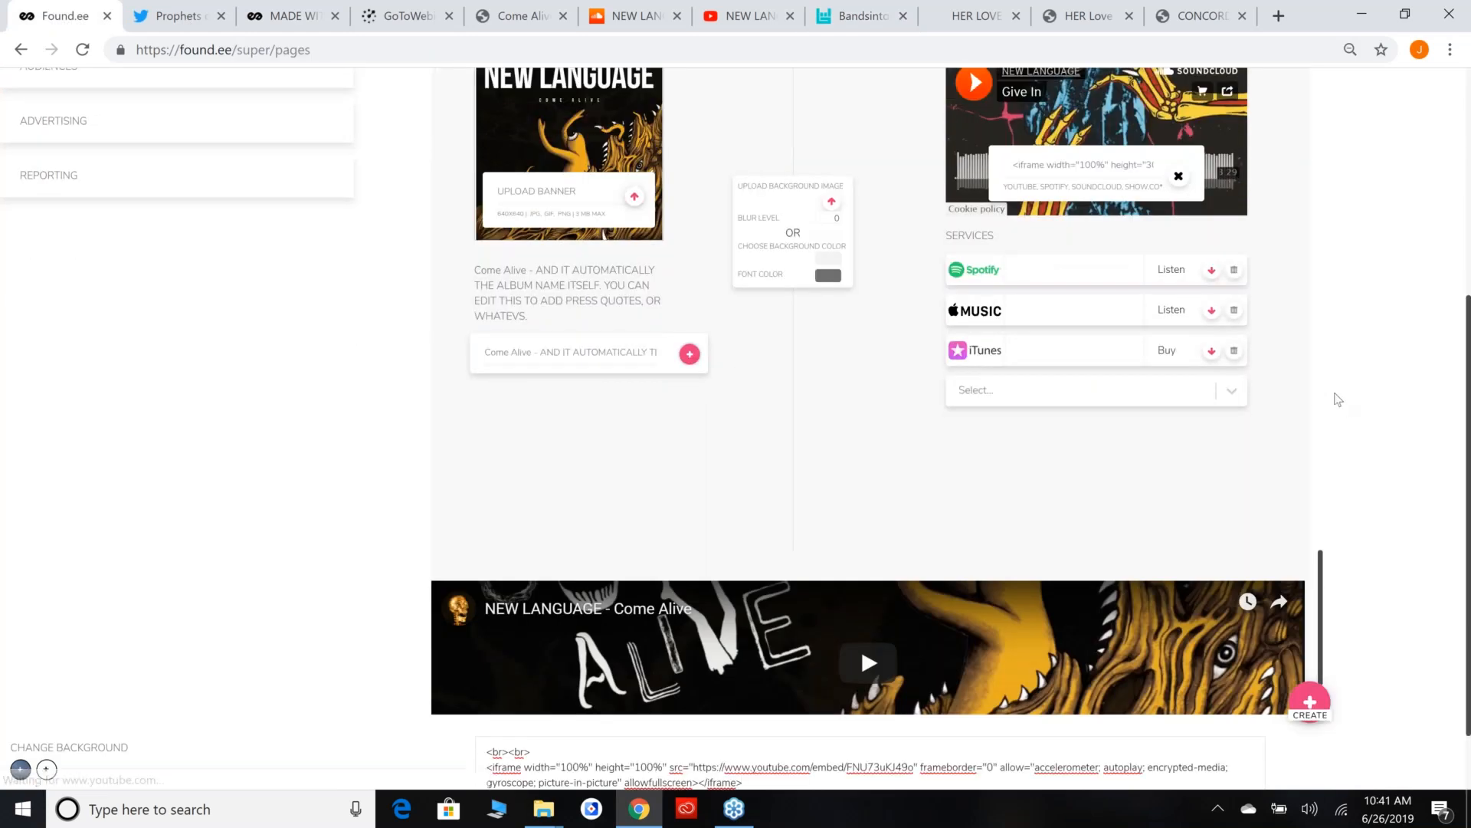
# Set the page's background color to black (000000) and its font color to white (FFFFFF).
pyautogui.scroll(5, 1336, 400)
pyautogui.scroll(-2, 1359, 417)
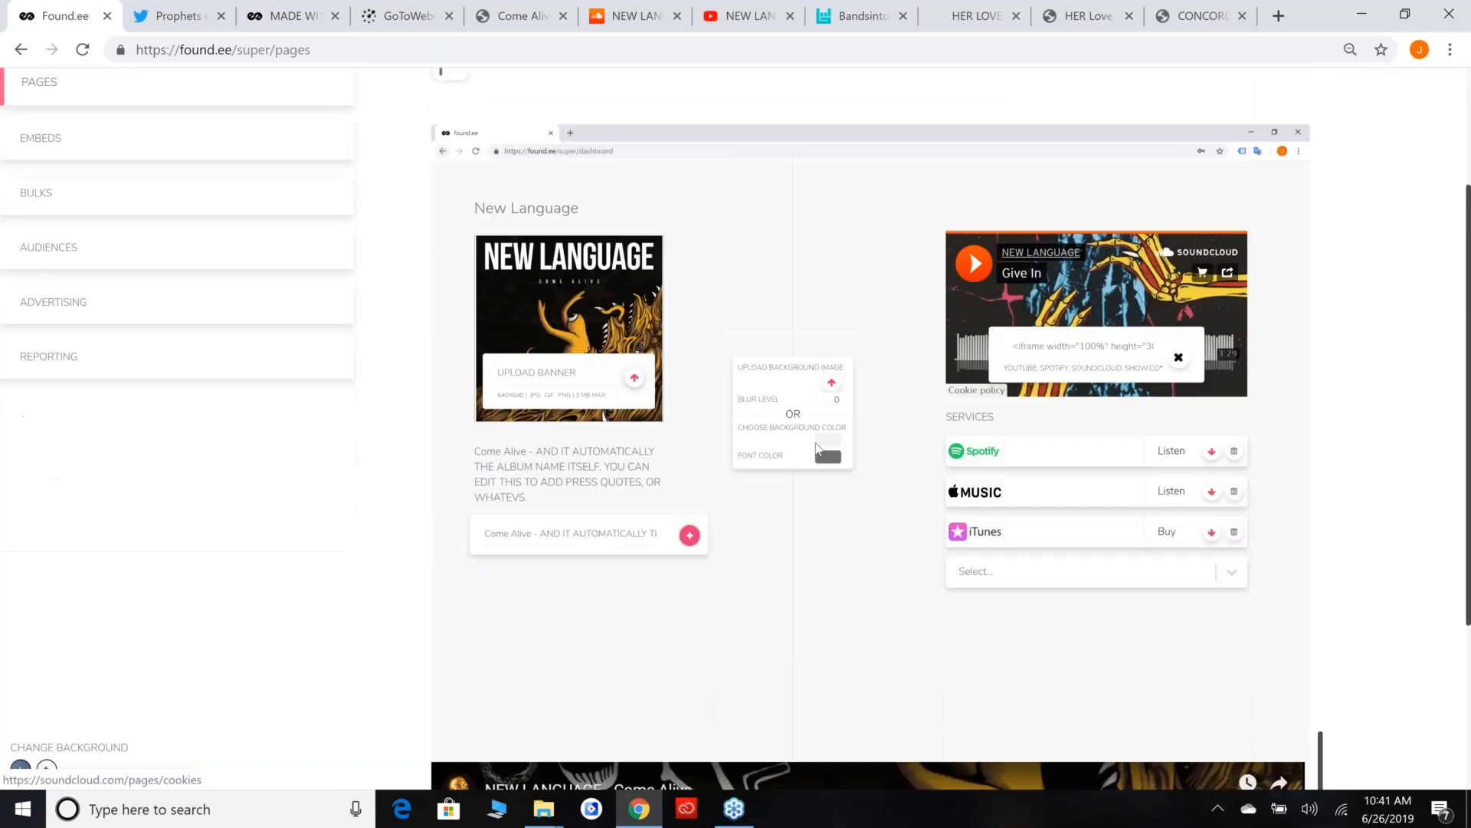
pyautogui.click(835, 443)
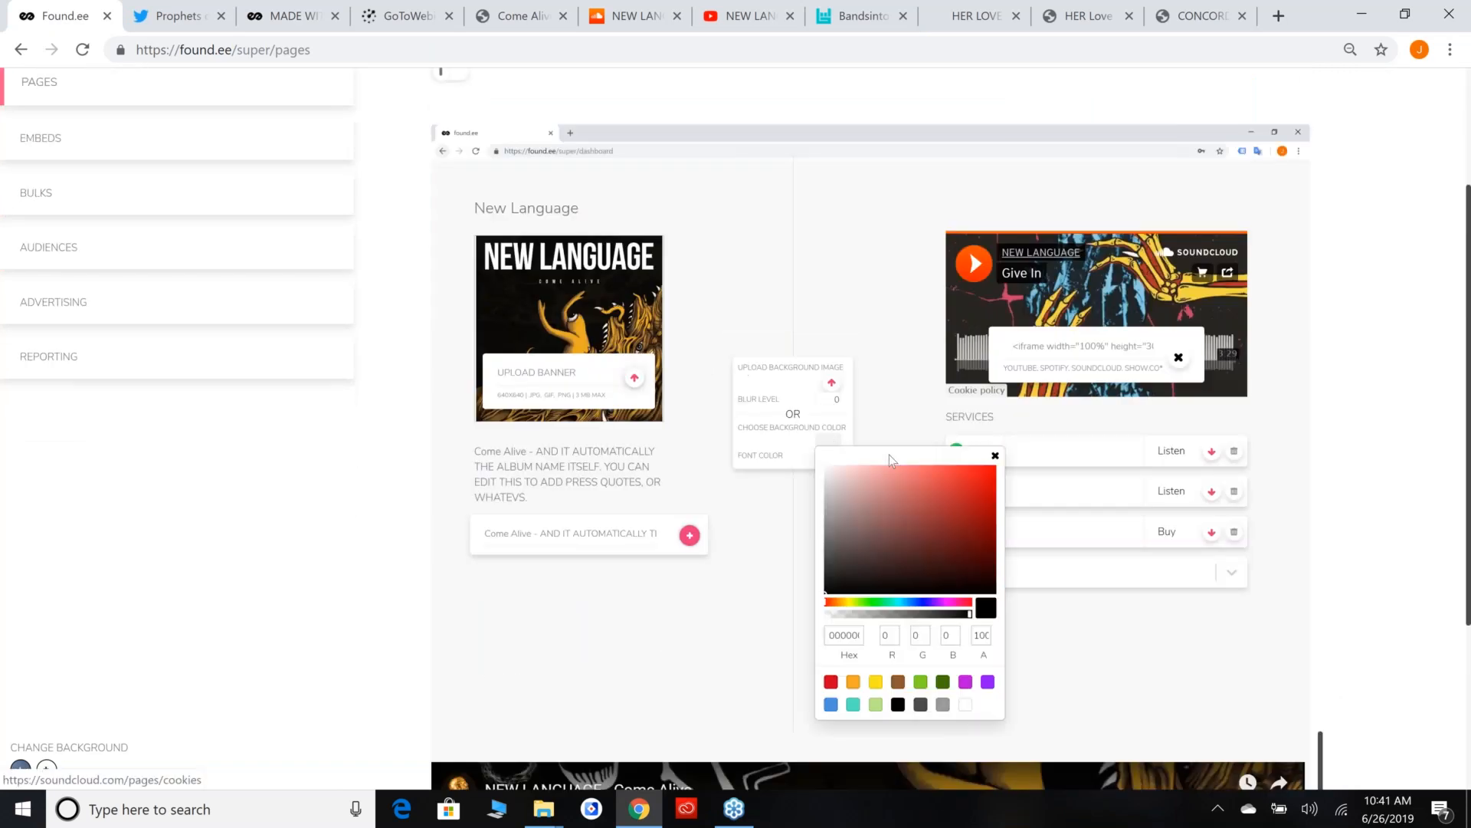
pyautogui.click(825, 592)
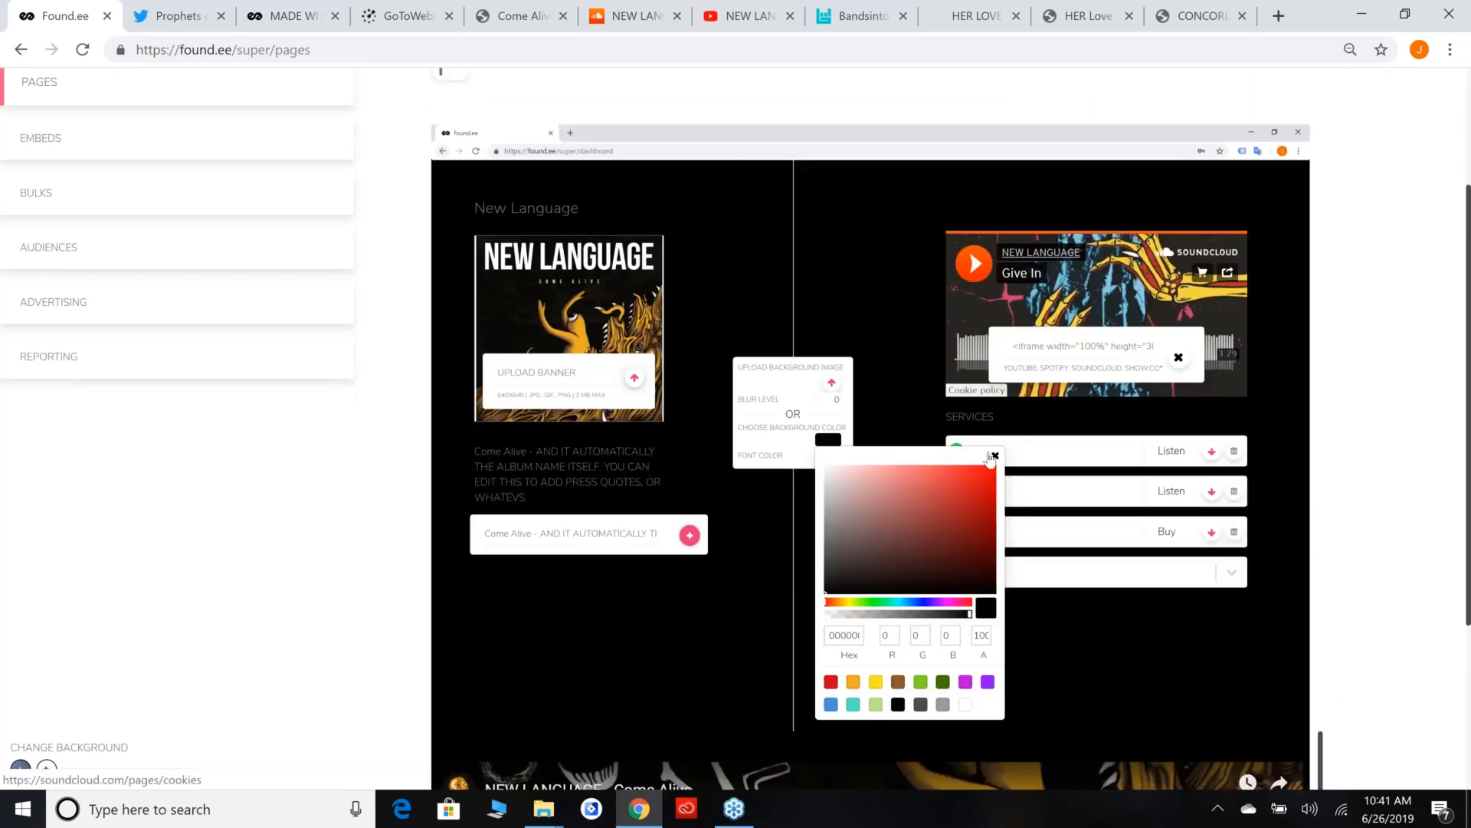
pyautogui.click(995, 455)
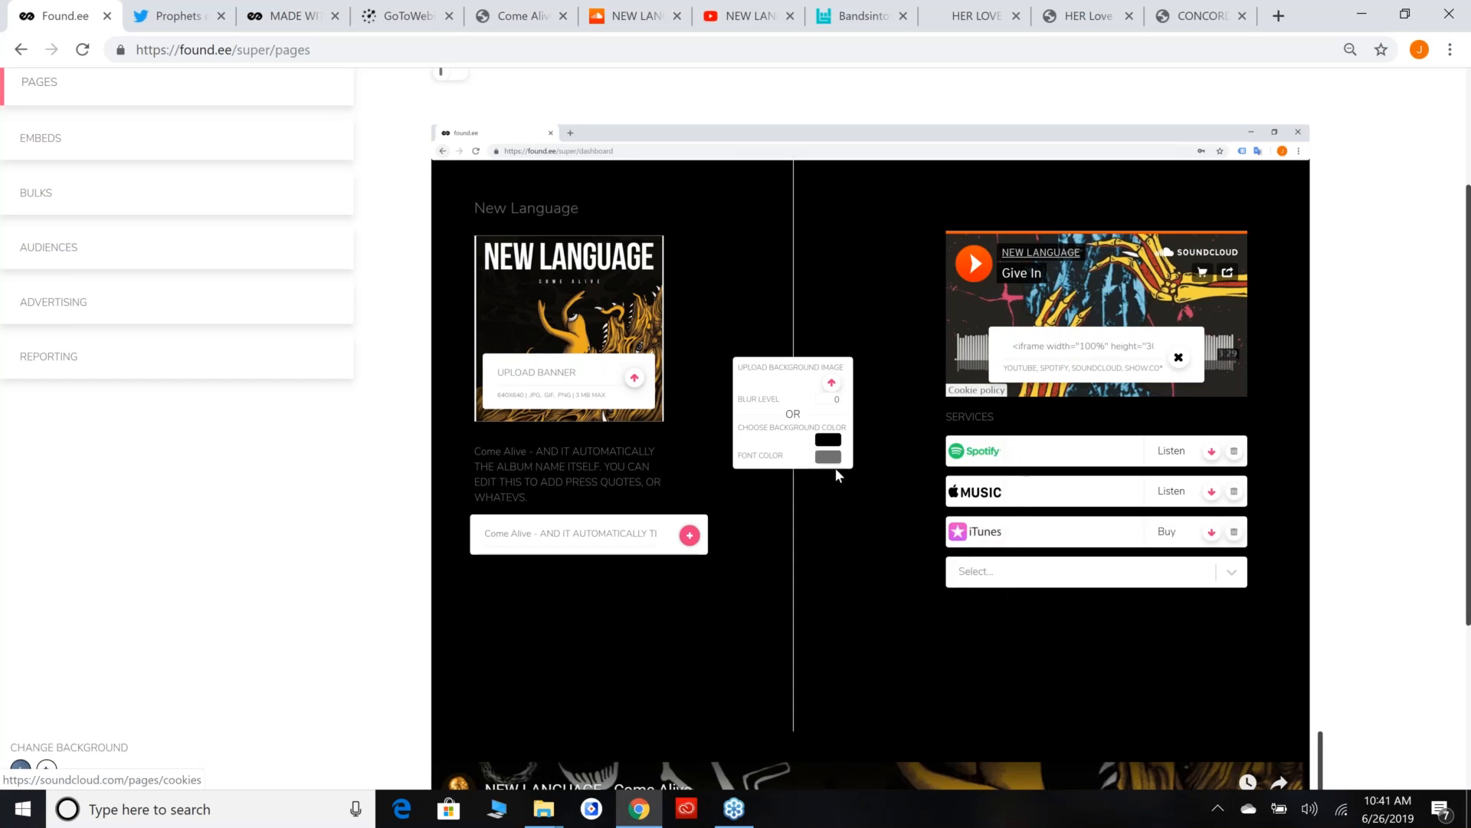
pyautogui.click(840, 460)
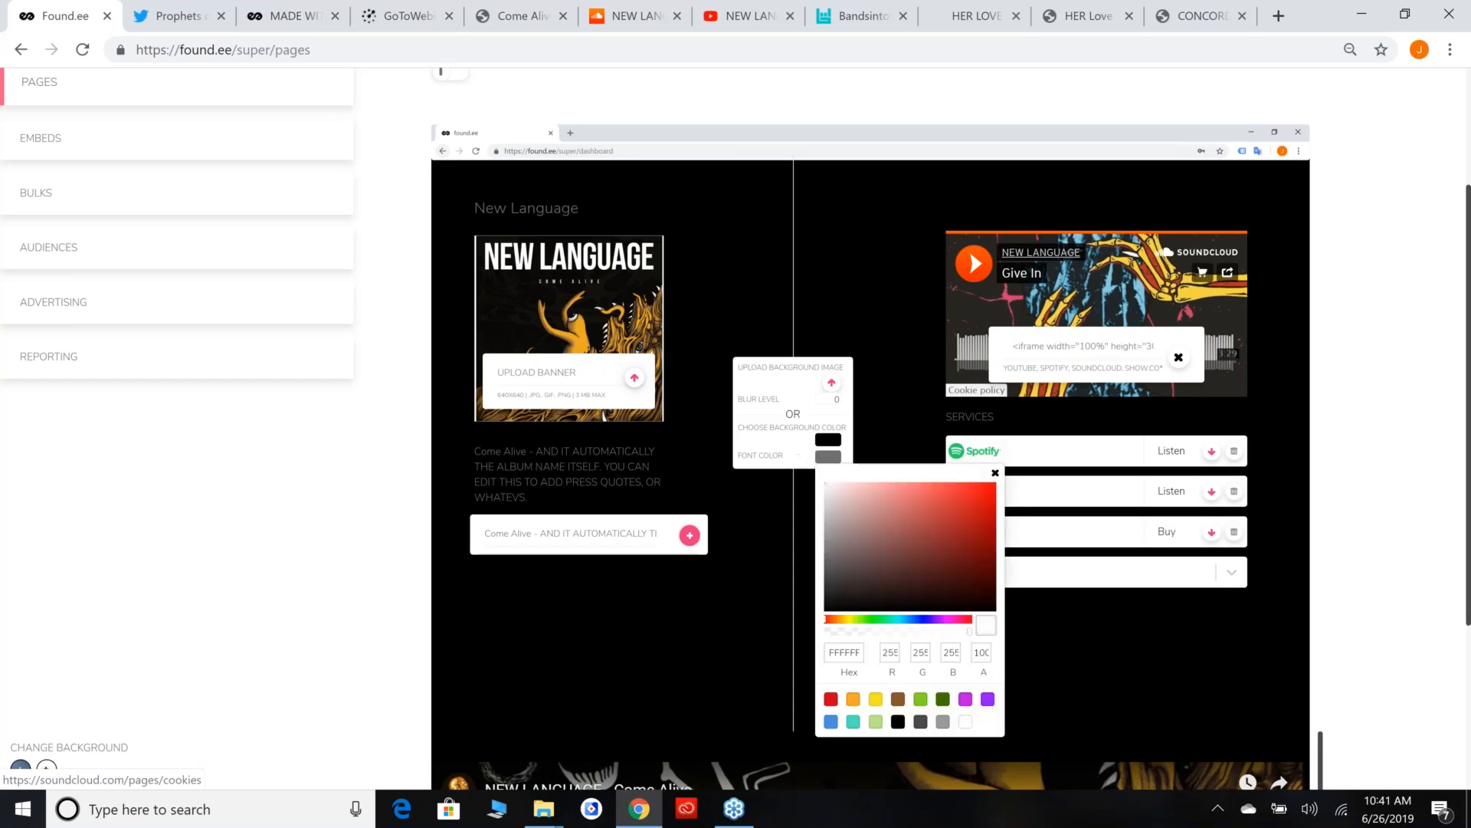
pyautogui.click(1005, 481)
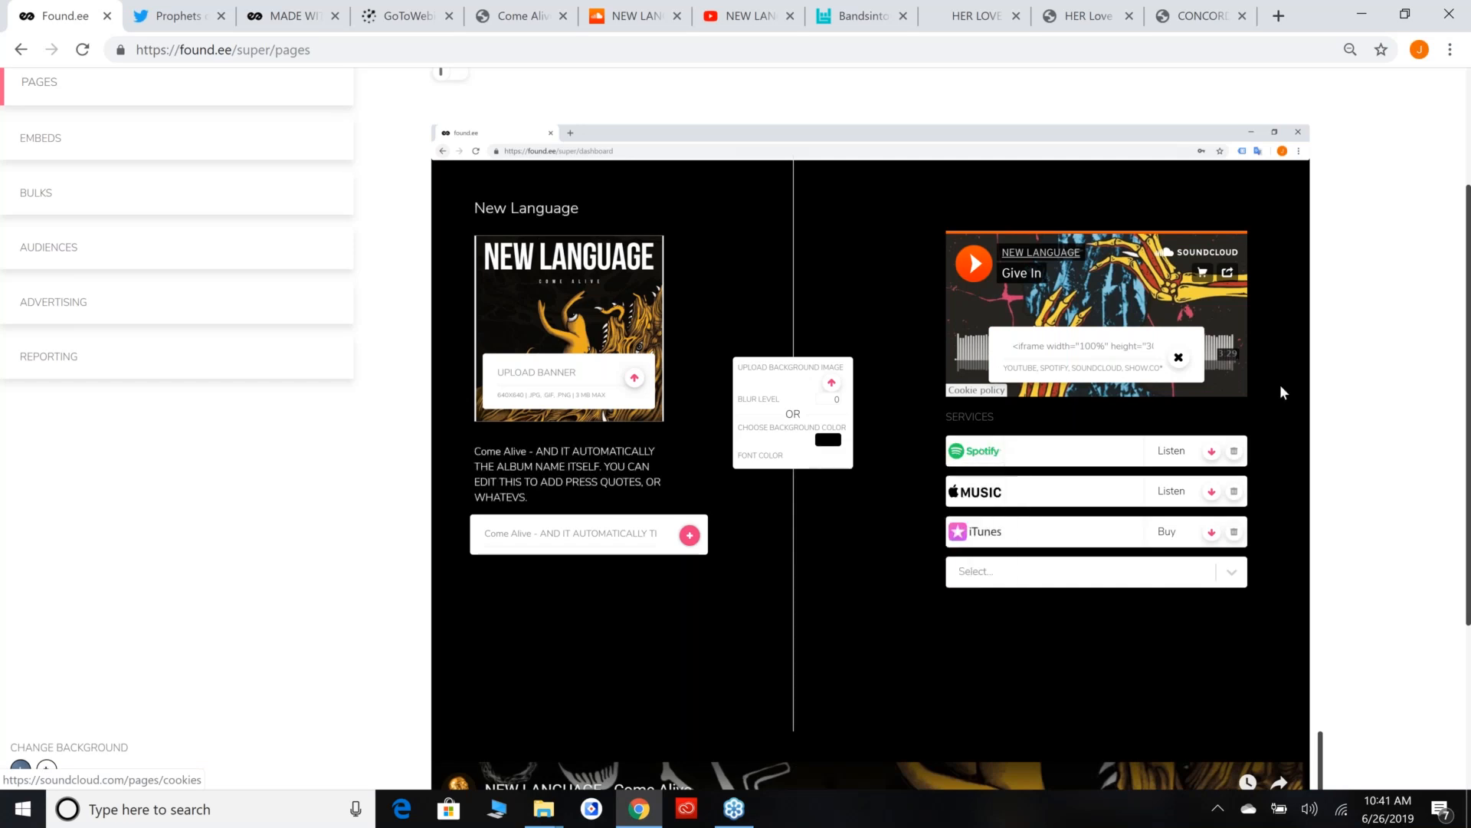
# Create the New Language landing page from the completed layout.
pyautogui.scroll(-2, 1302, 483)
pyautogui.scroll(-2, 1316, 487)
pyautogui.click(1310, 616)
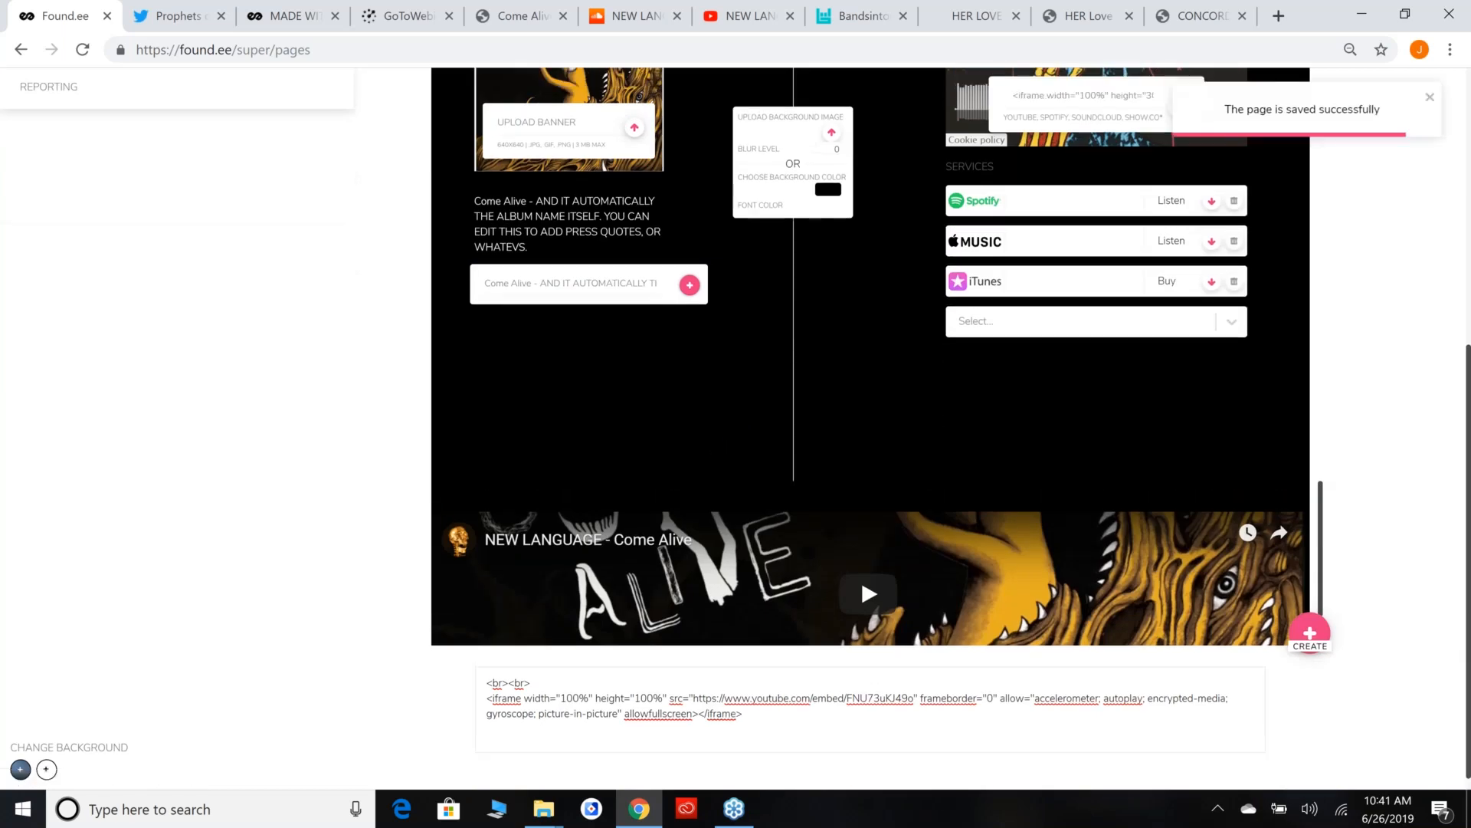
# Open the new page's short link in a separate tab and play its embedded Come Alive video.
pyautogui.scroll(6, 537, 268)
pyautogui.middleClick(632, 294)
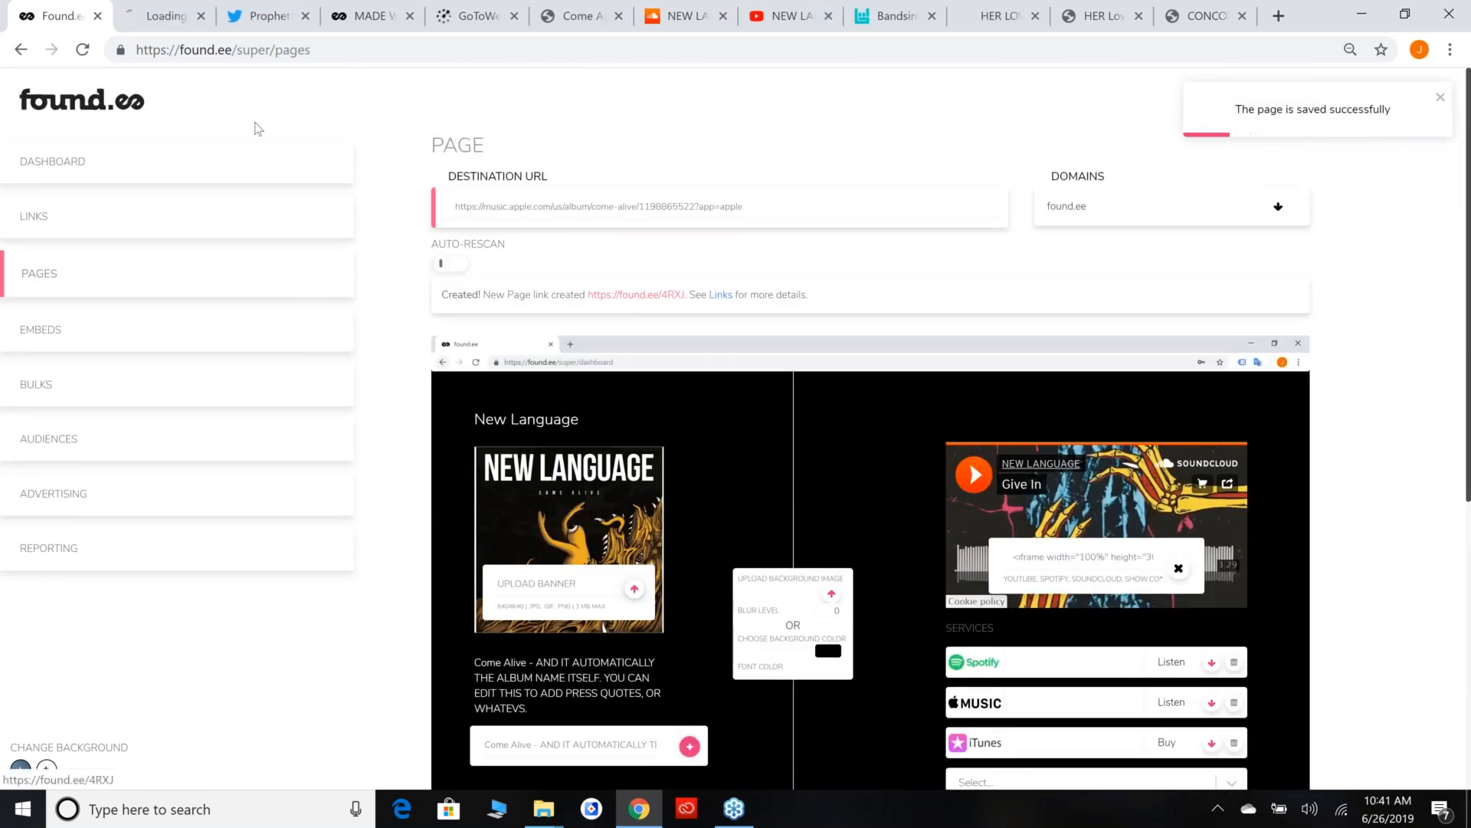
pyautogui.click(175, 8)
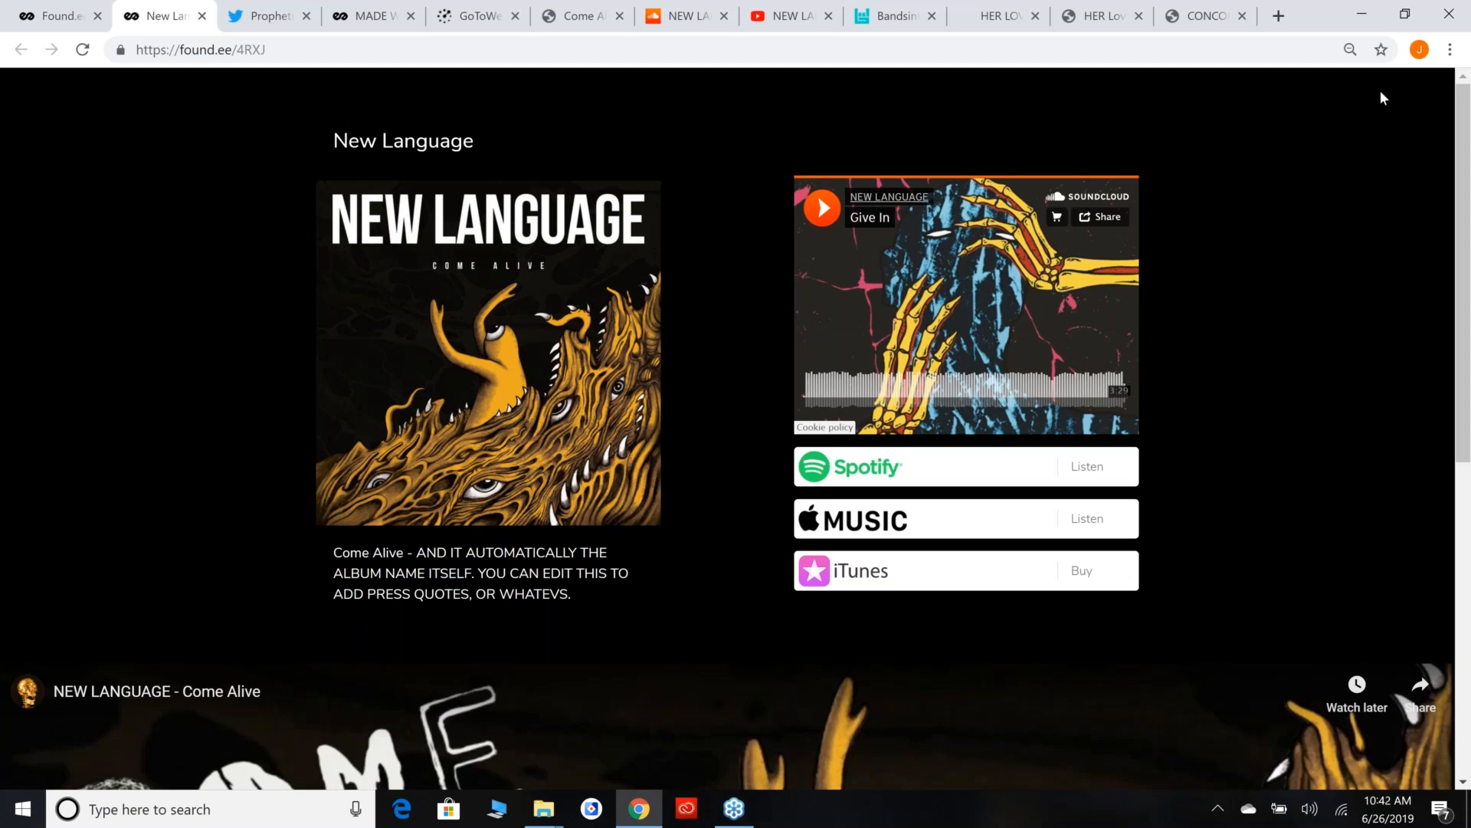
pyautogui.scroll(-8, 1375, 163)
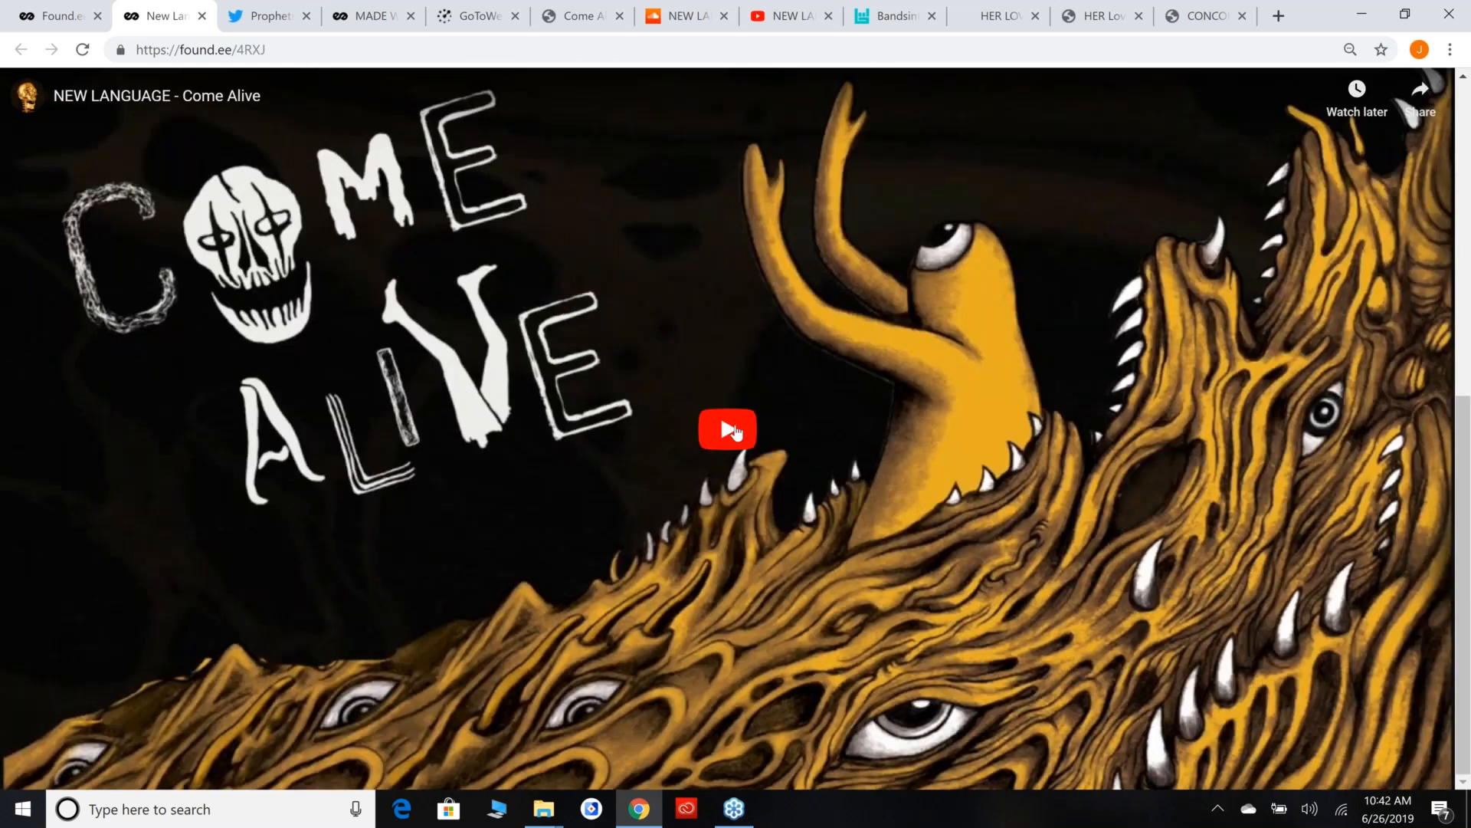
pyautogui.click(735, 433)
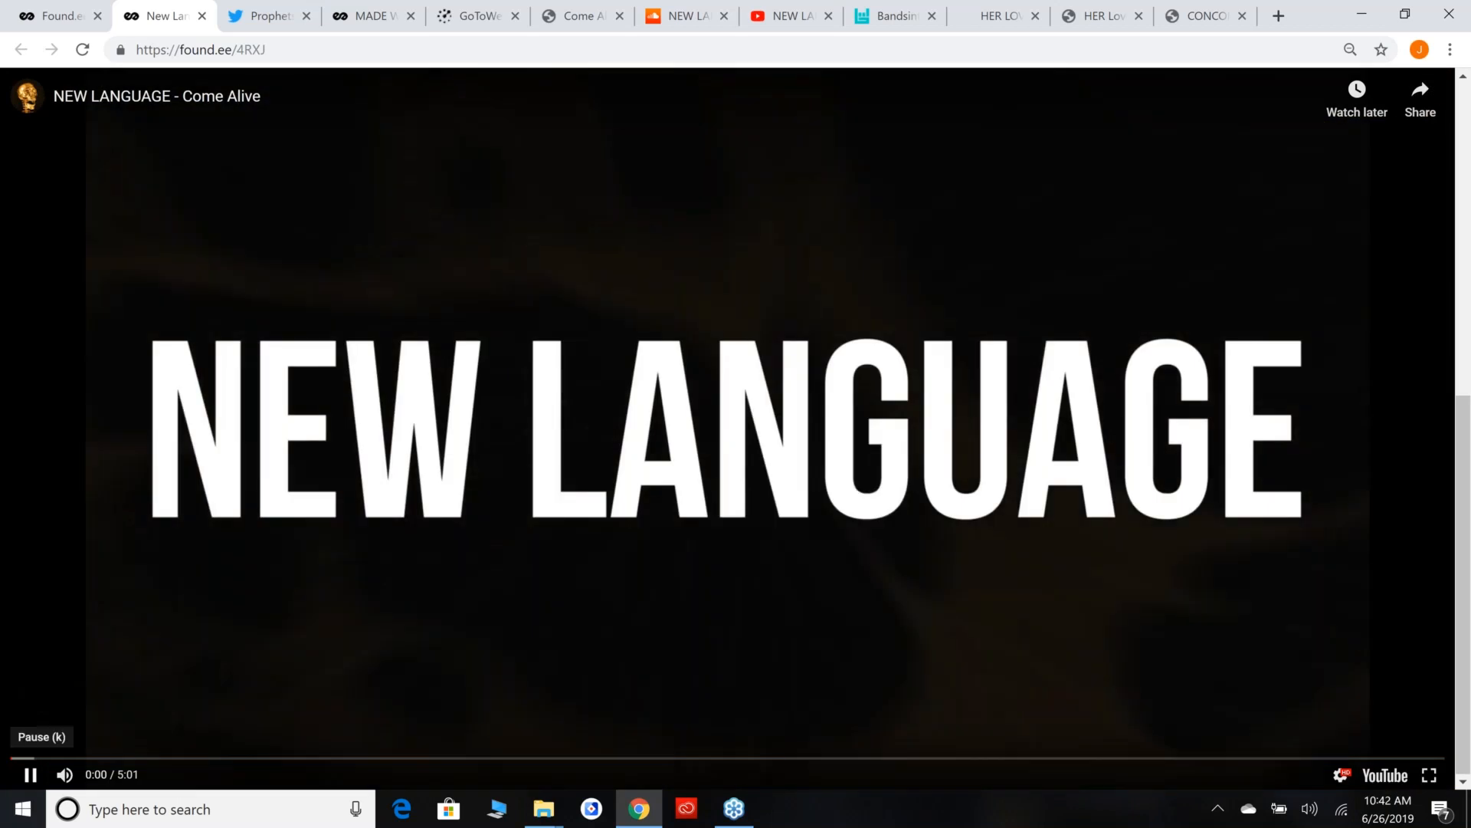
# Pause the embedded Come Alive video and look over the landing page from its top.
pyautogui.click(30, 774)
pyautogui.scroll(8, 1337, 227)
pyautogui.scroll(-8, 1337, 222)
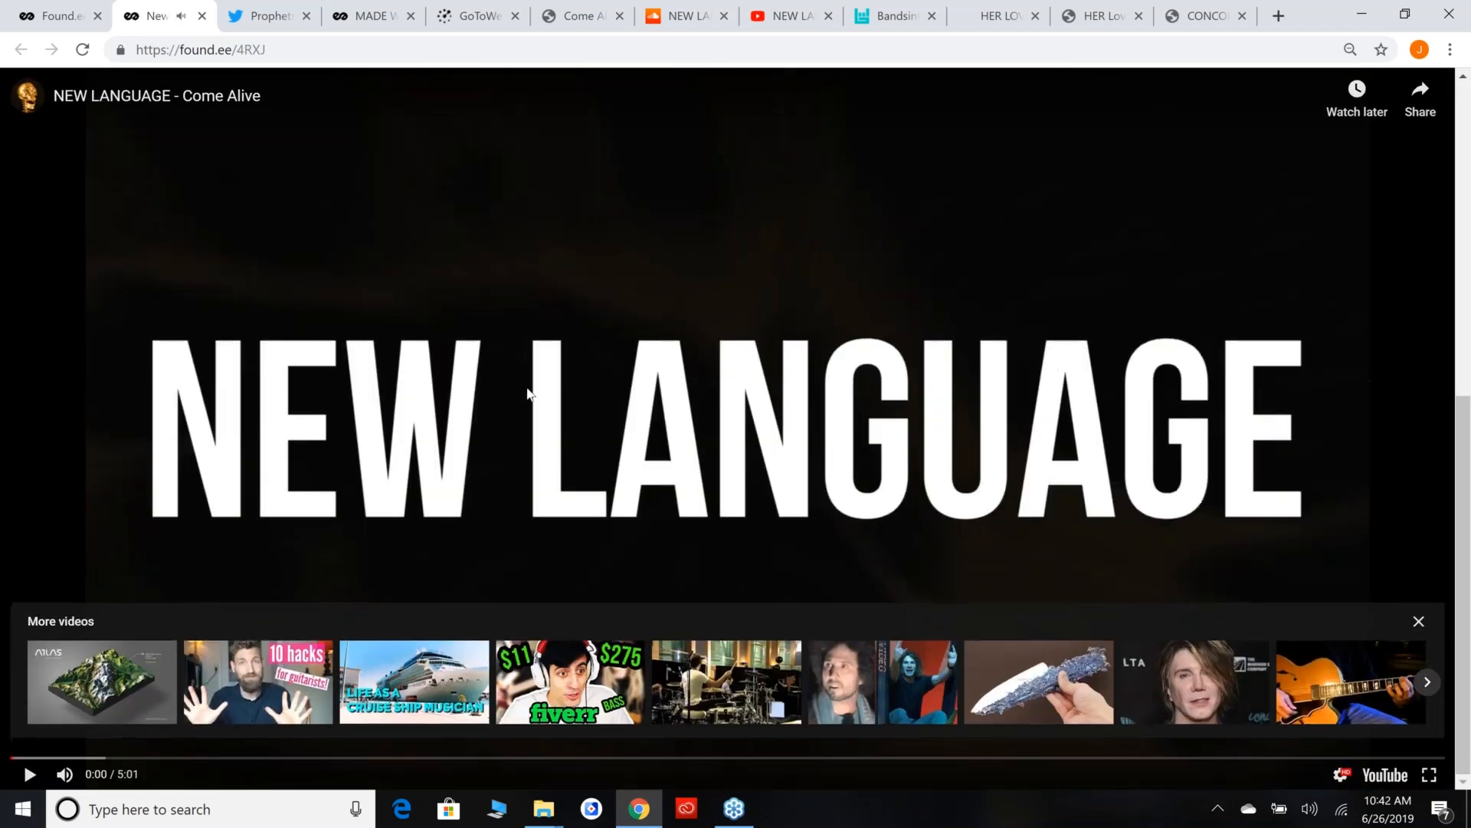
pyautogui.scroll(8, 527, 395)
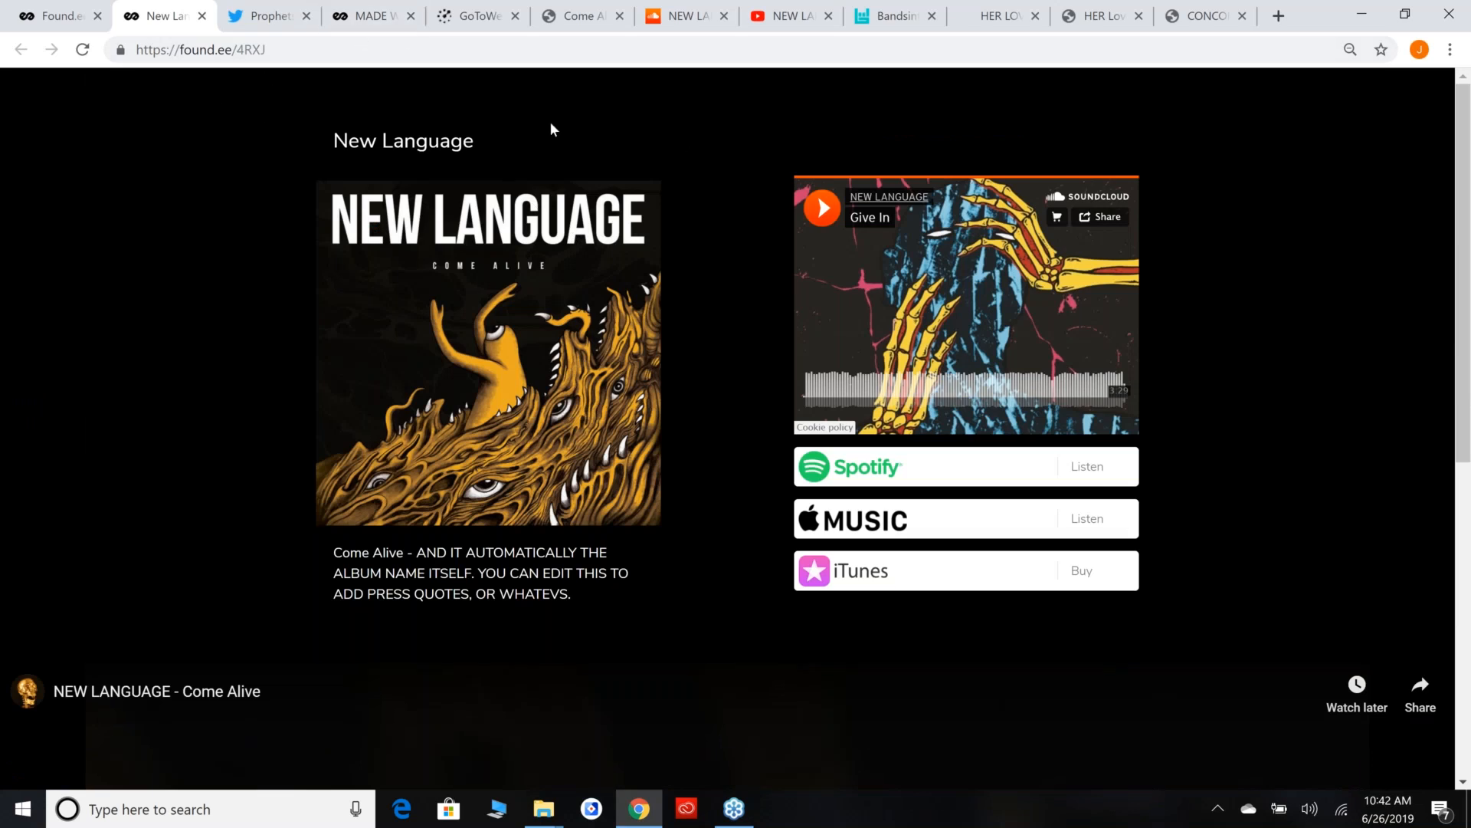
# Test the landing page's Spotify and Apple Music service links.
pyautogui.click(279, 50)
pyautogui.click(176, 210)
pyautogui.click(943, 469)
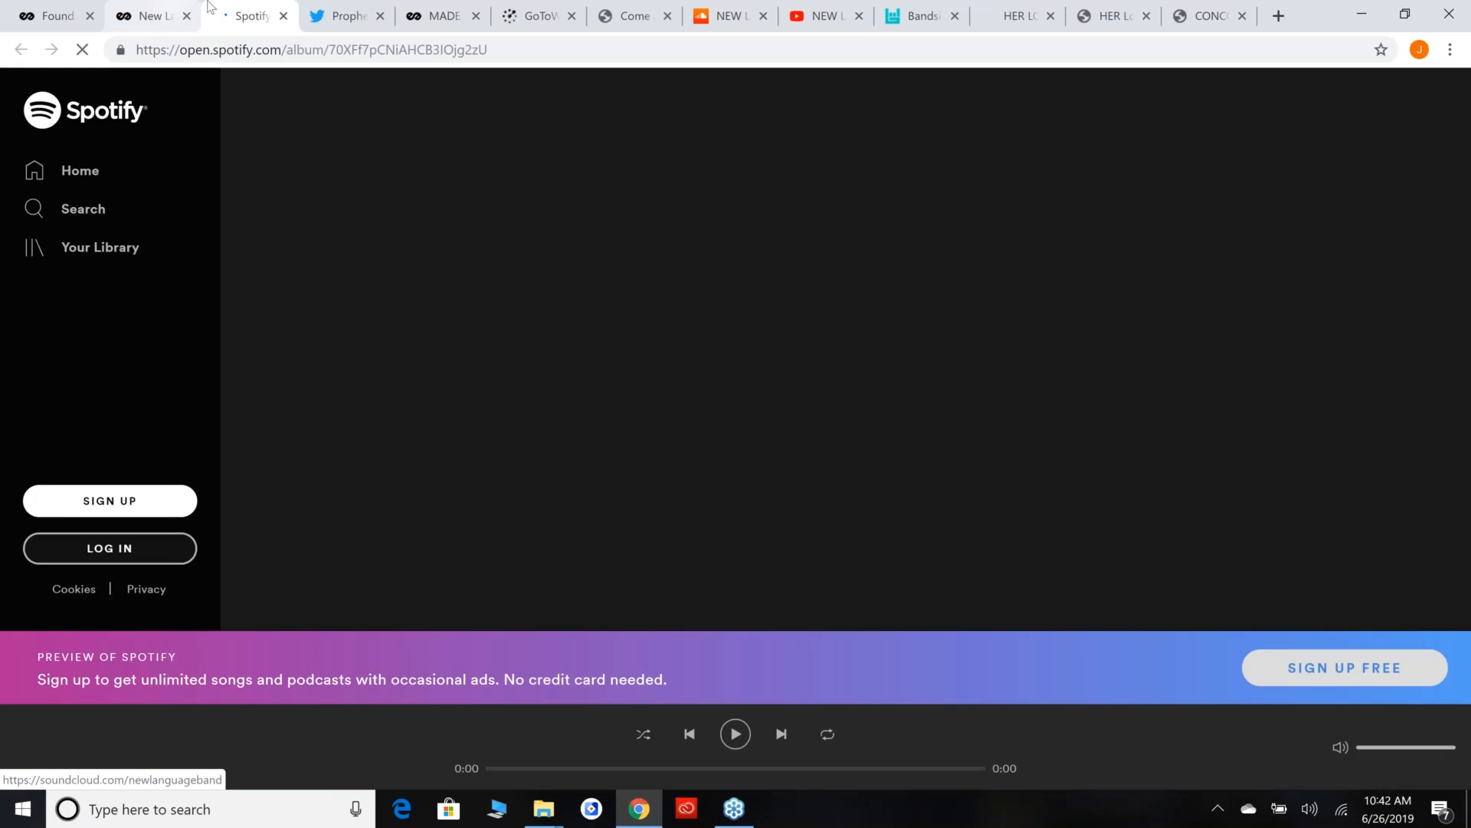
pyautogui.click(162, 15)
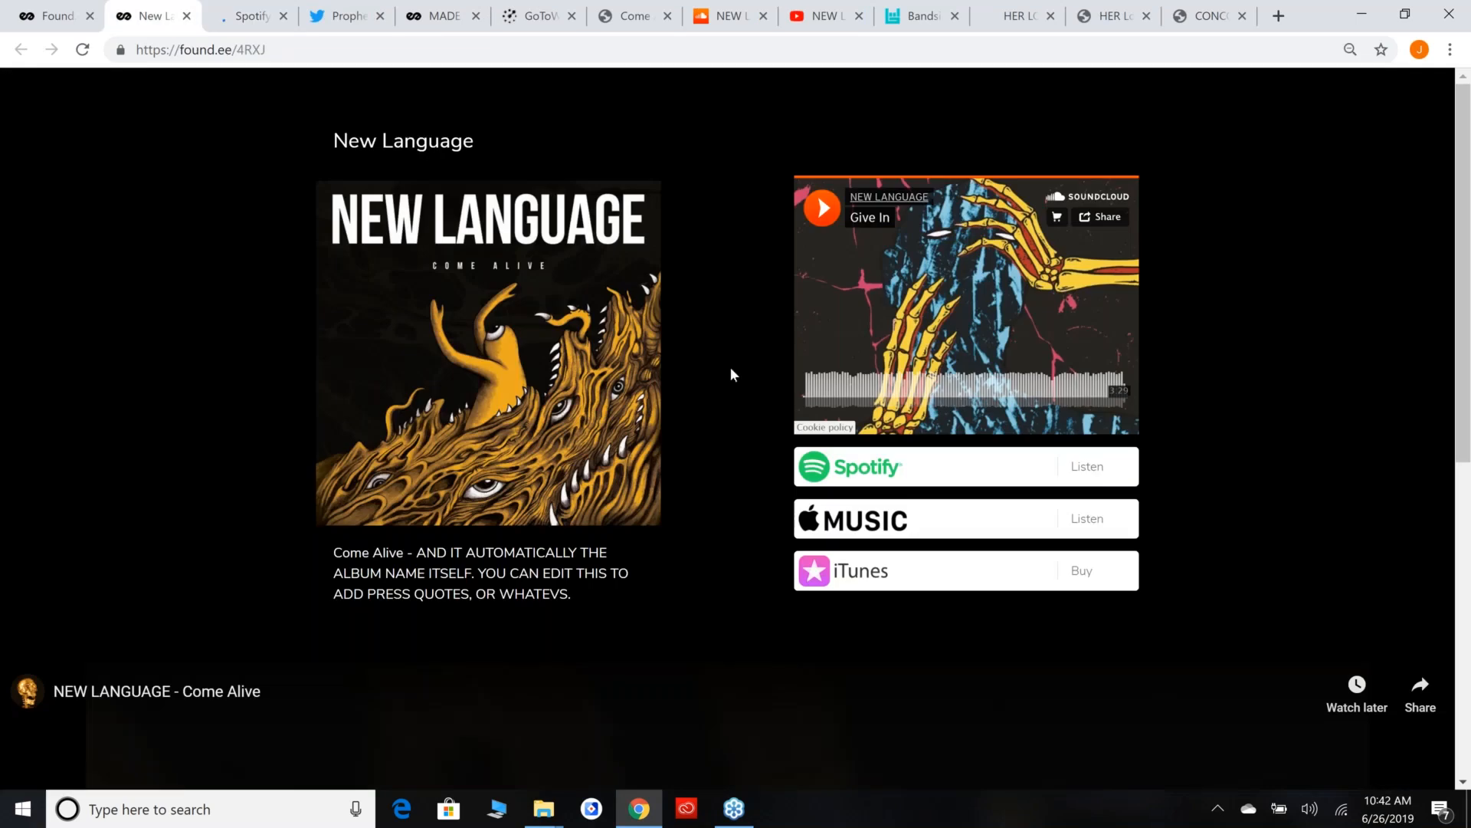
pyautogui.click(935, 517)
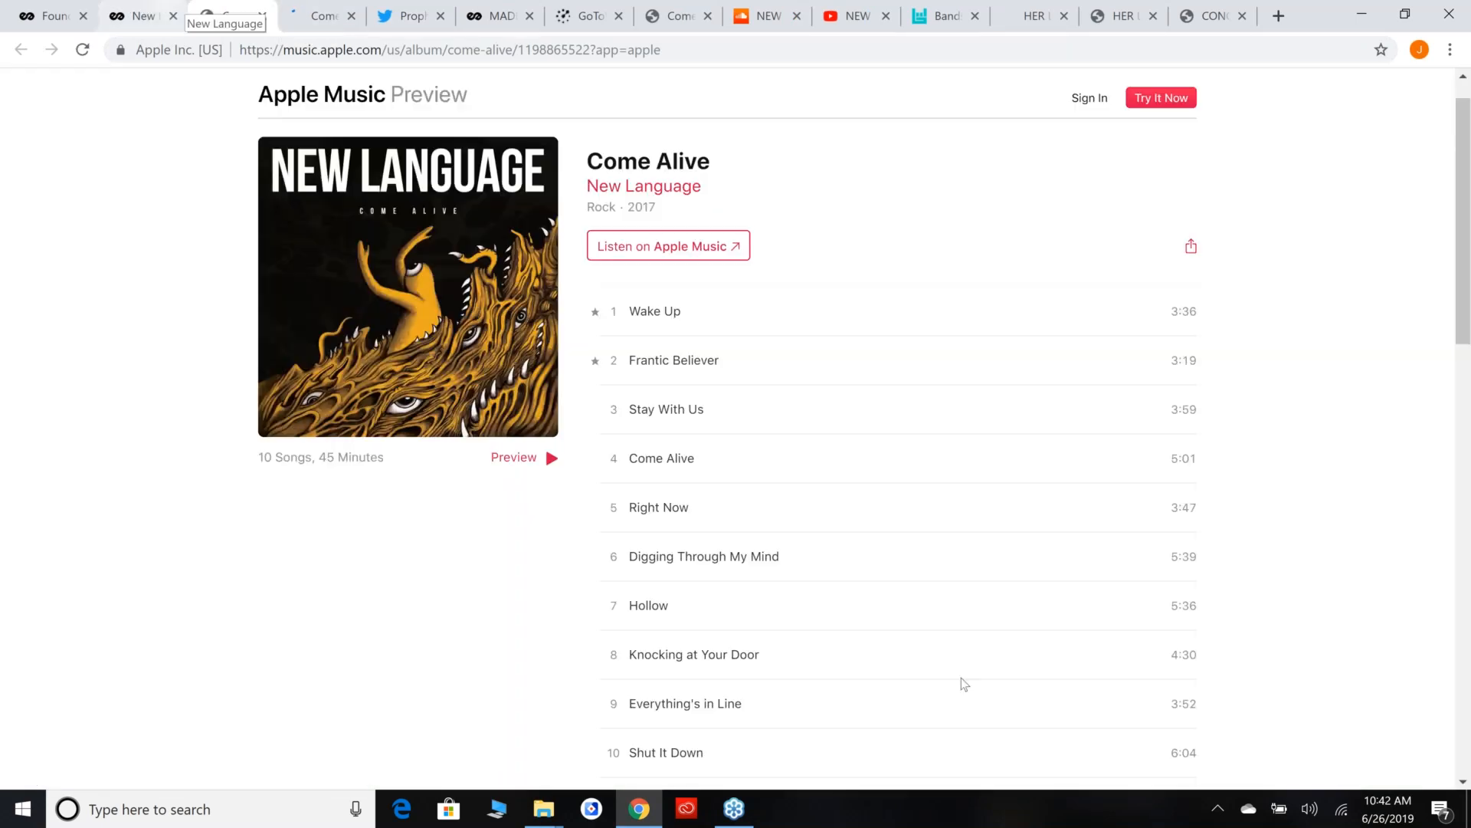
# Switch back to Found.ee and view the list of created links.
pyautogui.click(121, 6)
pyautogui.click(53, 16)
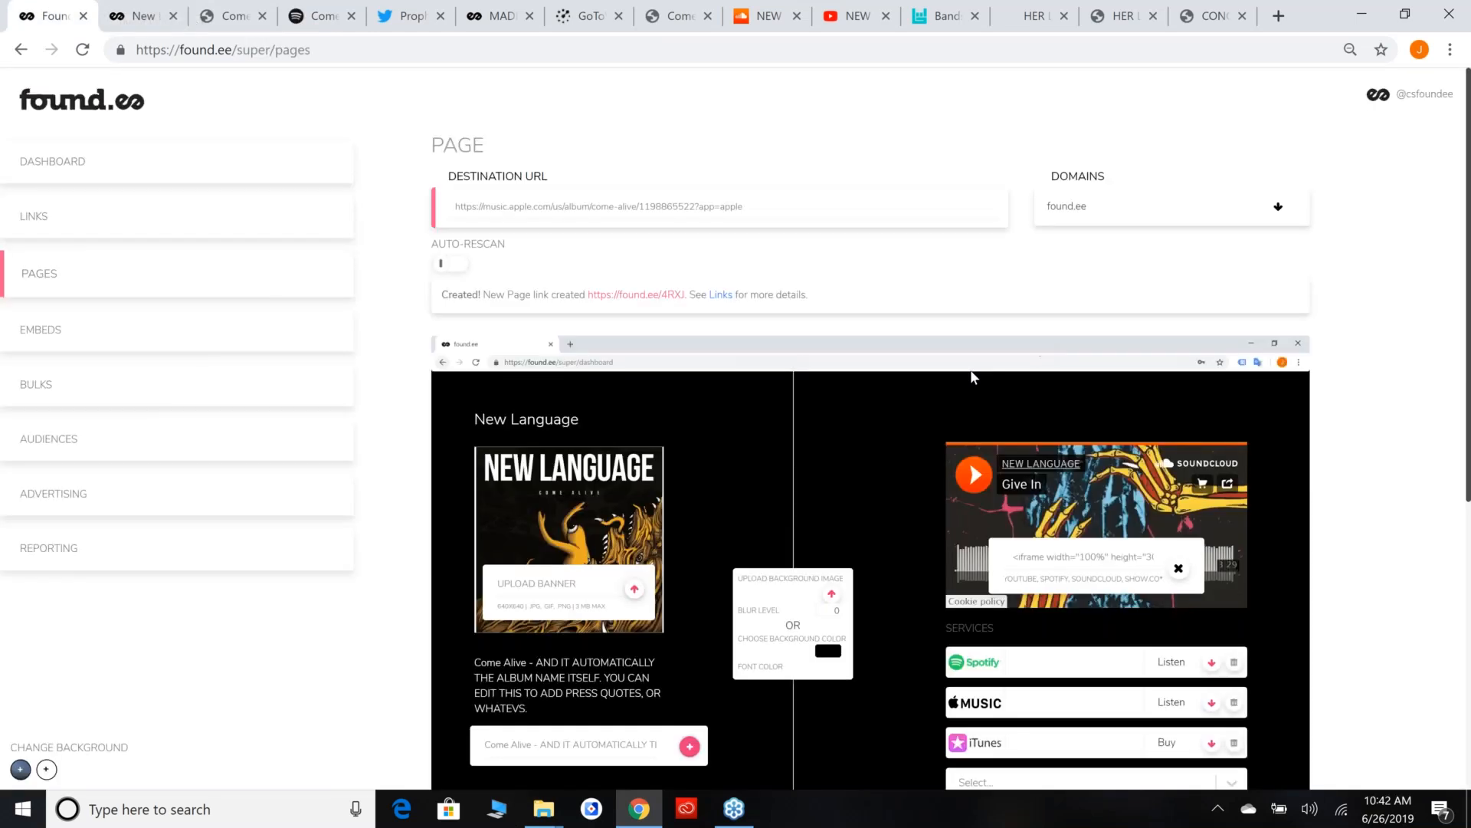
pyautogui.click(230, 223)
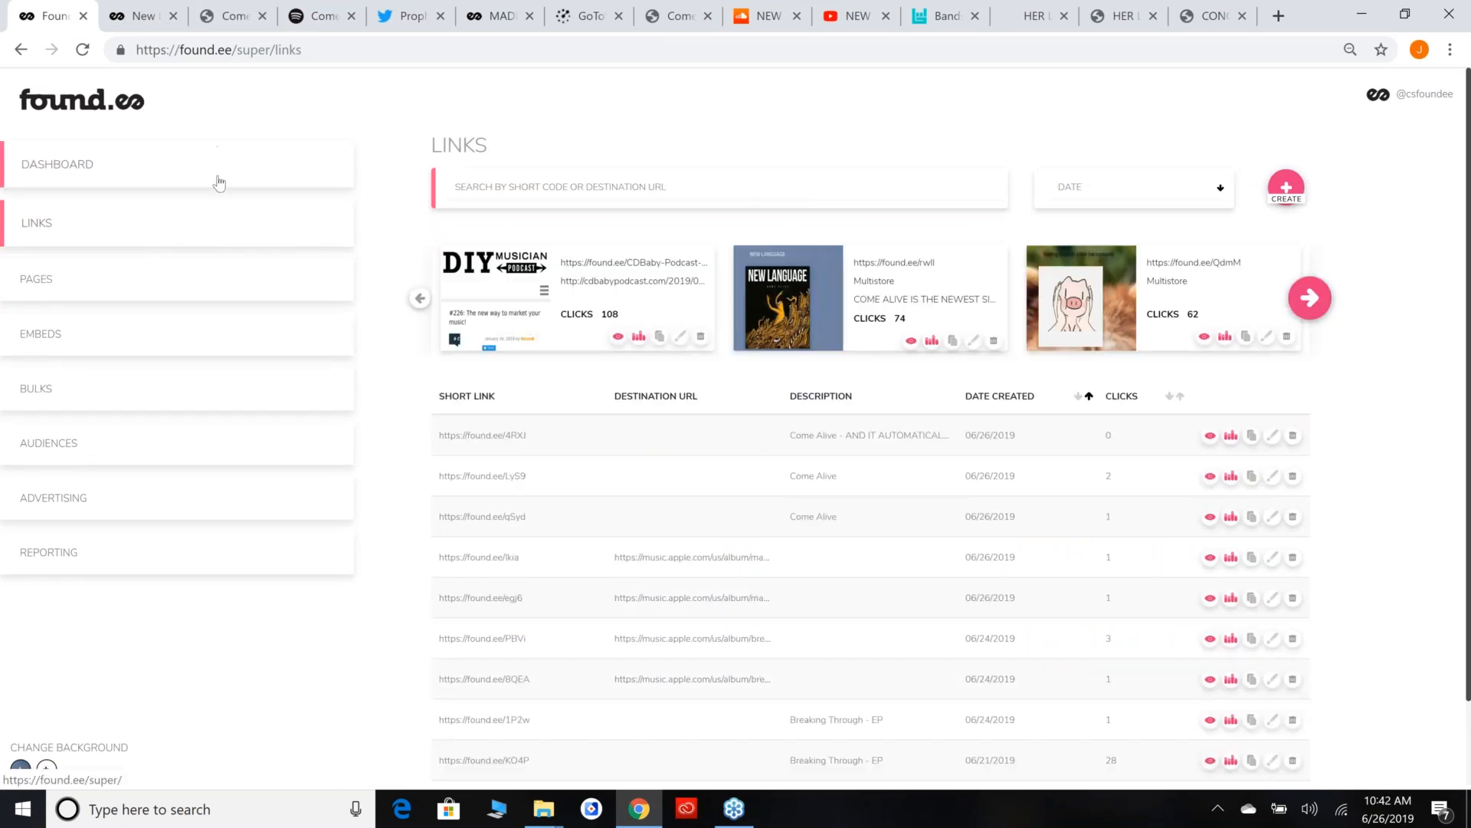
# Glance at the Apple Music album page, return to Found.ee and look through the account's audiences.
pyautogui.click(205, 8)
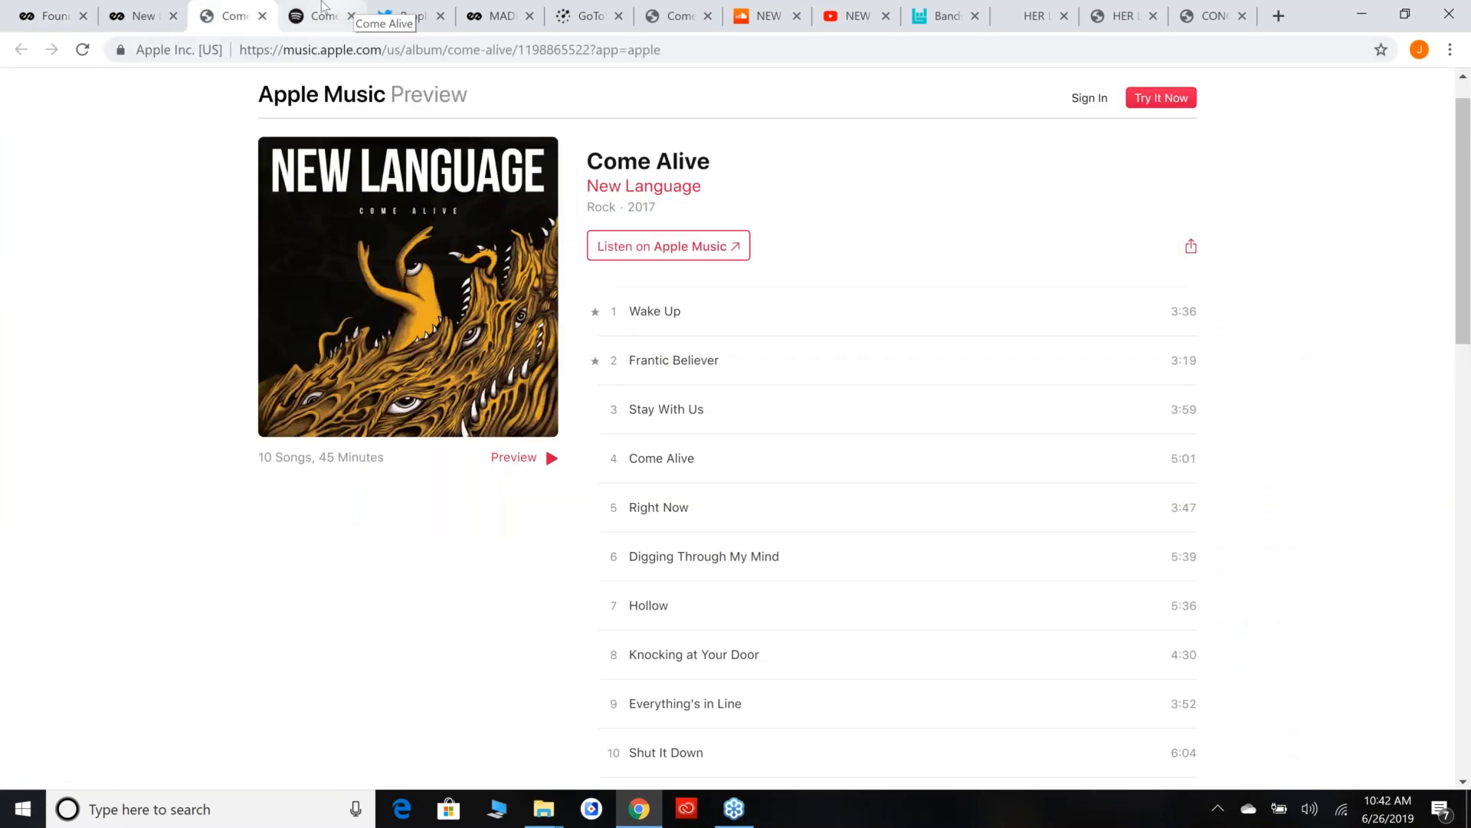
pyautogui.click(285, 8)
pyautogui.click(236, 8)
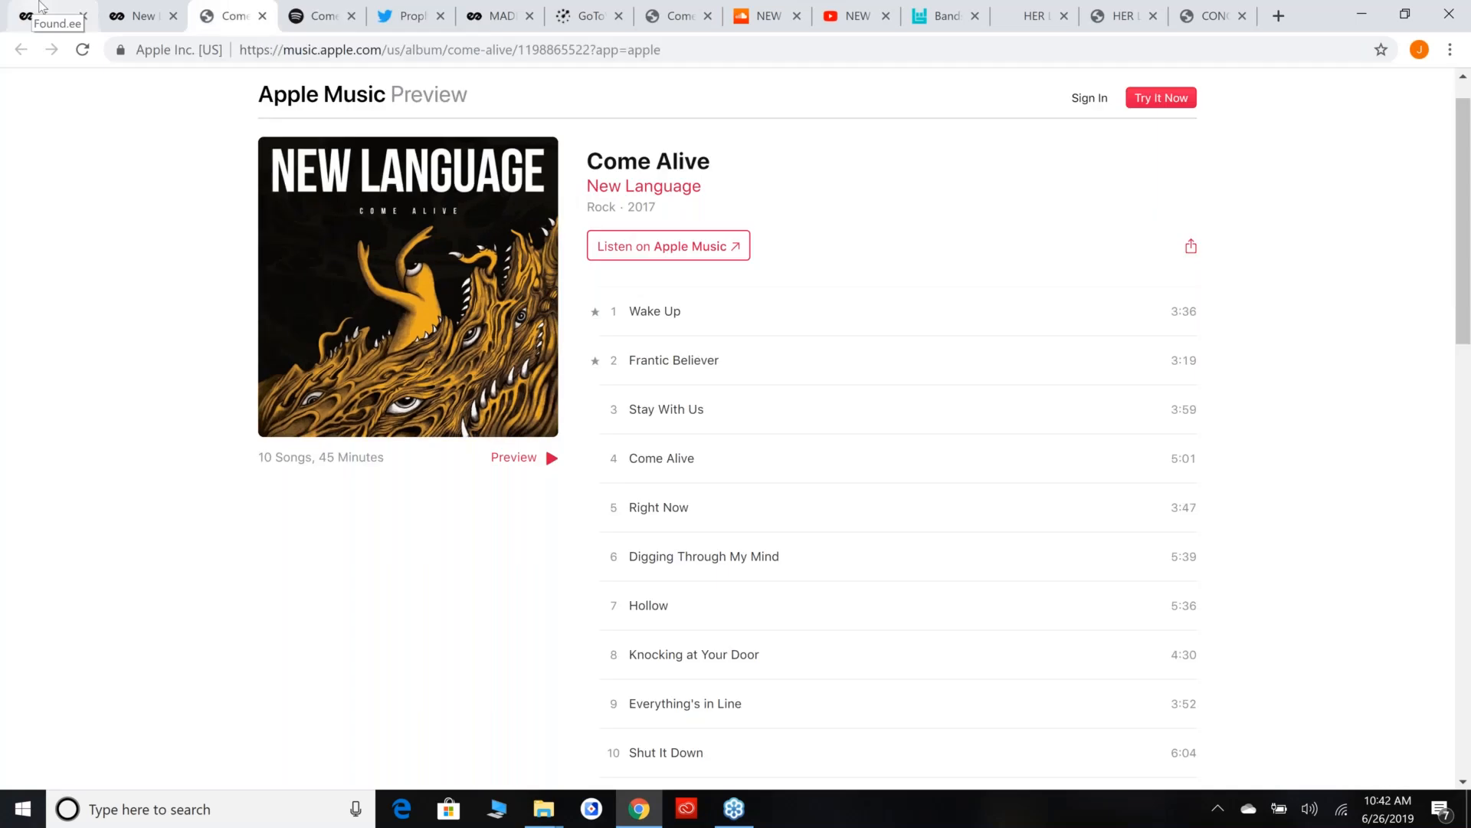
pyautogui.click(68, 10)
pyautogui.click(271, 159)
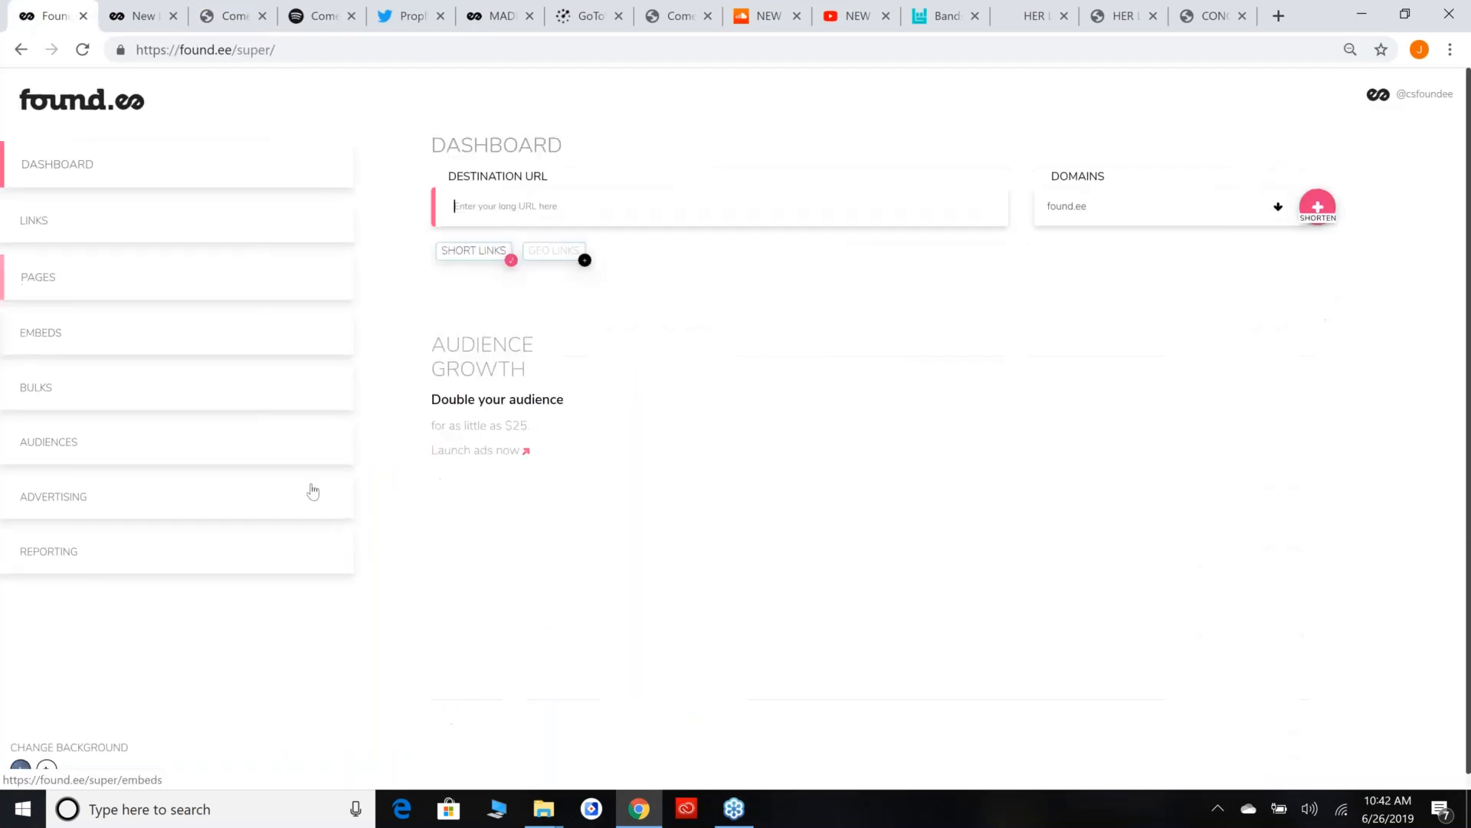
pyautogui.click(268, 462)
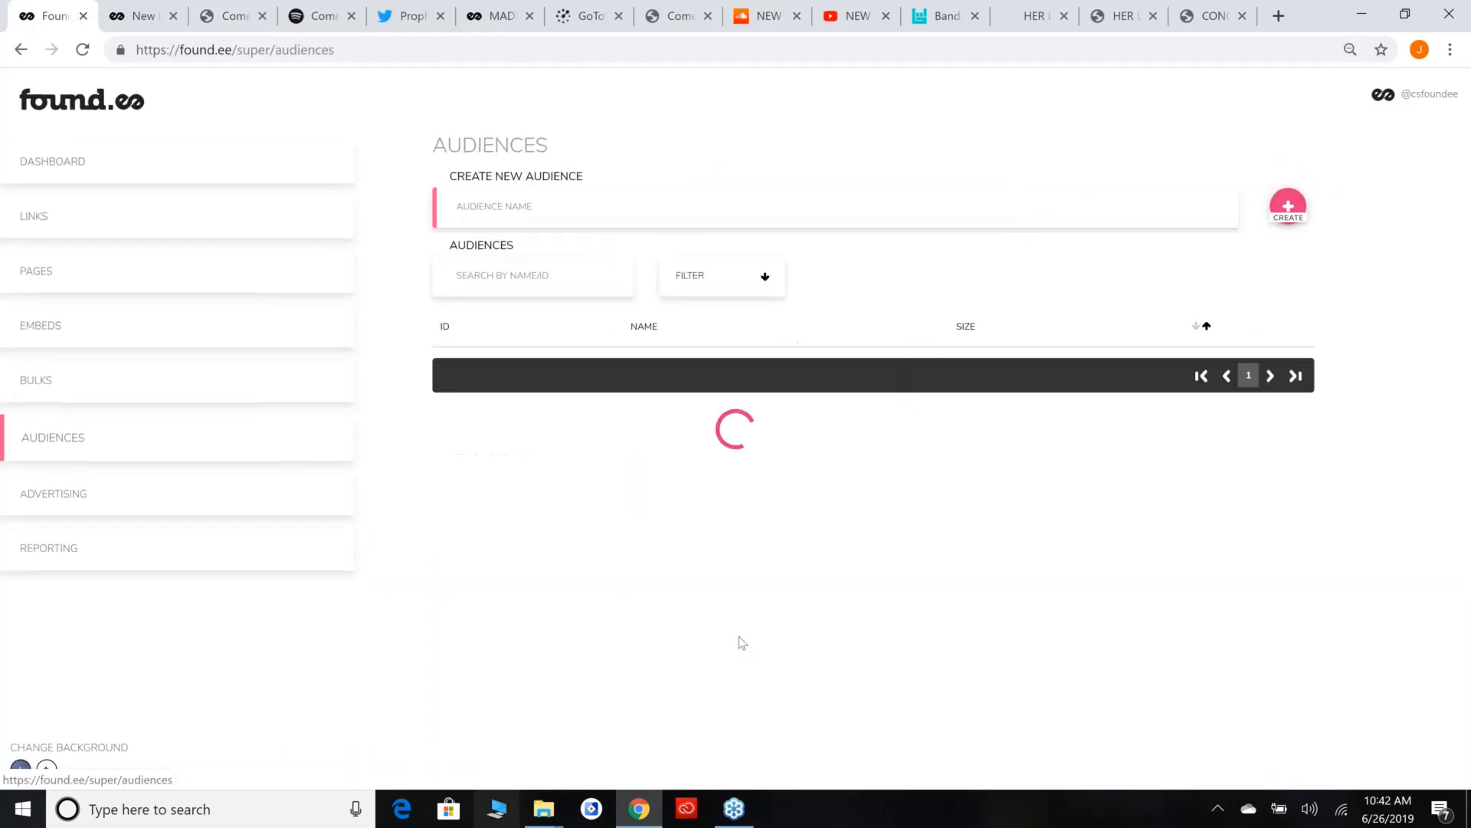
pyautogui.scroll(-3, 979, 380)
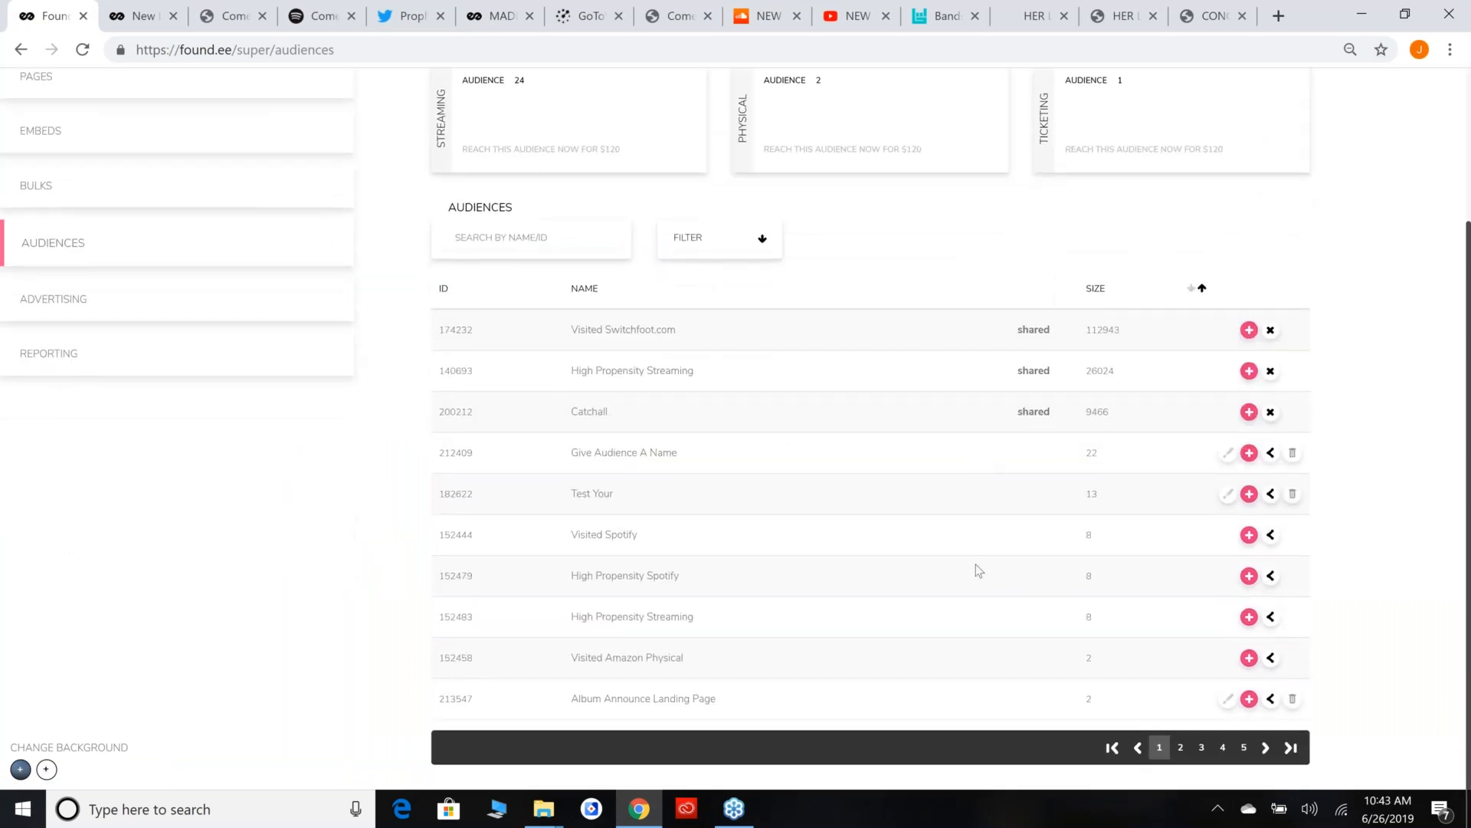
pyautogui.scroll(3, 794, 182)
# Open the account's permissions page.
pyautogui.click(1416, 105)
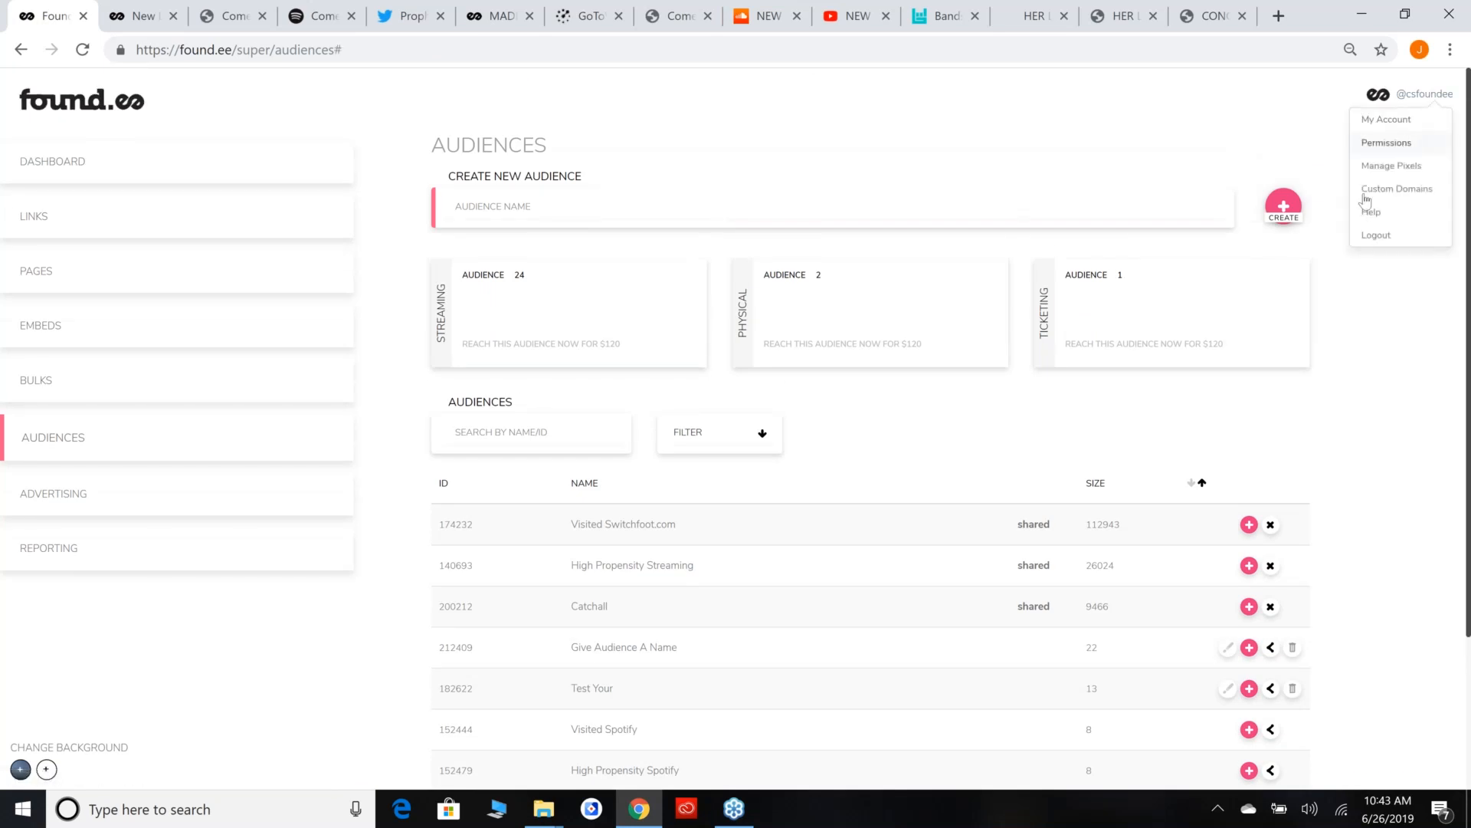
pyautogui.click(1389, 143)
pyautogui.click(617, 458)
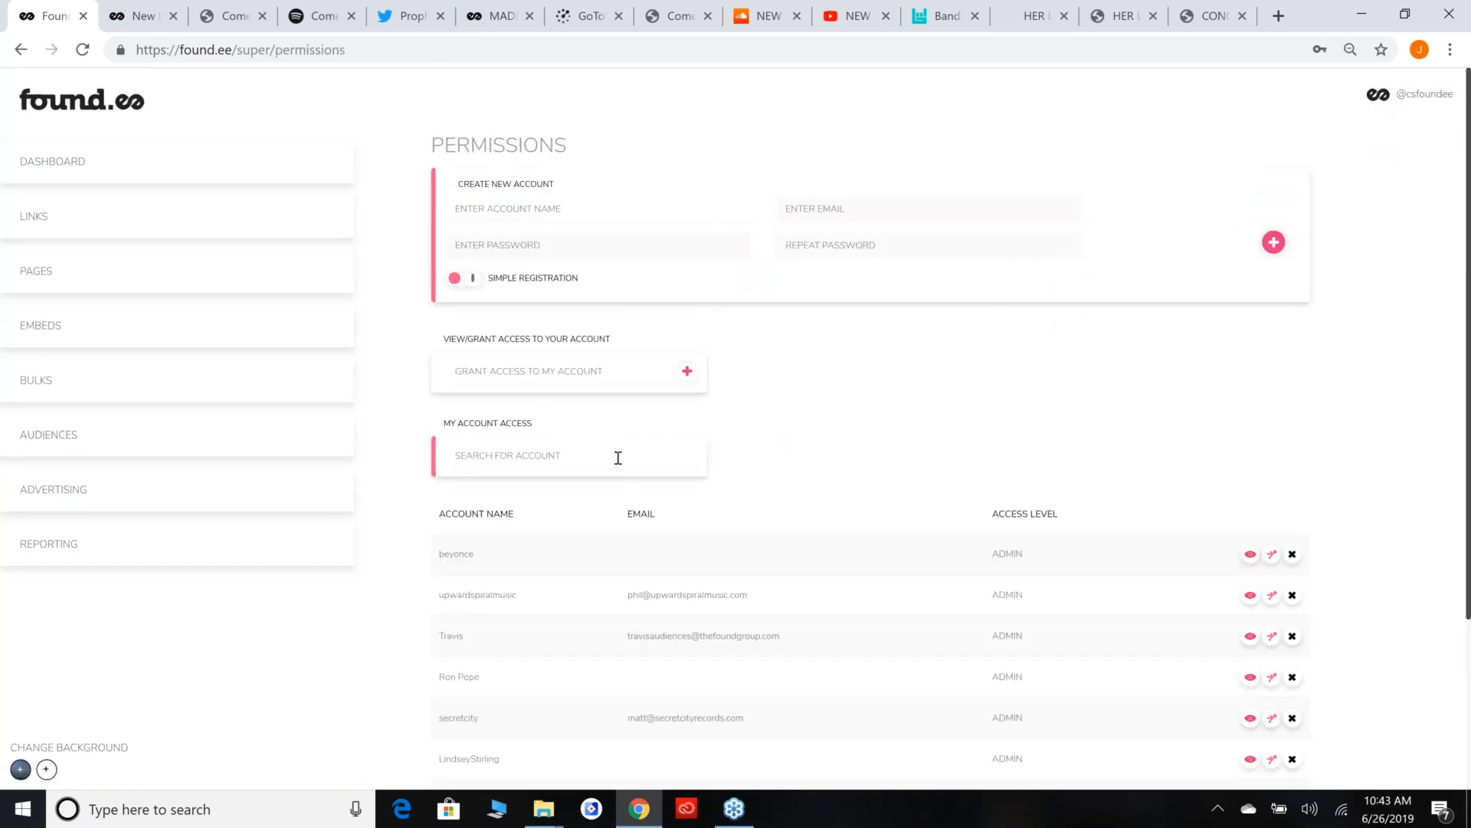
pyautogui.scroll(-1, 601, 470)
pyautogui.write('lin')
pyautogui.press('BackSpace')
pyautogui.press('BackSpace')
pyautogui.press('BackSpace')
# Switch into the LindseyStirling account and open its audiences, viewing its links list on the way.
pyautogui.scroll(-1, 972, 657)
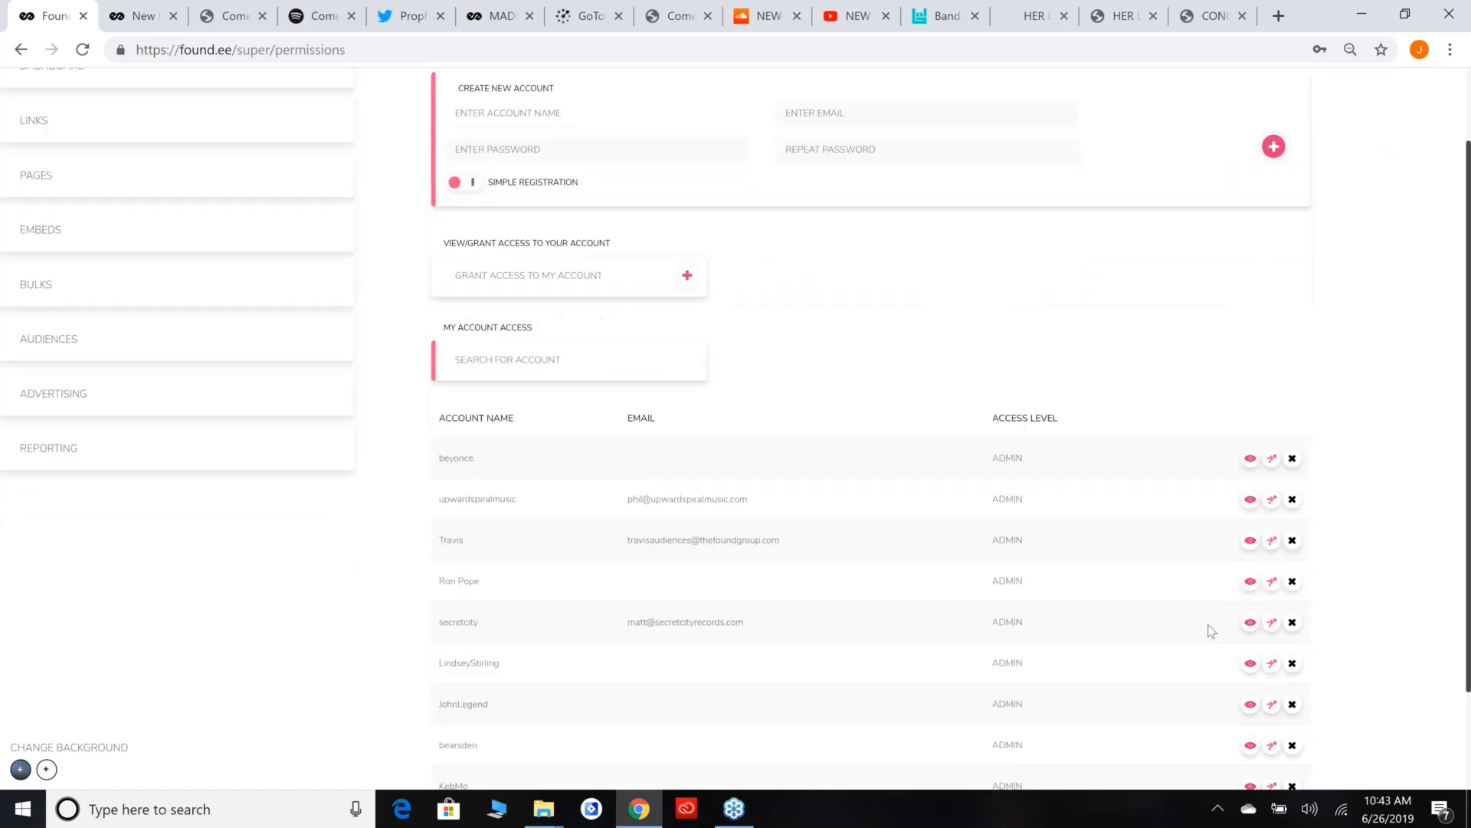
pyautogui.click(1273, 664)
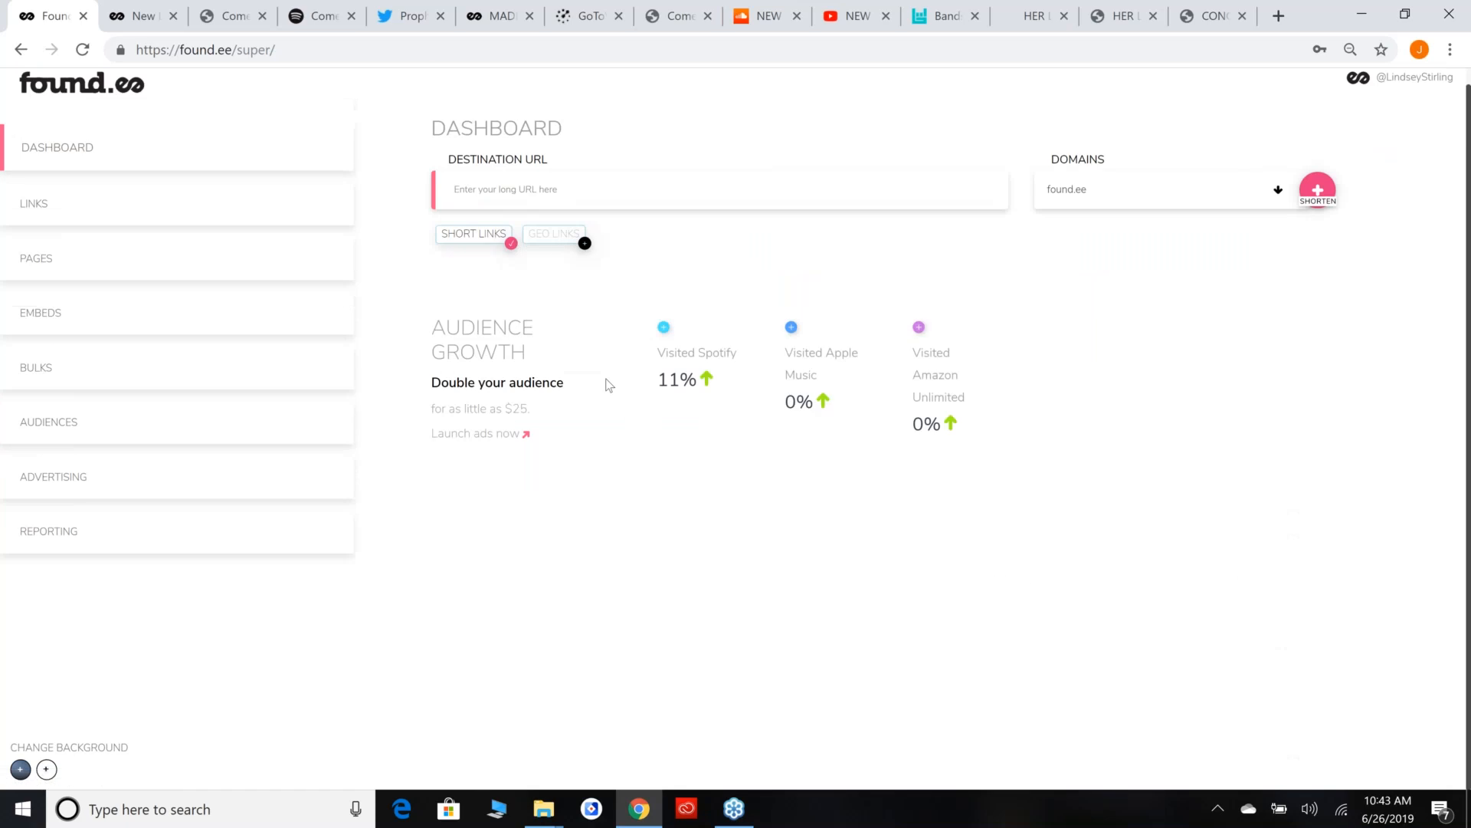
pyautogui.click(194, 217)
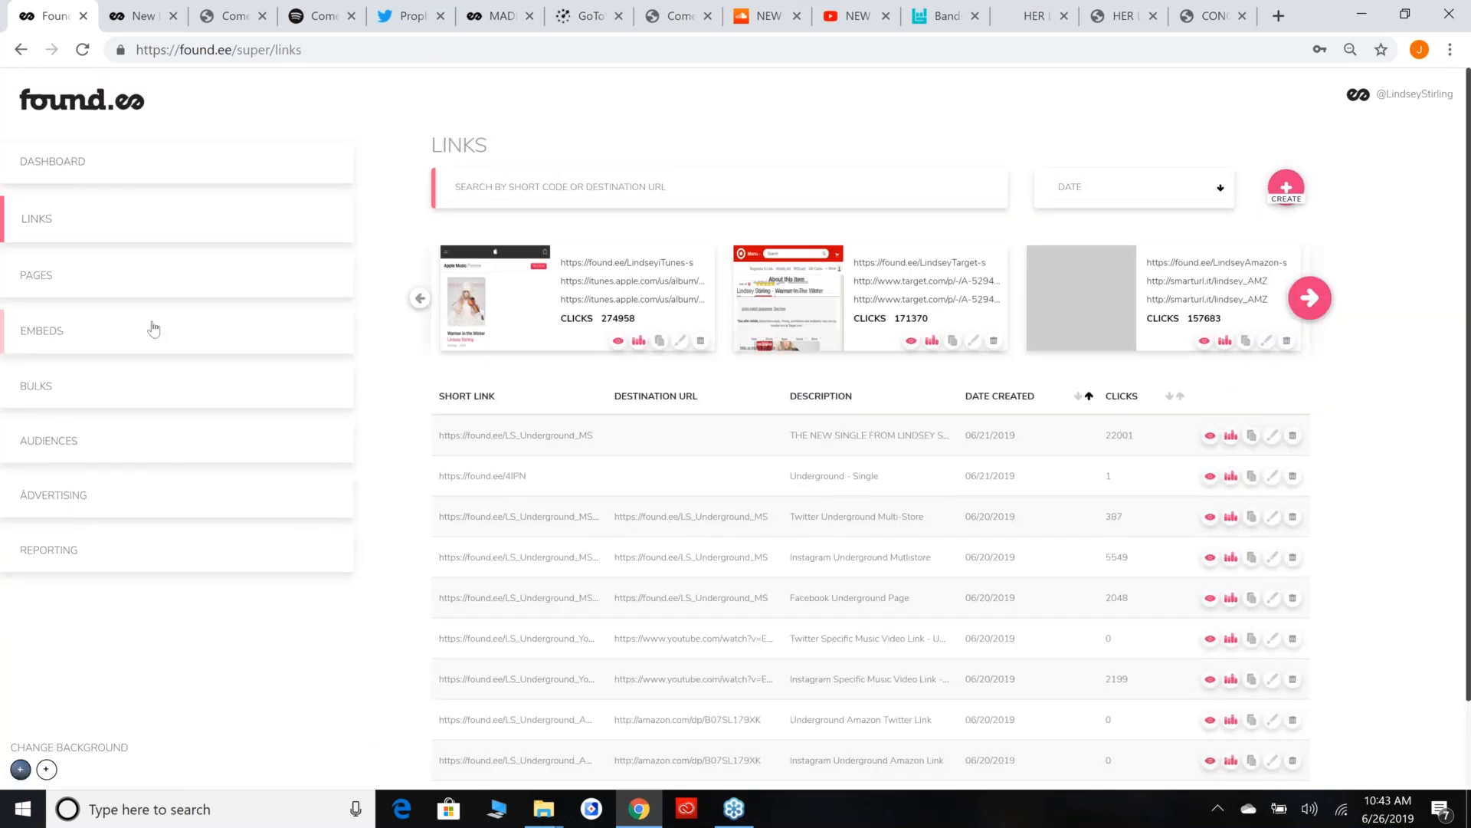
pyautogui.click(153, 442)
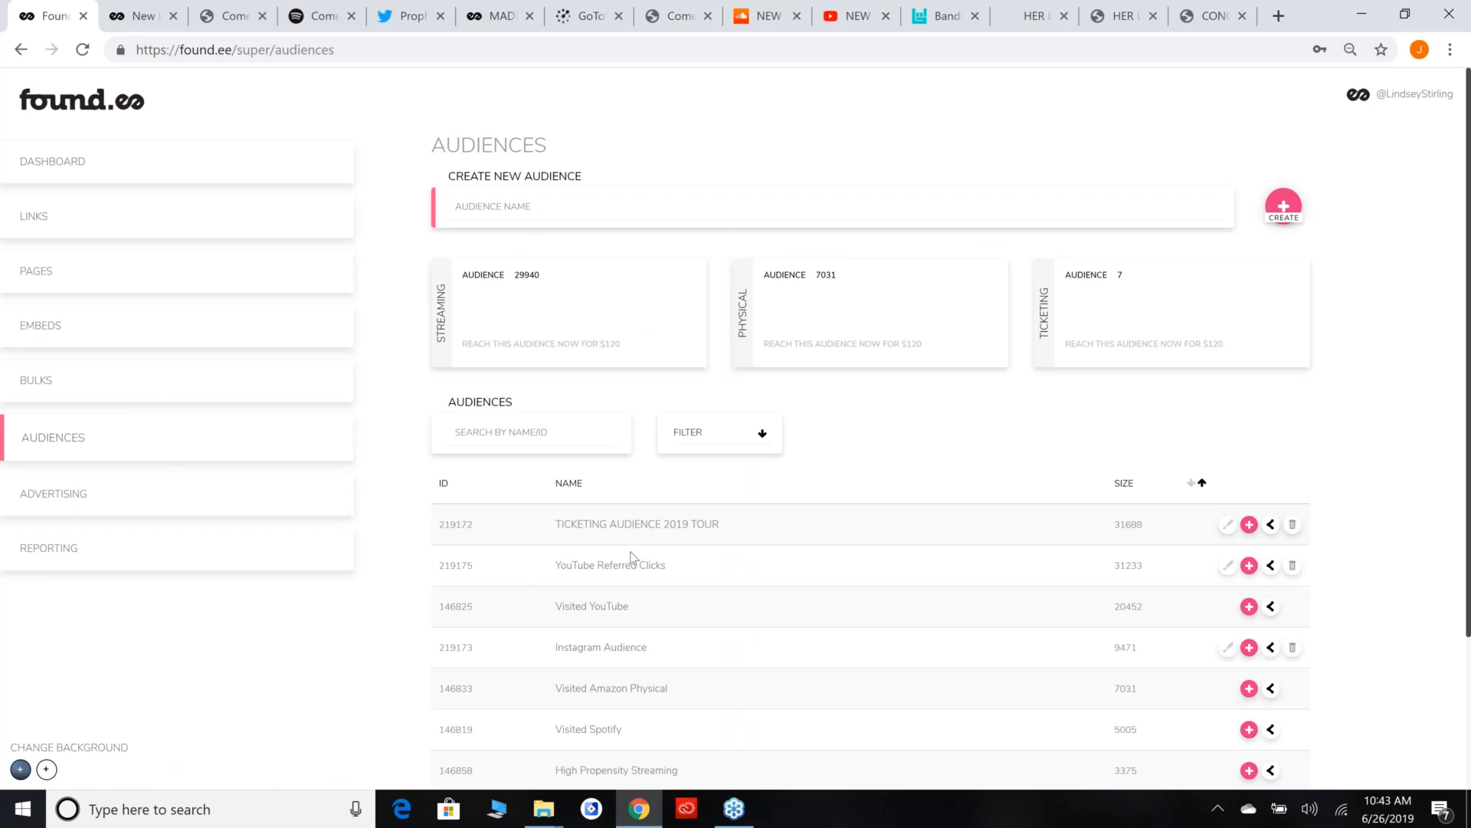
# Examine the TICKETING AUDIENCE 2019 TOUR, YouTube Referred Clicks and Visited YouTube entries in the audience list.
pyautogui.scroll(-1, 631, 557)
pyautogui.moveTo(555, 428); pyautogui.dragTo(720, 429)
pyautogui.click(746, 432)
pyautogui.tripleClick(579, 439)
pyautogui.click(804, 488)
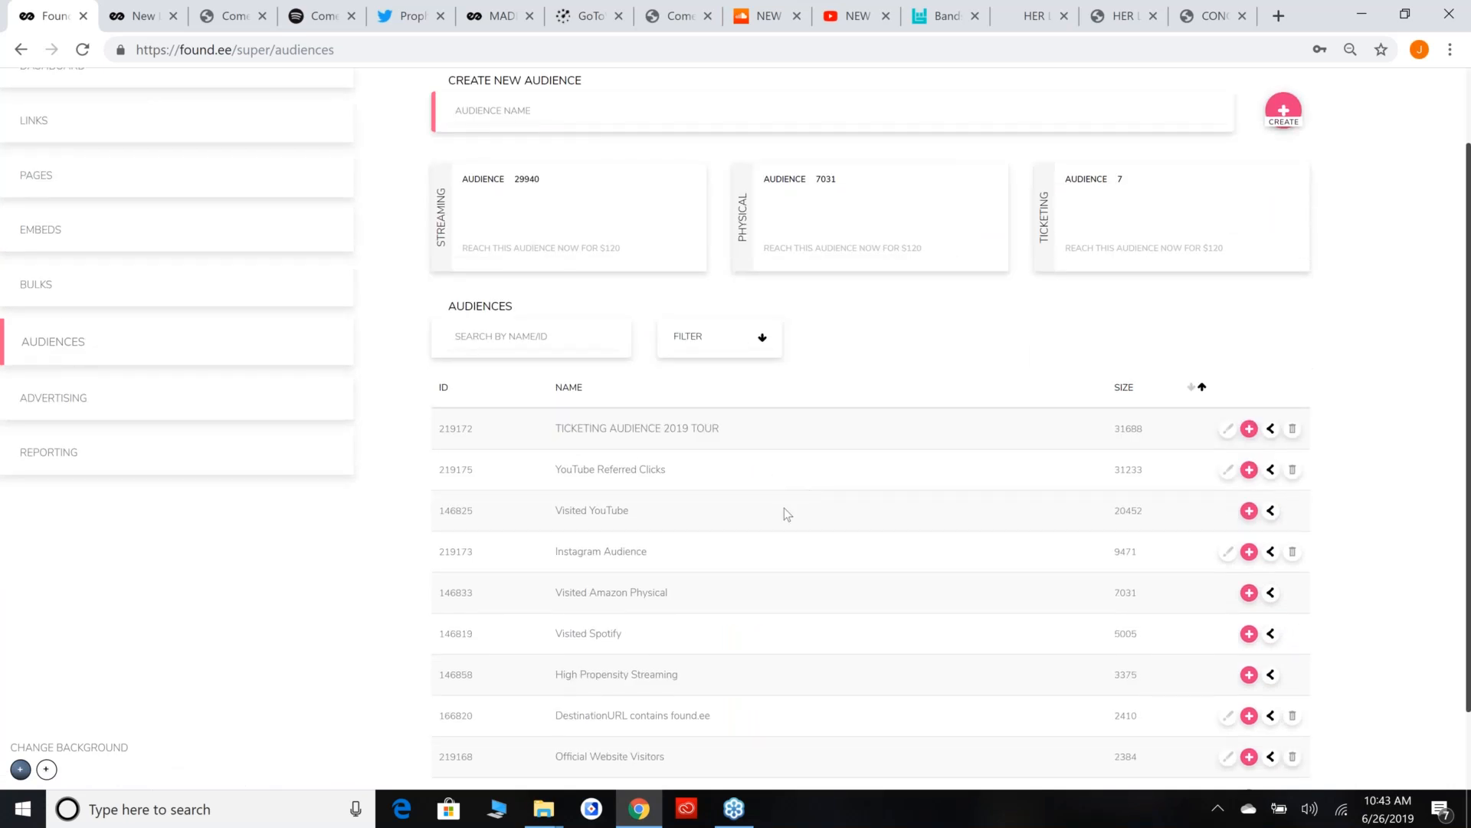
pyautogui.moveTo(554, 509); pyautogui.dragTo(666, 523)
pyautogui.click(693, 525)
pyautogui.scroll(2, 747, 544)
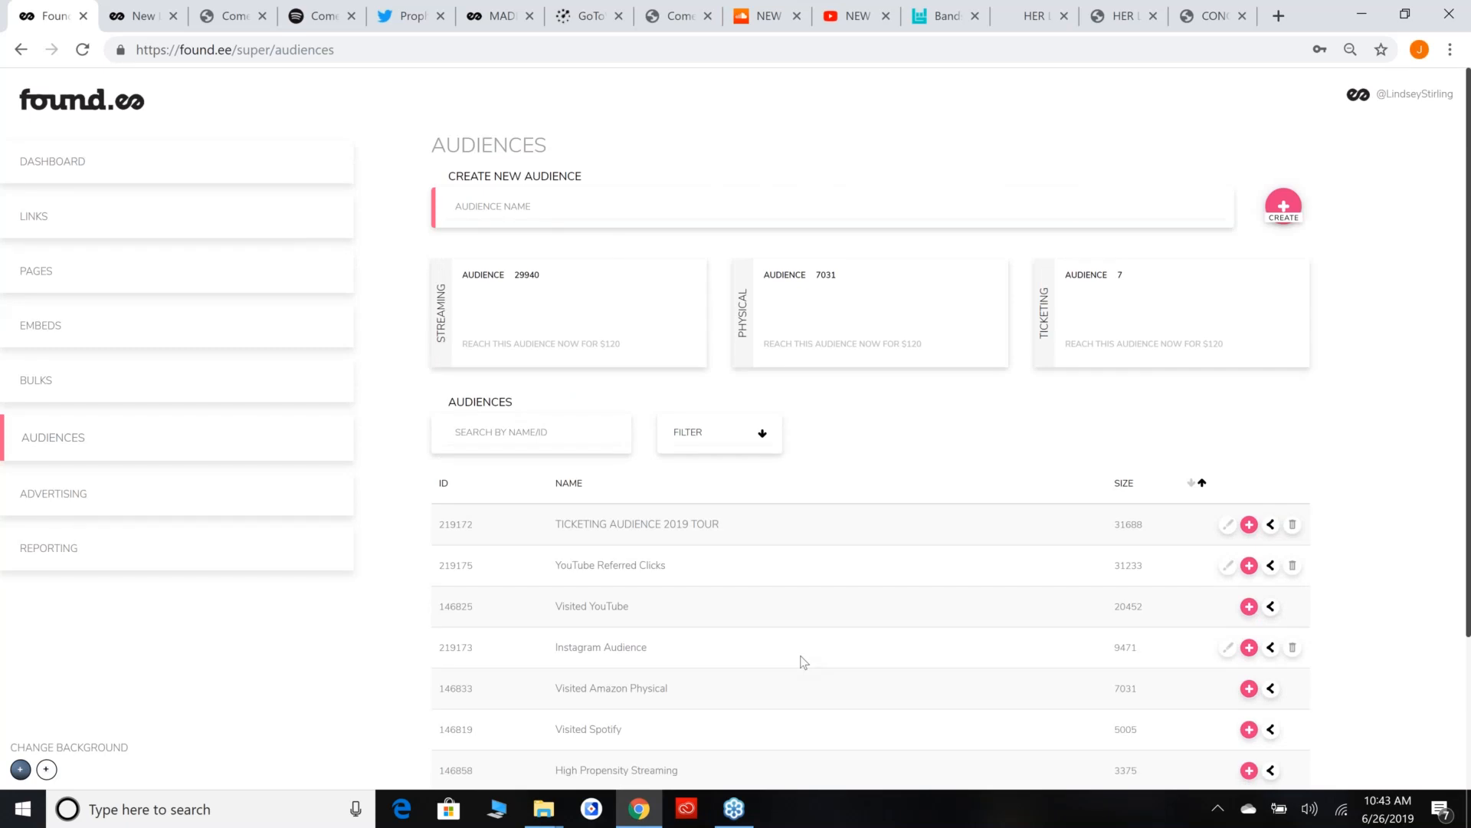
# Read through the remaining audiences, including Visited Amazon Physical and Visited Spotify, and go back to the 2019 tour ticketing audience.
pyautogui.scroll(-1, 674, 628)
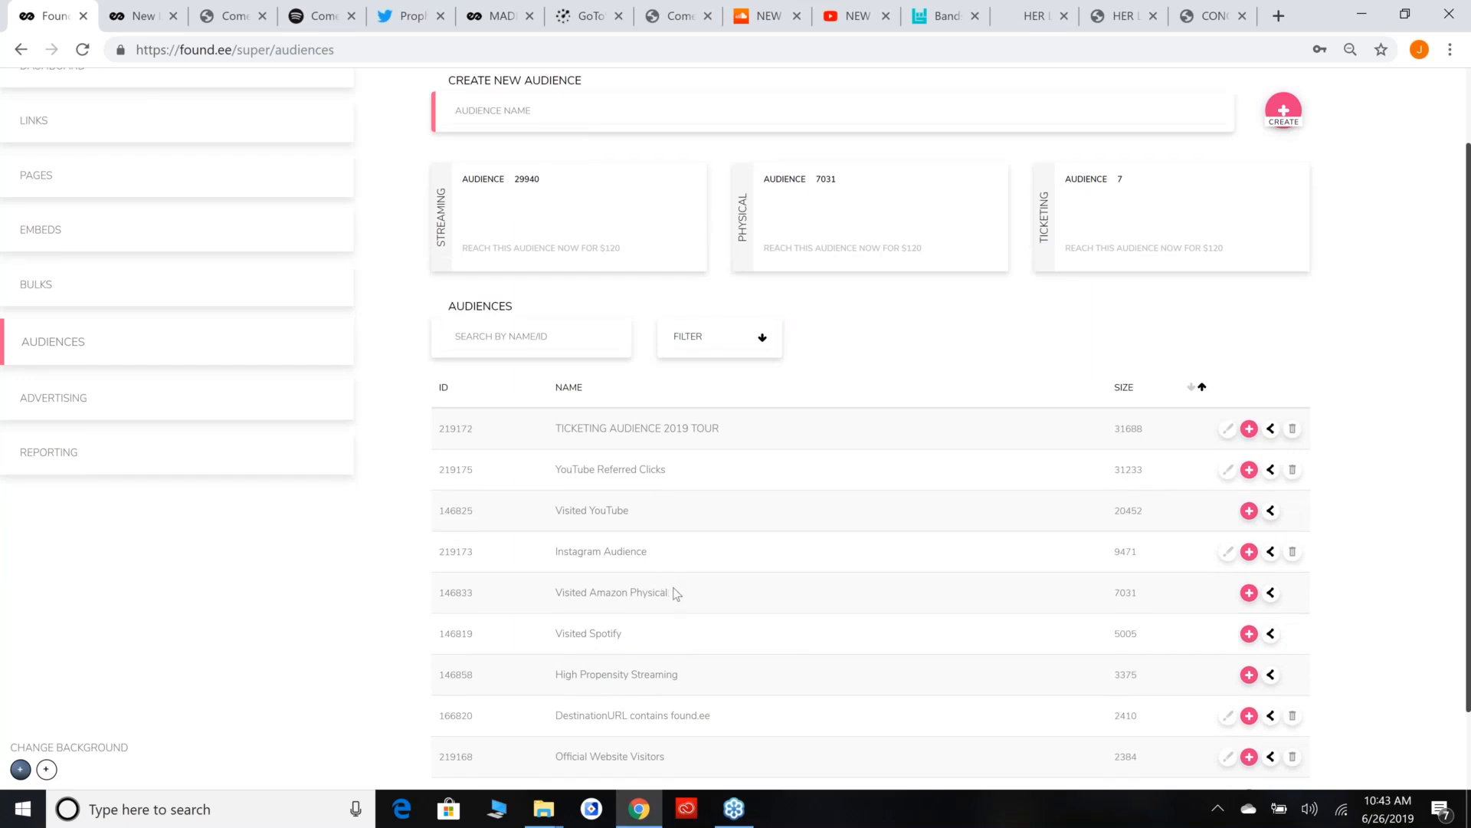
pyautogui.scroll(-1, 676, 592)
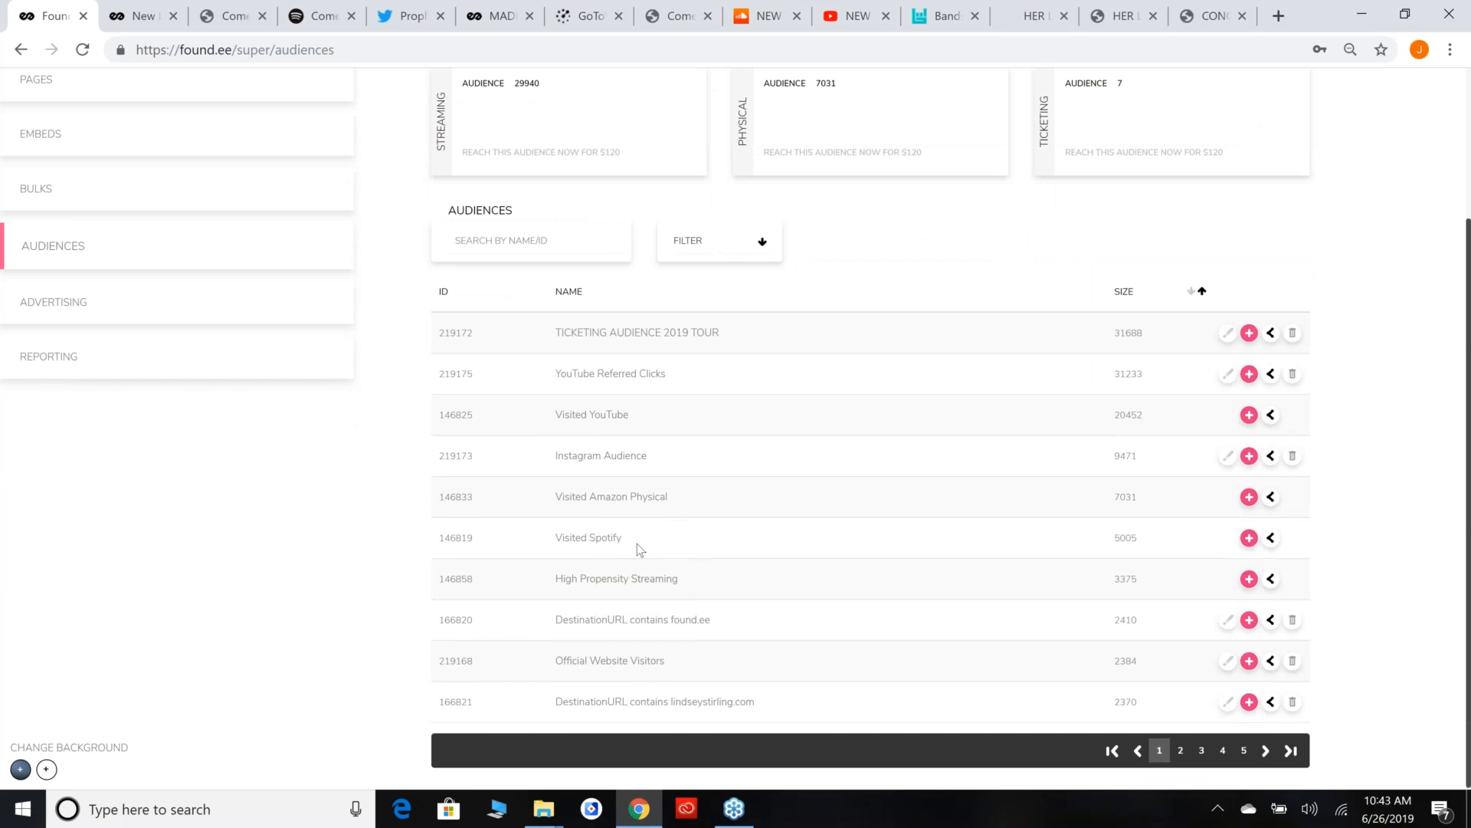
pyautogui.moveTo(636, 545); pyautogui.dragTo(612, 540)
pyautogui.click(672, 548)
pyautogui.scroll(3, 737, 578)
pyautogui.moveTo(564, 526); pyautogui.dragTo(720, 526)
pyautogui.click(828, 590)
pyautogui.scroll(-3, 862, 646)
pyautogui.scroll(3, 779, 648)
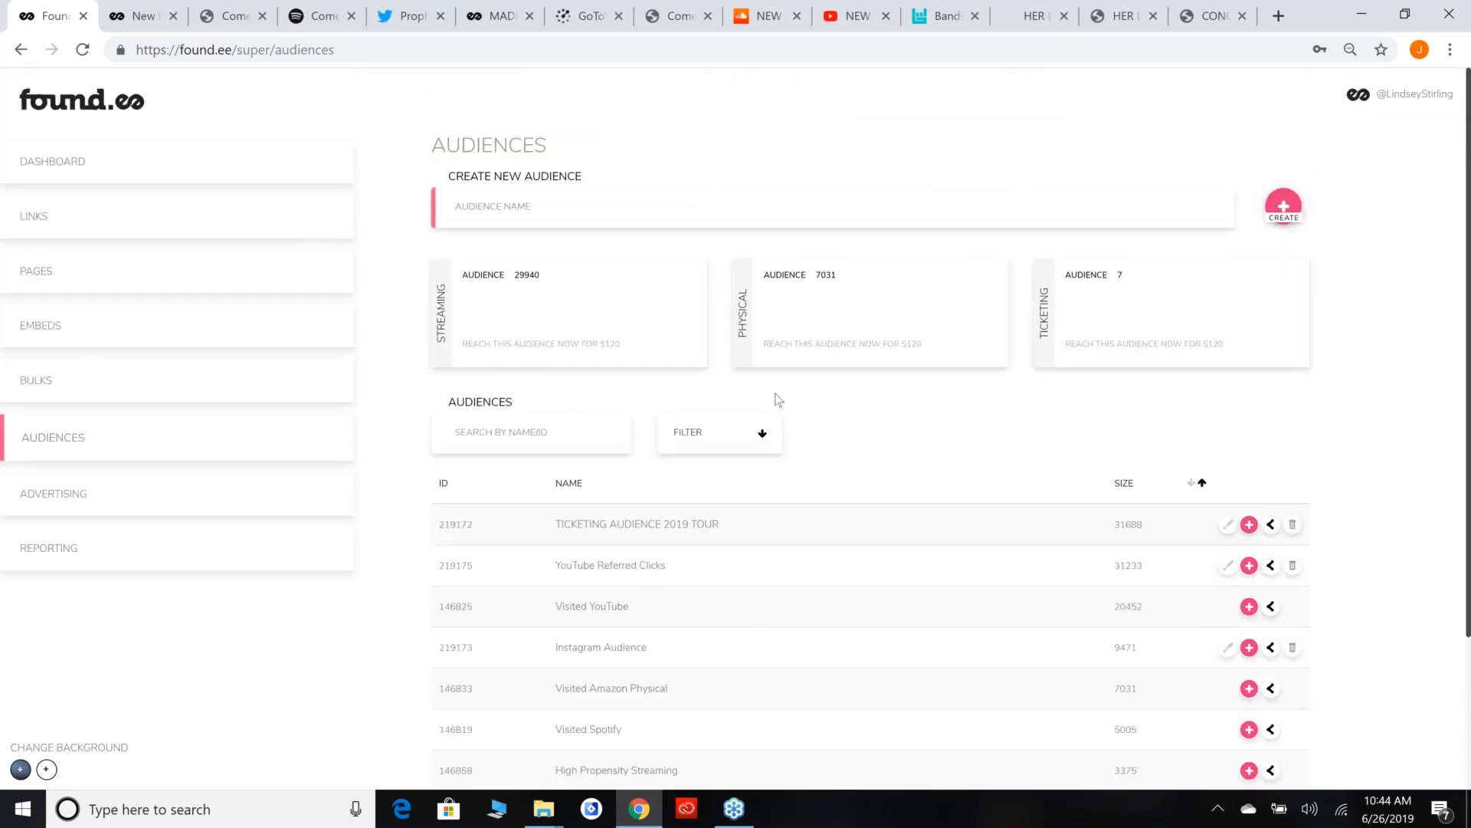
pyautogui.scroll(-3, 778, 398)
pyautogui.scroll(3, 775, 403)
pyautogui.scroll(-3, 782, 410)
pyautogui.scroll(3, 800, 427)
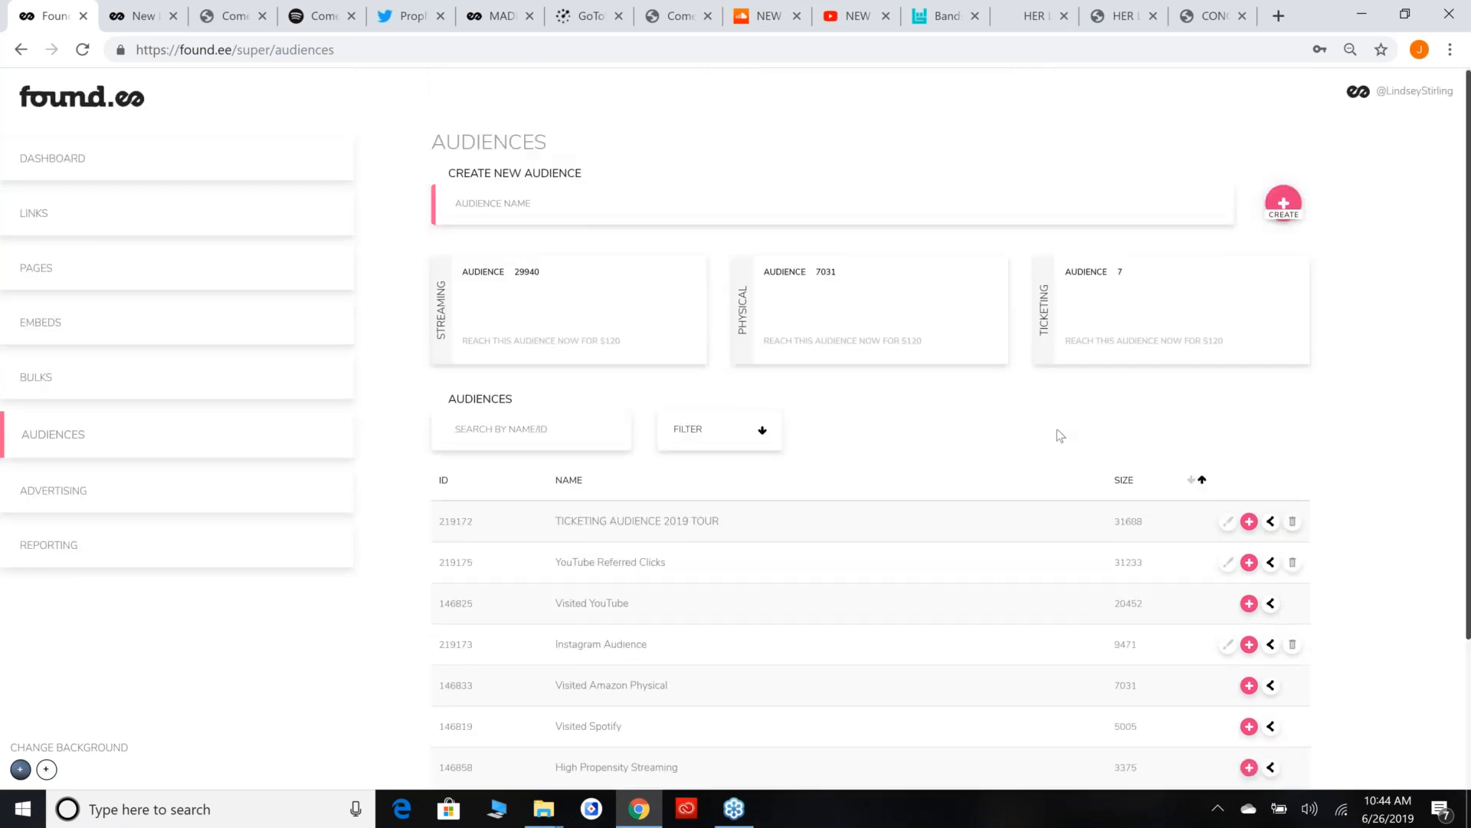
# Open the access settings of the TICKETING AUDIENCE 2019 TOUR audience and enter the recipient's e-mail address.
pyautogui.click(1250, 522)
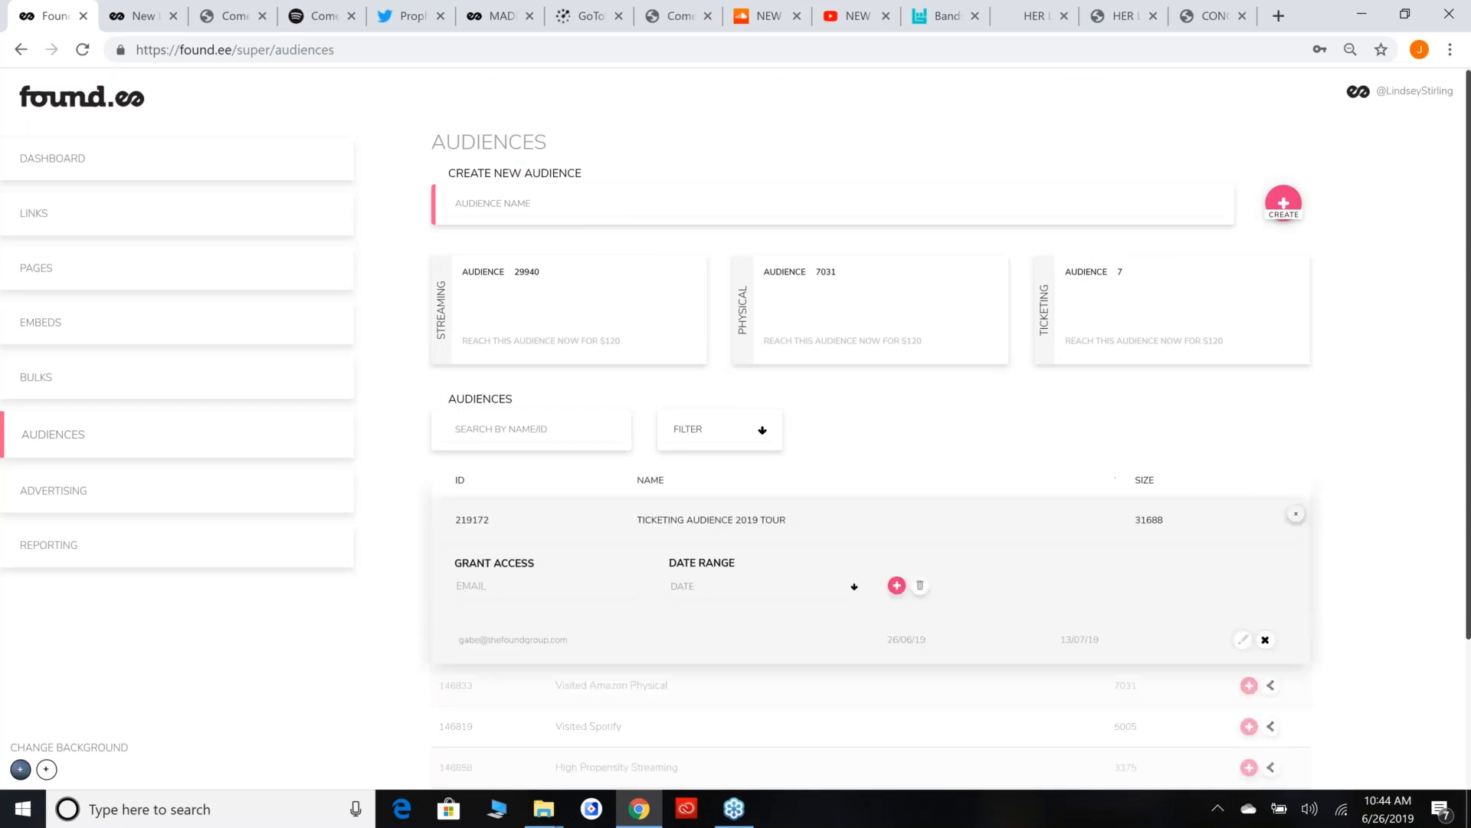
pyautogui.scroll(-1, 820, 594)
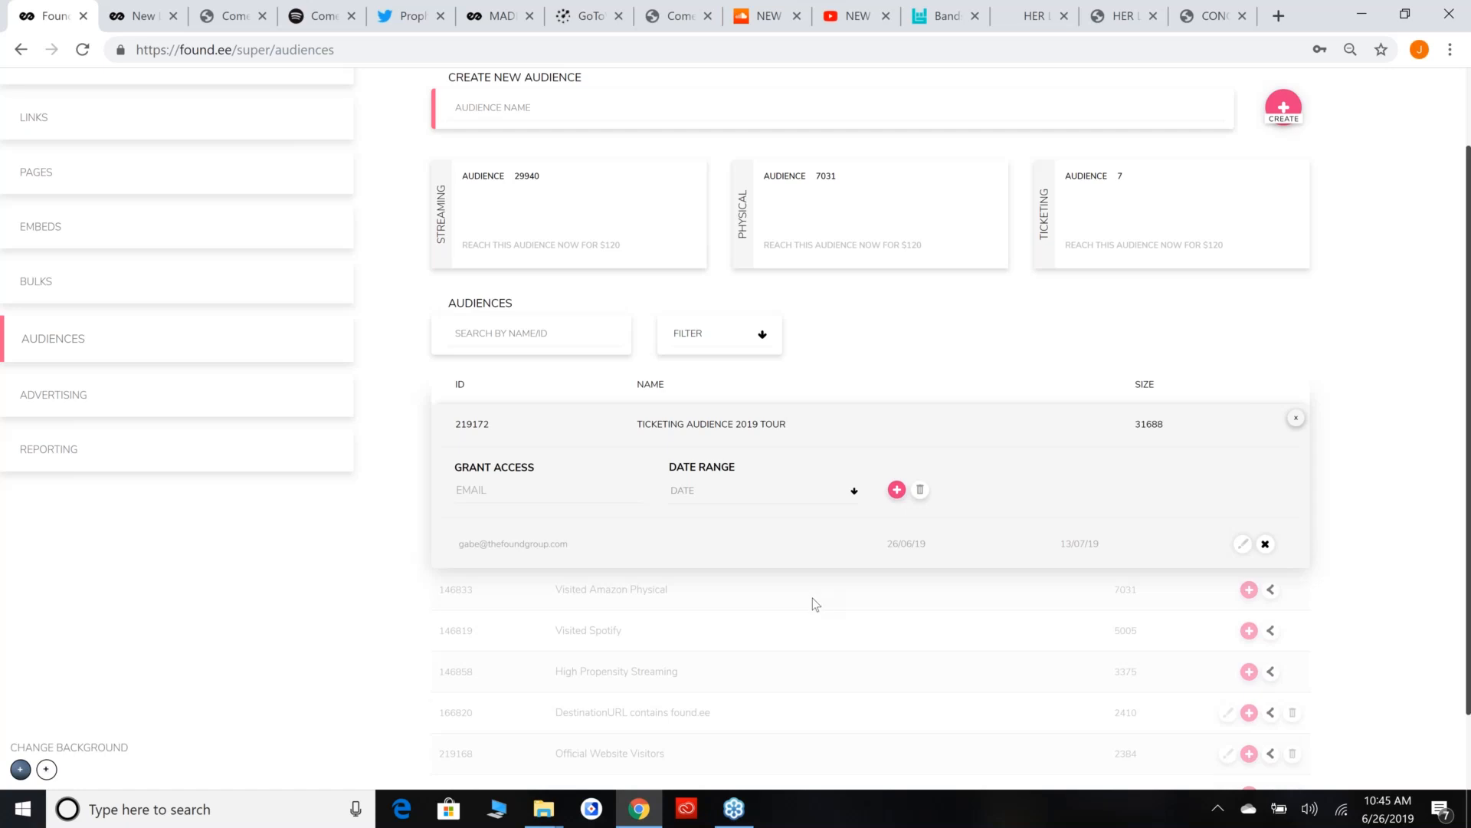
pyautogui.click(602, 501)
# Grant the recipient access with a date range of June 26 to July 12, 2019, and close the access settings.
pyautogui.click(842, 495)
pyautogui.click(666, 660)
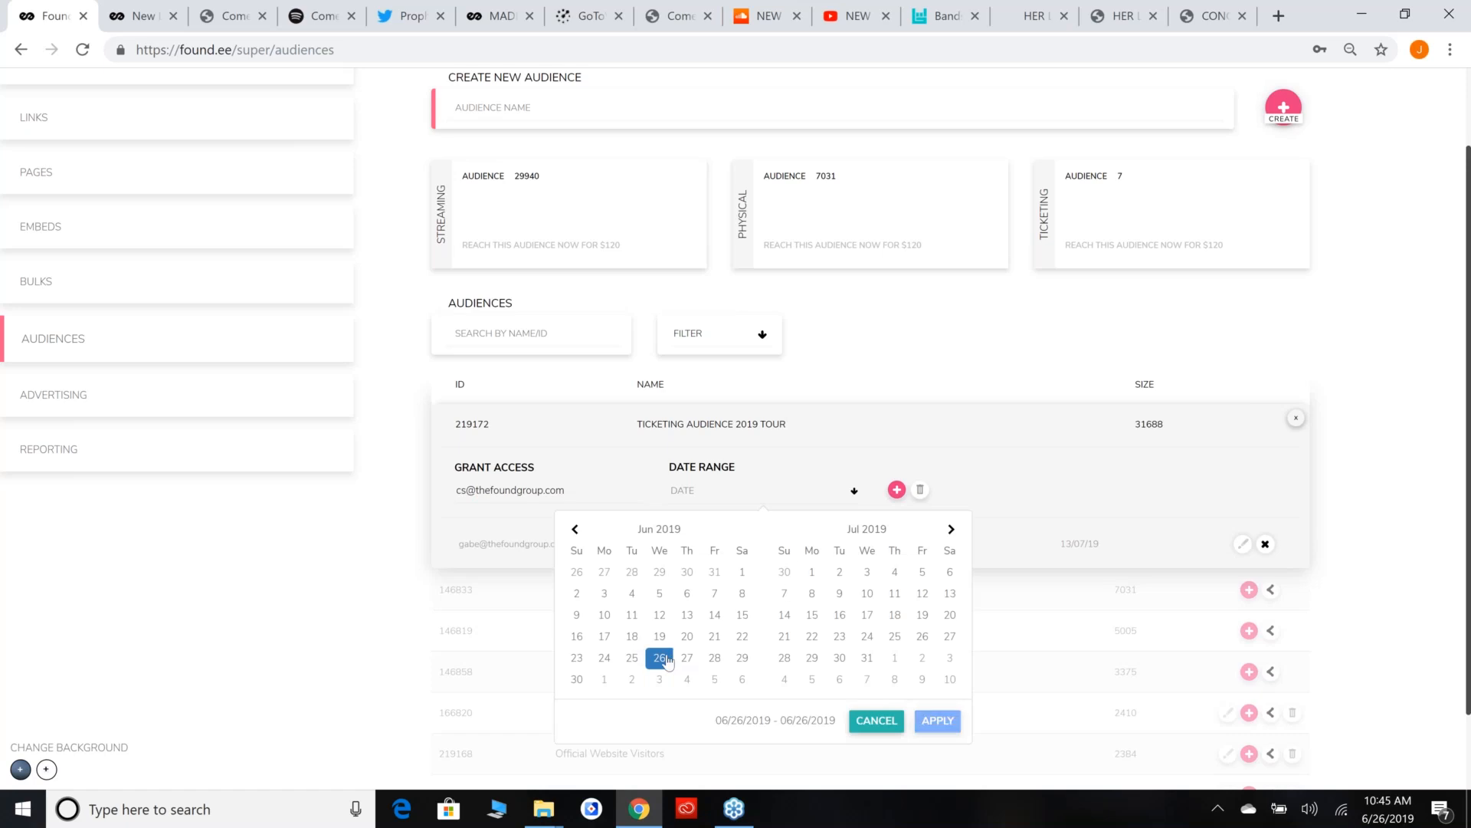
pyautogui.click(922, 595)
pyautogui.click(944, 720)
pyautogui.click(896, 491)
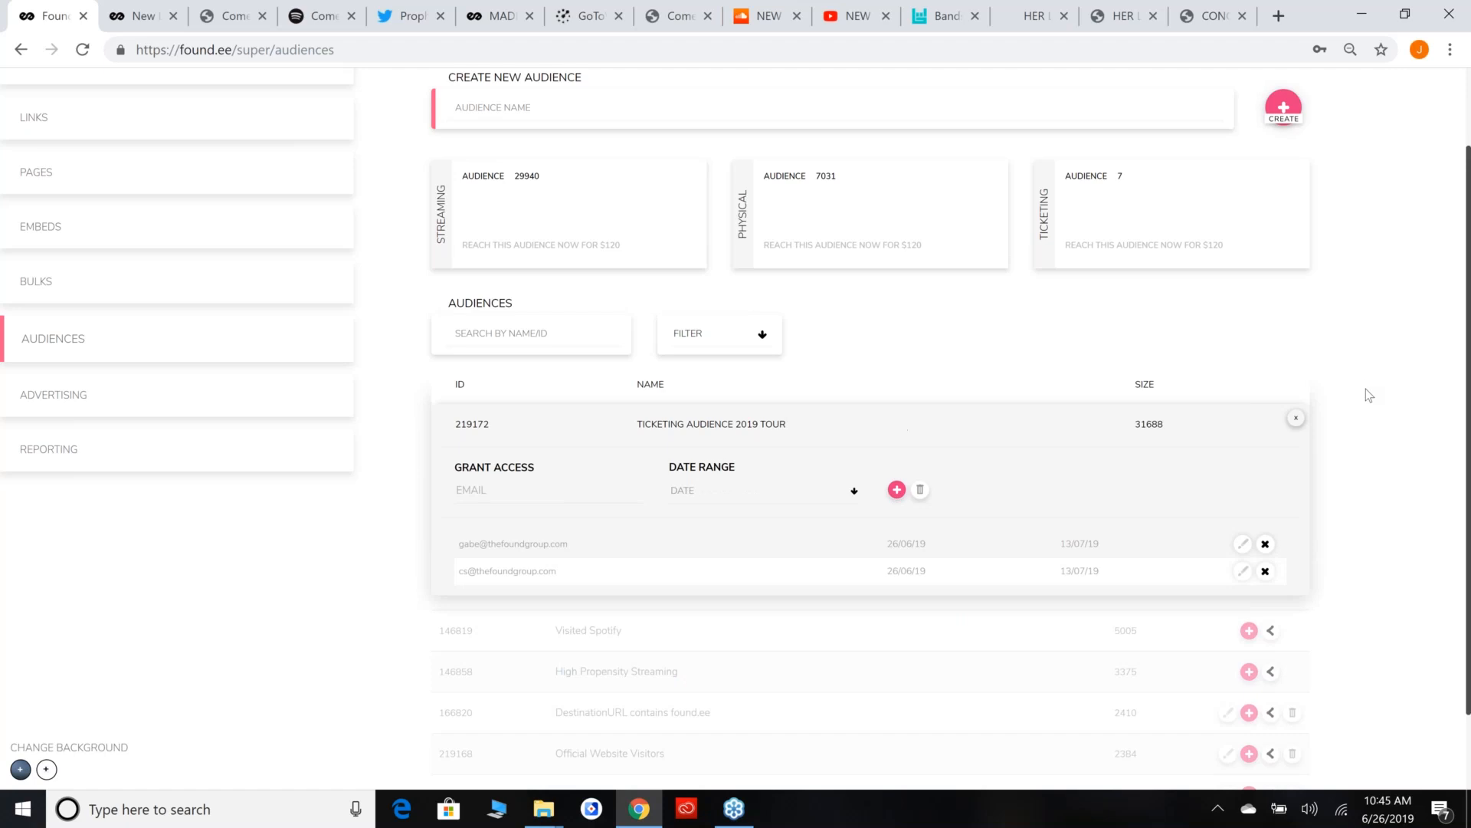
pyautogui.click(1293, 424)
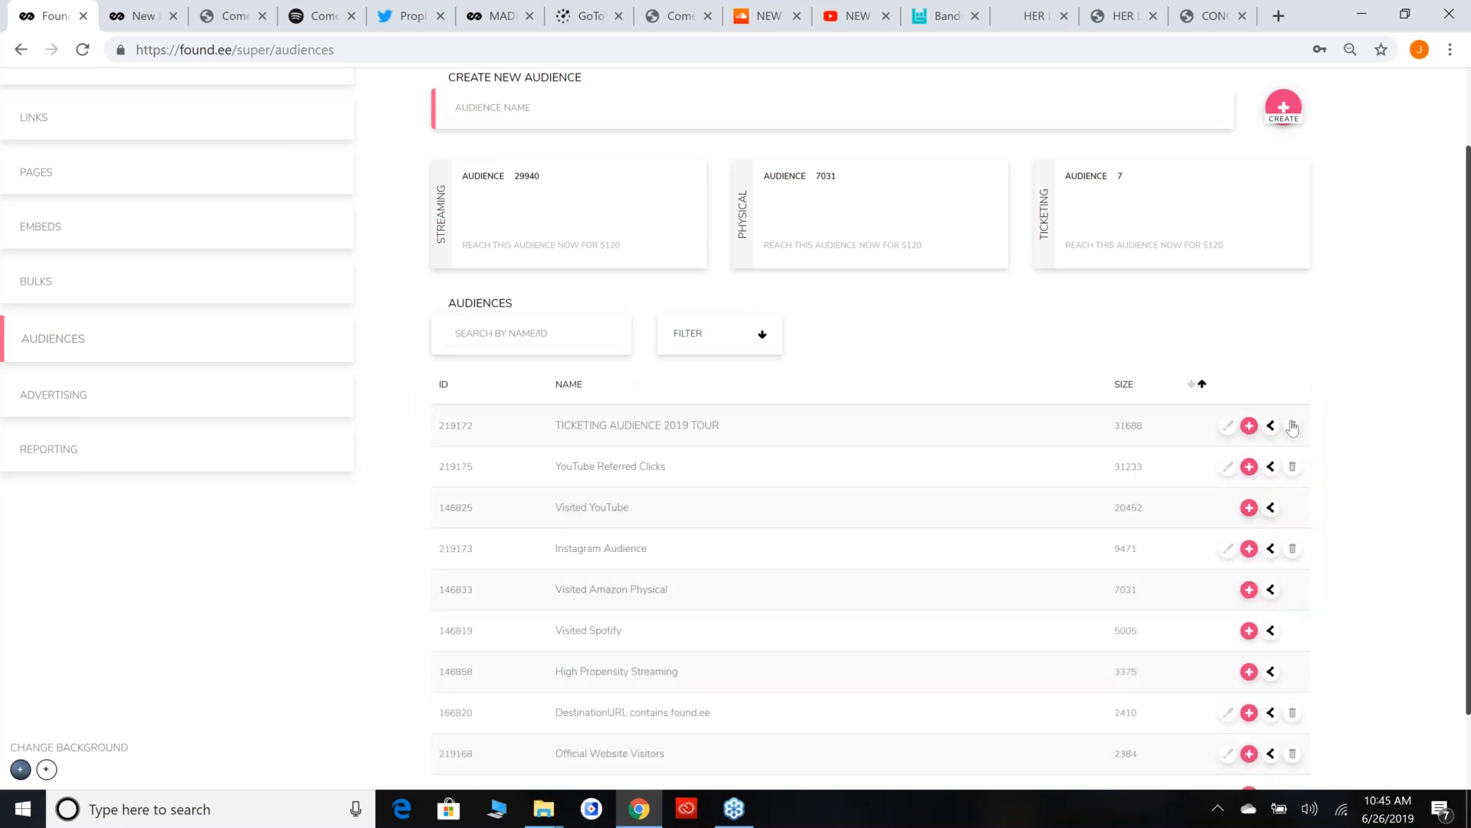
# Return to the original account and find the shared TICKETING AUDIENCE 2019 TOUR entry among its audiences.
pyautogui.scroll(2, 1292, 424)
pyautogui.click(1394, 106)
pyautogui.click(1389, 121)
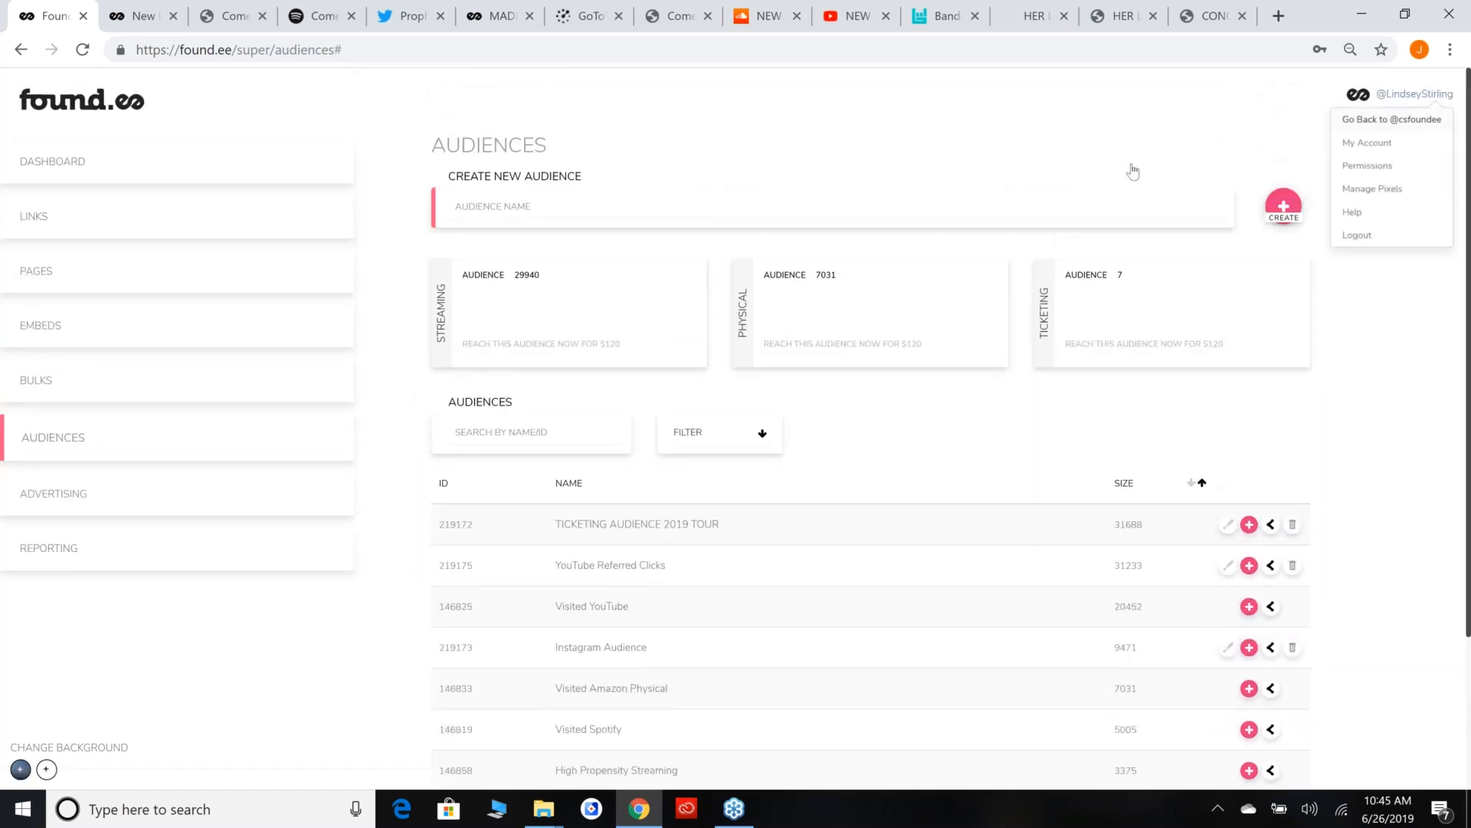
pyautogui.click(129, 452)
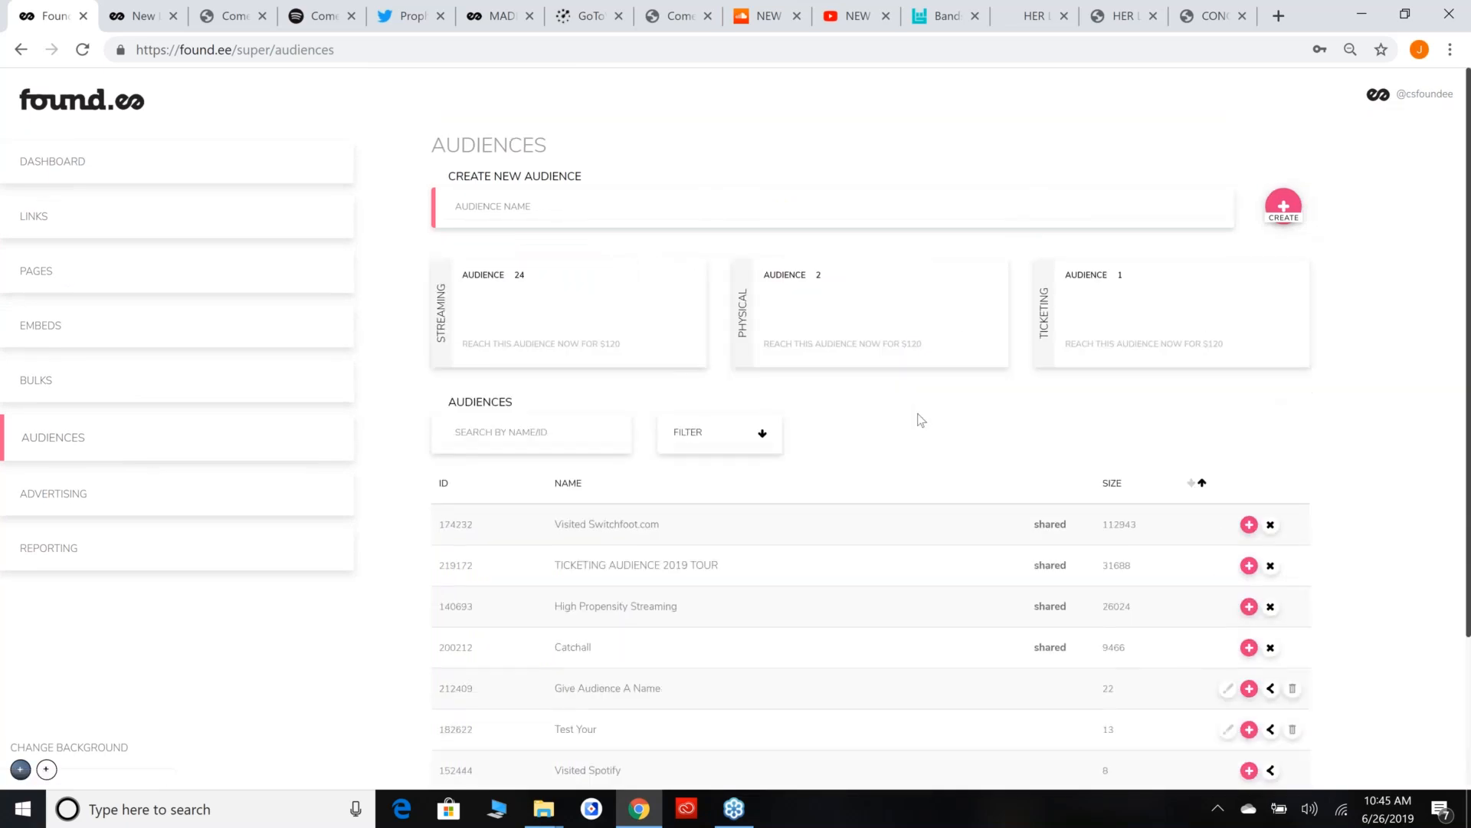
pyautogui.scroll(-1, 562, 463)
pyautogui.moveTo(561, 469); pyautogui.dragTo(848, 481)
pyautogui.click(890, 472)
pyautogui.moveTo(711, 472); pyautogui.dragTo(721, 472)
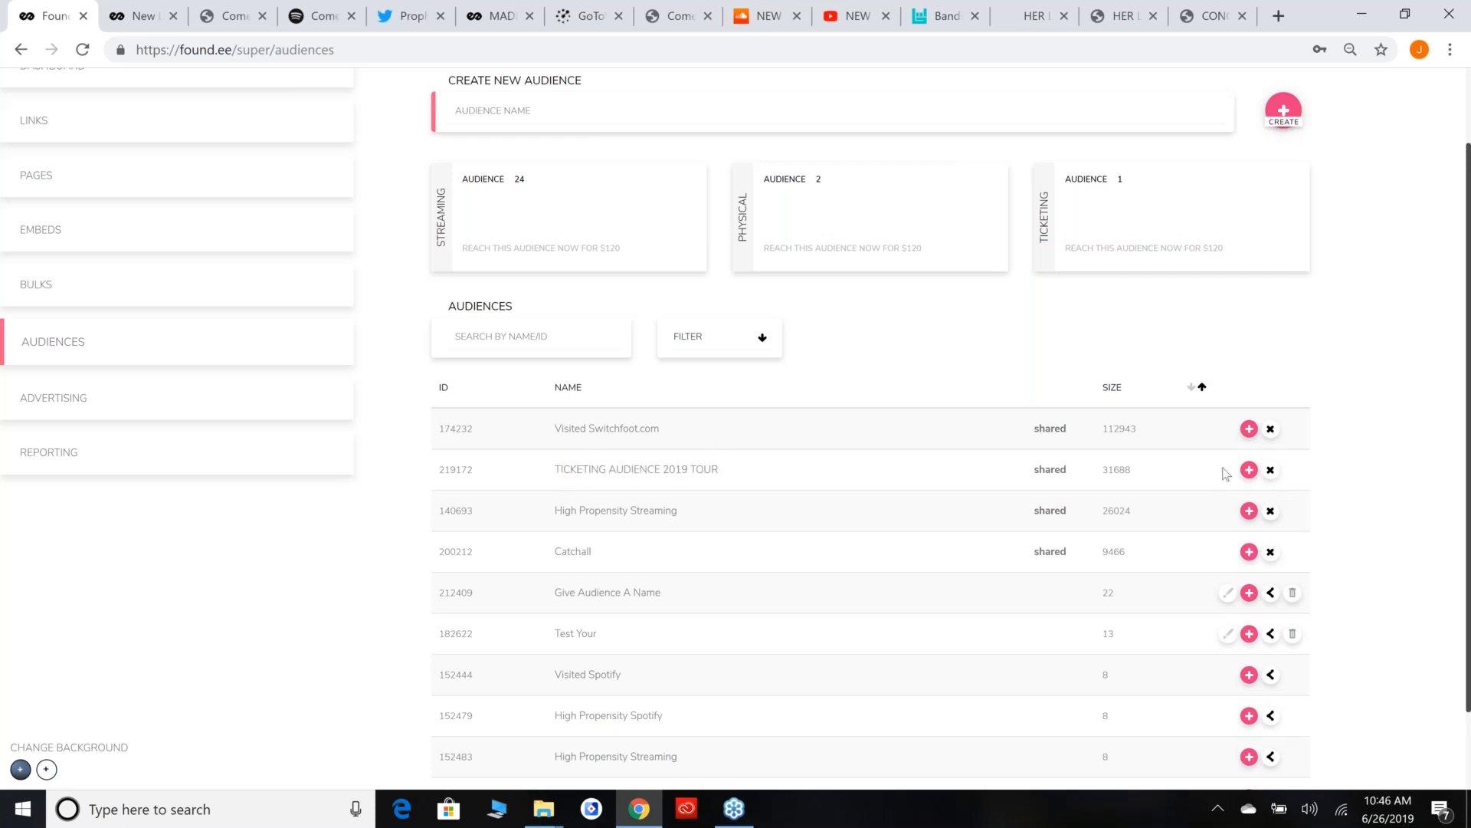
# Start a remarketing campaign from the shared TICKETING AUDIENCE 2019 TOUR audience and name it LINDSEY SHOW 7-12.
pyautogui.click(1249, 470)
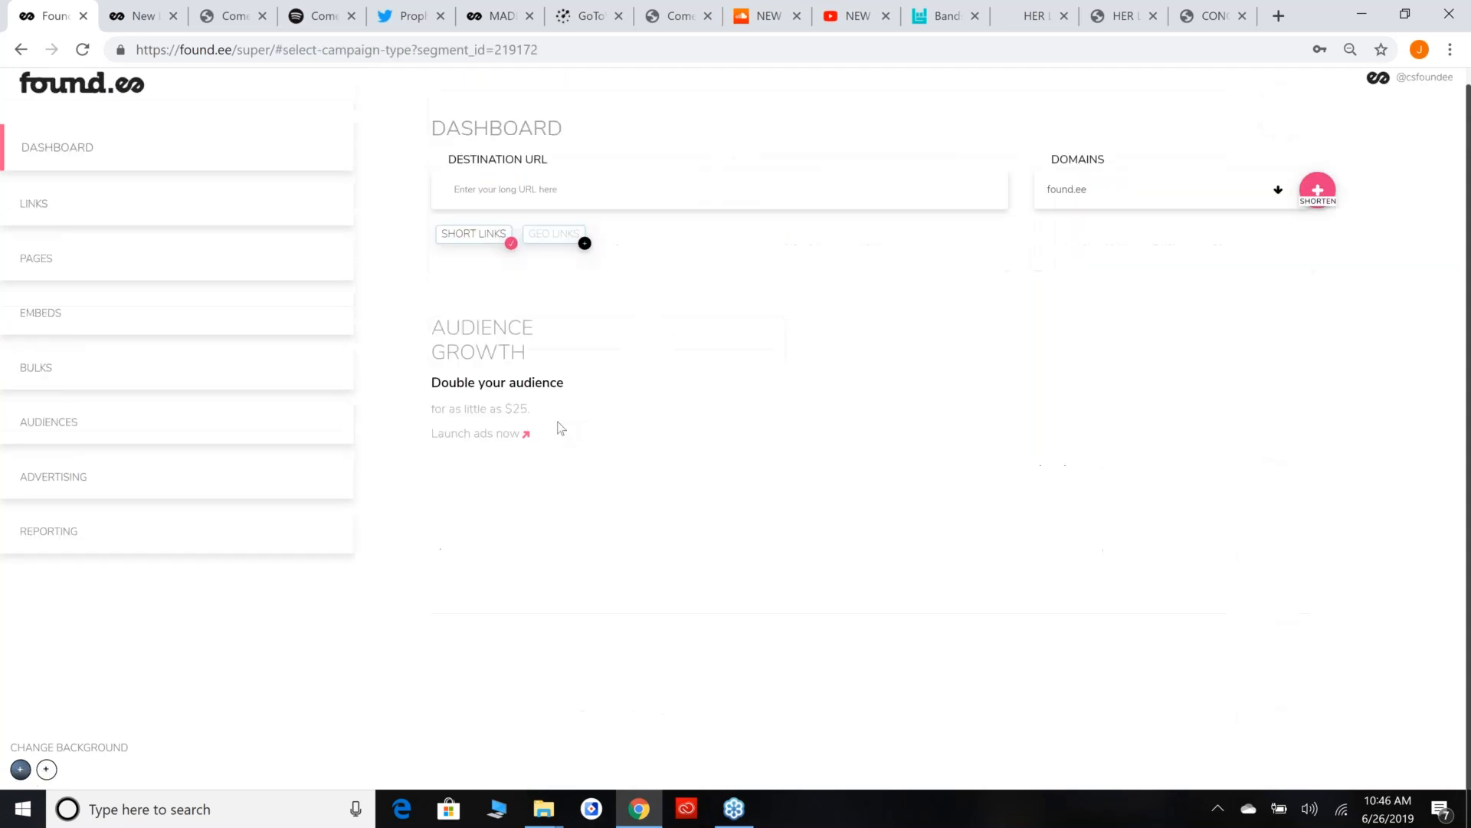
pyautogui.click(396, 316)
pyautogui.write('LINDSE')
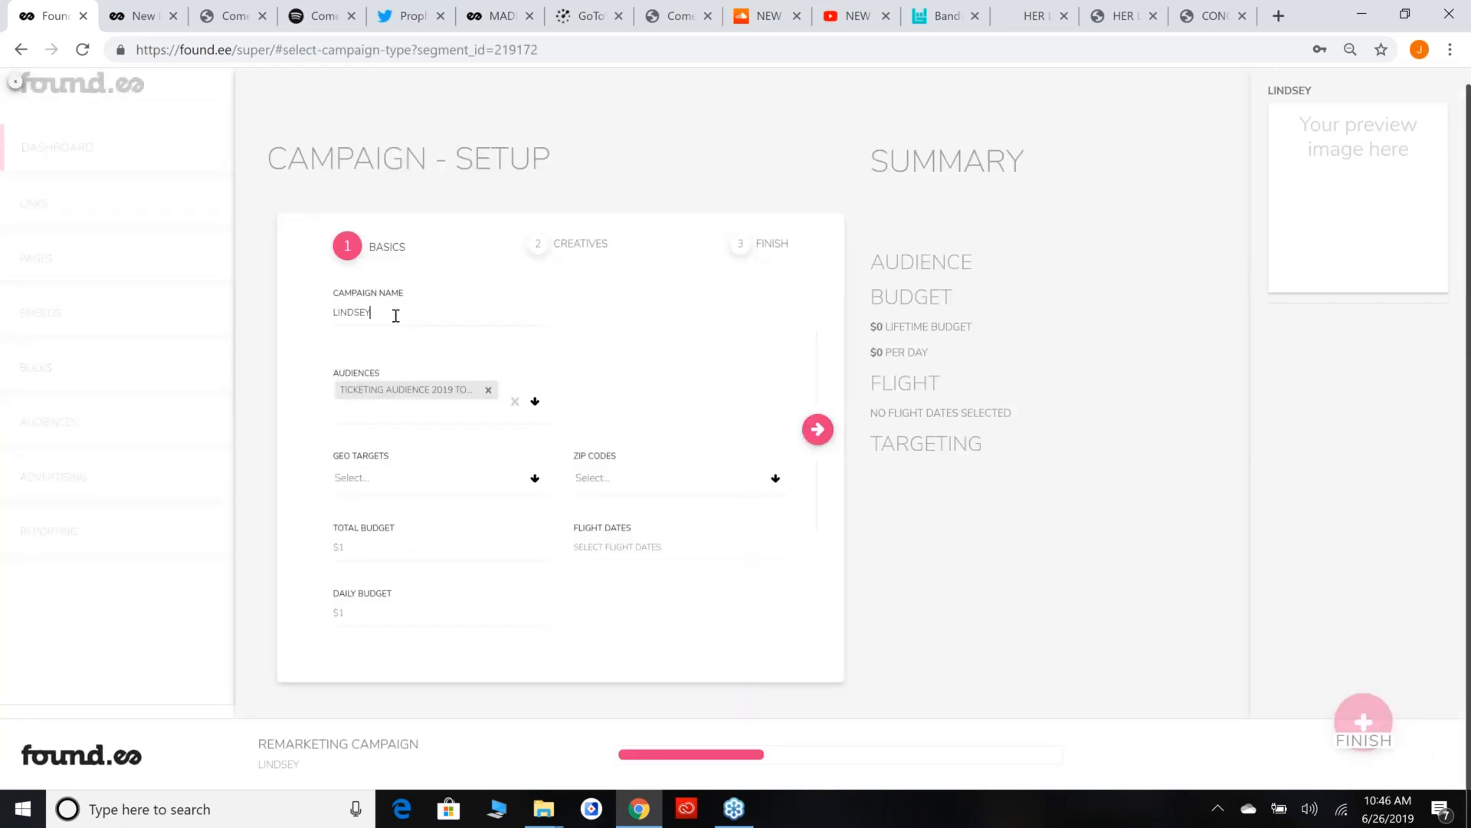
pyautogui.write('Y SHOW 7/')
pyautogui.press('BackSpace')
pyautogui.write('-12')
# Add Los Angeles, California, United States as the campaign's geo target.
pyautogui.click(457, 487)
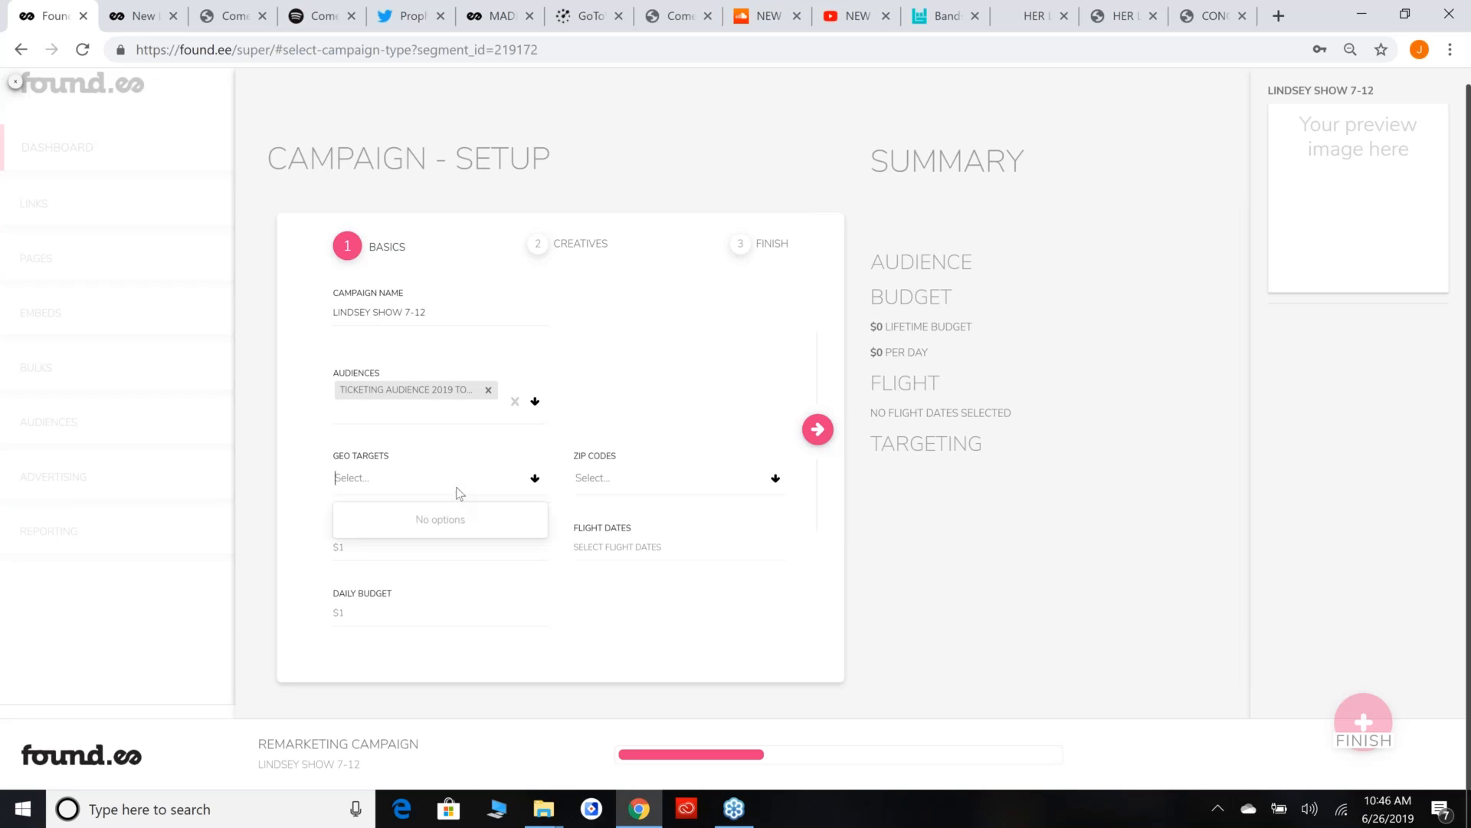
pyautogui.write('los angeles,')
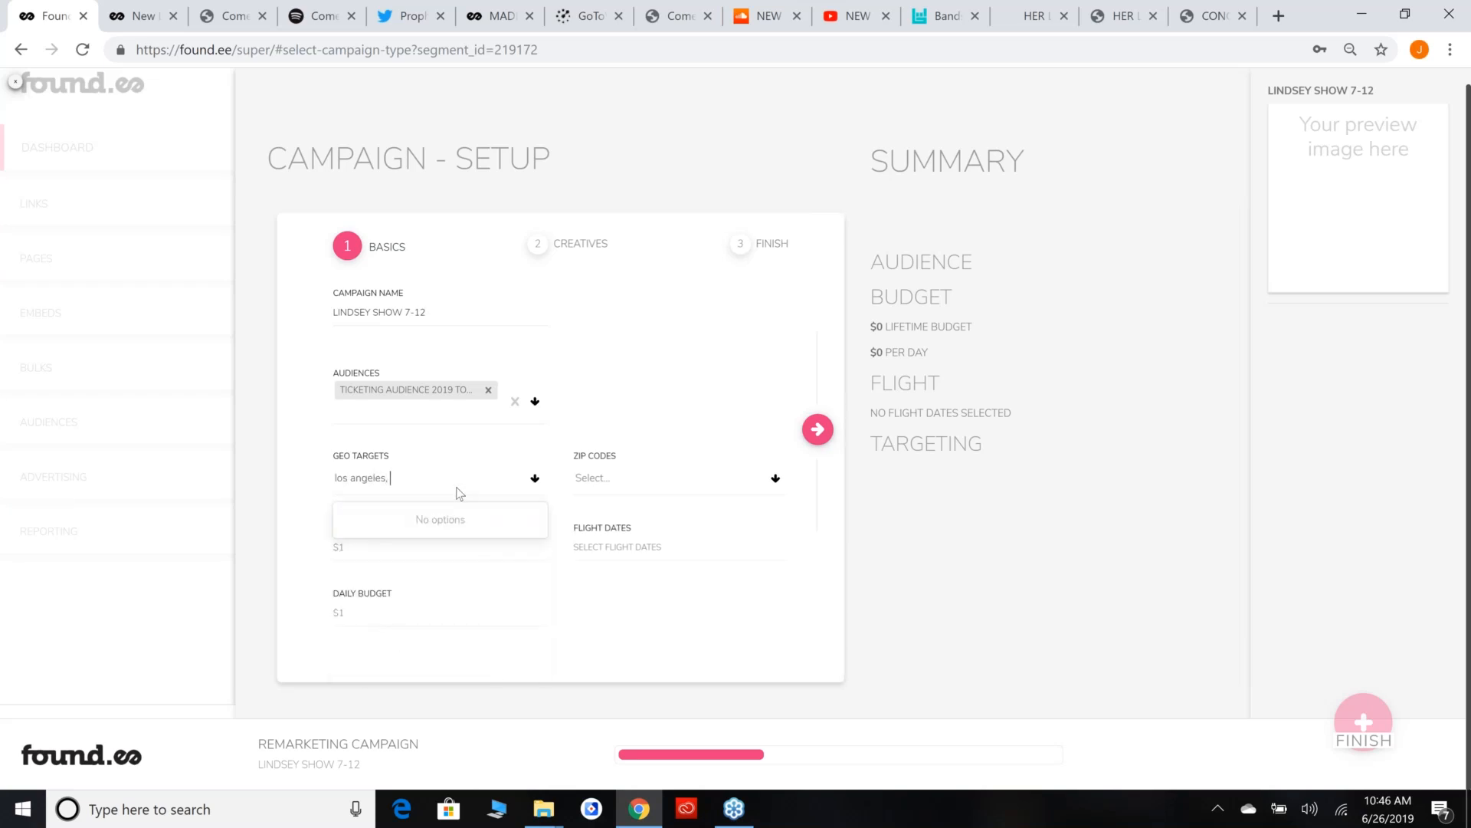
pyautogui.press('BackSpace')
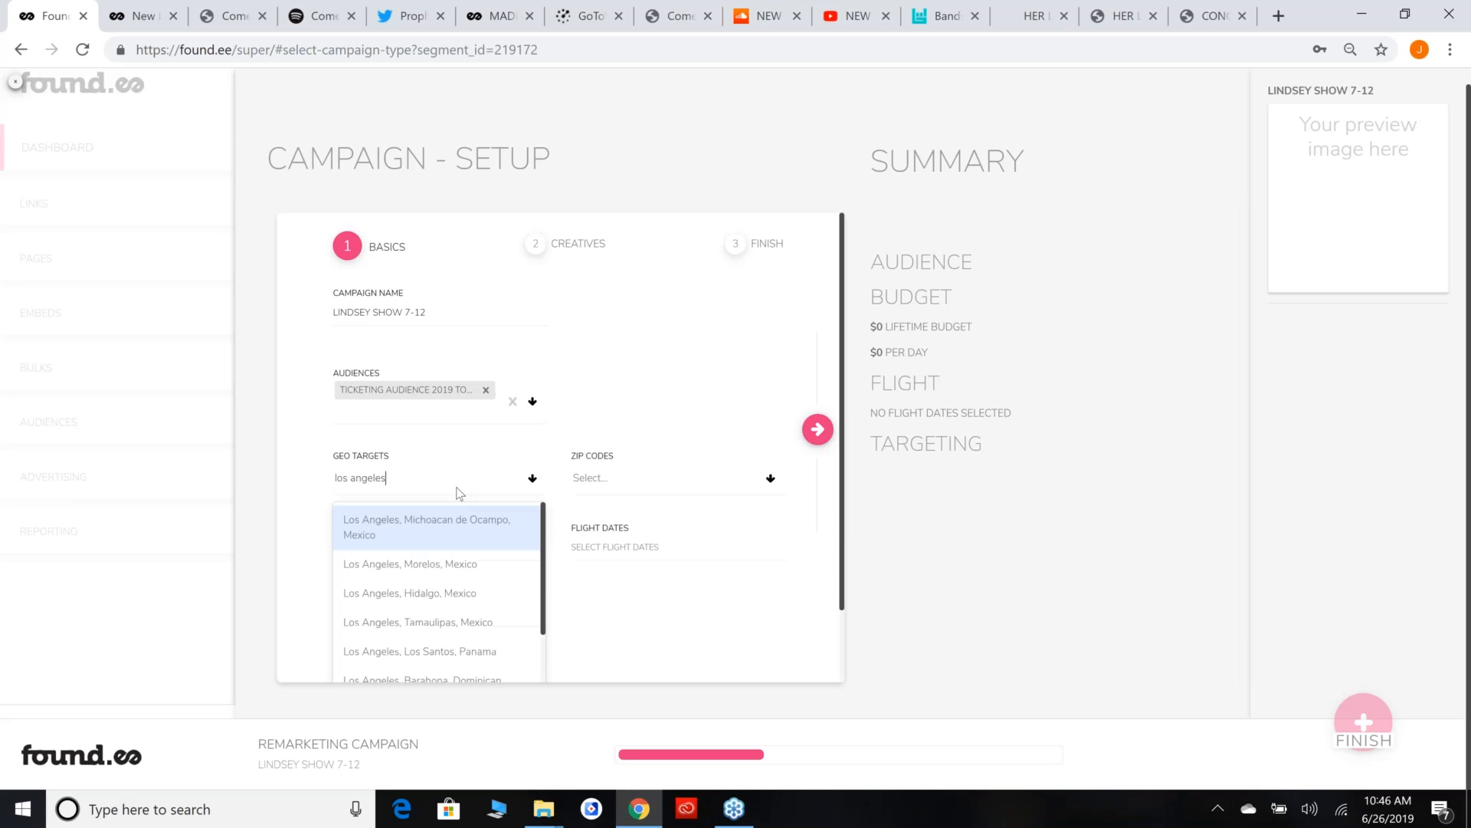
pyautogui.scroll(-2, 498, 536)
pyautogui.scroll(-3, 478, 590)
pyautogui.scroll(-1, 473, 596)
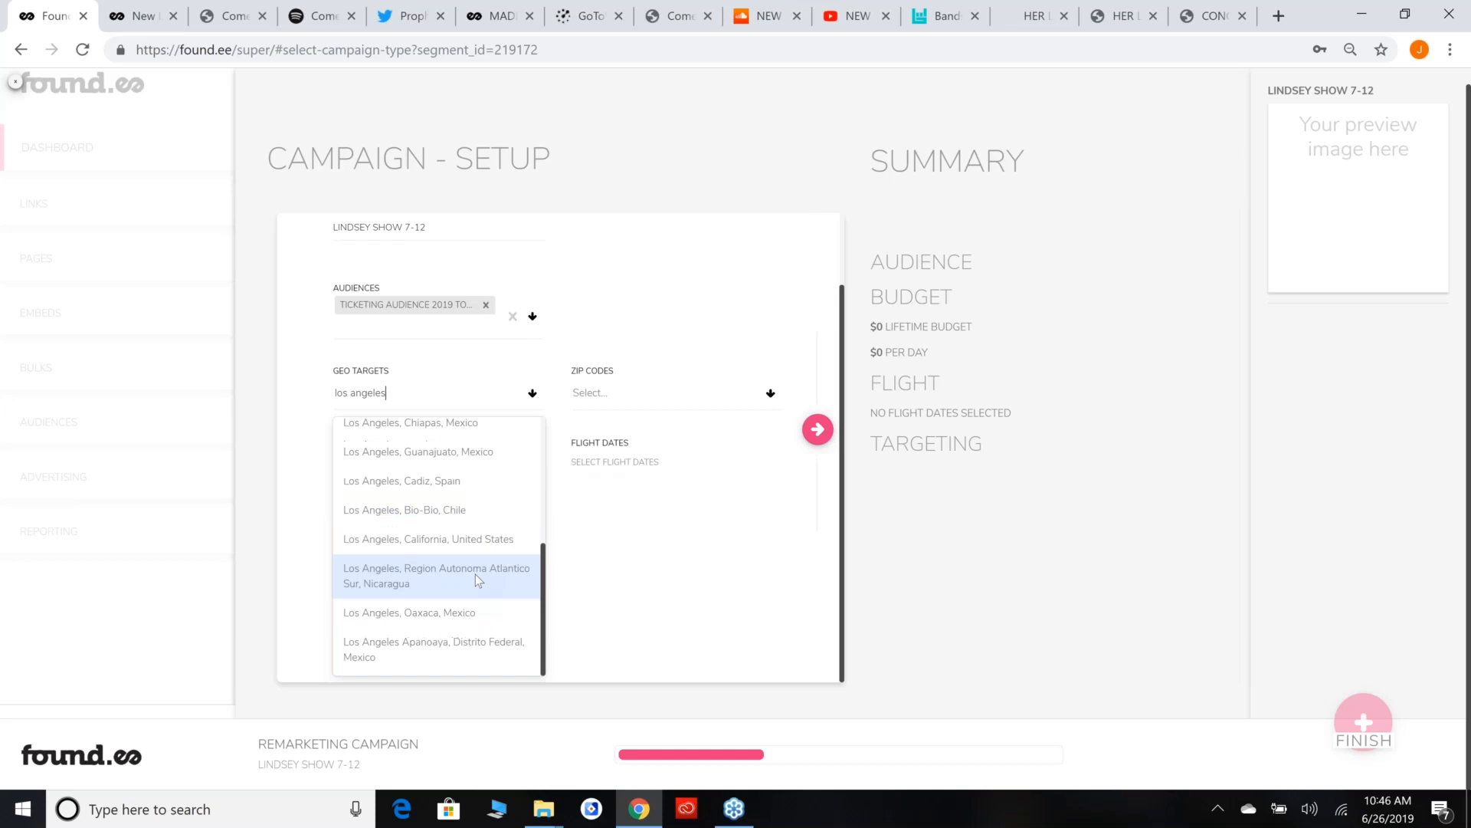
pyautogui.click(449, 540)
# Set the total budget to $50 and the flight dates to 06/26/2019 - 07/12/2019.
pyautogui.write('50')
pyautogui.doubleClick(609, 543)
pyautogui.click(625, 556)
pyautogui.click(679, 425)
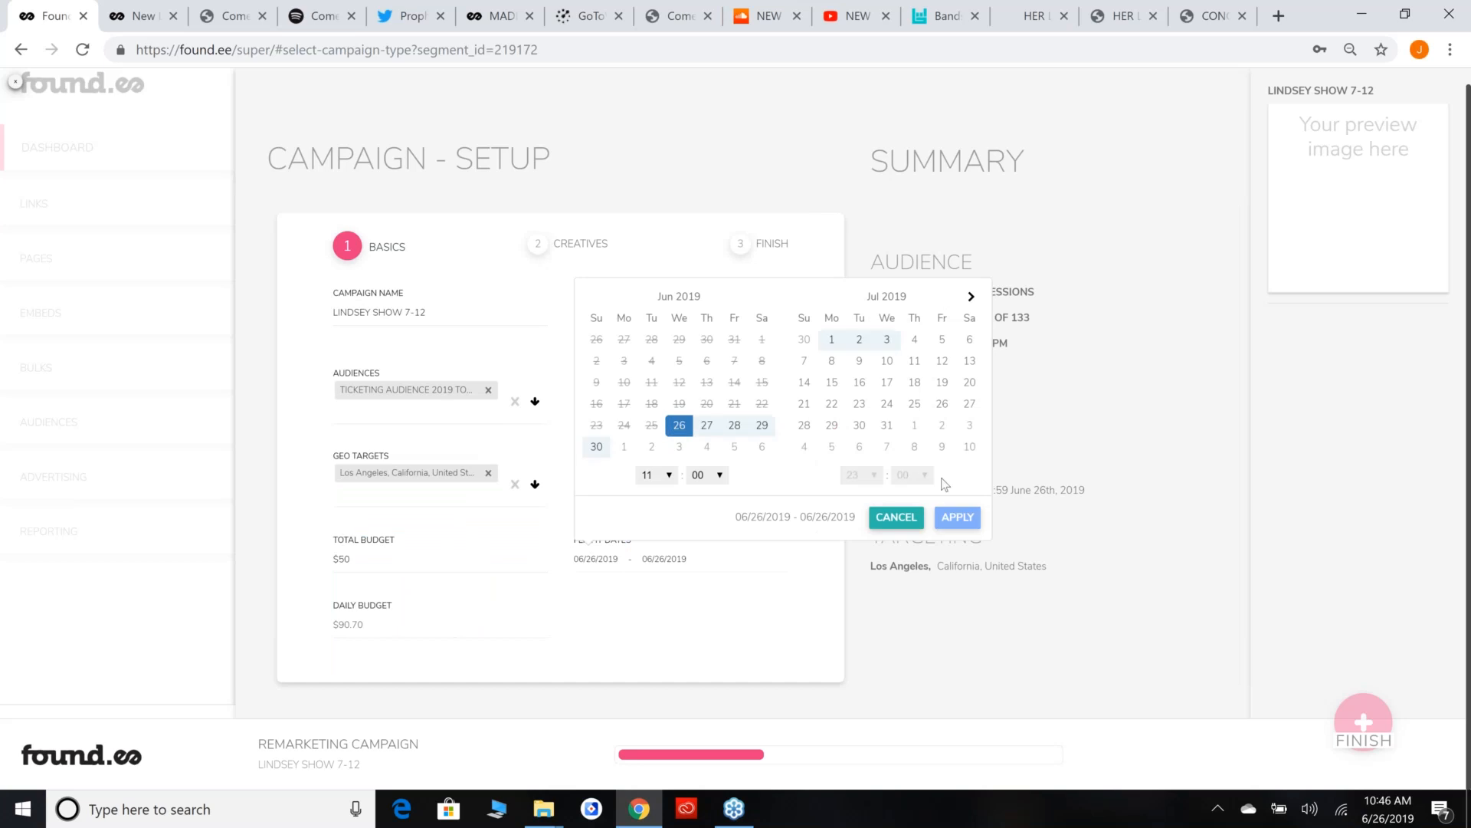
pyautogui.click(941, 360)
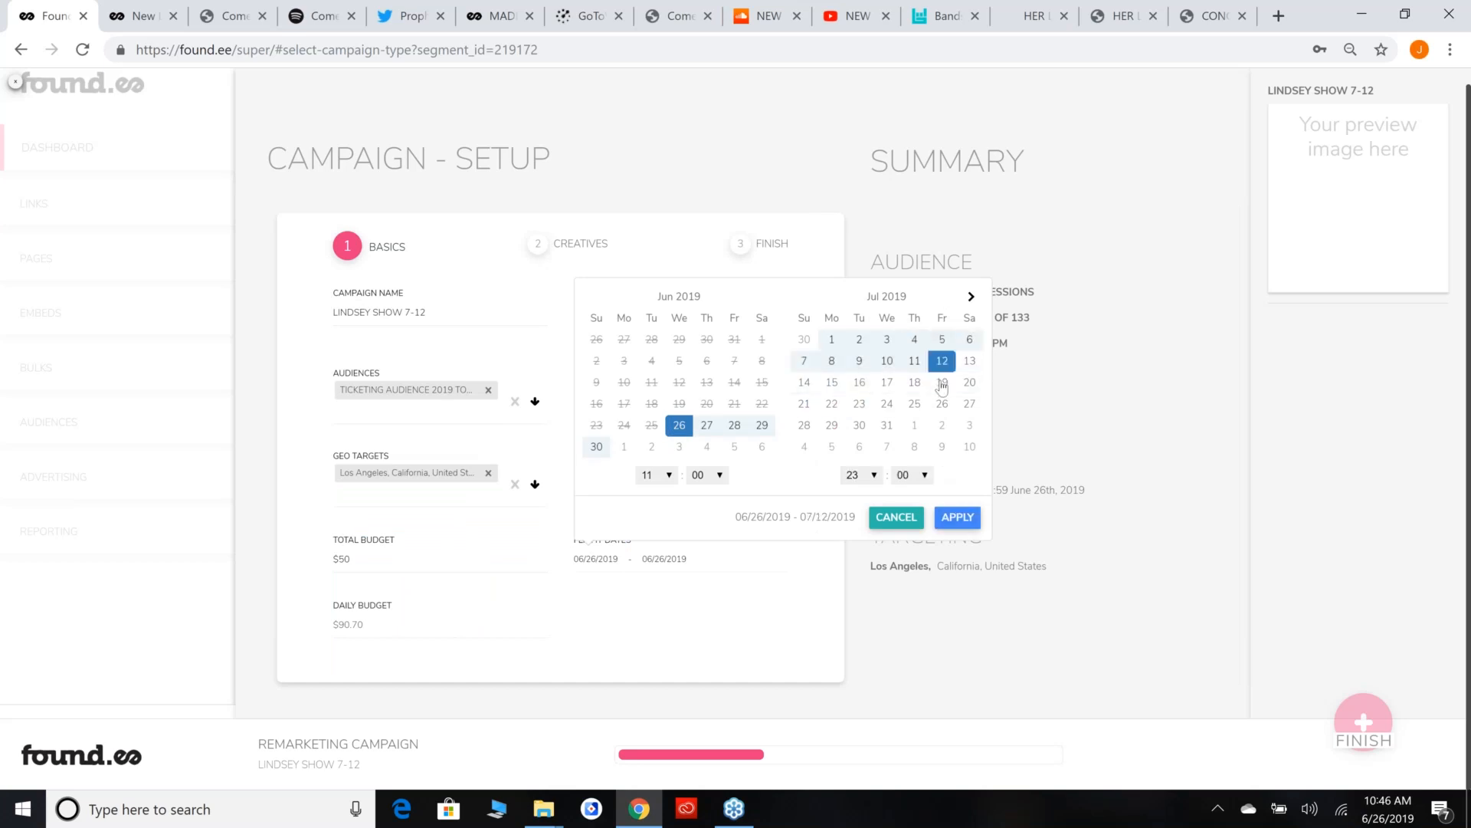
pyautogui.click(954, 519)
# Examine the audience estimates, daily budget and flight details in the campaign summary.
pyautogui.moveTo(869, 249); pyautogui.dragTo(1143, 601)
pyautogui.click(1142, 600)
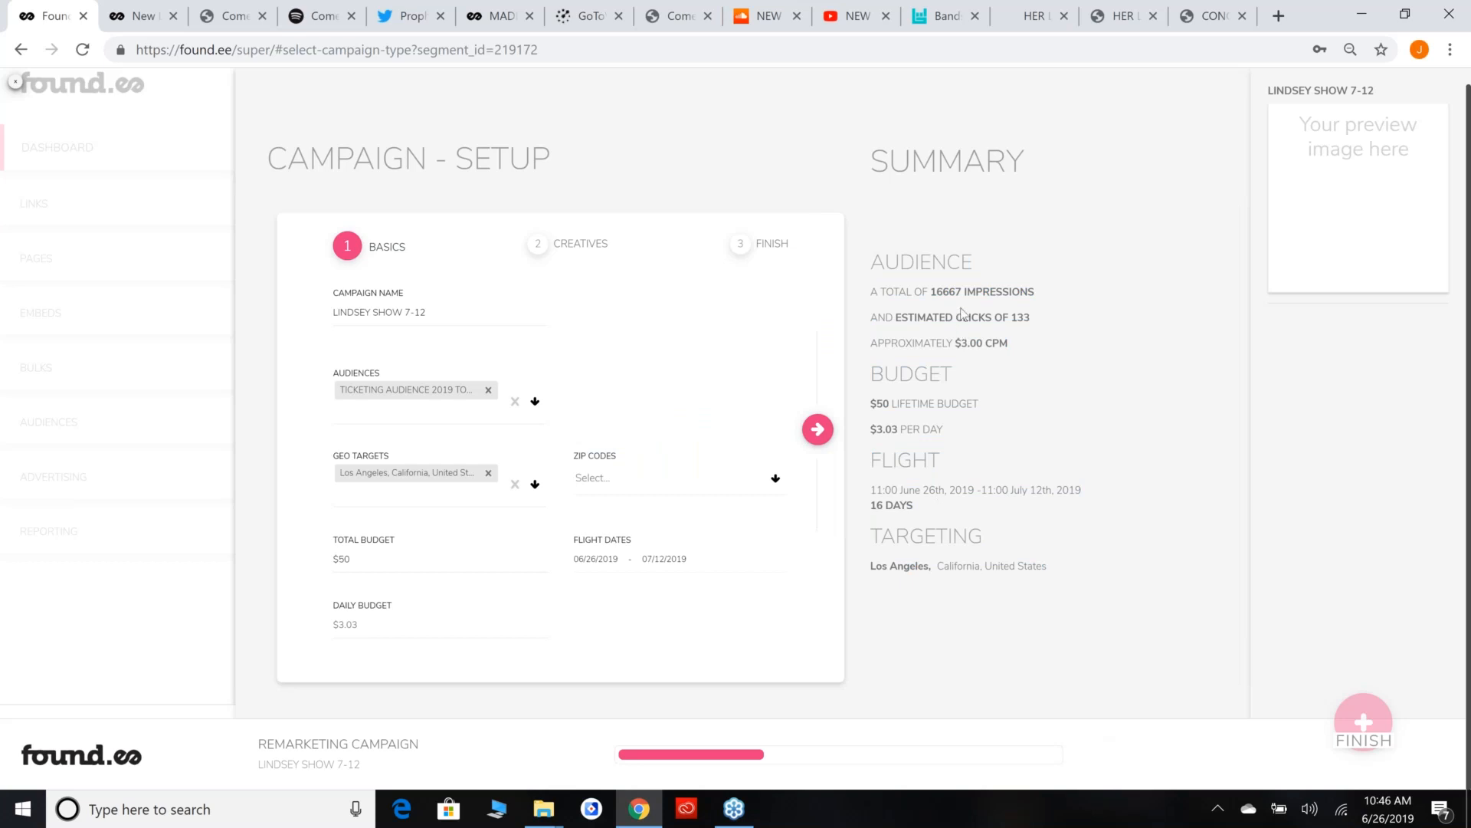
pyautogui.moveTo(889, 429); pyautogui.dragTo(1083, 448)
pyautogui.click(1124, 453)
pyautogui.moveTo(870, 427); pyautogui.dragTo(1062, 429)
pyautogui.click(1064, 429)
# Continue to the creatives stage and upload the newlanguage728x90 and newlanguage_300x250 banners.
pyautogui.click(818, 427)
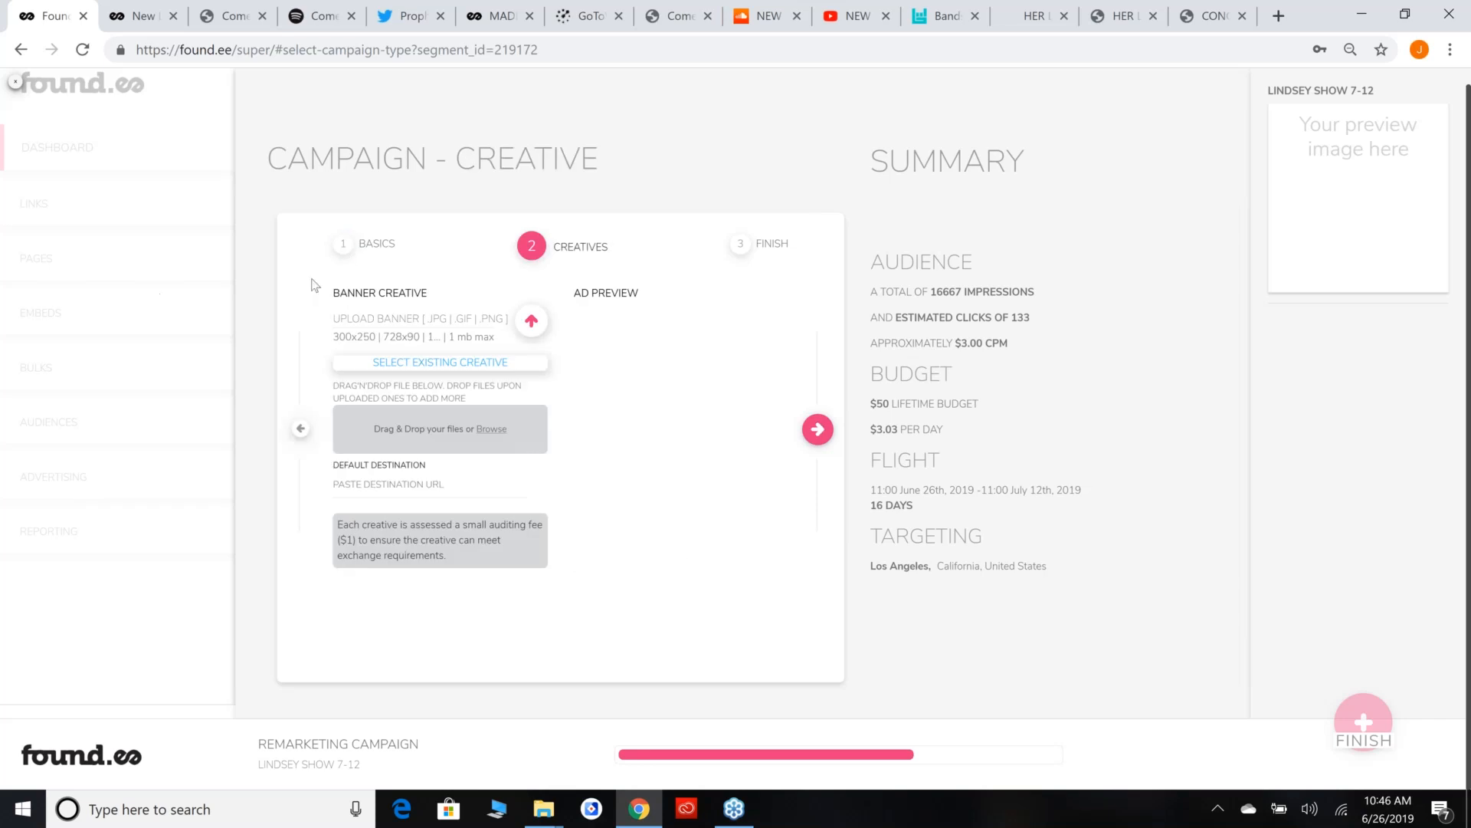
pyautogui.click(531, 320)
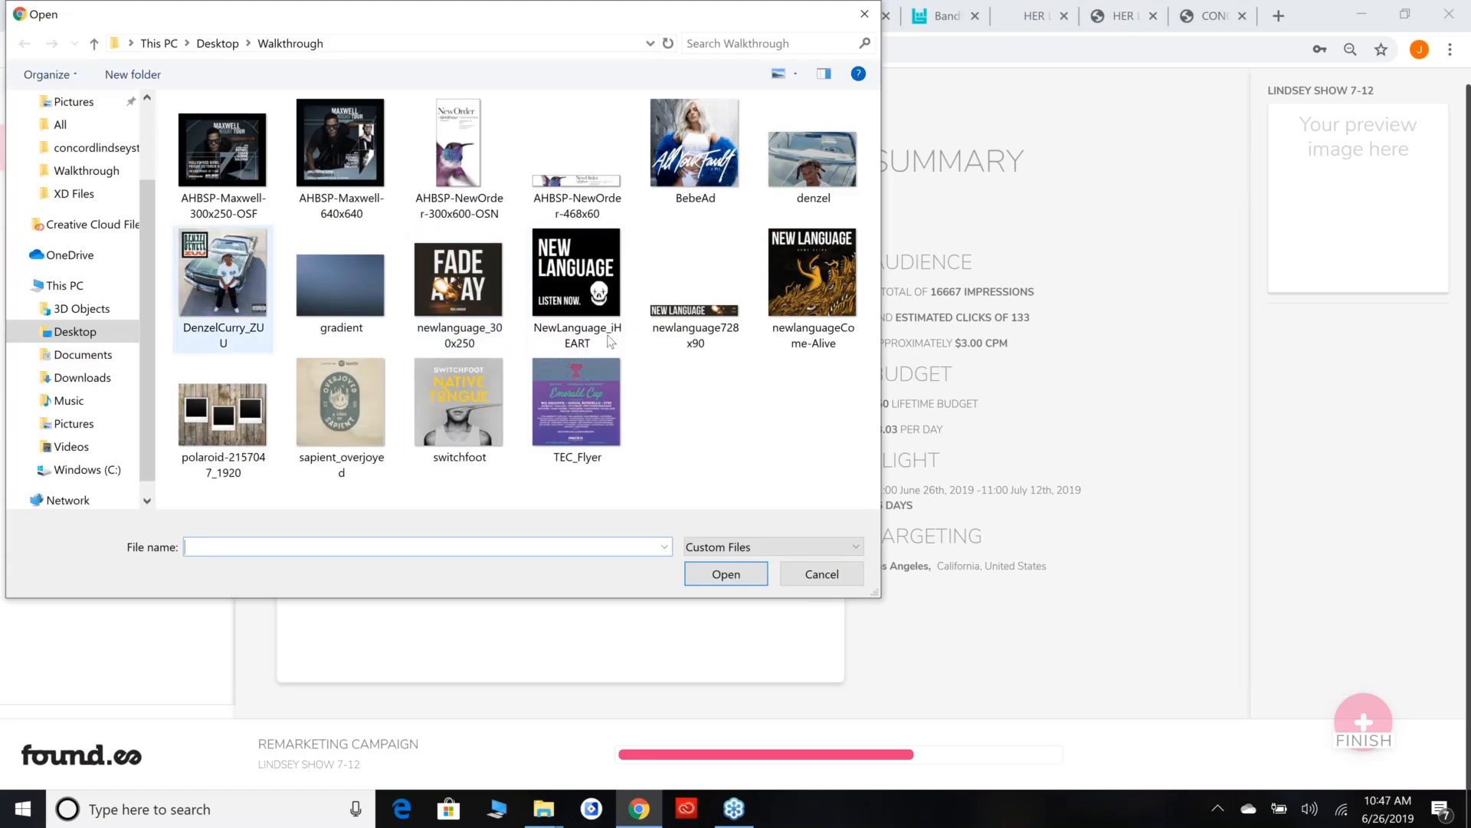
pyautogui.click(703, 303)
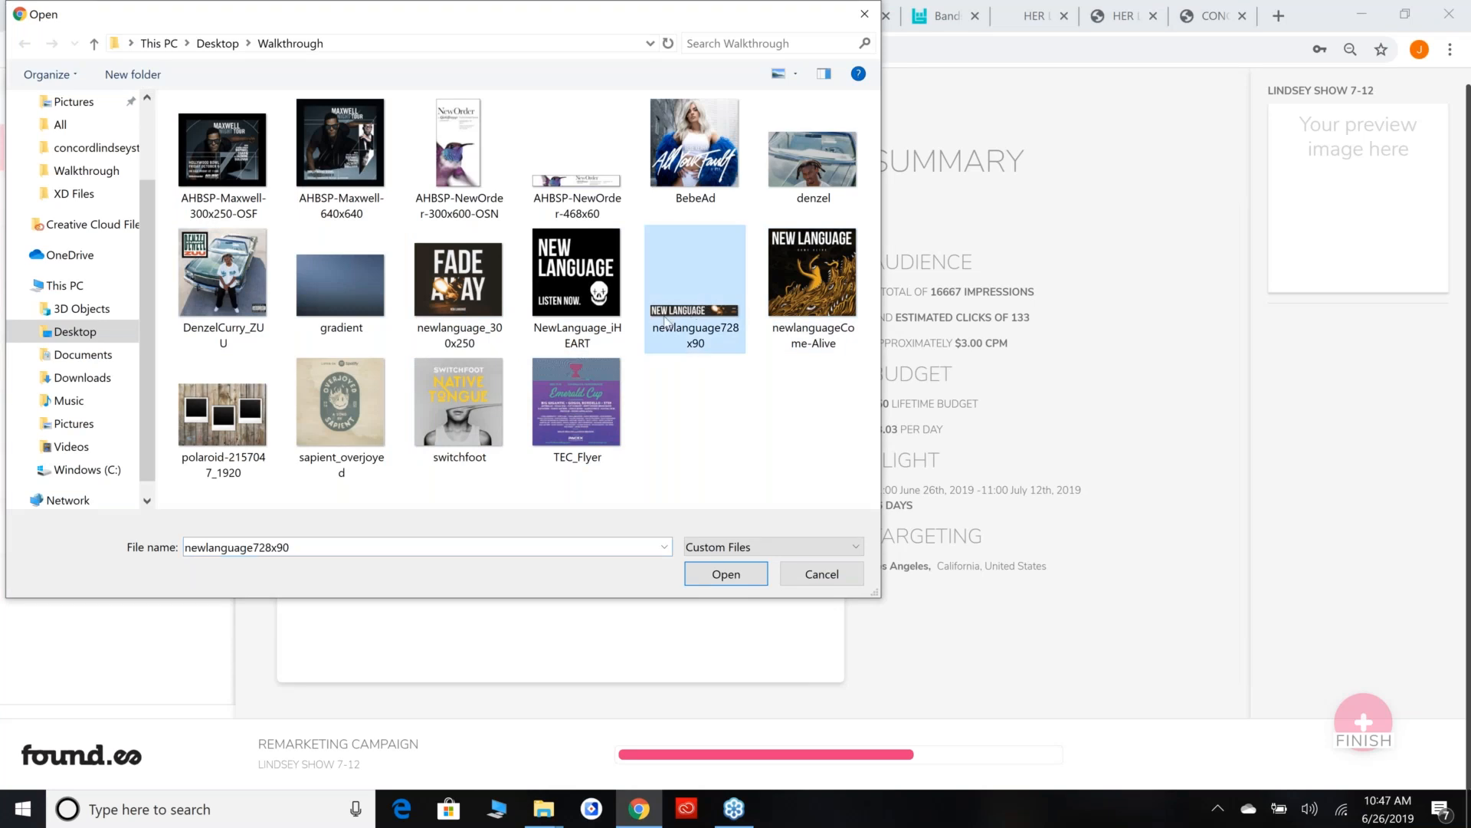
pyautogui.doubleClick(692, 310)
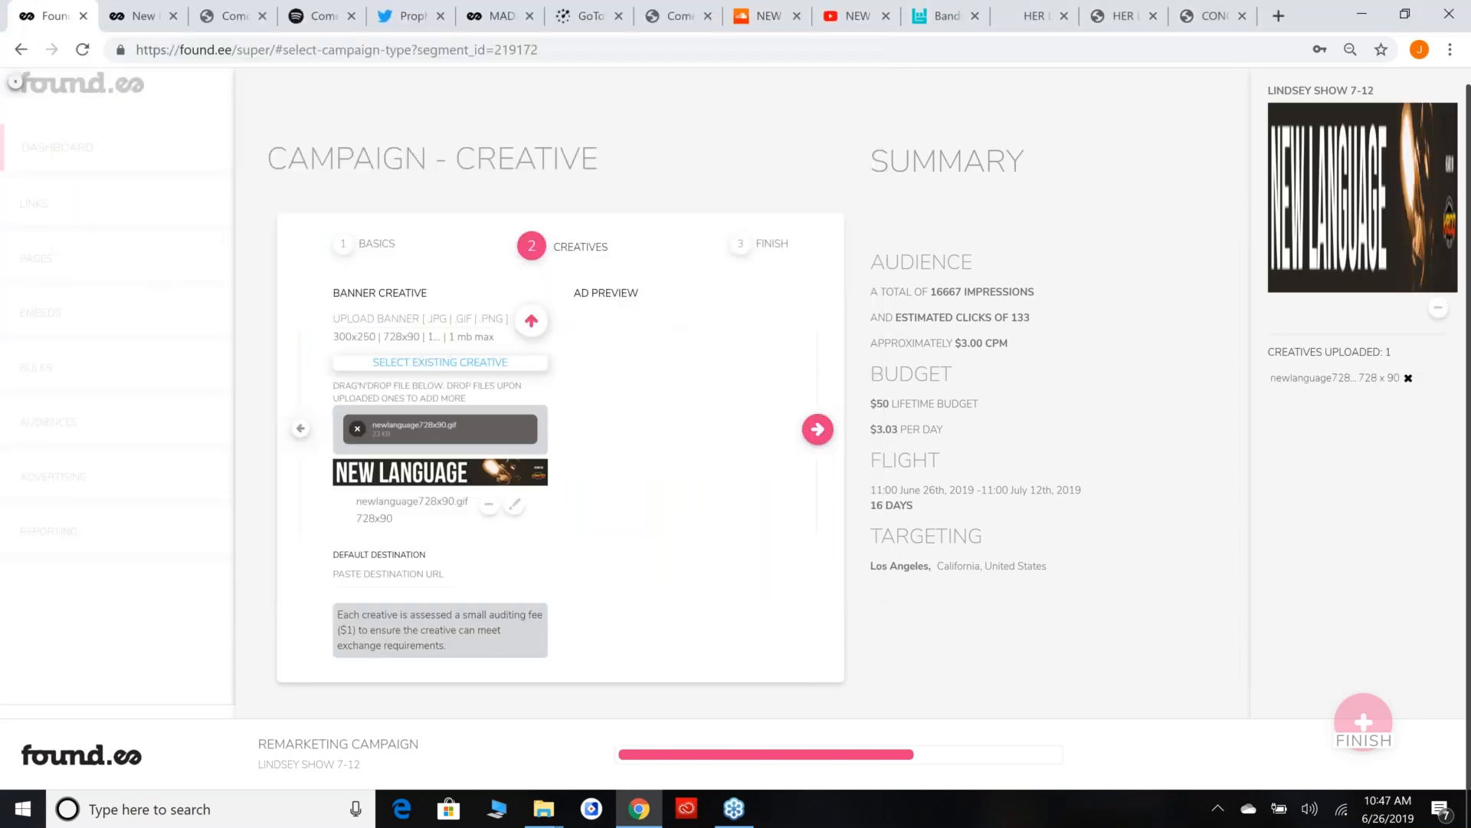
pyautogui.click(531, 321)
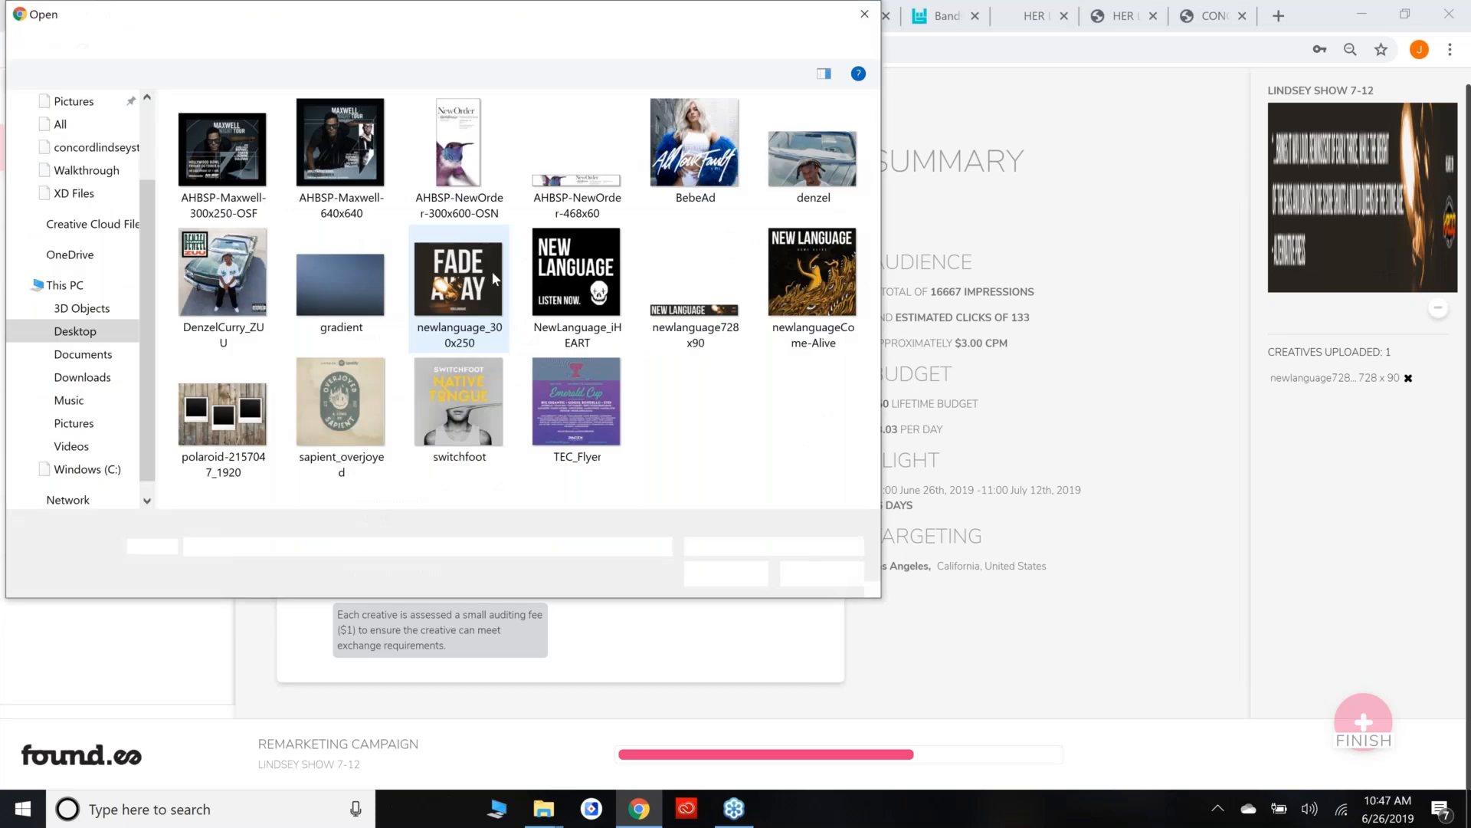
pyautogui.doubleClick(495, 278)
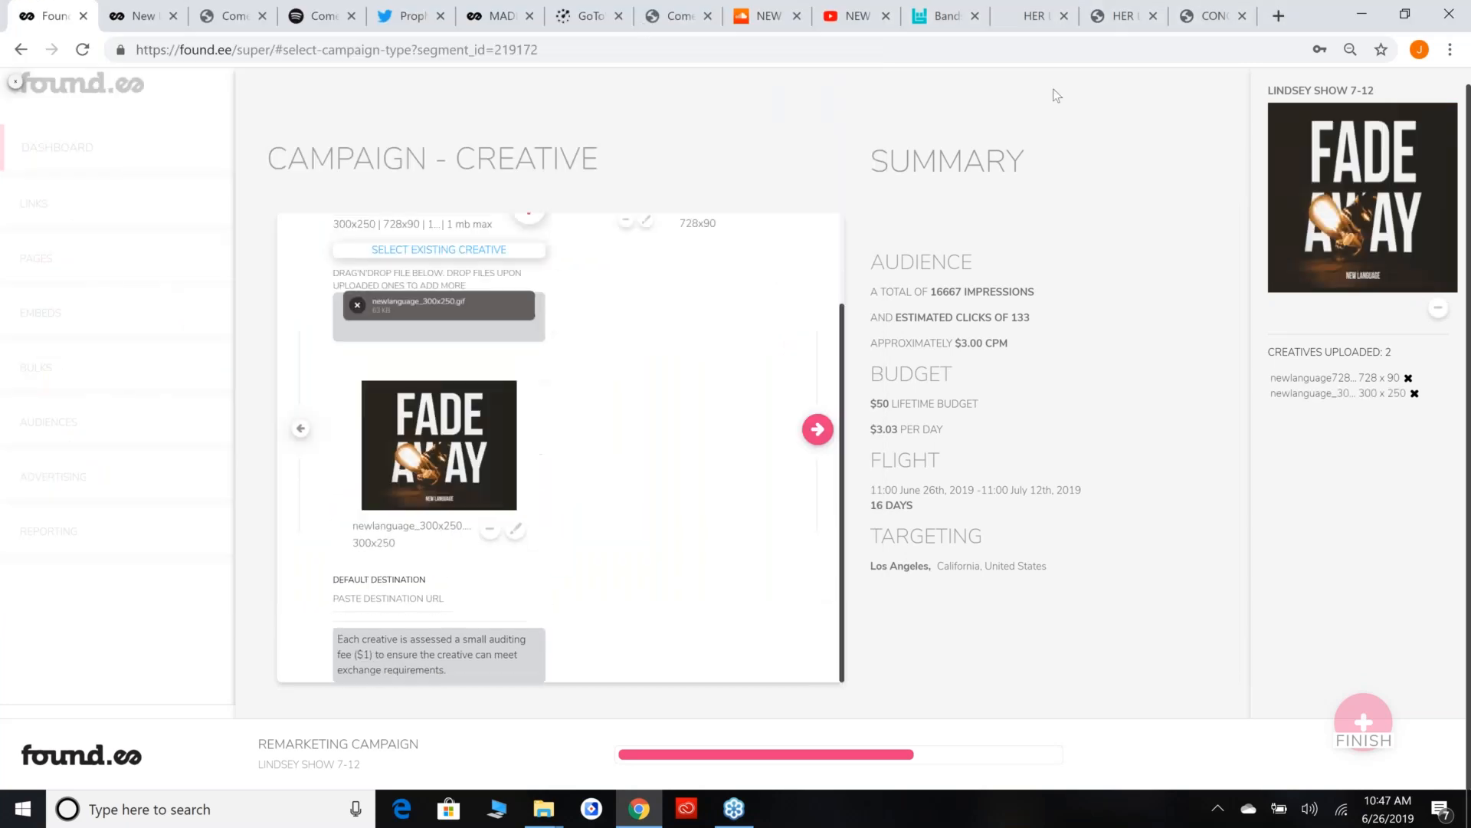
# Copy the New Language landing page URL into the default destination and continue to the campaign's final stage.
pyautogui.click(142, 7)
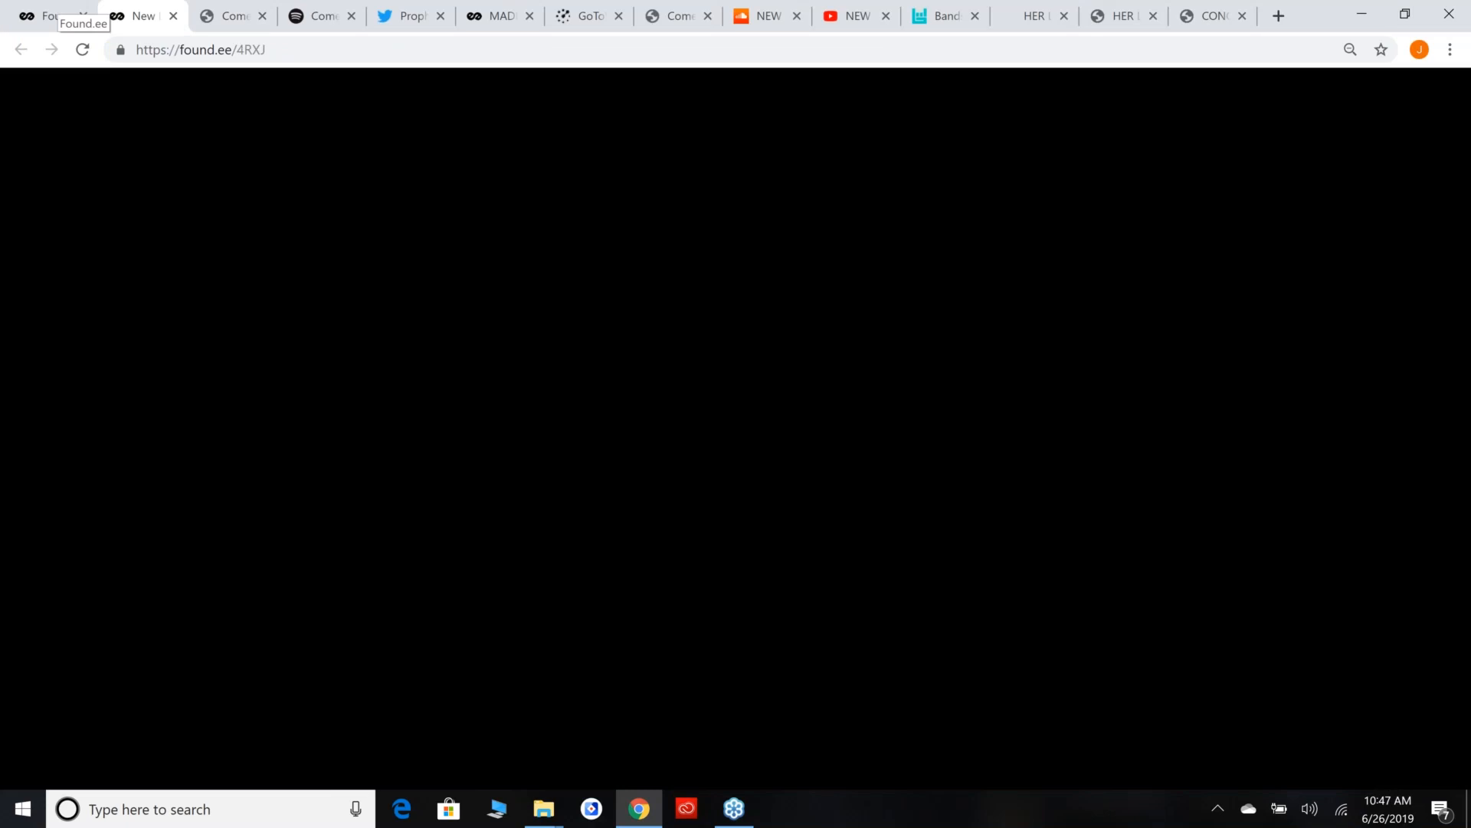
pyautogui.click(253, 50)
pyautogui.hotkey('ctrl', 'c')
pyautogui.hotkey('ctrl', 'shift', 'Tab')
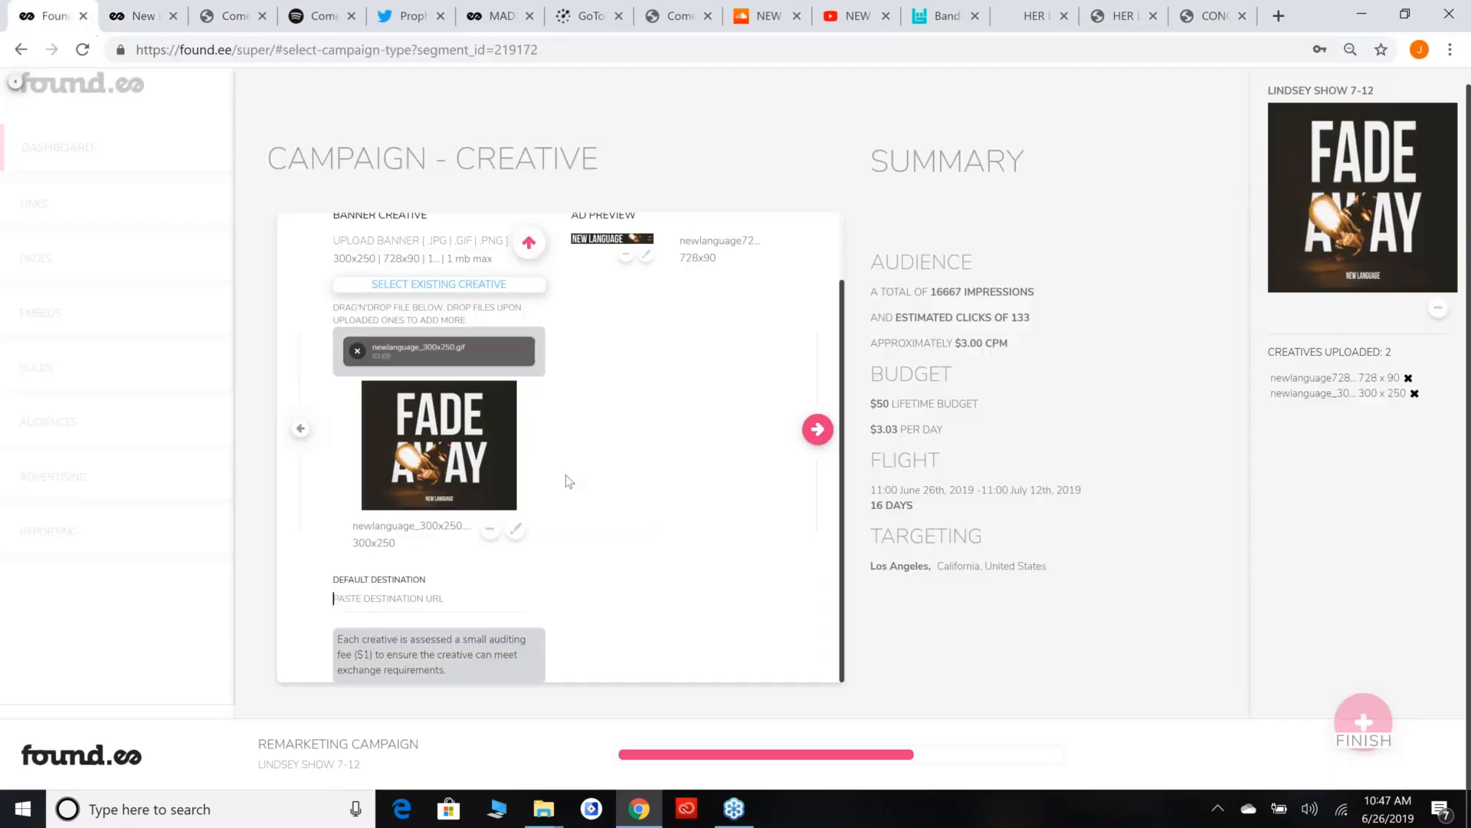
pyautogui.click(491, 602)
pyautogui.hotkey('ctrl', 'v')
pyautogui.click(810, 442)
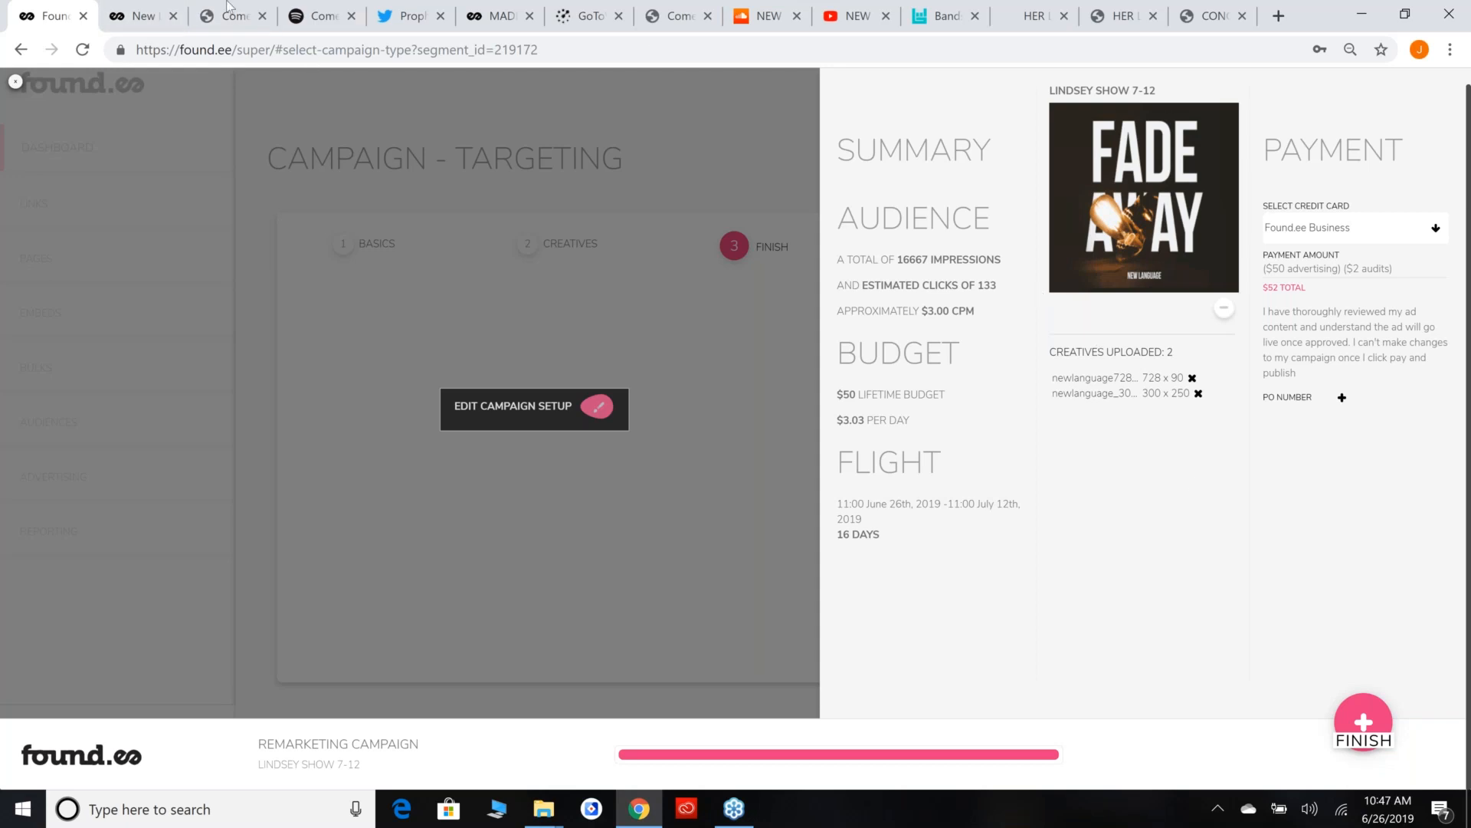
# Check the New Language landing page used as the ad destination and return to the campaign.
pyautogui.hotkey('ctrl', 'Tab')
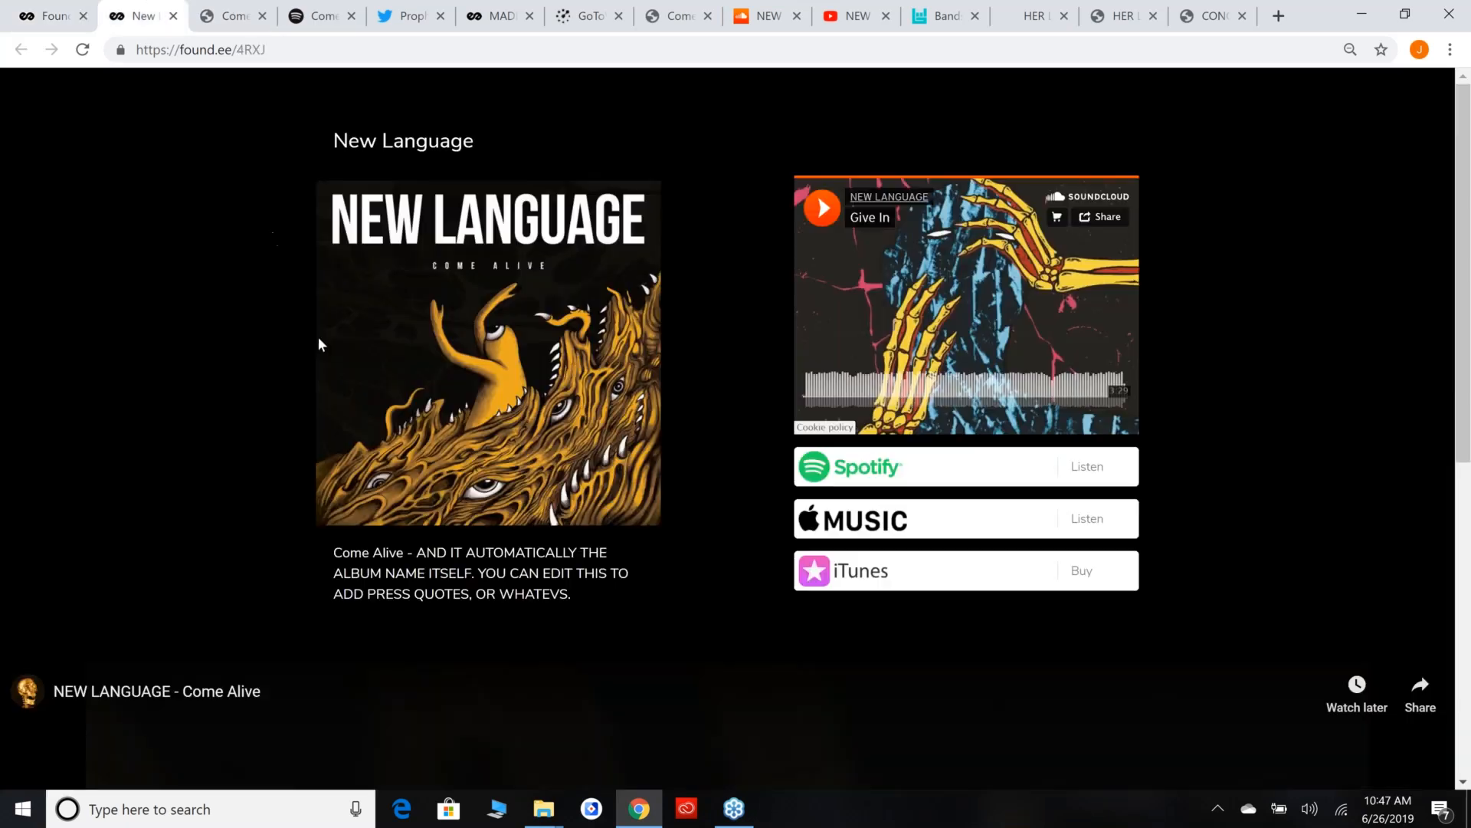
pyautogui.scroll(-3, 318, 337)
pyautogui.scroll(3, 311, 319)
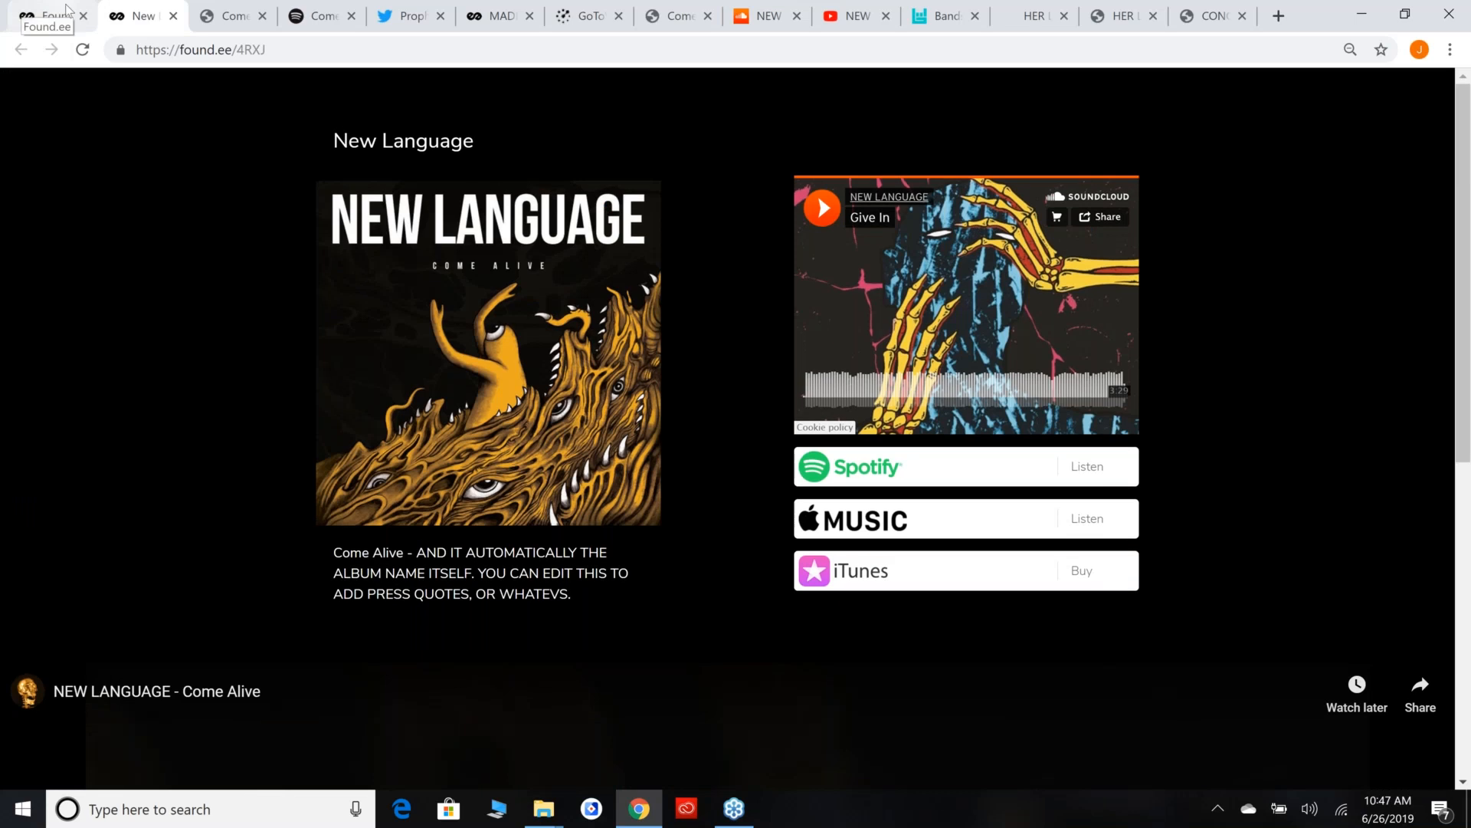
pyautogui.click(46, 9)
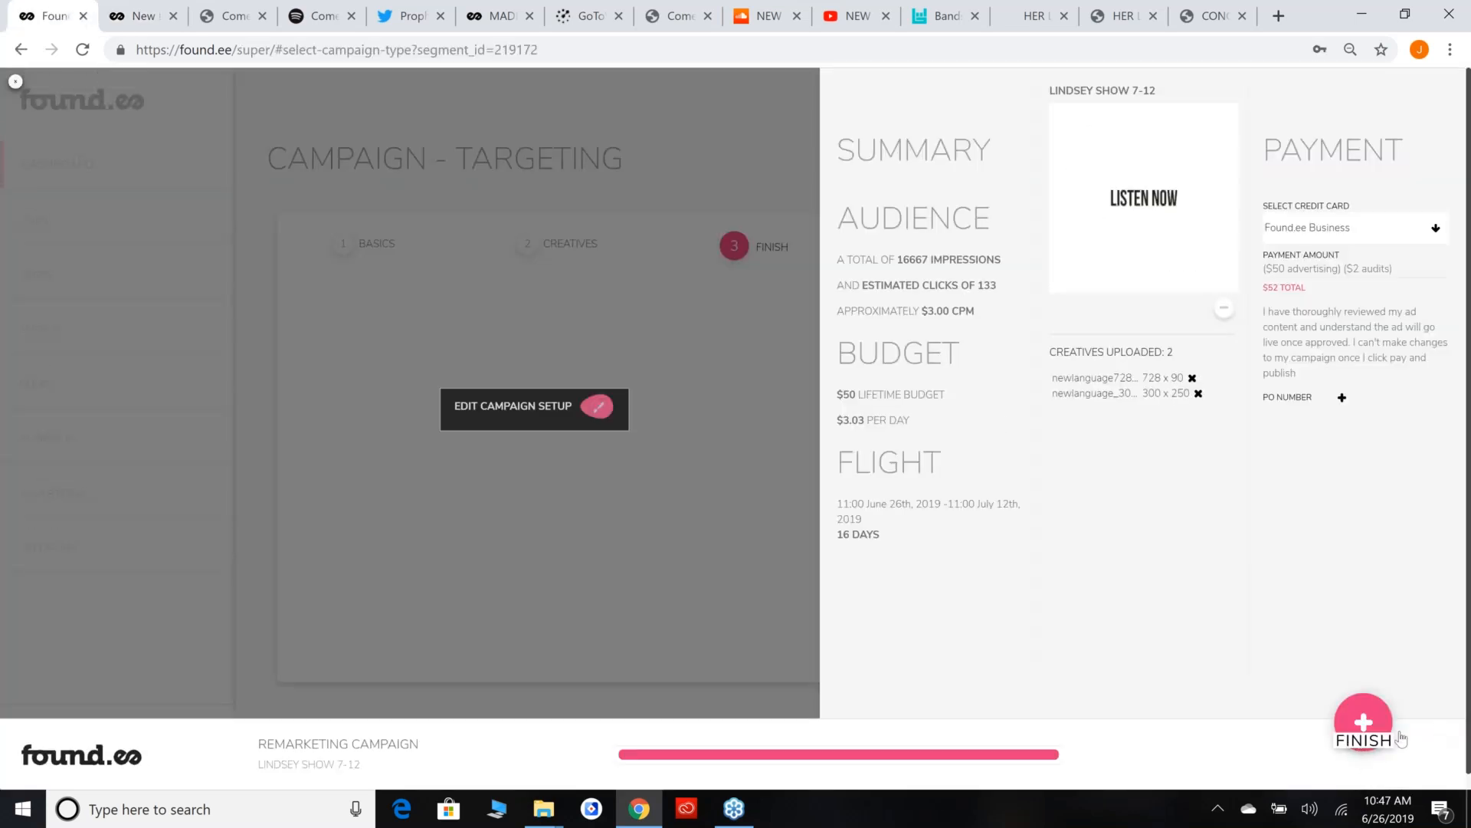
# Add a purchase order number to the campaign's payment details and leave the payment summary.
pyautogui.click(1342, 397)
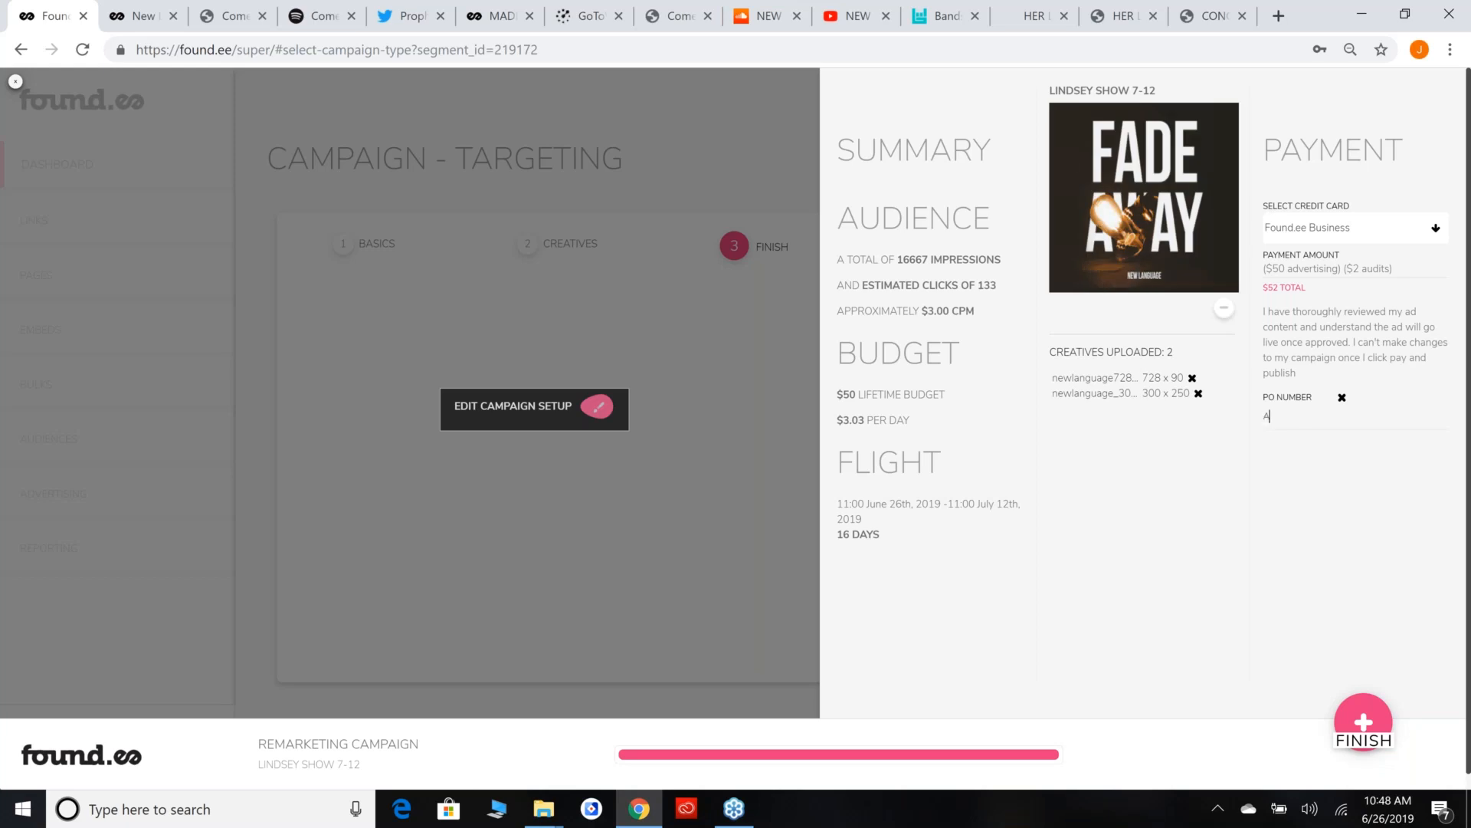
pyautogui.write('147235')
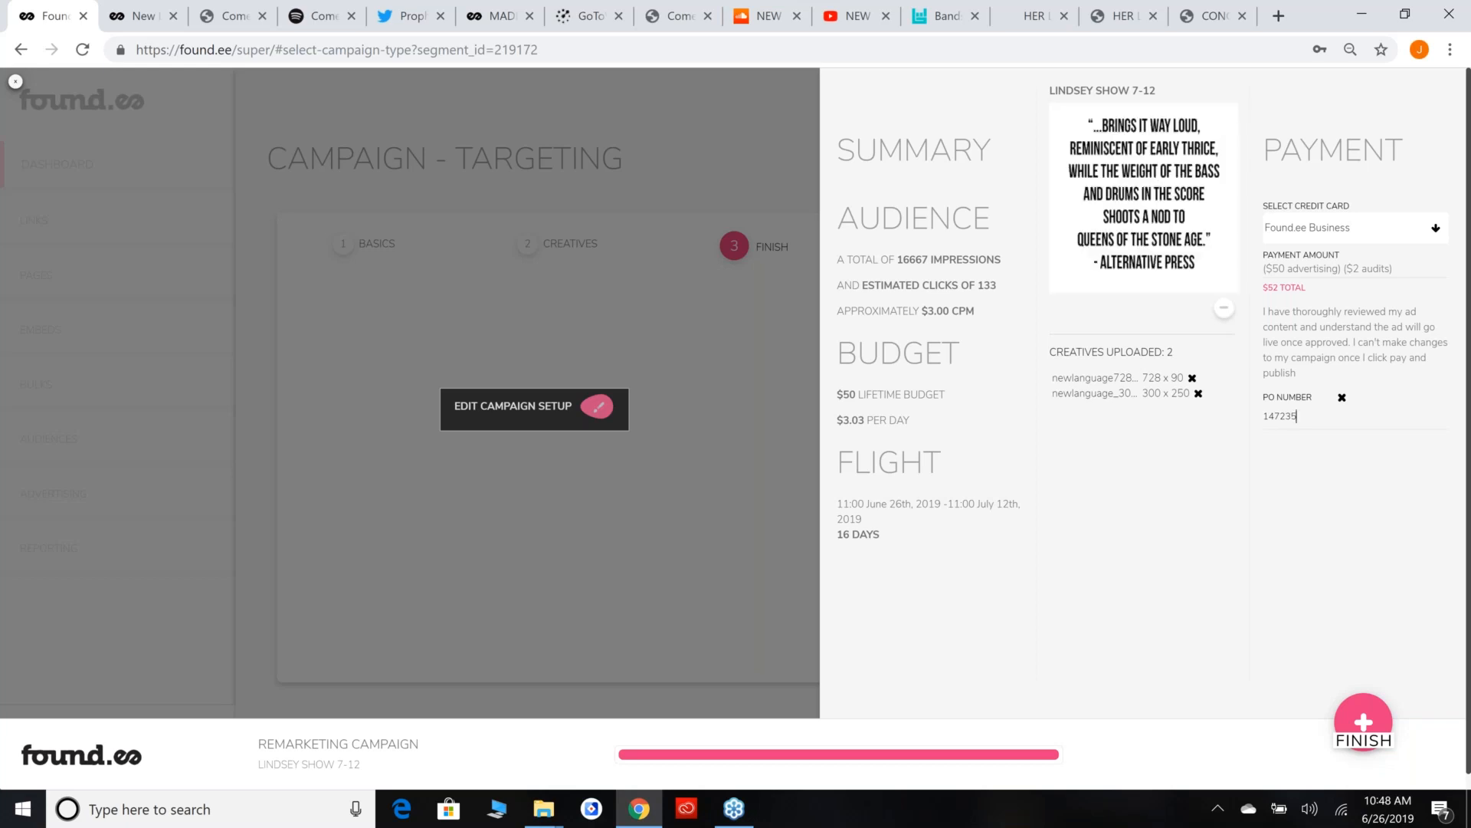
pyautogui.moveTo(1317, 417); pyautogui.dragTo(1220, 408)
pyautogui.click(1363, 569)
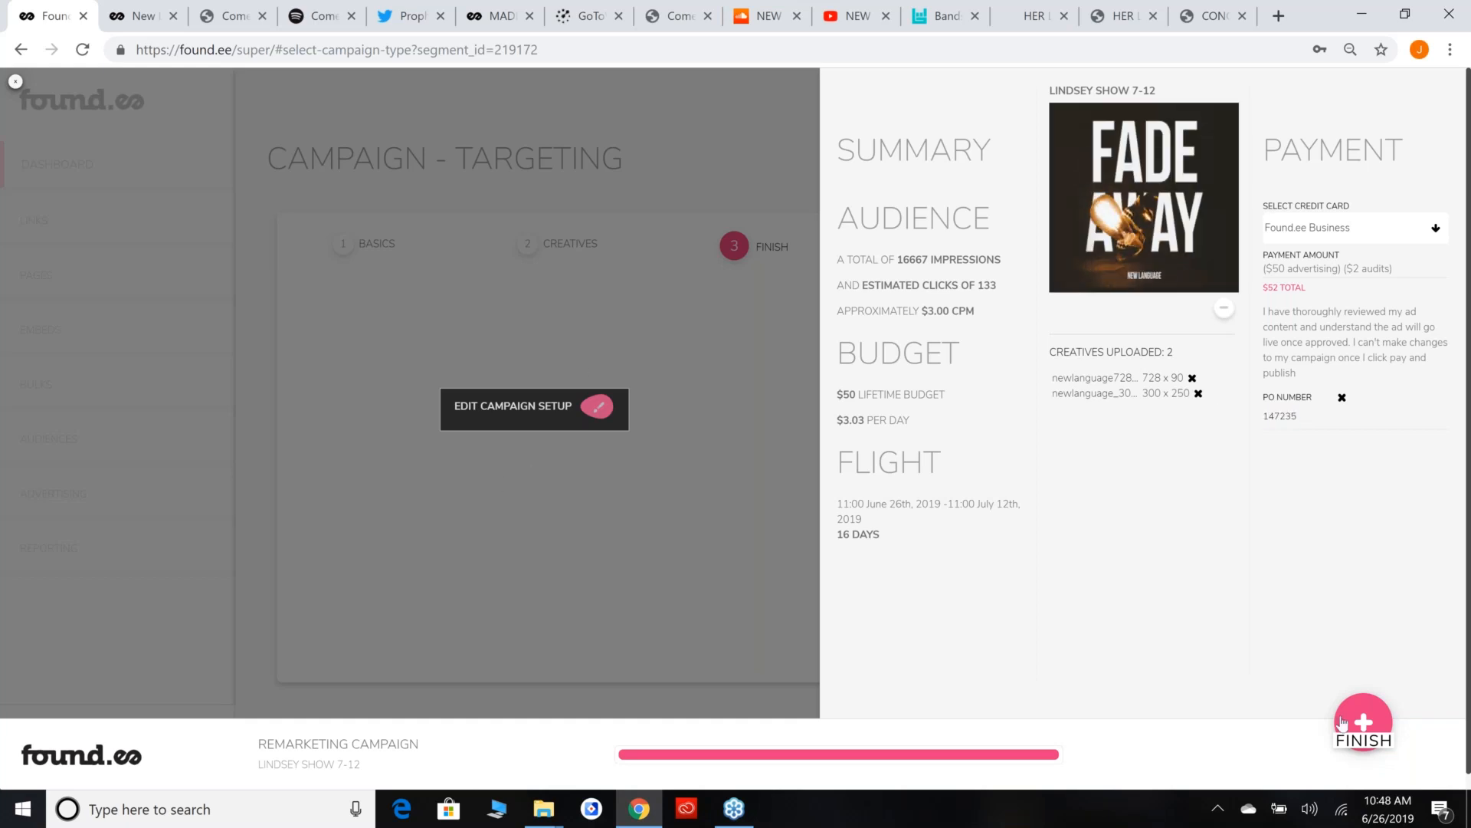
pyautogui.click(646, 399)
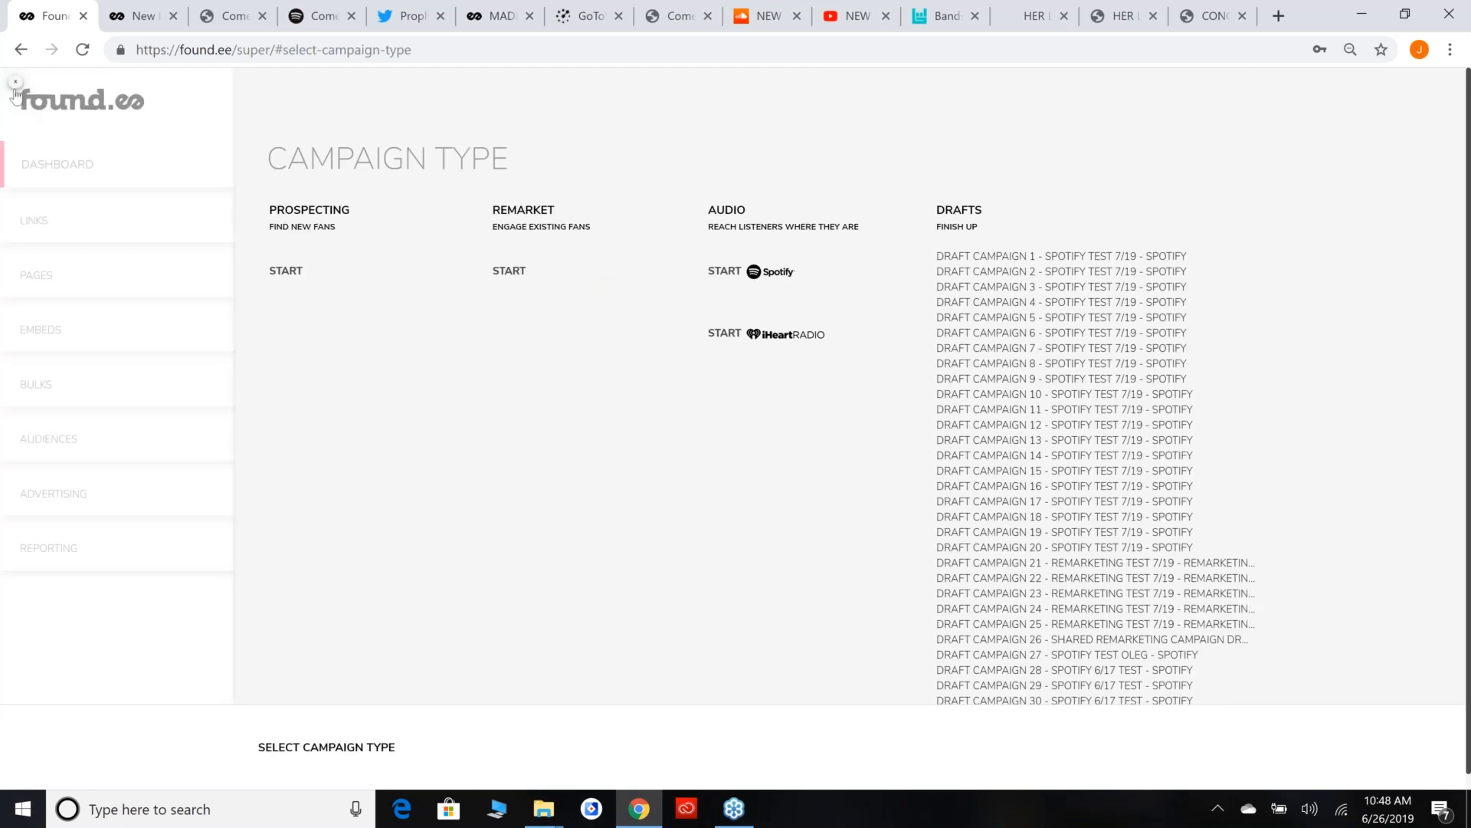
# Start a new prospecting campaign and name it PROSPECTING - NL.
pyautogui.click(15, 82)
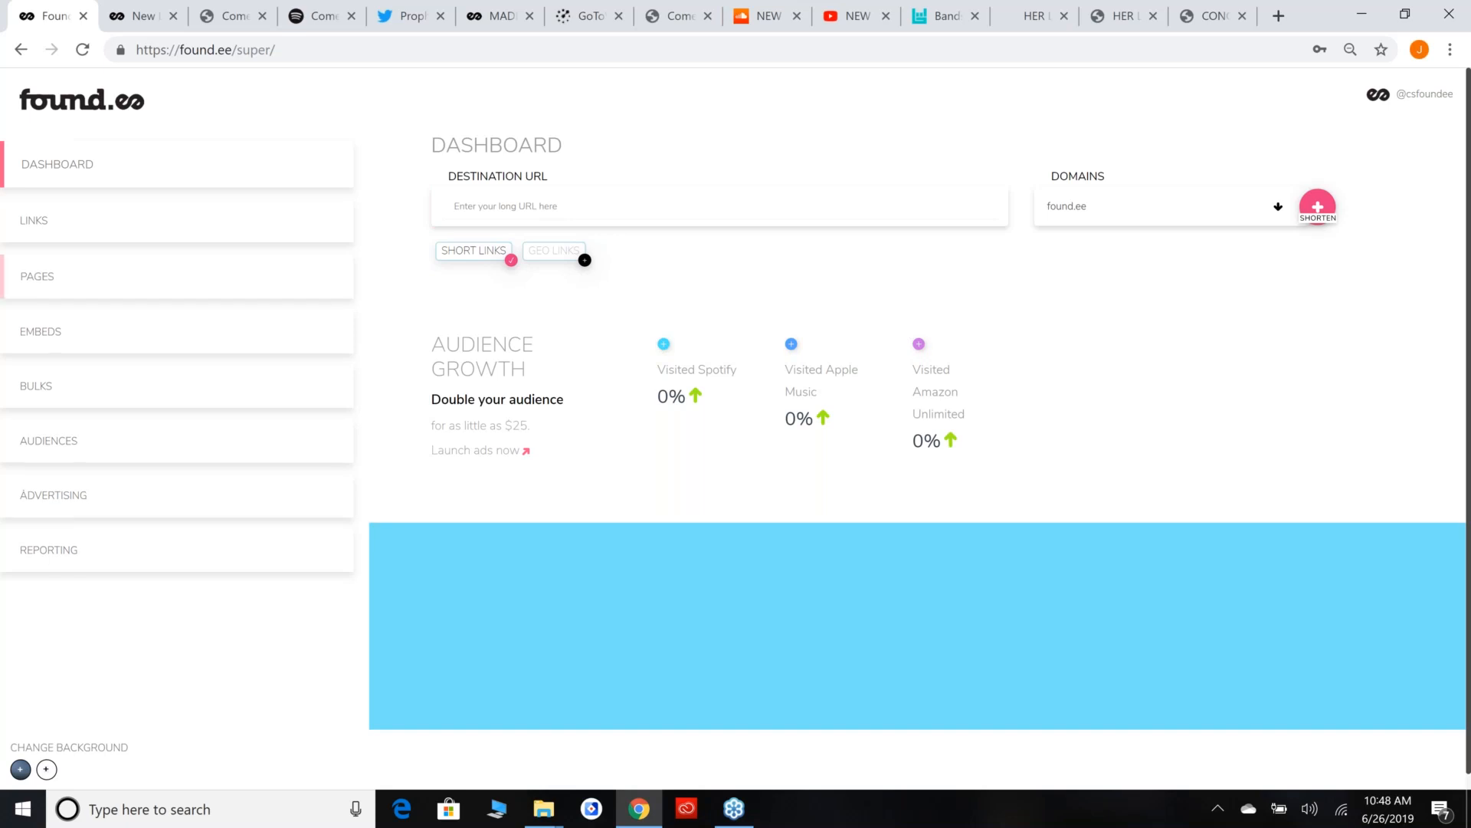
pyautogui.click(180, 490)
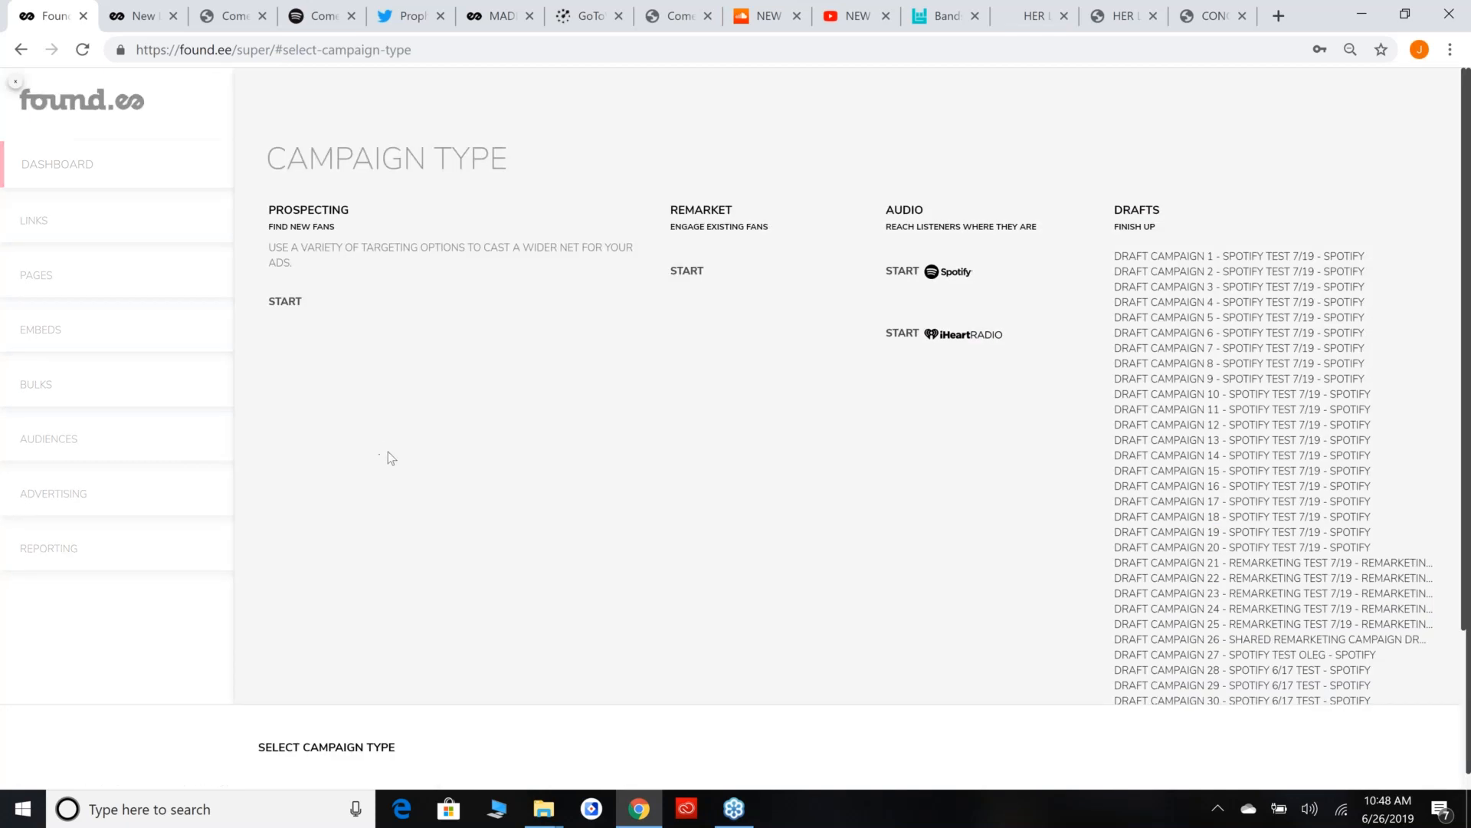
pyautogui.moveTo(357, 290)
pyautogui.click(360, 297)
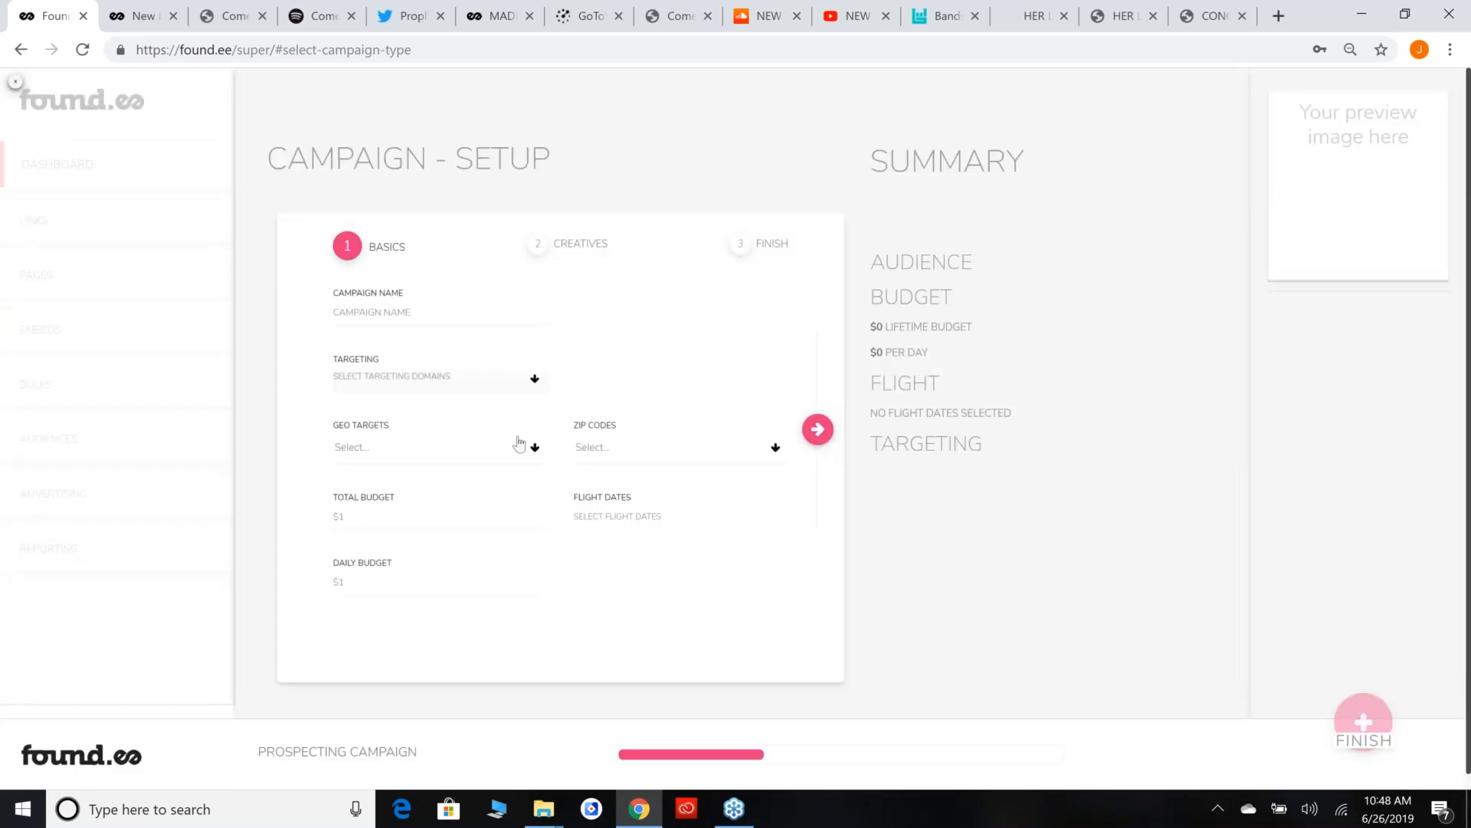
pyautogui.click(475, 314)
pyautogui.write('PROSPECTING - NE')
pyautogui.press('BackSpace')
pyautogui.write('L')
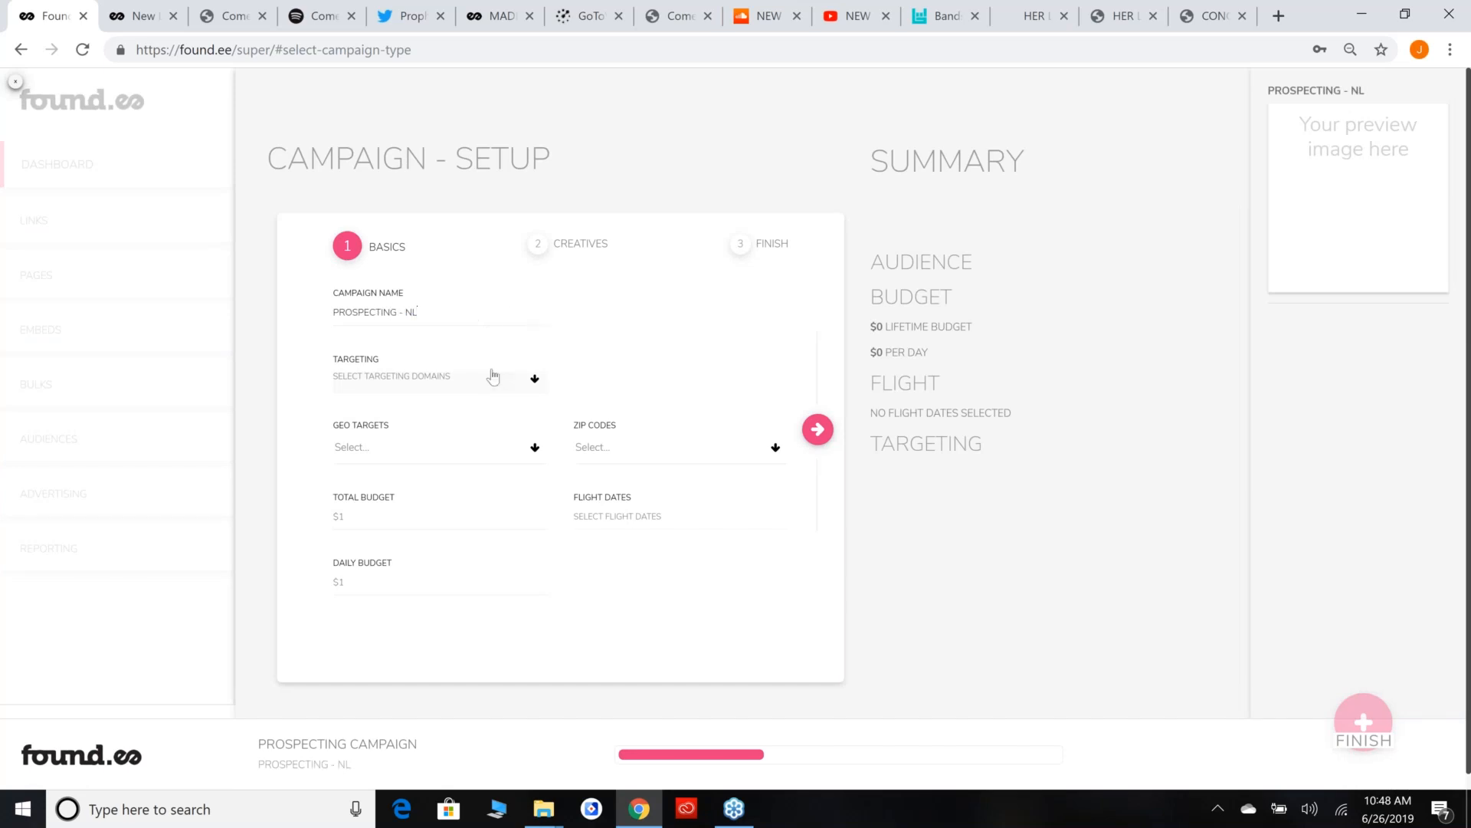
# Add United States as the prospecting campaign's geo target.
pyautogui.click(541, 452)
pyautogui.write('u')
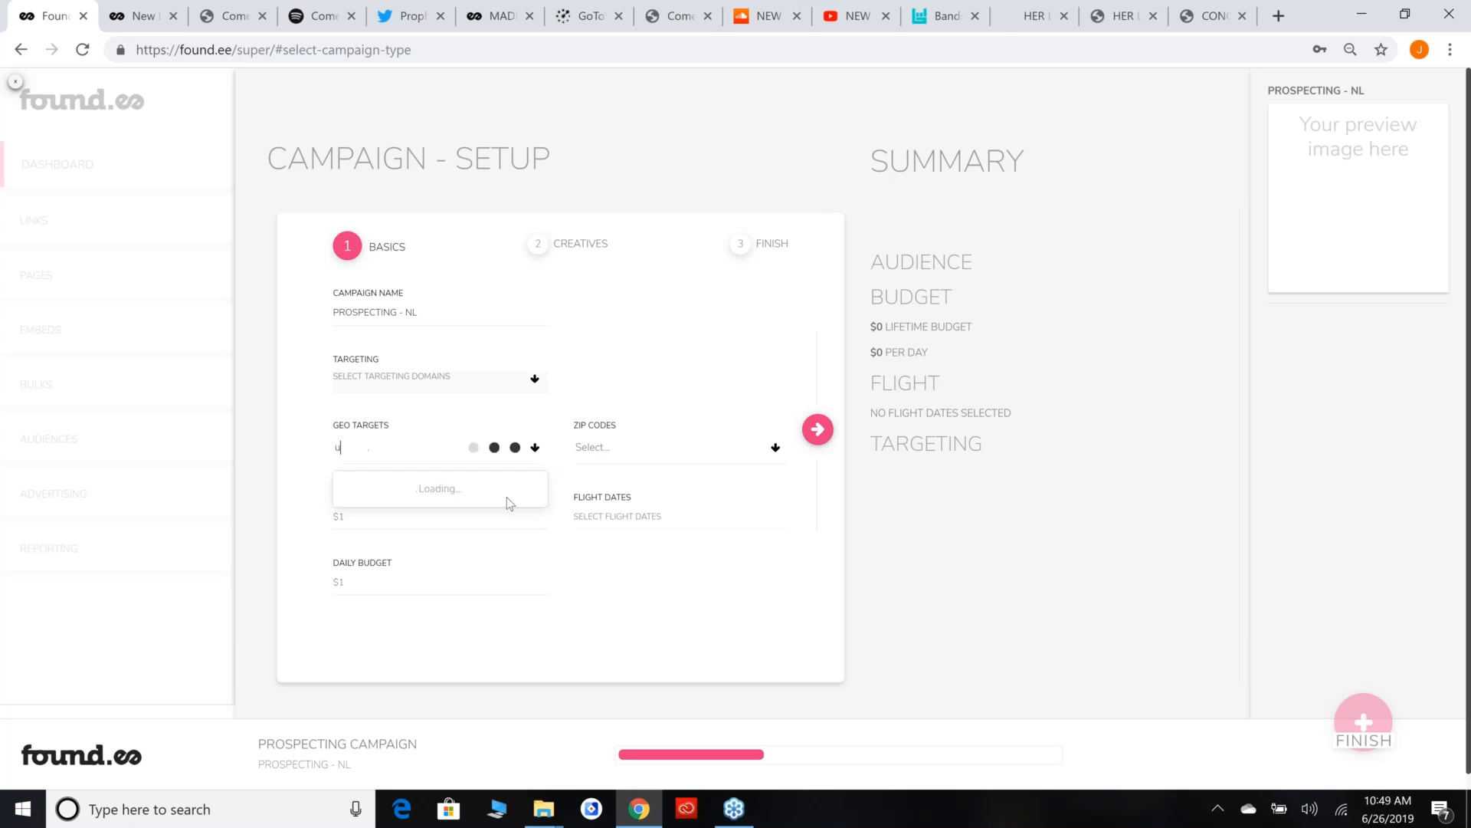
pyautogui.write('nited state')
pyautogui.click(504, 491)
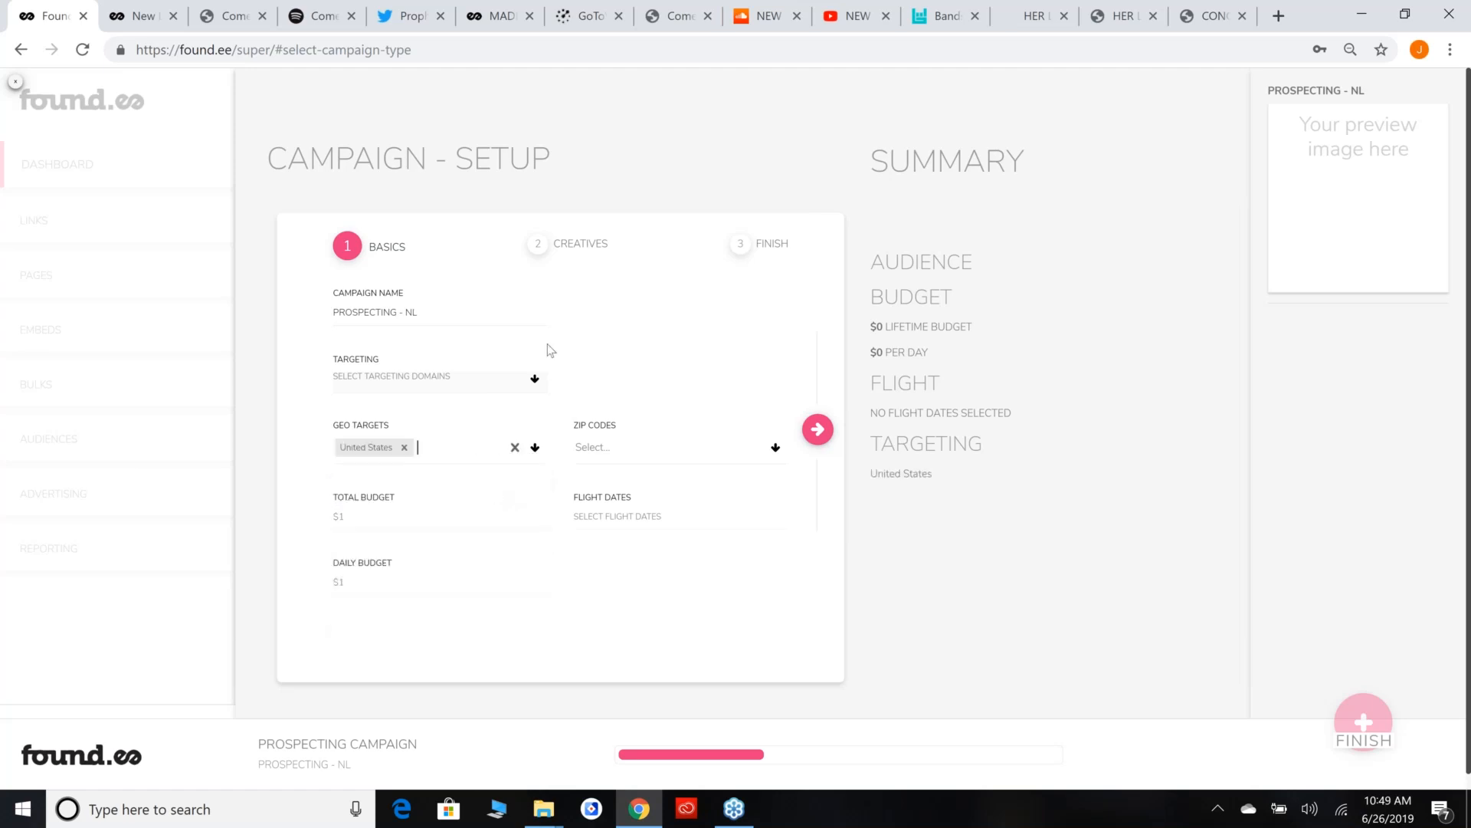
# Choose the ROCK - PREMIUM targeting list and look through the domains it contains.
pyautogui.click(530, 384)
pyautogui.scroll(-3, 470, 461)
pyautogui.scroll(-5, 470, 462)
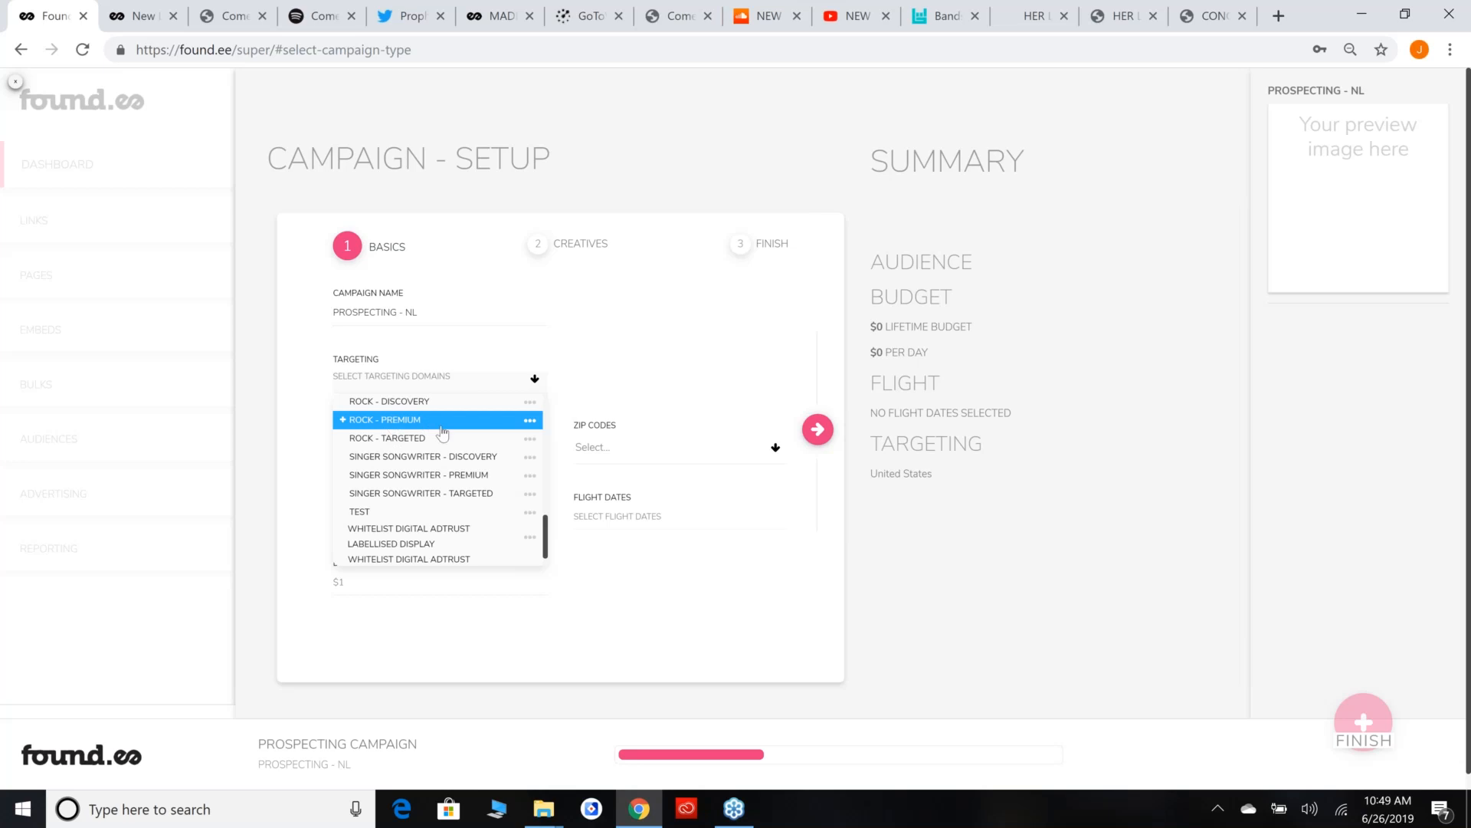
pyautogui.scroll(3, 393, 424)
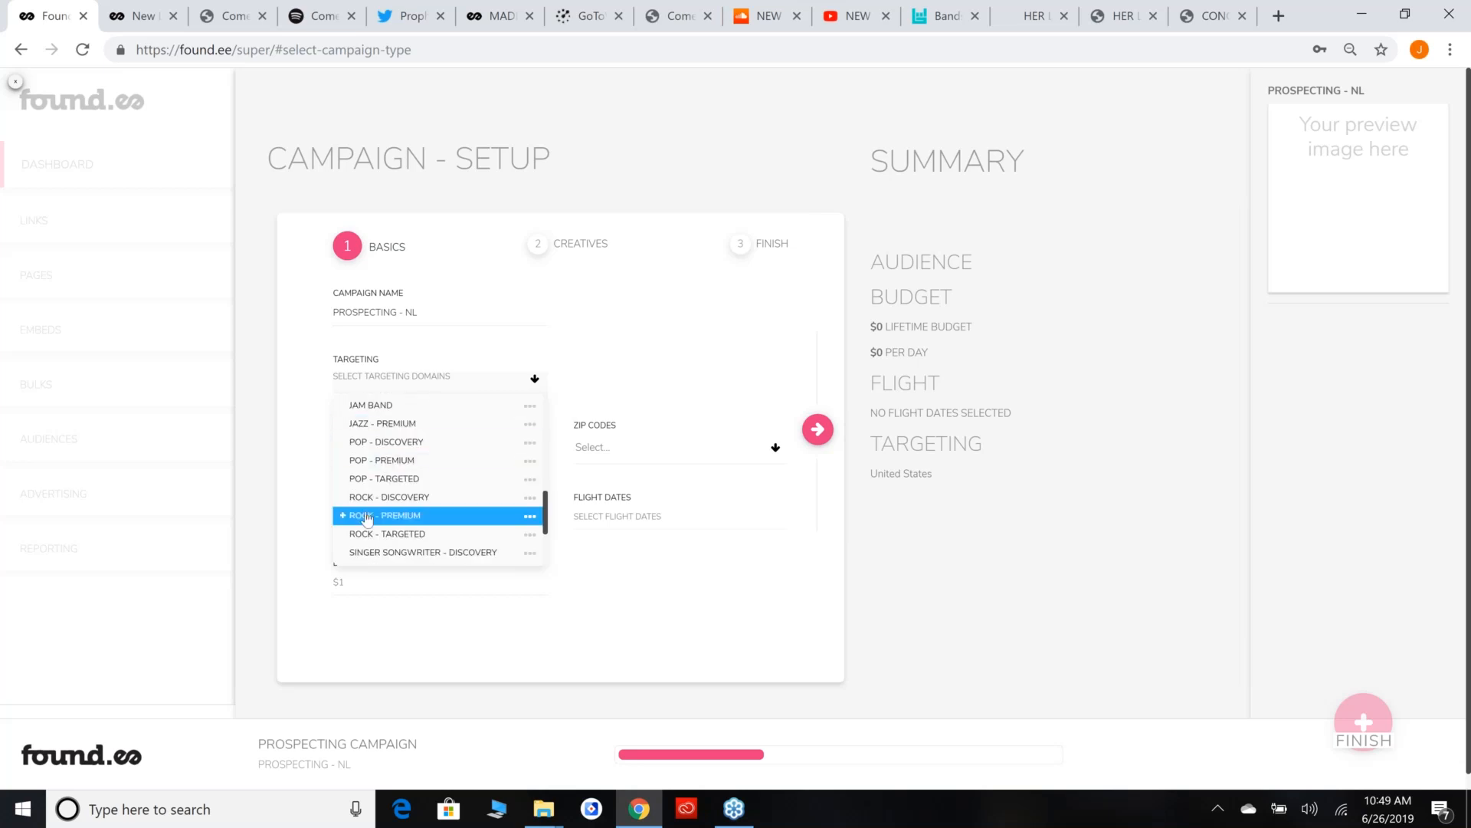
pyautogui.click(531, 517)
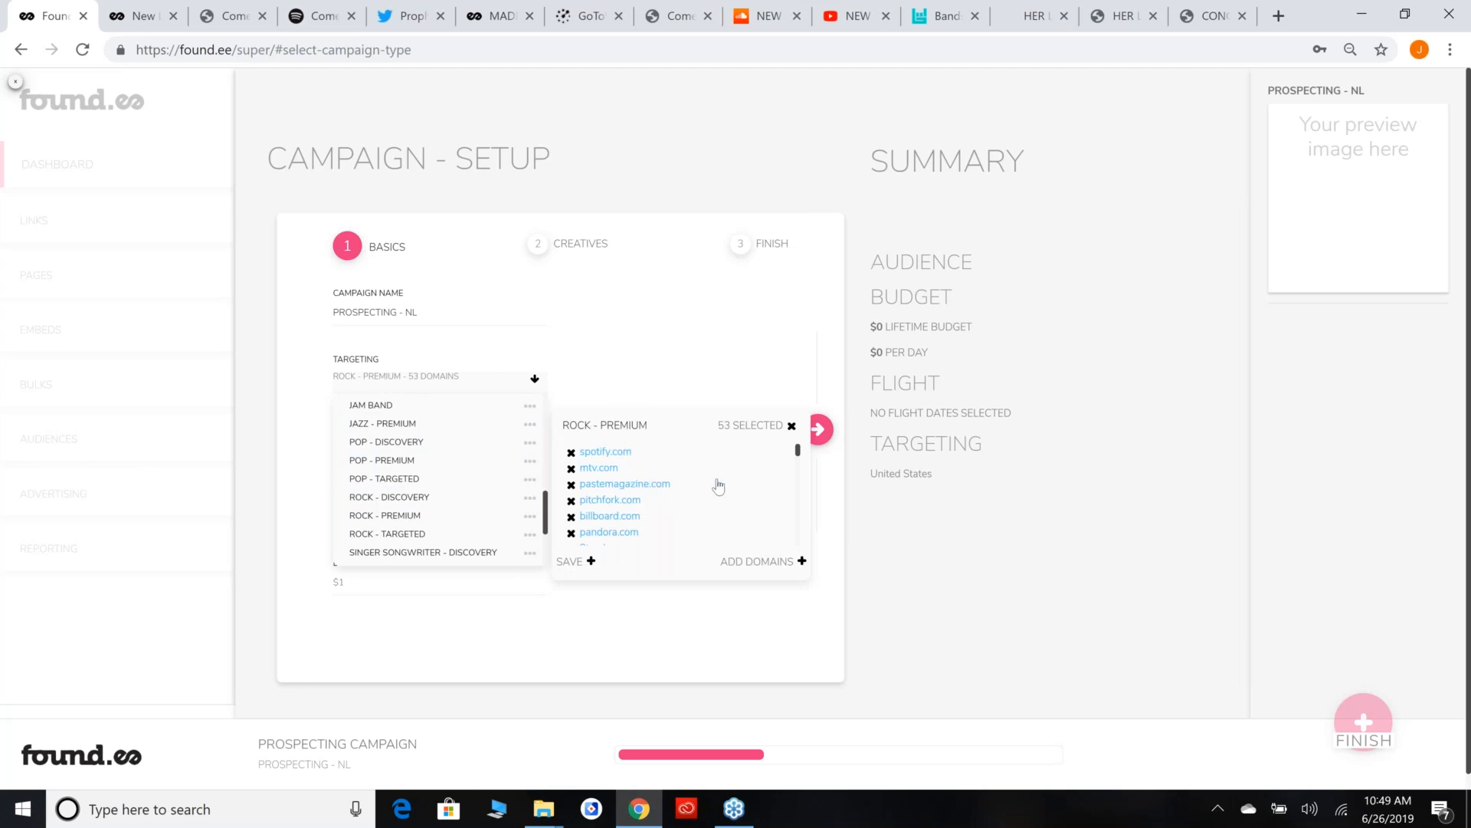
pyautogui.keyDown('ctrl'); pyautogui.scroll(3, 718, 485); pyautogui.keyUp('ctrl')
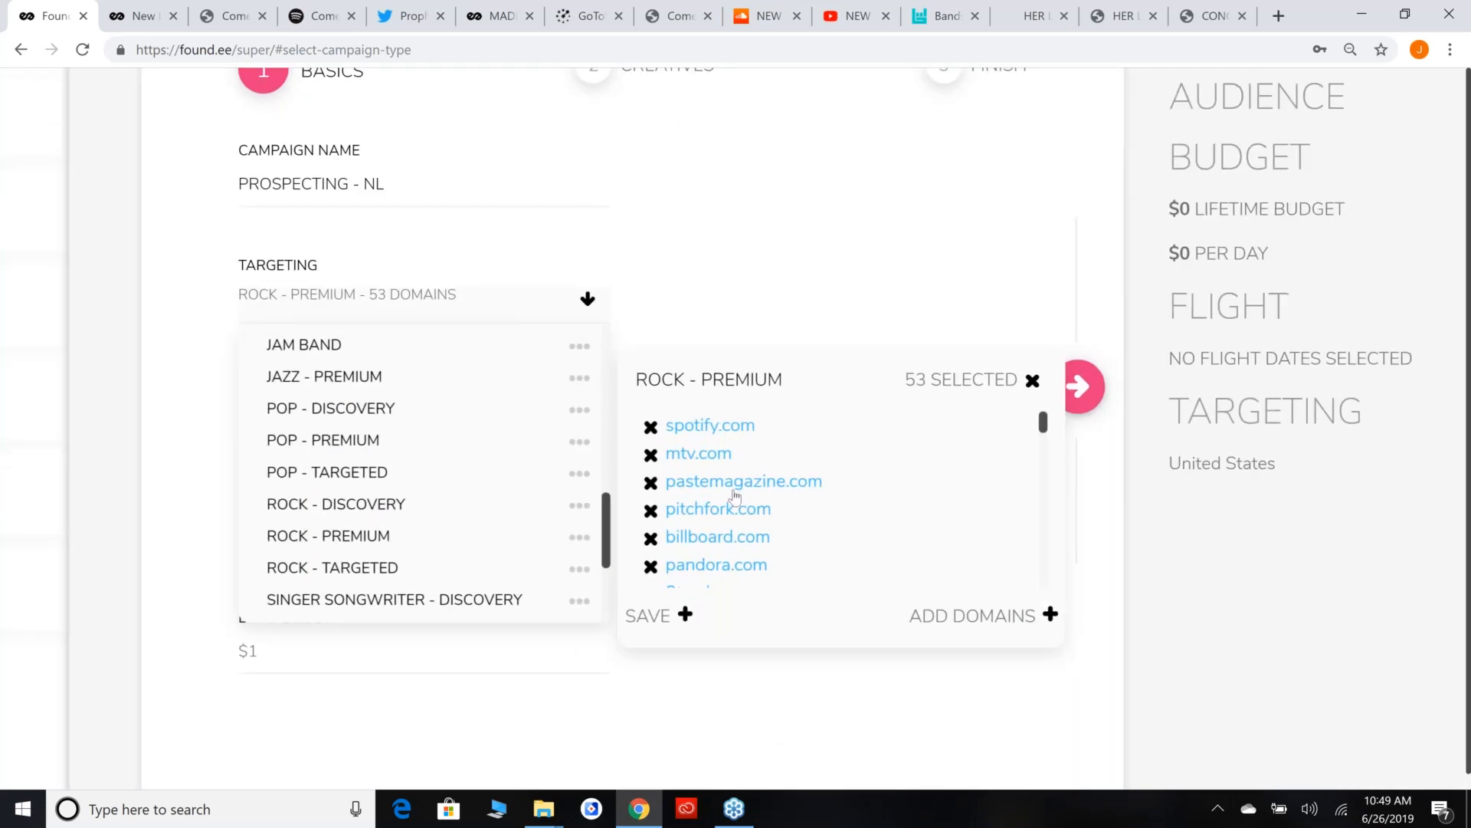
pyautogui.scroll(-1, 735, 498)
pyautogui.scroll(-4, 759, 514)
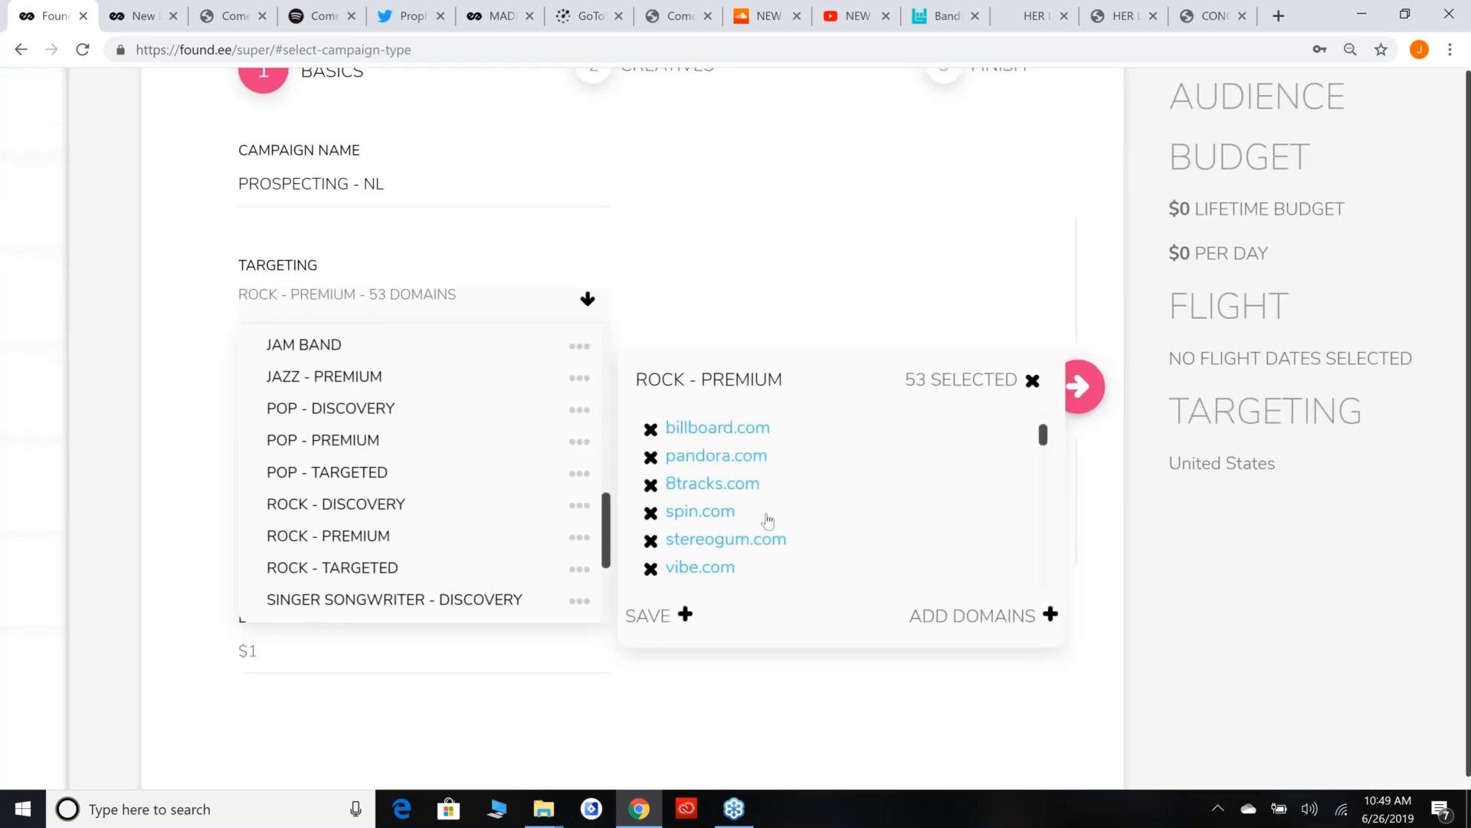
pyautogui.scroll(-3, 778, 531)
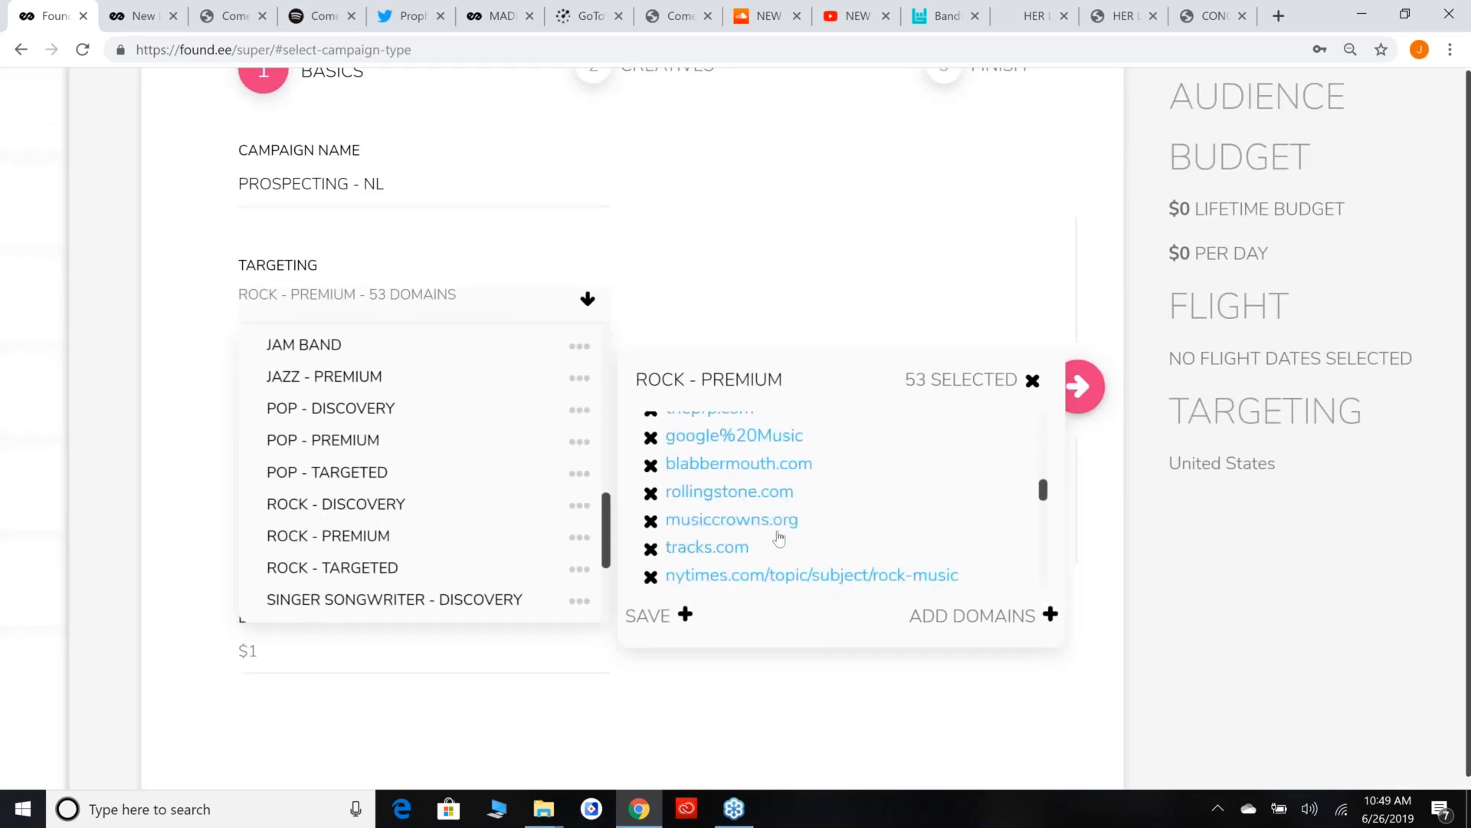
pyautogui.scroll(5, 775, 531)
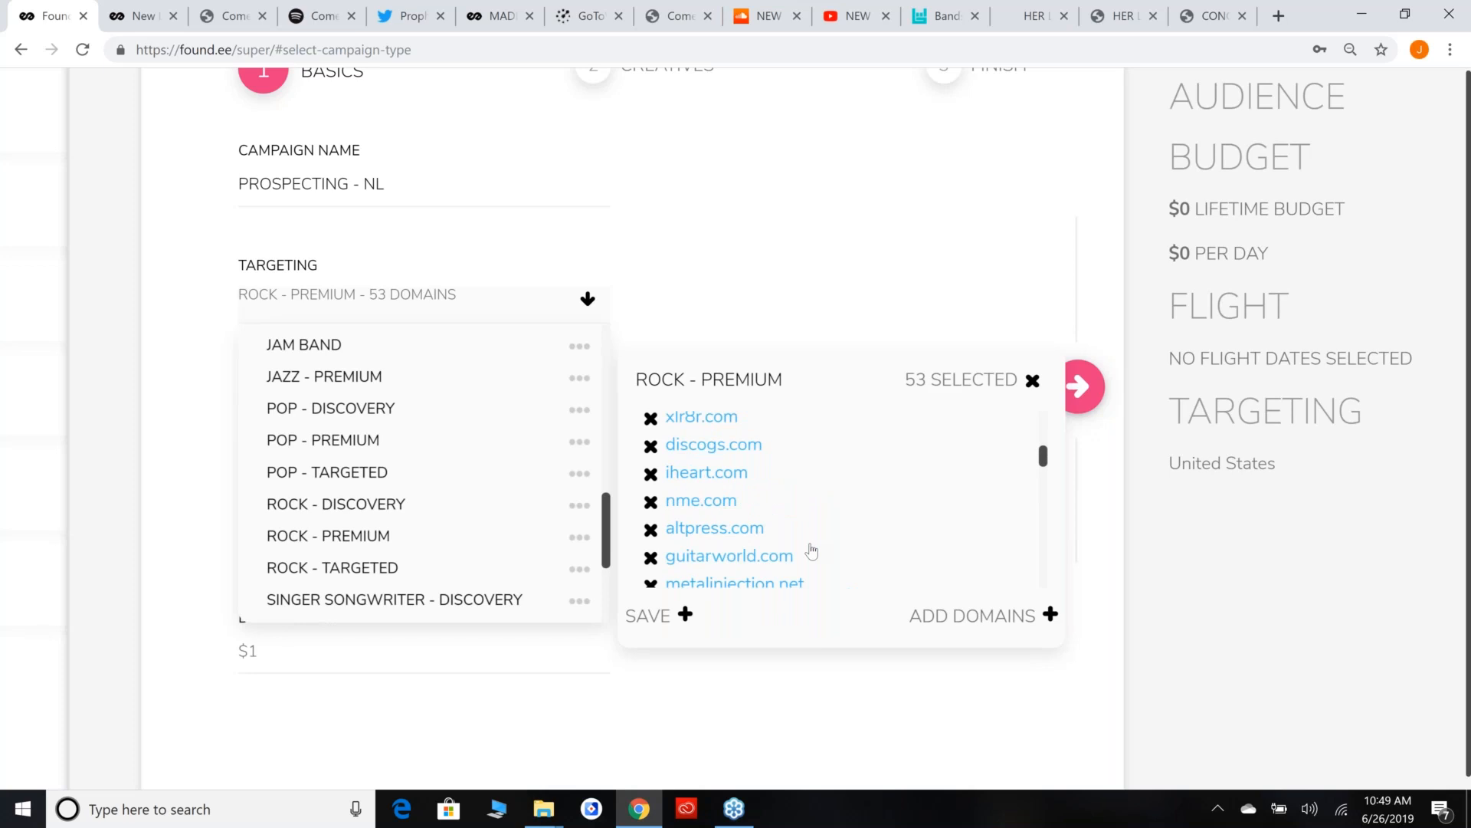
# Look over the remaining ROCK - PREMIUM domains and apply the list as the campaign's targeting.
pyautogui.keyDown('ctrl'); pyautogui.scroll(-4, 812, 550); pyautogui.keyUp('ctrl')
pyautogui.scroll(3, 624, 506)
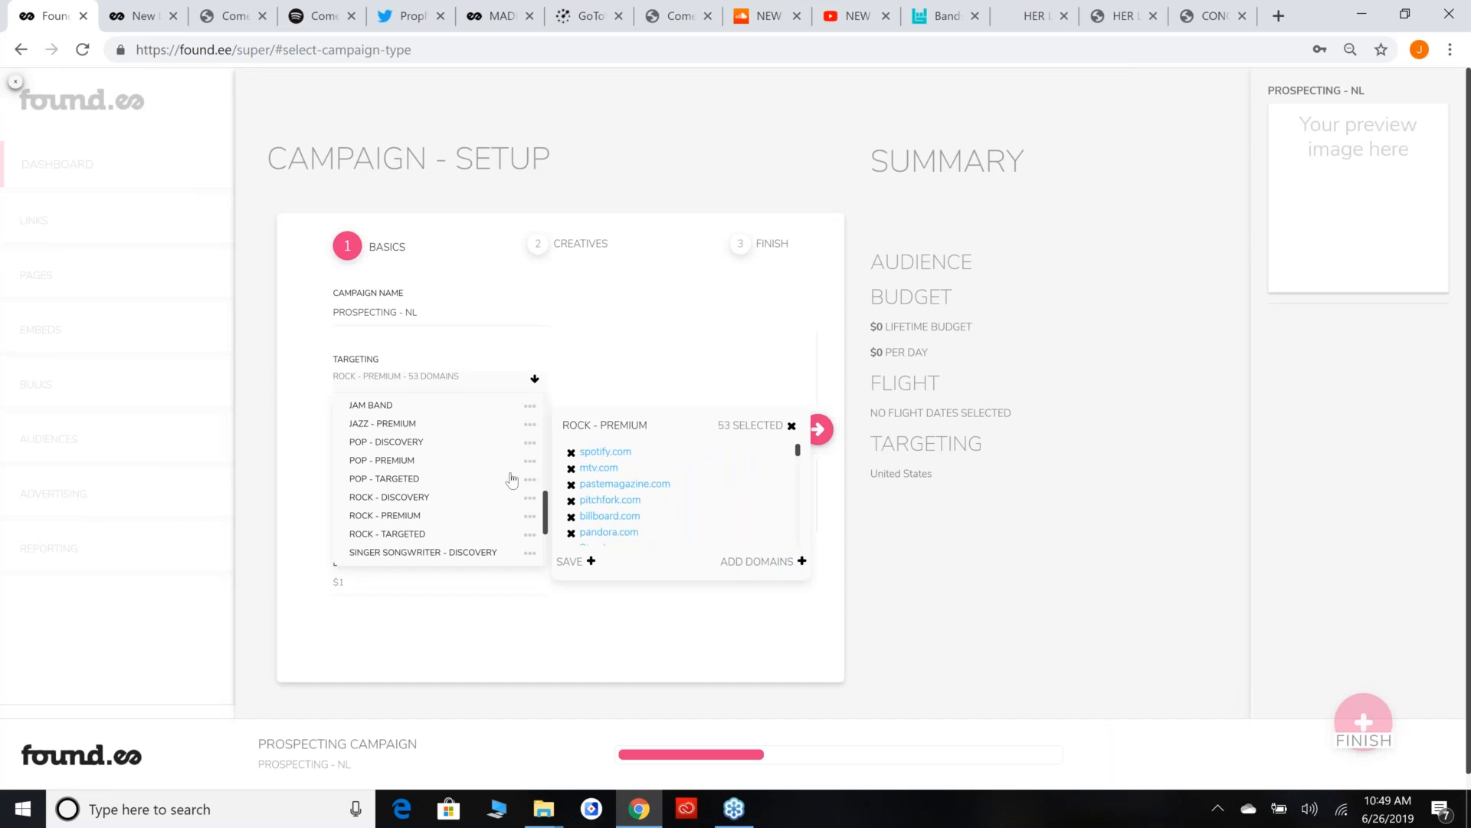
pyautogui.click(470, 519)
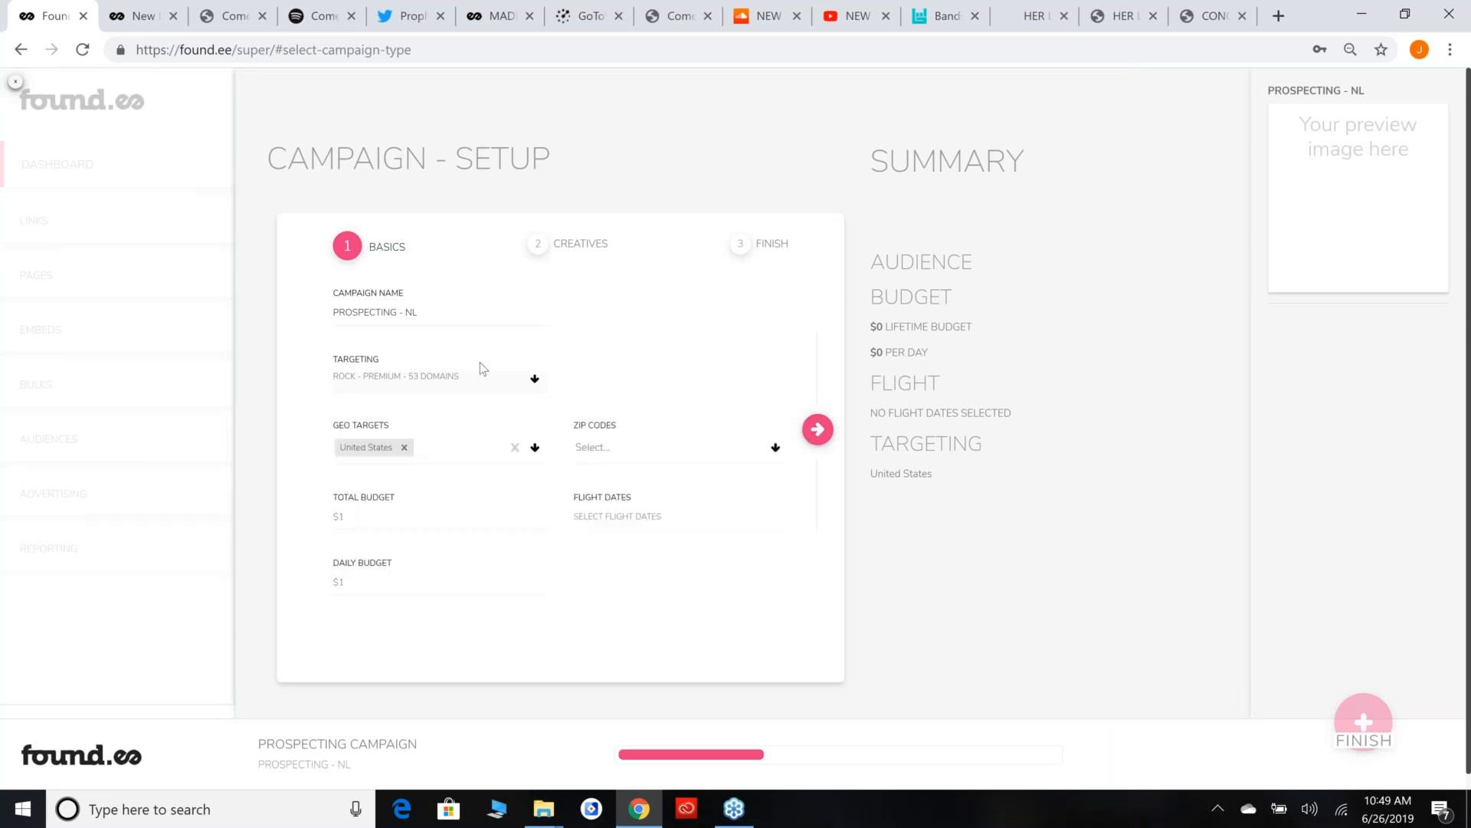
# Set the campaign's total budget to $50 and its flight dates to 06/26/2019 - 07/12/2019.
pyautogui.click(444, 523)
pyautogui.write('50')
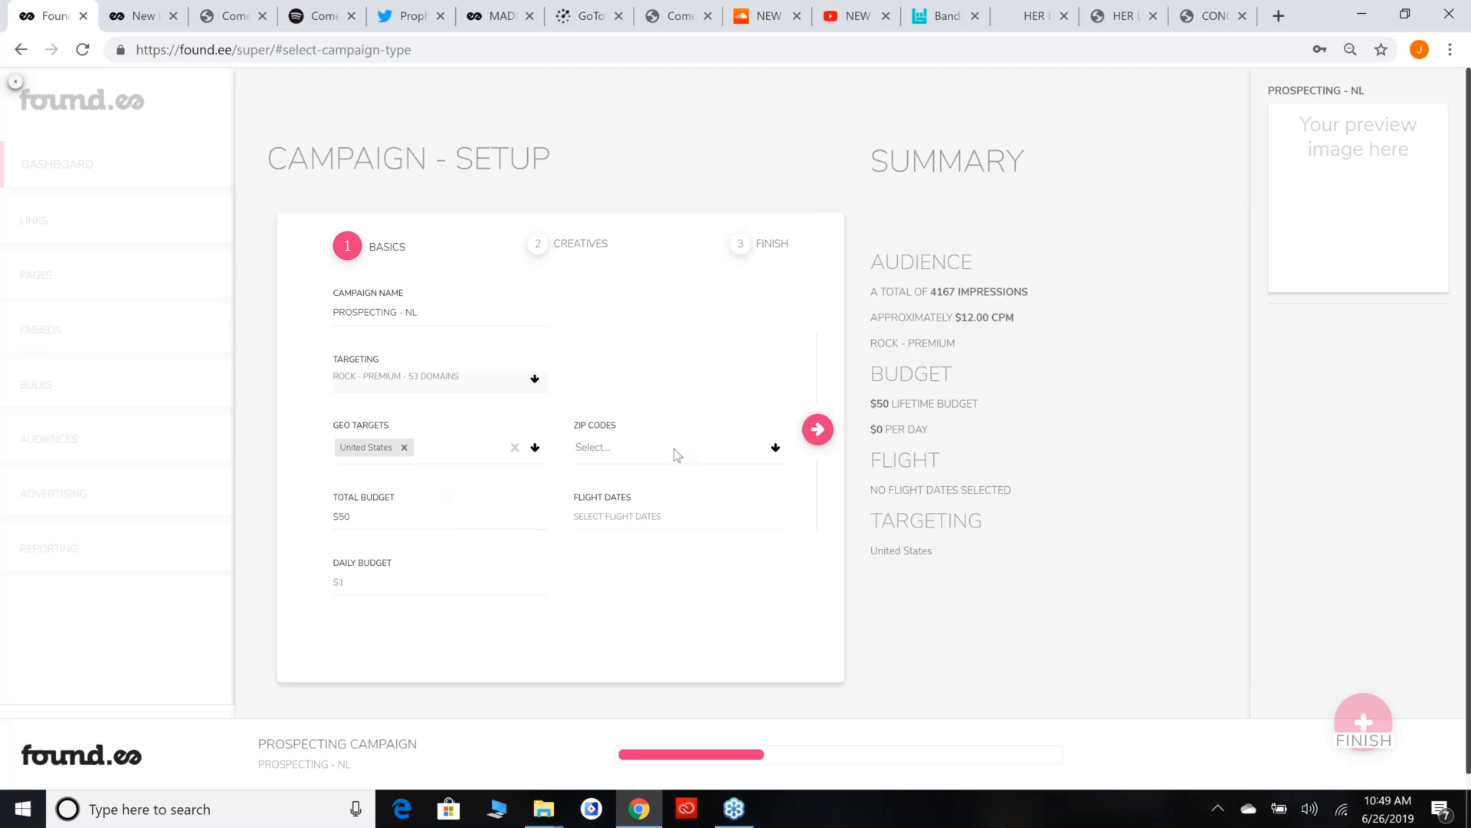
pyautogui.click(643, 516)
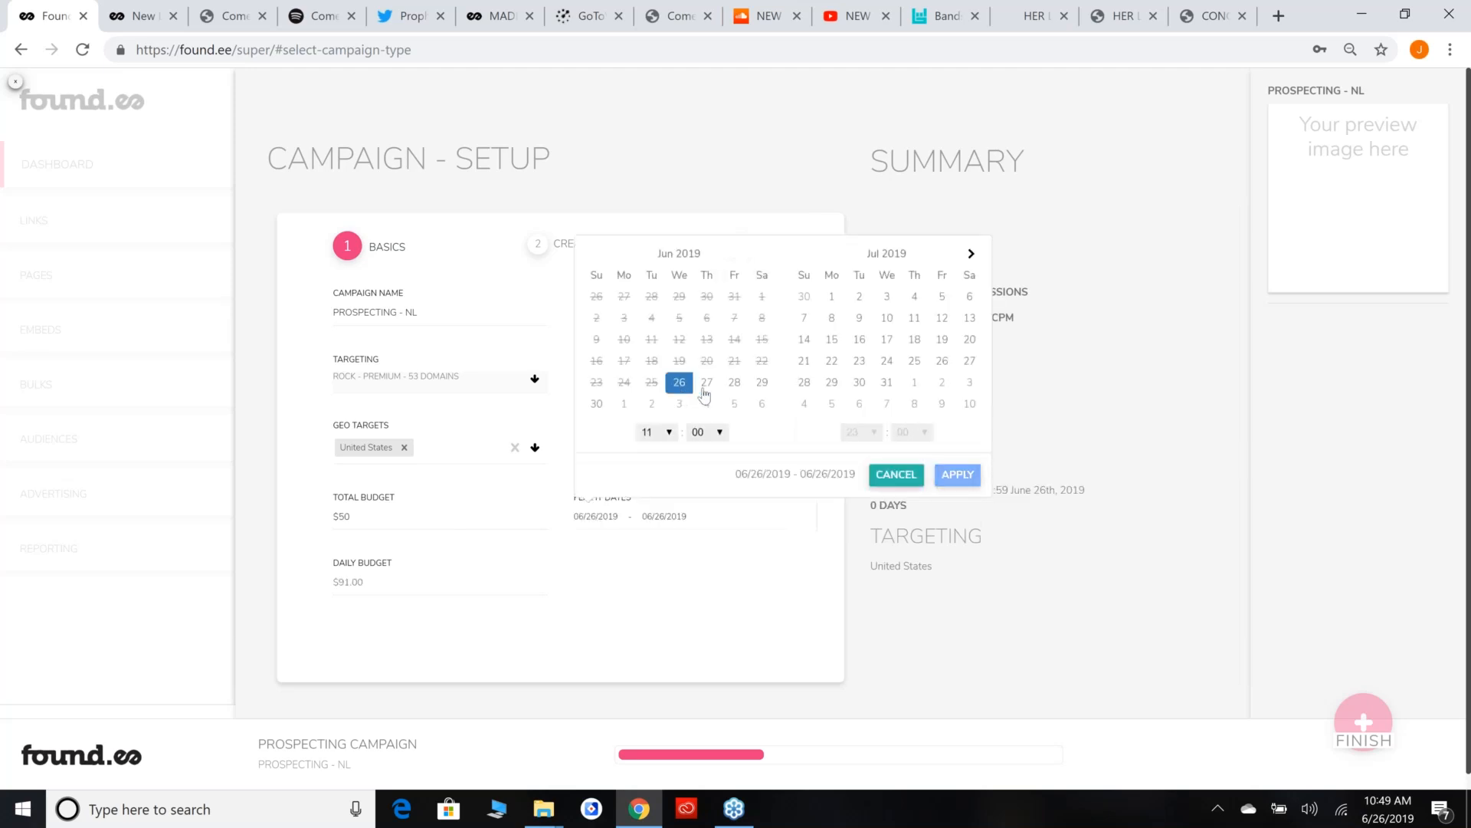
pyautogui.click(947, 327)
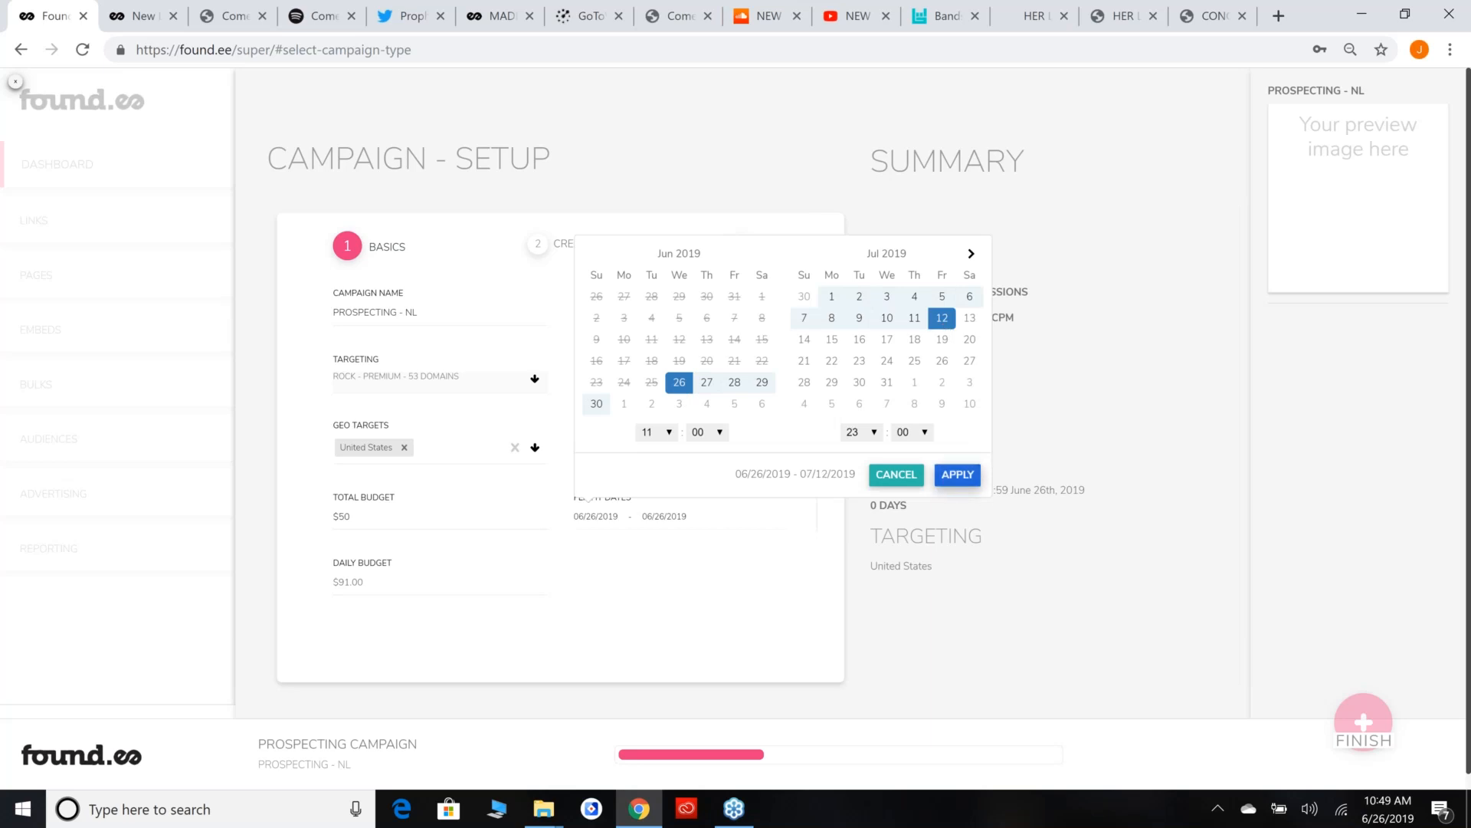
pyautogui.click(957, 476)
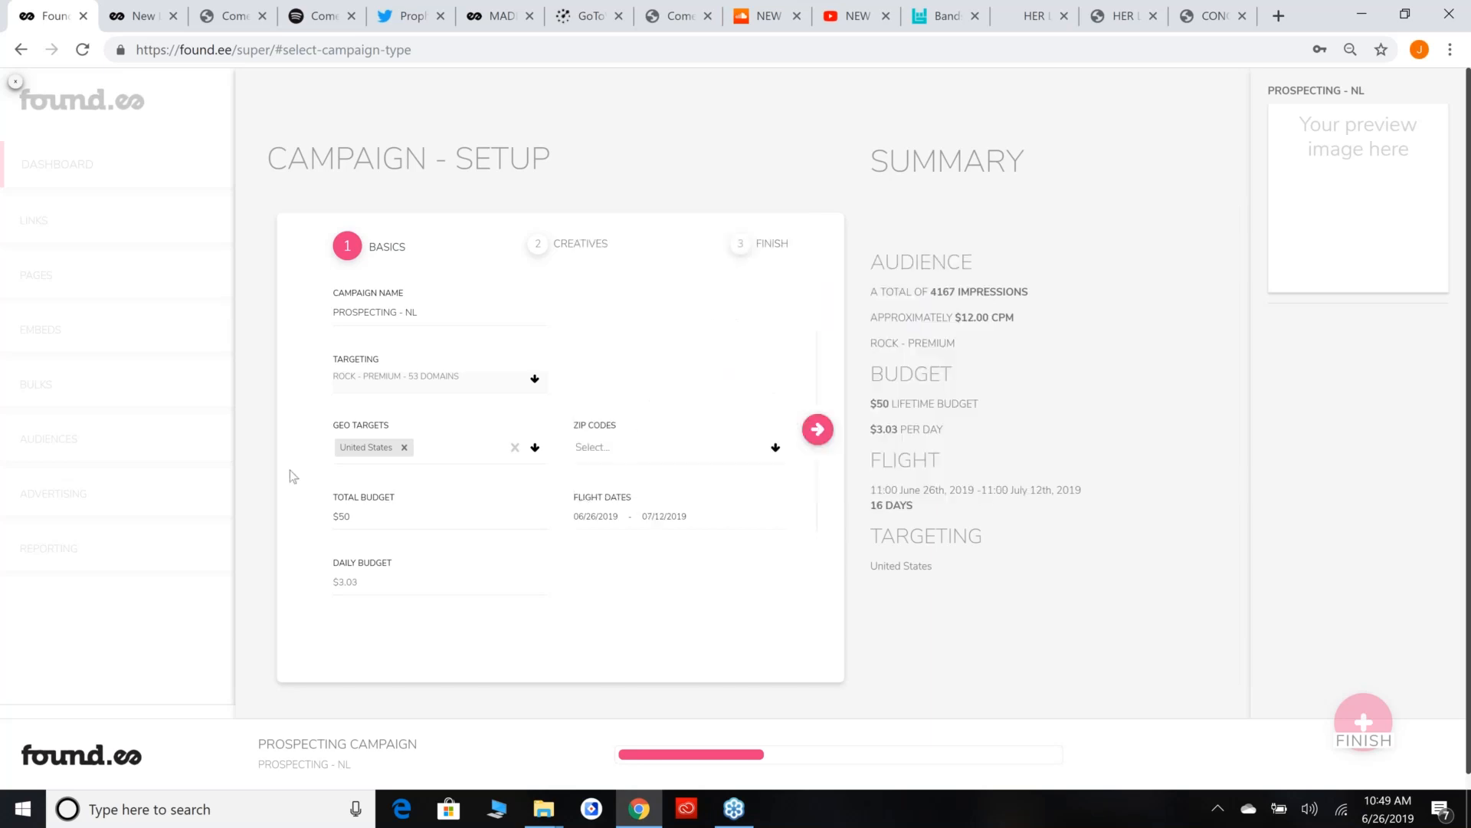
# Upload the newlanguage728x90 and newlanguage_300x250 banners as the campaign's creatives.
pyautogui.click(826, 432)
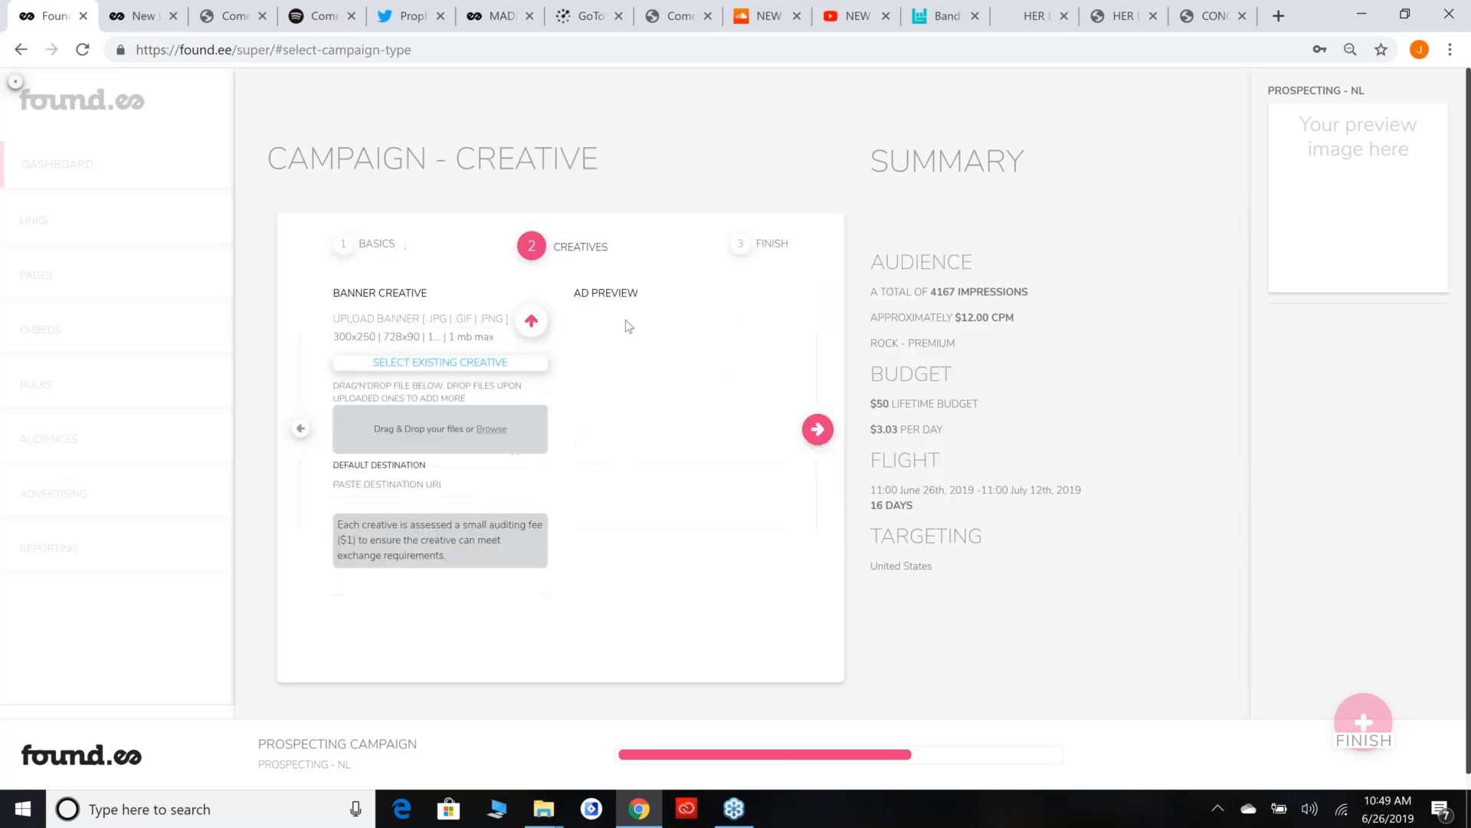
pyautogui.click(433, 377)
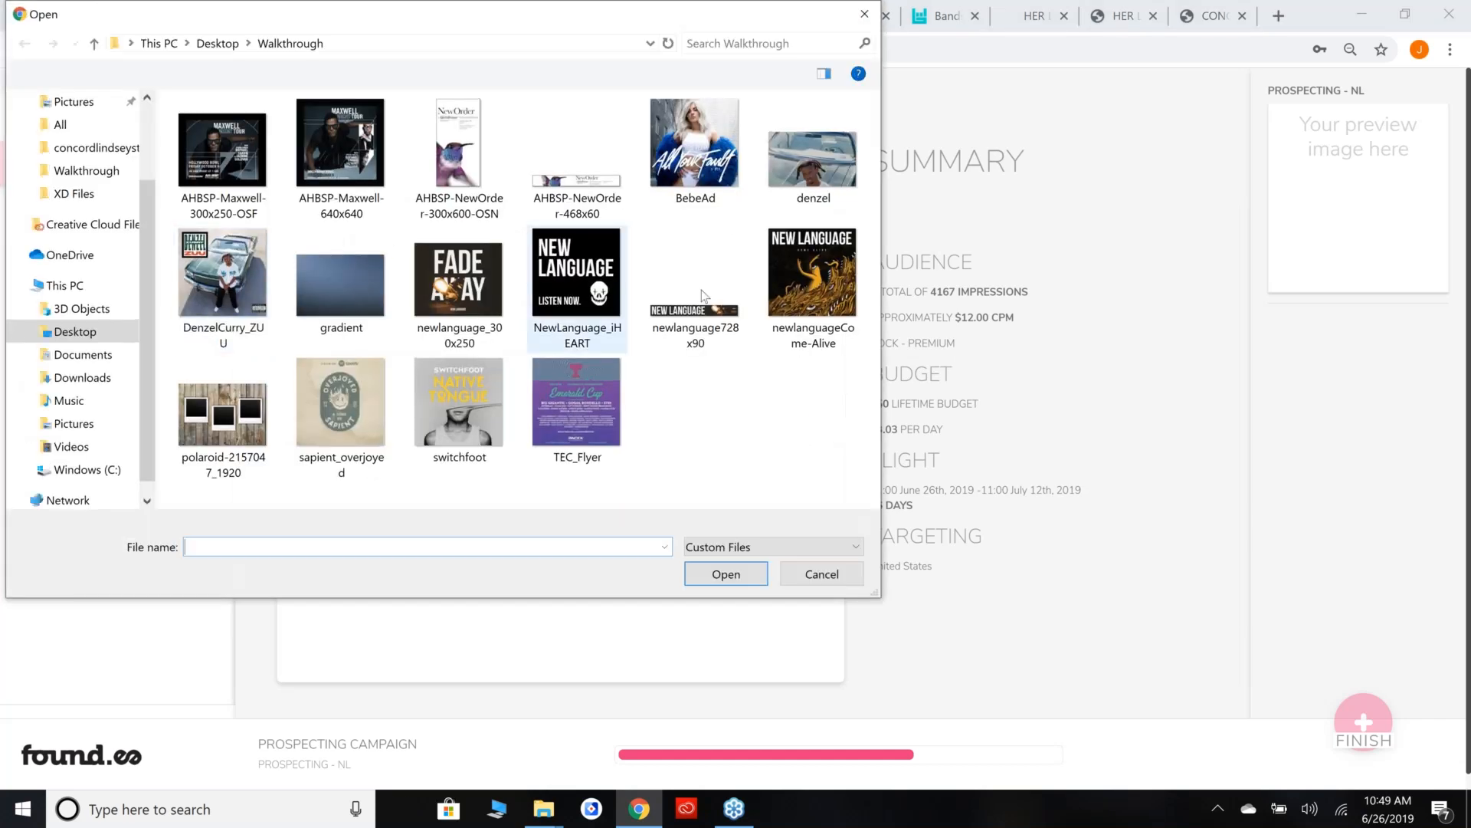
pyautogui.doubleClick(709, 326)
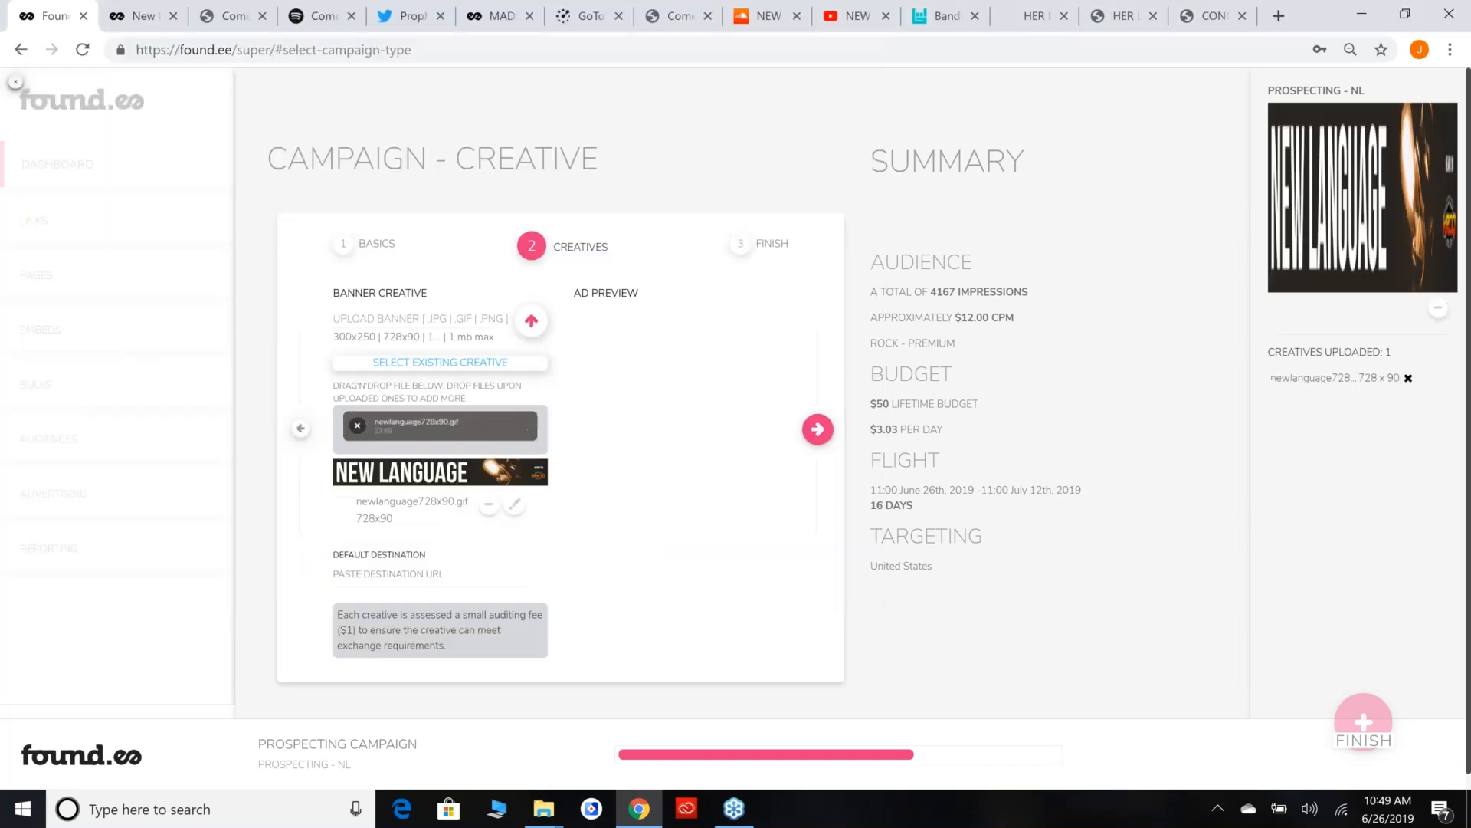
pyautogui.click(531, 320)
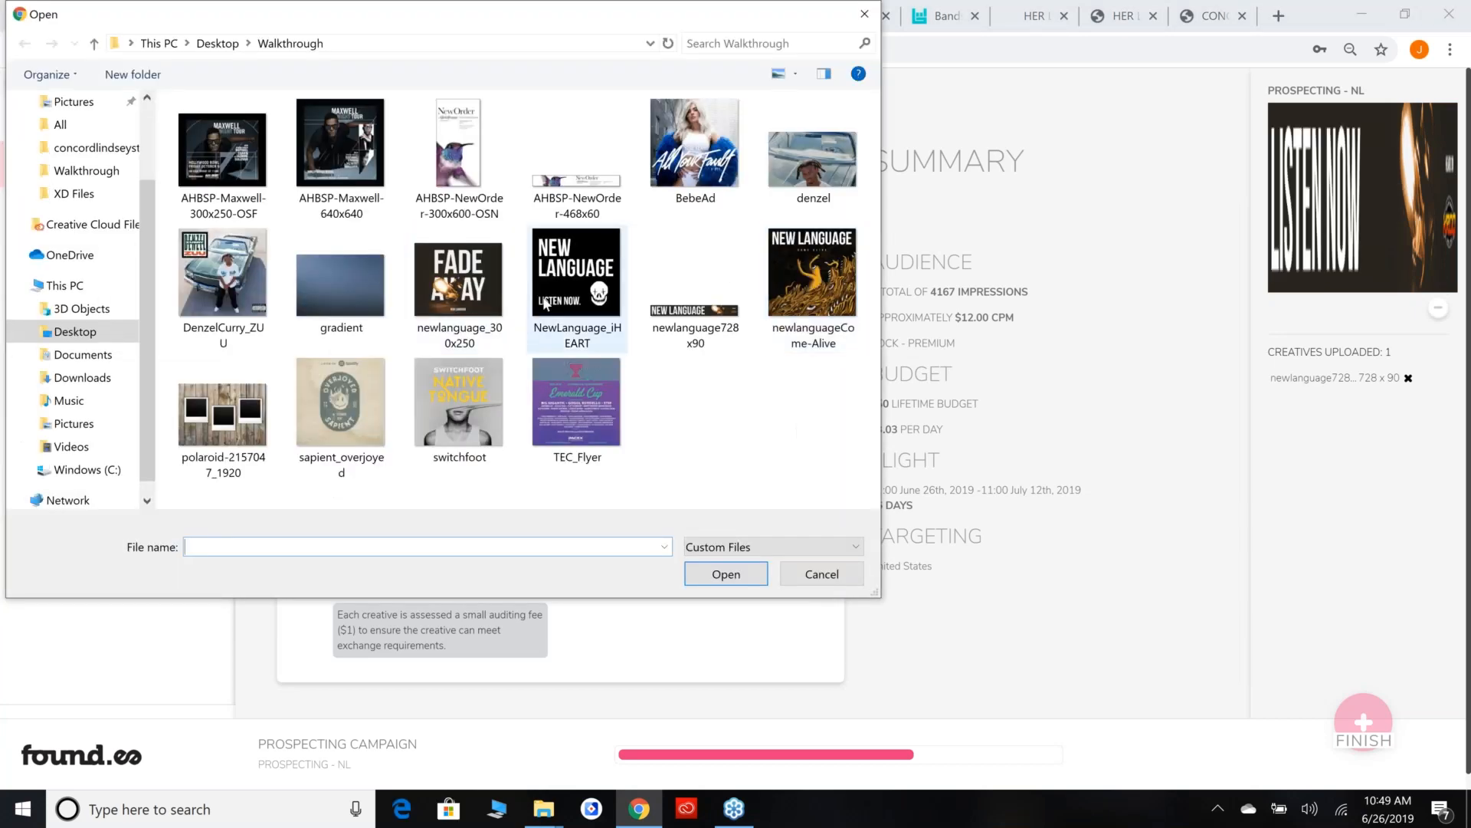
pyautogui.click(487, 295)
pyautogui.doubleClick(487, 294)
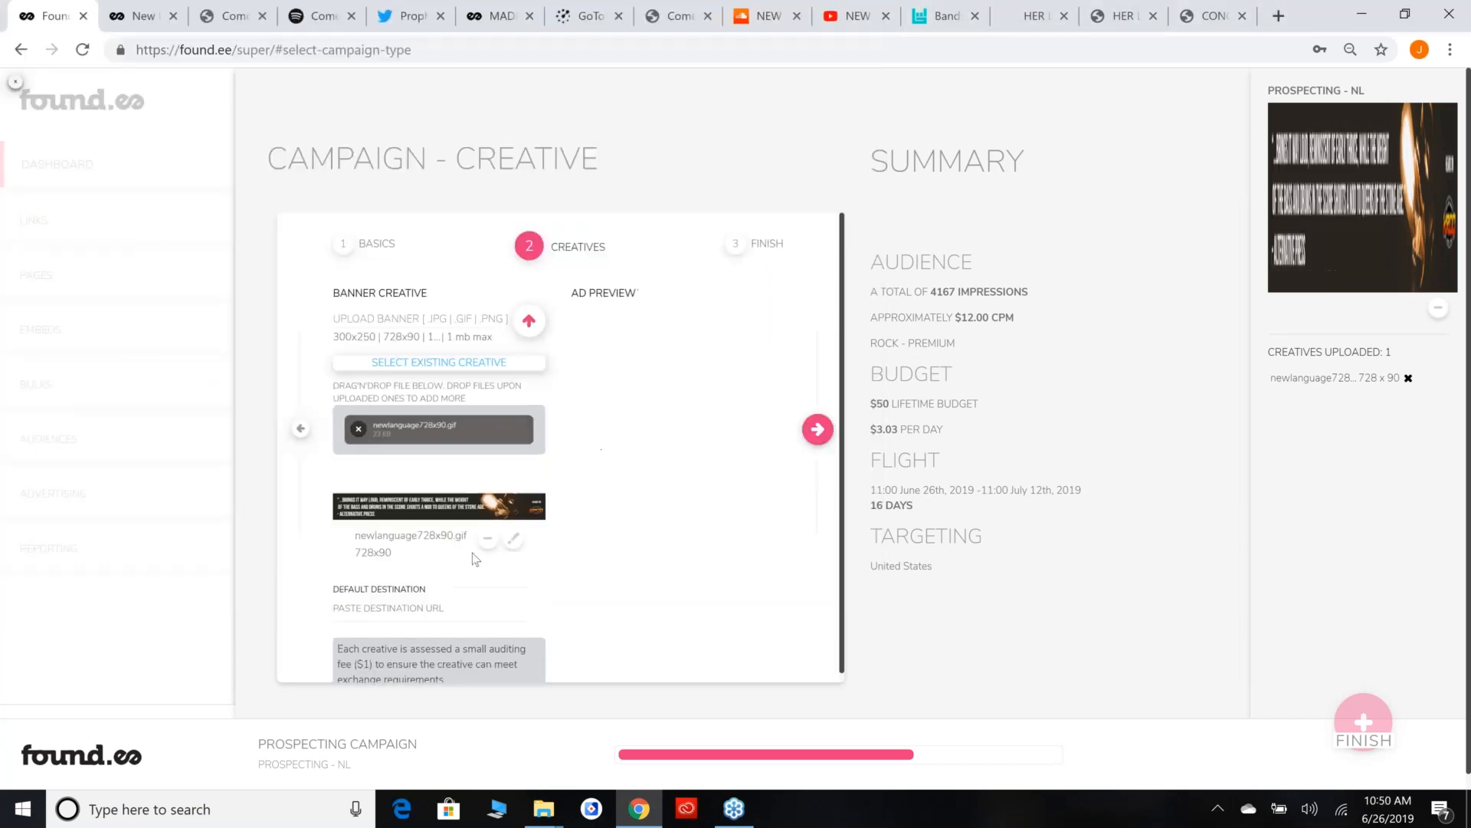
pyautogui.click(383, 600)
pyautogui.write('https://found.ee/4RXJ')
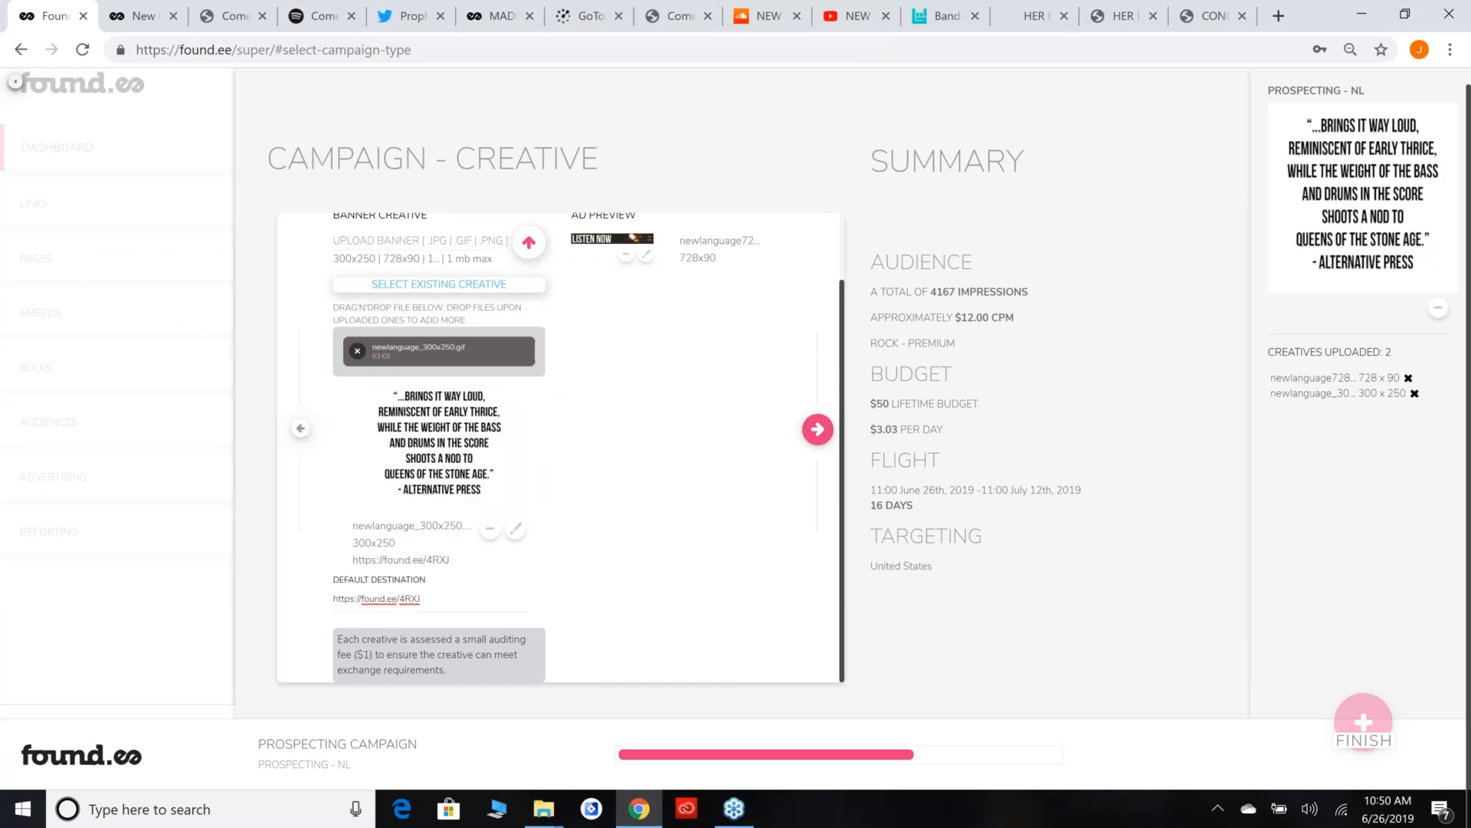
pyautogui.scroll(1, 522, 578)
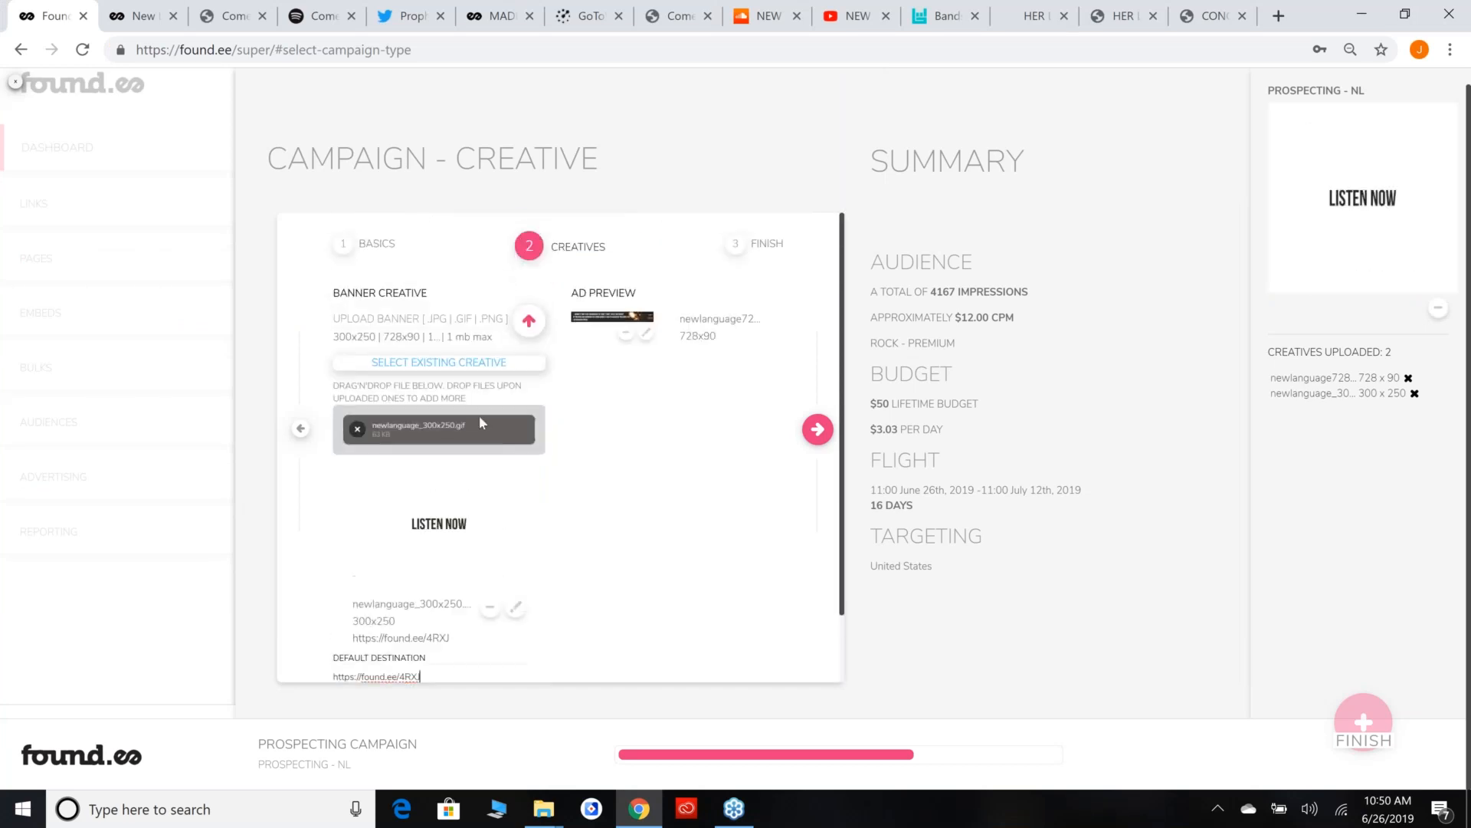
pyautogui.scroll(-1, 547, 502)
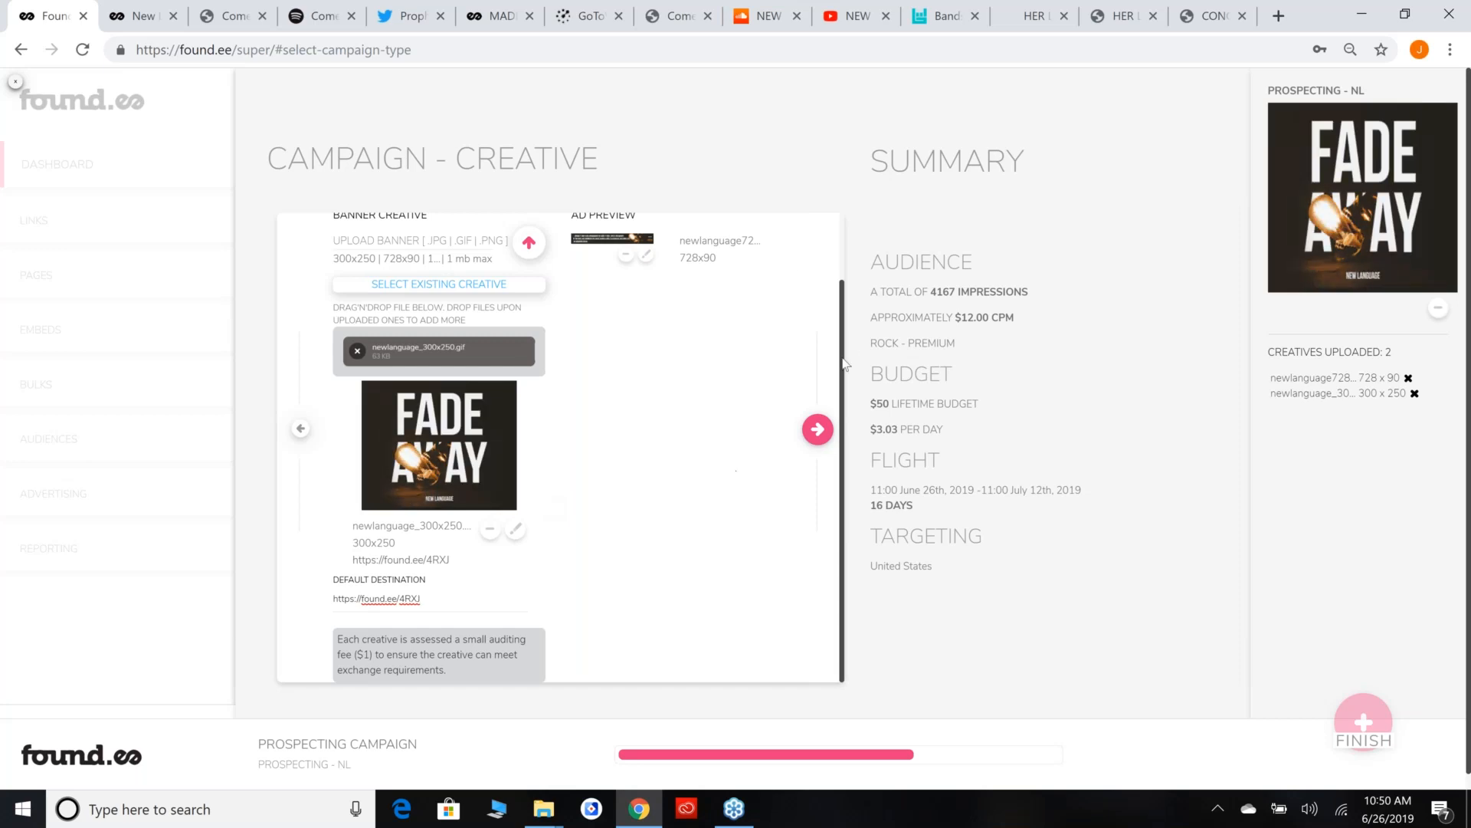
pyautogui.moveTo(872, 163); pyautogui.dragTo(1084, 573)
pyautogui.click(1079, 572)
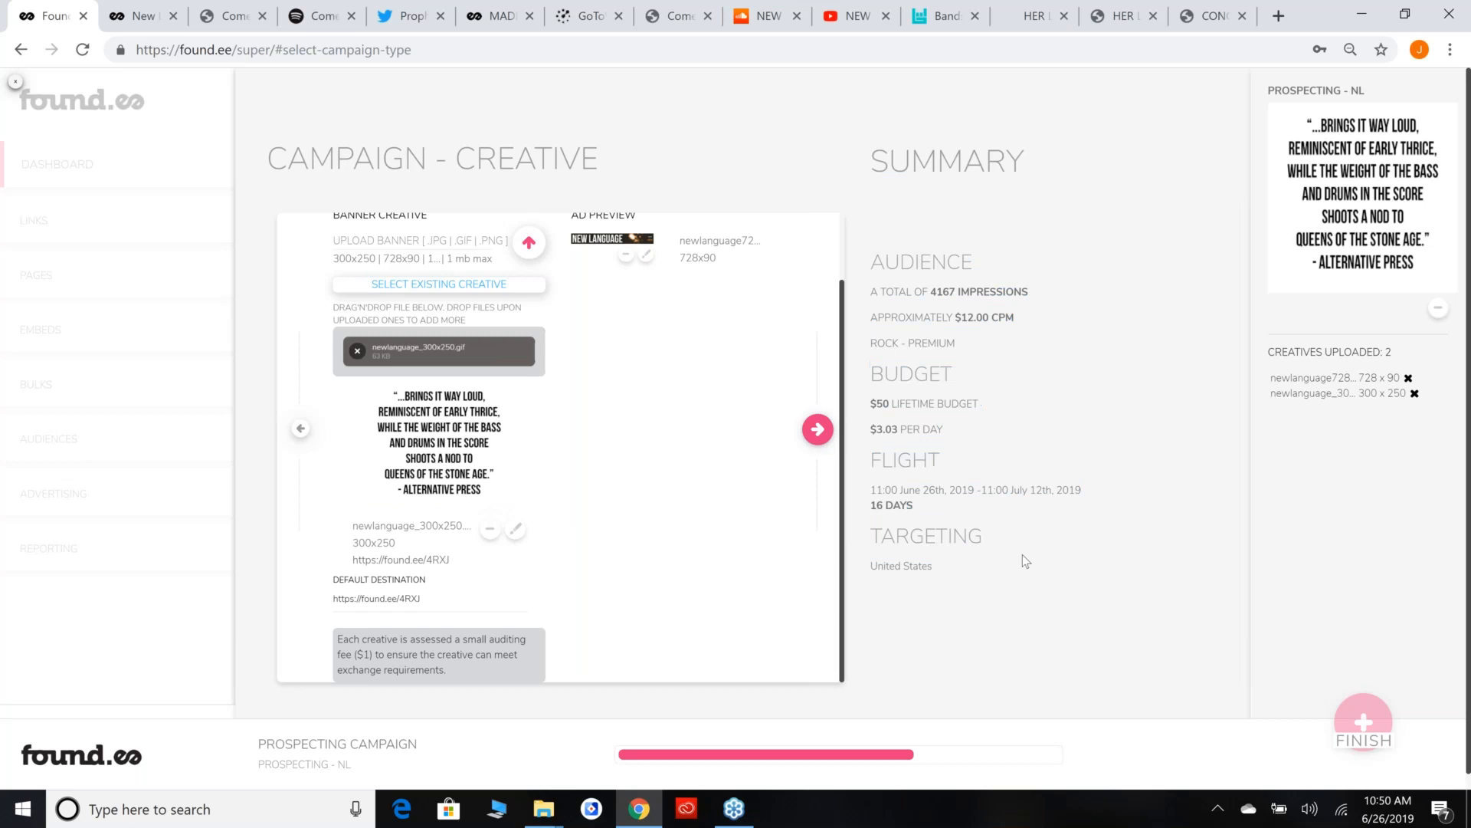
pyautogui.click(816, 429)
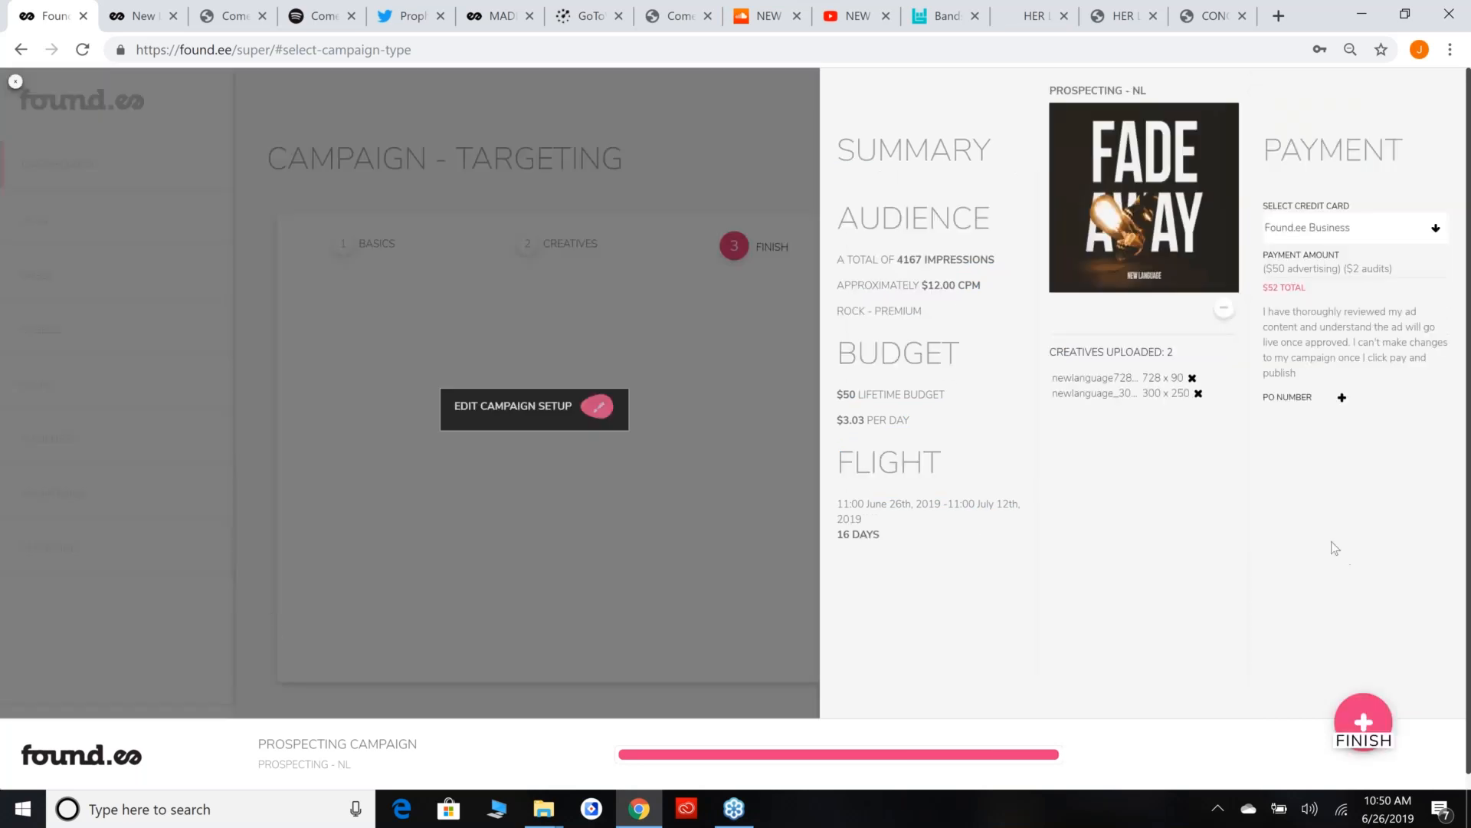
# Enter a sample purchase order number in the payment details and clear the field again.
pyautogui.click(1342, 398)
pyautogui.click(1306, 414)
pyautogui.write('2380dfu')
pyautogui.doubleClick(1306, 414)
pyautogui.press('BackSpace')
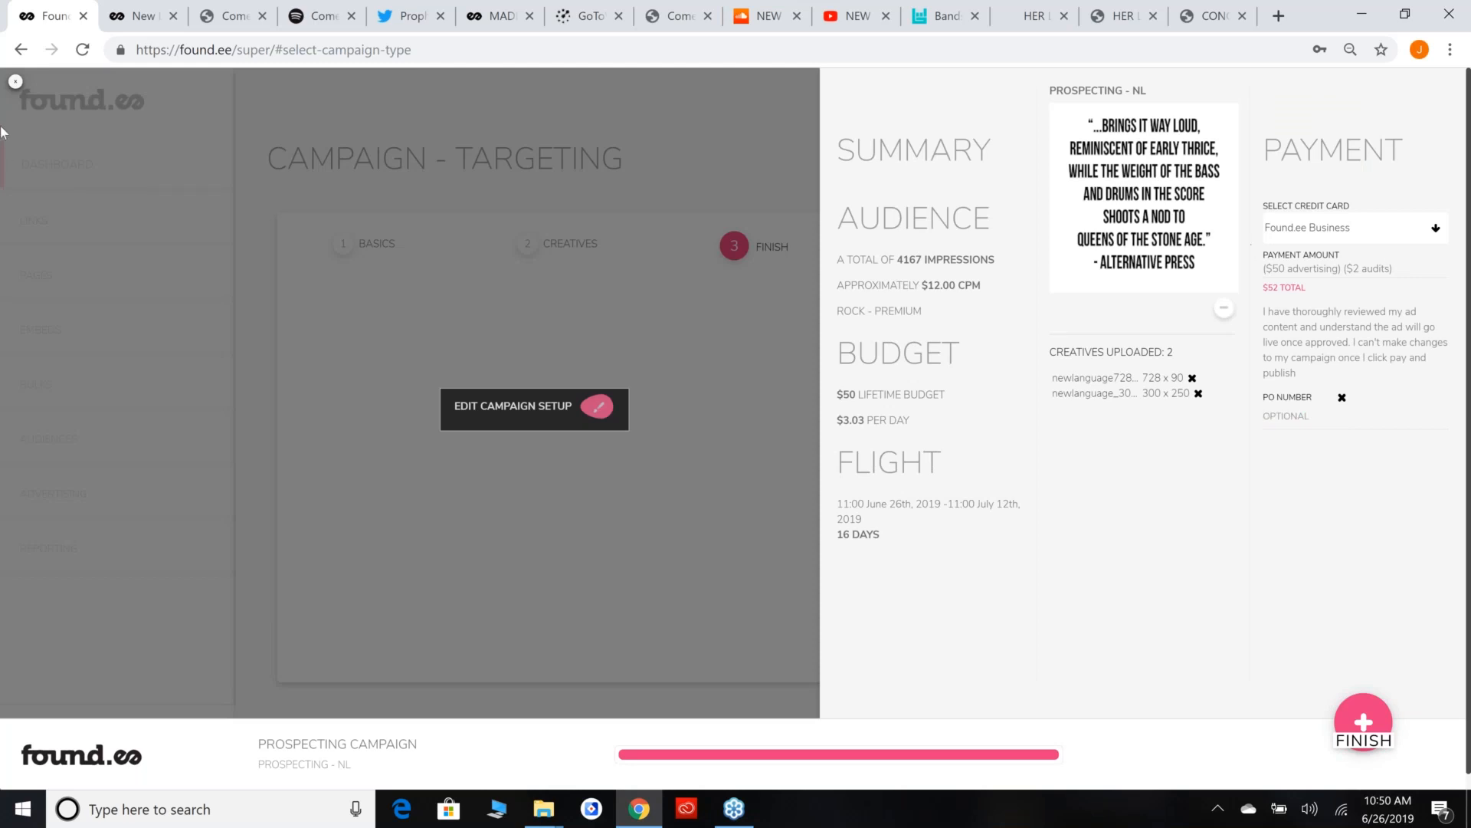
# Quit the PROSPECTING - NL campaign without saving changes and start a new prospecting campaign.
pyautogui.click(15, 82)
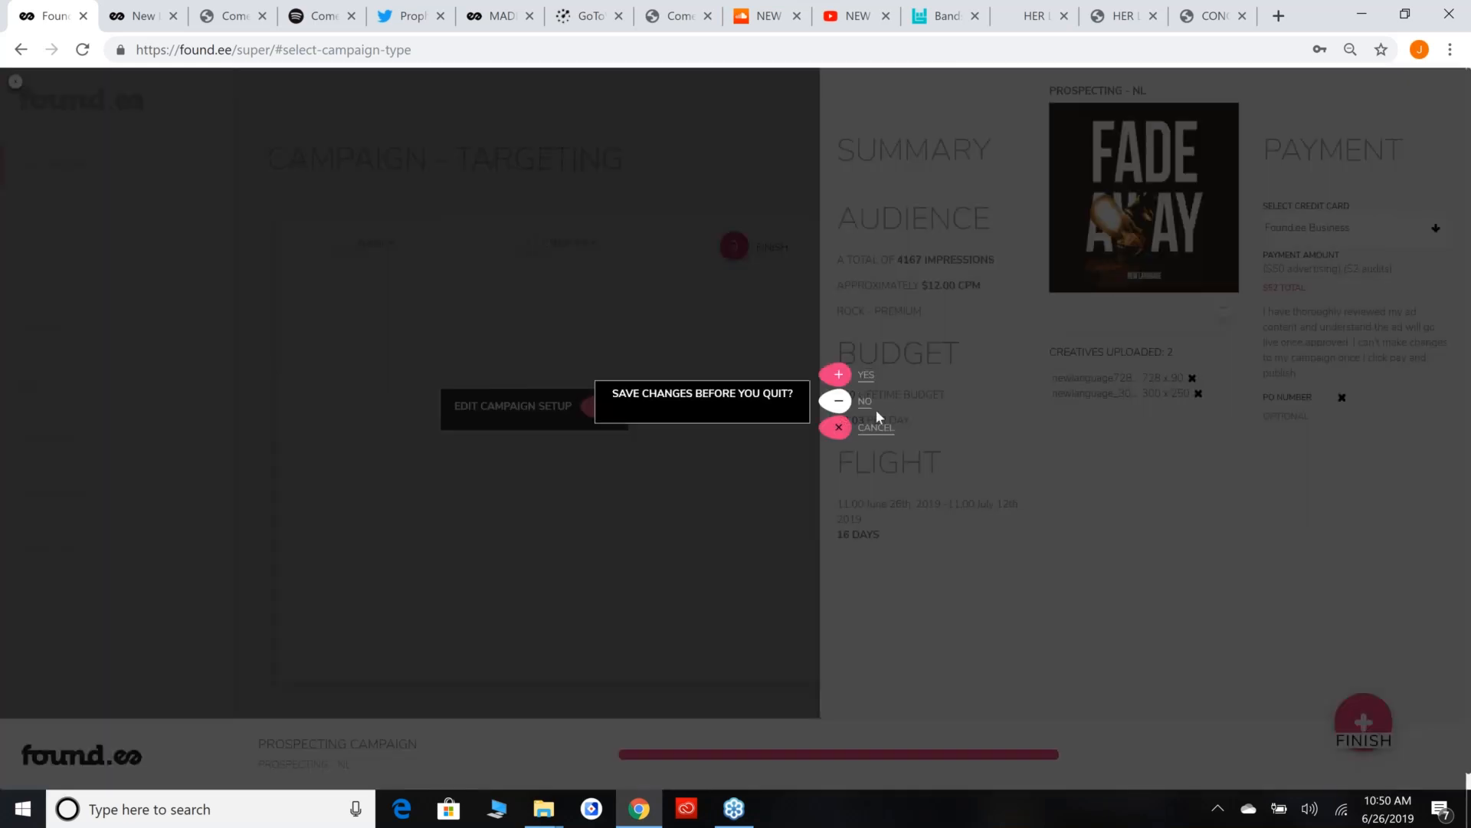
pyautogui.click(841, 400)
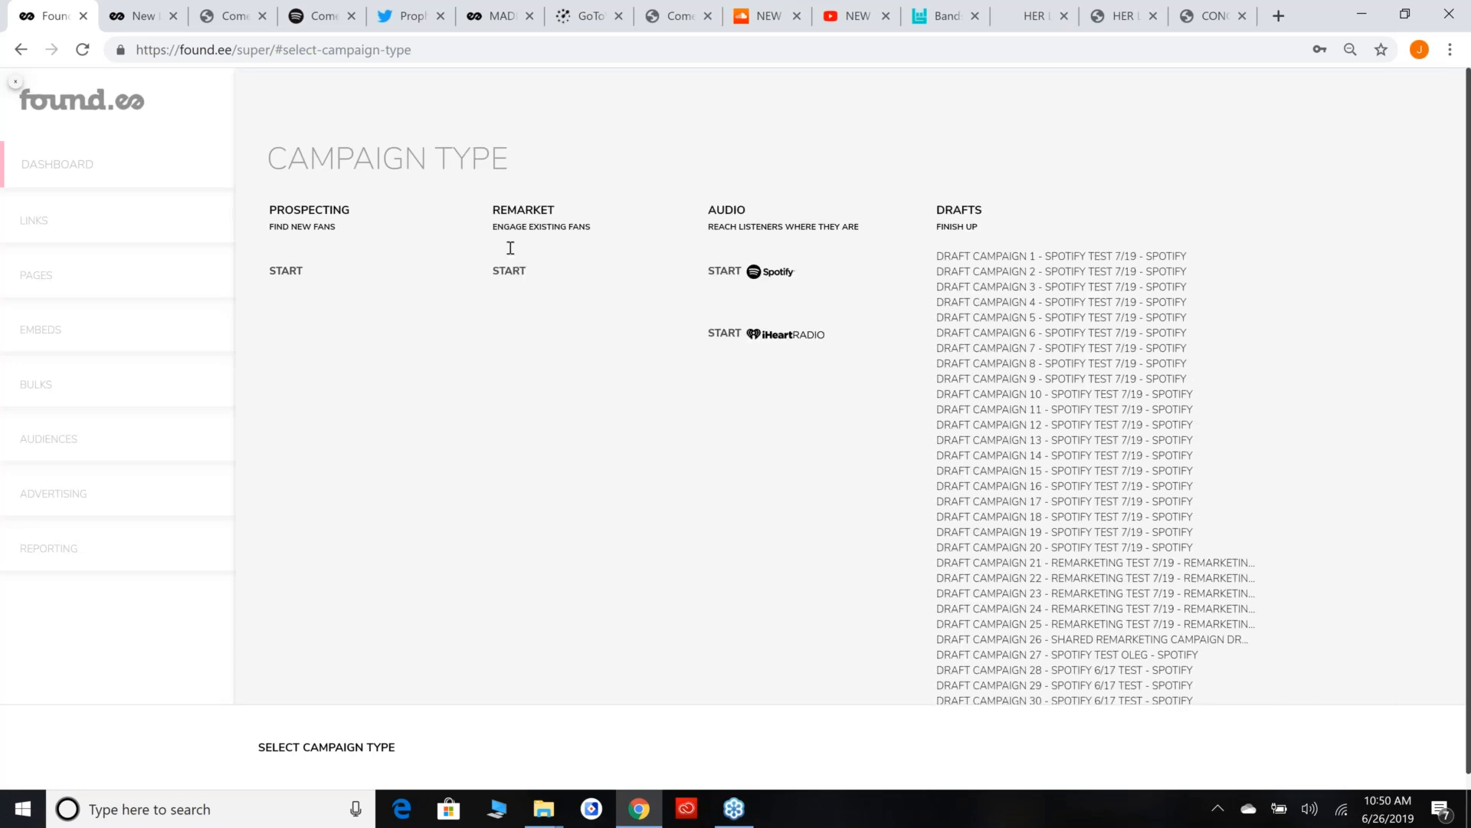
pyautogui.click(365, 294)
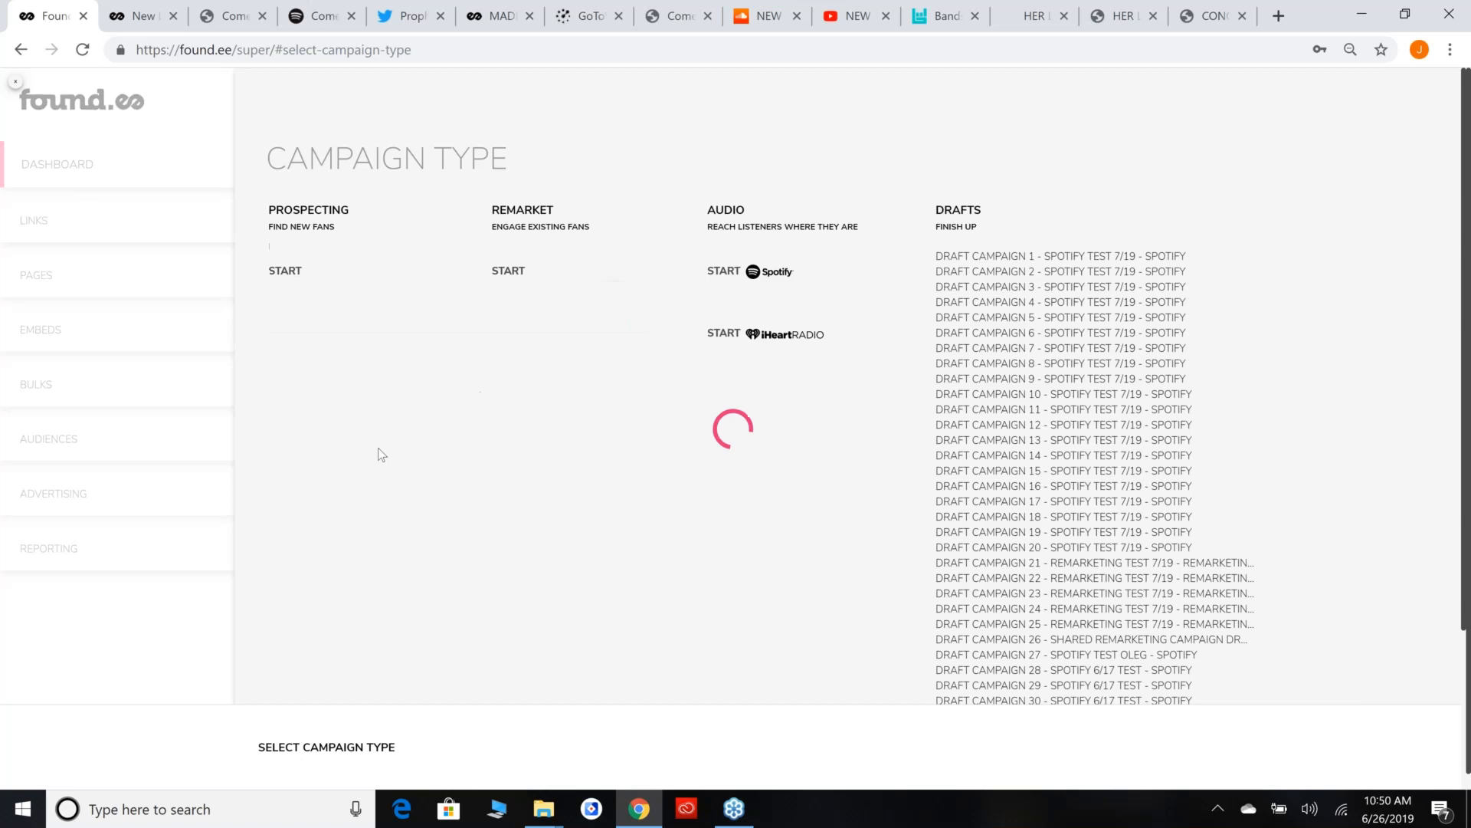
# Choose the EDM - PREMIUM targeting list and display the domains it contains.
pyautogui.click(535, 391)
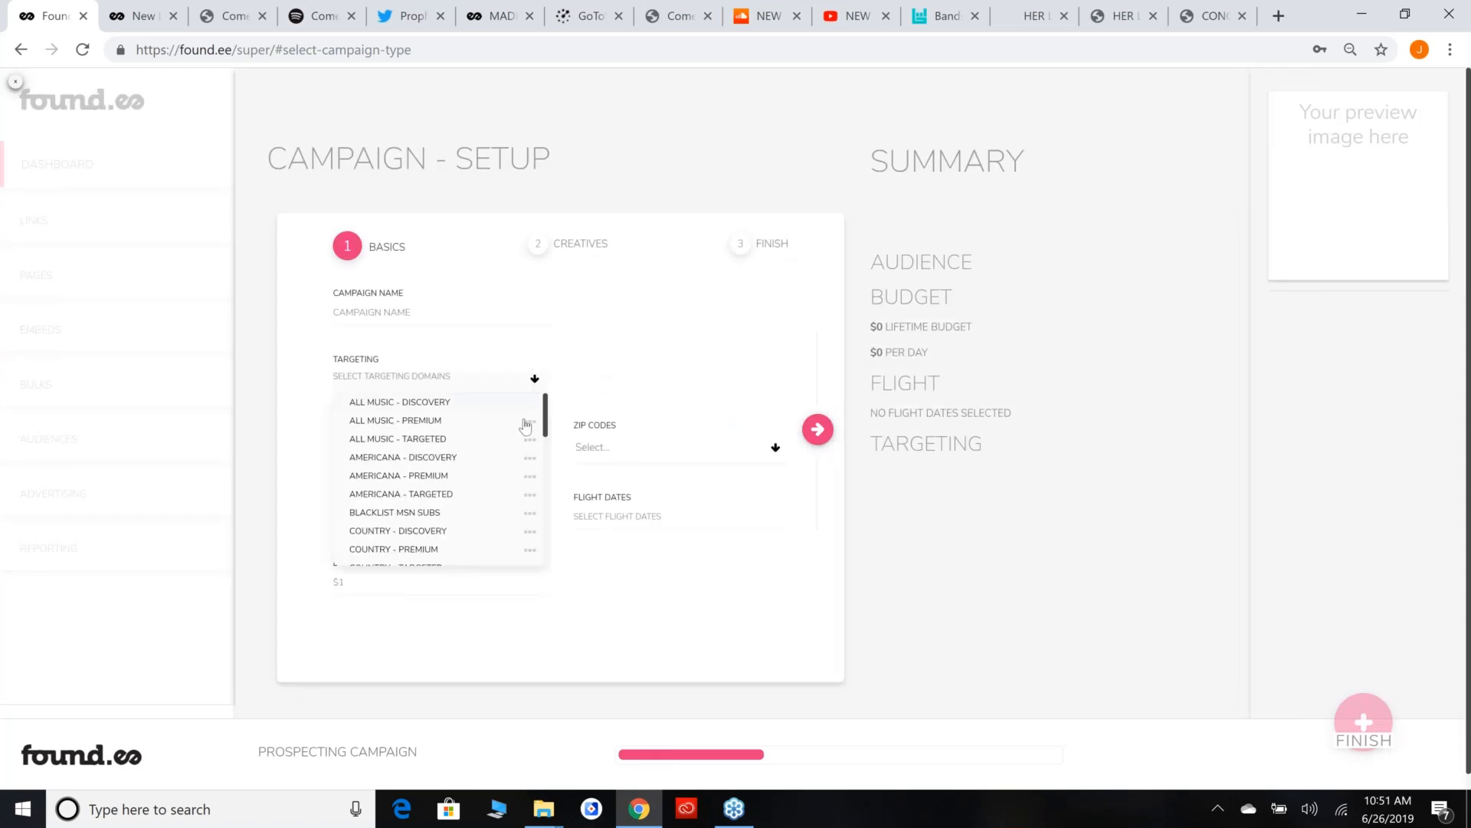
pyautogui.scroll(-1, 494, 489)
pyautogui.scroll(-2, 494, 489)
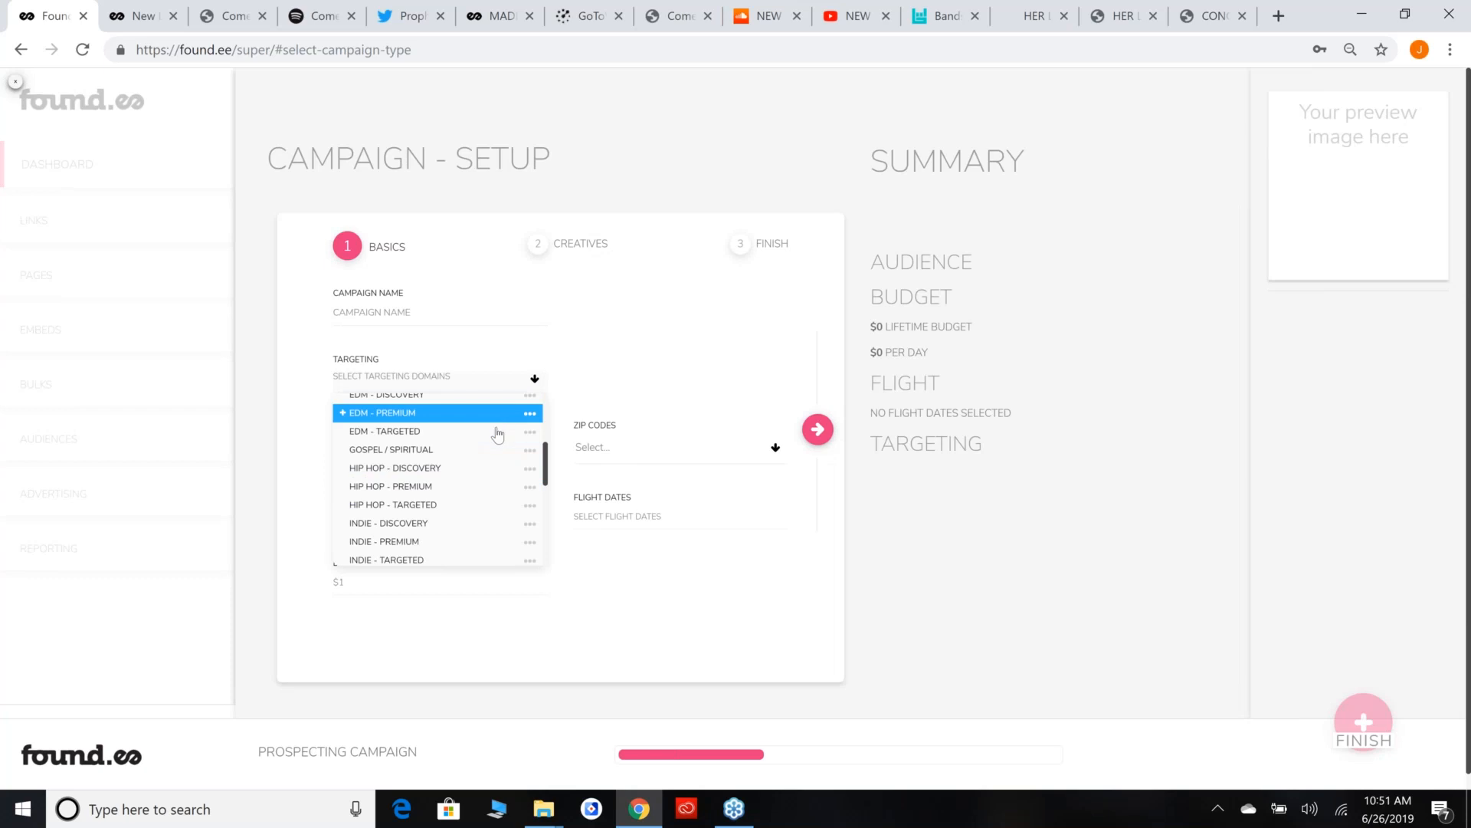
pyautogui.click(534, 415)
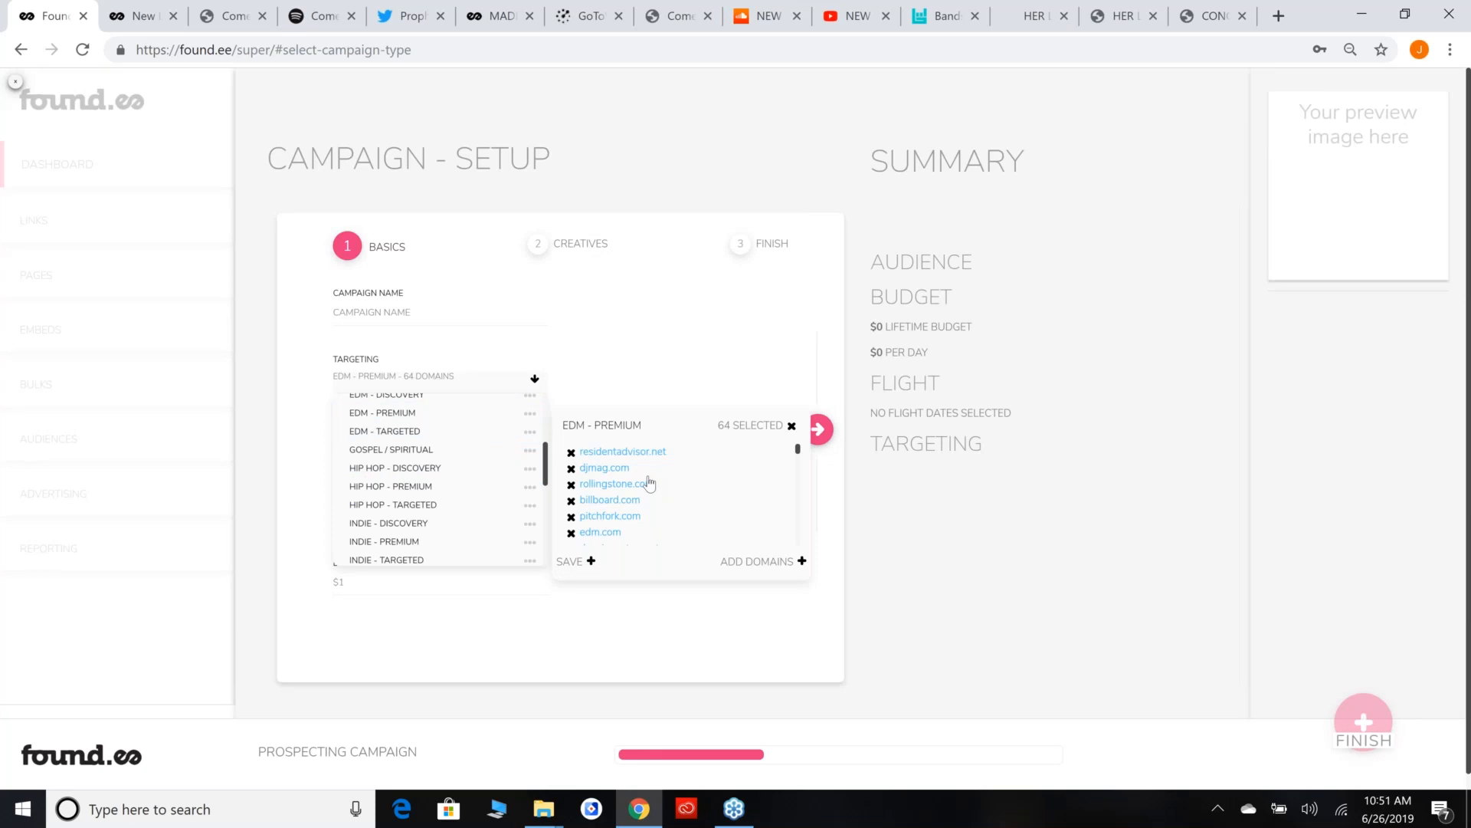
# Exclude genius.com and hypem.com from the EDM - PREMIUM domains.
pyautogui.scroll(-3, 650, 483)
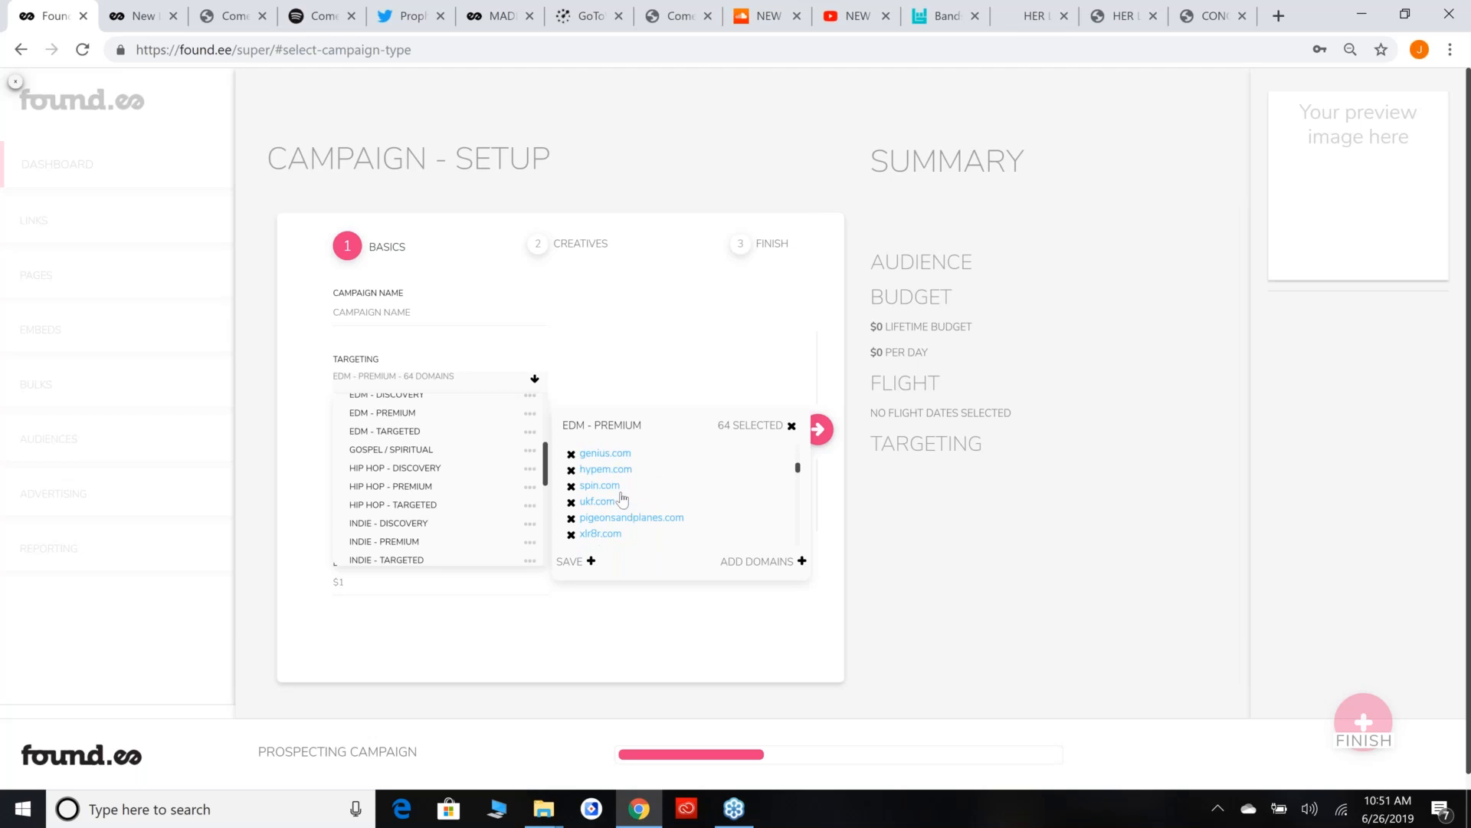
pyautogui.click(572, 455)
pyautogui.click(571, 470)
pyautogui.scroll(3, 721, 494)
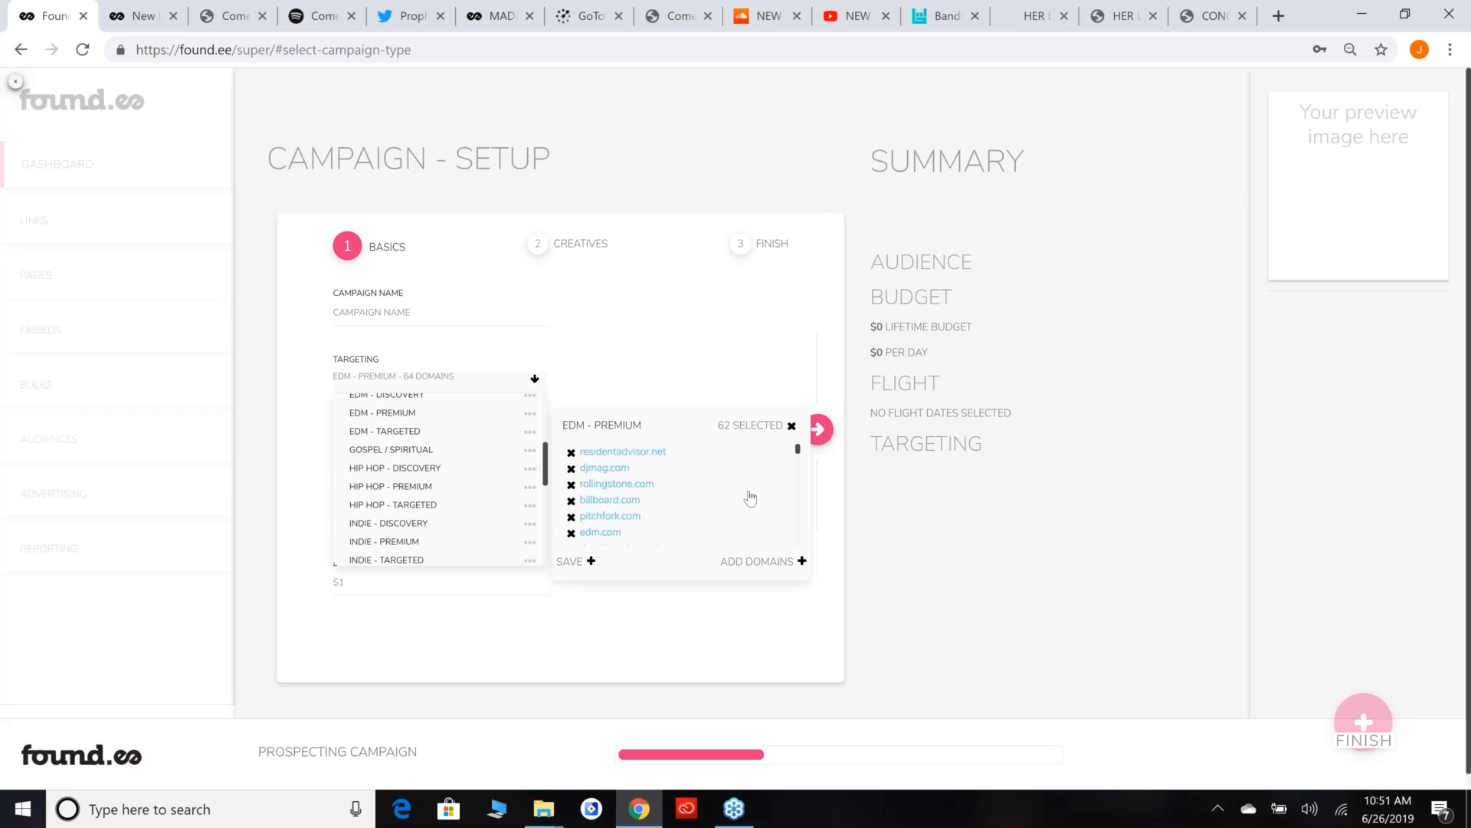
# Review the domains in the EDM - PREMIUM list and close the targeting selection.
pyautogui.scroll(-2, 733, 525)
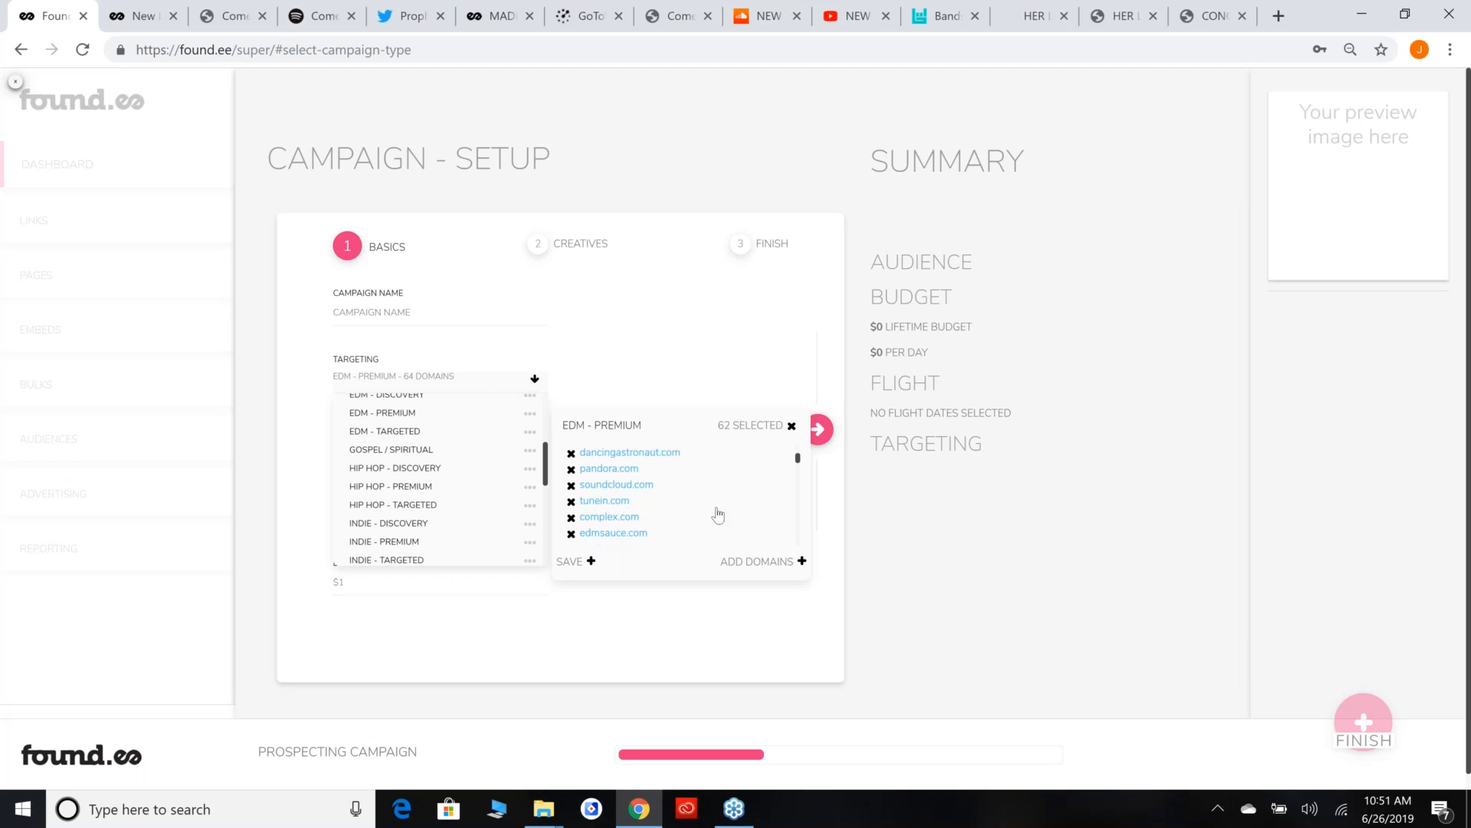
pyautogui.scroll(-2, 718, 515)
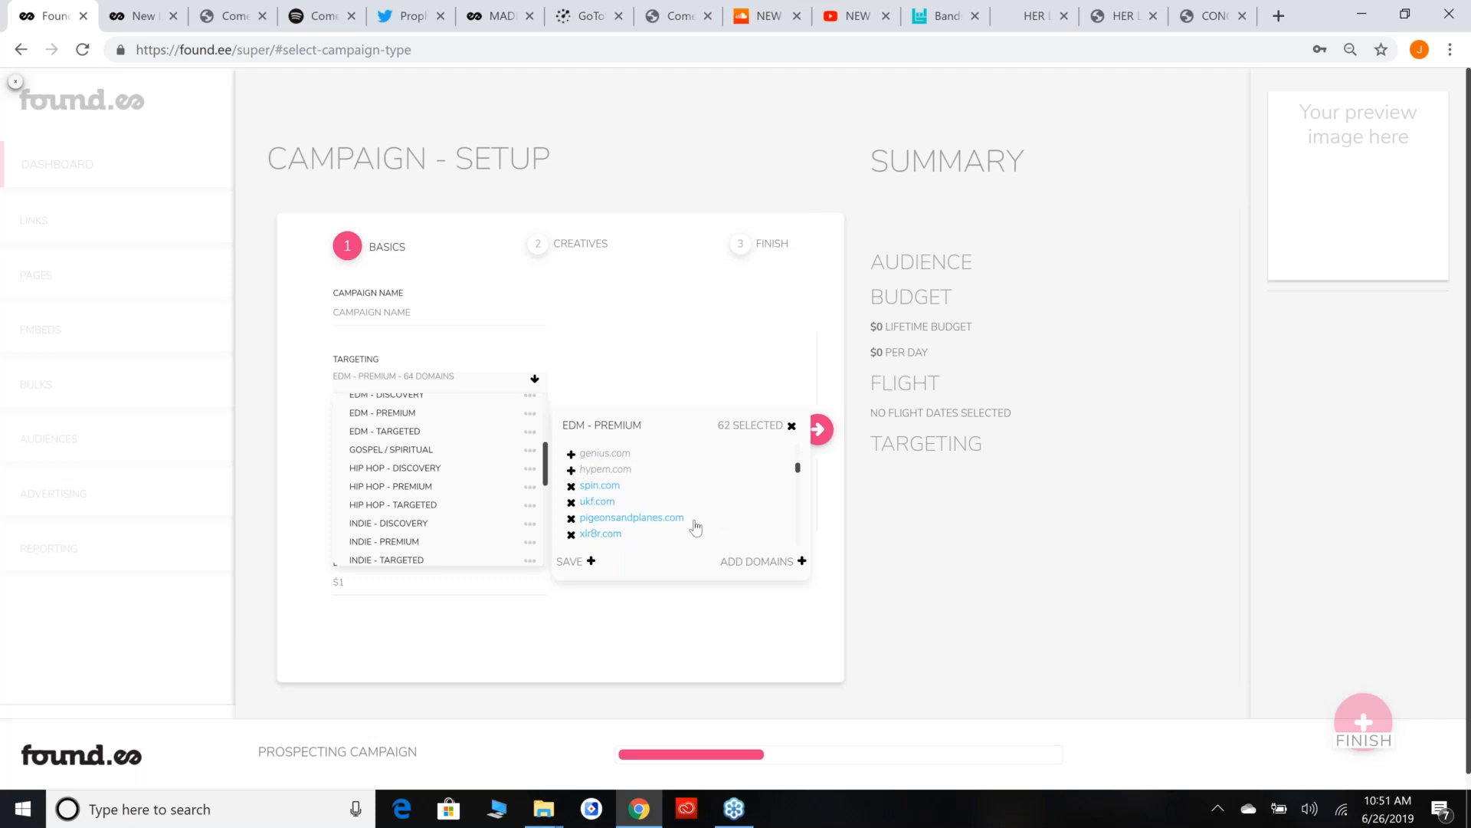
pyautogui.scroll(-2, 713, 513)
pyautogui.scroll(6, 710, 510)
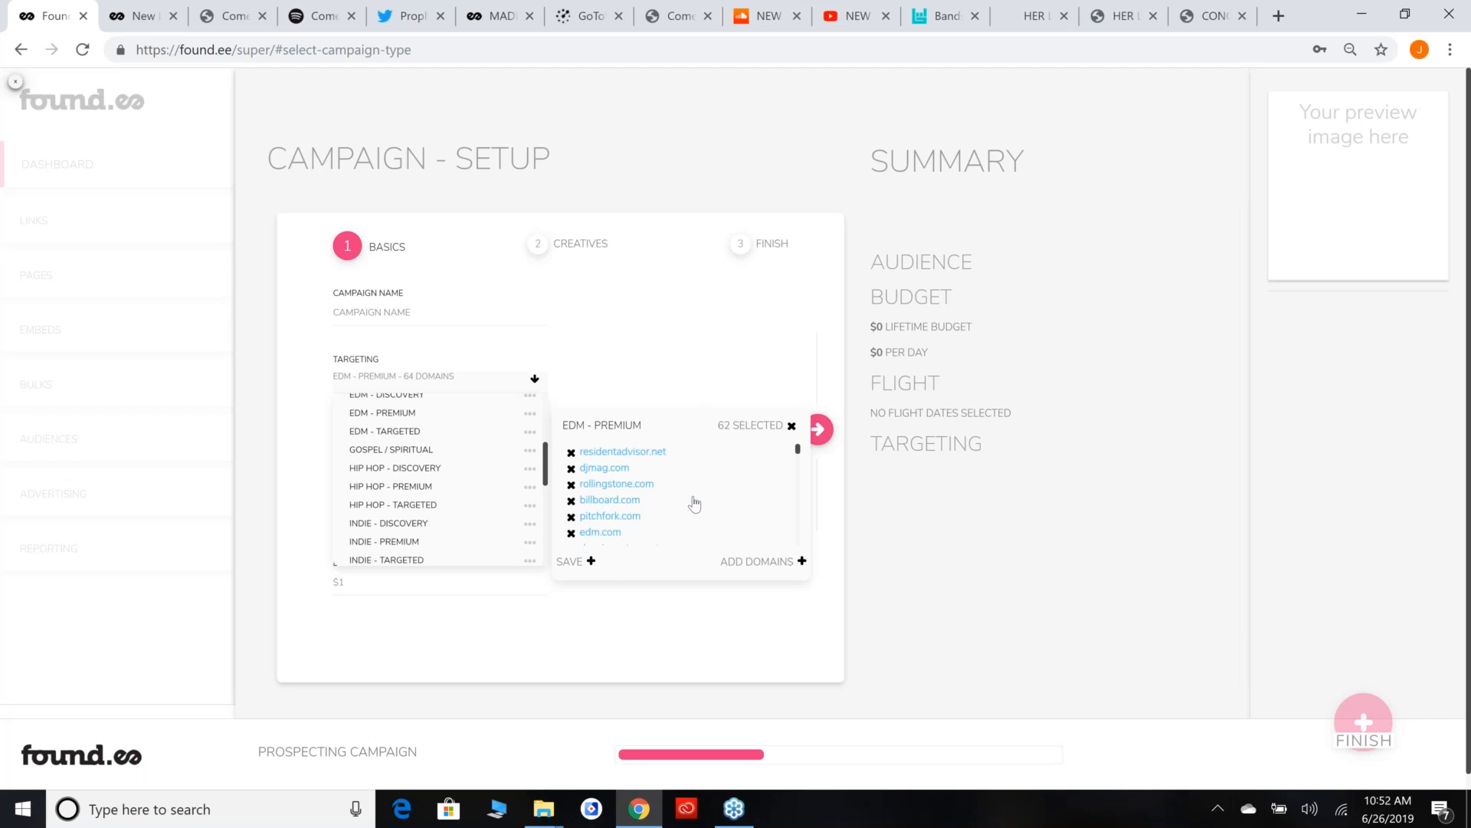
pyautogui.scroll(-2, 705, 502)
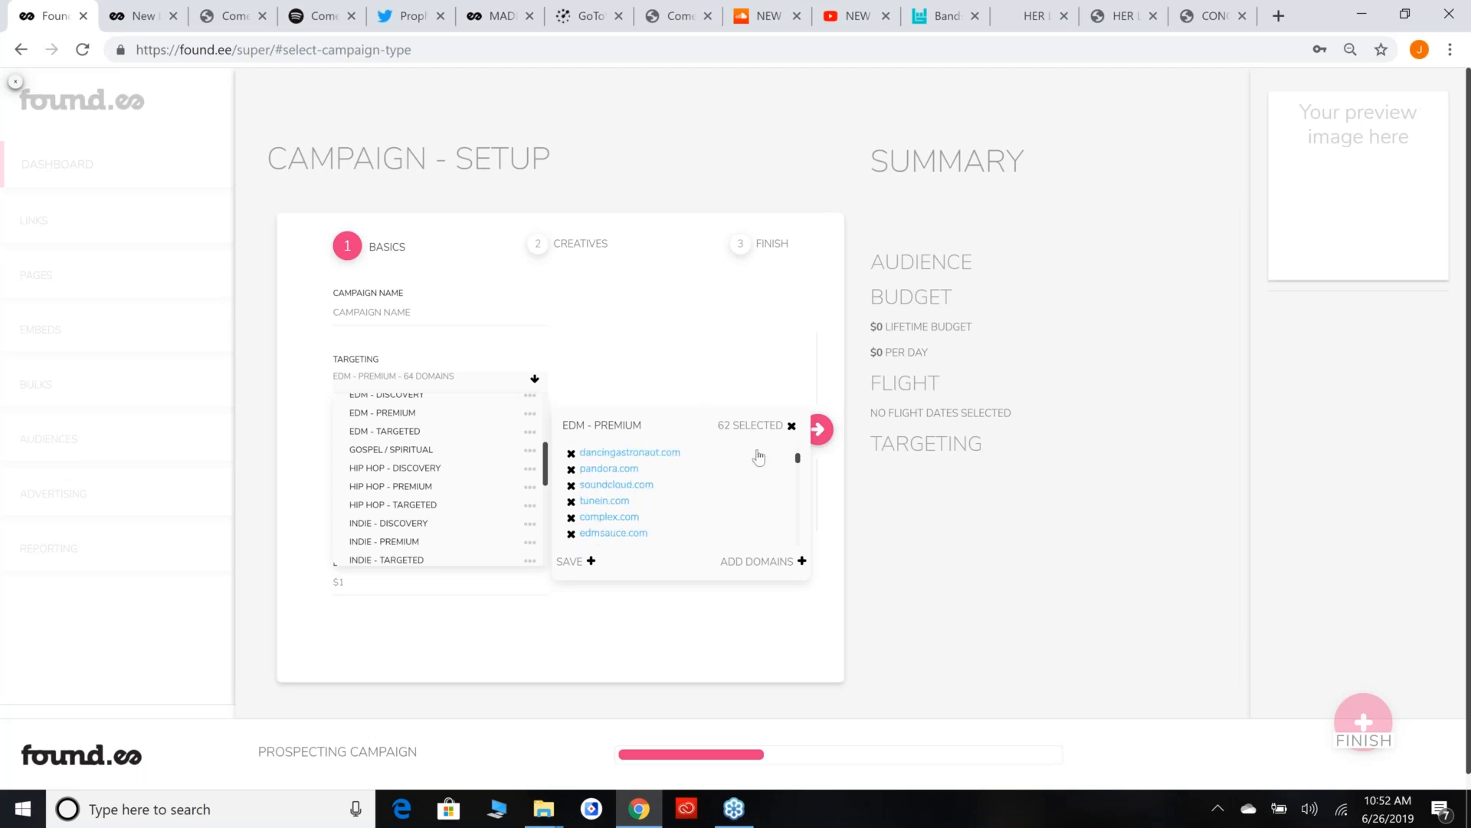
pyautogui.scroll(-2, 698, 487)
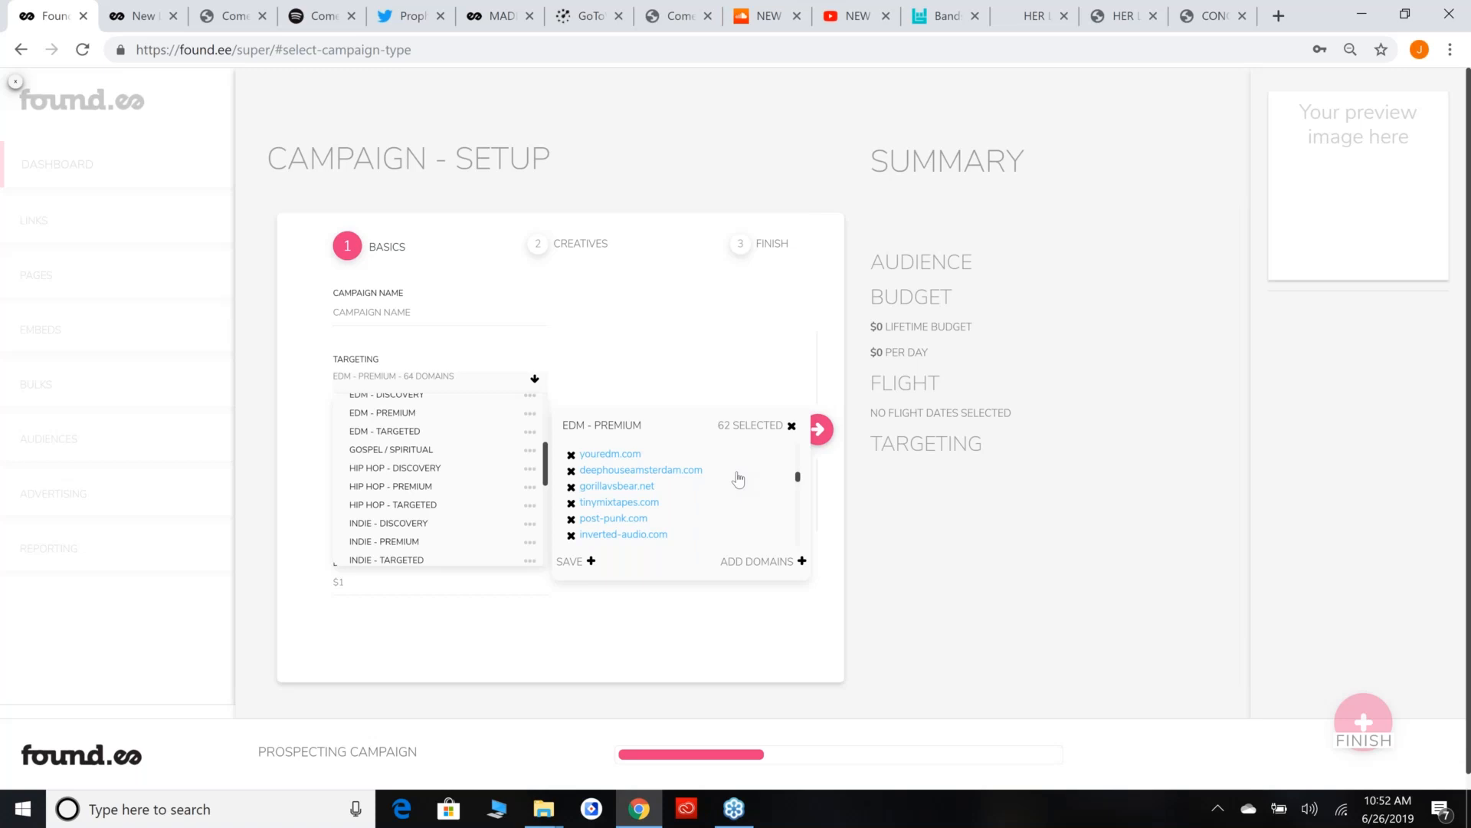
pyautogui.scroll(-4, 739, 481)
pyautogui.scroll(5, 755, 490)
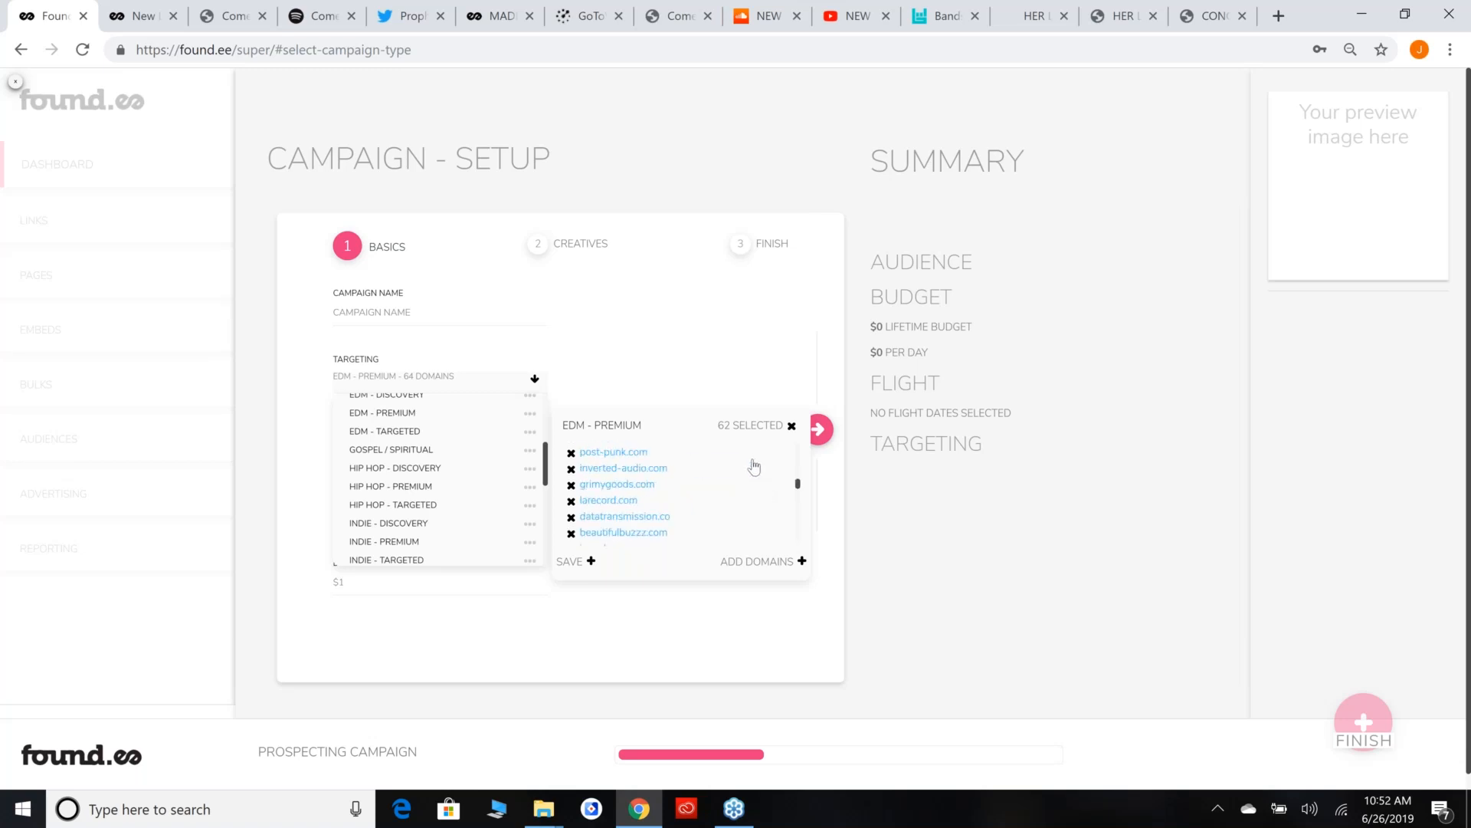
pyautogui.scroll(3, 755, 466)
pyautogui.scroll(3, 662, 463)
pyautogui.scroll(2, 673, 469)
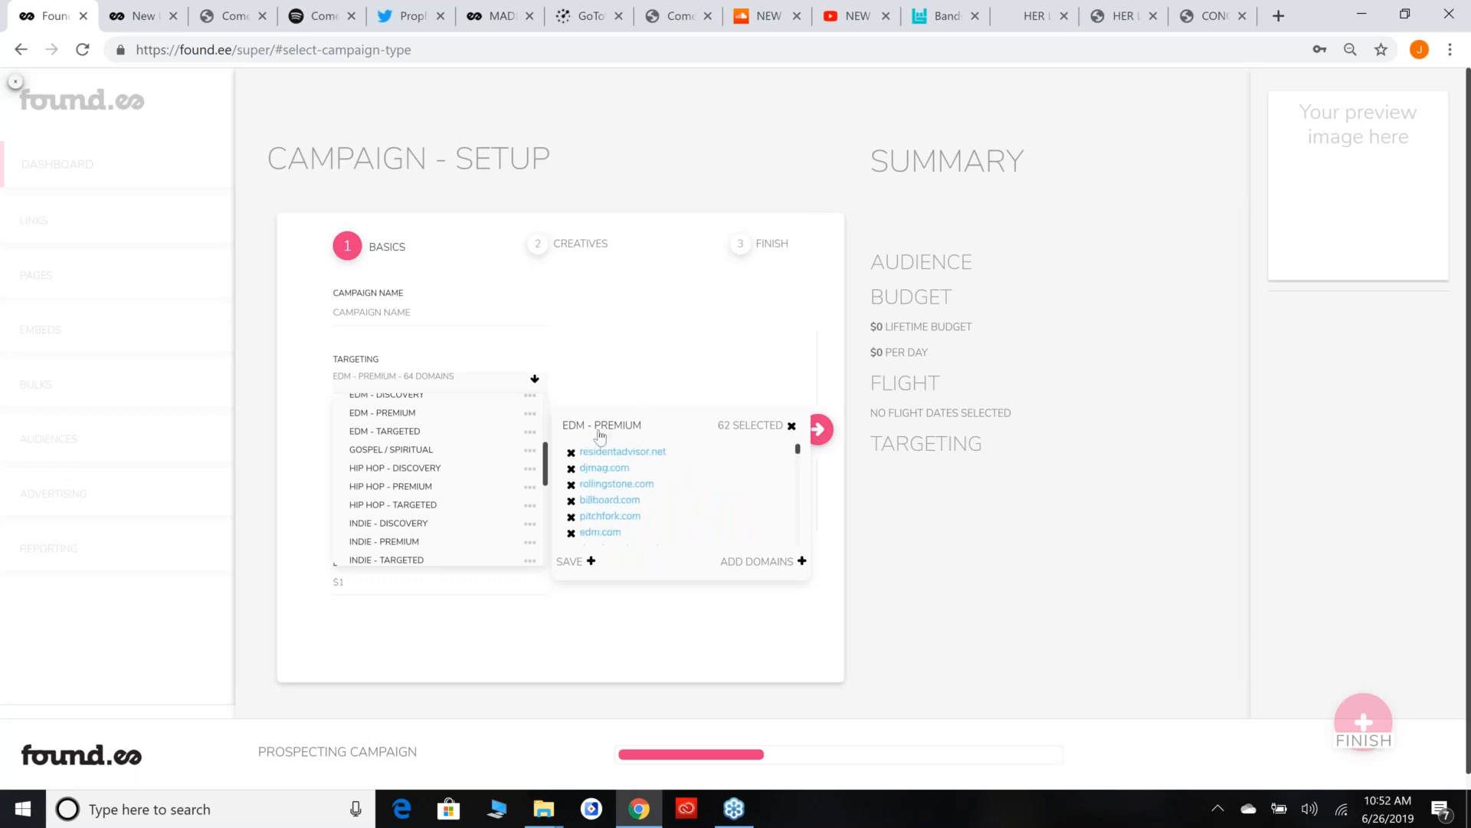
pyautogui.click(535, 380)
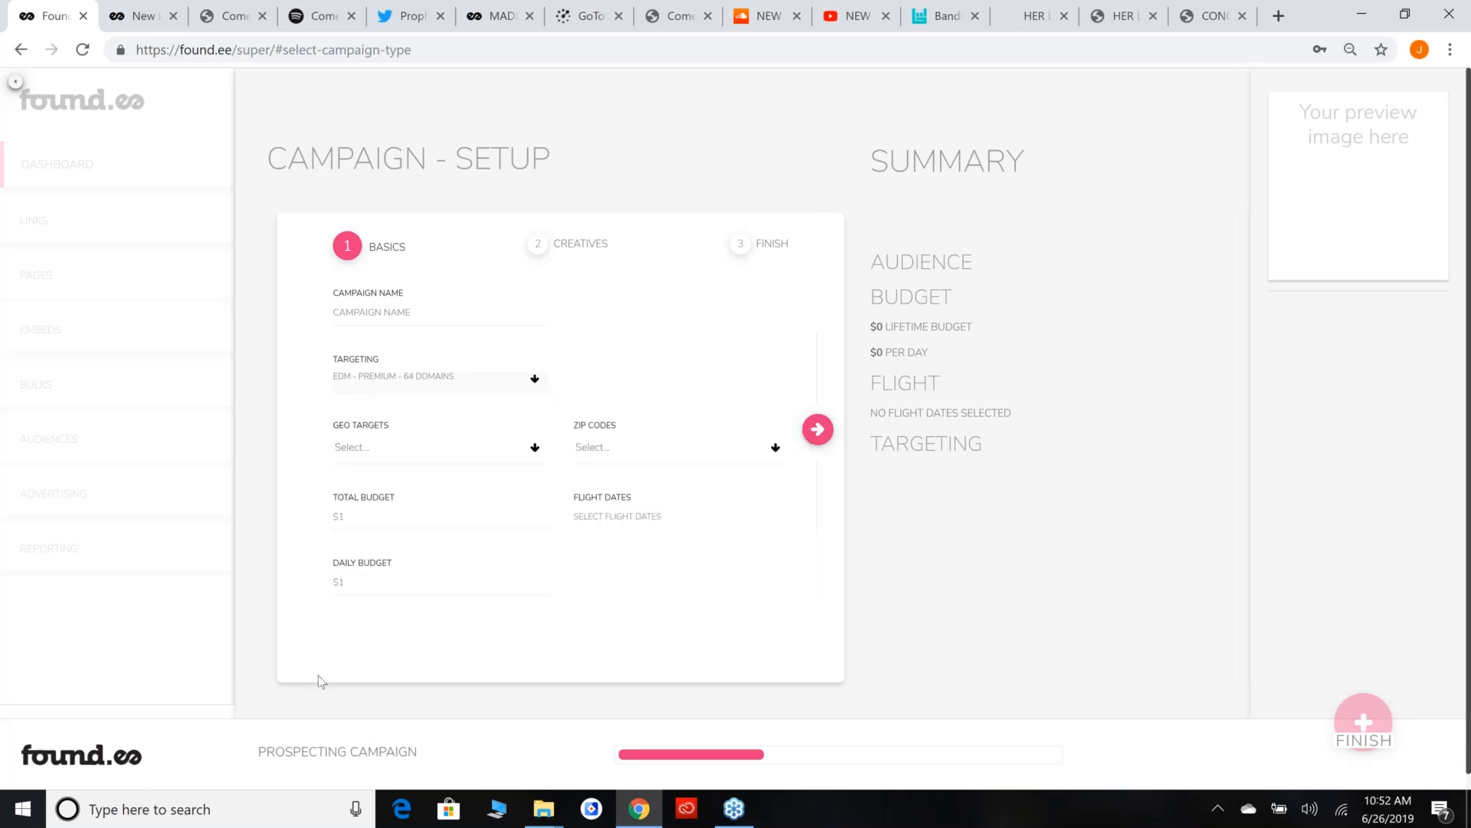
# Leave the prospecting campaign setup and start a Spotify audio campaign named SPOTIFY - SAPIENT.
pyautogui.click(20, 81)
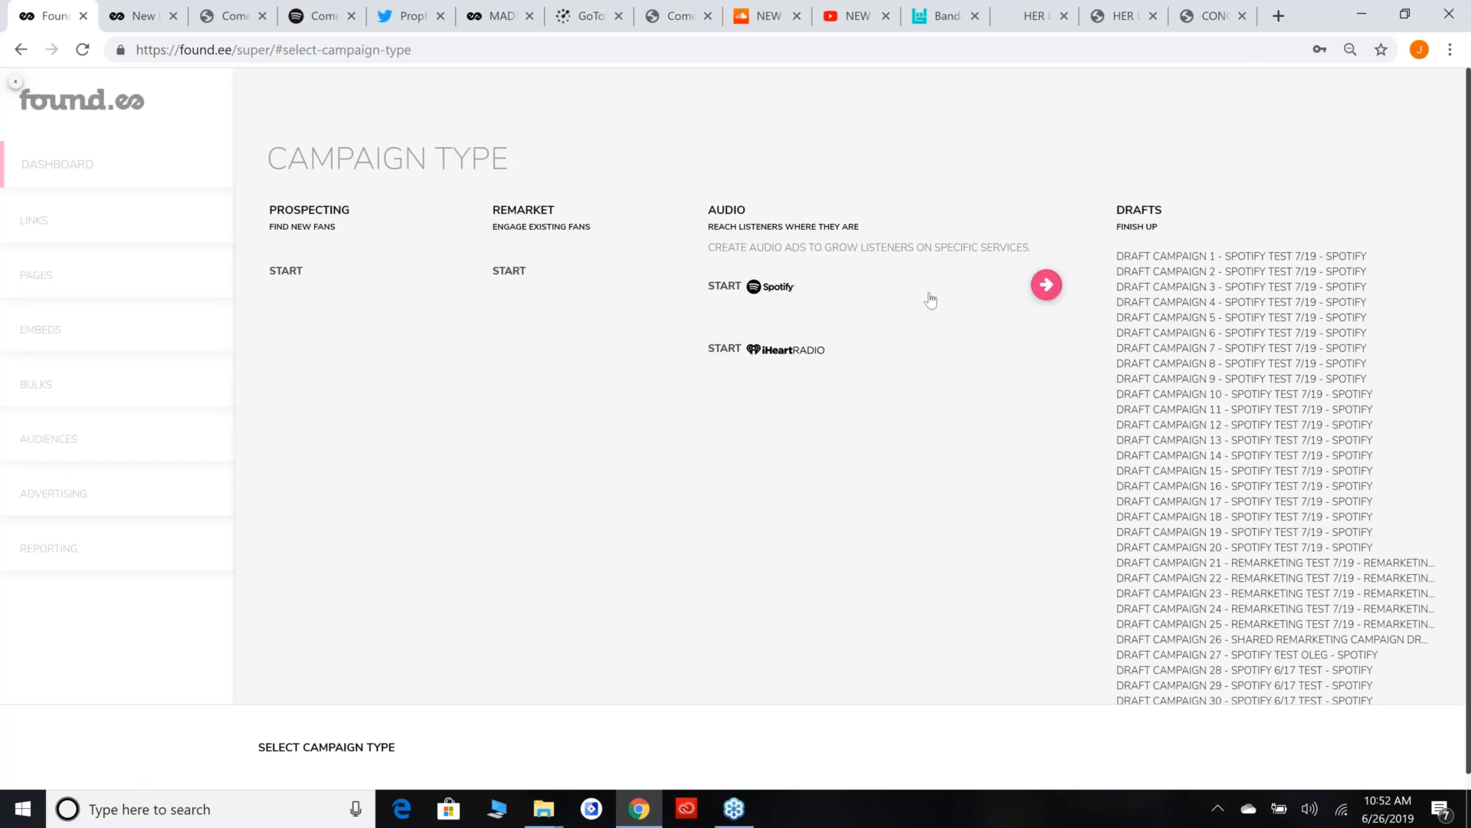
pyautogui.click(1046, 295)
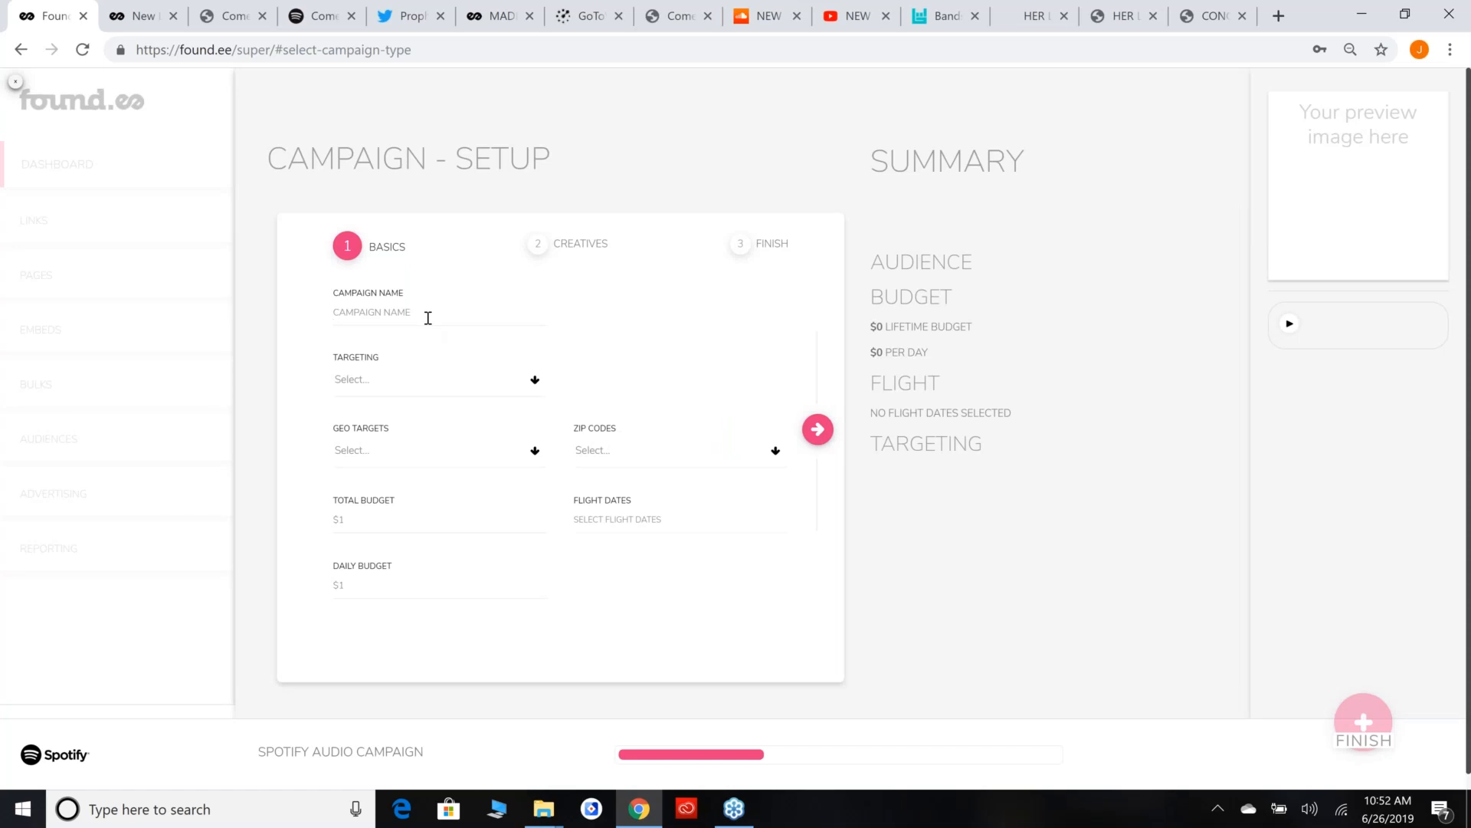
pyautogui.click(428, 317)
pyautogui.write('SPOTIFY - SAPIENT')
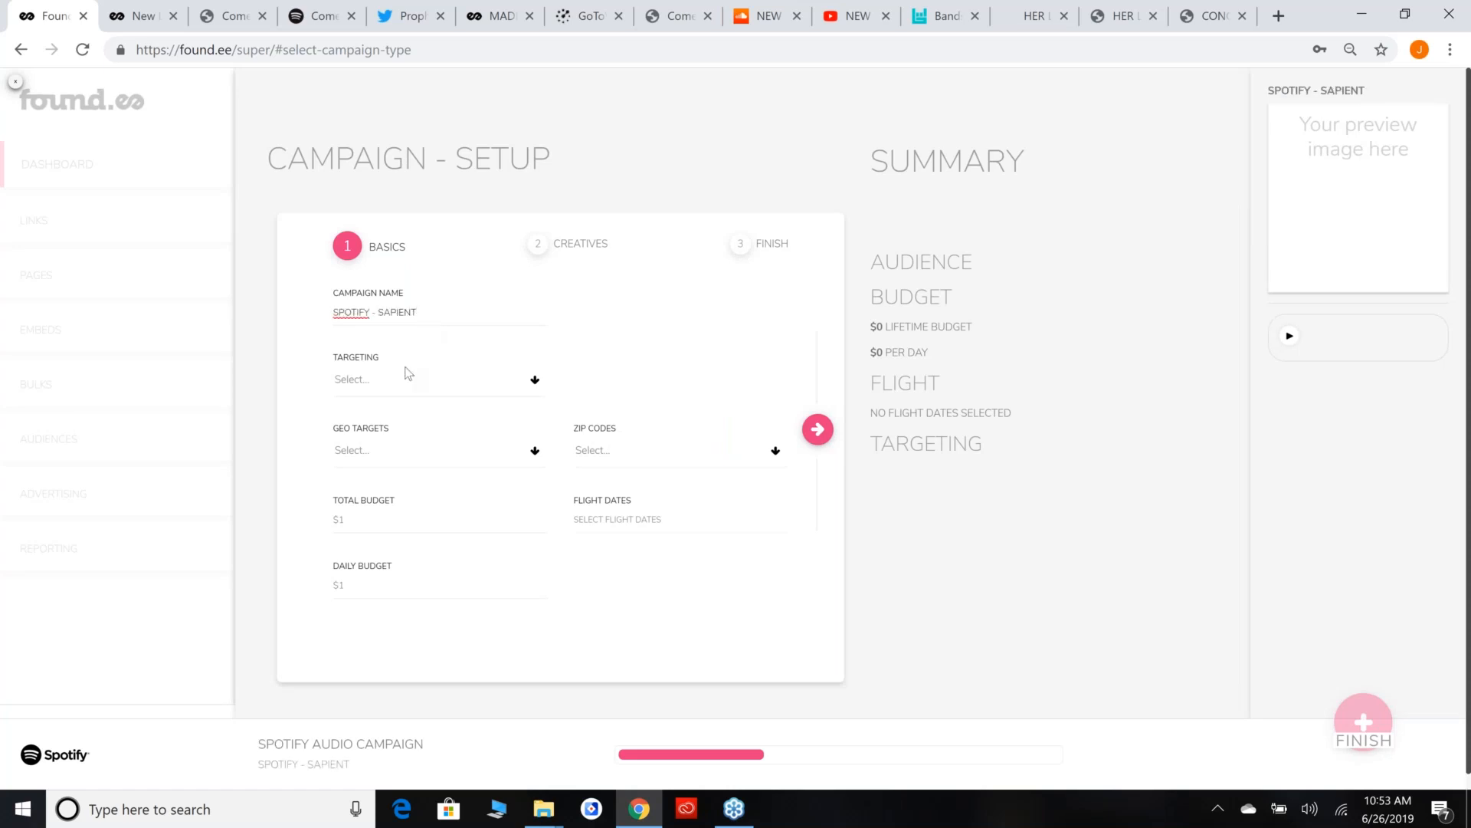
# Target the Spotify campaign at the Hip Hop genre and set its geo target to United States.
pyautogui.click(535, 383)
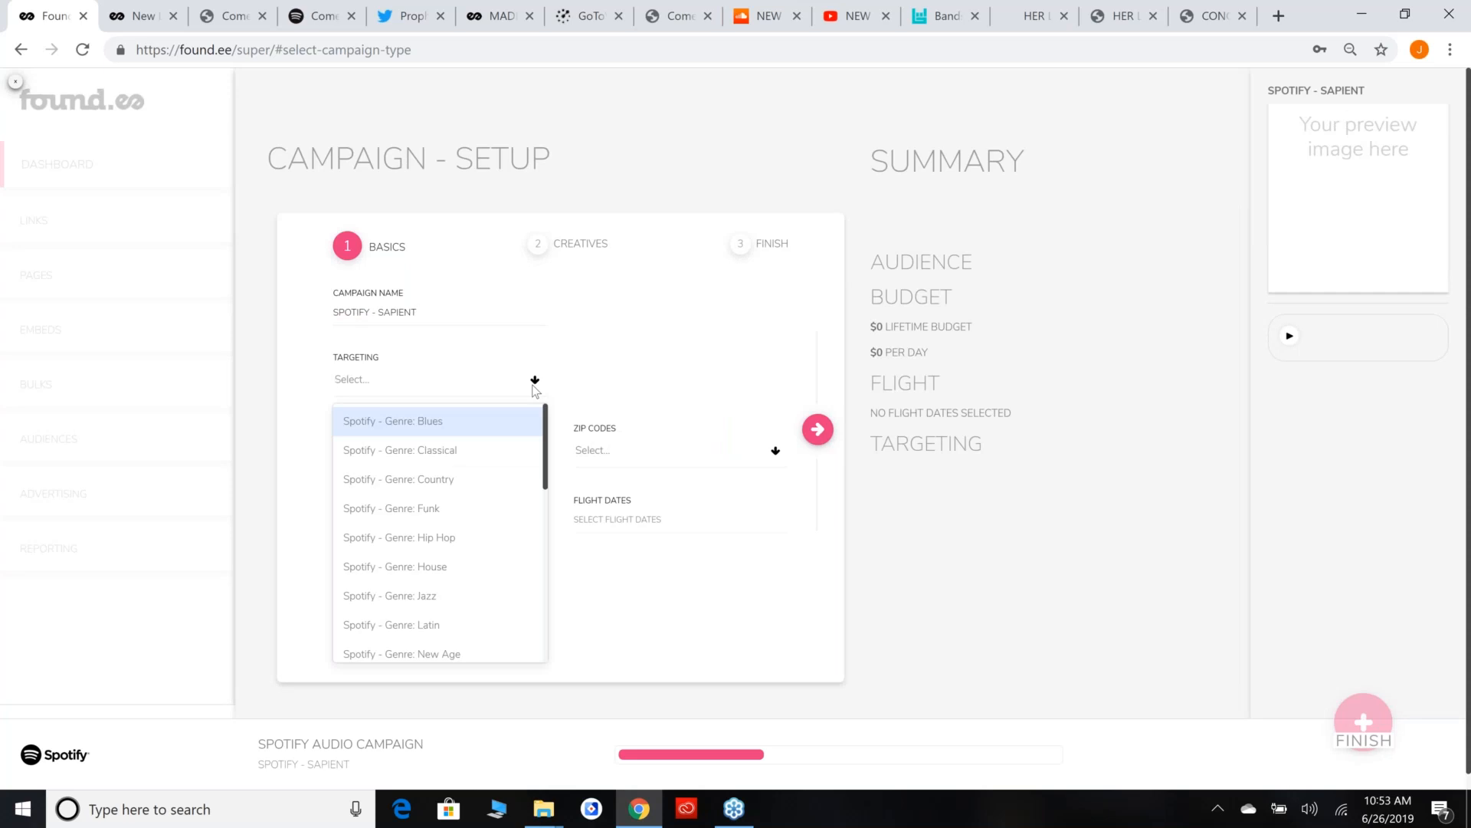
pyautogui.scroll(-1, 504, 486)
pyautogui.scroll(1, 504, 486)
pyautogui.click(500, 527)
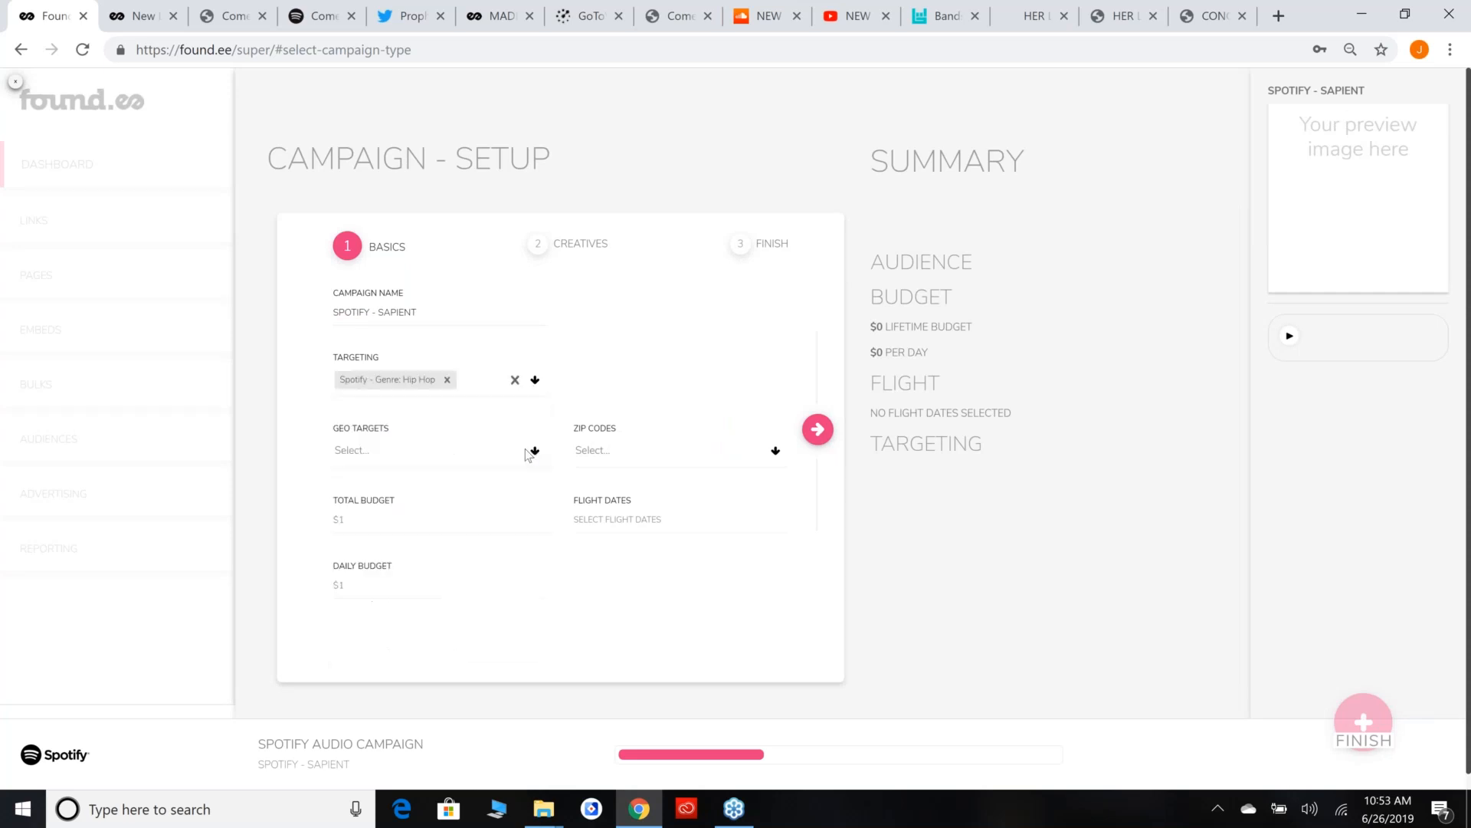
pyautogui.click(512, 454)
pyautogui.write('united state')
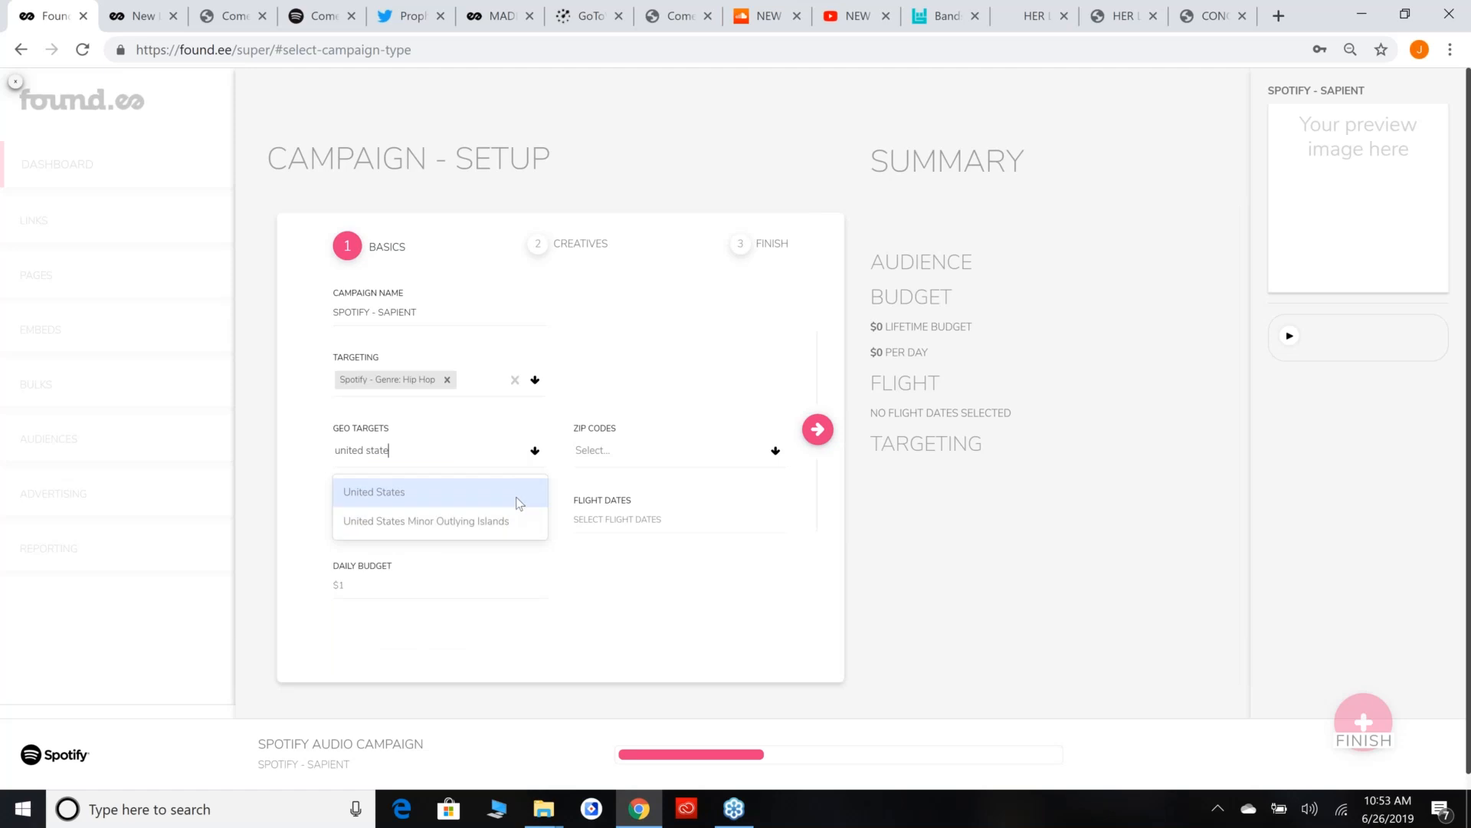
pyautogui.click(515, 493)
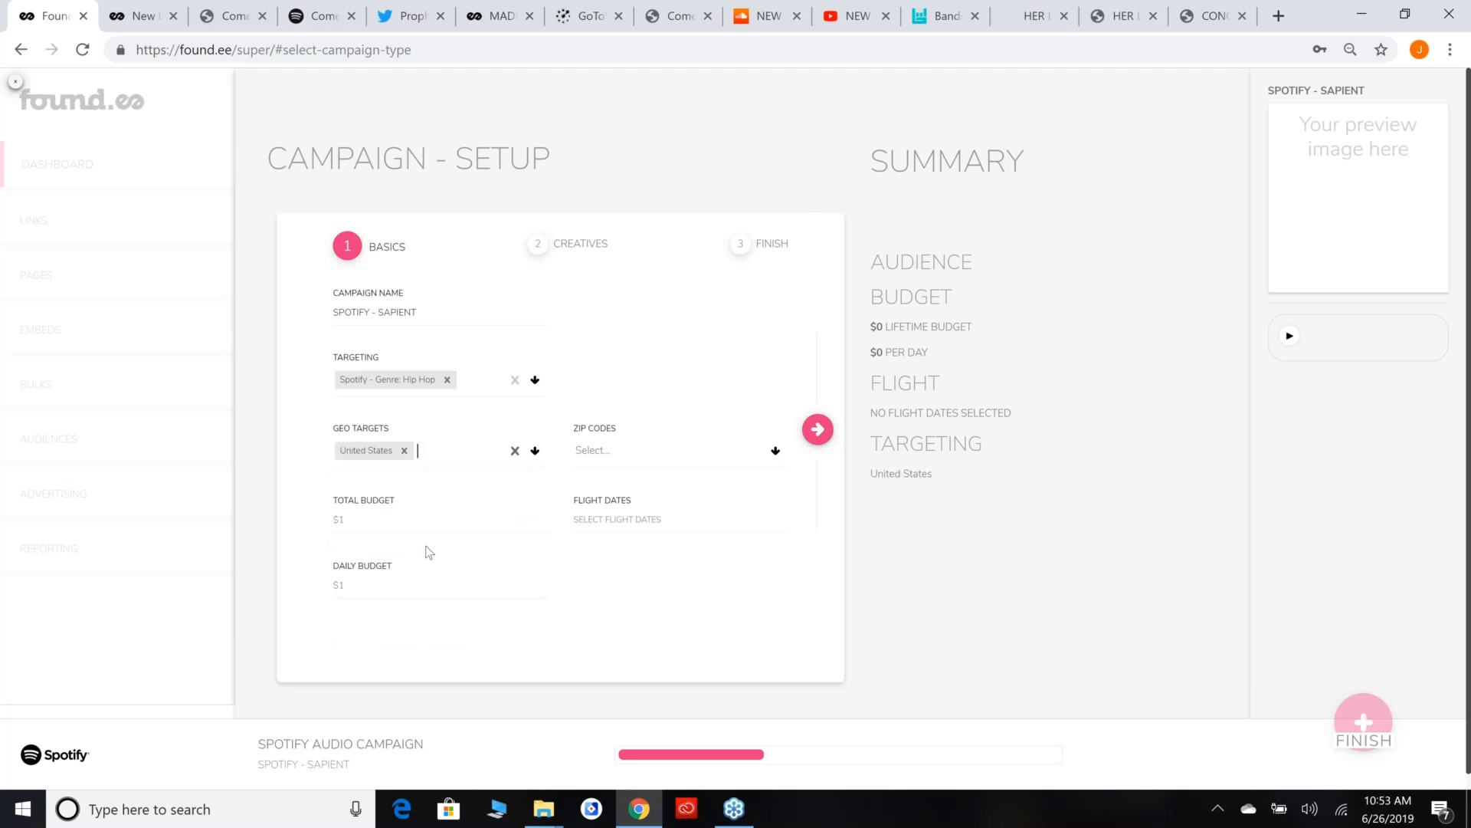
# Set a total budget of $50 with flight dates 06/26/2019 to 07/12/2019, and continue to the creatives stage.
pyautogui.click(427, 531)
pyautogui.write('50')
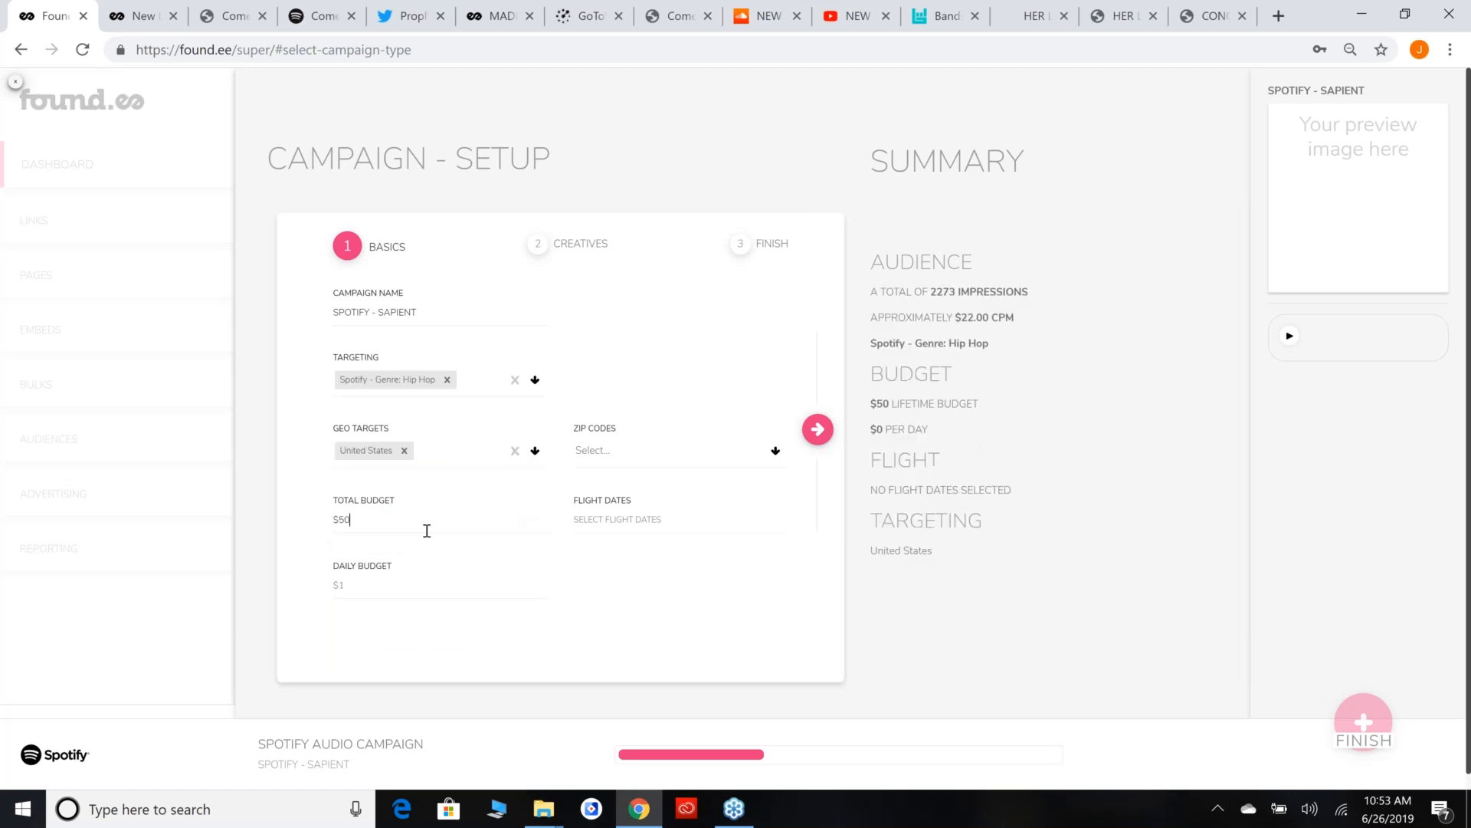
pyautogui.click(632, 511)
pyautogui.click(680, 387)
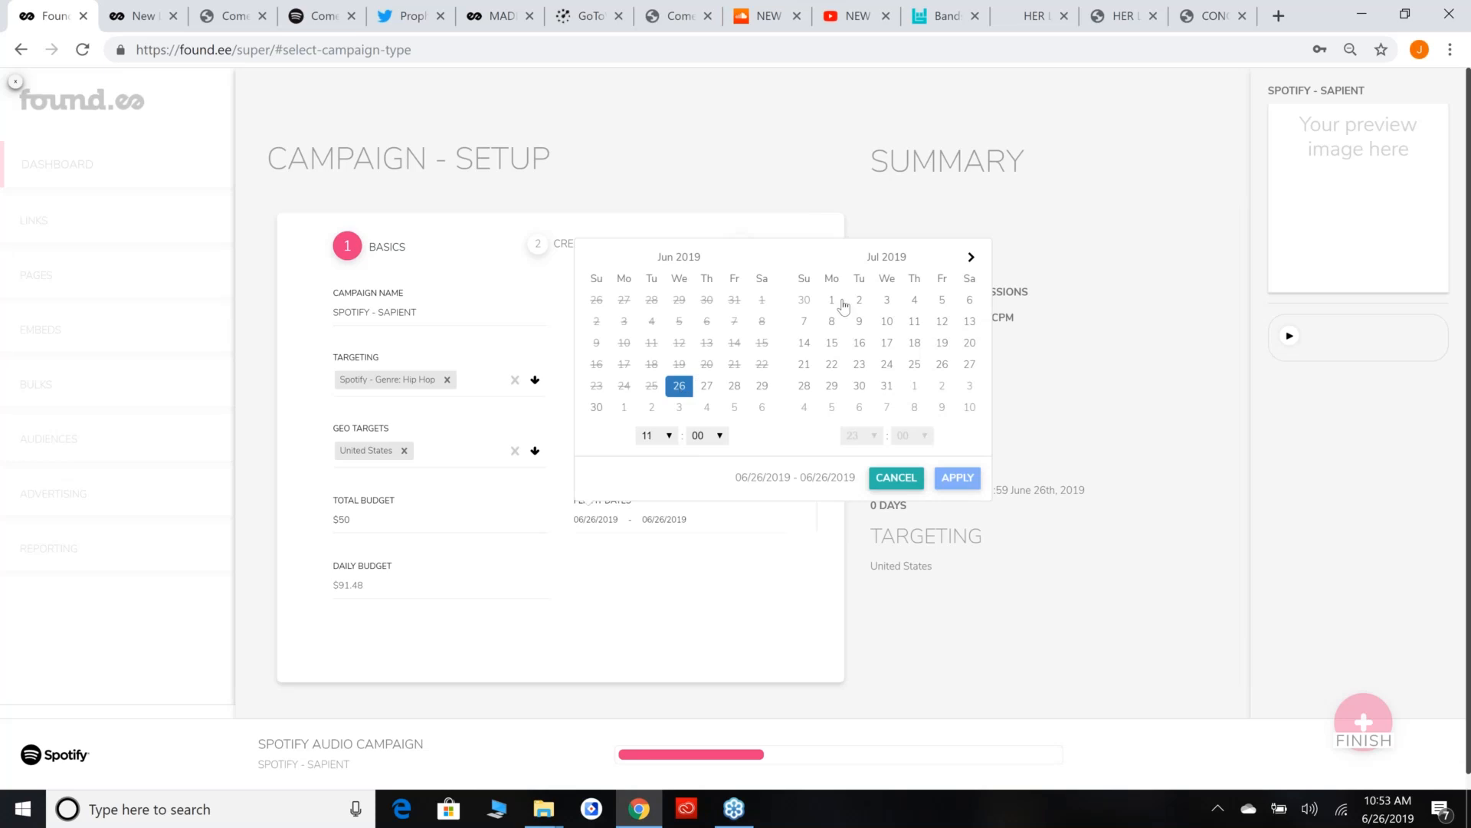
pyautogui.click(943, 322)
pyautogui.click(958, 478)
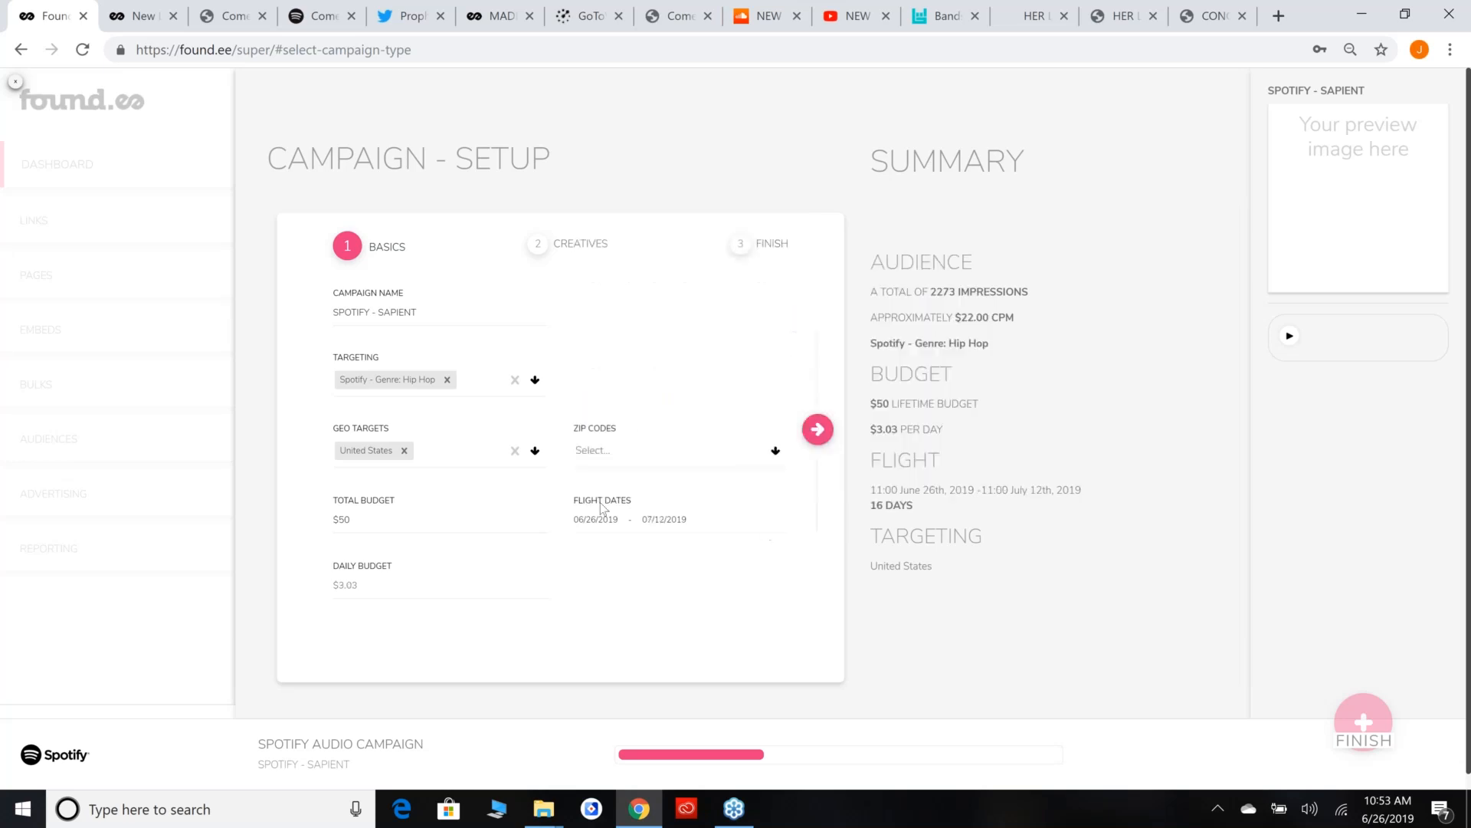
pyautogui.click(815, 432)
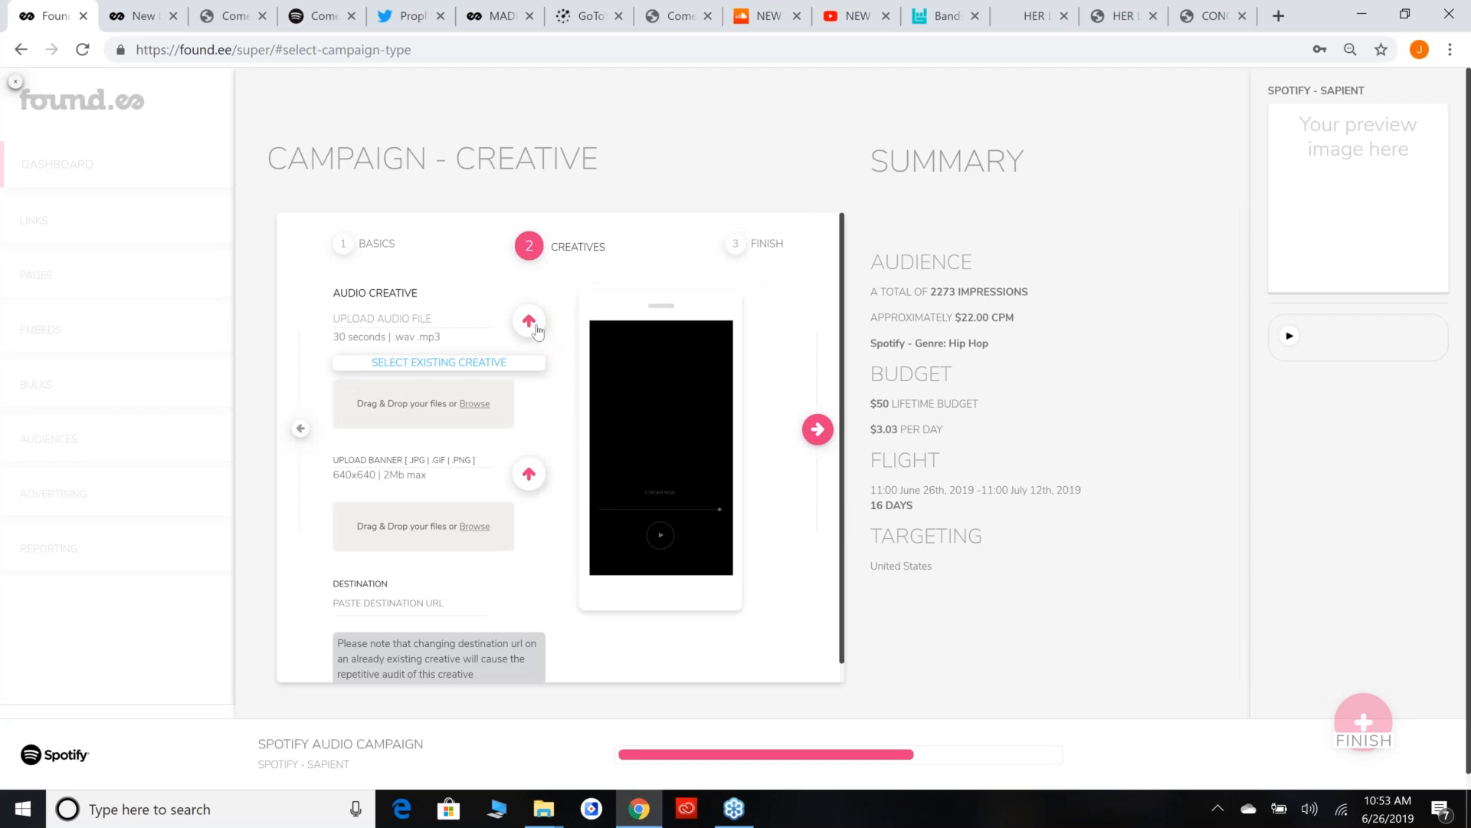
# Upload the Sapient_Overjoyed audio file and the sapient_overjoyed image as the campaign's banner.
pyautogui.click(537, 329)
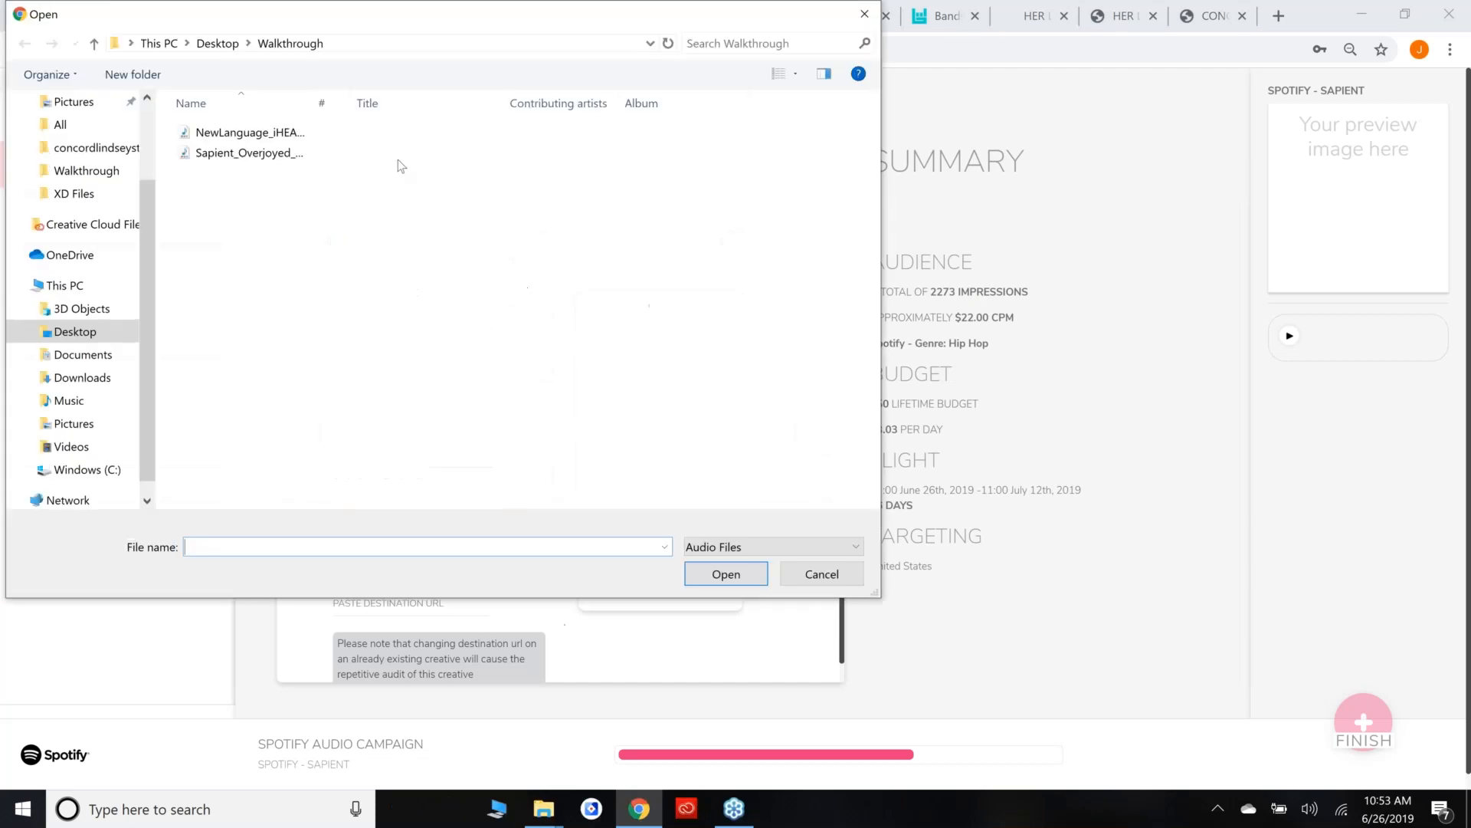
pyautogui.click(230, 153)
pyautogui.doubleClick(220, 164)
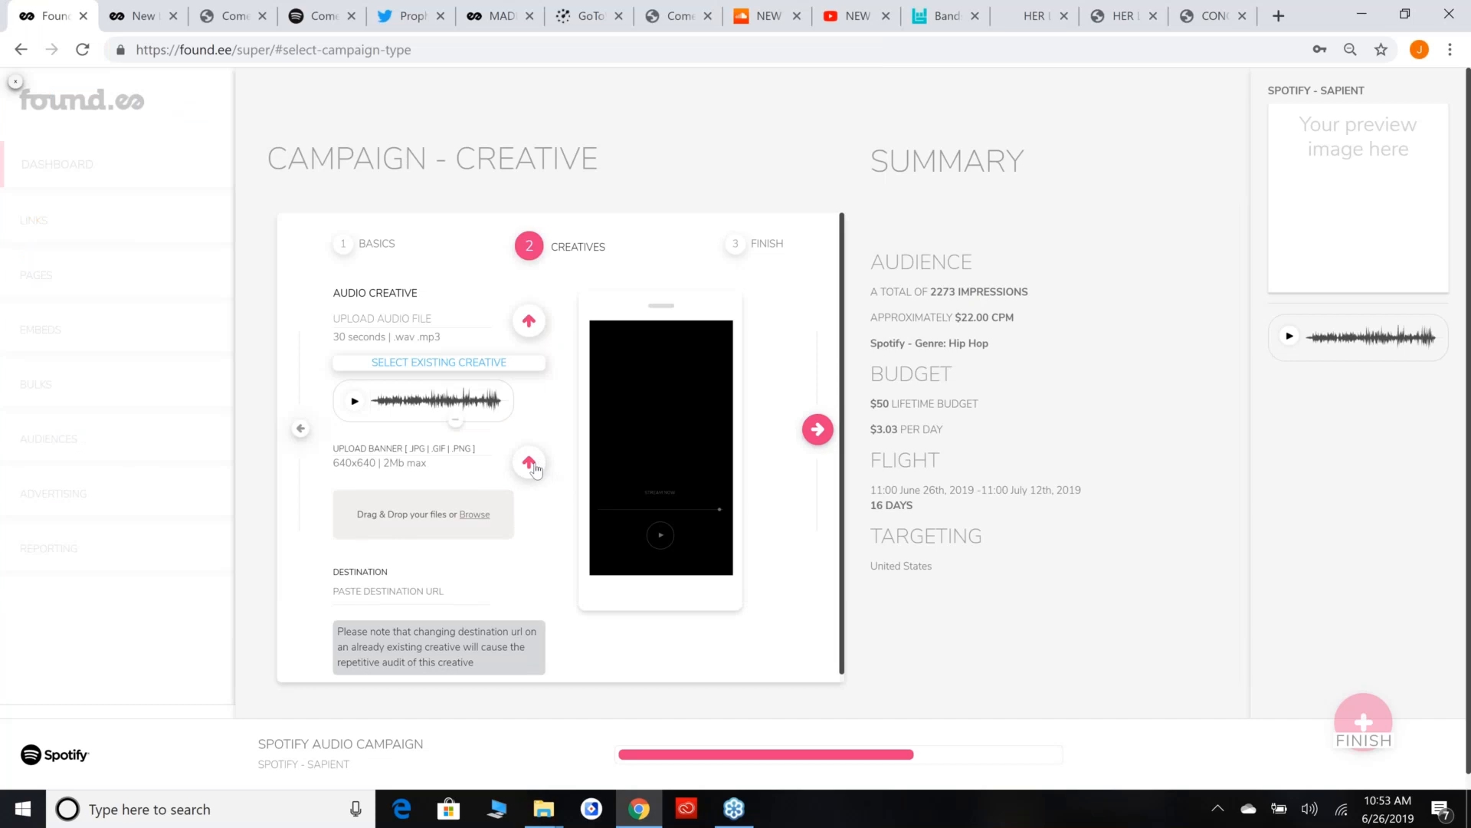
pyautogui.click(535, 469)
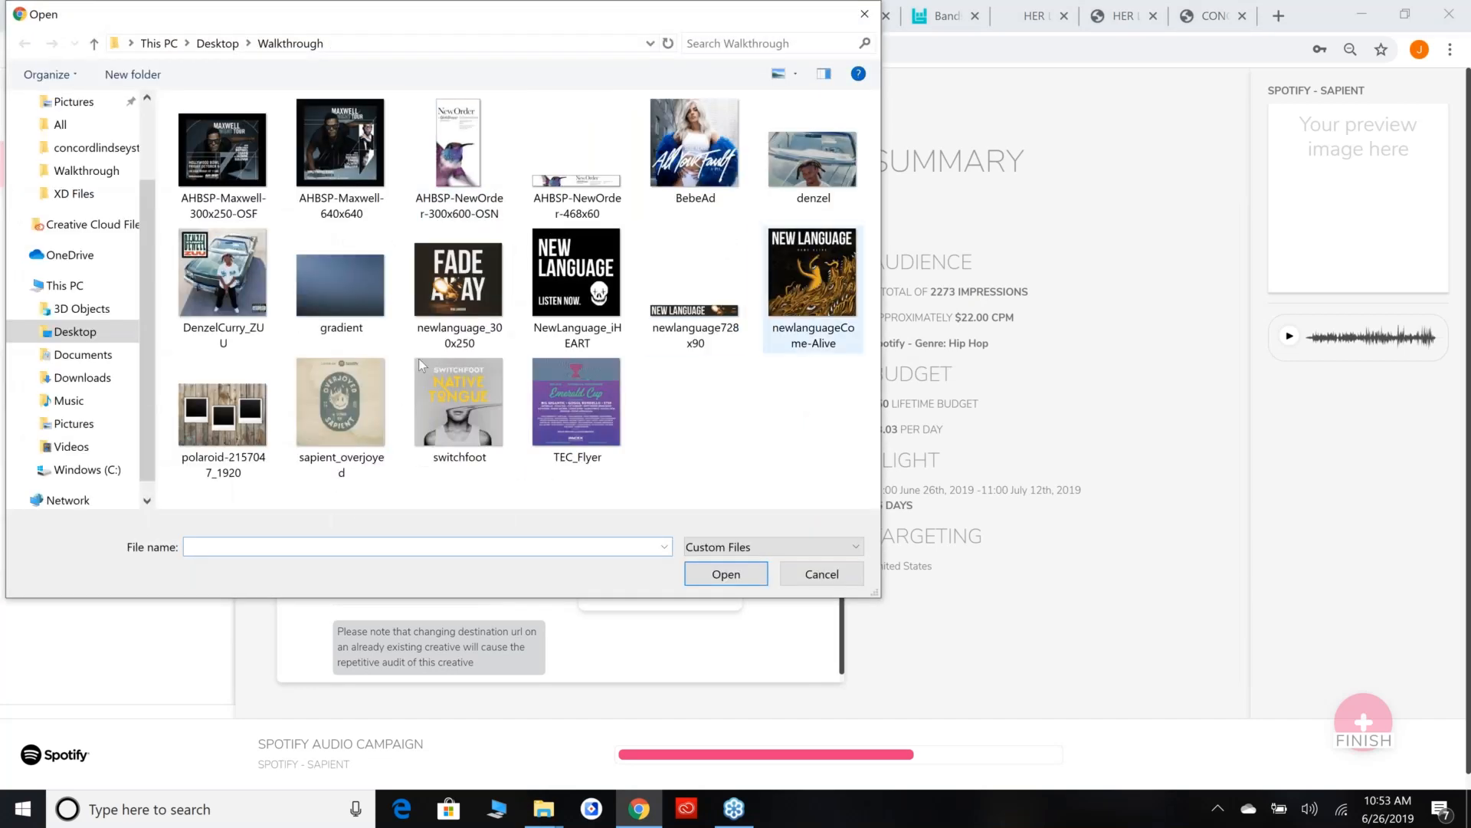
pyautogui.click(354, 366)
pyautogui.press('Return')
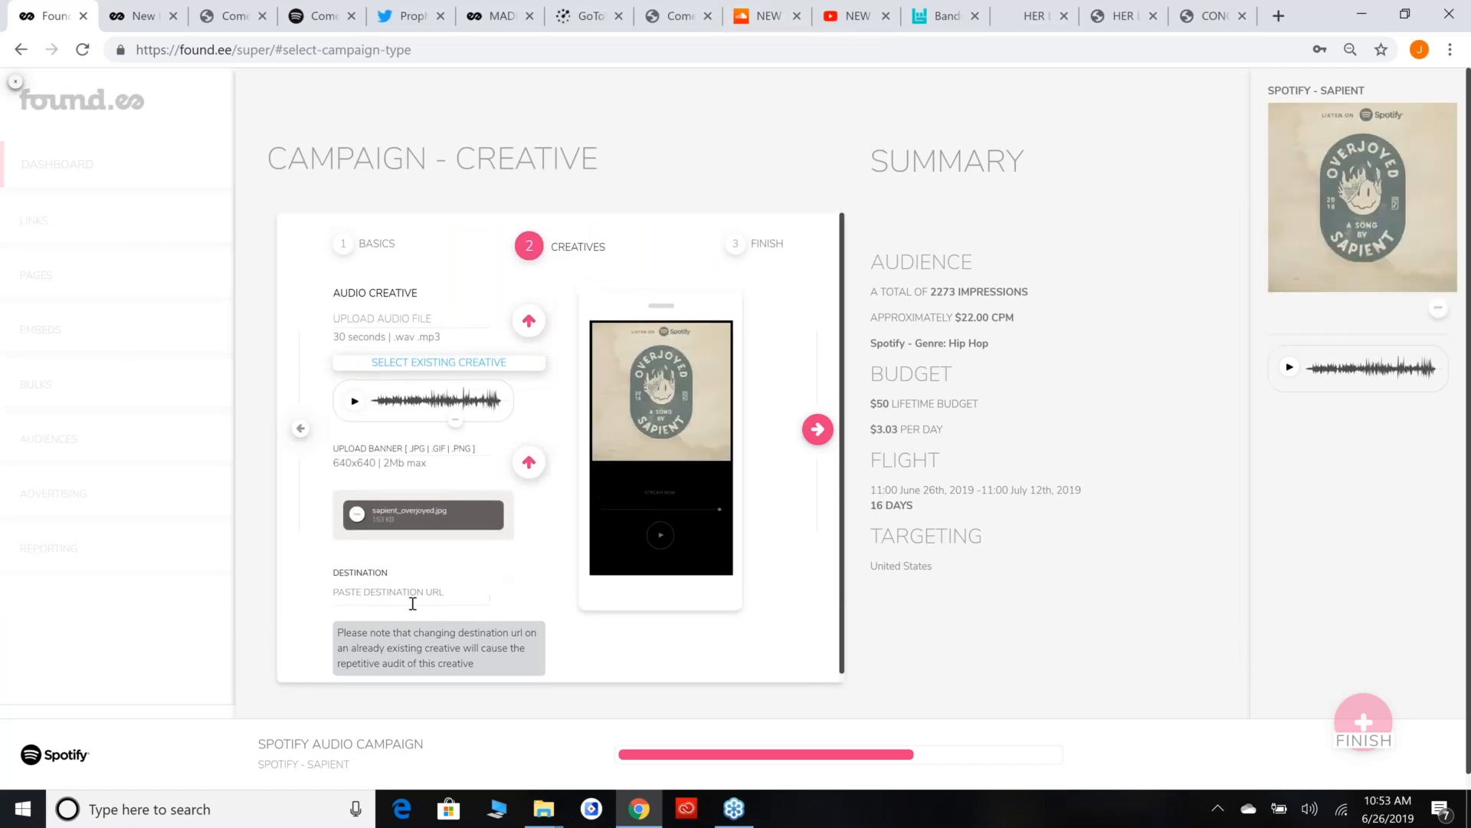
pyautogui.click(396, 596)
pyautogui.write('https://found.ee/4RX')
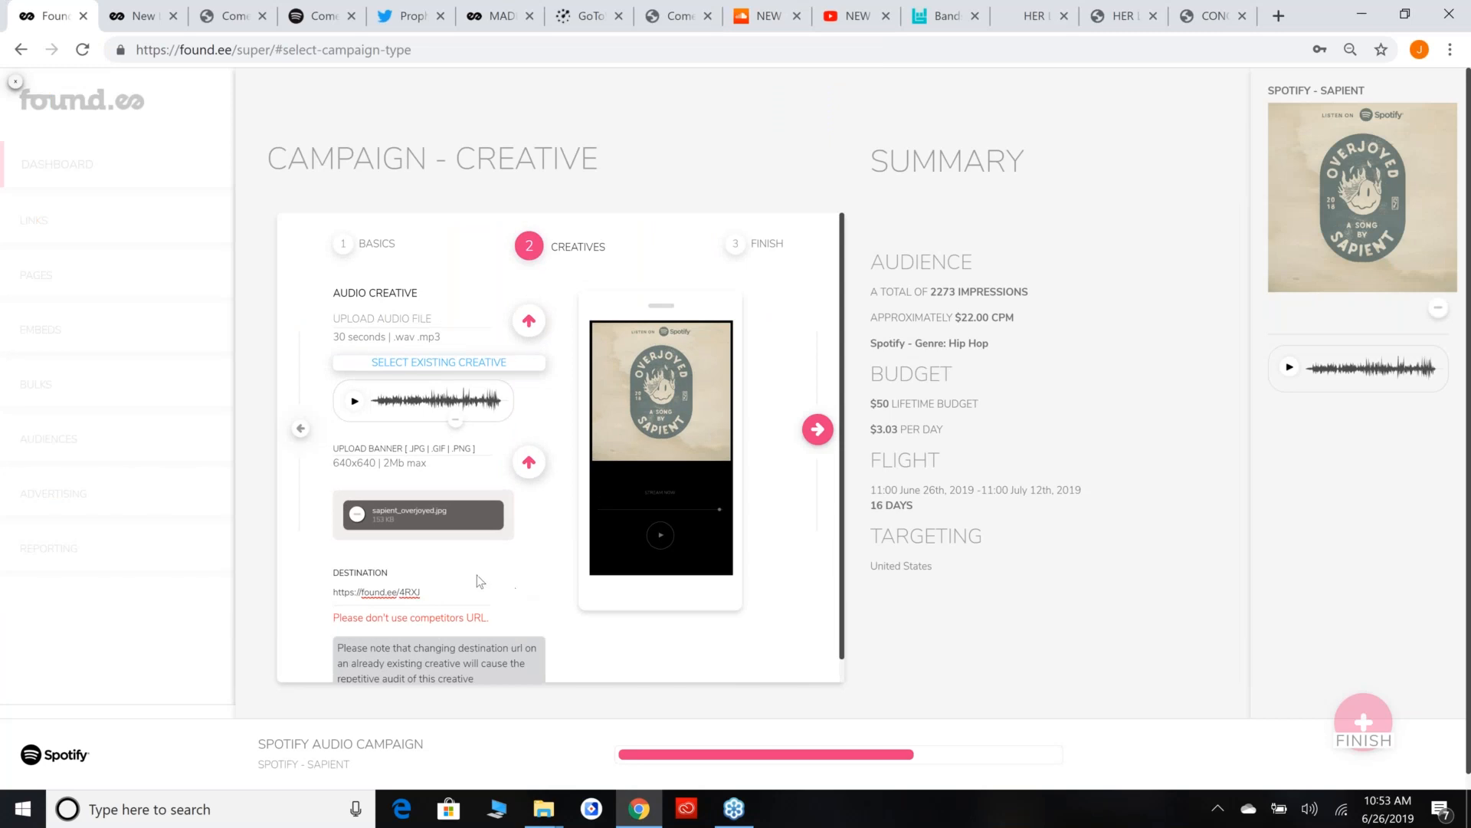
pyautogui.hotkey('ctrl', 'a')
pyautogui.write('https')
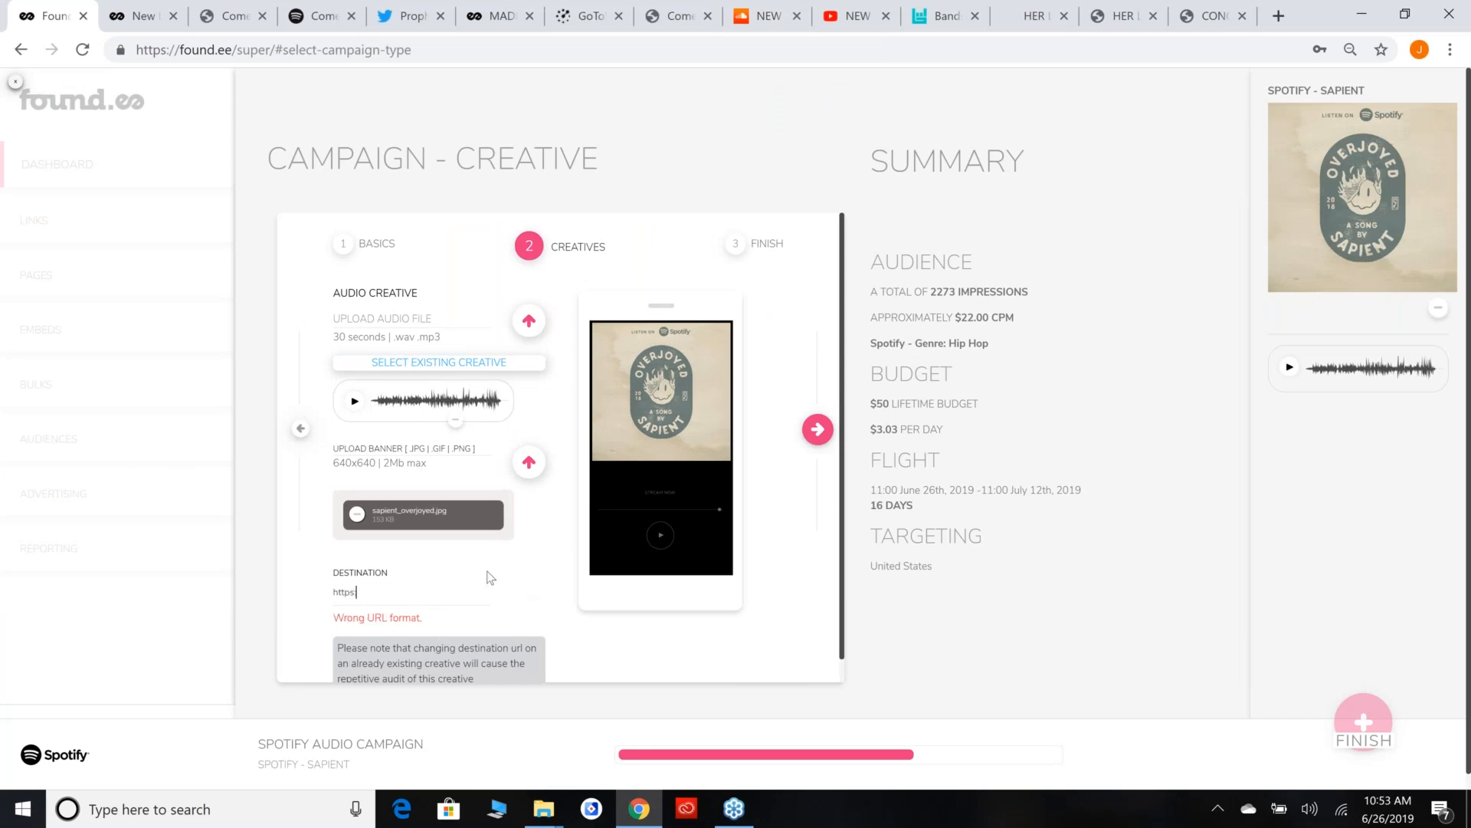
pyautogui.write('://spotify.com')
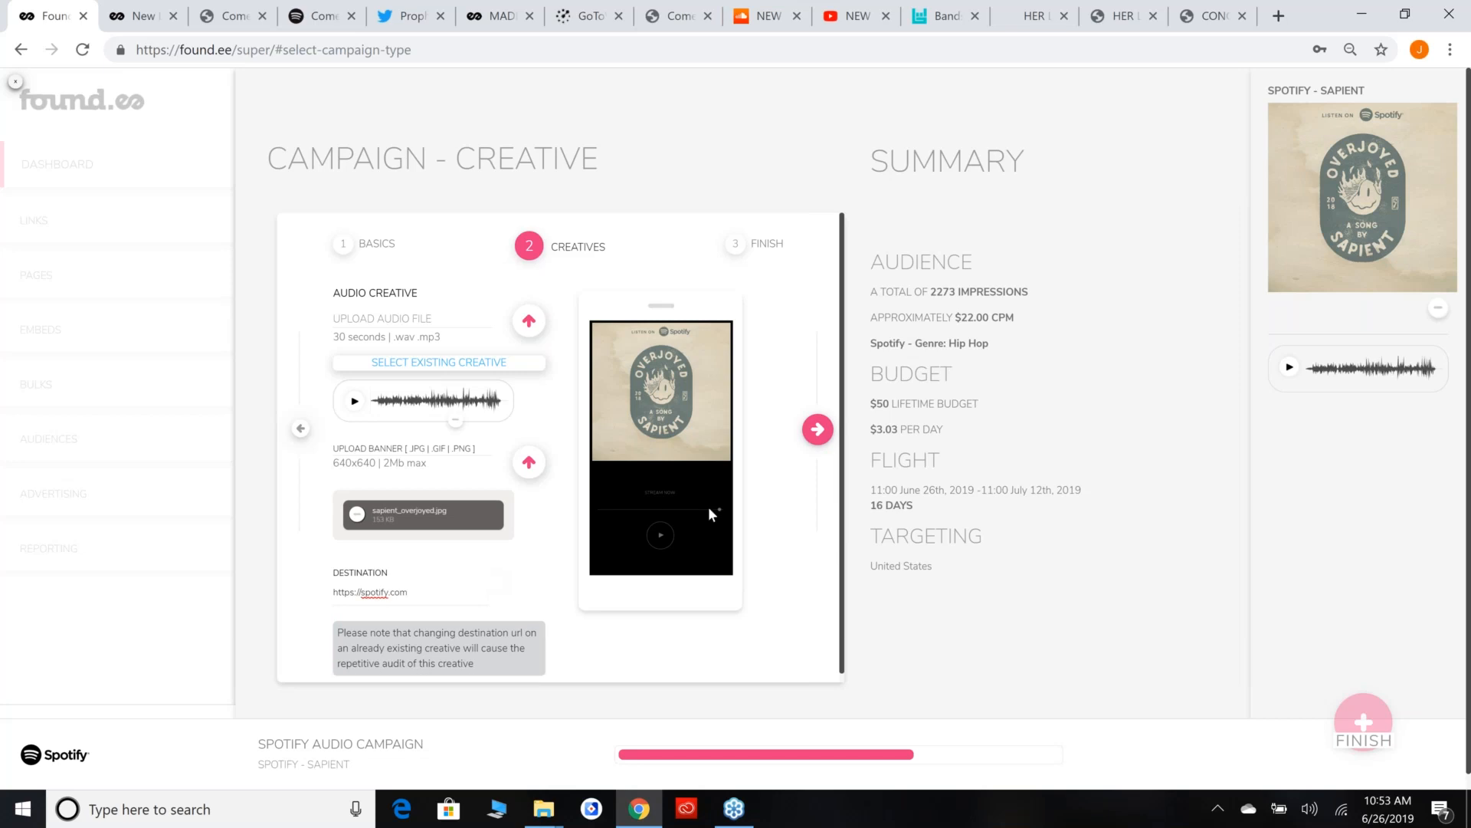
pyautogui.click(815, 431)
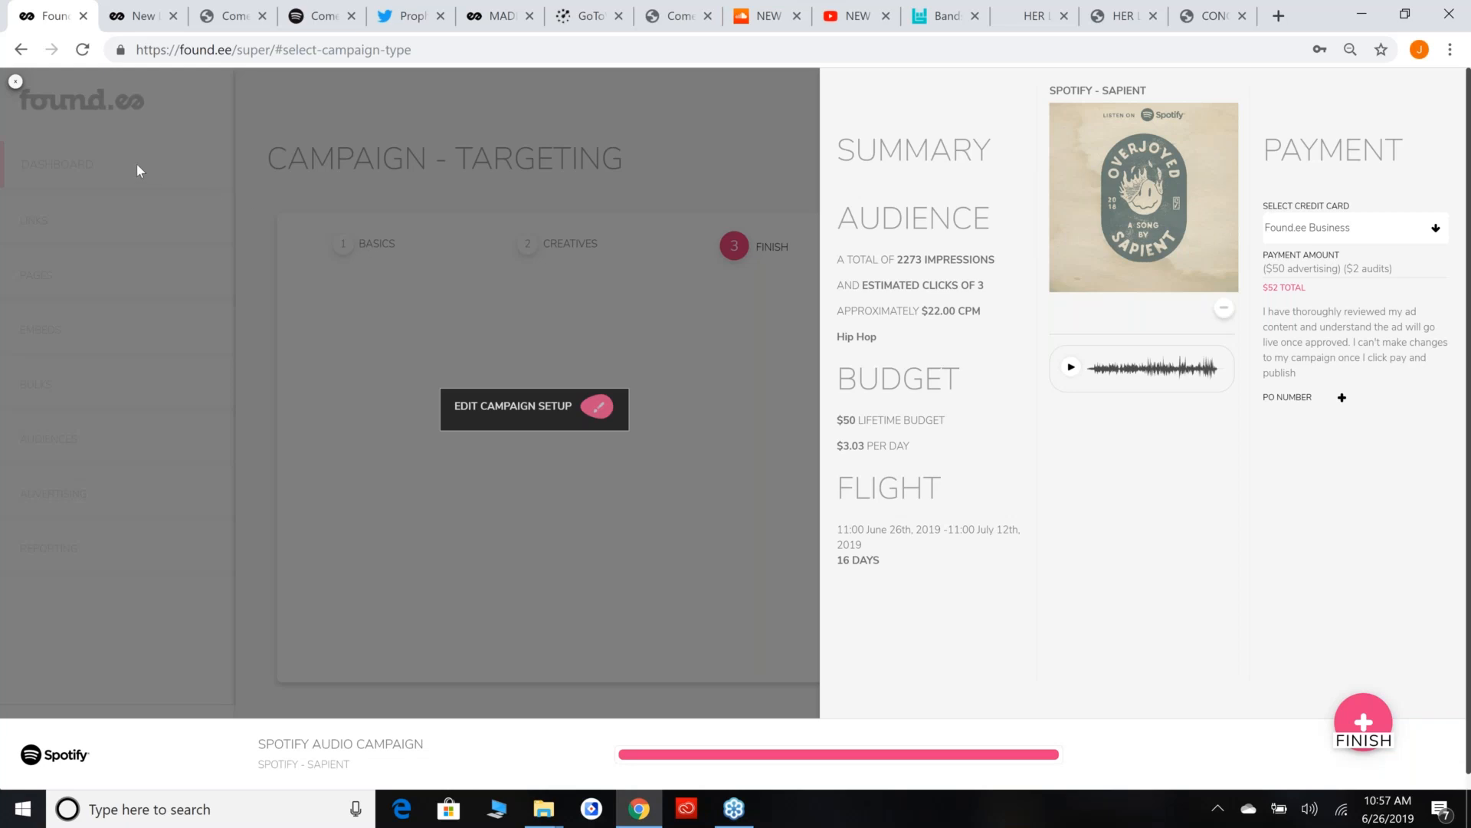
# Quit the Spotify campaign setup and return to the dashboard.
pyautogui.click(15, 82)
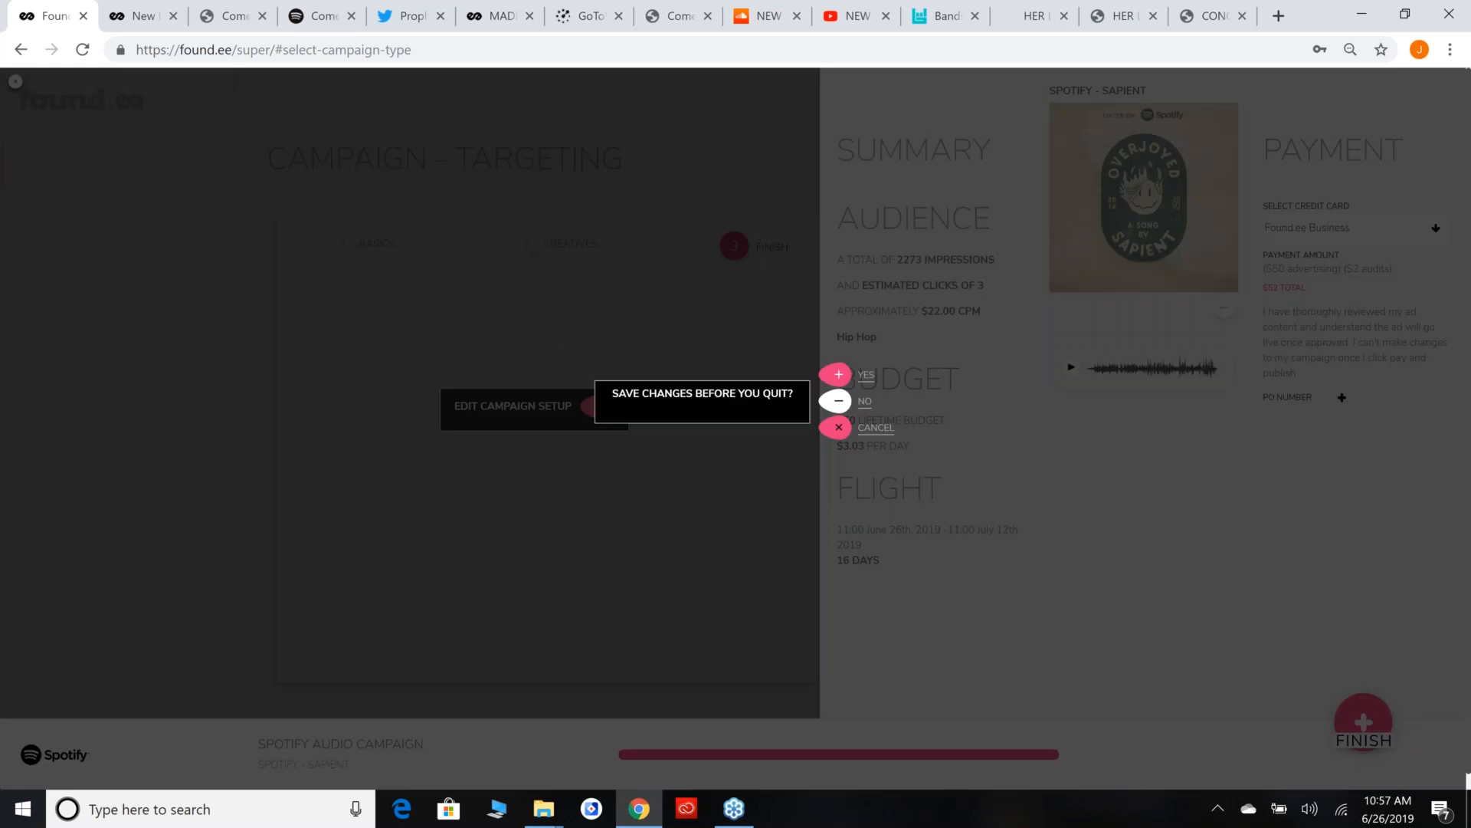
pyautogui.click(823, 396)
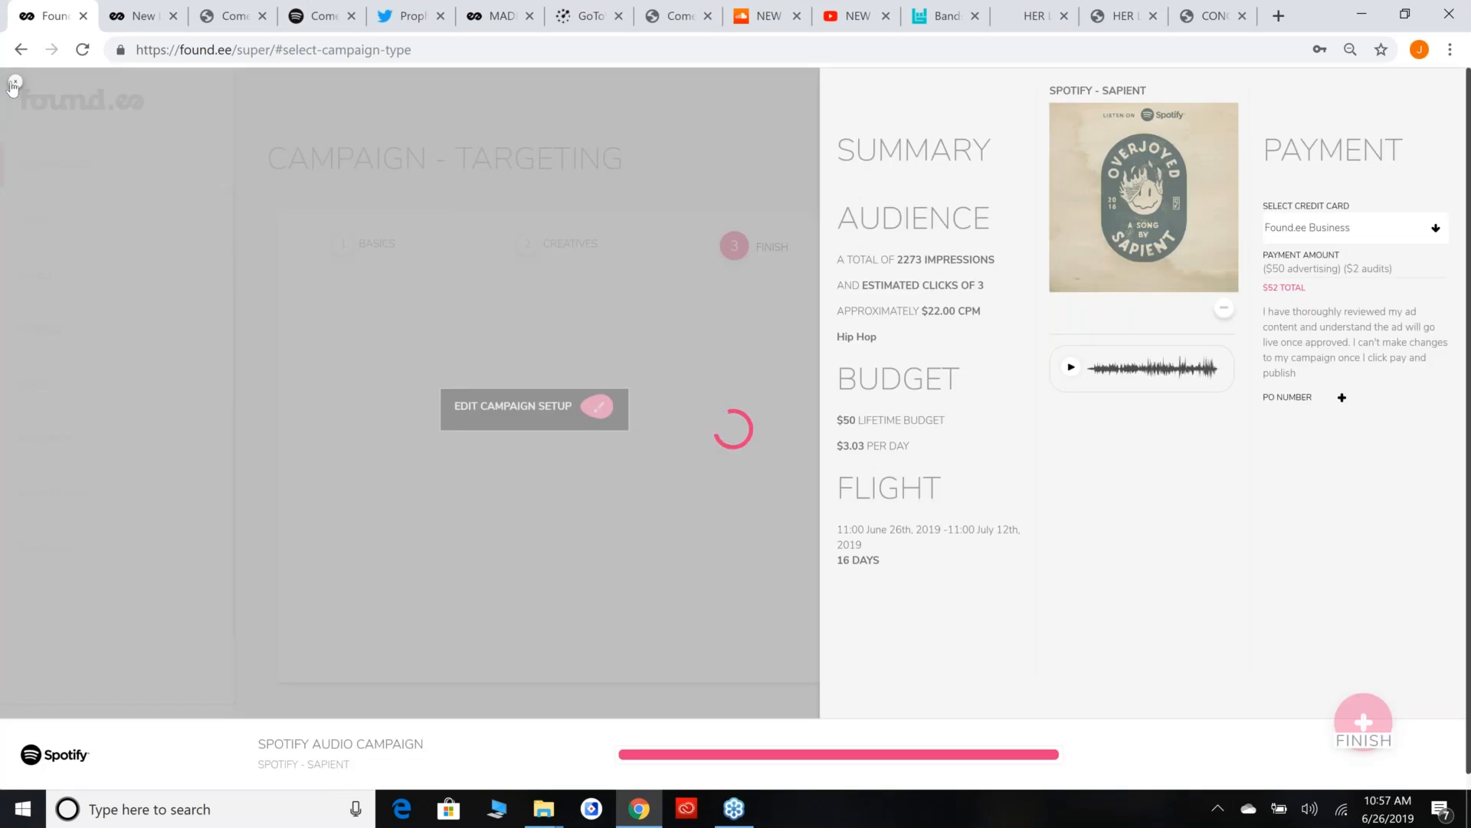
pyautogui.click(81, 60)
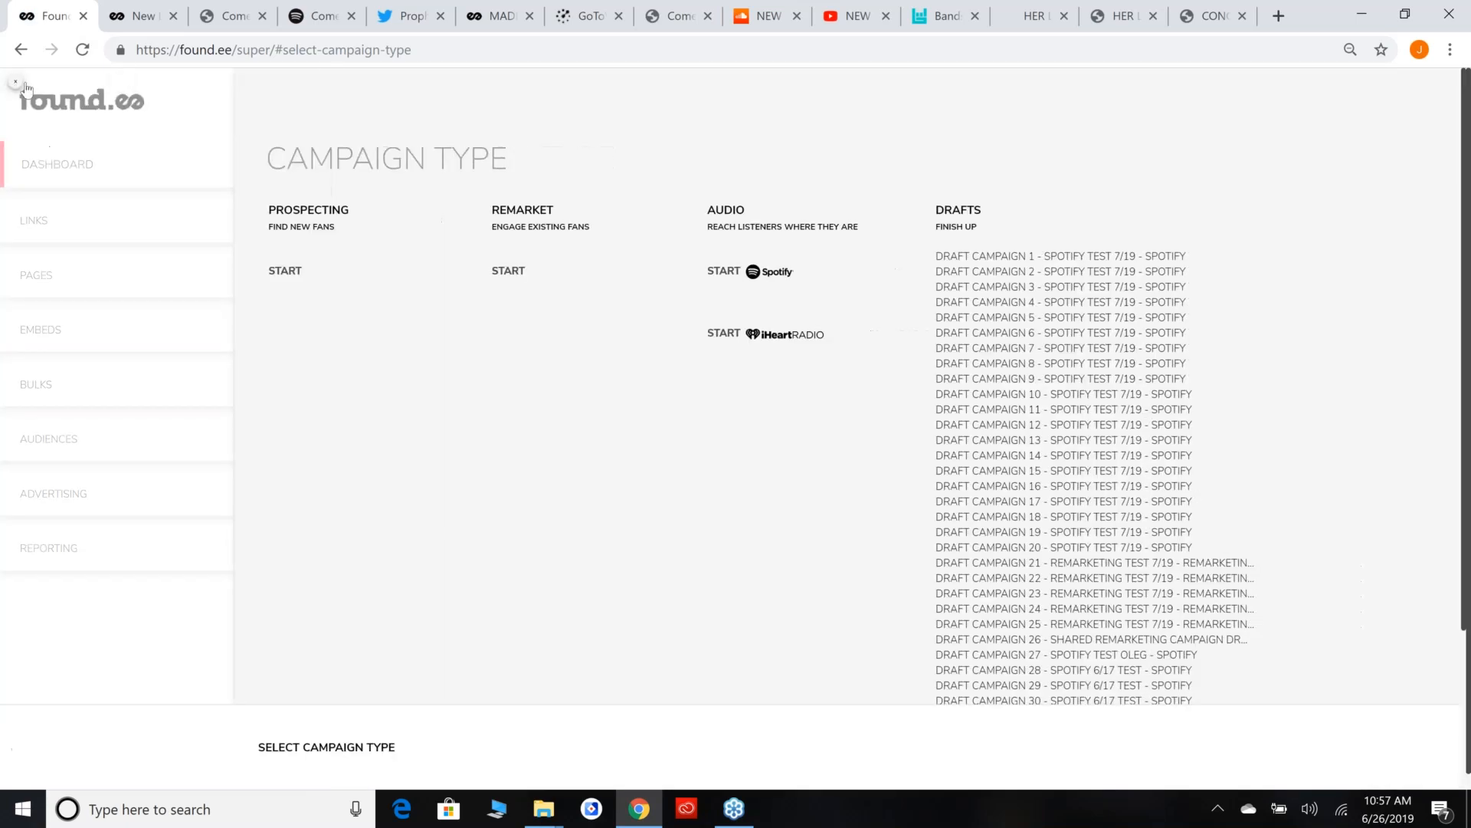
pyautogui.click(46, 150)
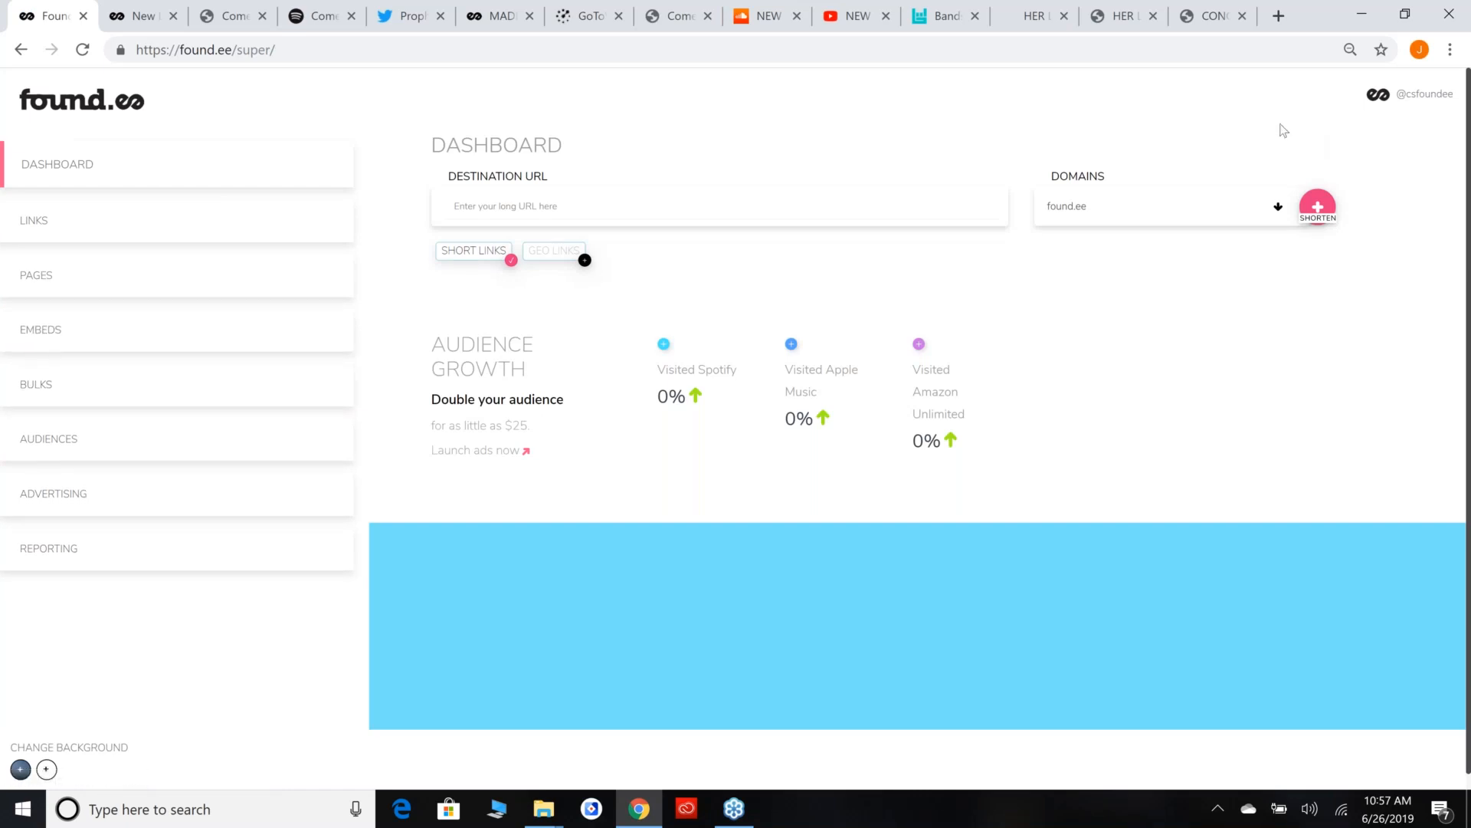
# Open the account permissions and enter sothiscouldbeanewbandhere as the new account's name.
pyautogui.click(1404, 97)
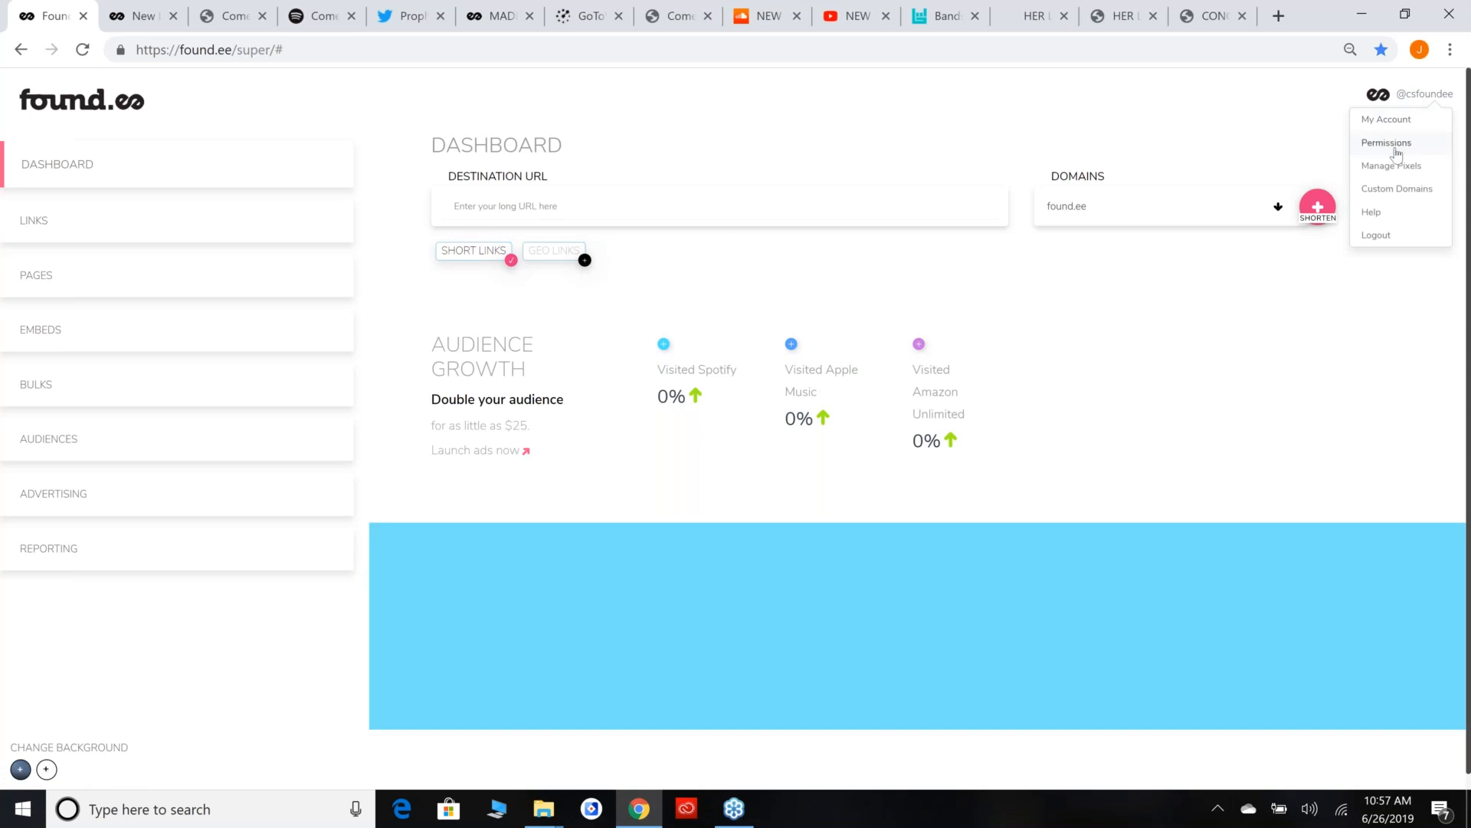
pyautogui.click(1393, 143)
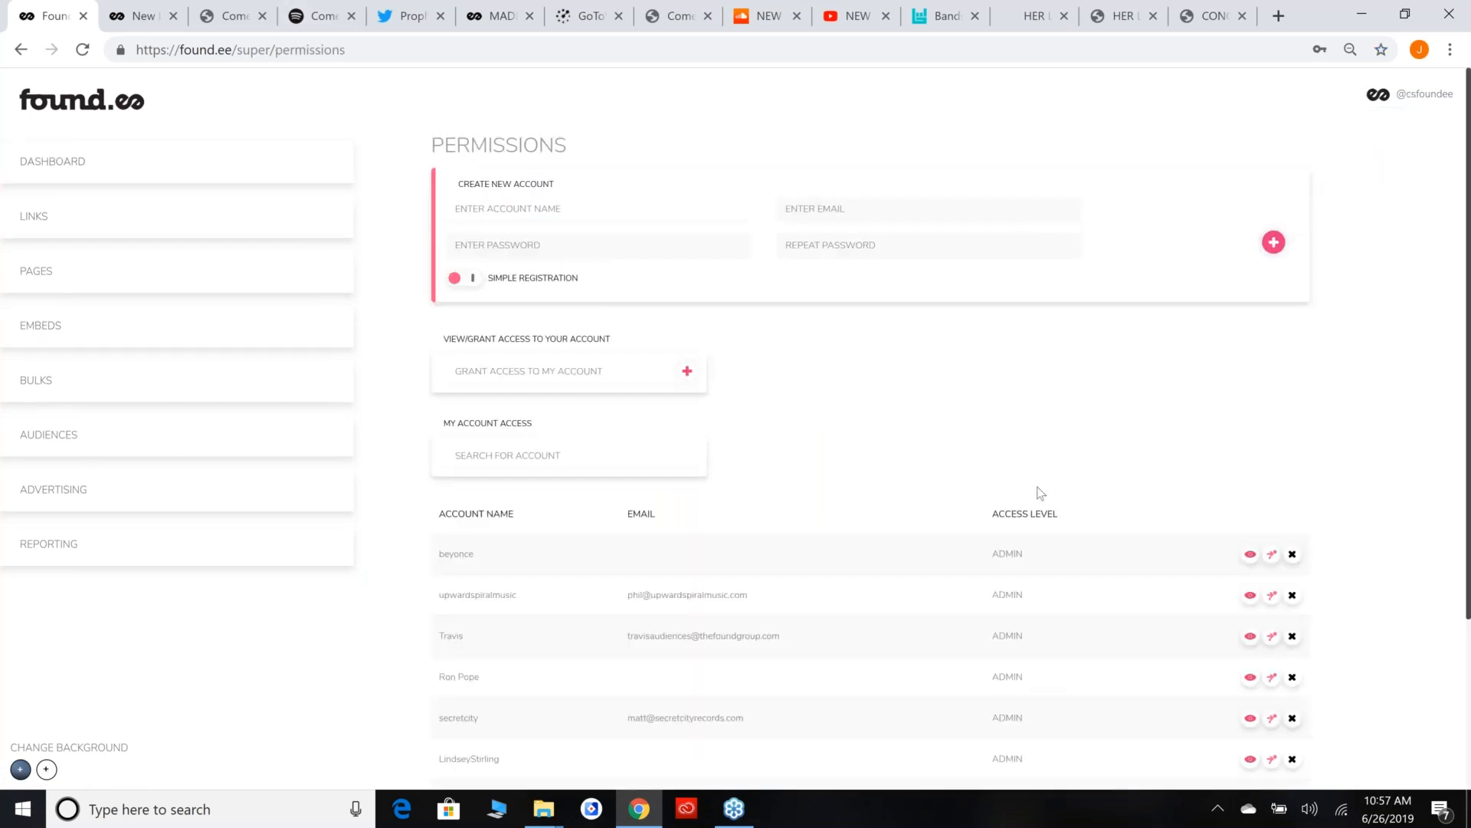
pyautogui.click(644, 210)
pyautogui.write('sothiscouldbeanewbandhere')
# Turn off simple registration and enter an e-mail address for the new account.
pyautogui.click(473, 280)
pyautogui.click(900, 213)
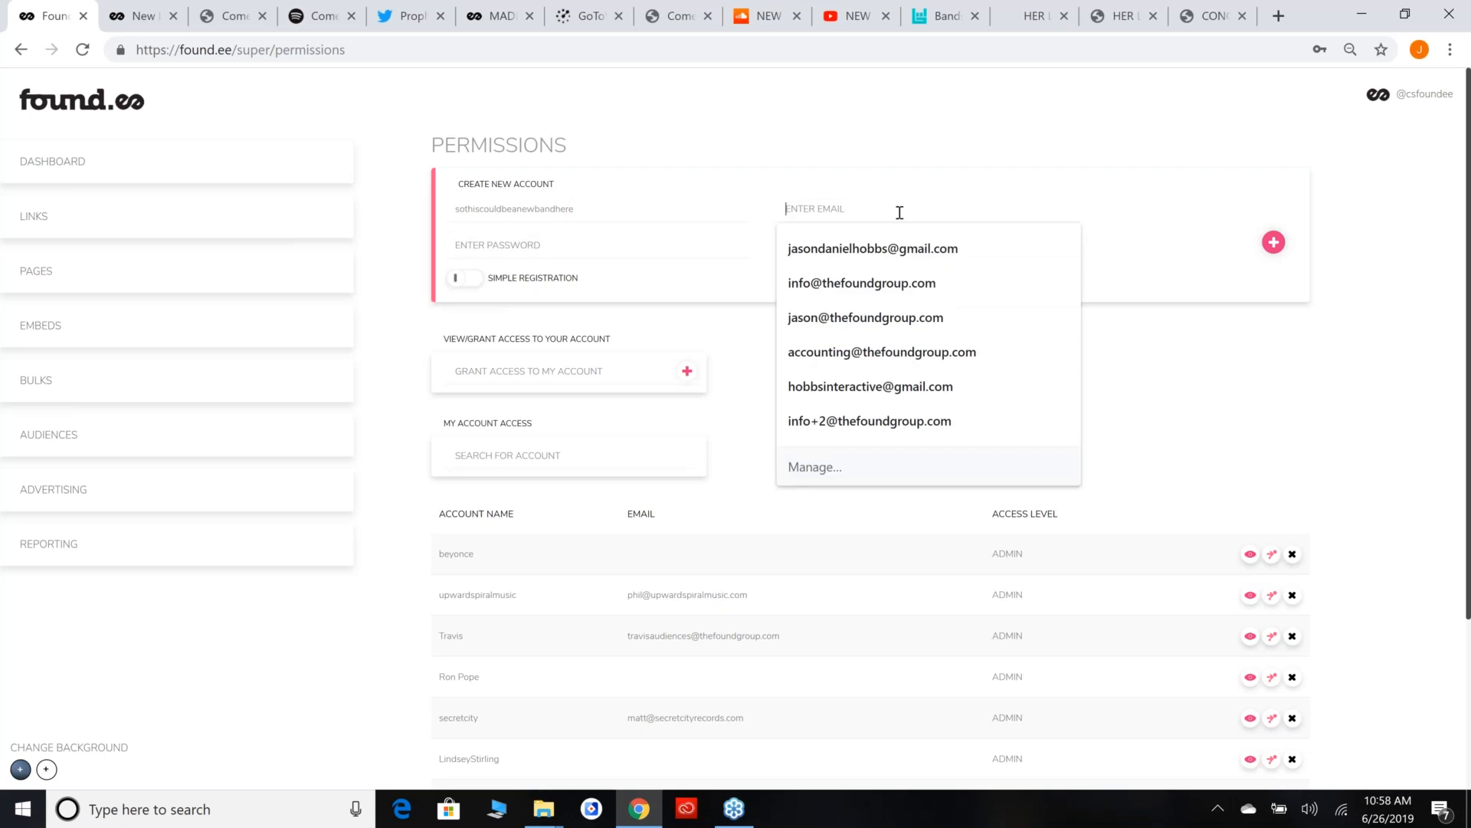
pyautogui.press('Down')
pyautogui.press('Return')
pyautogui.press('Tab')
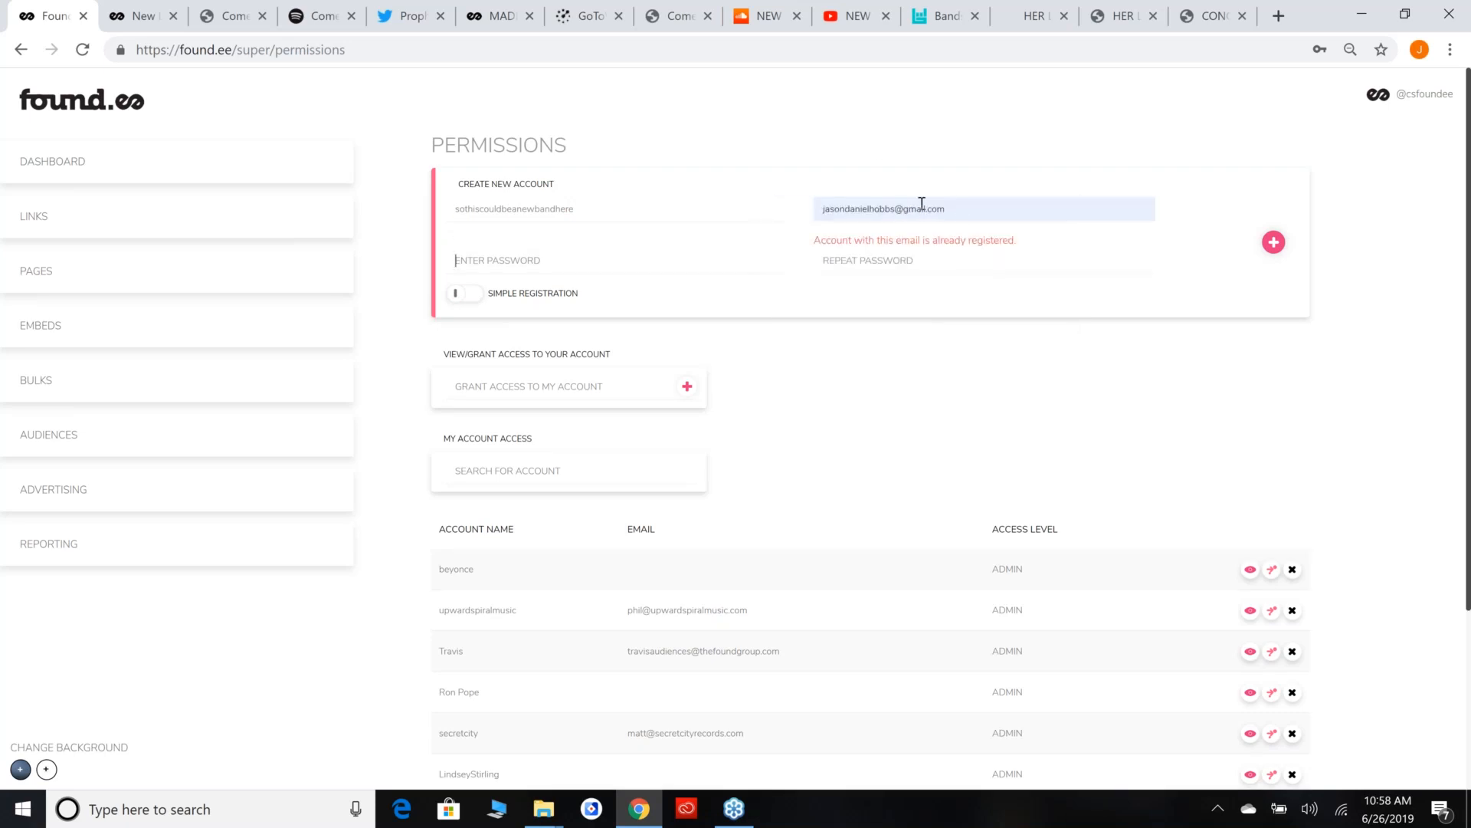
pyautogui.click(883, 207)
pyautogui.write('asdfasdf')
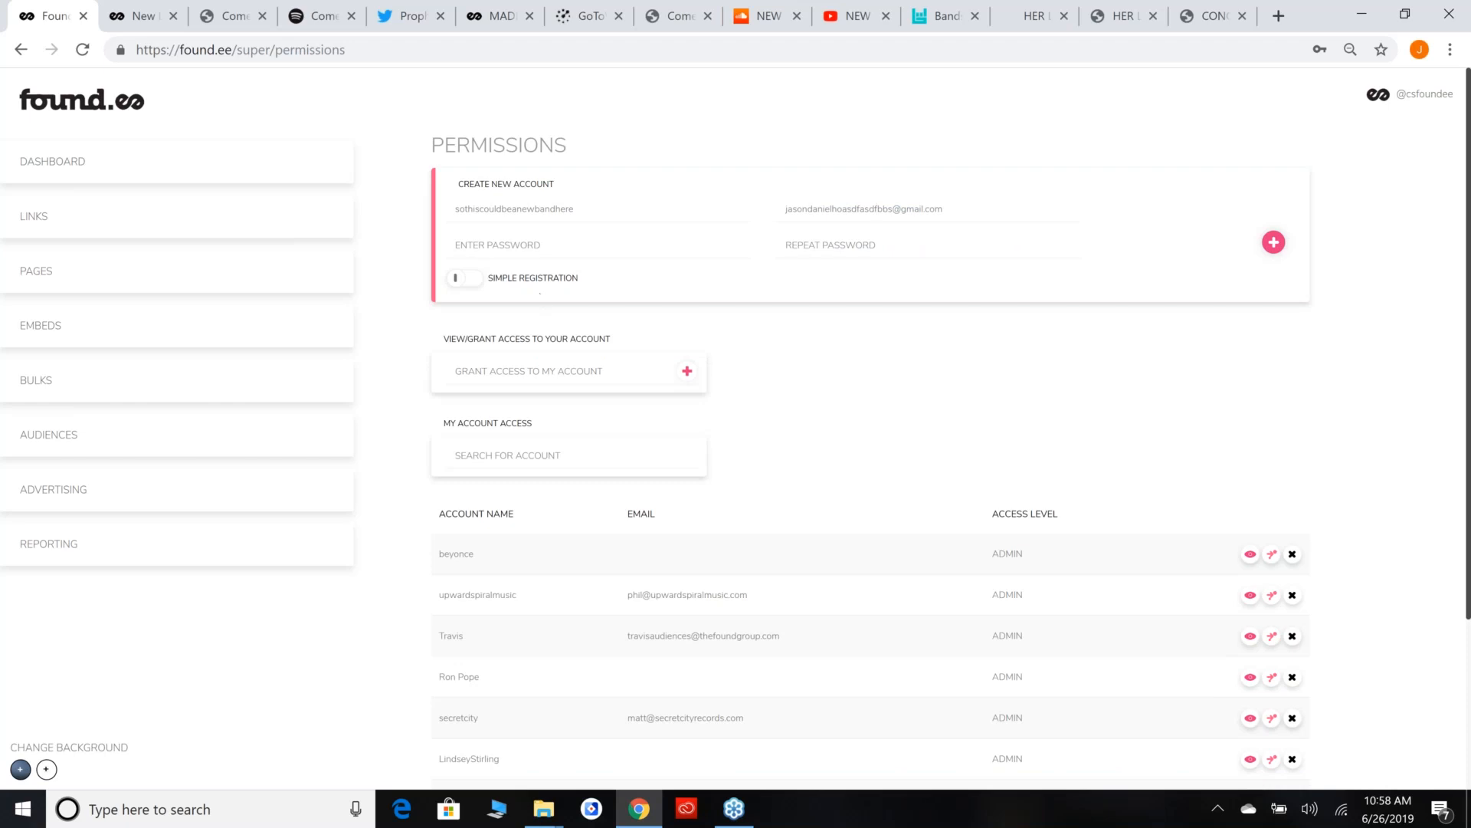
# Clear the new account's e-mail and turn simple registration back on.
pyautogui.click(923, 311)
pyautogui.moveTo(988, 213); pyautogui.dragTo(760, 195)
pyautogui.press('BackSpace')
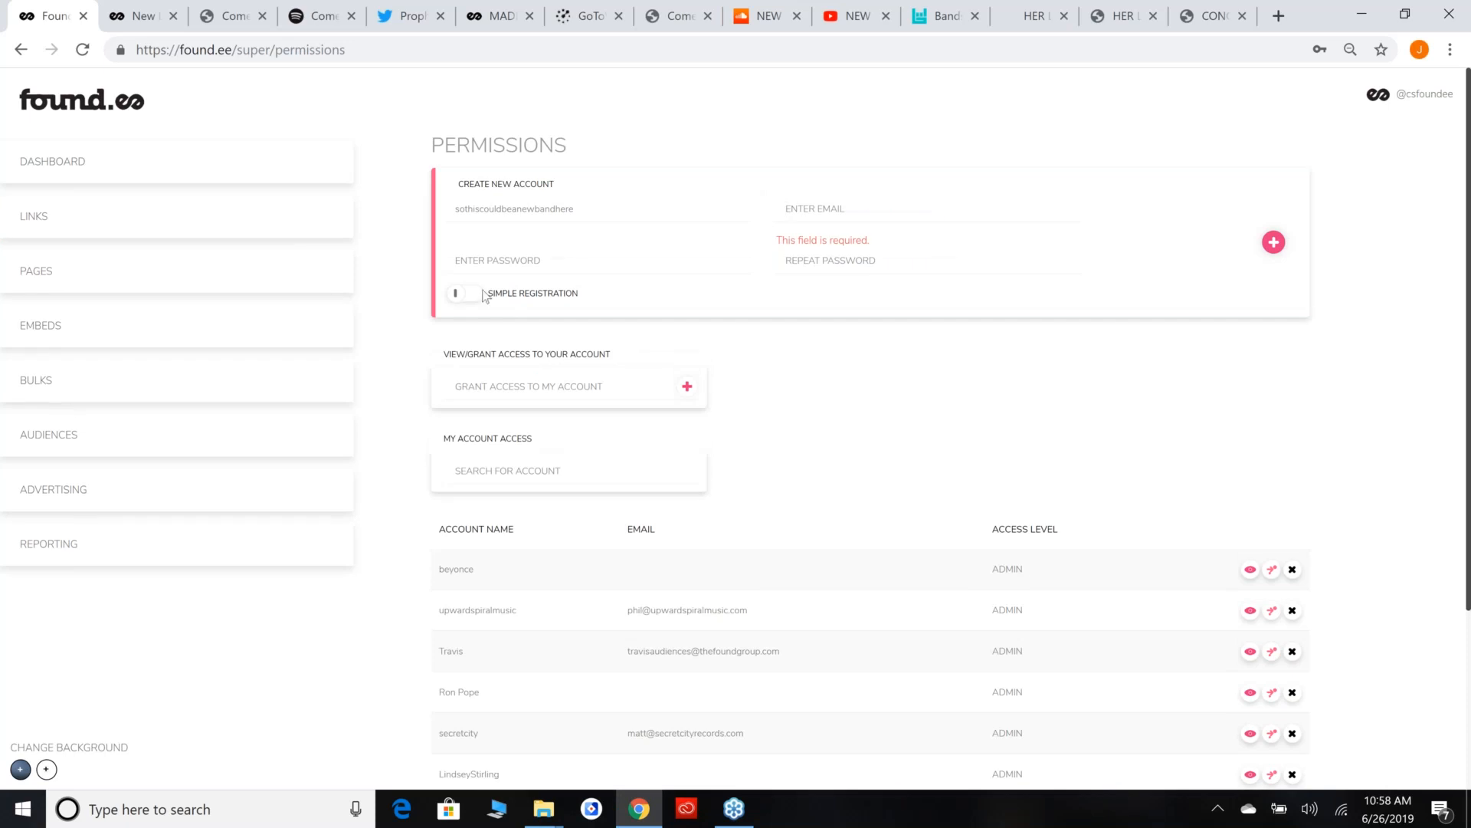
pyautogui.click(462, 295)
# Examine the list of accessible accounts with their access levels and the actions offered for each account.
pyautogui.scroll(-3, 893, 410)
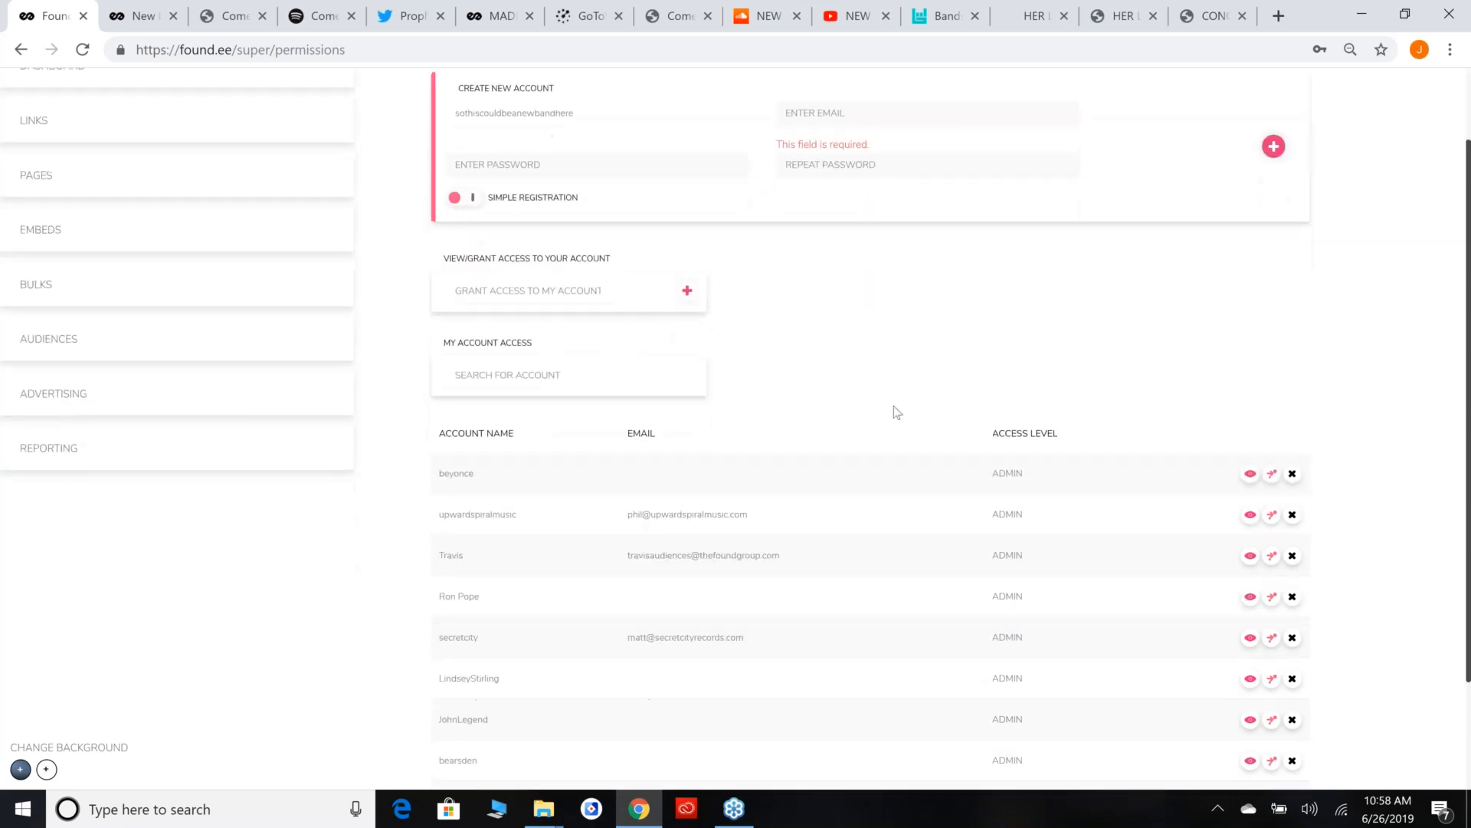
pyautogui.scroll(3, 669, 202)
pyautogui.scroll(-3, 476, 575)
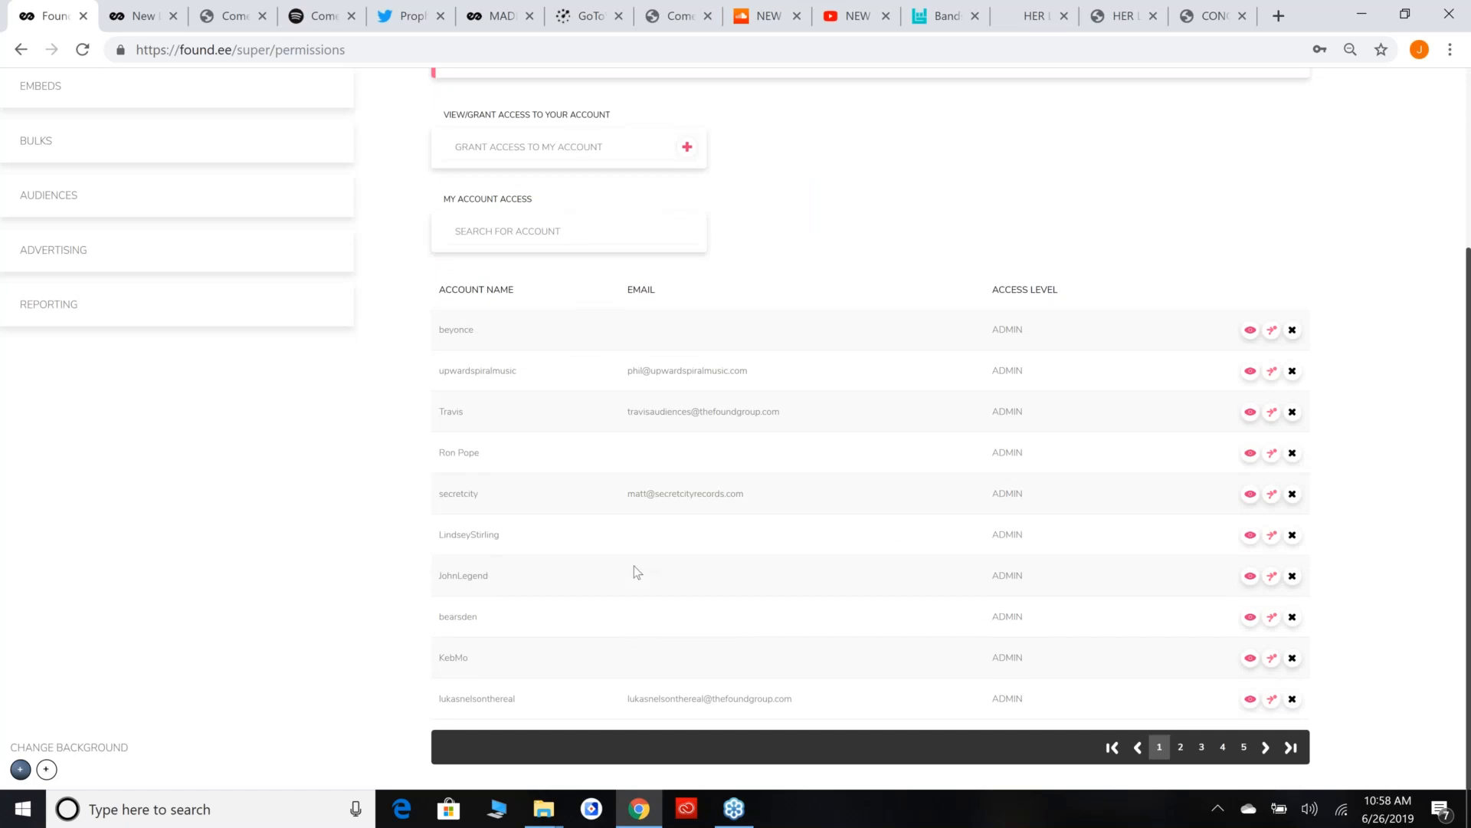
pyautogui.rightClick(1270, 583)
pyautogui.click(1160, 619)
pyautogui.scroll(1, 1288, 508)
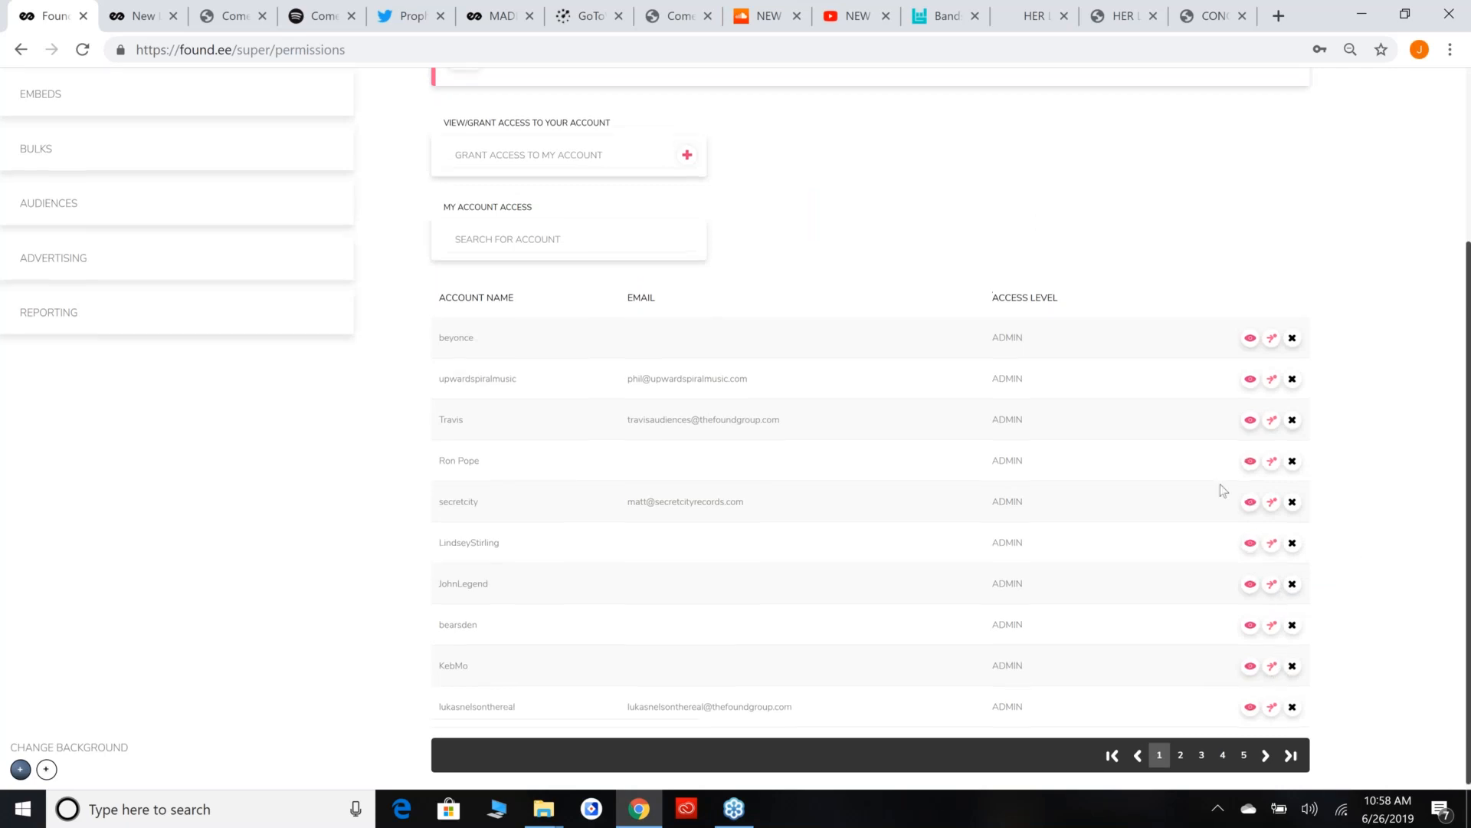
pyautogui.scroll(-1, 558, 567)
pyautogui.moveTo(594, 330); pyautogui.dragTo(771, 673)
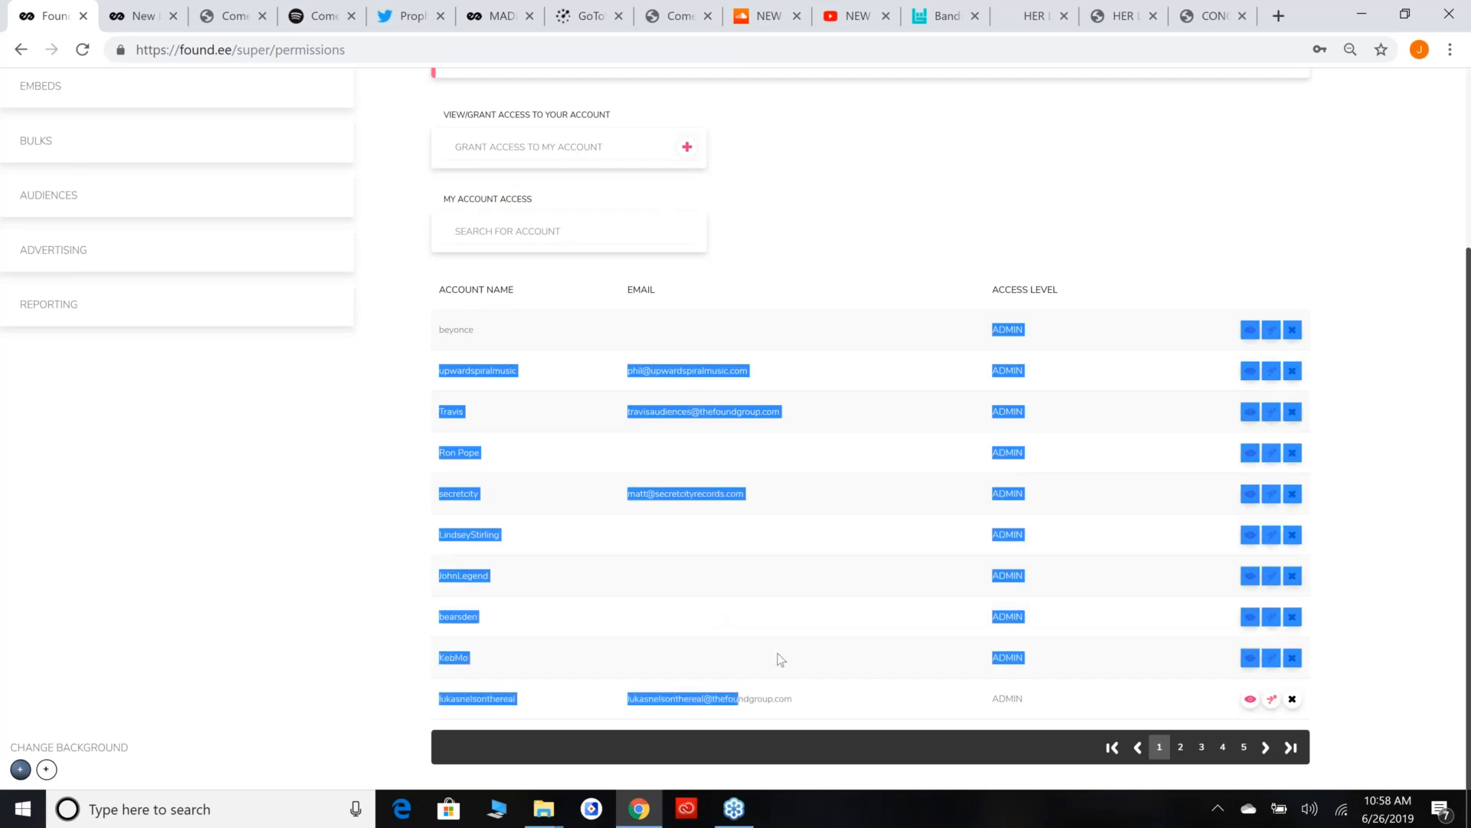
pyautogui.click(777, 638)
pyautogui.scroll(3, 775, 633)
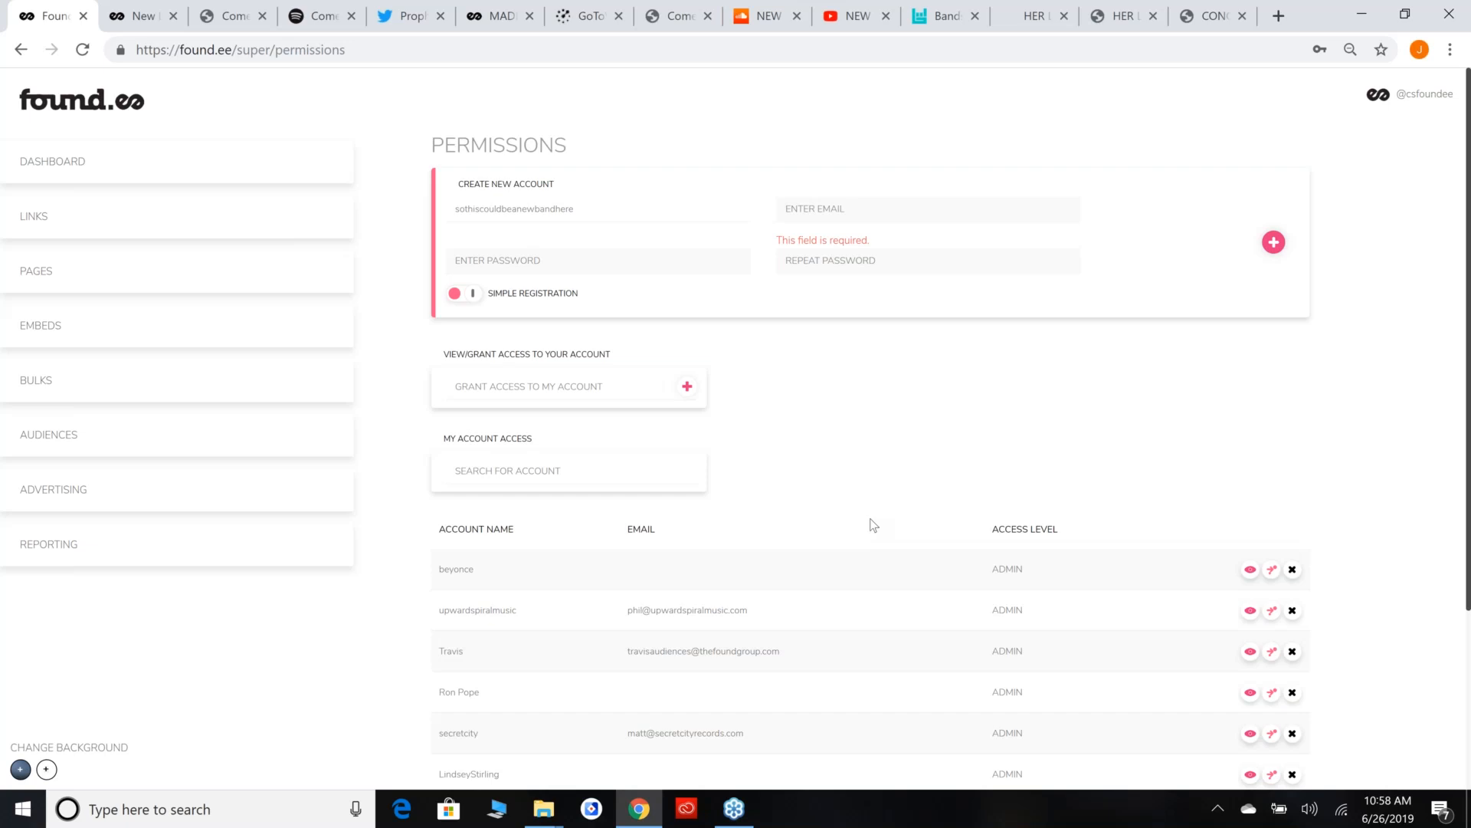
# Prepare granting access to the csfoundee account by entering the recipient's e-mail and choosing READ access.
pyautogui.click(688, 396)
pyautogui.scroll(-1, 665, 339)
pyautogui.scroll(1, 652, 337)
pyautogui.click(532, 337)
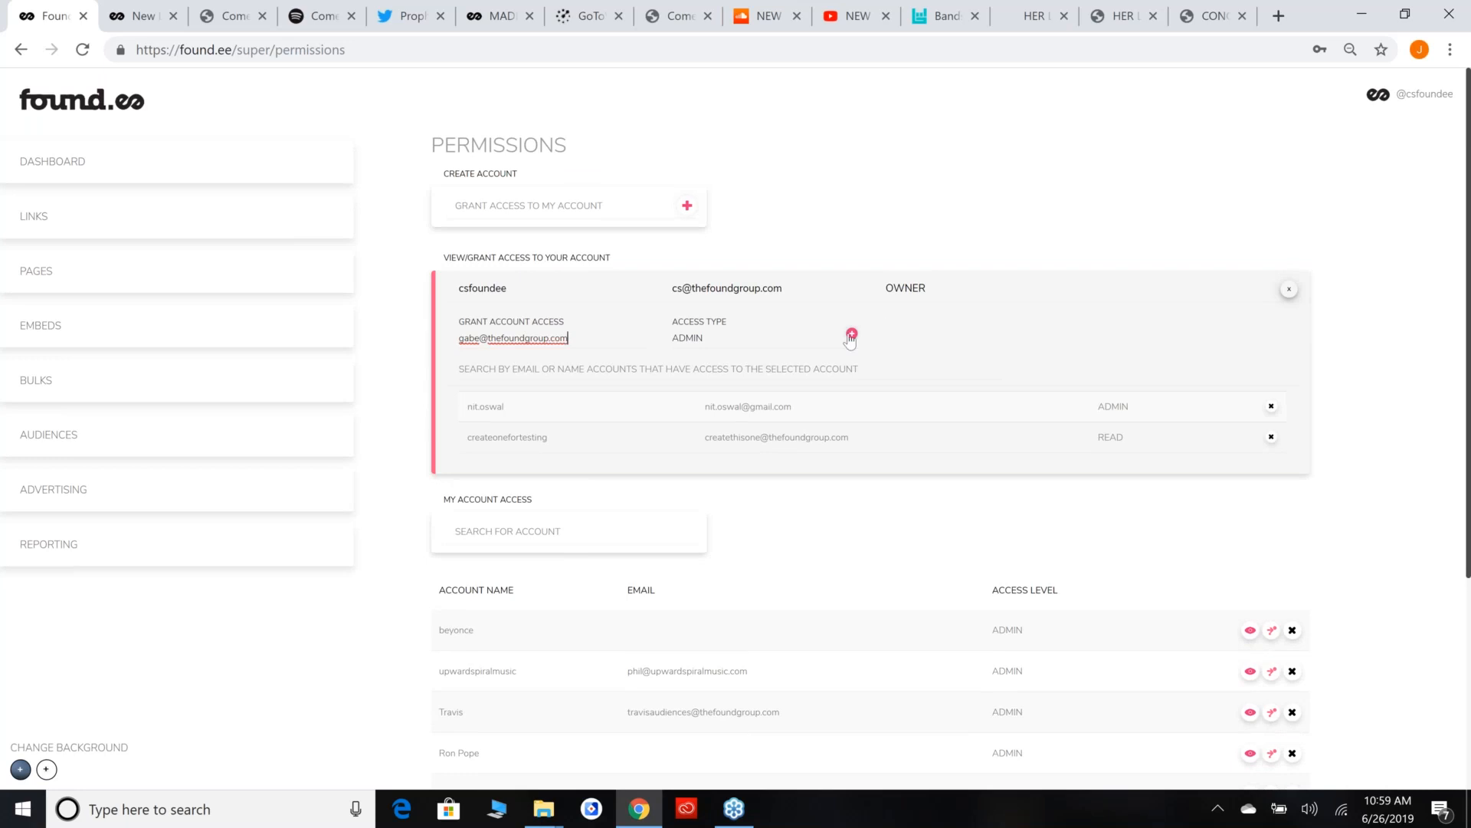
pyautogui.click(811, 338)
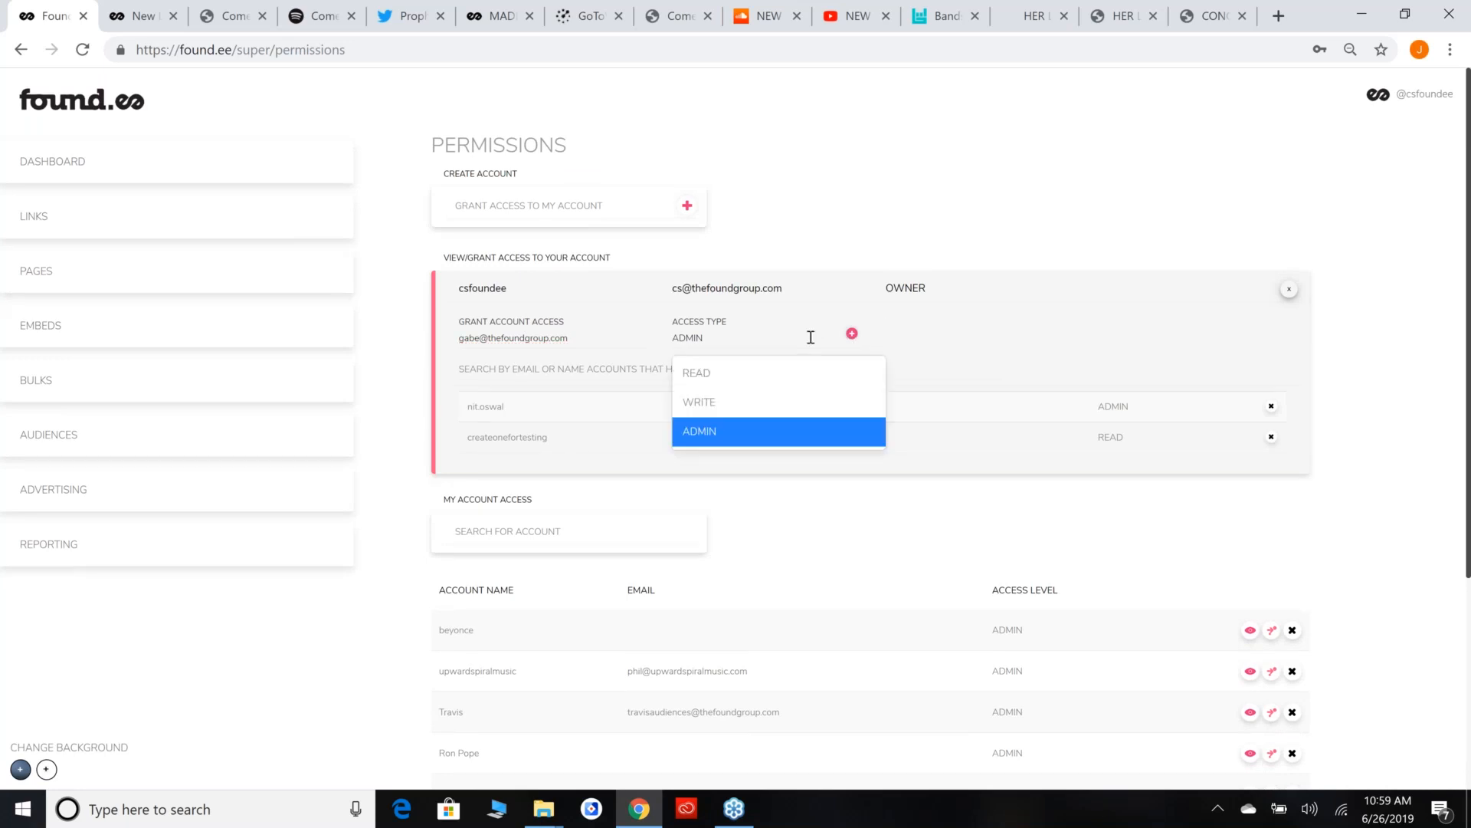
pyautogui.click(811, 376)
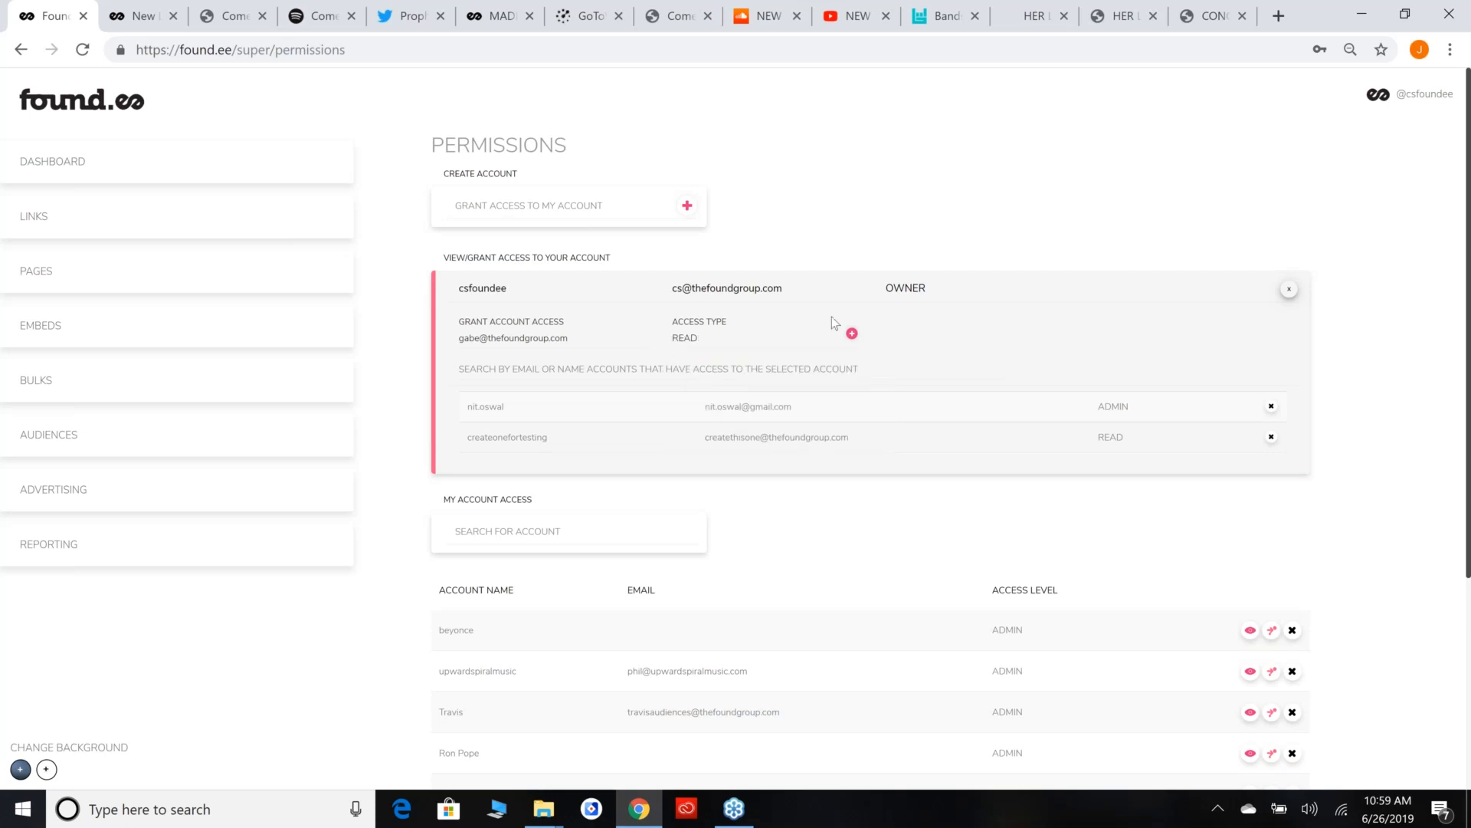
# Grant the entered recipient ADMIN access to the csfoundee account, check its access list and close the grant form.
pyautogui.click(765, 334)
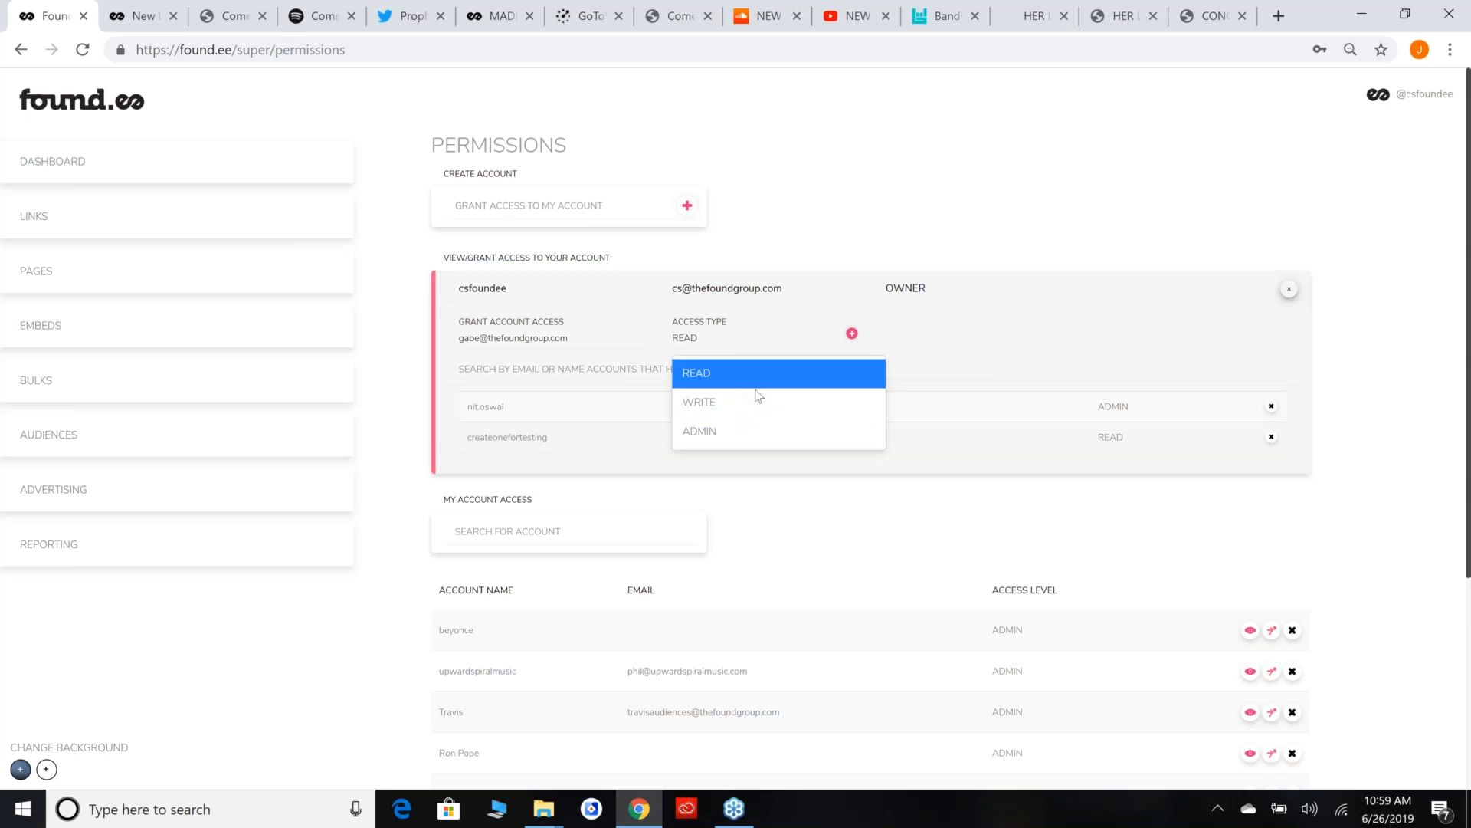
pyautogui.click(741, 423)
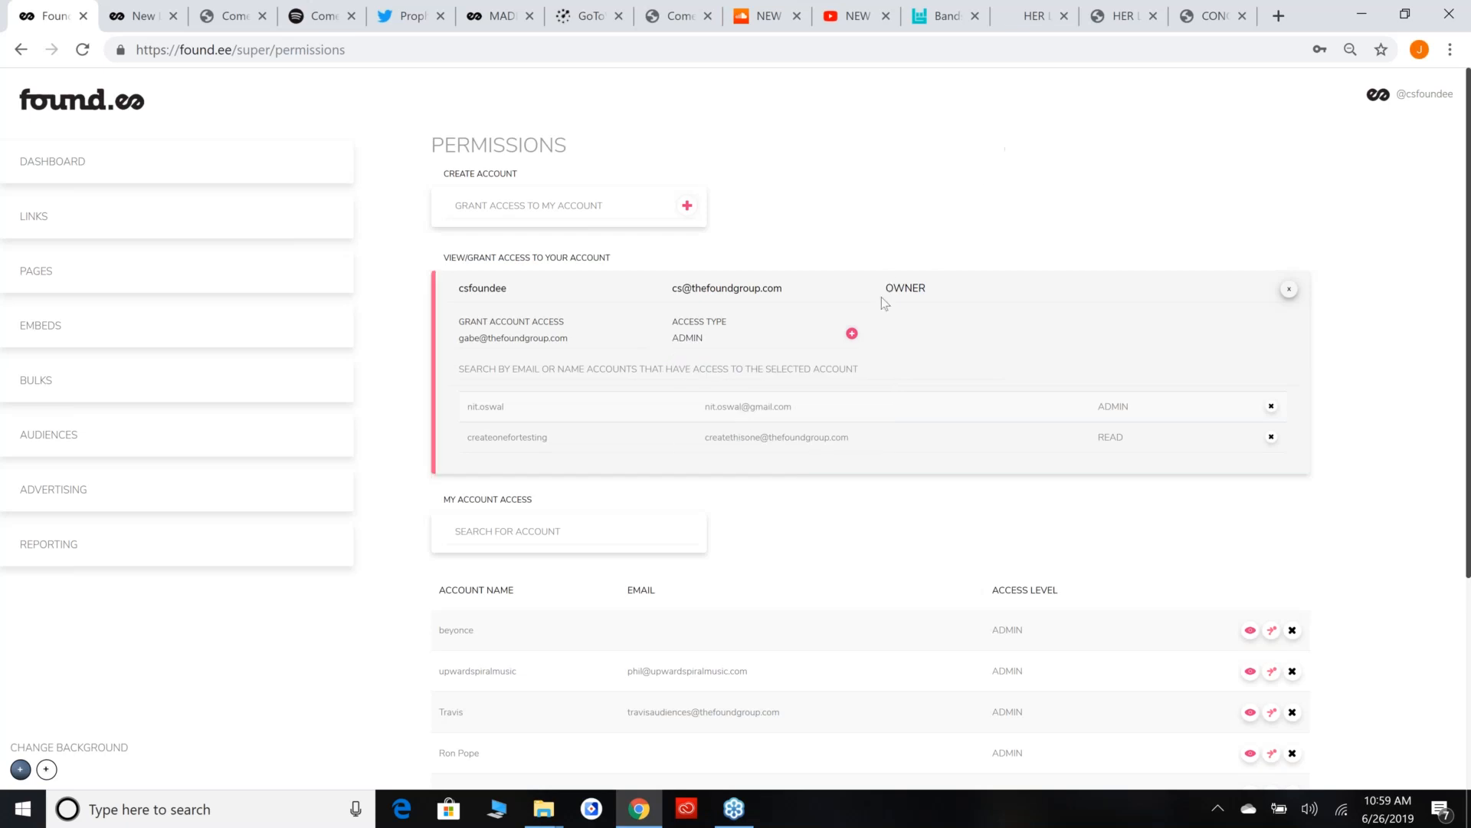
pyautogui.click(851, 332)
pyautogui.click(854, 335)
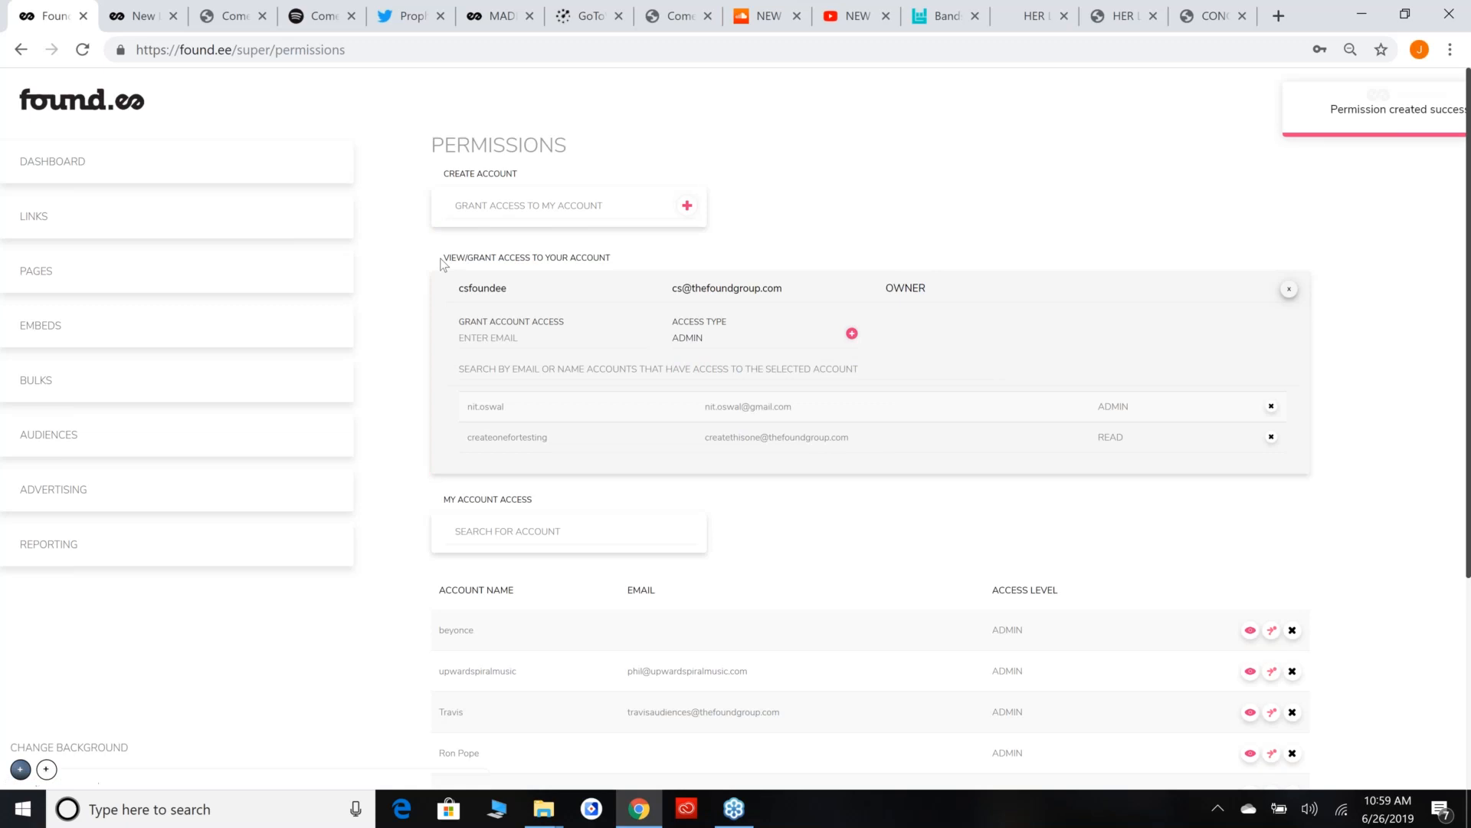
pyautogui.scroll(-1, 740, 475)
pyautogui.scroll(-1, 739, 473)
pyautogui.scroll(2, 835, 394)
pyautogui.scroll(-1, 843, 394)
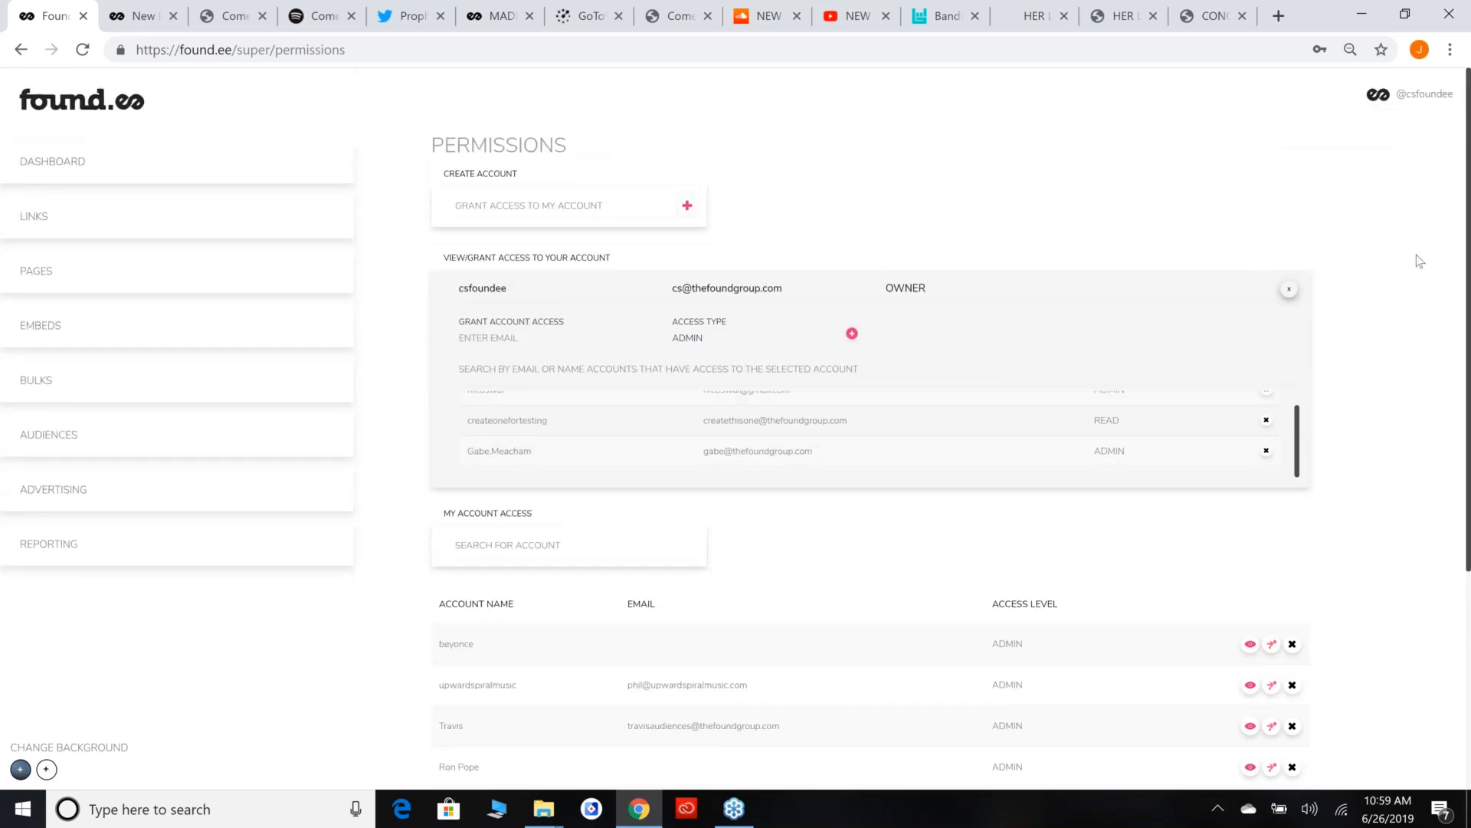
pyautogui.click(1287, 291)
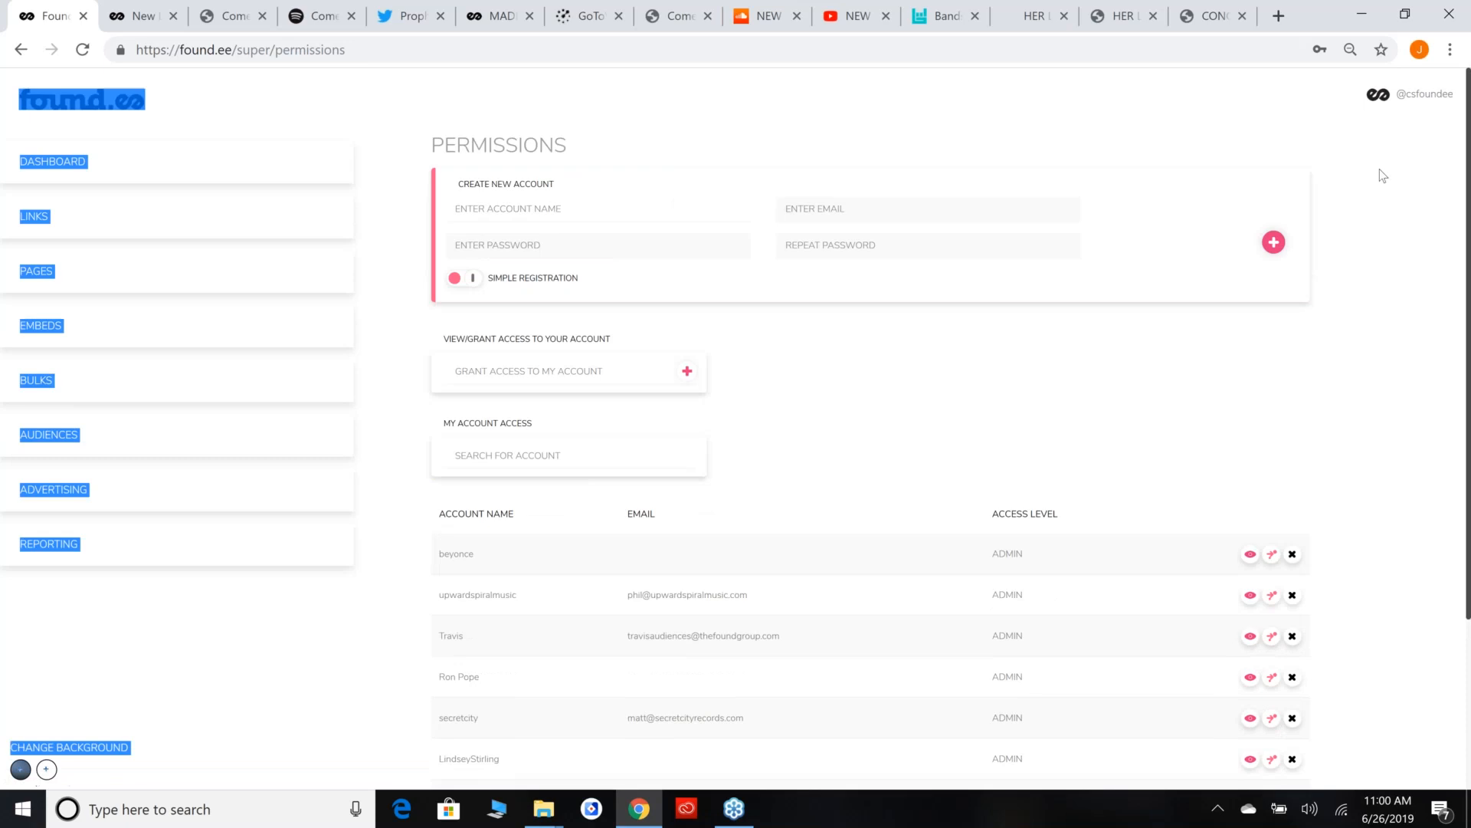
# Look over the accessible accounts list and the Dashboard, Links and Pages sections.
pyautogui.scroll(-3, 843, 475)
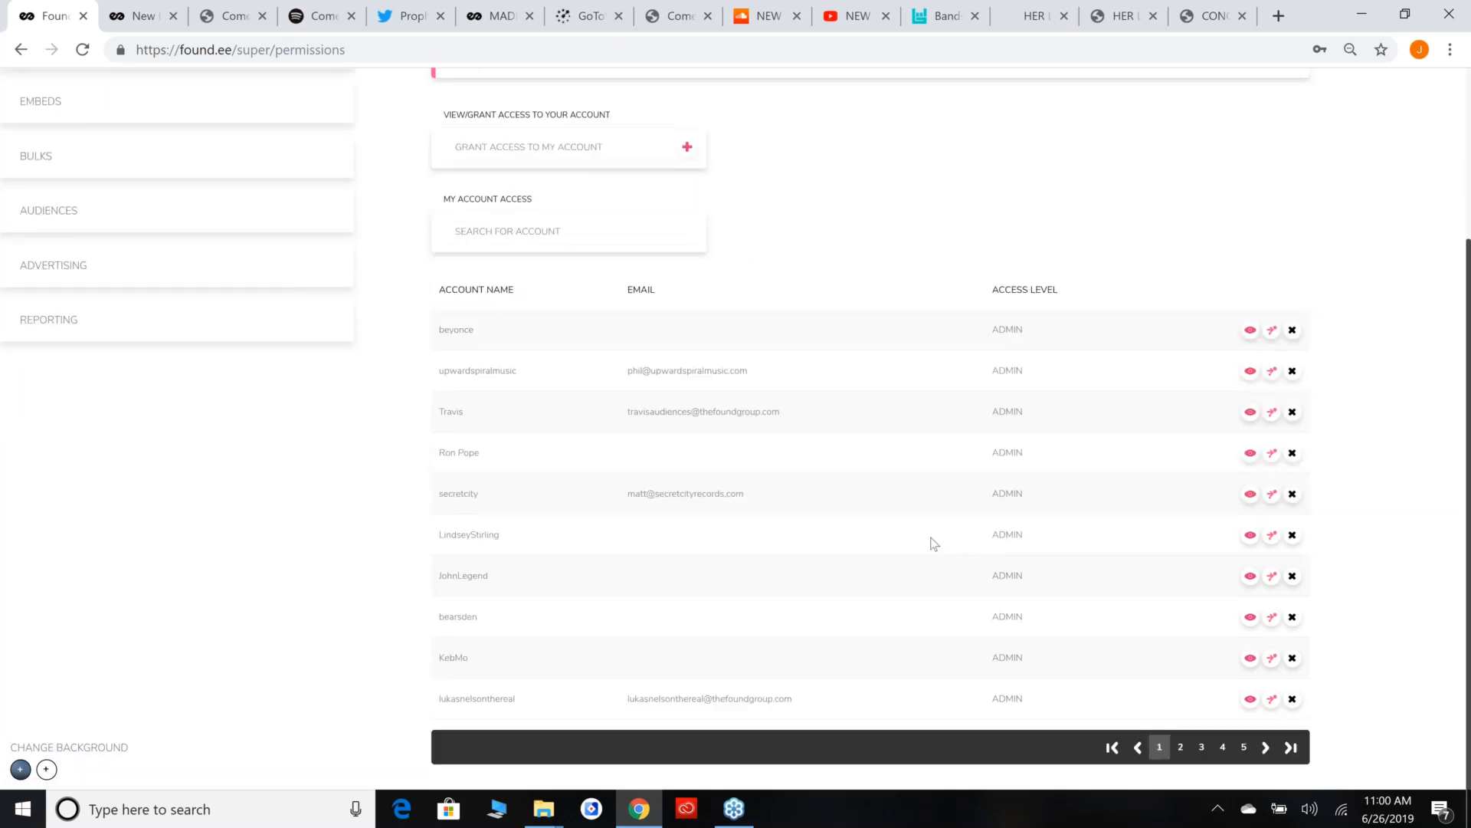
pyautogui.scroll(3, 931, 539)
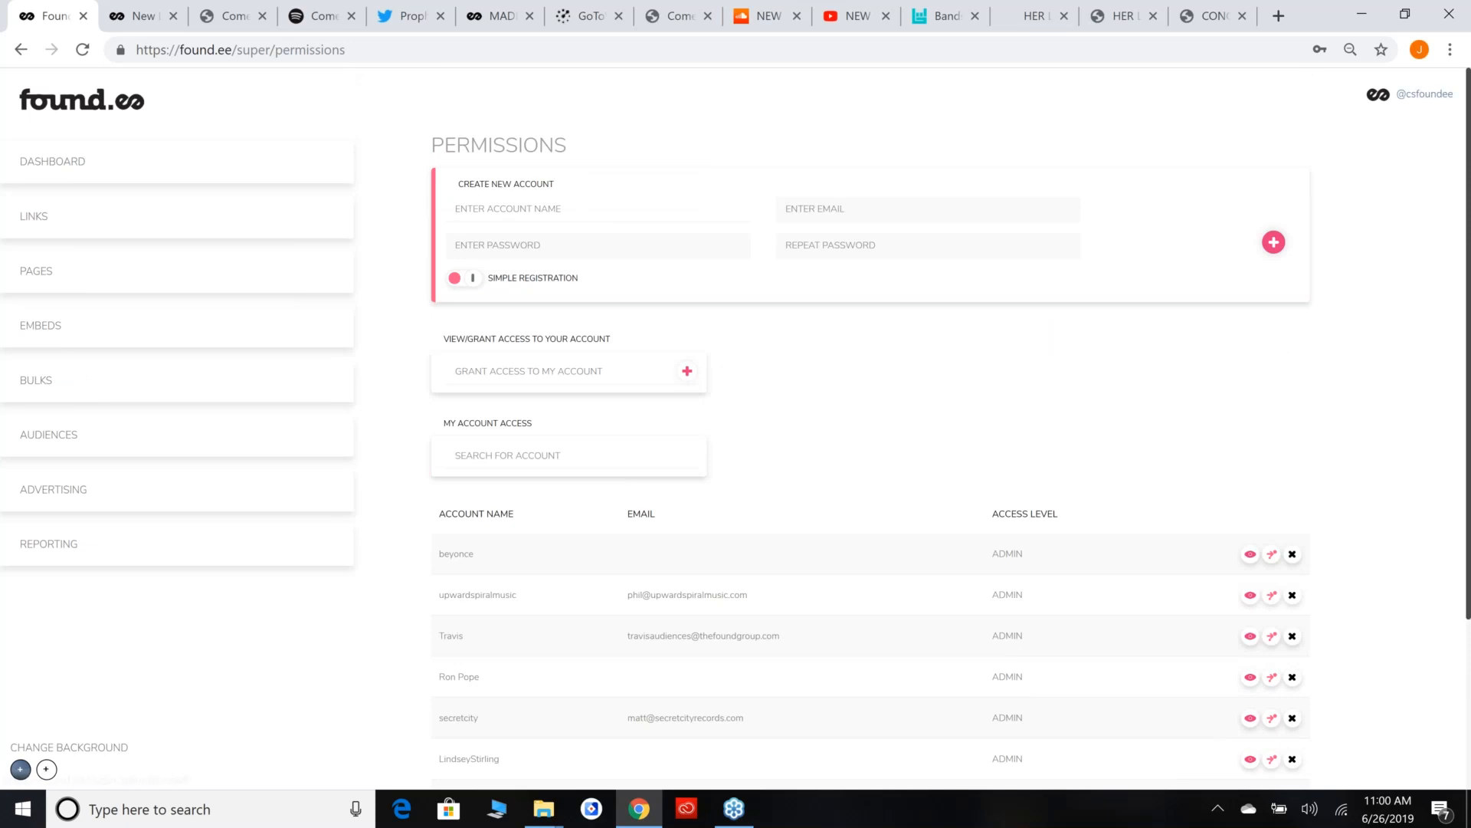
pyautogui.click(187, 180)
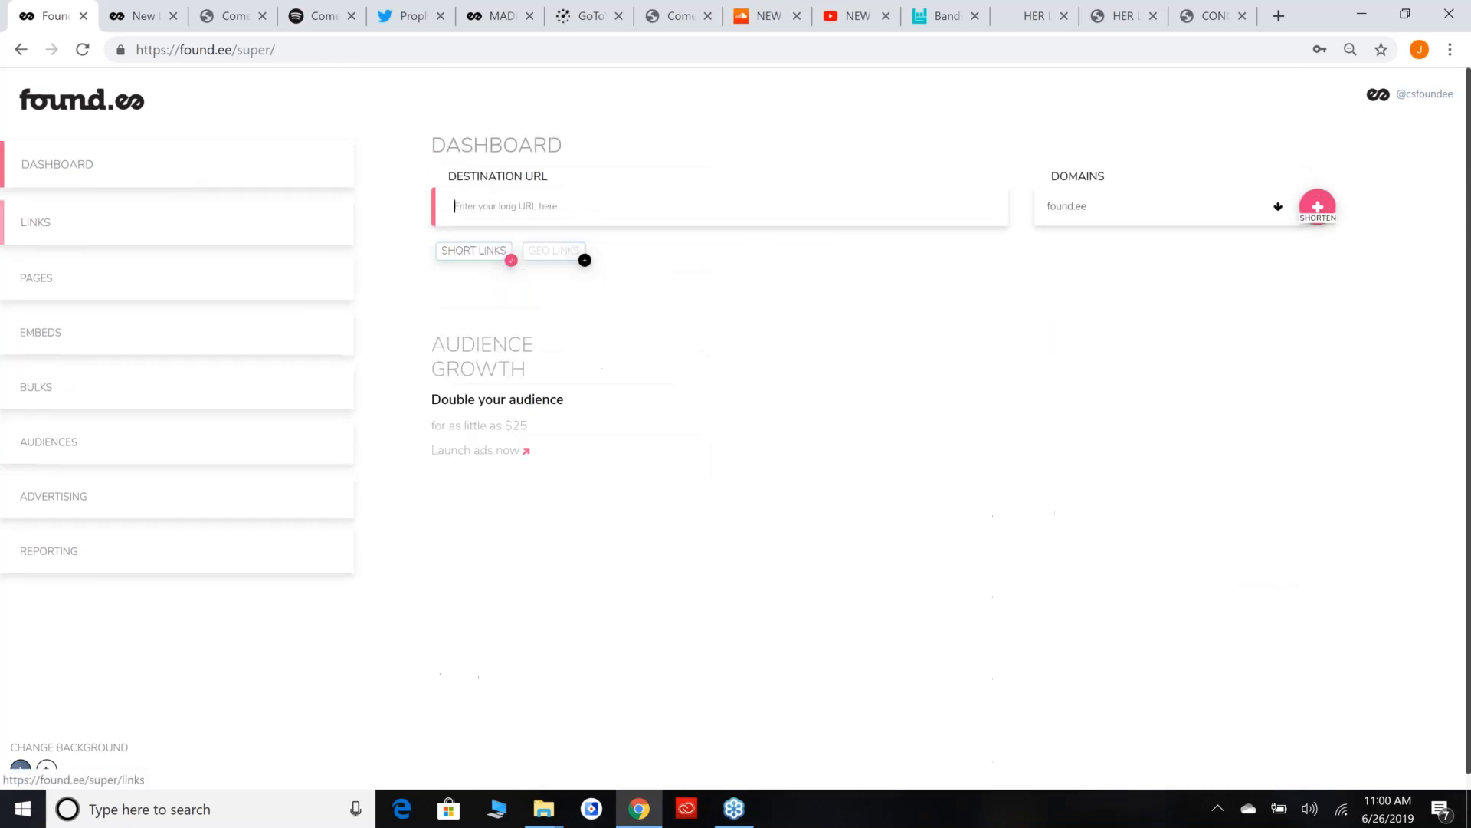
pyautogui.click(29, 225)
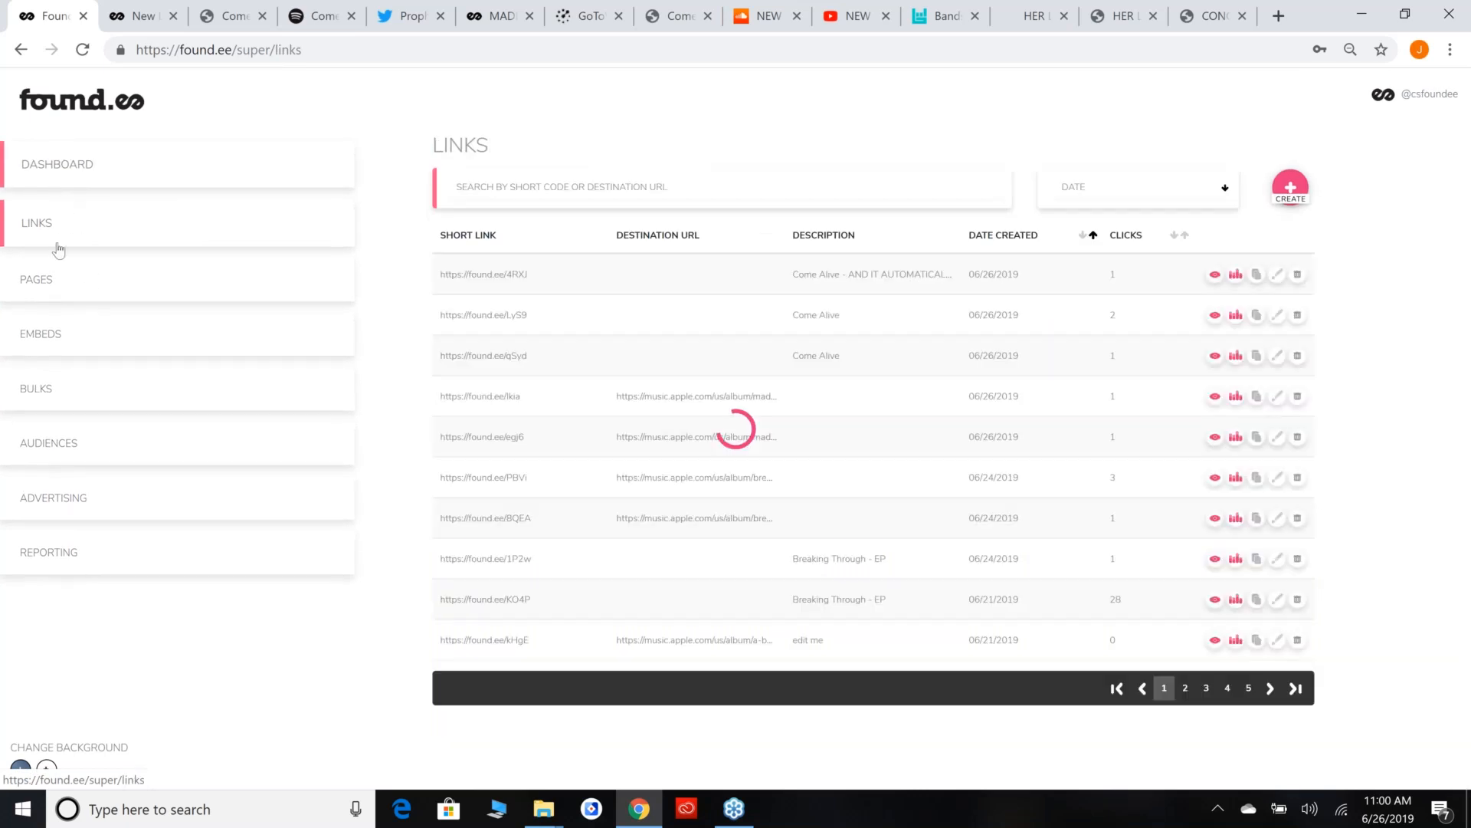
pyautogui.click(46, 277)
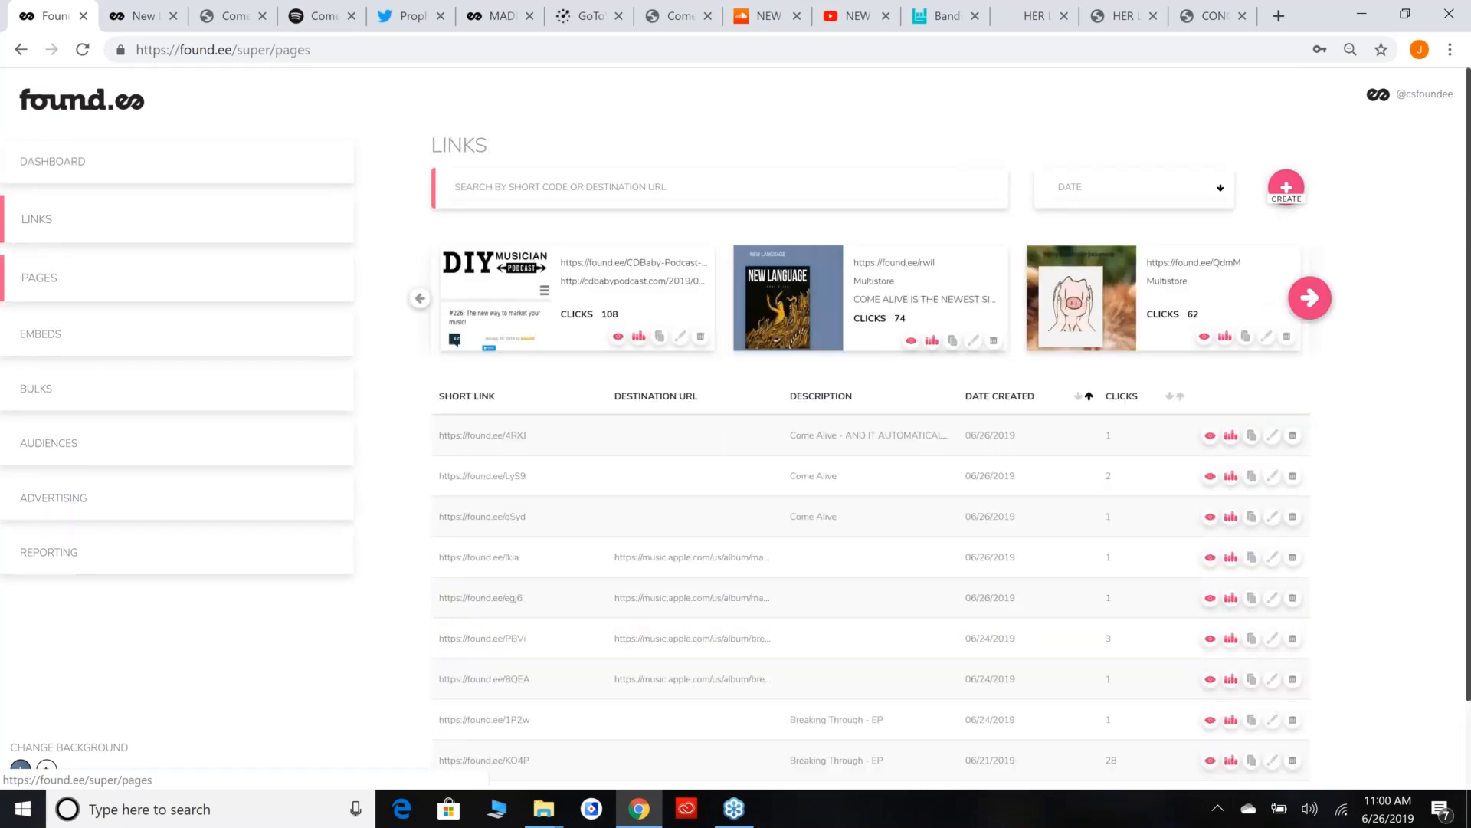
pyautogui.scroll(-1, 102, 234)
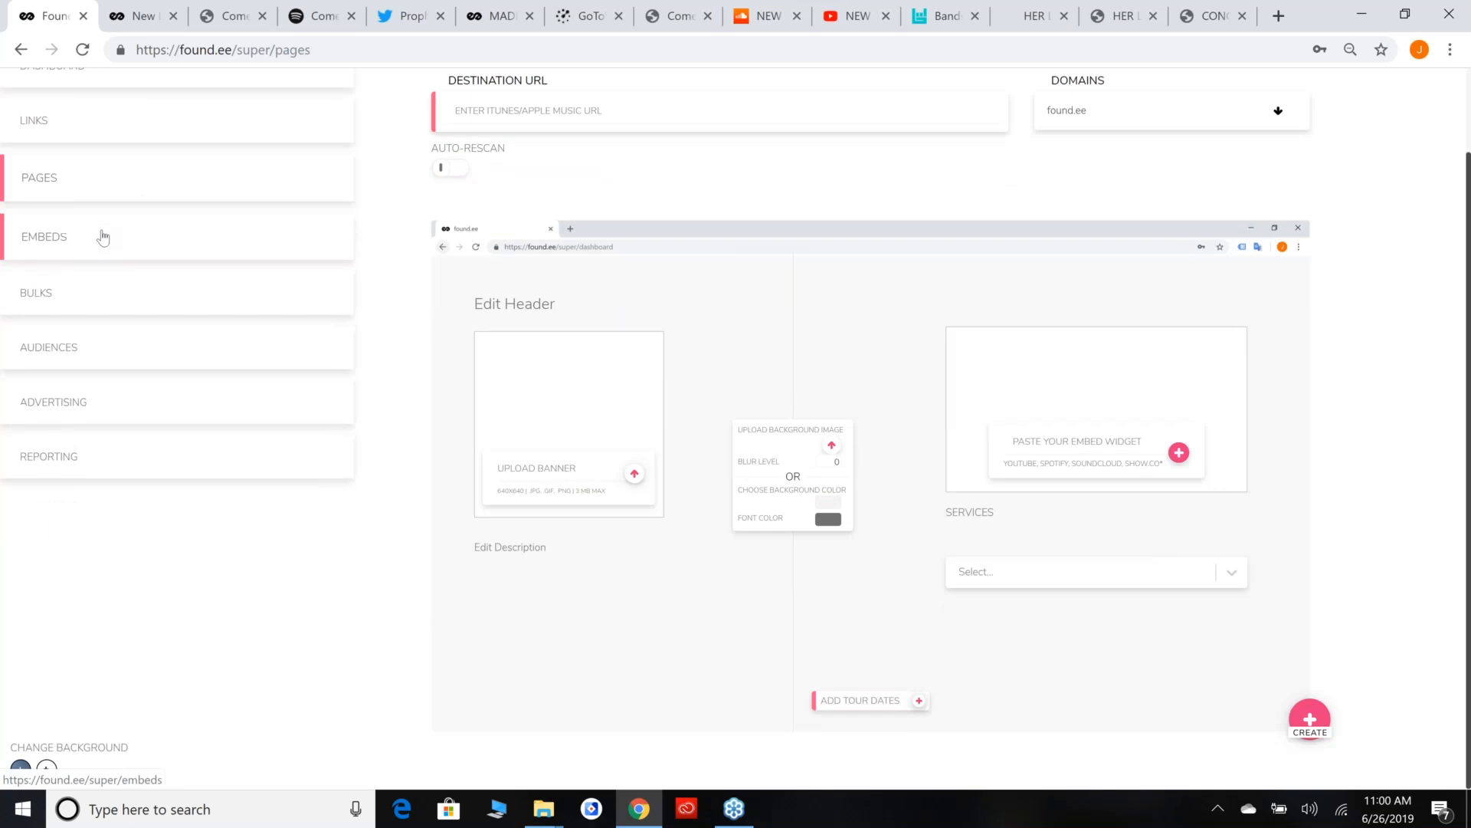
# Name a new embed PITCHFORK in the Embeds section and pause the NEW LANGUAGE - Come Alive video on YouTube.
pyautogui.click(102, 264)
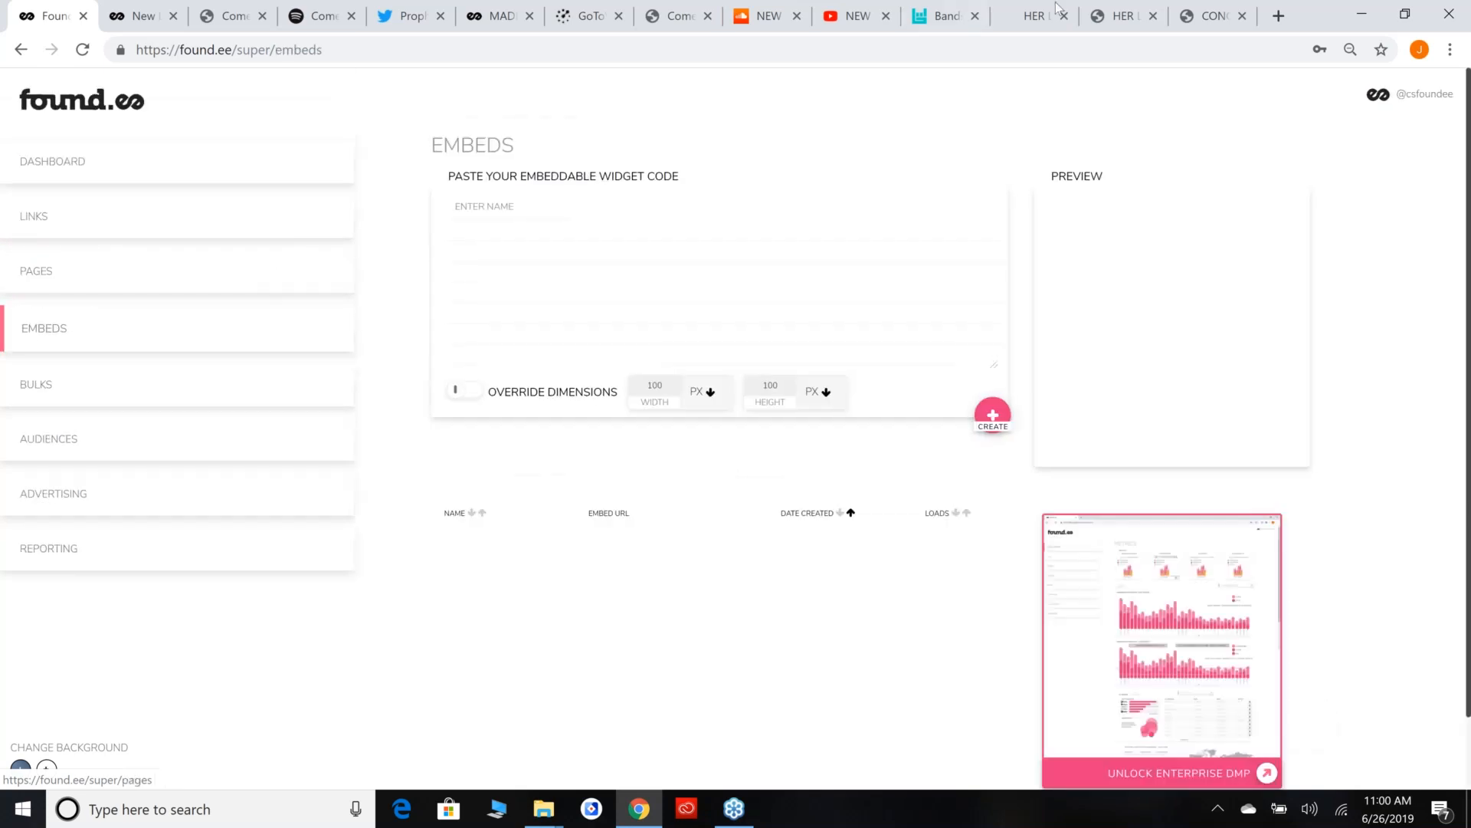
pyautogui.click(858, 14)
pyautogui.click(28, 9)
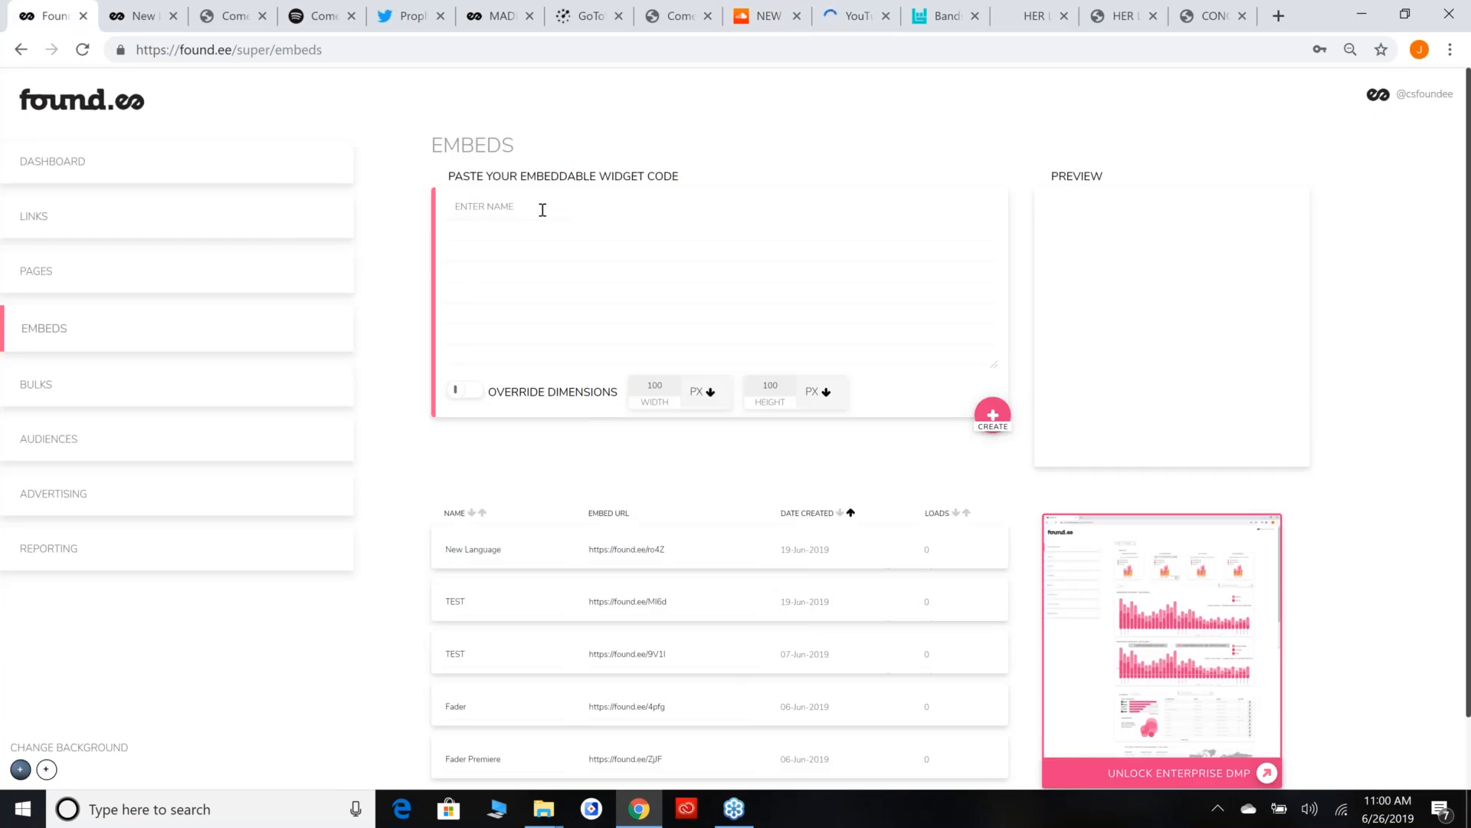
pyautogui.write('PIT')
pyautogui.click(876, 5)
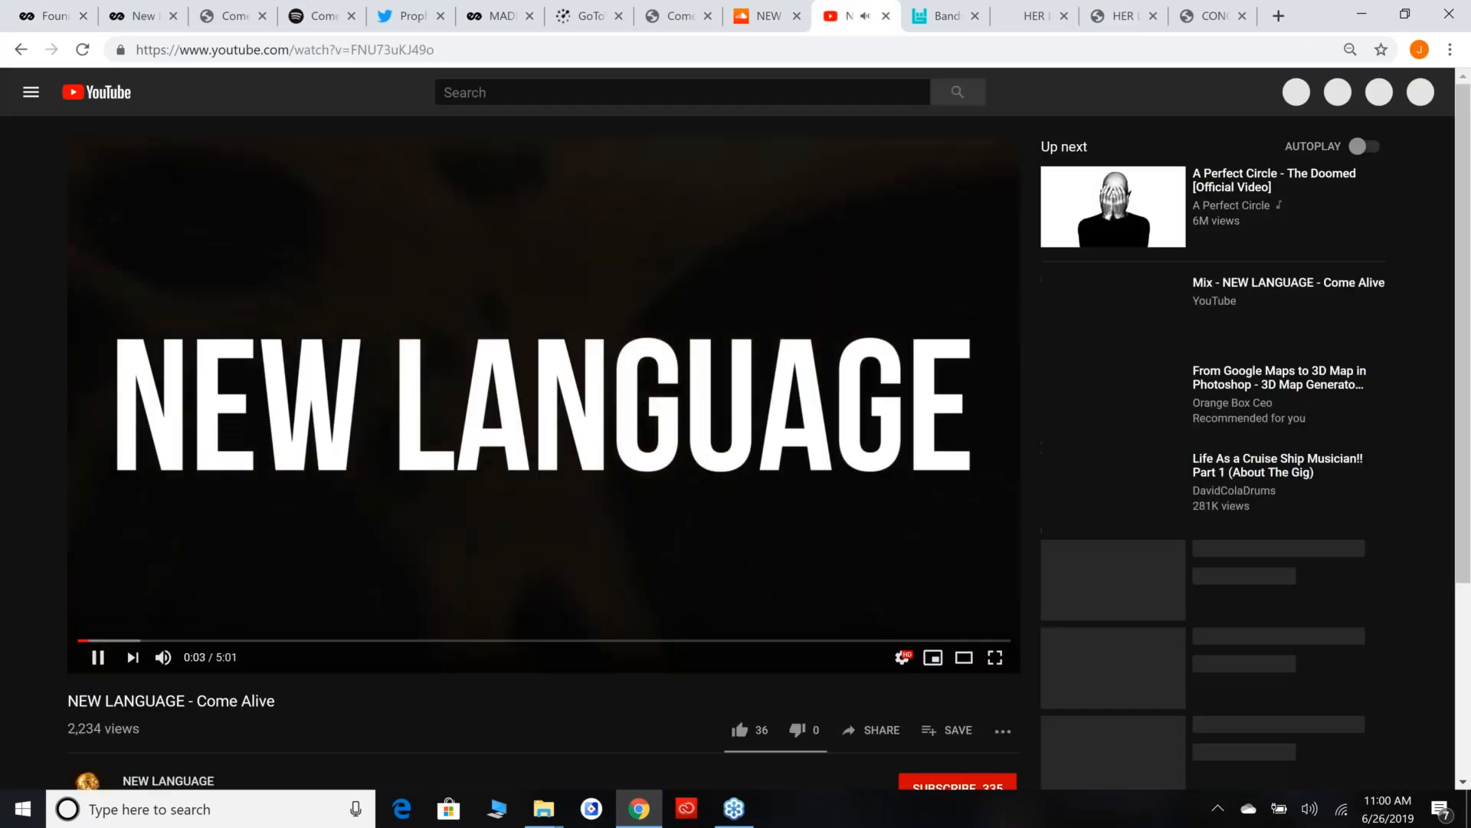
pyautogui.click(512, 420)
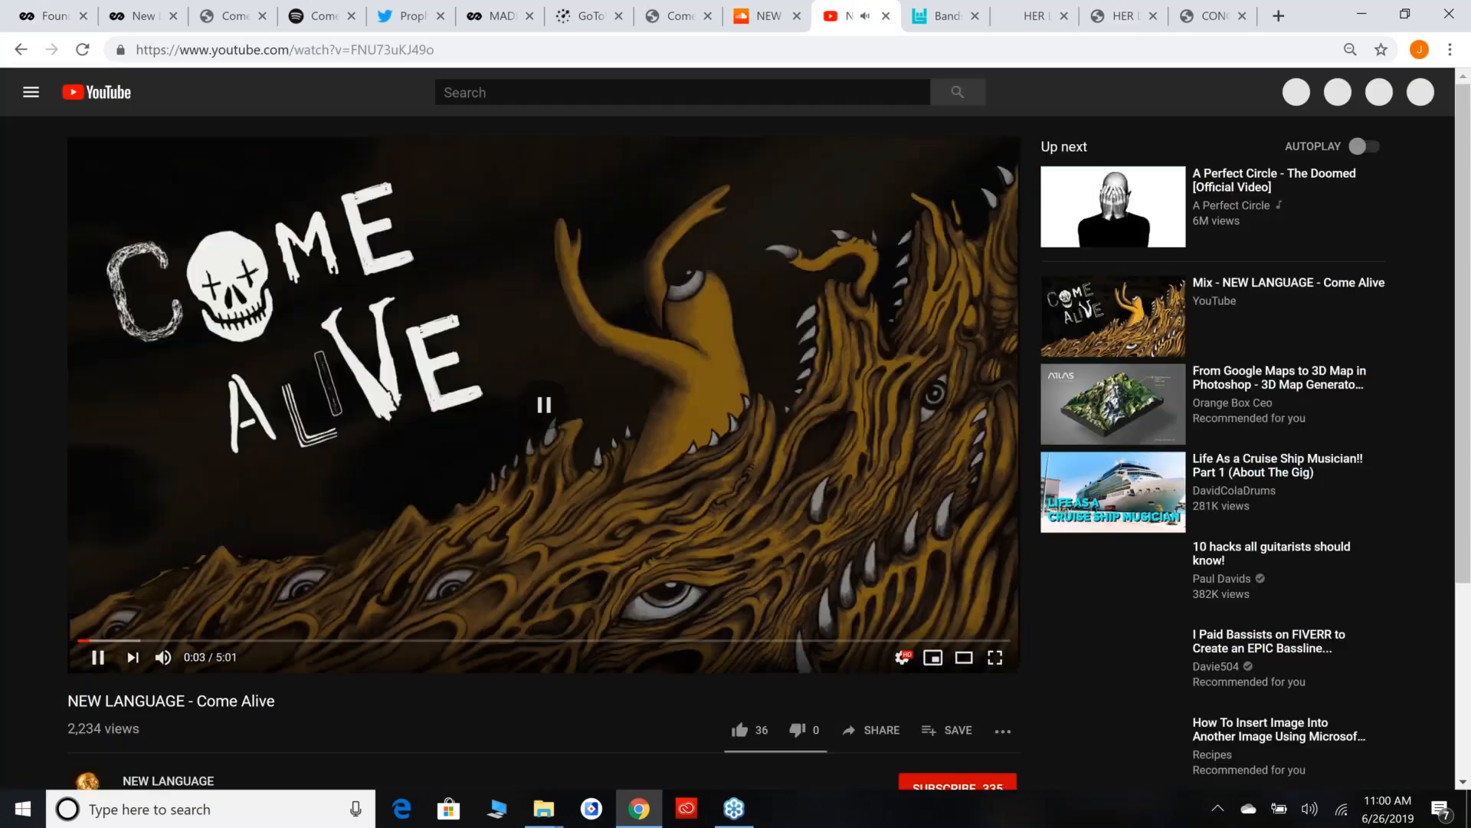
pyautogui.click(33, 8)
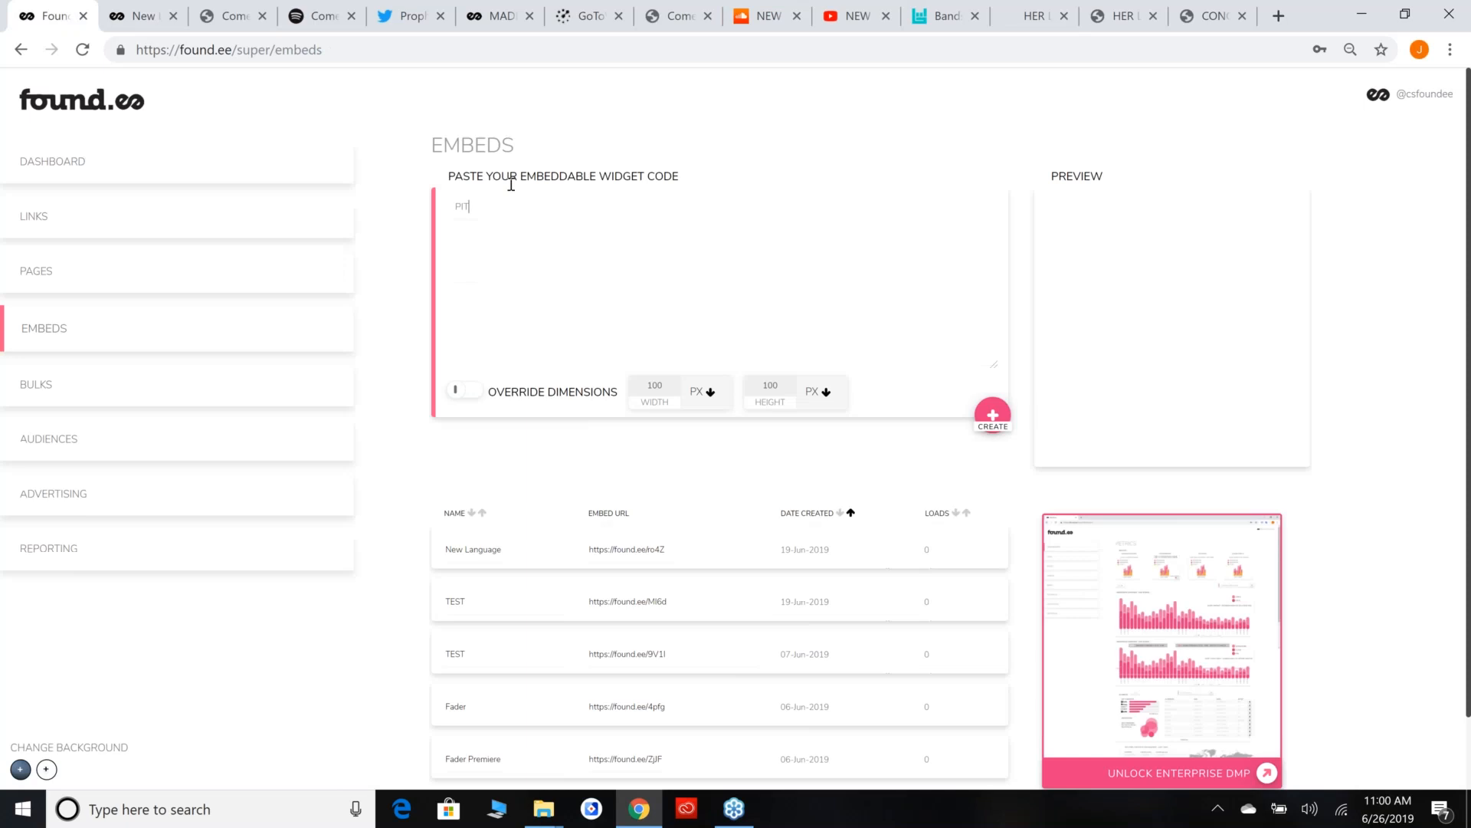
pyautogui.write('PITCHFORK')
# Copy the iframe embed code of the NEW LANGUAGE - Come Alive video from YouTube and paste it as the Found.ee embed's widget code.
pyautogui.click(879, 7)
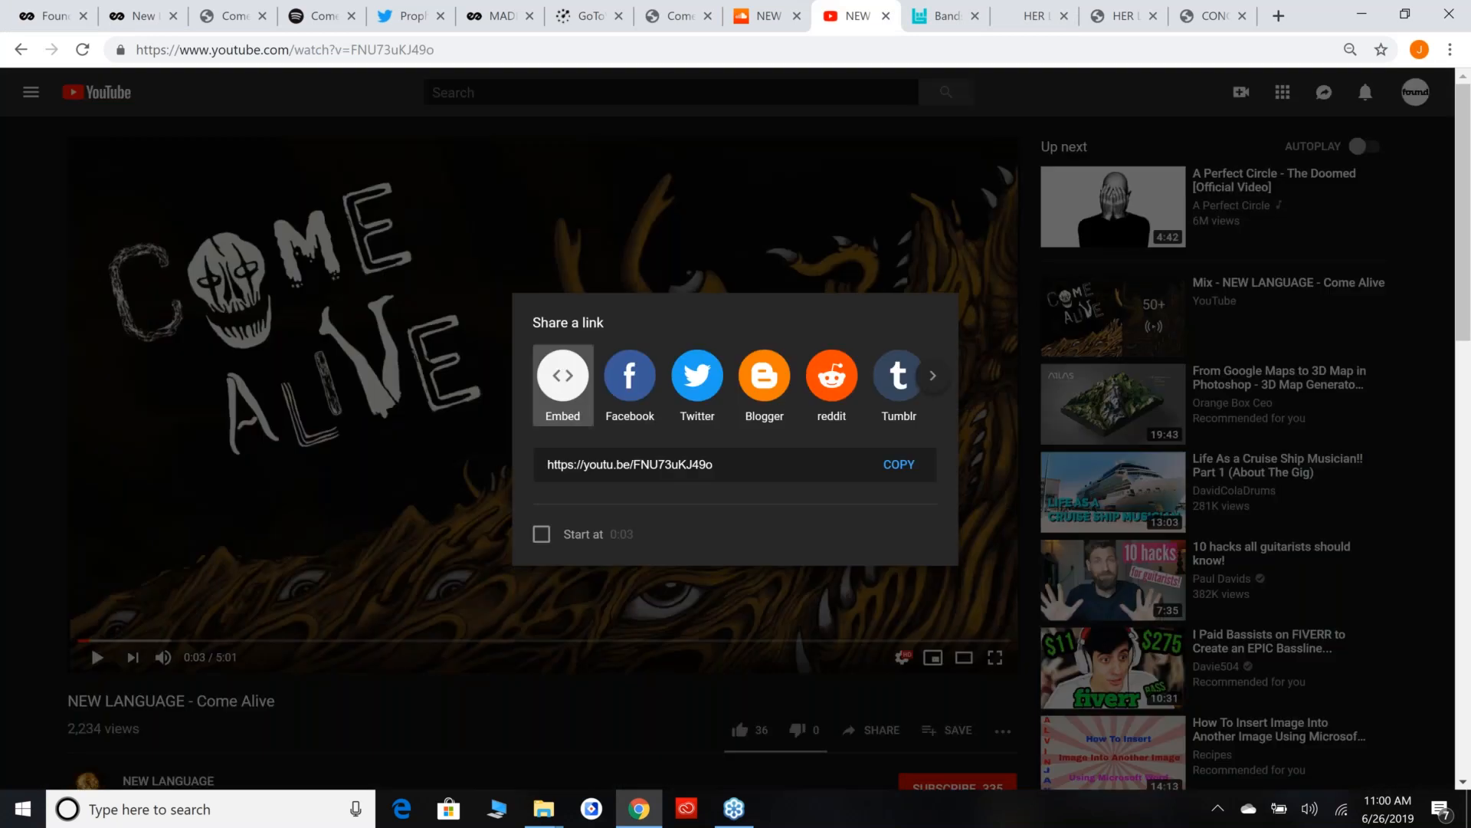
pyautogui.click(562, 371)
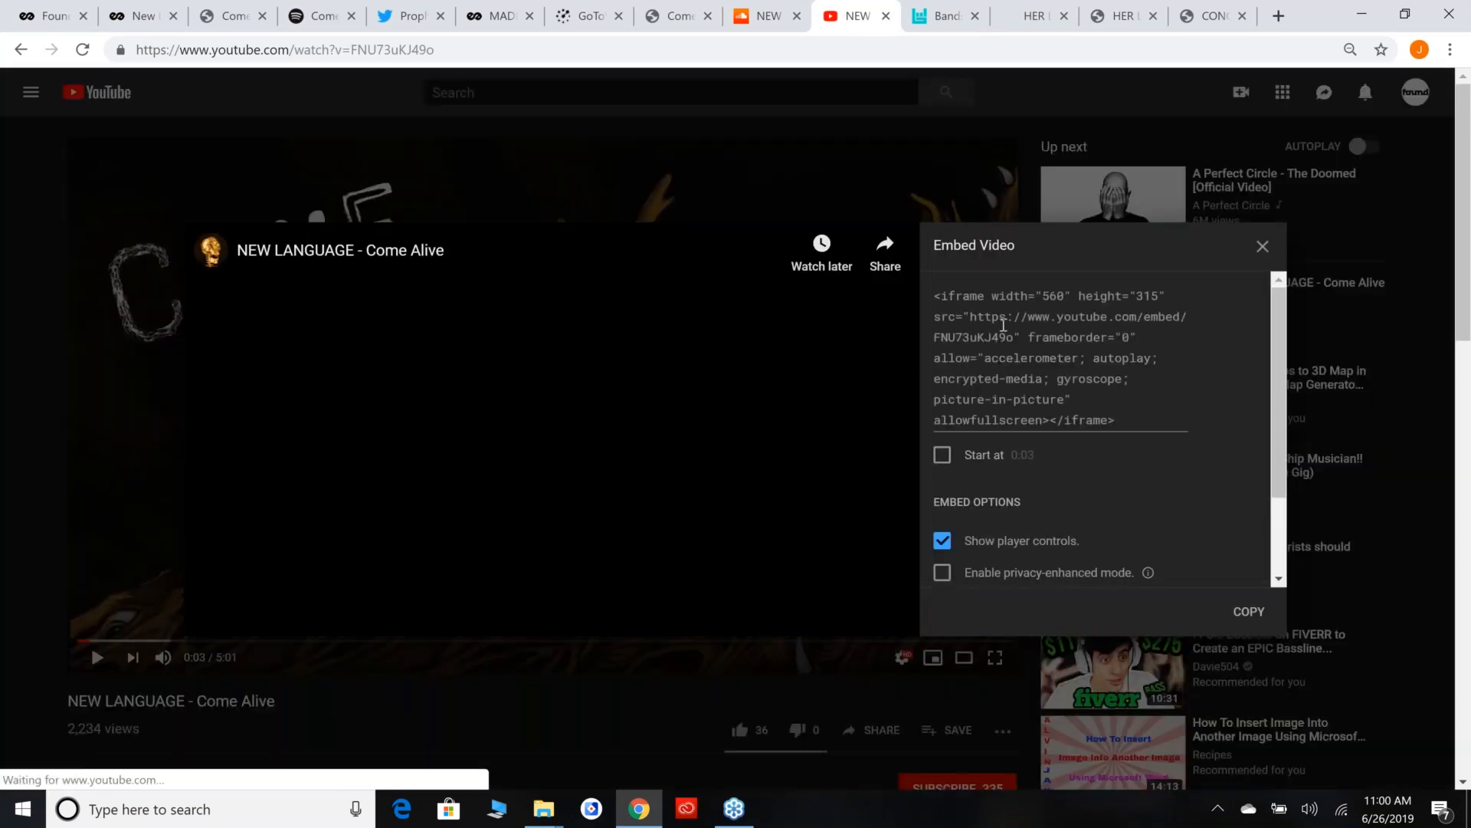
pyautogui.click(960, 308)
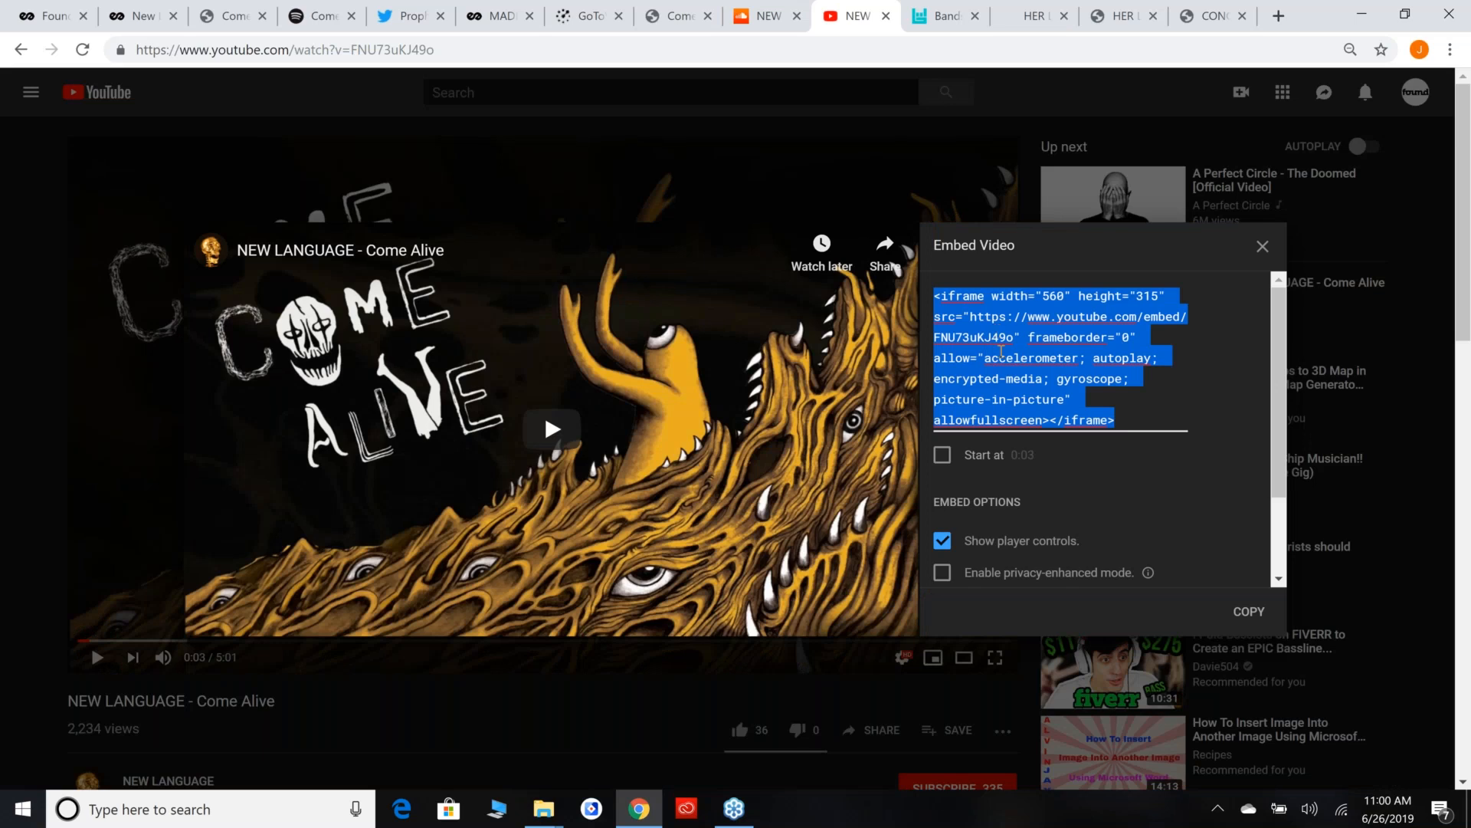
pyautogui.click(1144, 425)
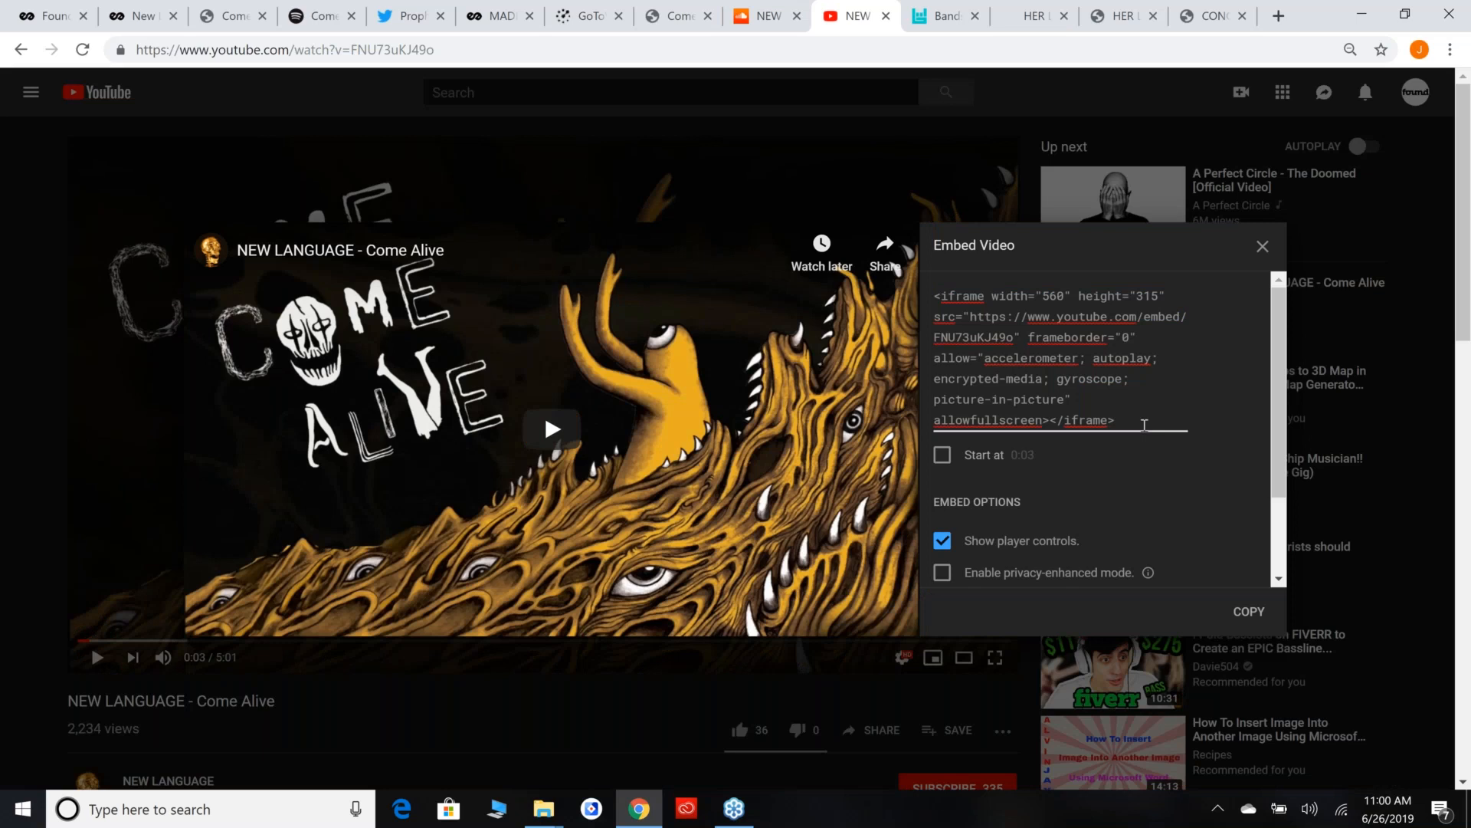
pyautogui.moveTo(1144, 426); pyautogui.dragTo(924, 291)
pyautogui.hotkey('ctrl', 'c')
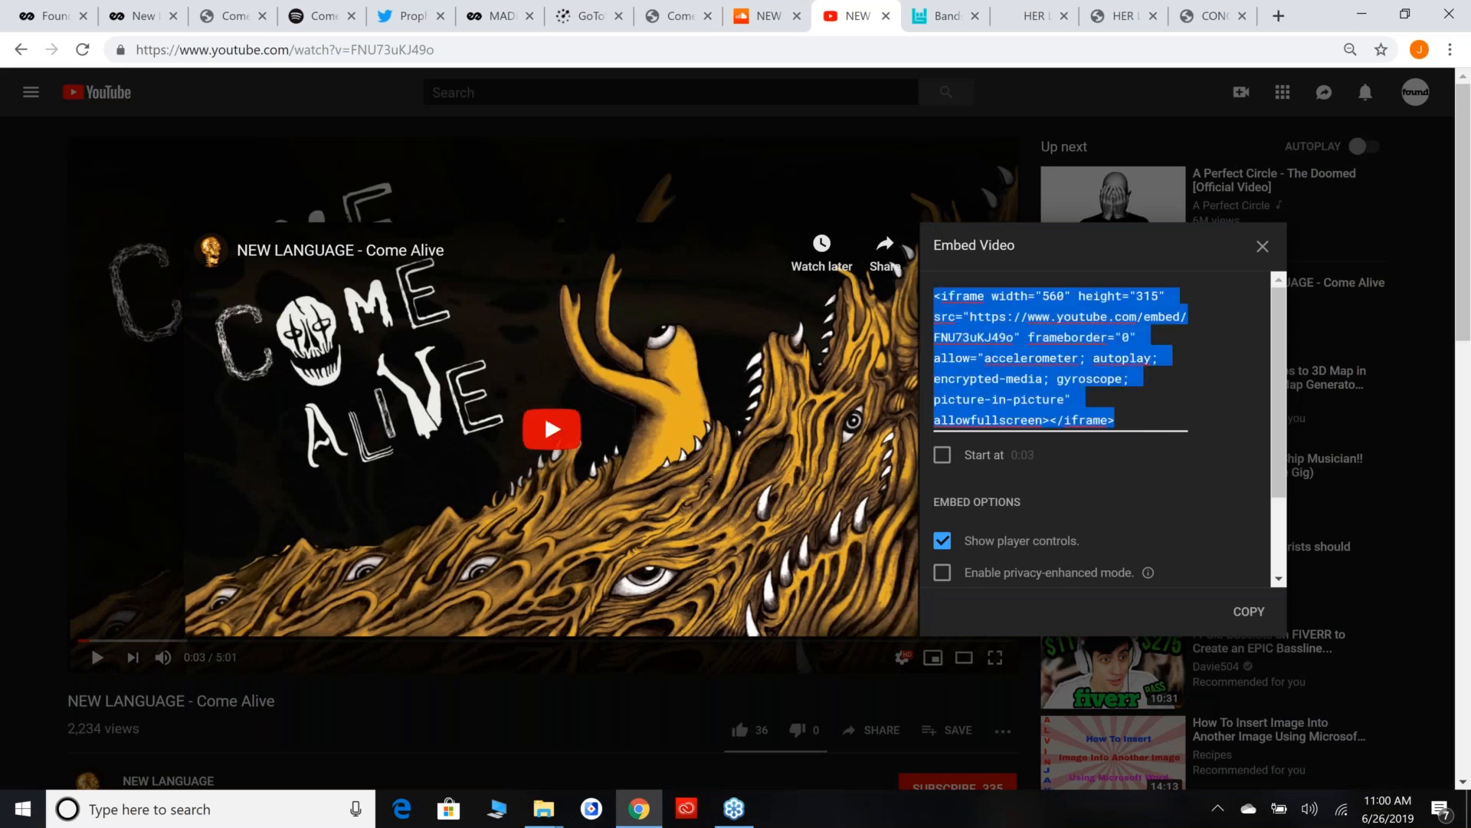
pyautogui.click(44, 4)
pyautogui.click(485, 232)
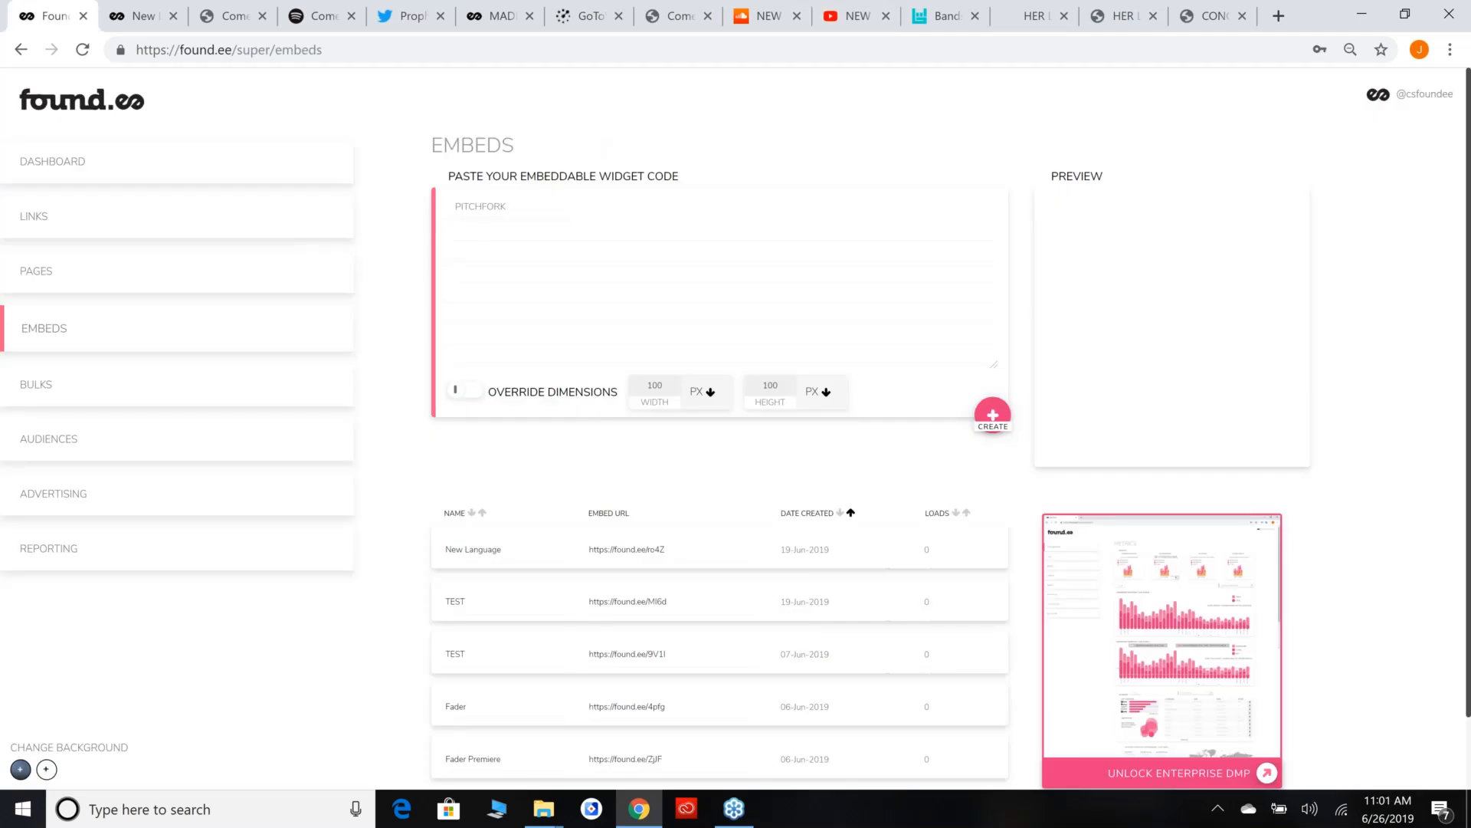
pyautogui.hotkey('ctrl', 'v')
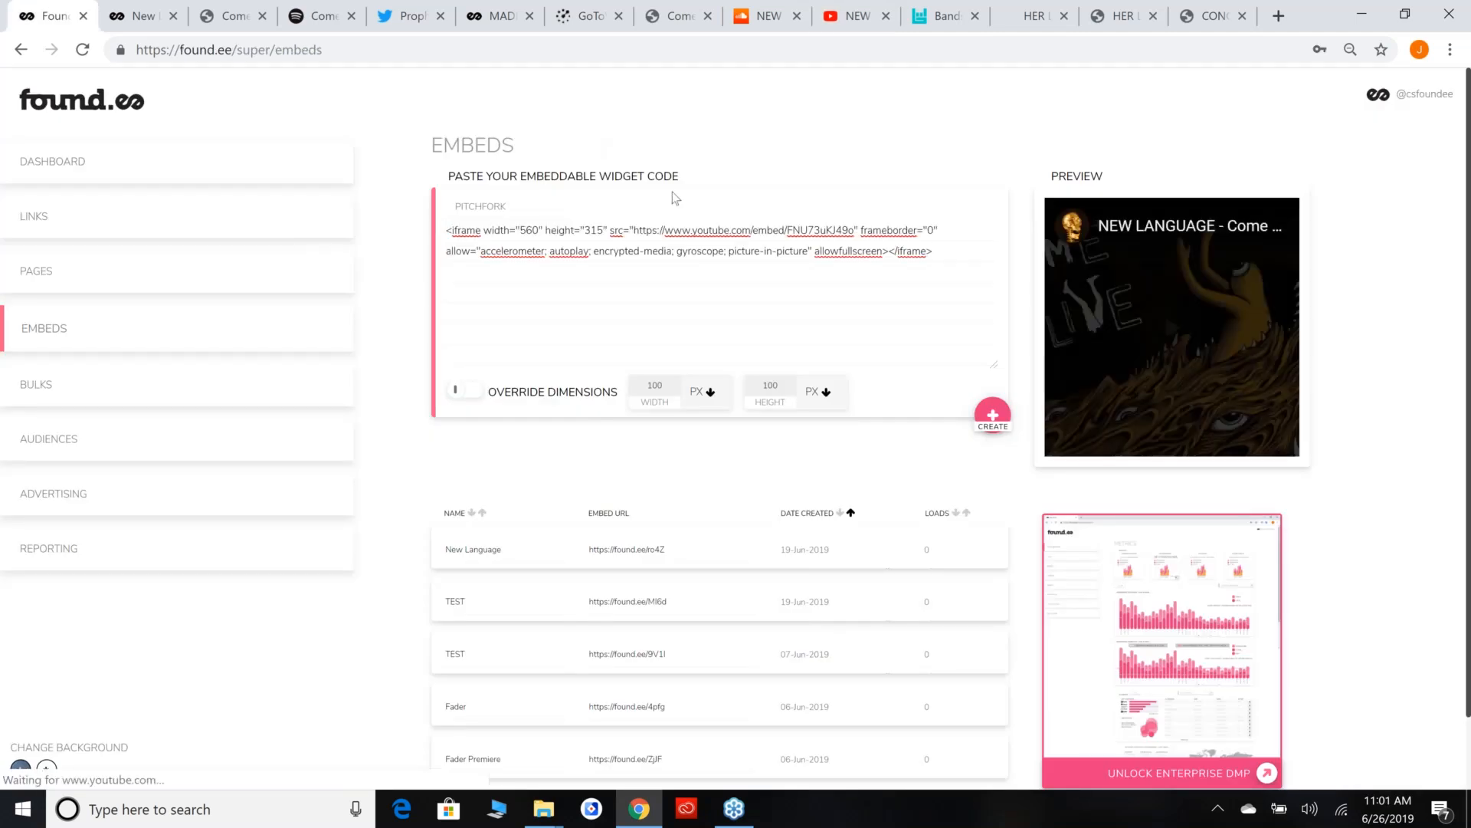
# Extend the embed's name to PITCHFORK - NL and create the embed.
pyautogui.click(564, 210)
pyautogui.write('- NL')
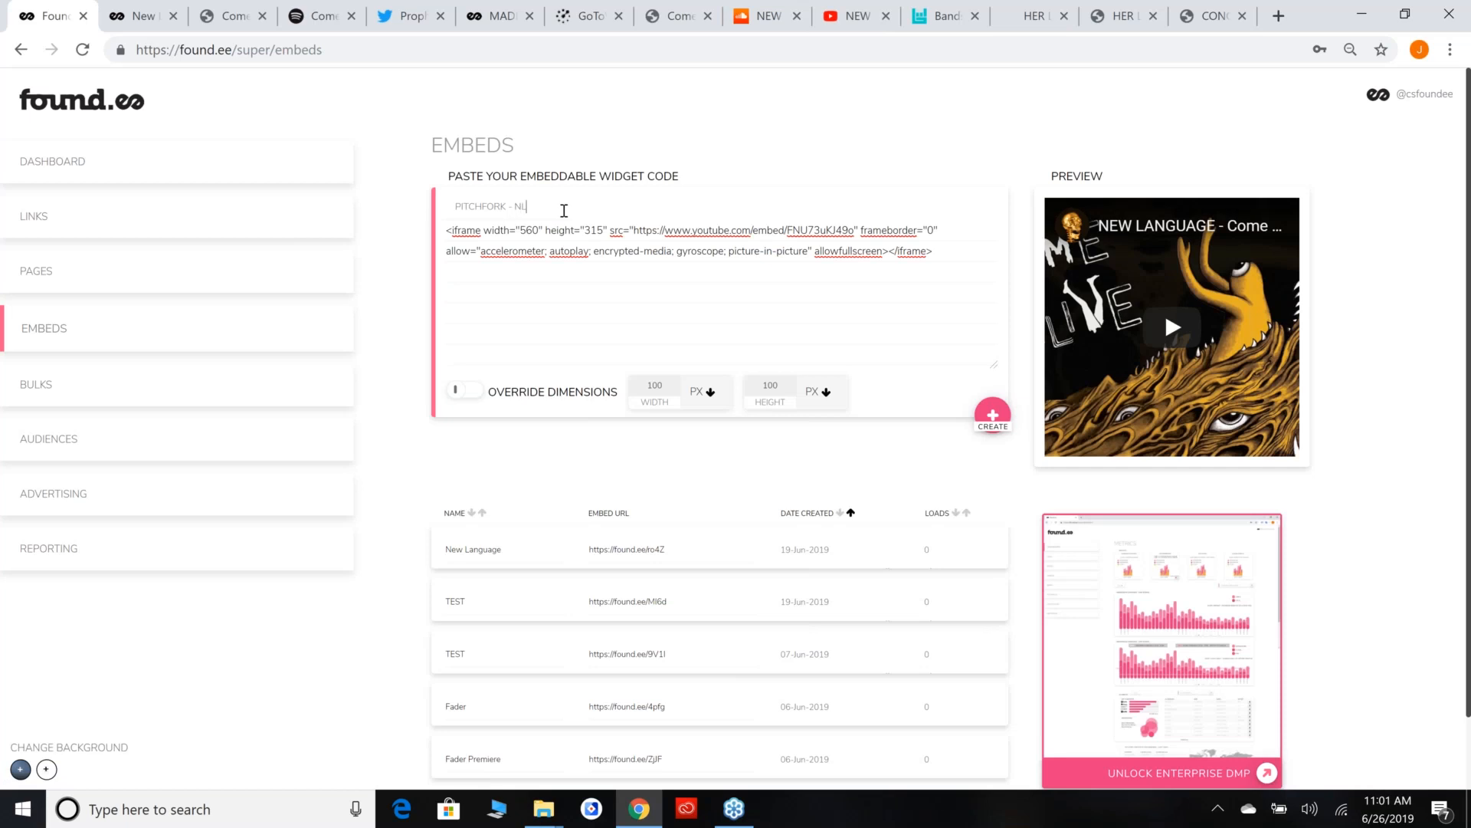
pyautogui.press('BackSpace')
pyautogui.click(990, 420)
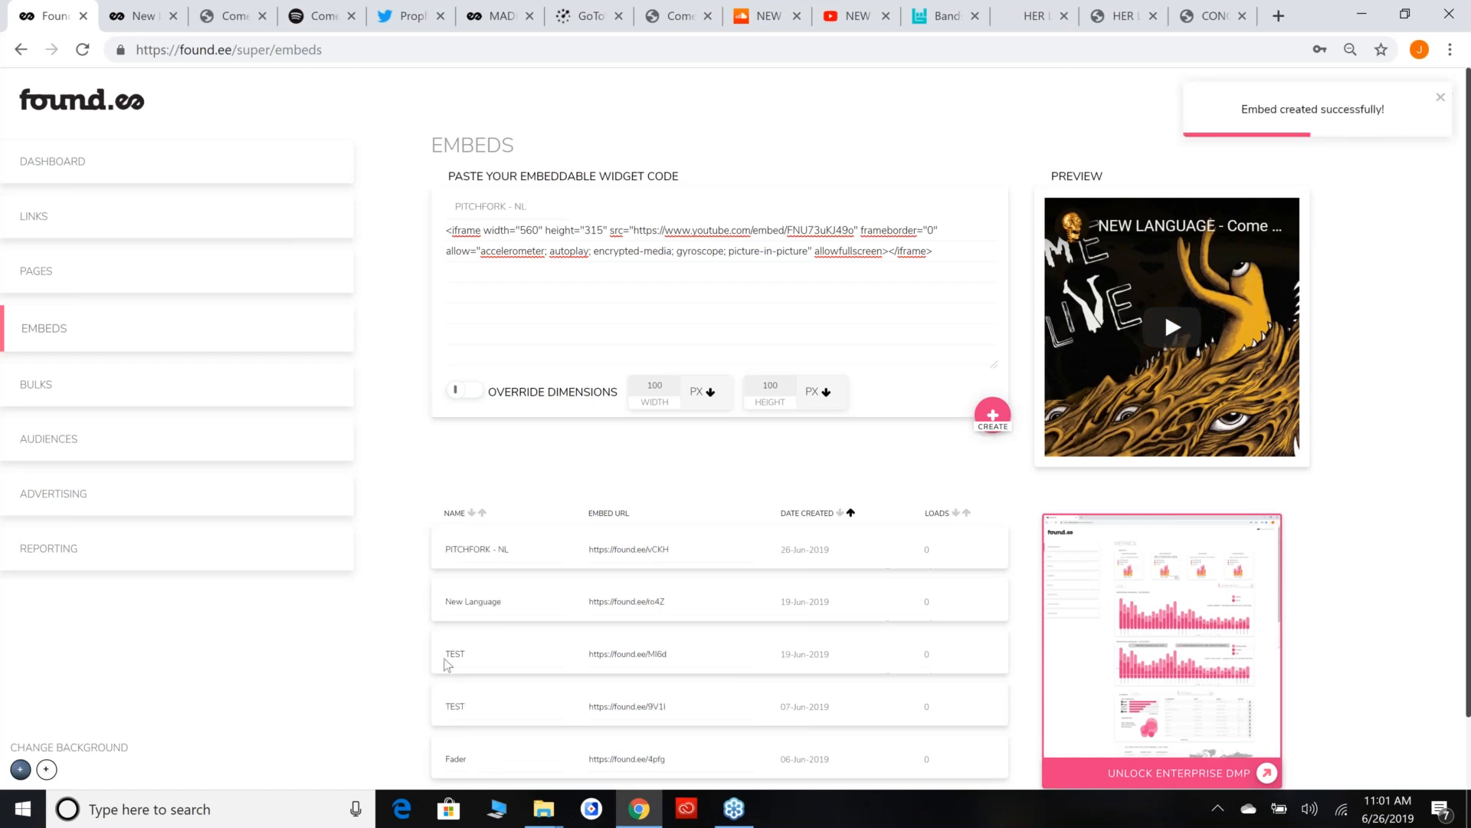
# Expand the PITCHFORK - NL embed in the list and compare its generated code with the original YouTube code.
pyautogui.click(852, 556)
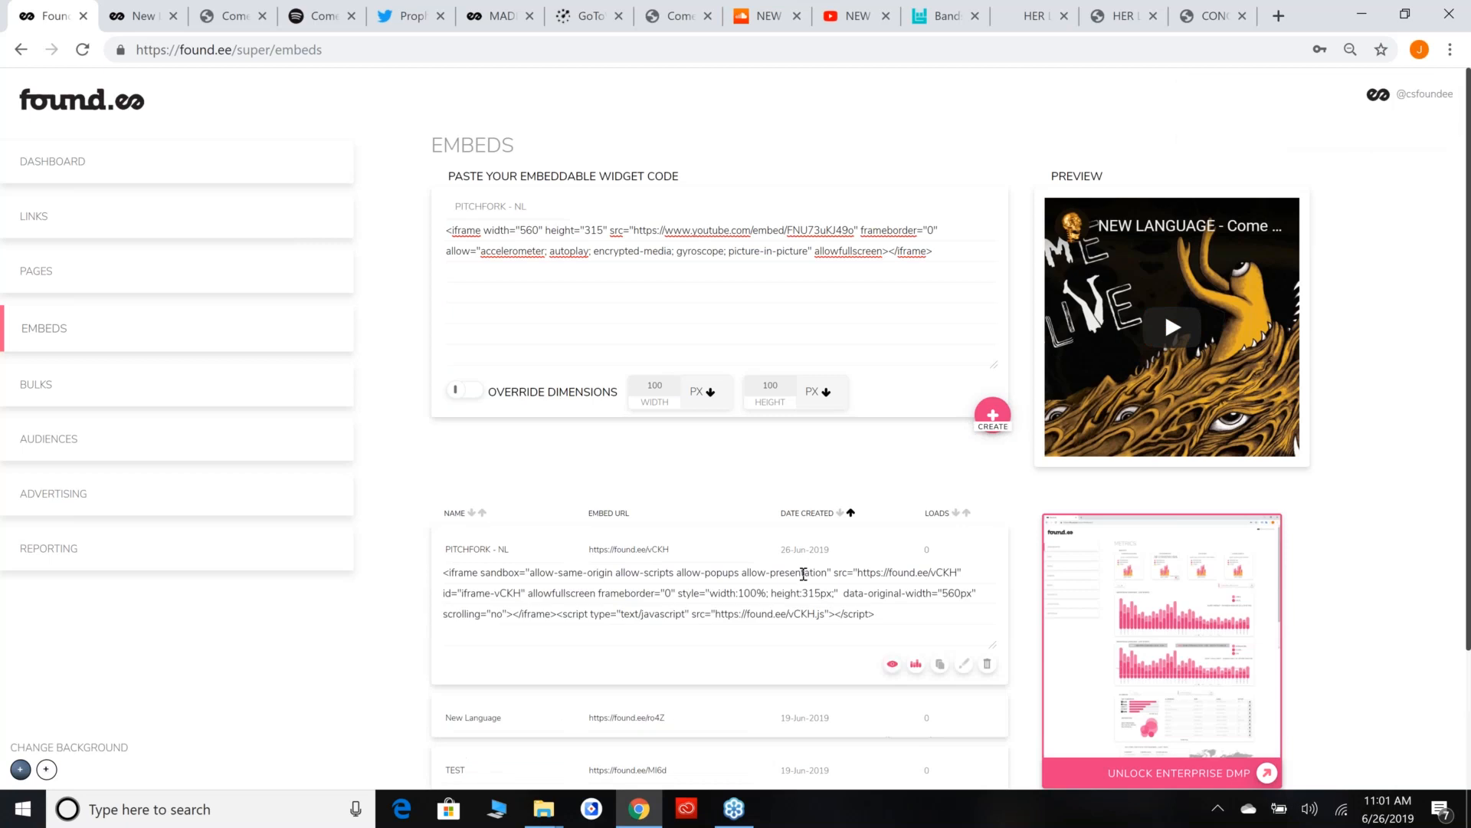
pyautogui.scroll(-2, 803, 574)
pyautogui.scroll(2, 912, 614)
pyautogui.click(991, 272)
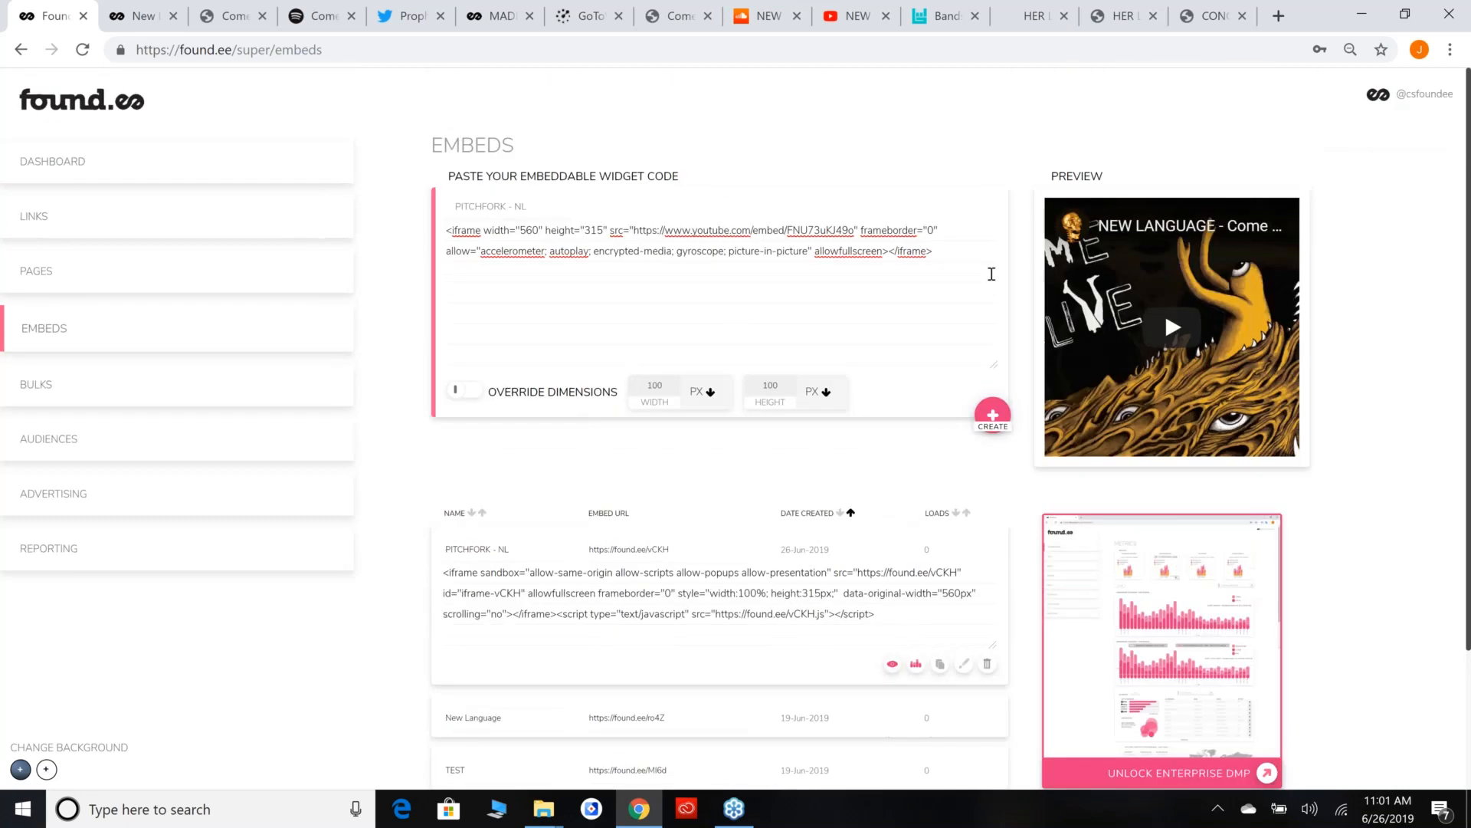
pyautogui.hotkey('ctrl', 'a')
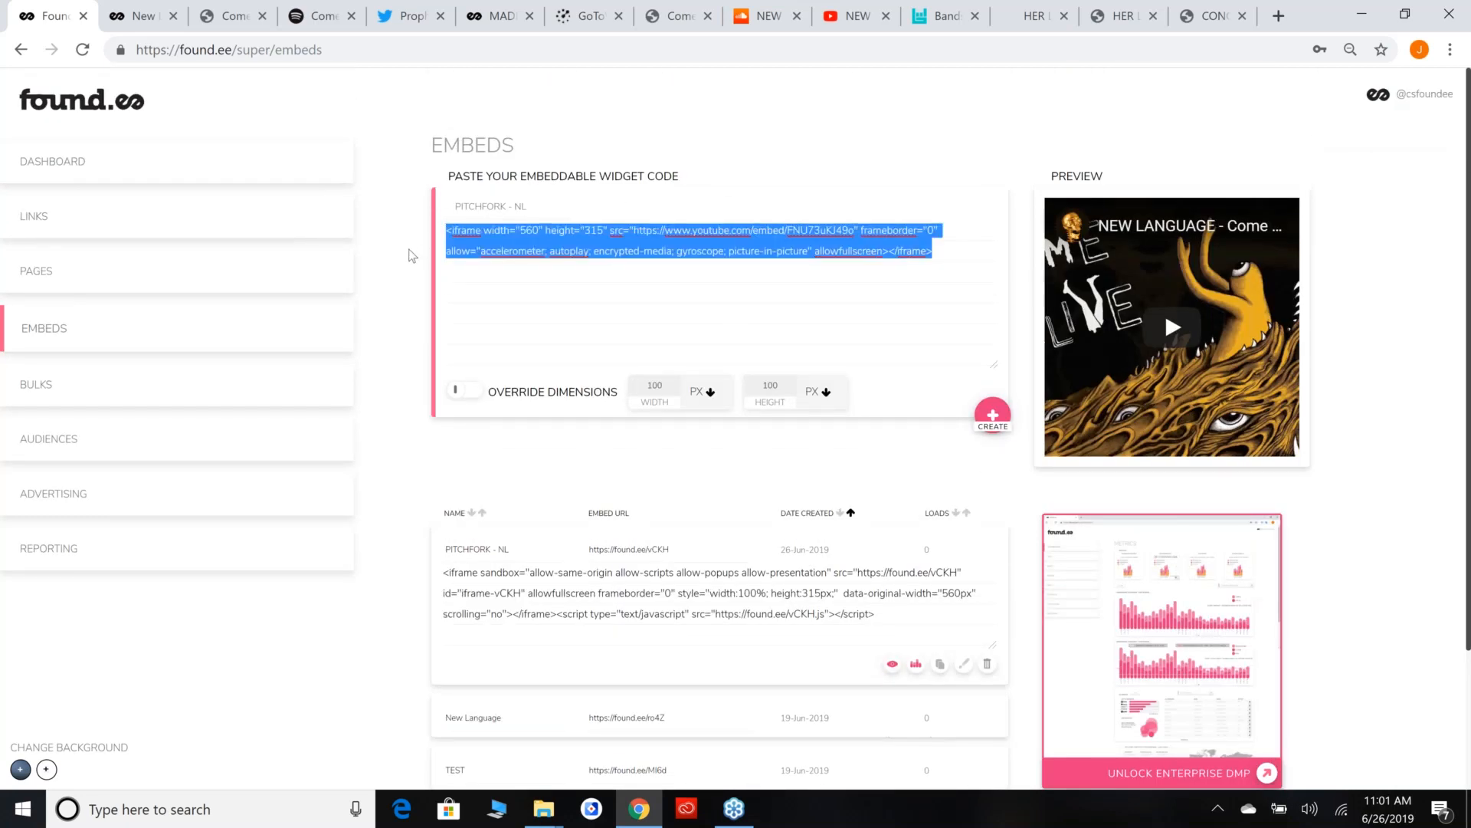
pyautogui.click(412, 254)
pyautogui.click(930, 624)
pyautogui.hotkey('ctrl', 'a')
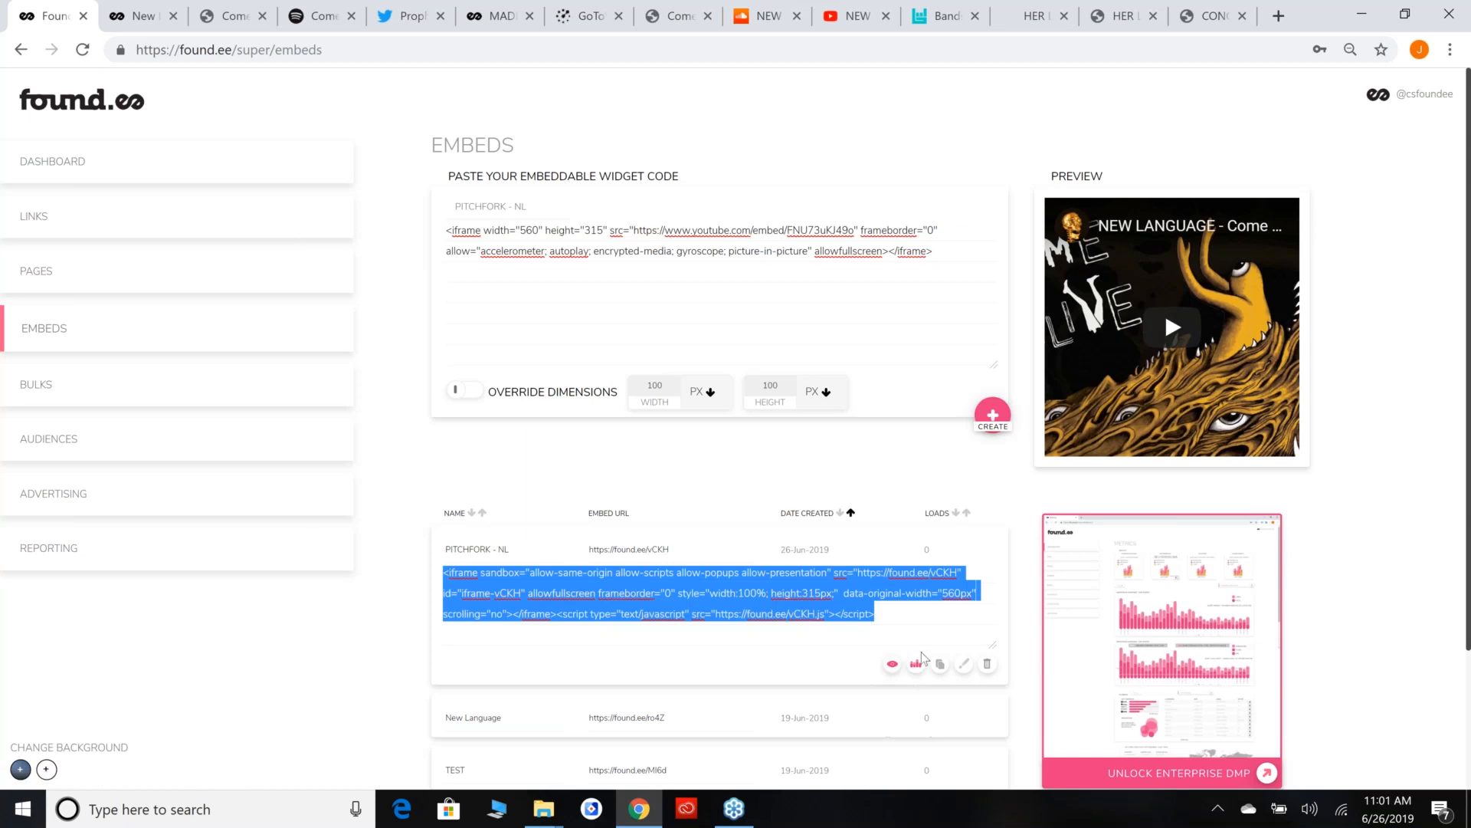
pyautogui.click(926, 605)
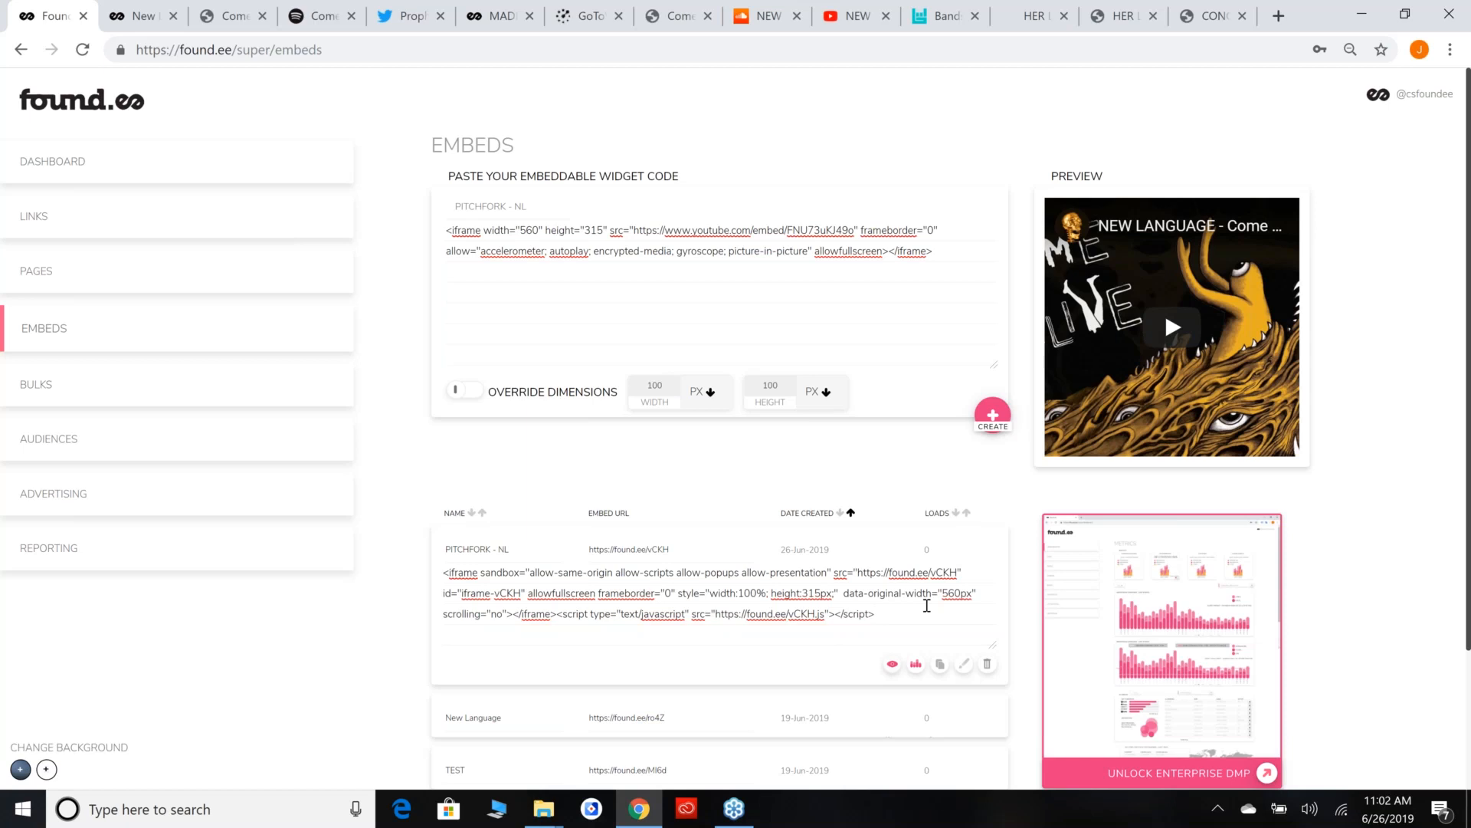
# Search the Audiences section for pitchfork and examine the matching audience's ID, name and size.
pyautogui.click(116, 465)
pyautogui.click(610, 421)
pyautogui.write('pitchfork')
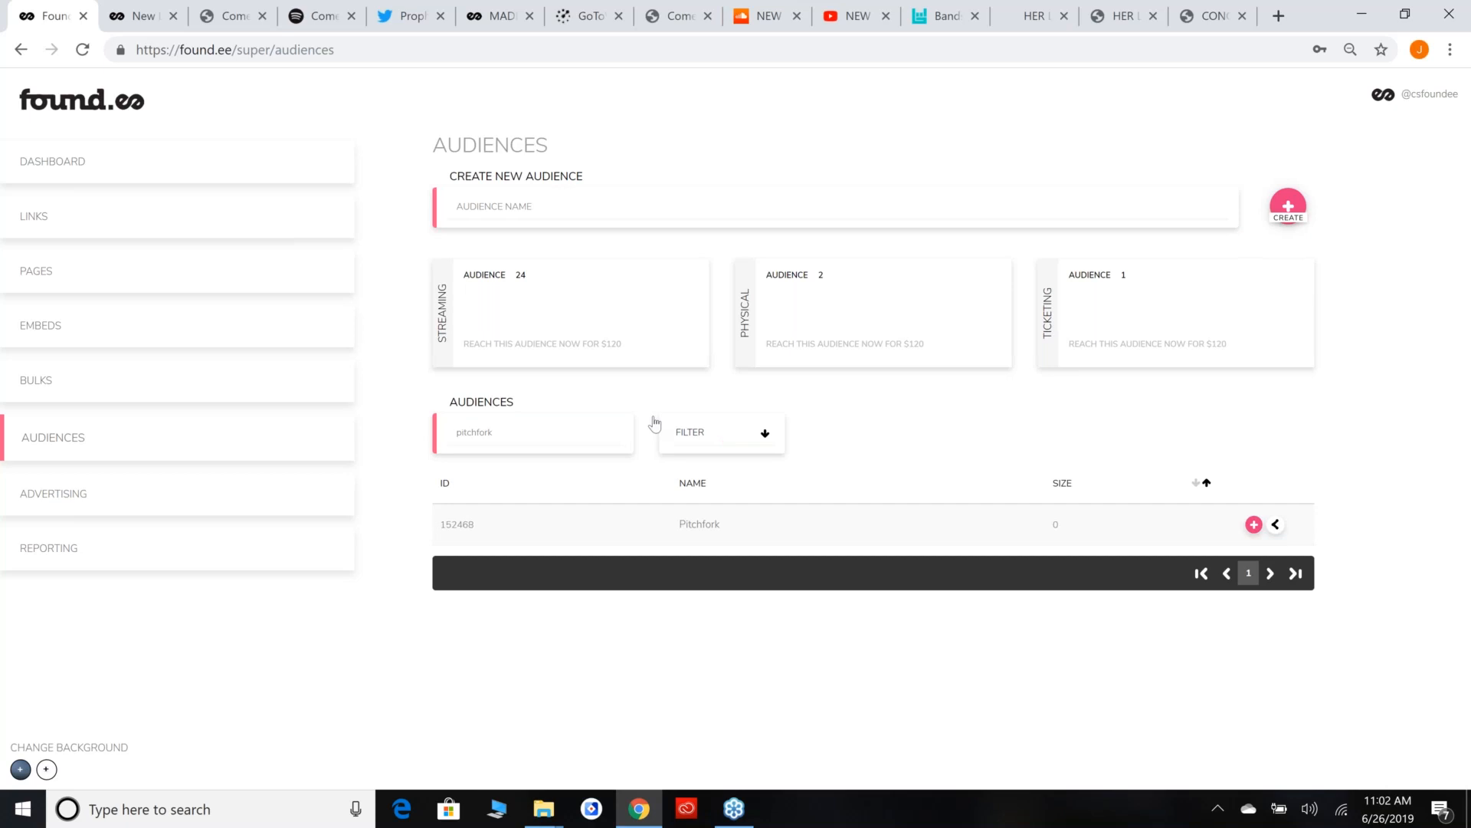
pyautogui.moveTo(436, 516); pyautogui.dragTo(1074, 529)
pyautogui.click(1074, 518)
pyautogui.doubleClick(452, 524)
pyautogui.click(534, 519)
pyautogui.moveTo(687, 524); pyautogui.dragTo(724, 524)
pyautogui.click(863, 549)
# Start a new audience named Retroactive Audience FreeBikeValet and bring up its rule settings.
pyautogui.click(891, 201)
pyautogui.write('Retroca')
pyautogui.press('BackSpace')
pyautogui.write('active Audience FreeBikeValet')
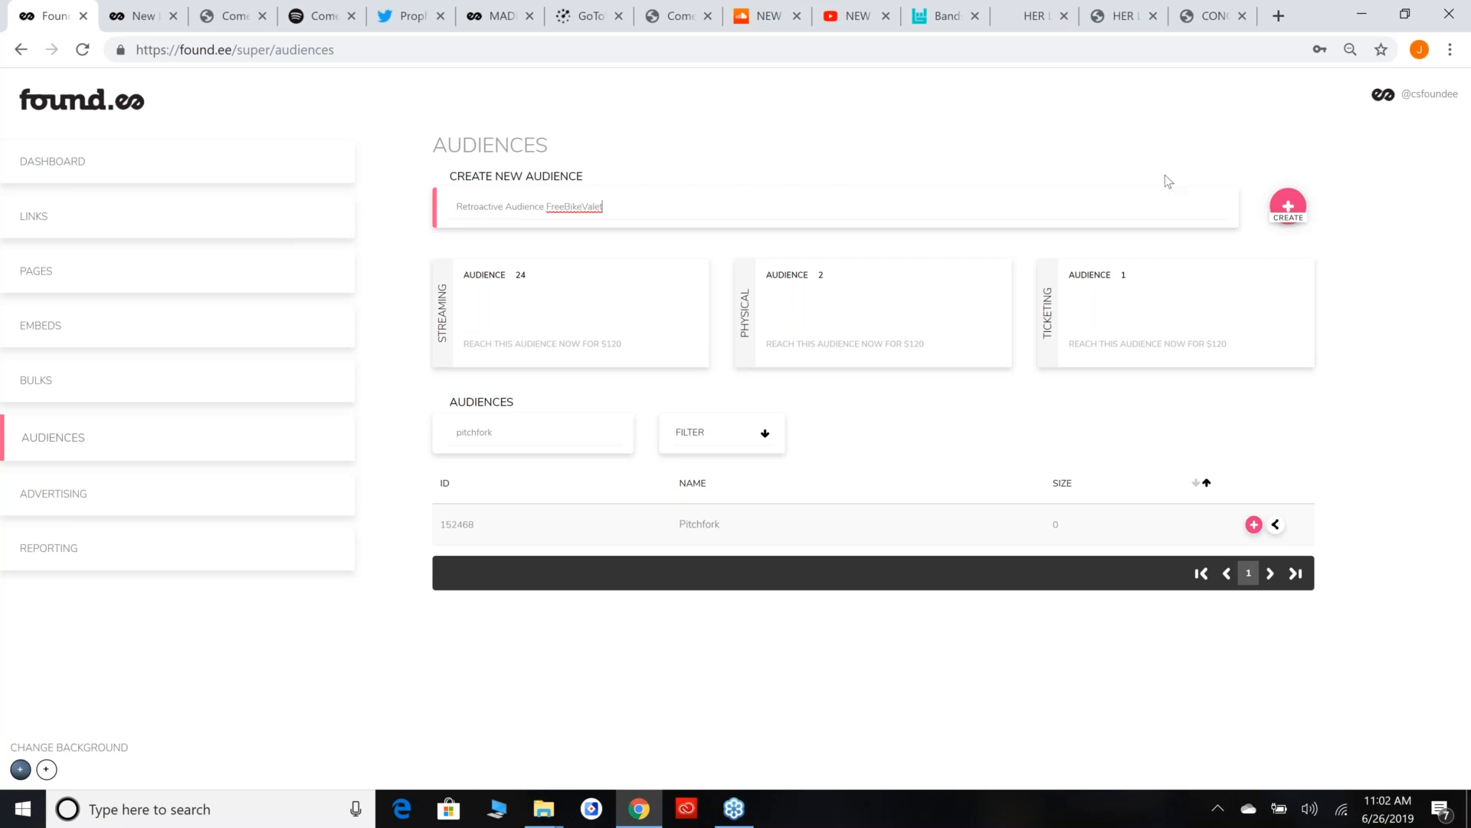
pyautogui.click(1278, 222)
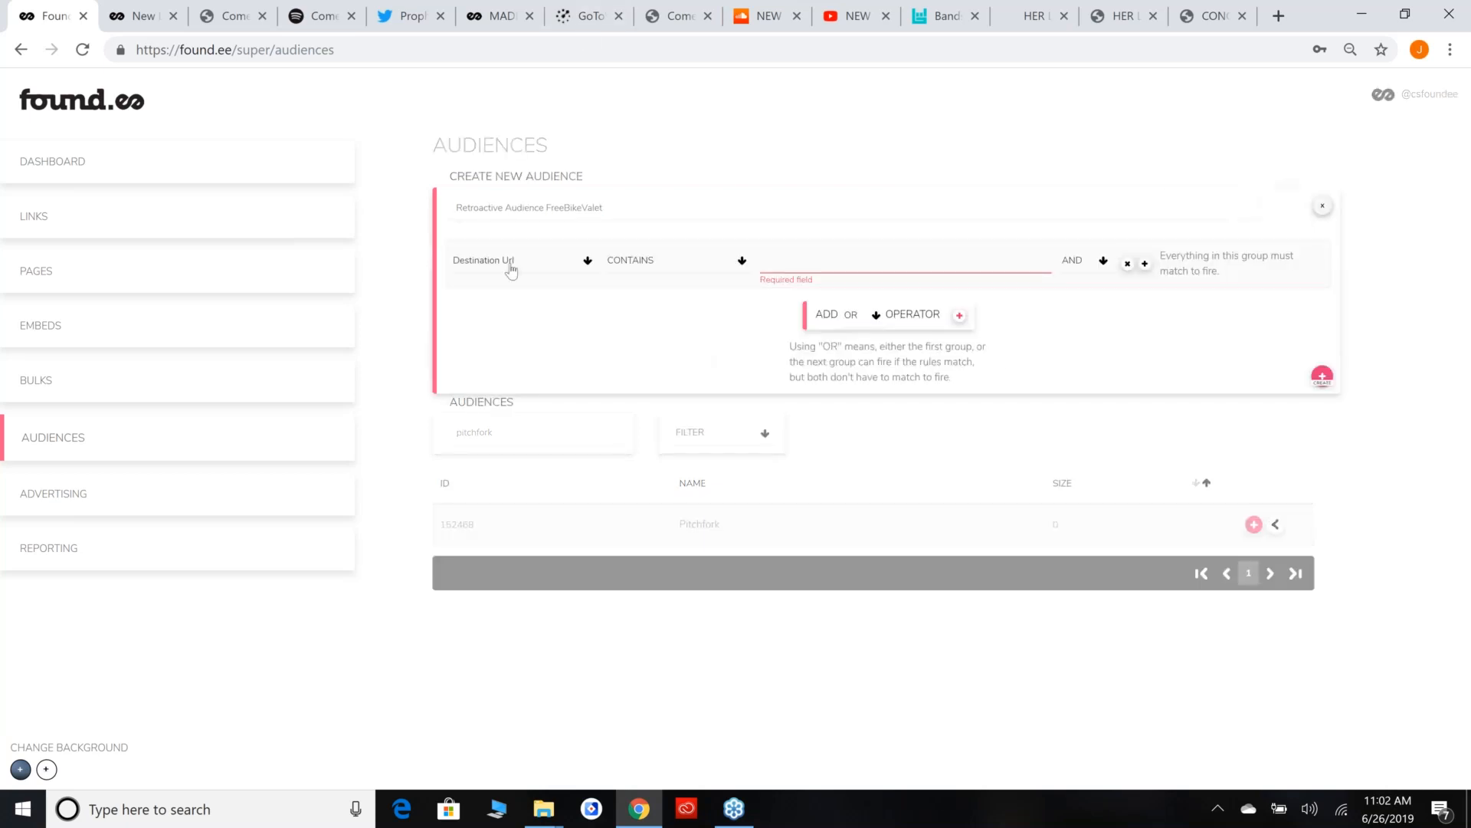
# Define the audience rule as Location Url contains freebikevalet.com and create the audience.
pyautogui.click(512, 270)
pyautogui.click(535, 324)
pyautogui.click(900, 267)
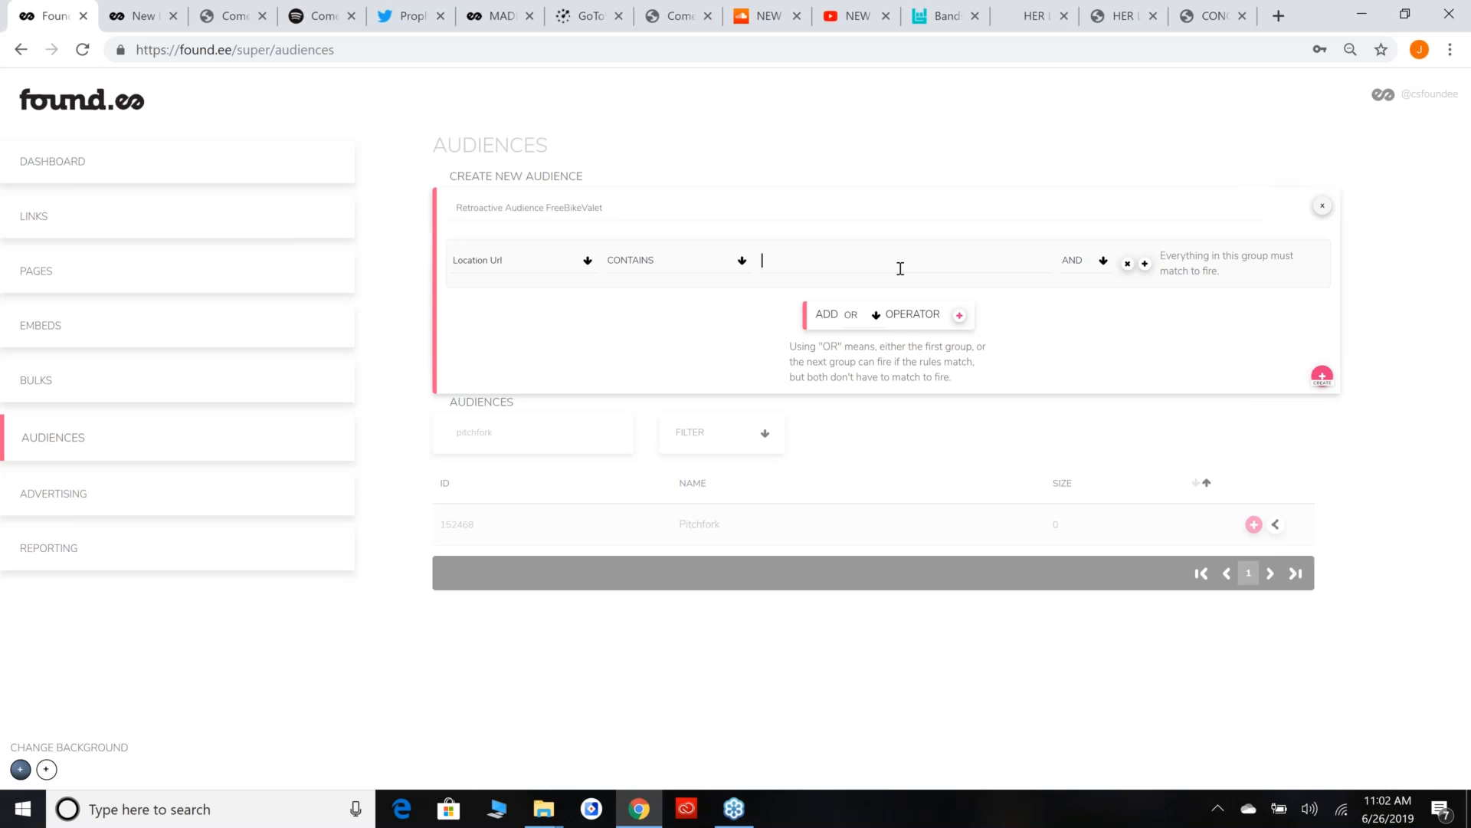
pyautogui.write('freebikevalet.com')
pyautogui.hotkey('ctrl', 'a')
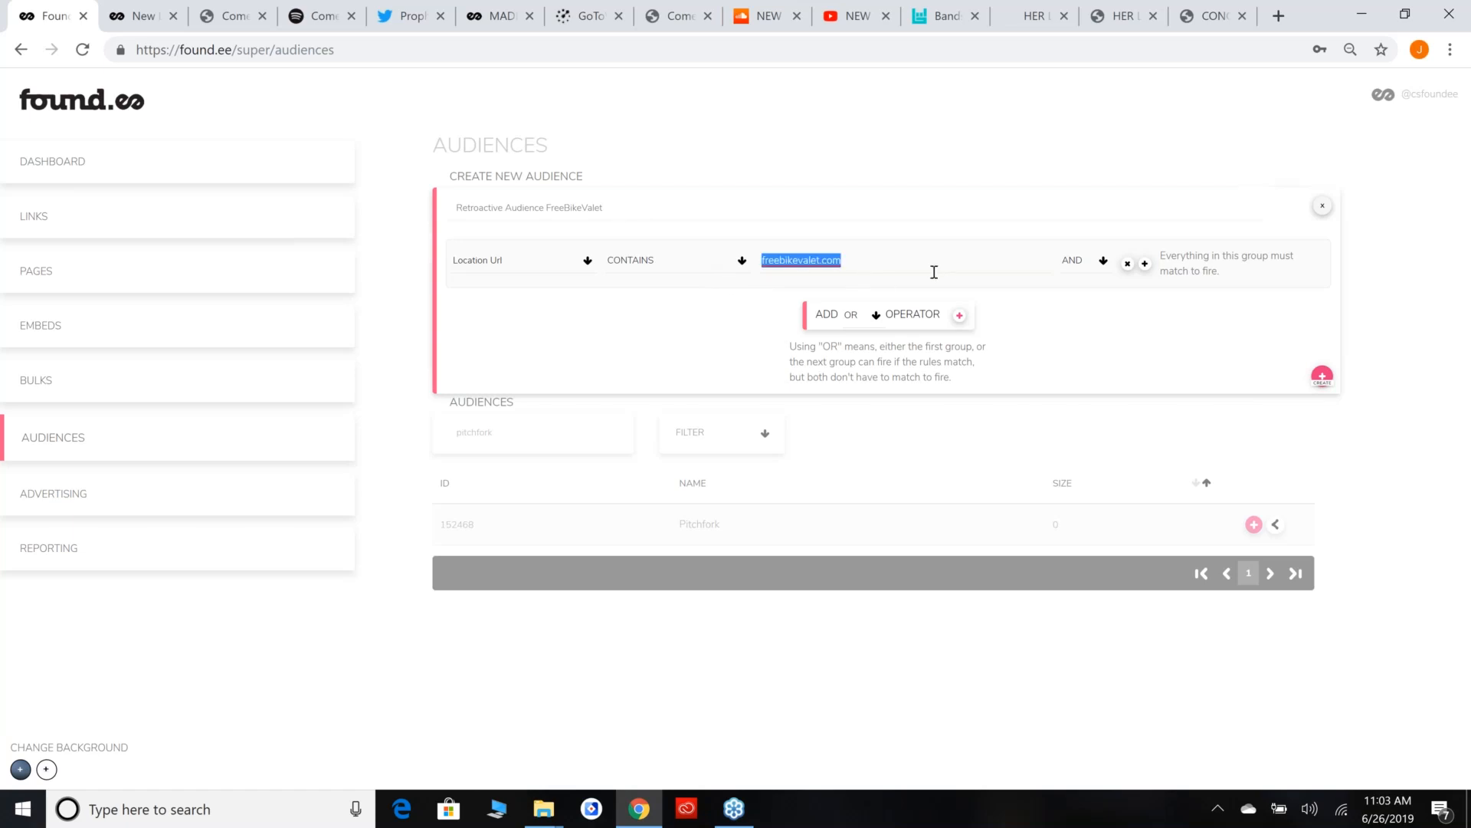
pyautogui.press('End')
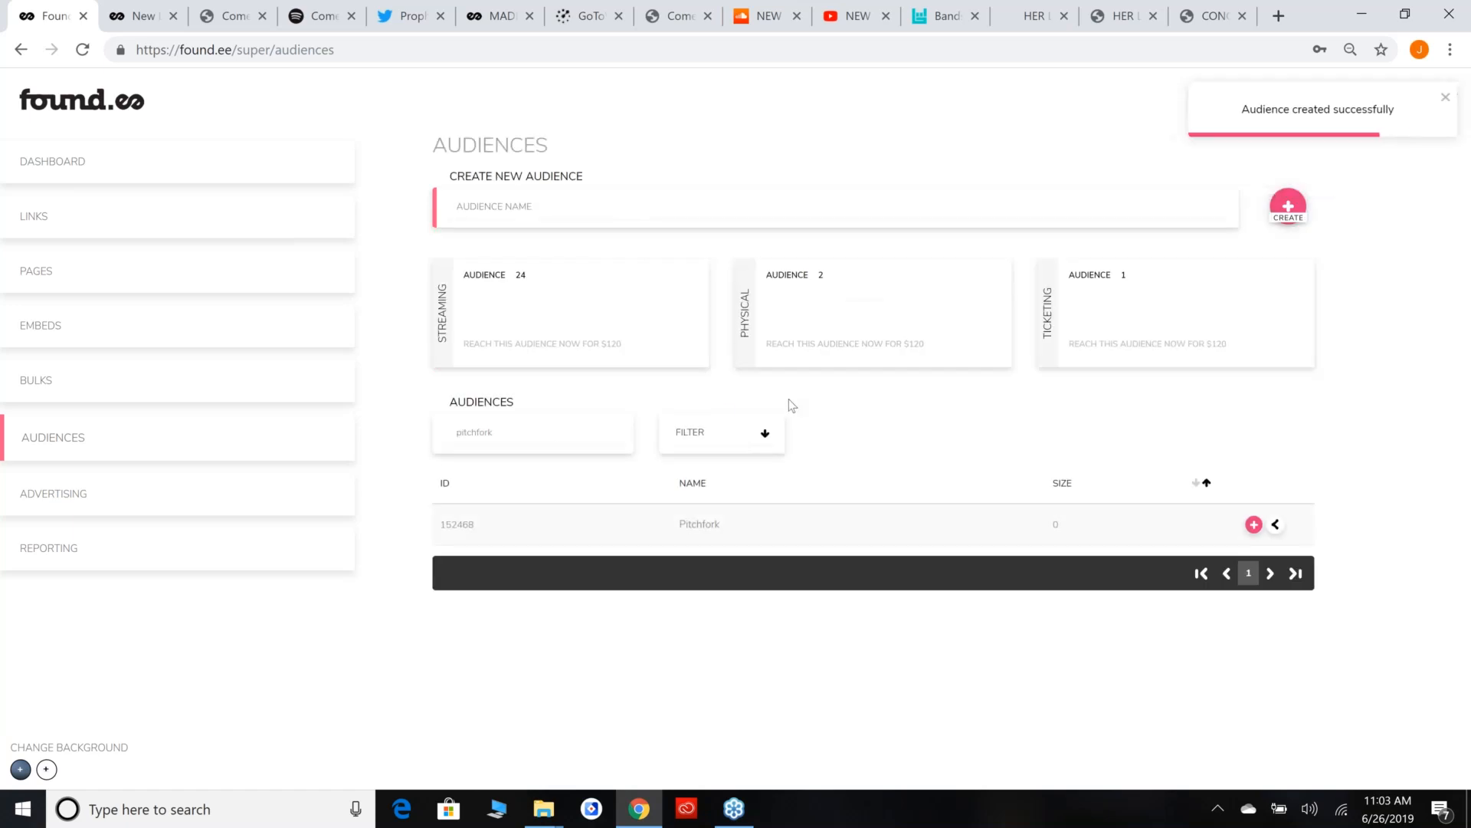
# Clear the pitchfork search term and list all audiences again.
pyautogui.doubleClick(505, 433)
pyautogui.press('BackSpace')
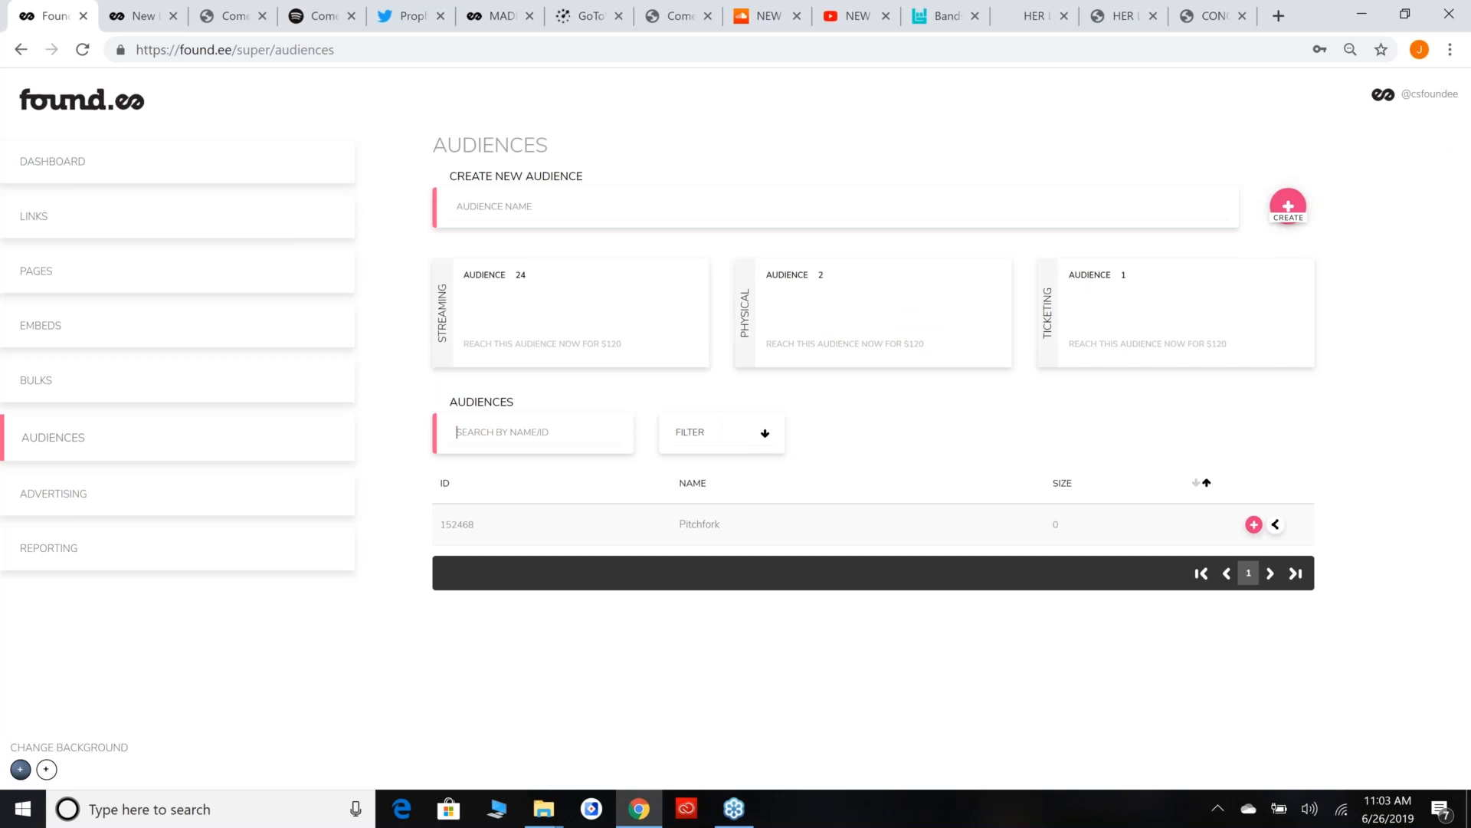
pyautogui.press('Return')
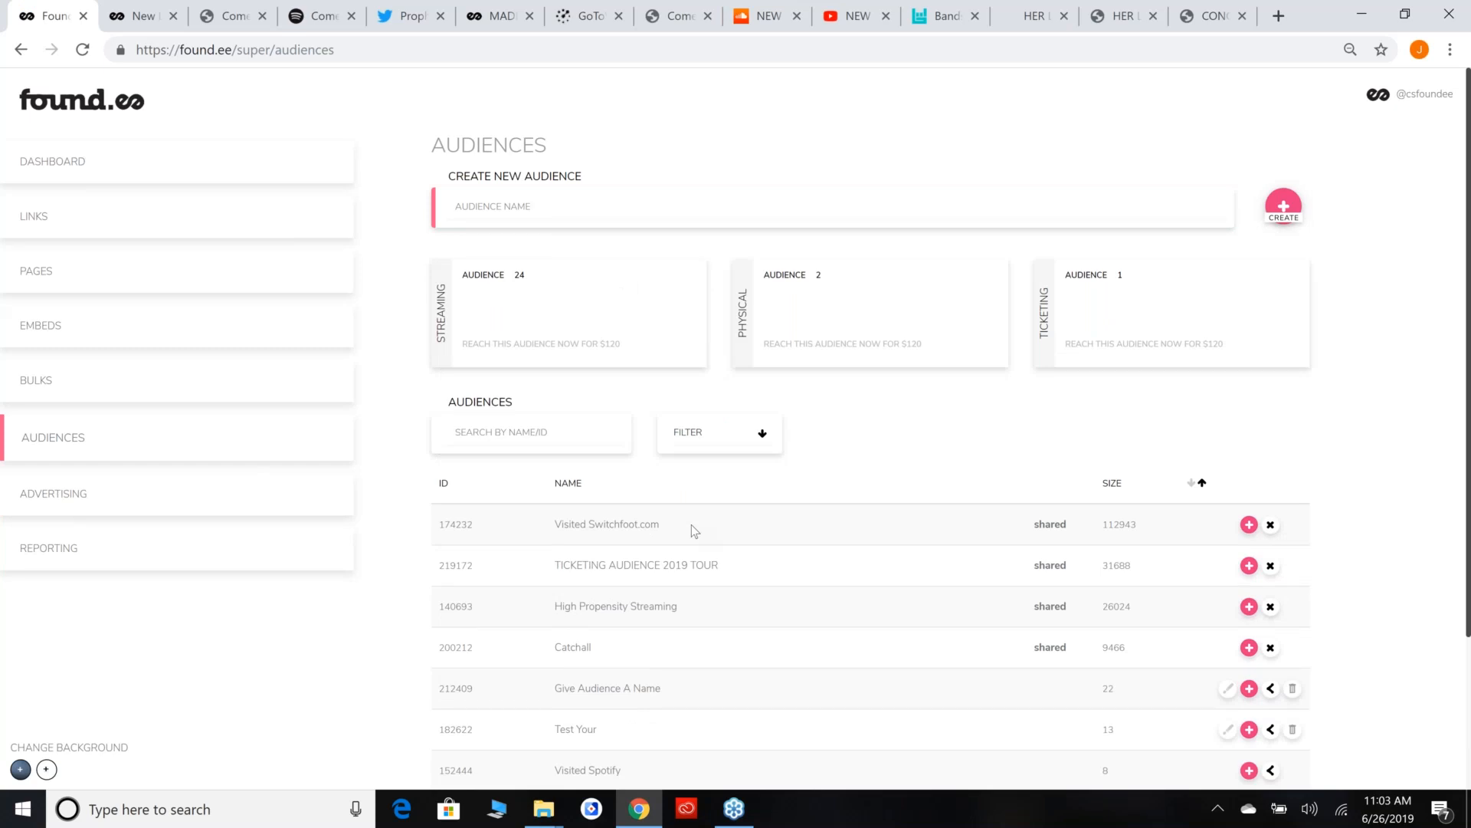
pyautogui.click(555, 429)
# Start another new audience named PITCHFORK + SPOTIFY and bring up its rule settings.
pyautogui.click(1028, 202)
pyautogui.write('PITCHFORK + SPOTIFY')
pyautogui.click(1283, 207)
# Set the audience's first rule to Segment equals Pitchfork.
pyautogui.click(520, 261)
pyautogui.click(528, 462)
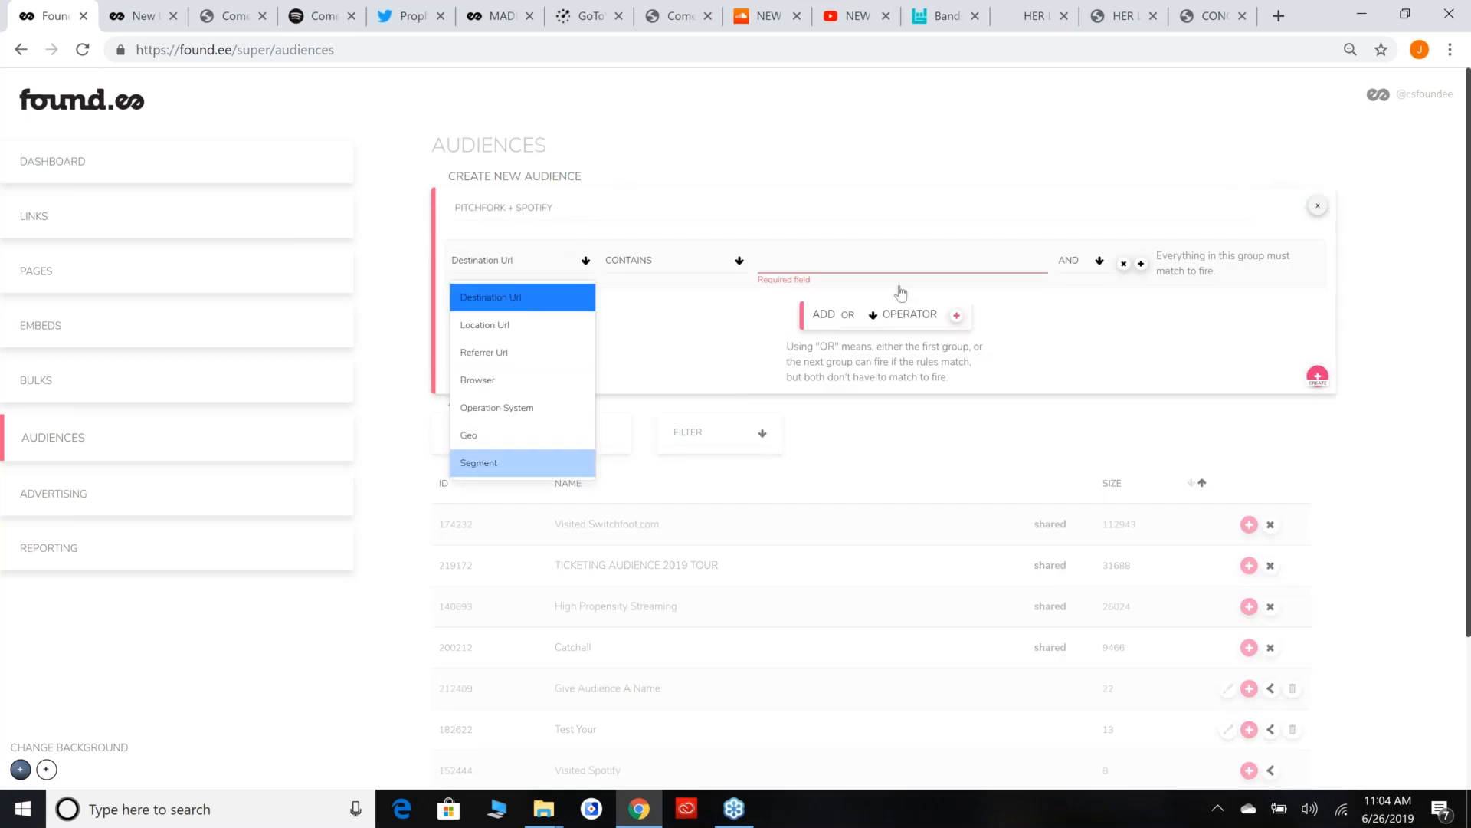
pyautogui.click(806, 261)
pyautogui.write('pitch')
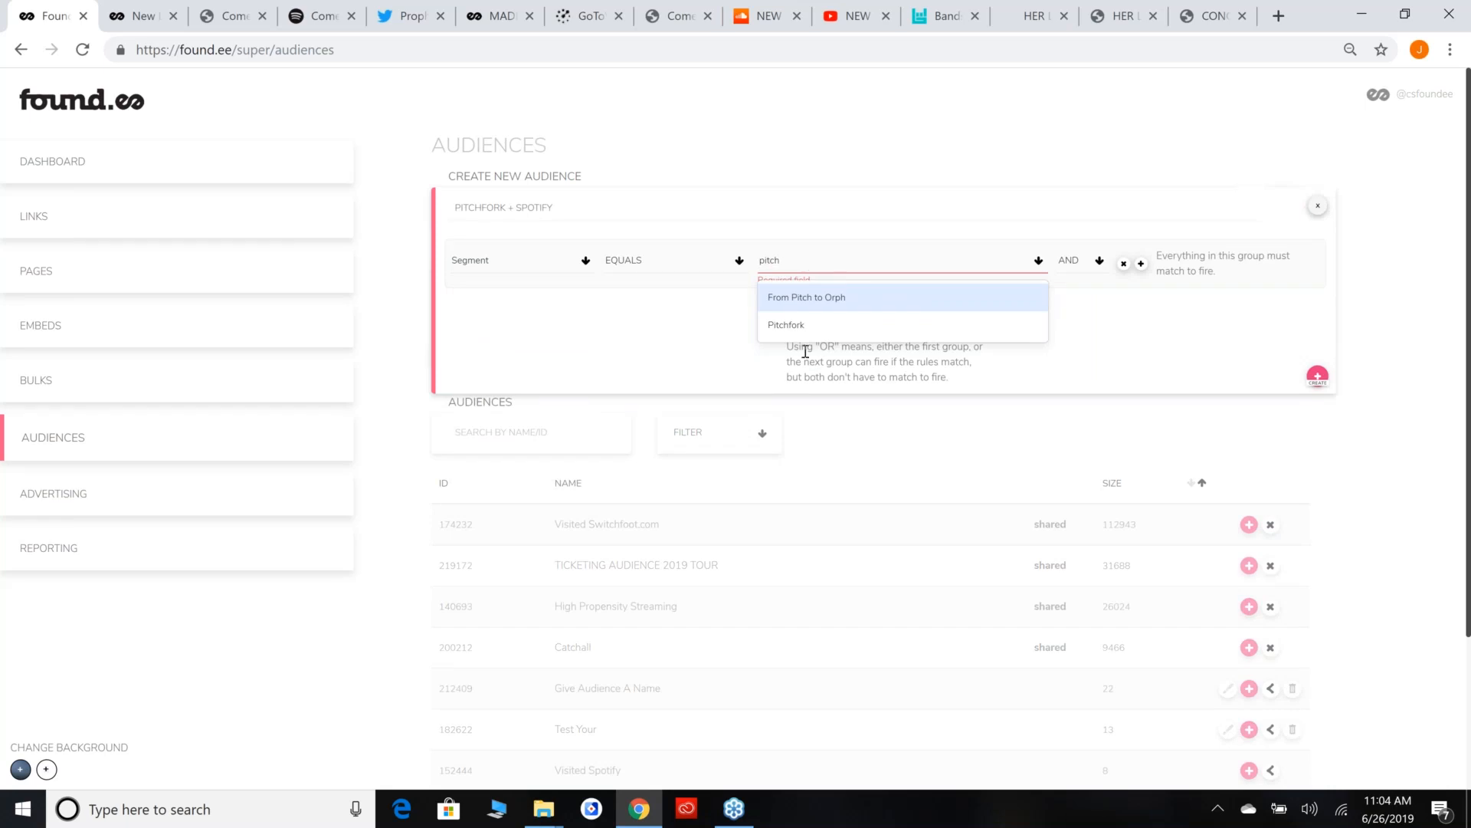
pyautogui.click(1027, 325)
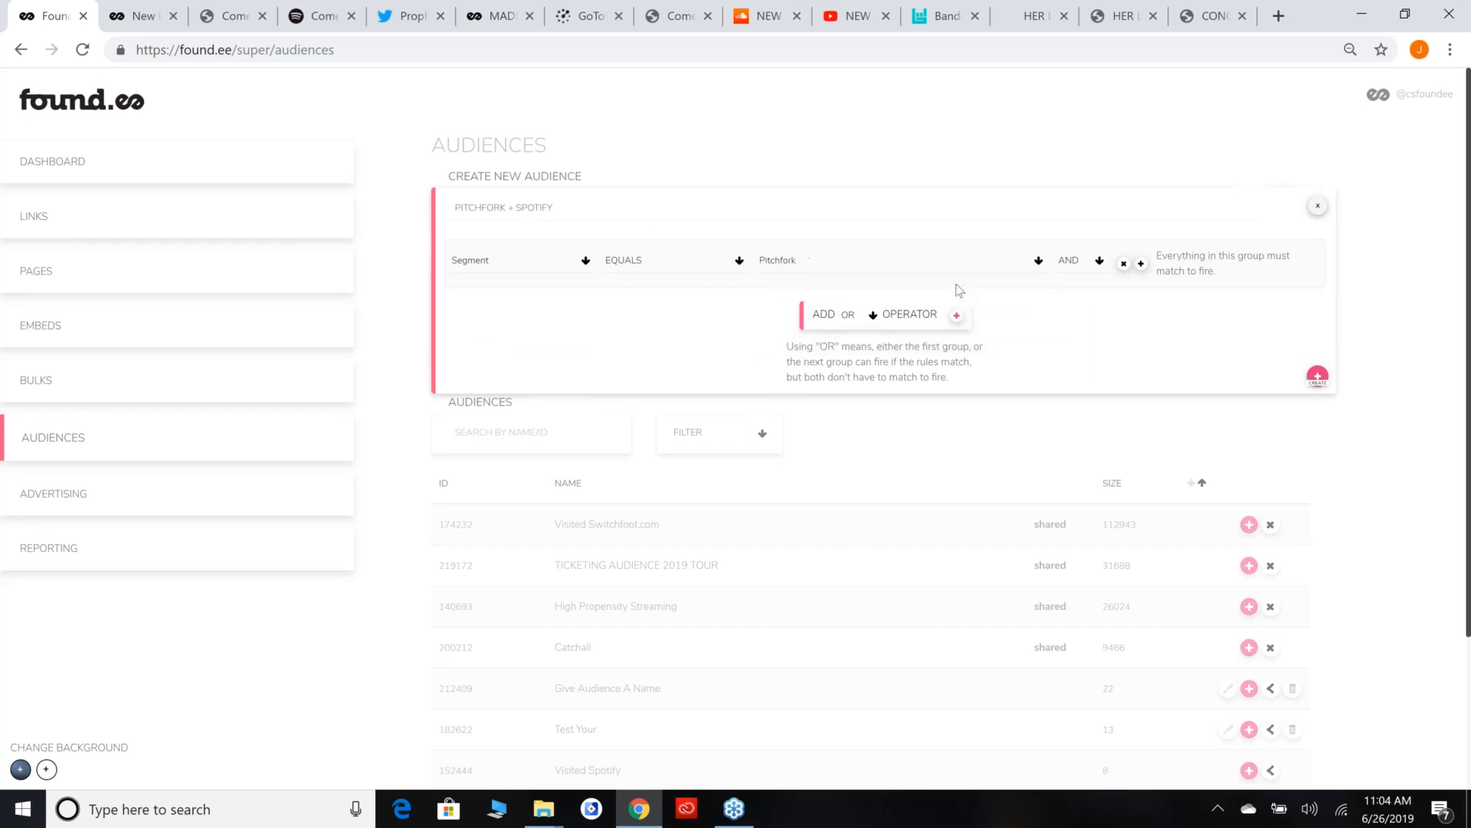
# Add a second AND rule, Segment equals High Propensity Spotify, and create the audience.
pyautogui.click(1140, 265)
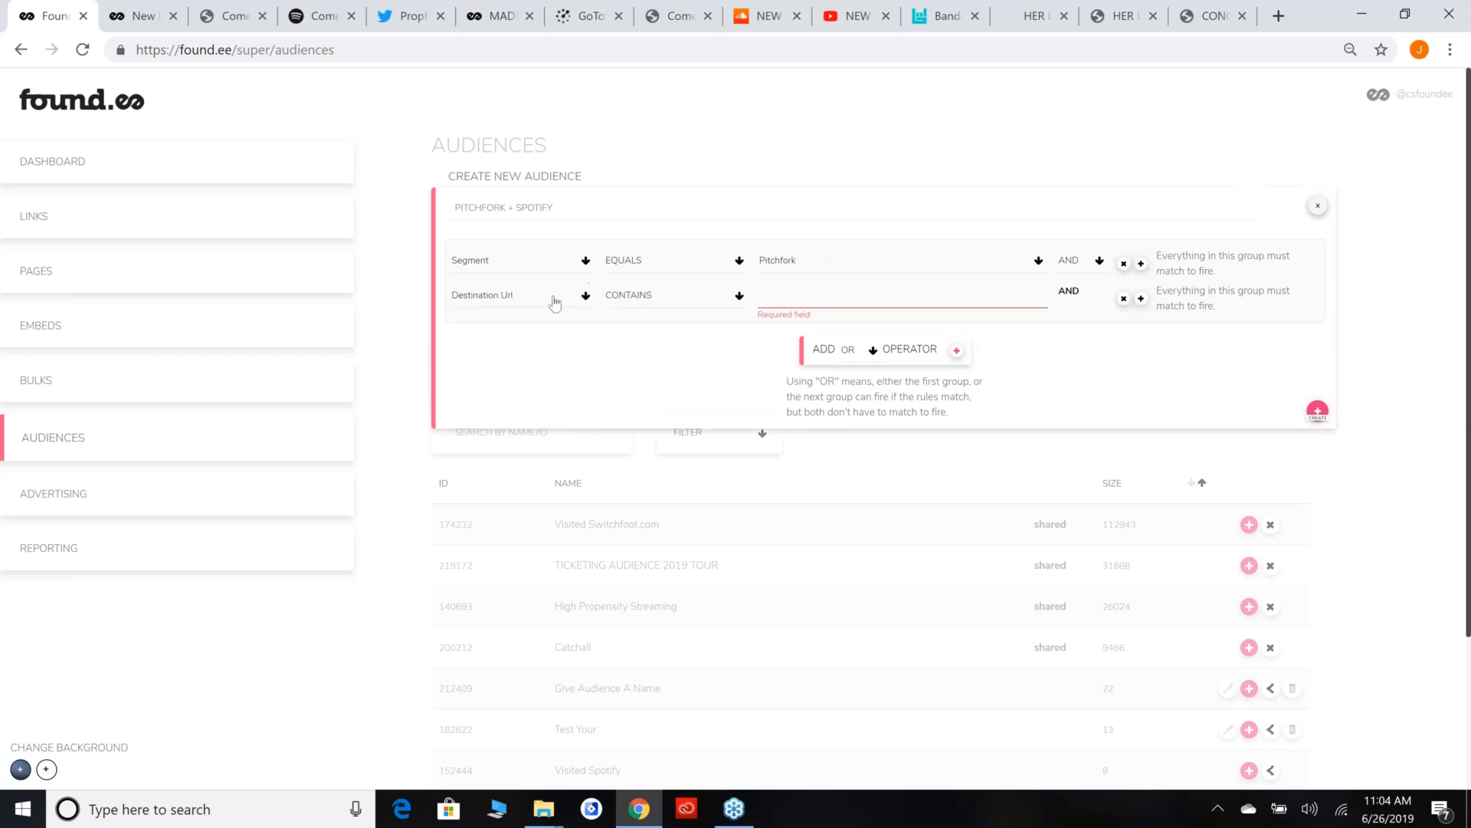
pyautogui.click(553, 301)
pyautogui.scroll(-2, 529, 421)
pyautogui.click(527, 308)
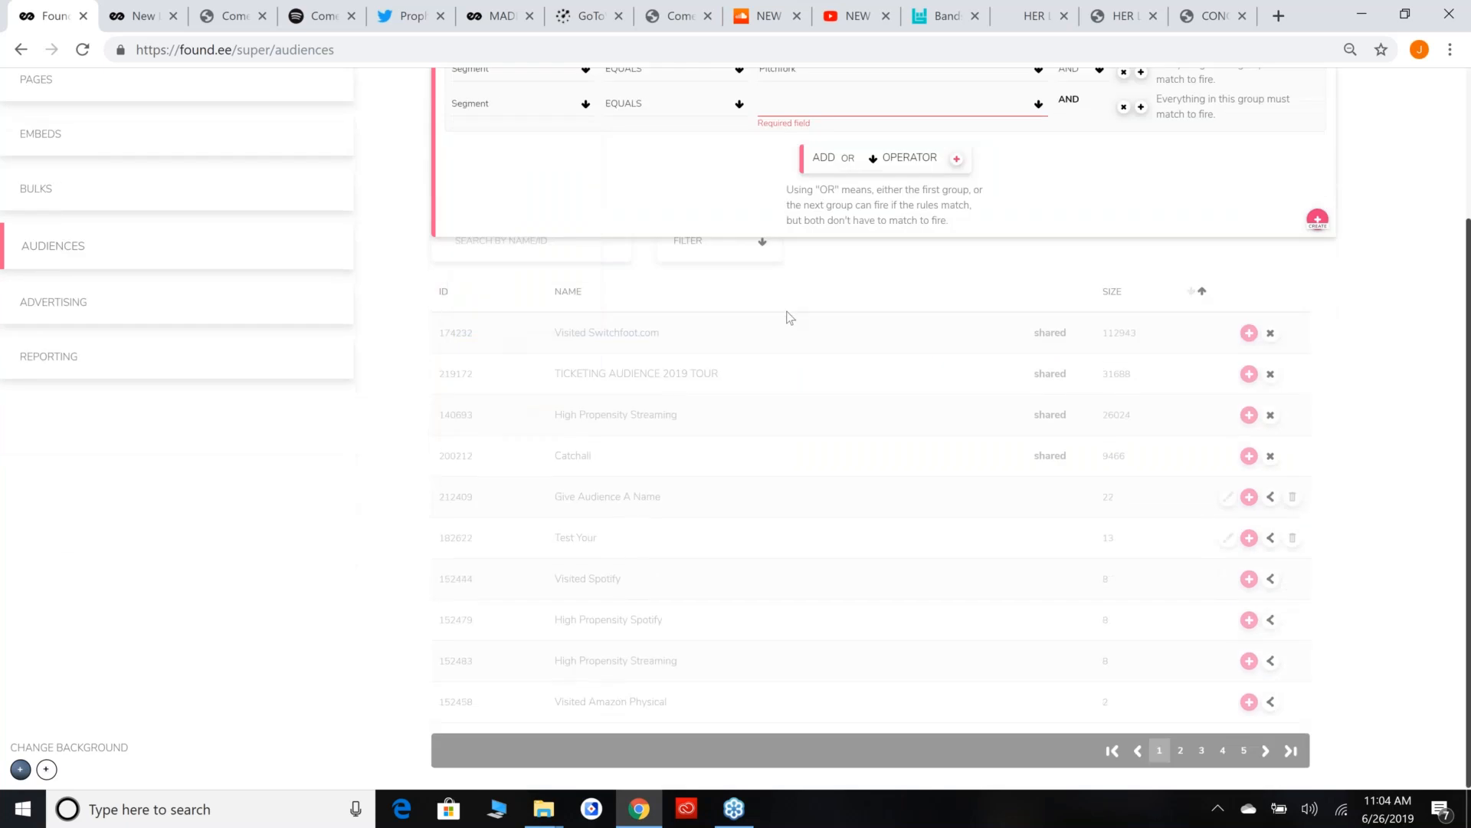
pyautogui.scroll(2, 788, 318)
pyautogui.click(843, 299)
pyautogui.write('spotify')
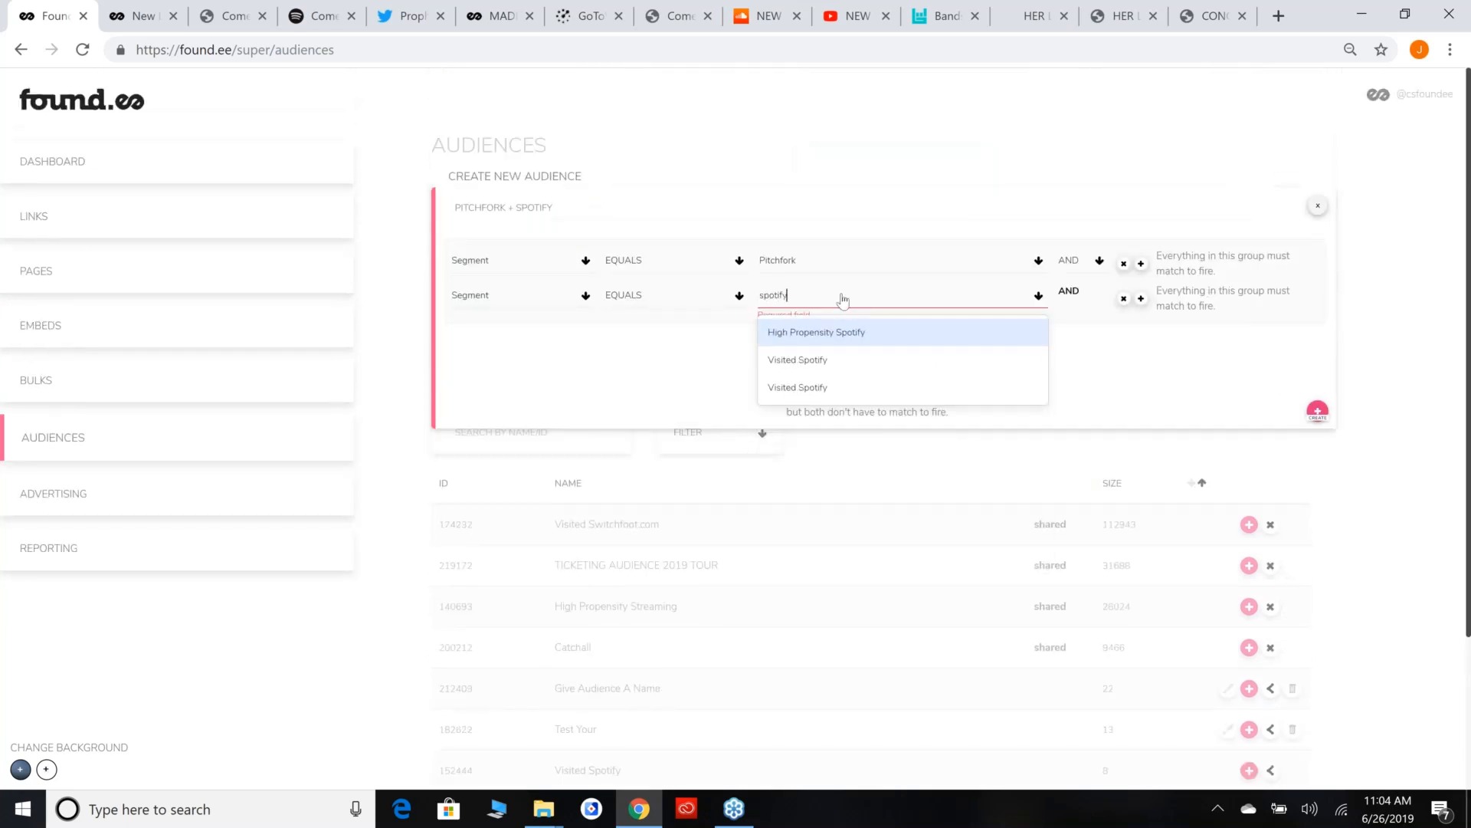
pyautogui.click(864, 344)
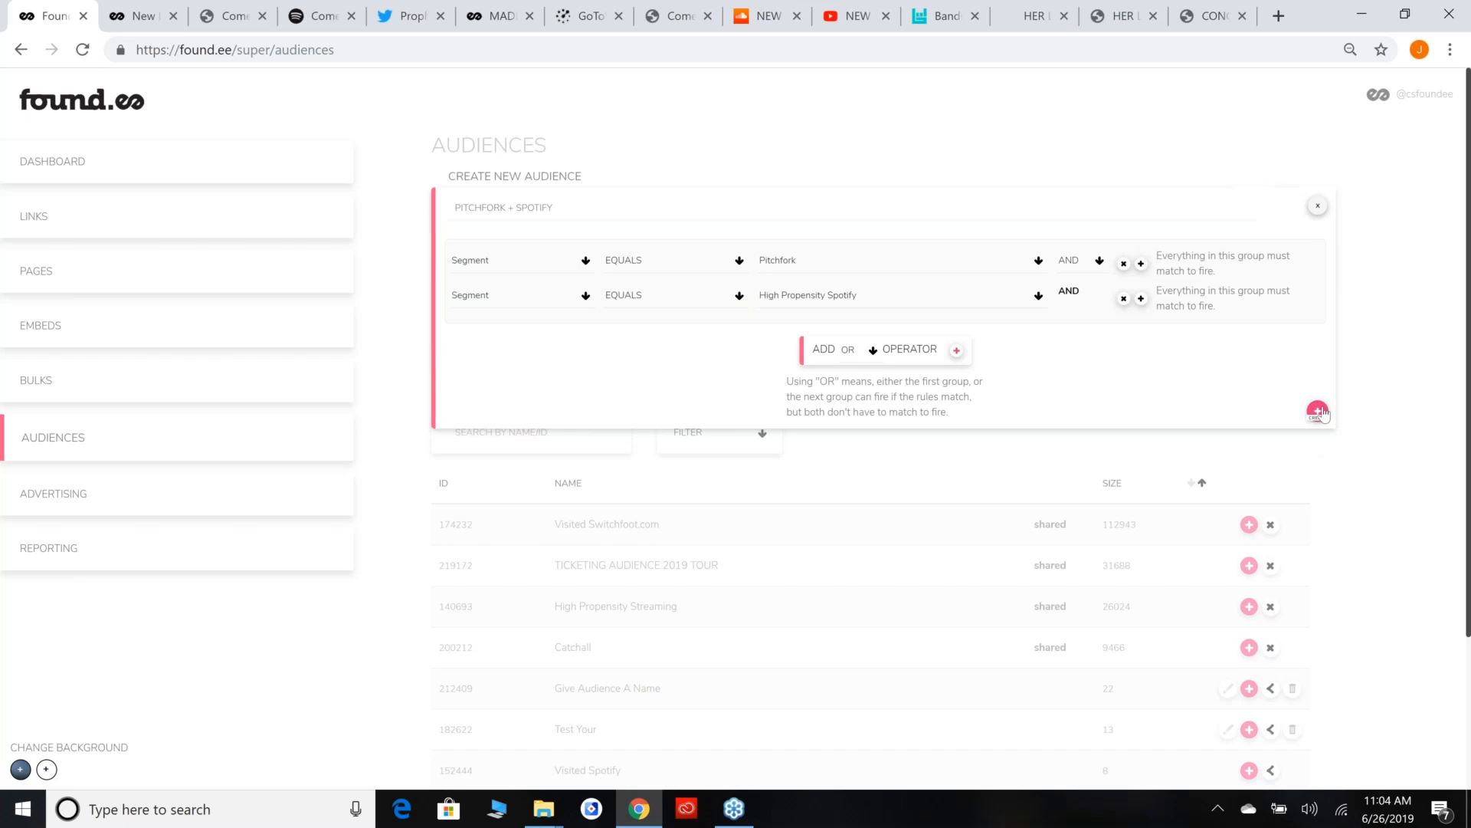
pyautogui.click(1319, 412)
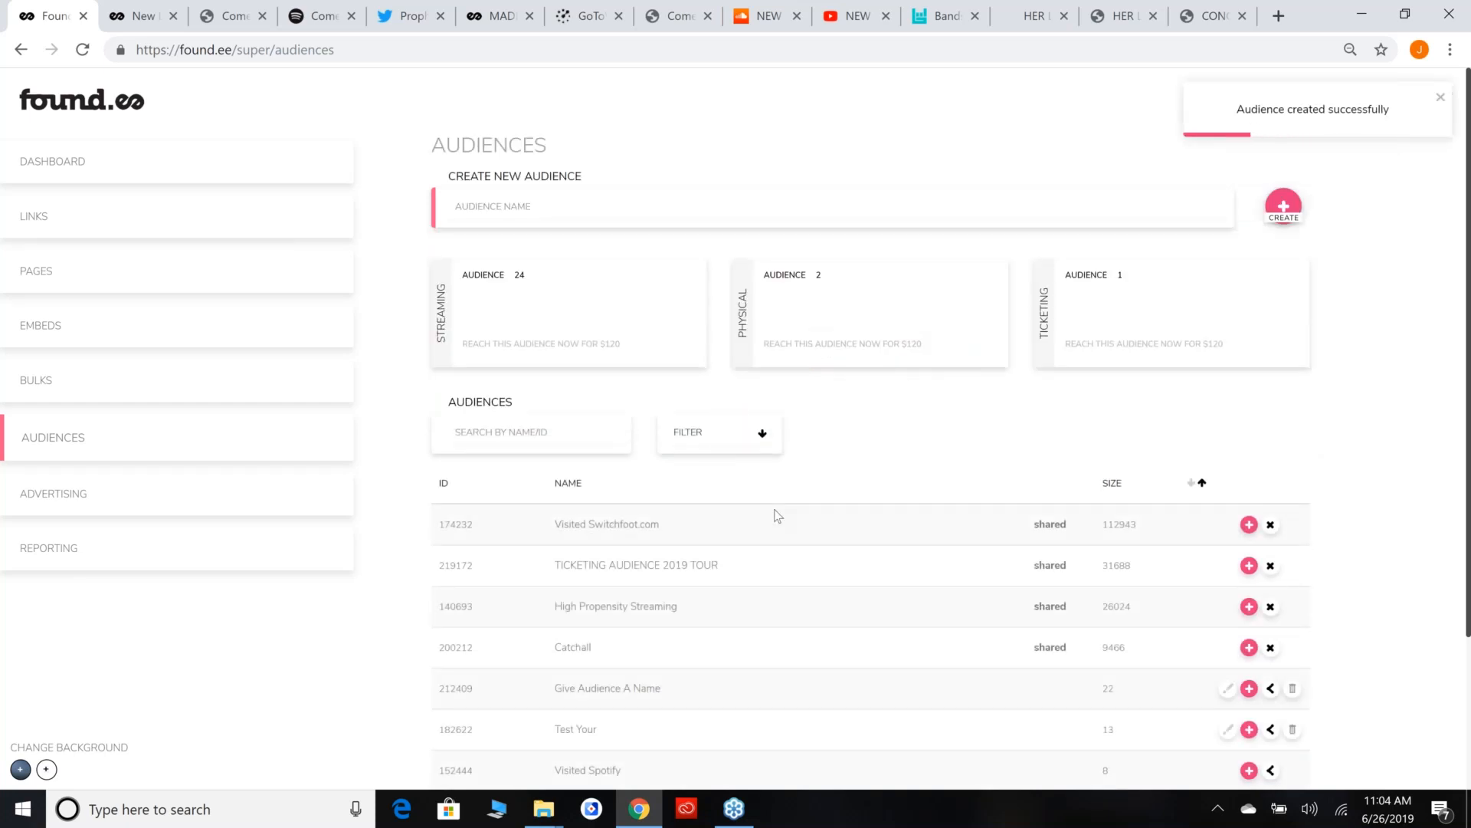
pyautogui.click(502, 431)
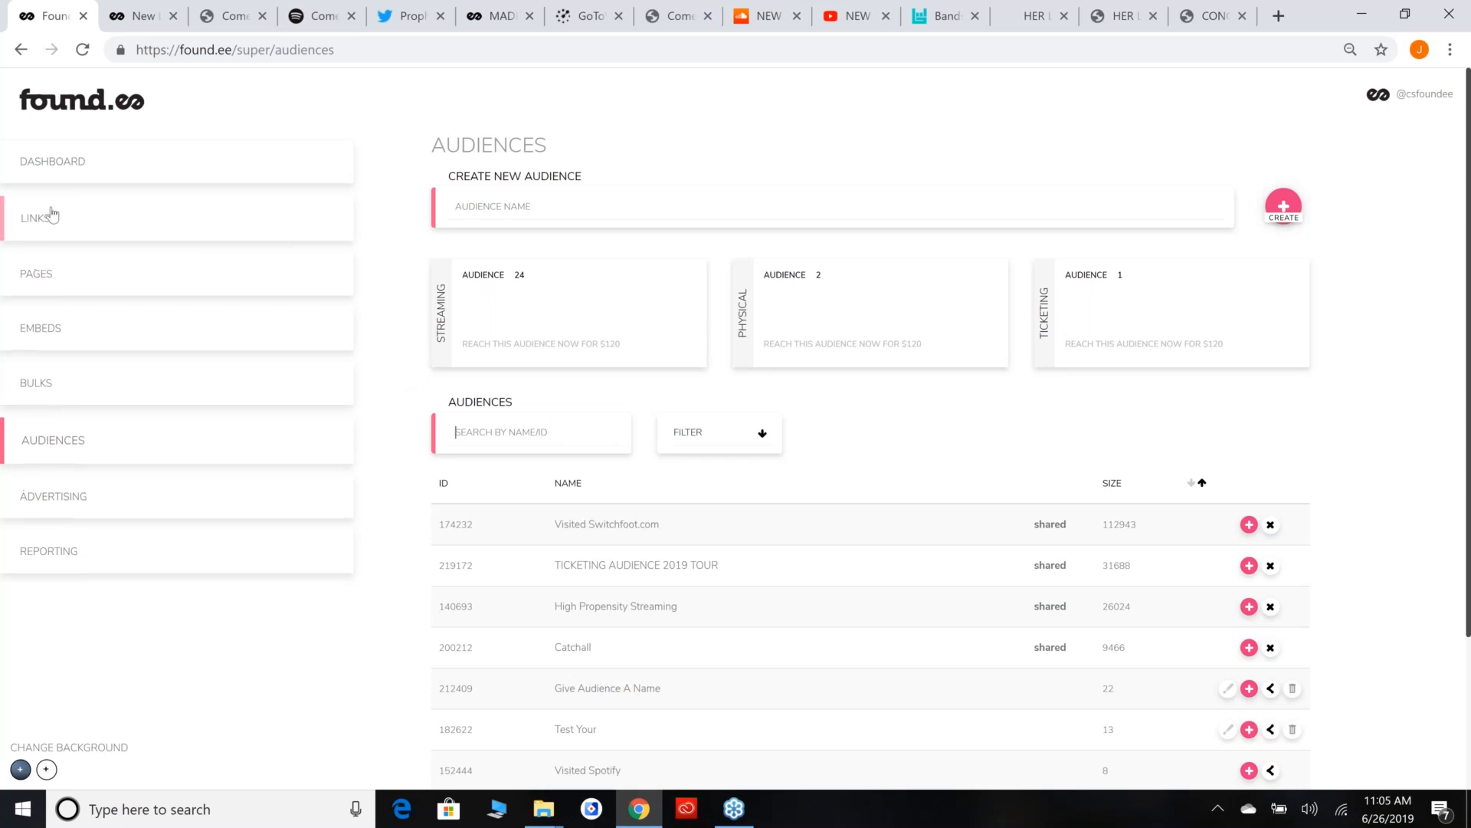
# Download the boilerplate CSV template from the Bulks section and open it in Excel.
pyautogui.click(46, 380)
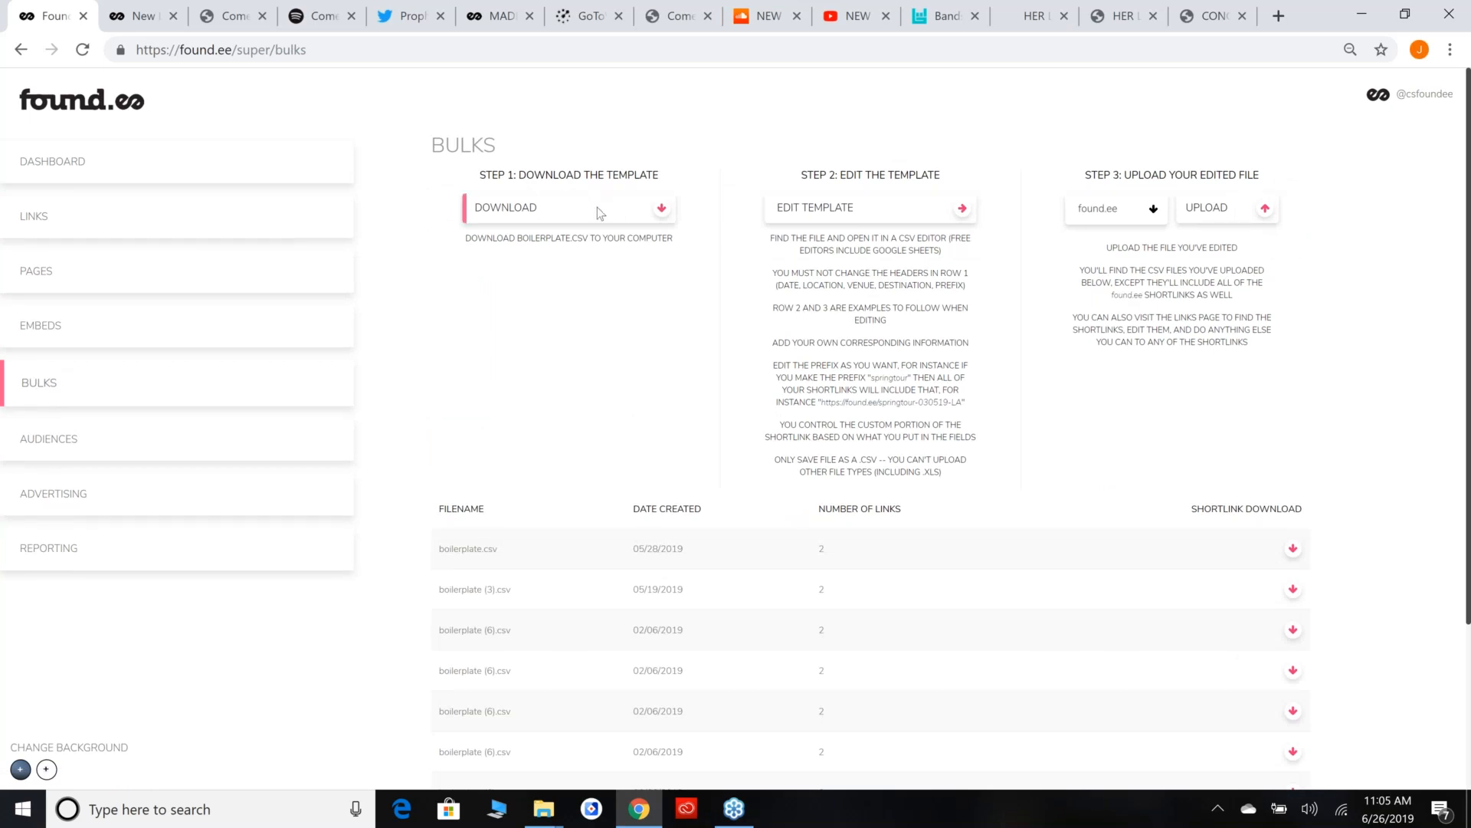
pyautogui.click(656, 213)
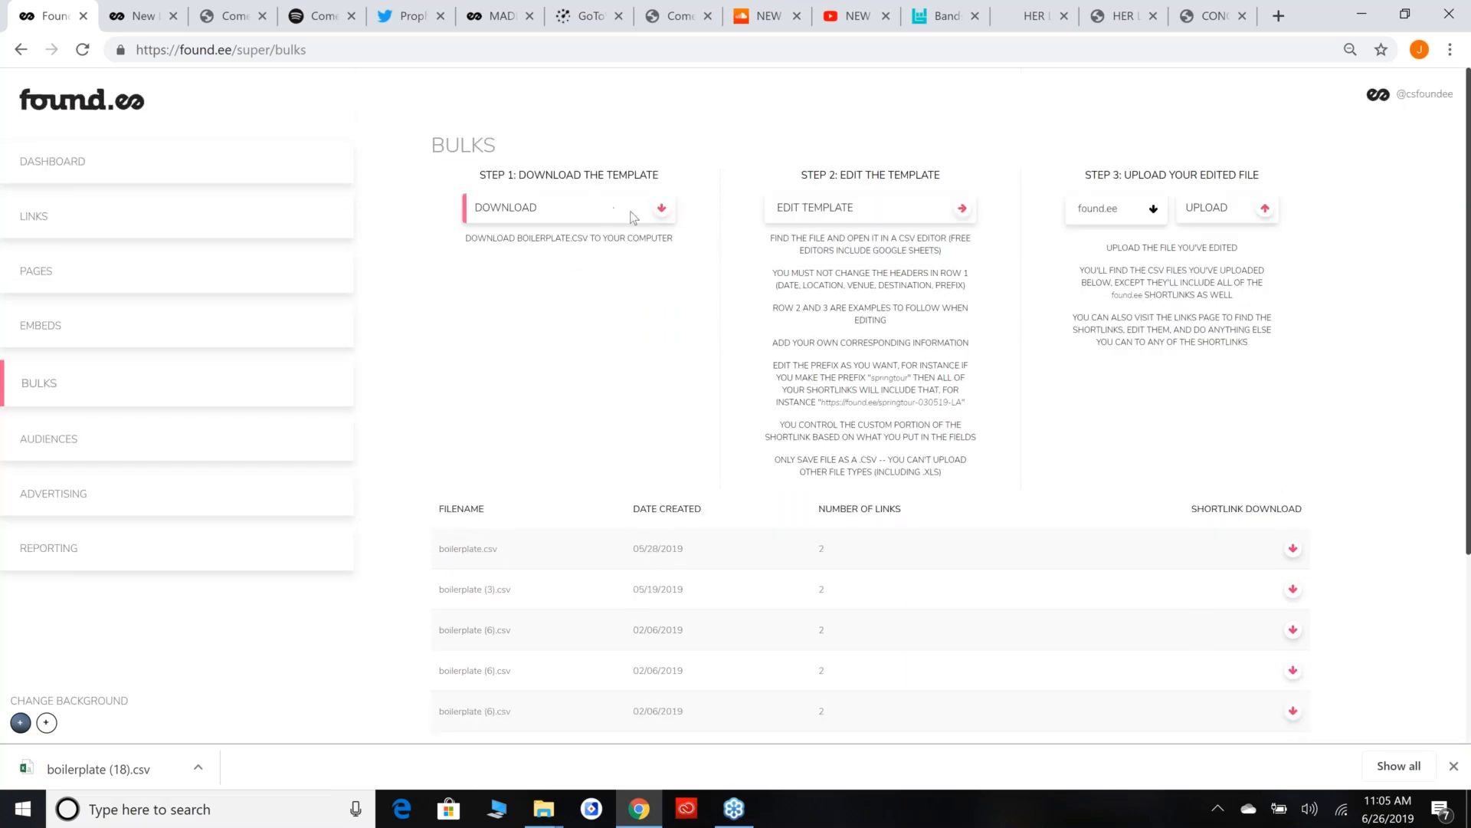
pyautogui.click(98, 768)
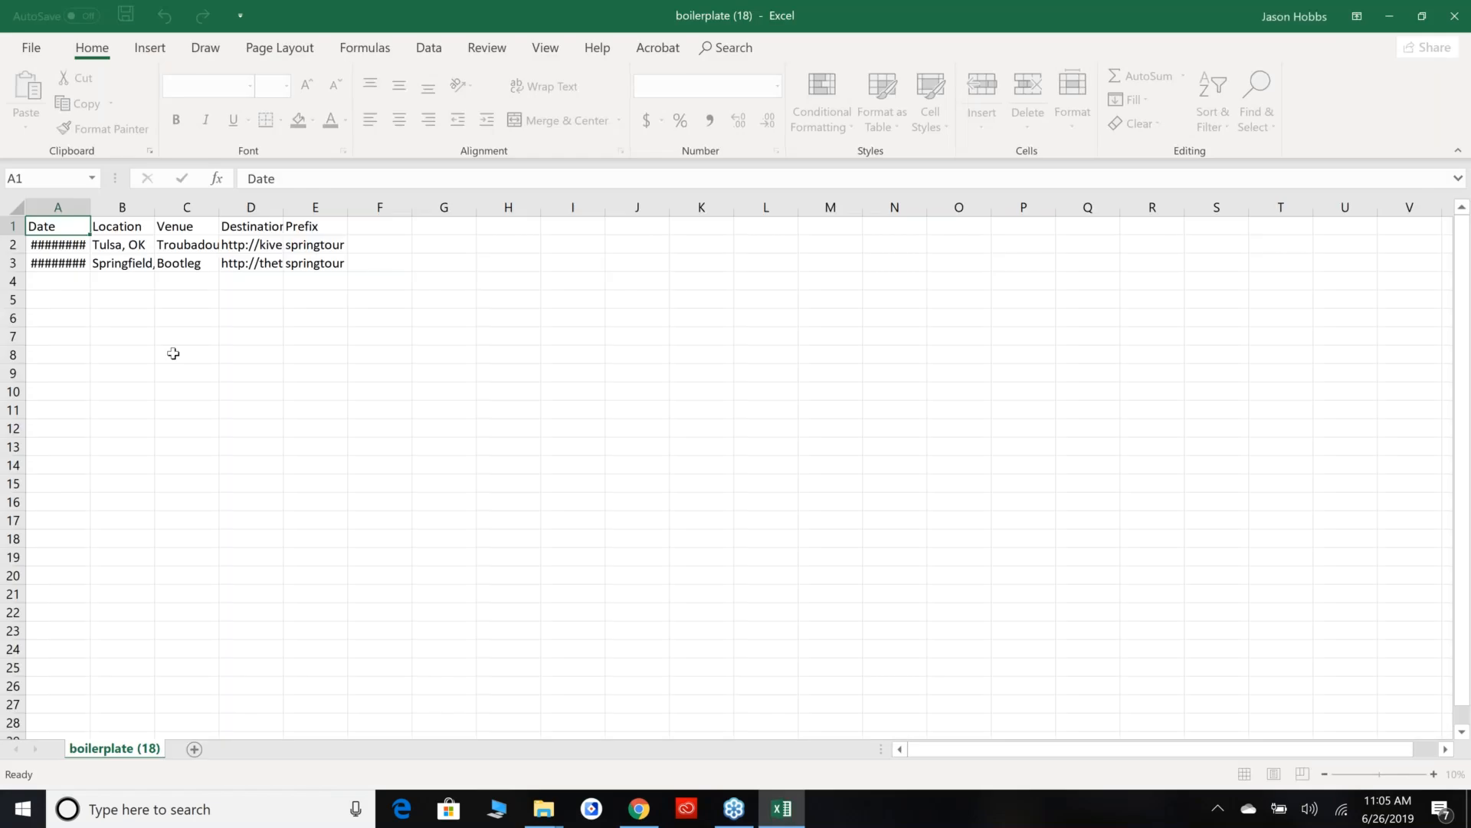
# Widen the Date column to fit its contents and review the template's date, location, venue and destination entries.
pyautogui.click(90, 205)
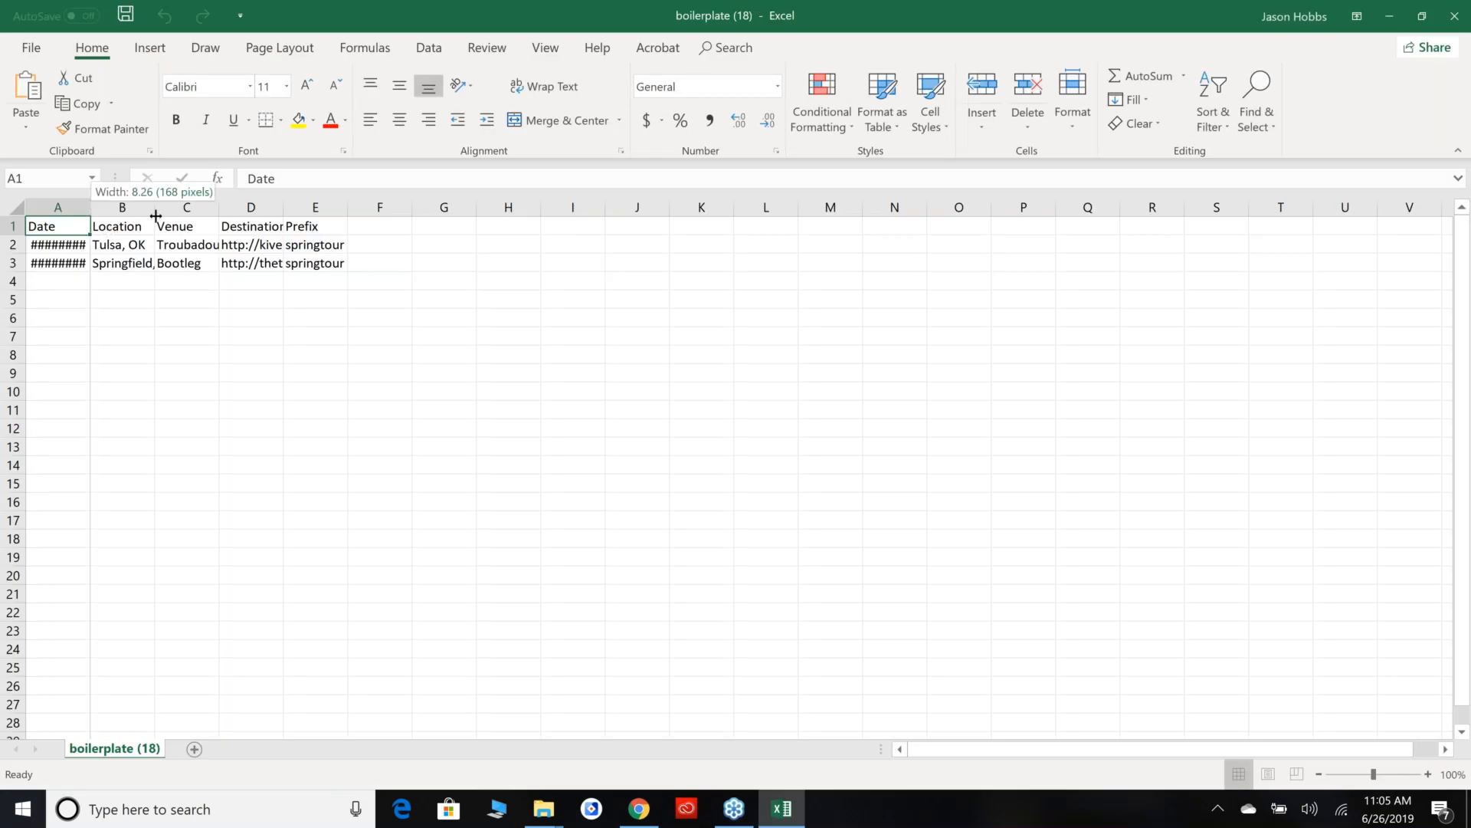
pyautogui.doubleClick(85, 206)
pyautogui.moveTo(59, 244); pyautogui.dragTo(72, 278)
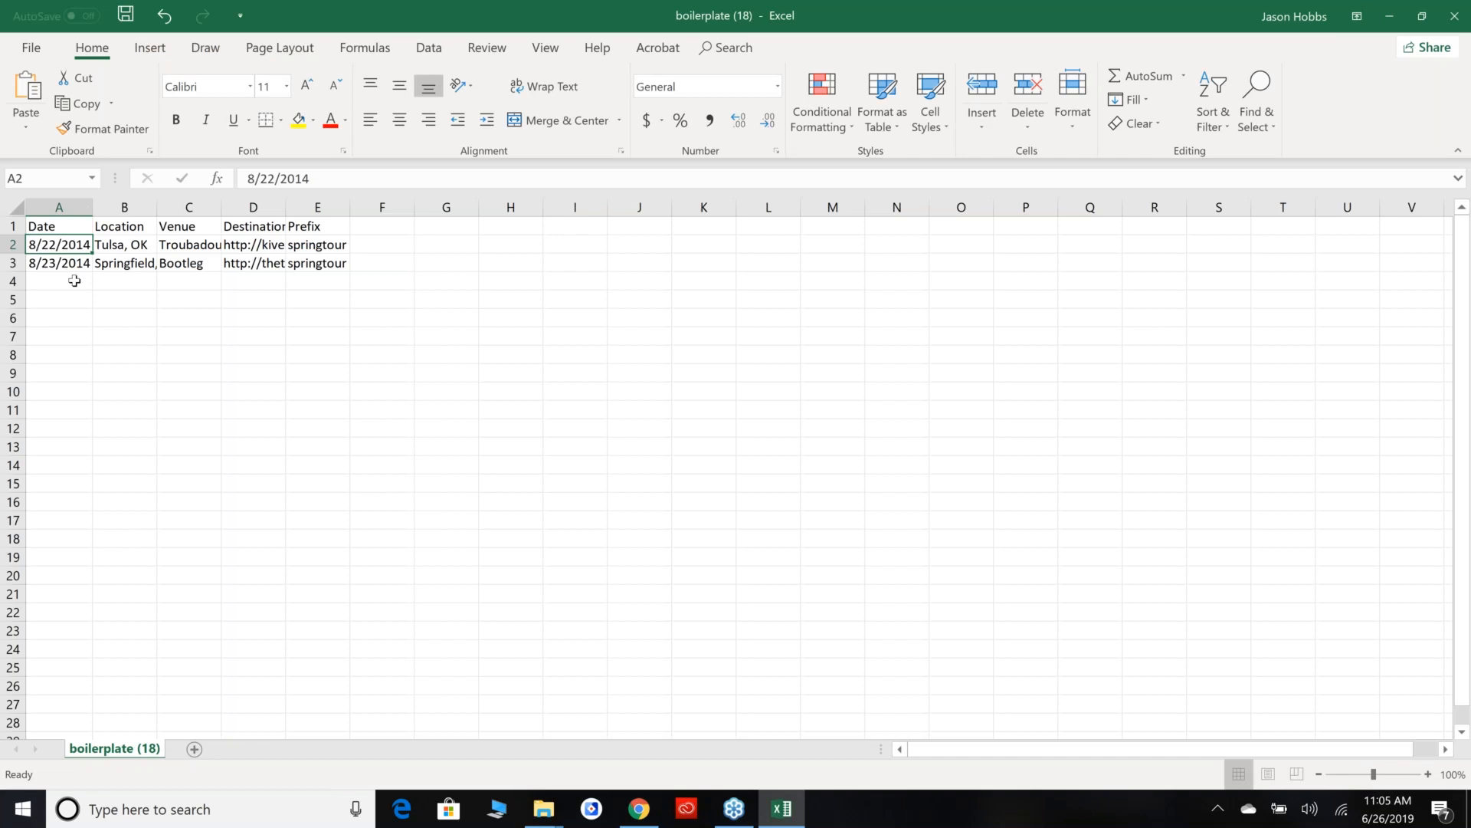
pyautogui.moveTo(137, 245); pyautogui.dragTo(135, 281)
pyautogui.moveTo(202, 244); pyautogui.dragTo(253, 280)
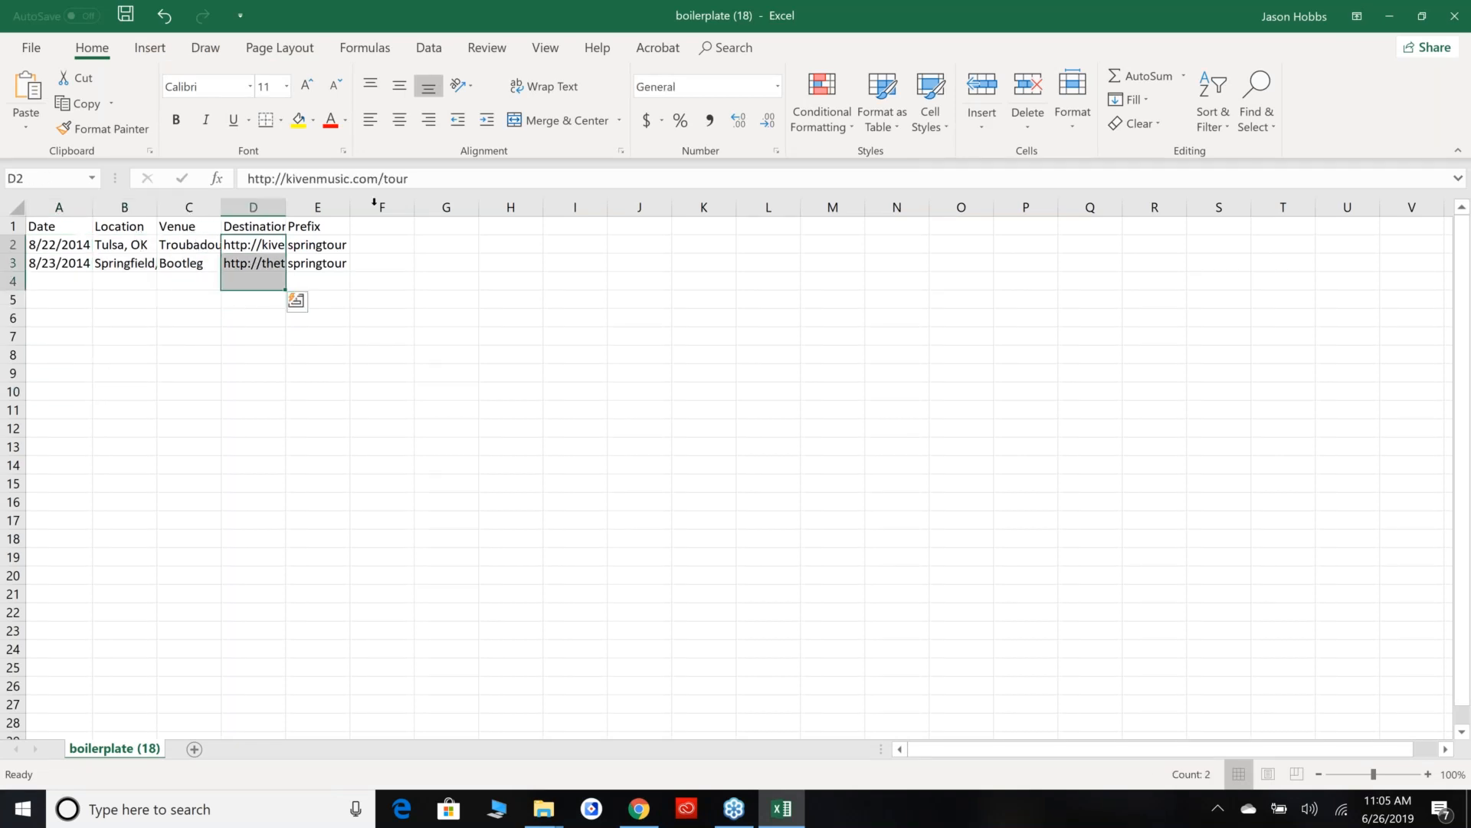
pyautogui.click(277, 265)
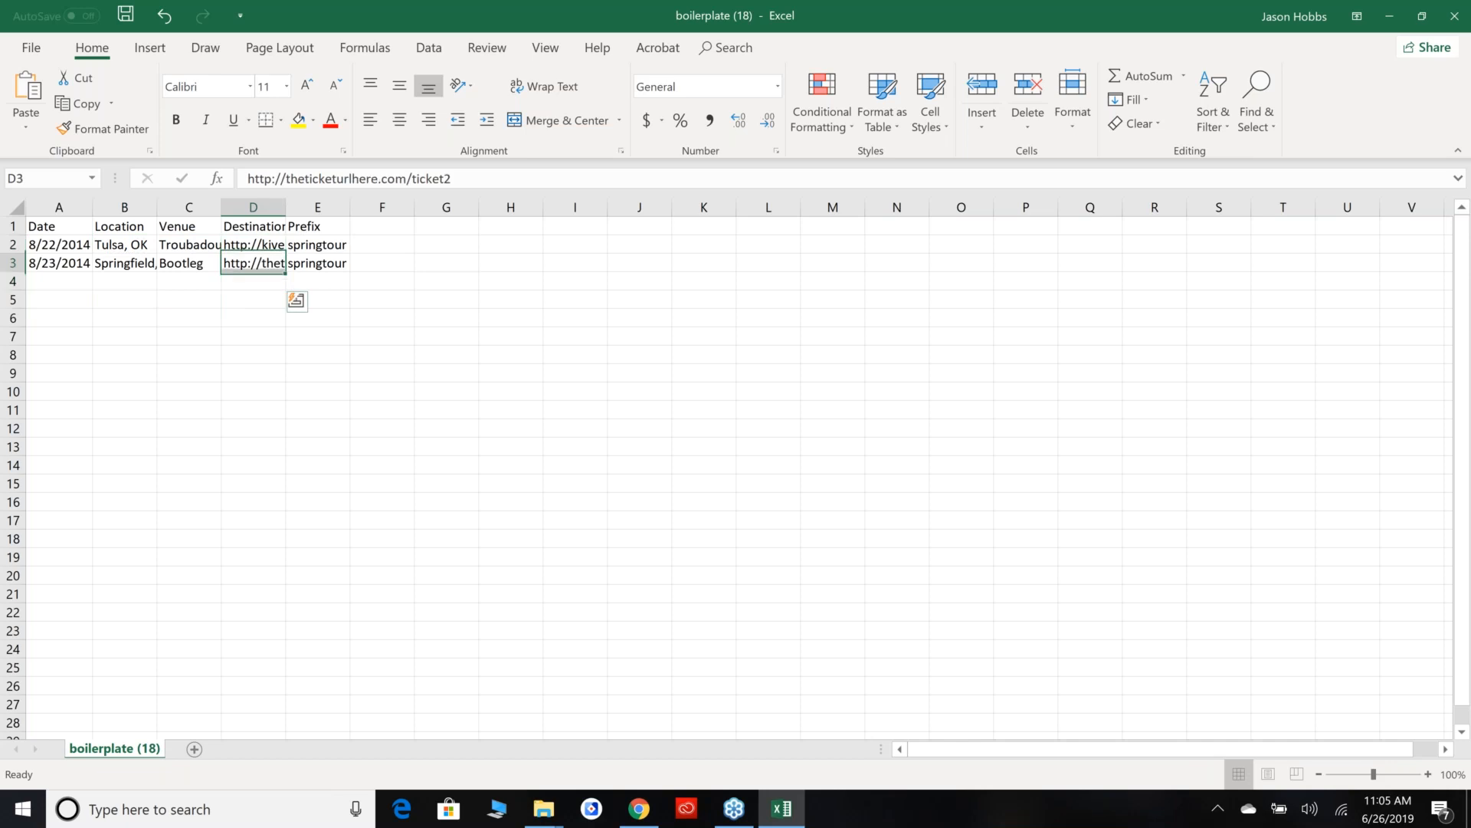
# Change the Prefix of both tour rows to 2019_tour.
pyautogui.click(330, 245)
pyautogui.write('2019_tour')
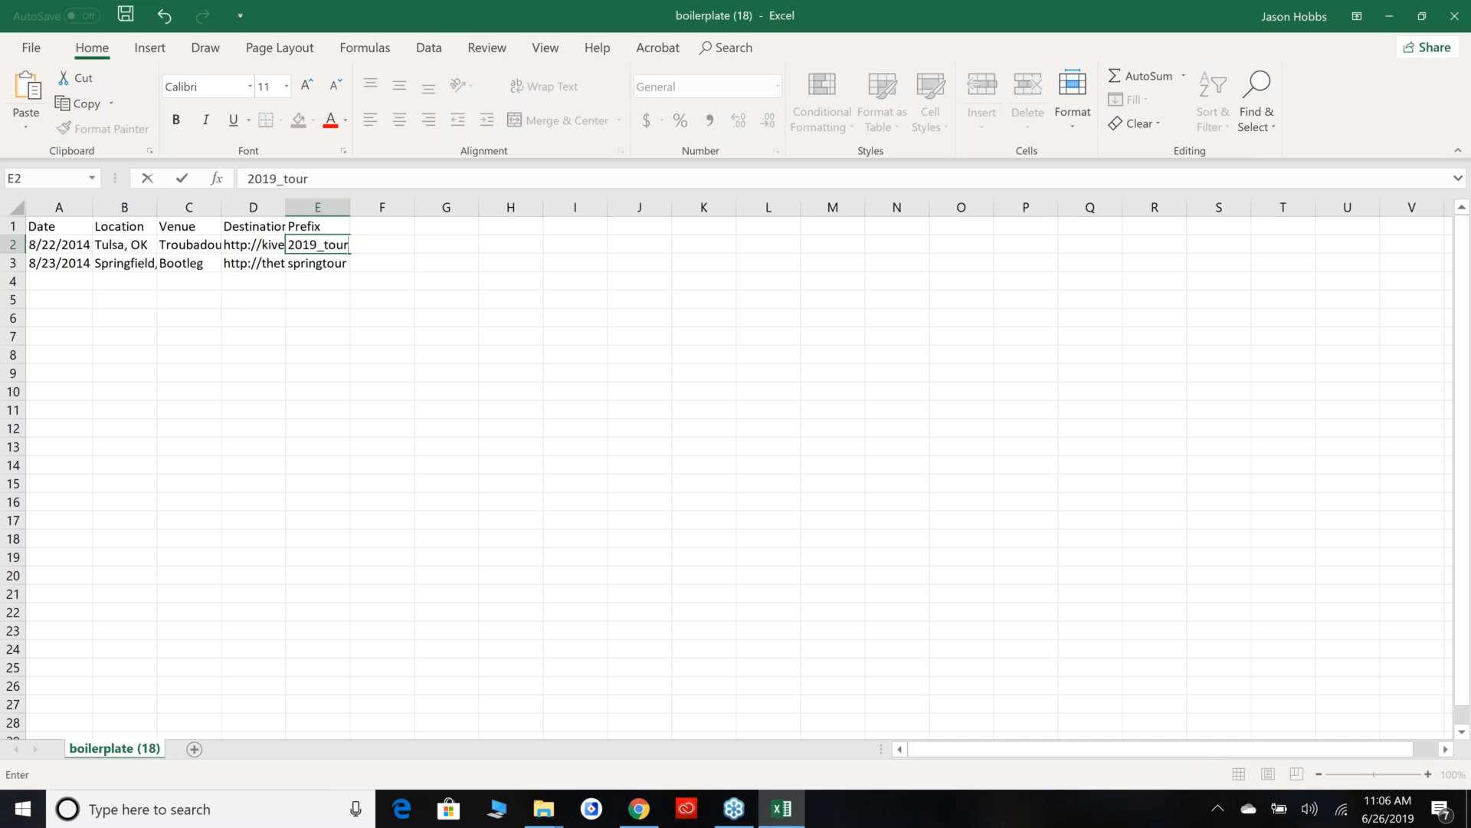
pyautogui.press('Return')
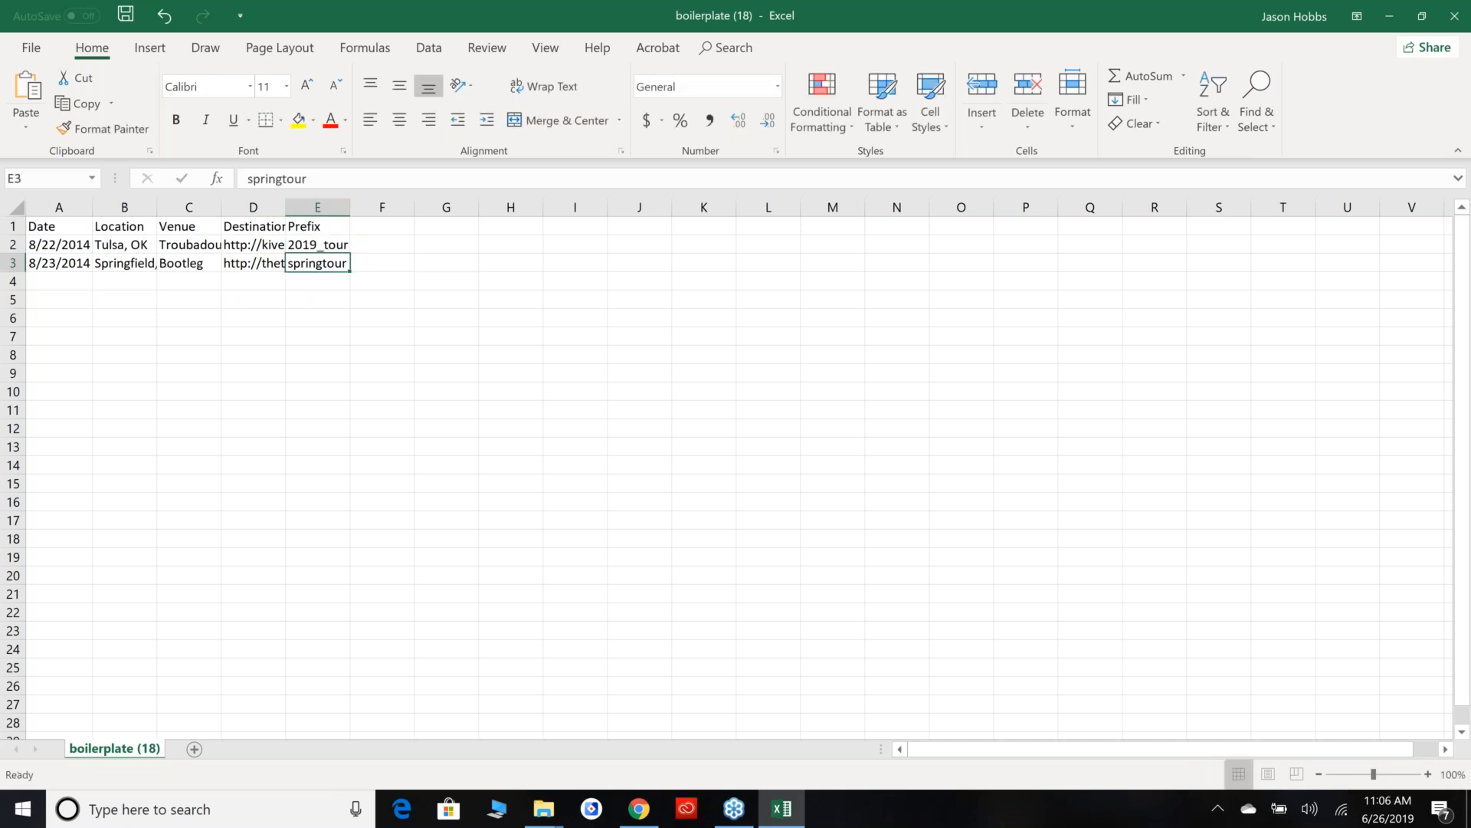
pyautogui.write('2019_tour')
pyautogui.press('Return')
# Close the boilerplate workbook and discard its changes.
pyautogui.click(1455, 16)
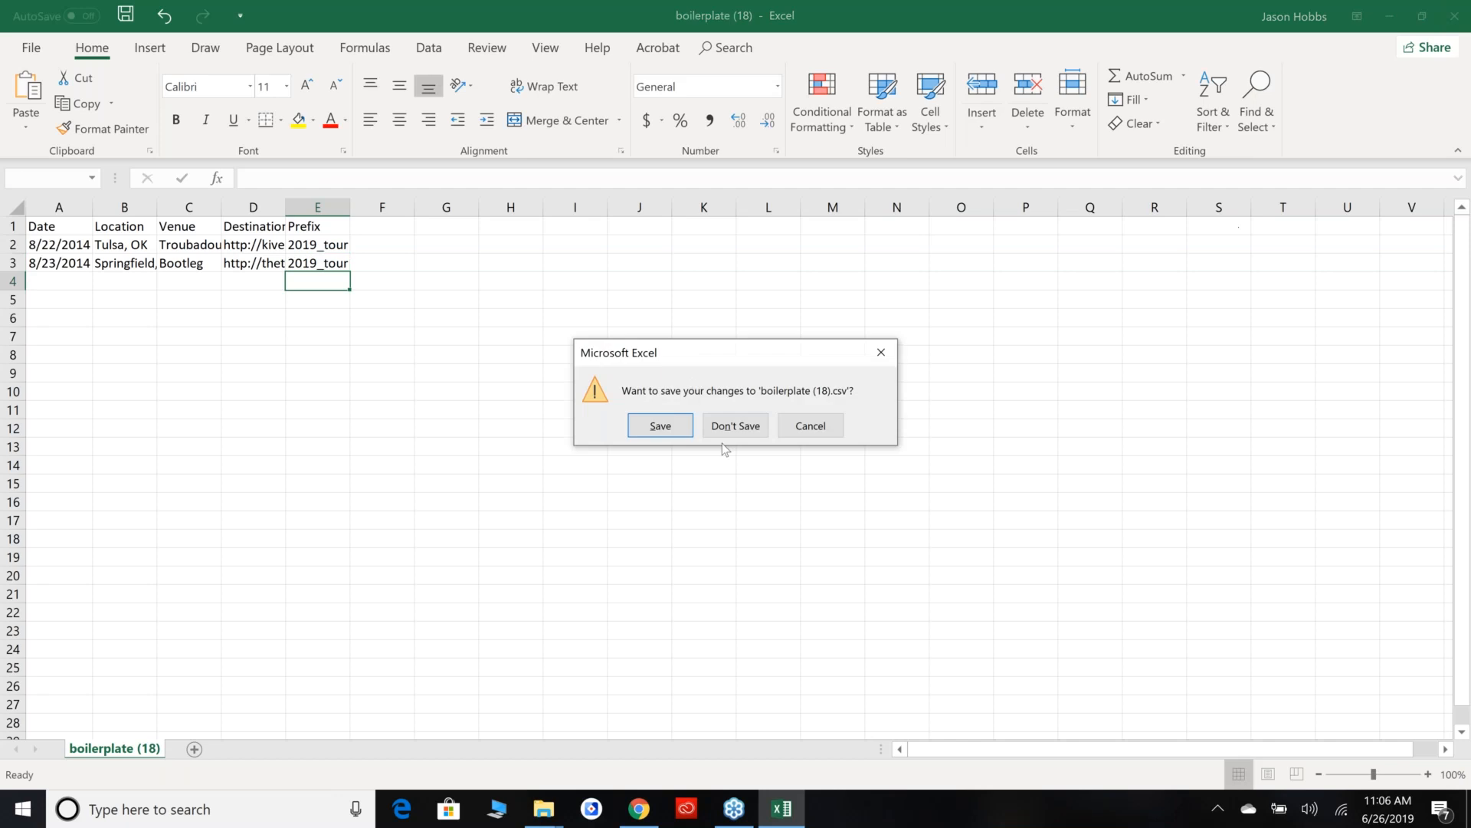
pyautogui.click(661, 426)
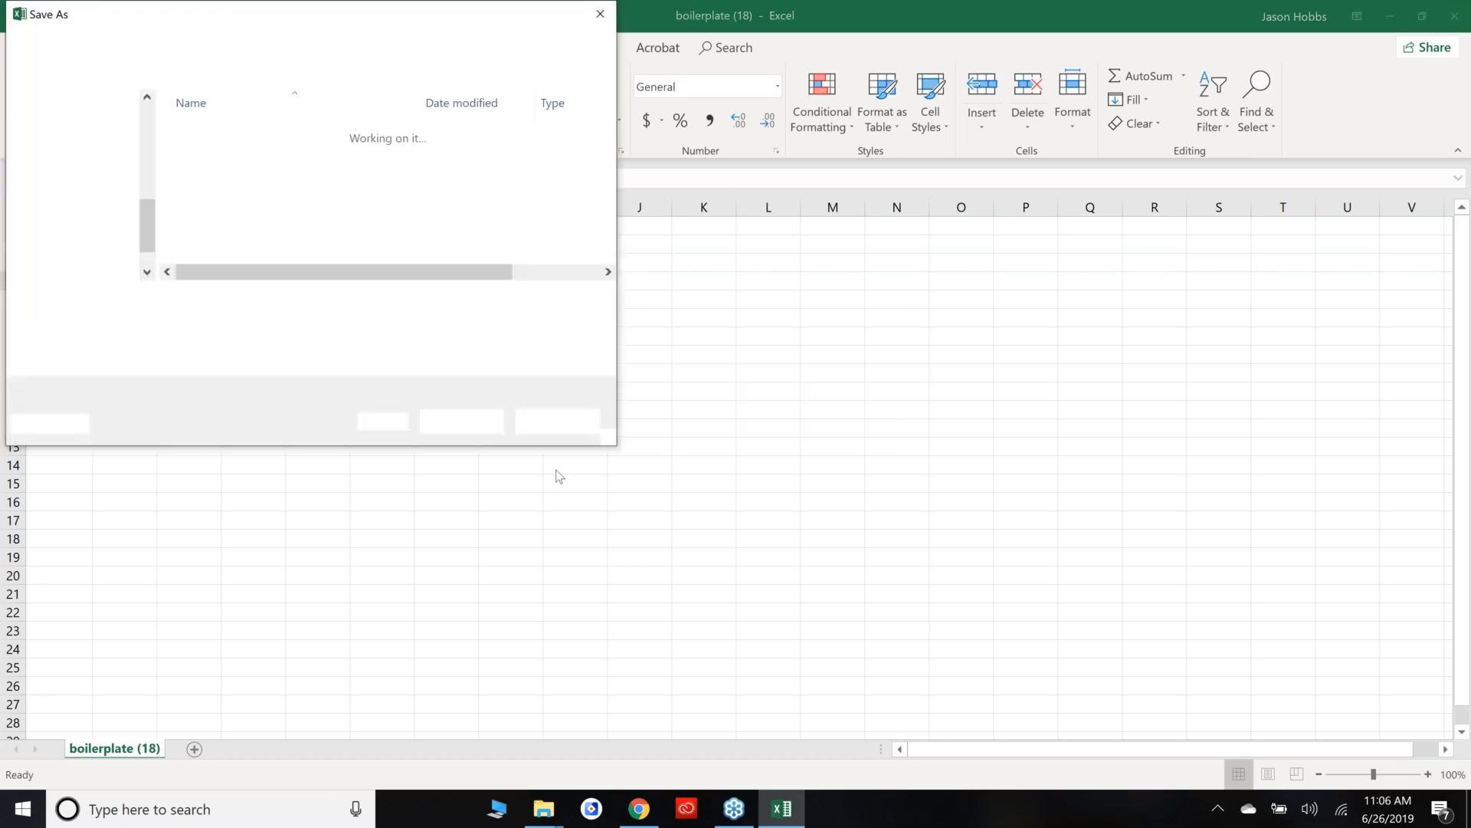
pyautogui.click(546, 424)
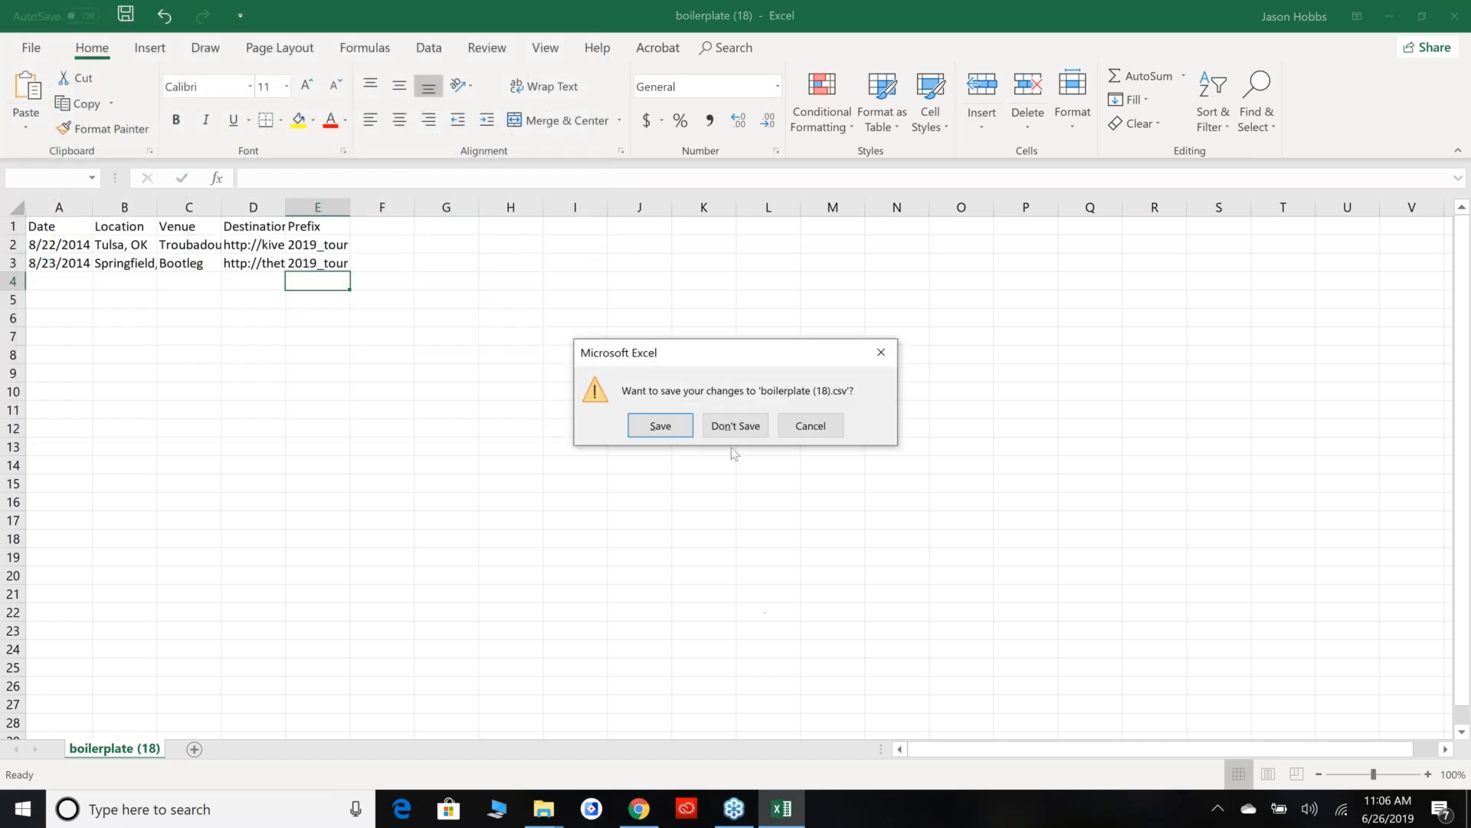
pyautogui.click(733, 426)
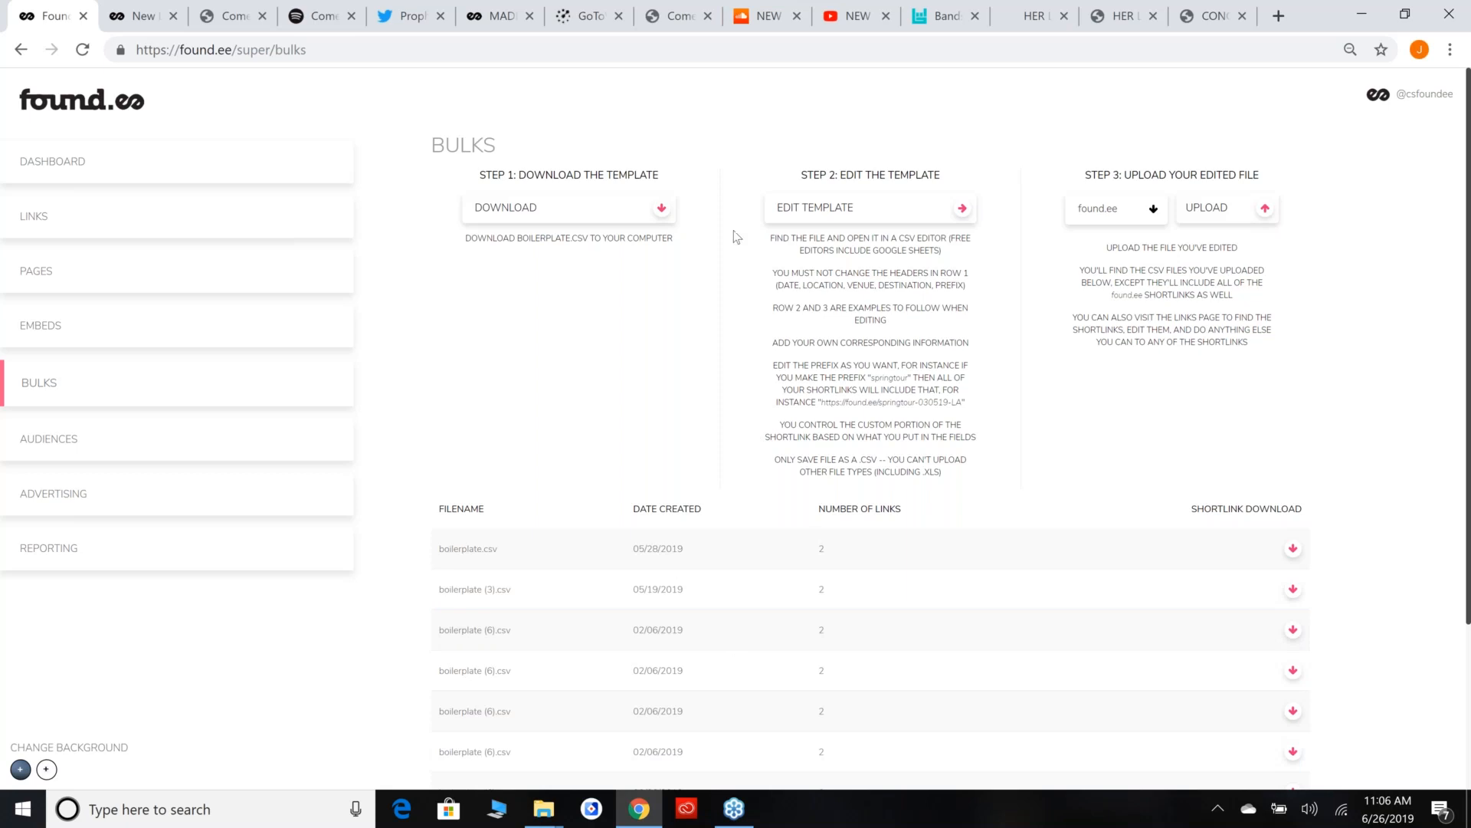
# Return to the Audiences section and examine the shared TICKETING AUDIENCE 2019 TOUR entry.
pyautogui.click(92, 440)
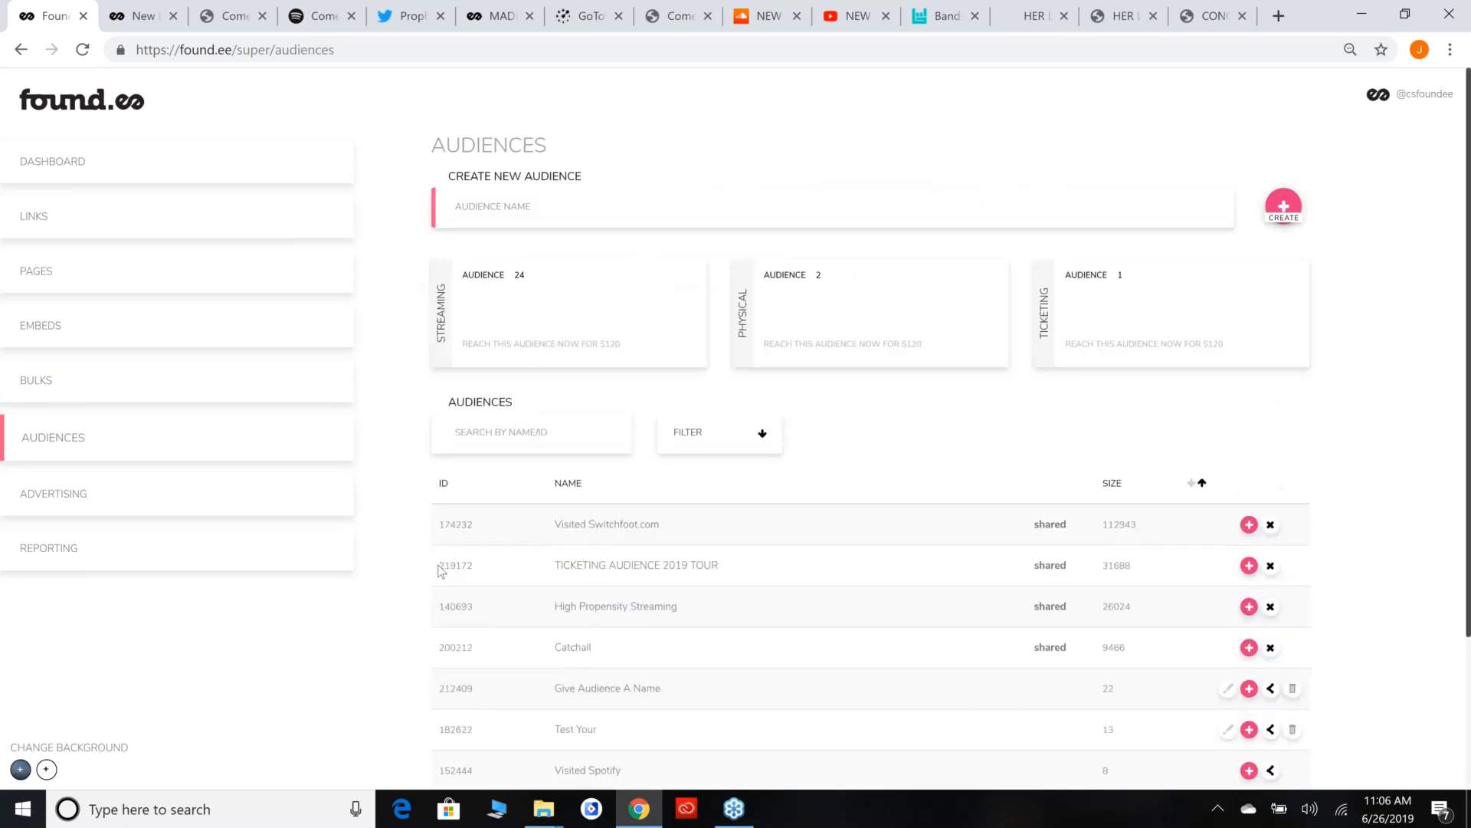
pyautogui.moveTo(440, 571); pyautogui.dragTo(1192, 565)
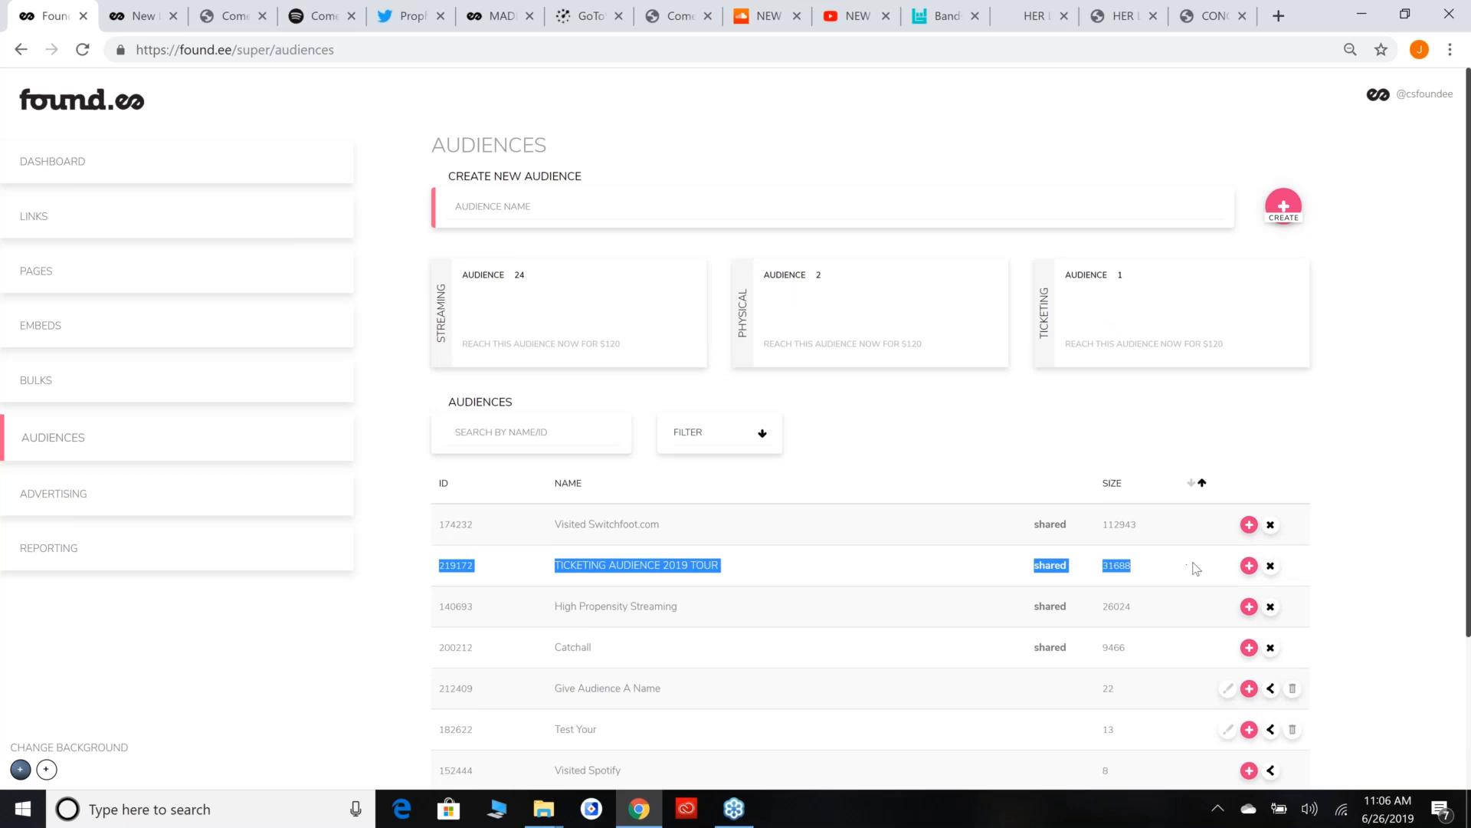
pyautogui.click(406, 546)
pyautogui.click(468, 425)
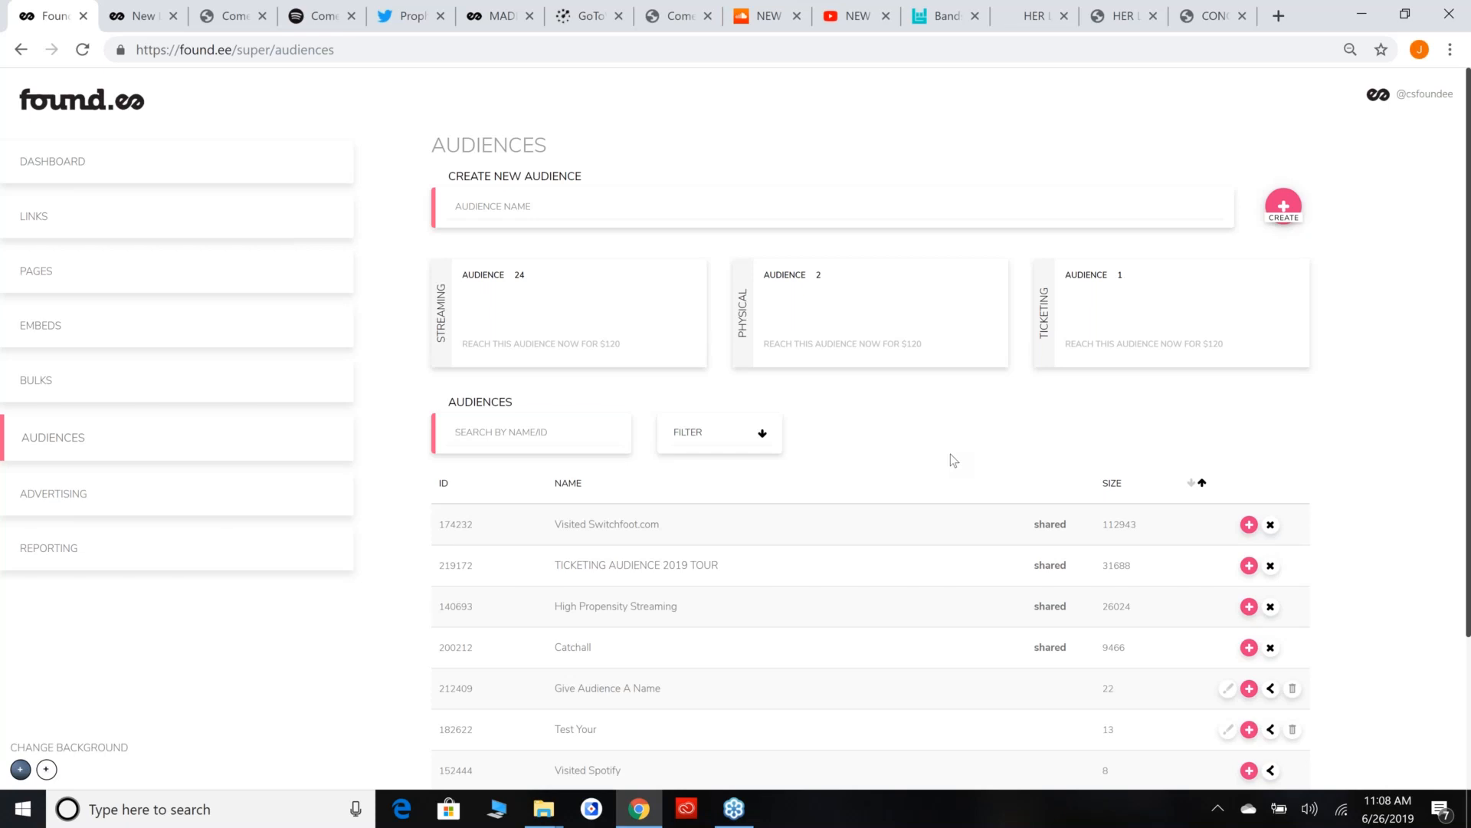
pyautogui.scroll(-3, 950, 460)
pyautogui.moveTo(555, 373); pyautogui.dragTo(805, 379)
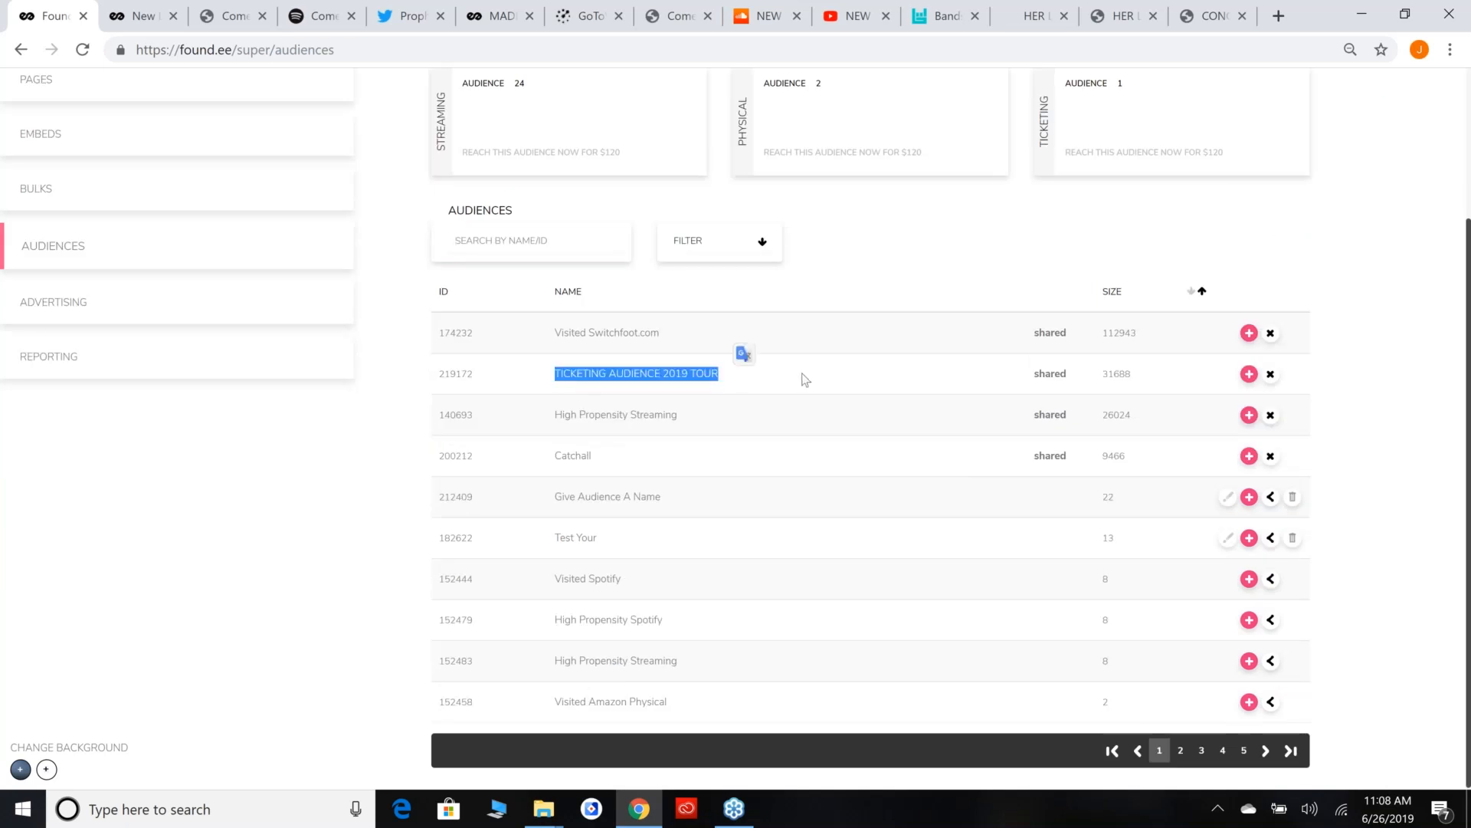
pyautogui.click(797, 394)
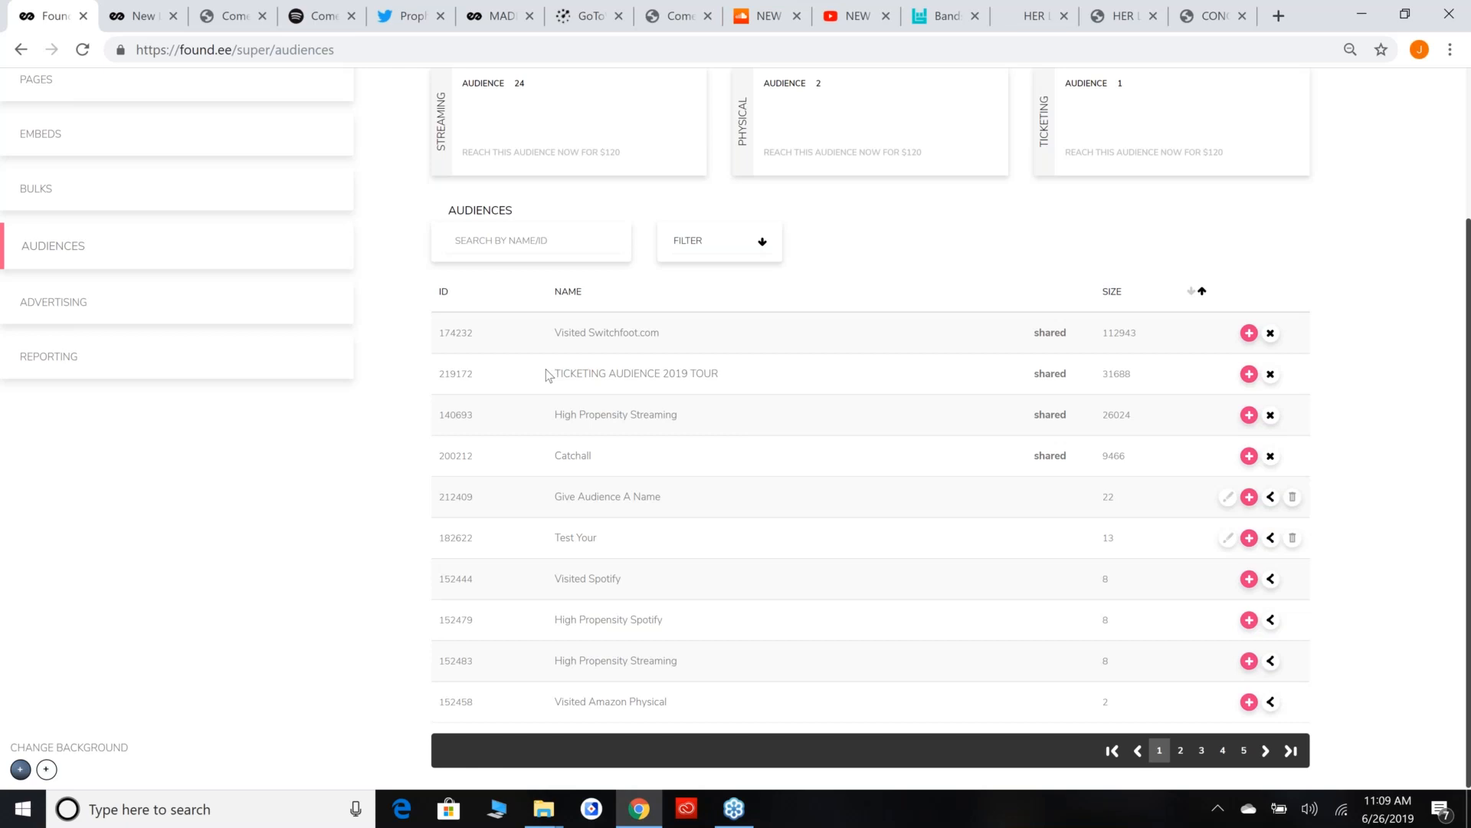
# Review the audiences list, comparing the shared TICKETING AUDIENCE 2019 TOUR with High Propensity Spotify.
pyautogui.moveTo(558, 371); pyautogui.dragTo(756, 387)
pyautogui.click(757, 387)
pyautogui.moveTo(674, 626); pyautogui.dragTo(545, 627)
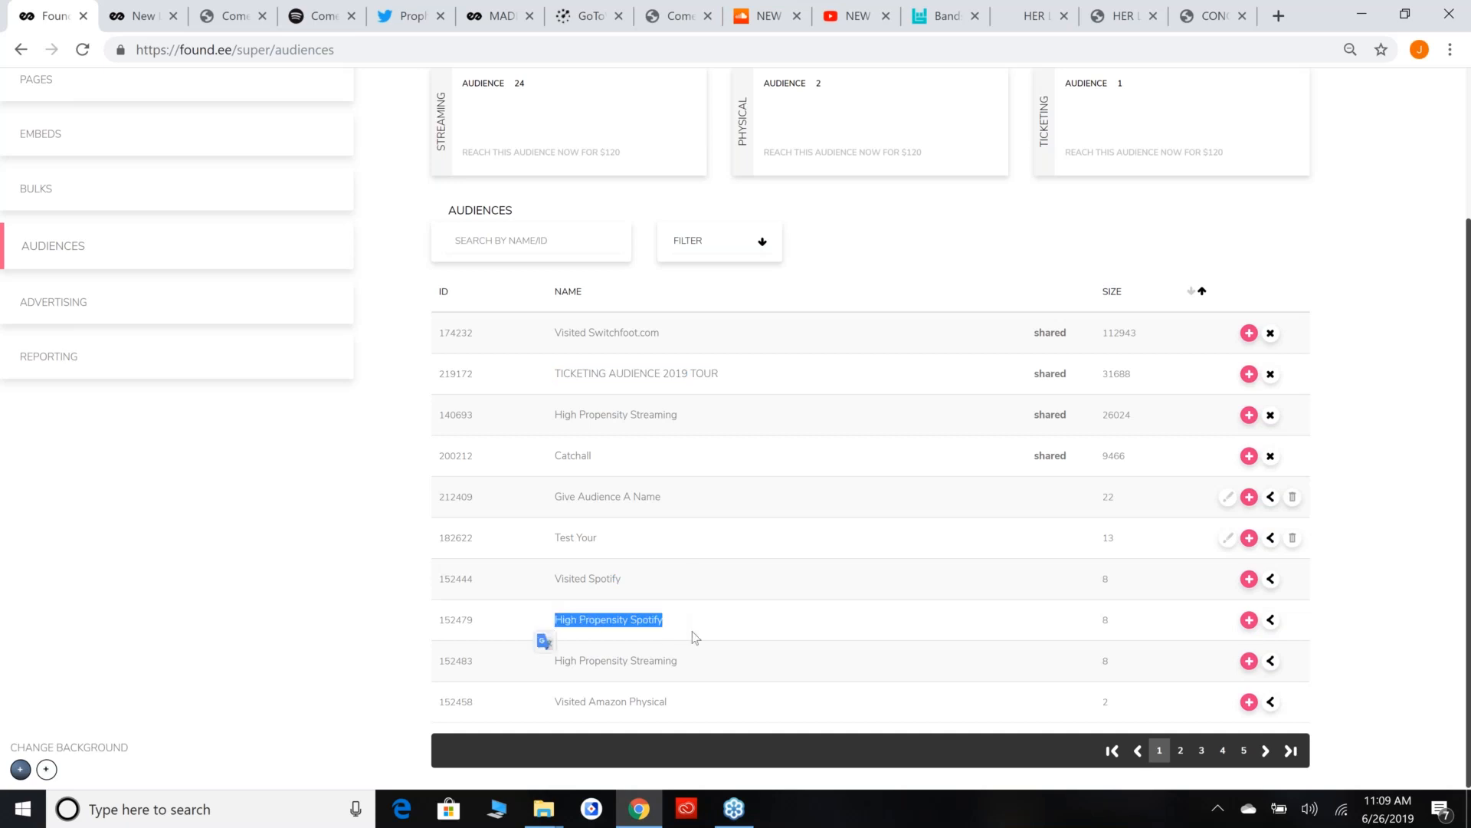
pyautogui.click(733, 611)
pyautogui.scroll(2, 733, 614)
pyautogui.scroll(2, 732, 613)
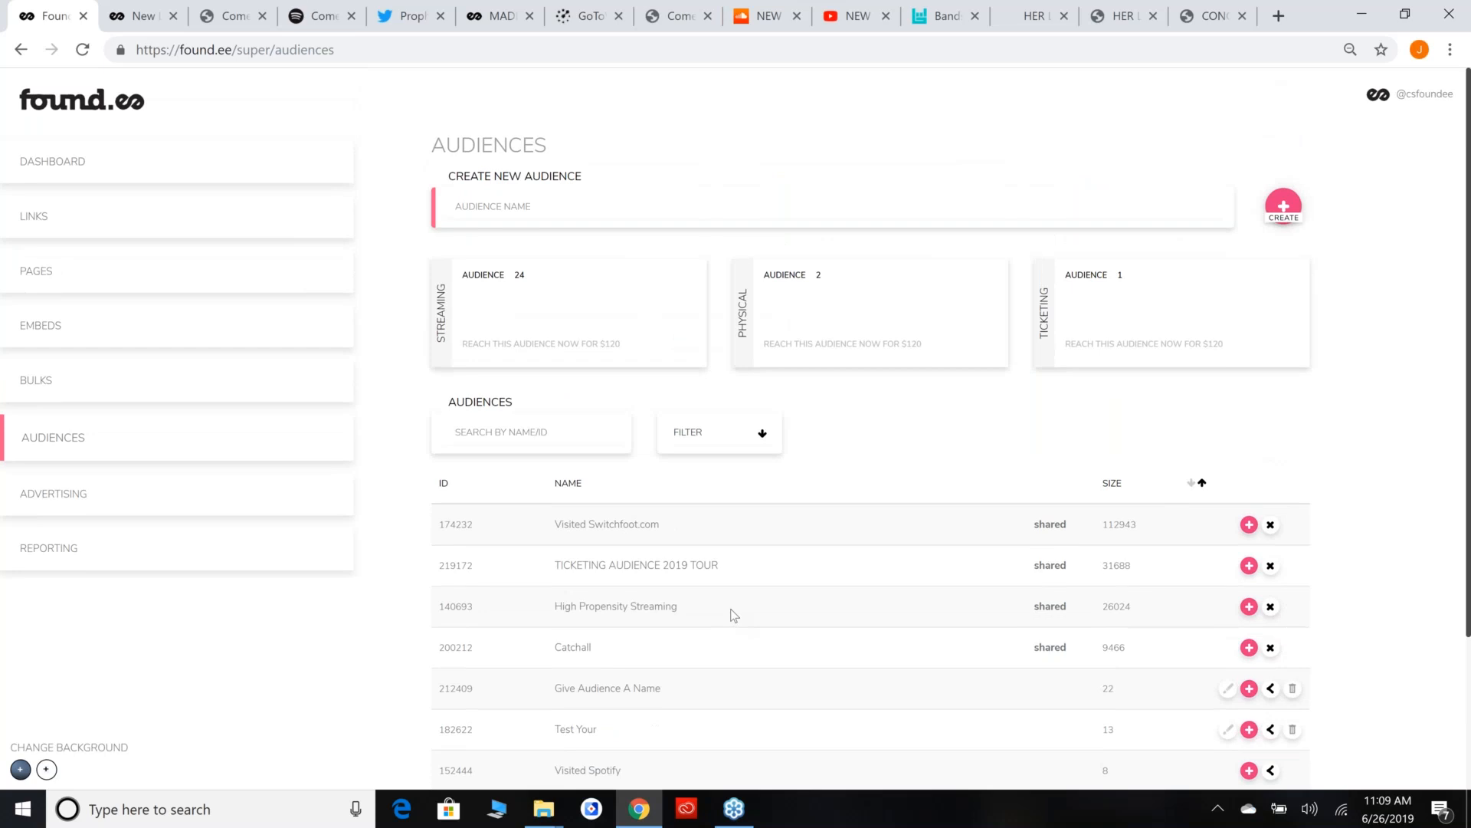
pyautogui.scroll(-3, 717, 537)
pyautogui.scroll(3, 705, 517)
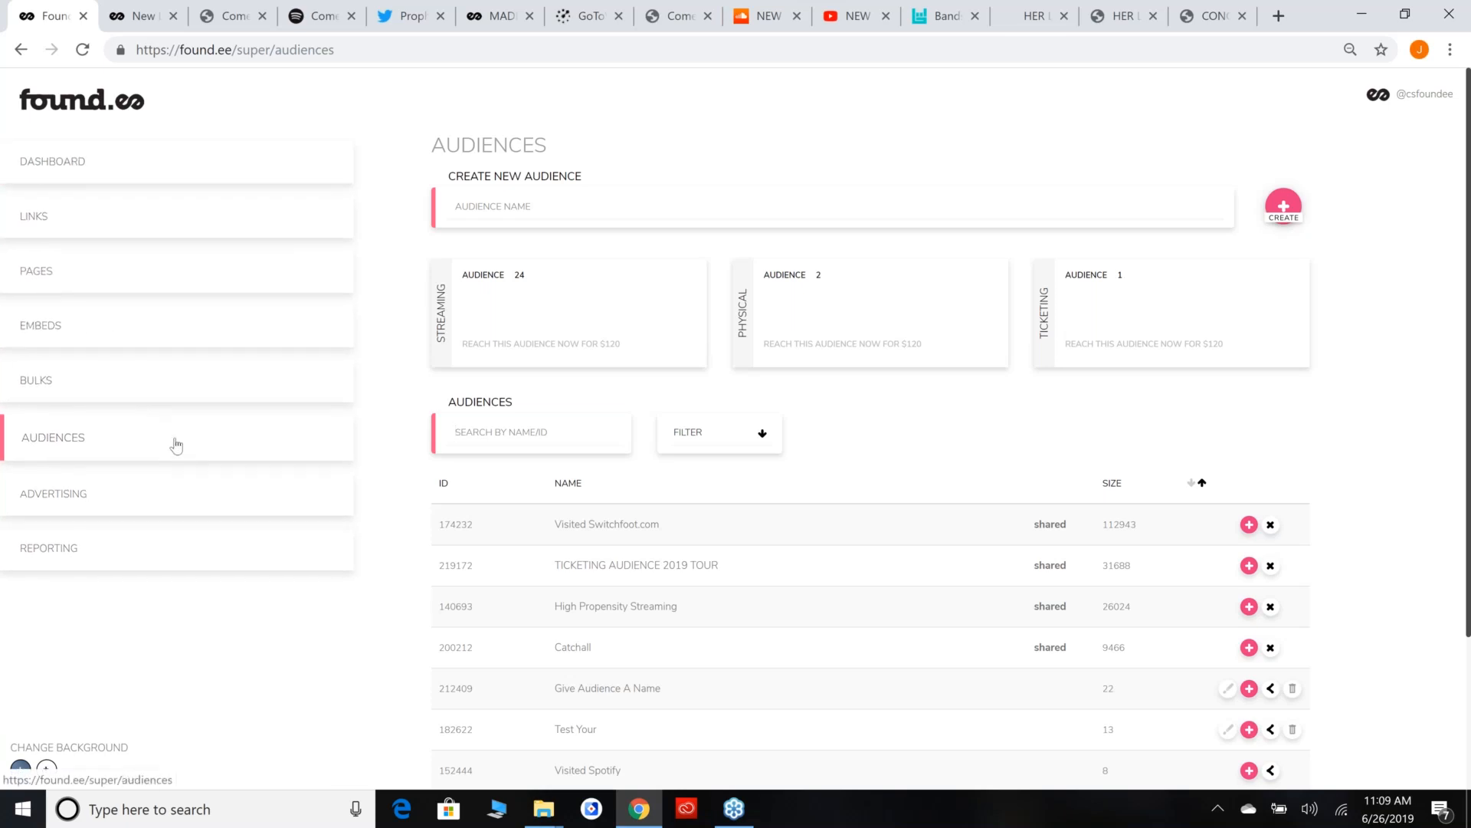
# Open the campaign reports and look through the campaigns on page 3 of the list.
pyautogui.click(206, 561)
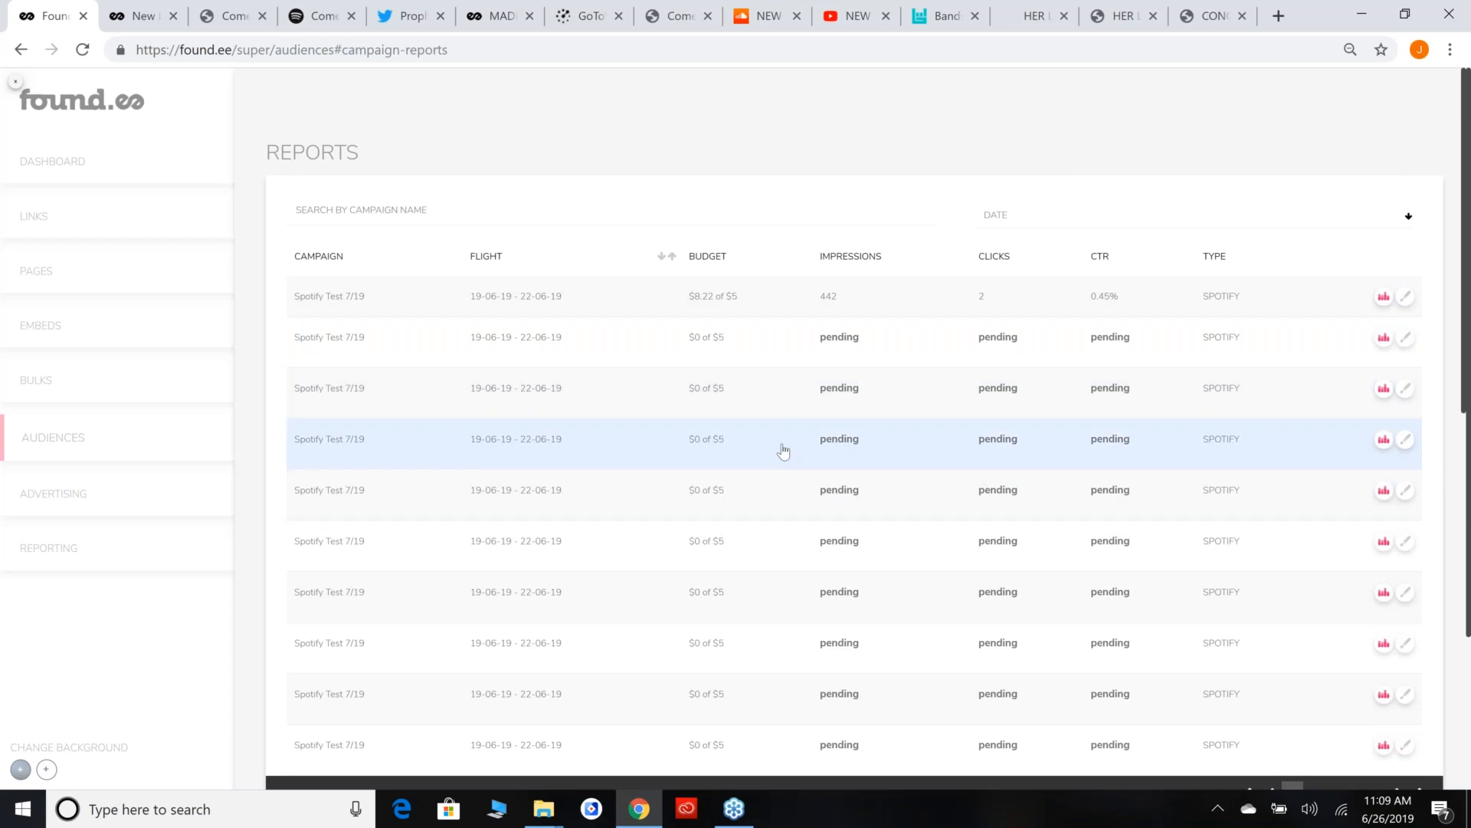
pyautogui.scroll(-1, 818, 509)
pyautogui.scroll(-3, 823, 513)
pyautogui.scroll(4, 823, 514)
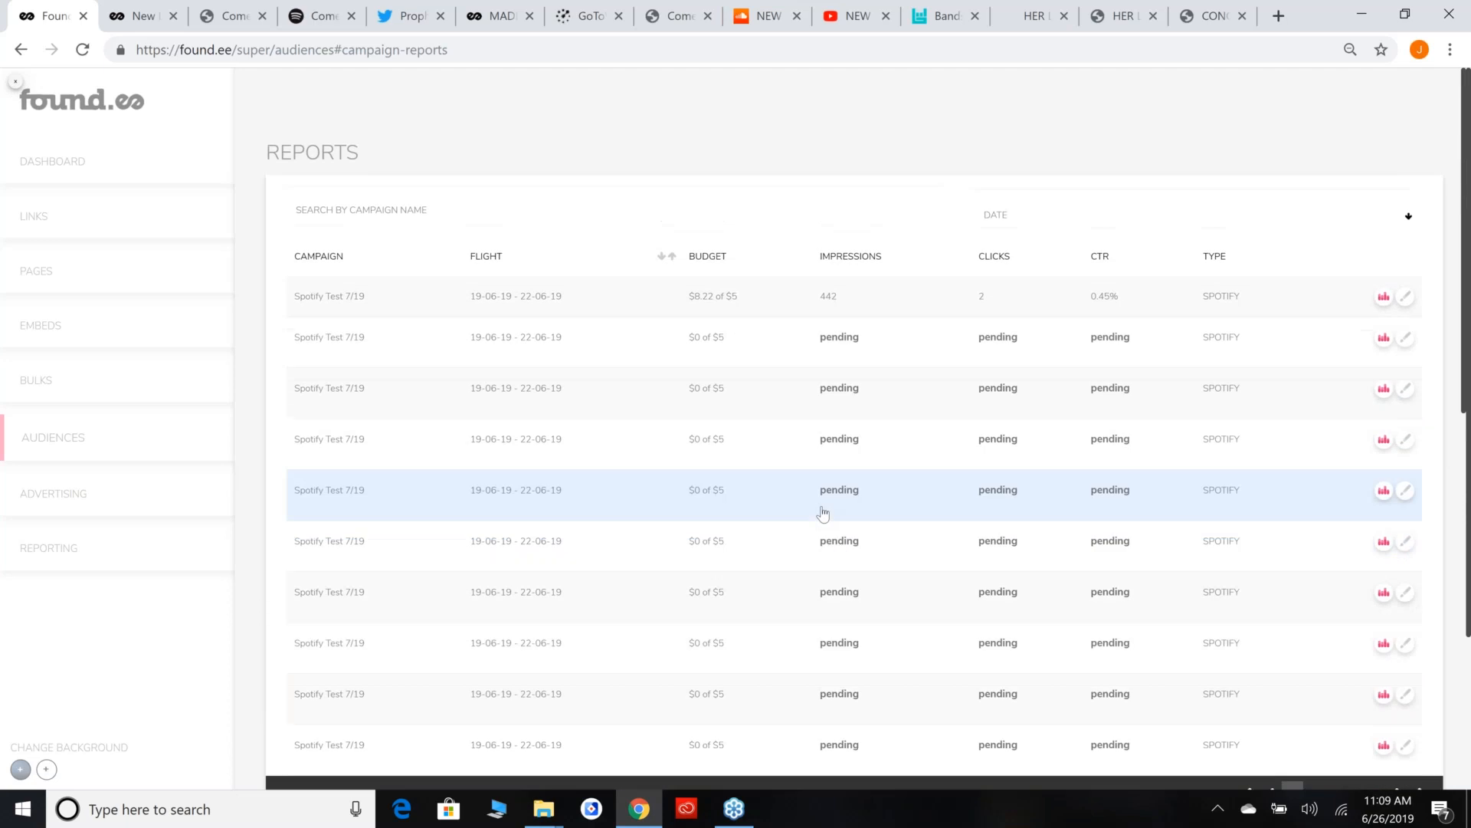
pyautogui.scroll(-3, 870, 594)
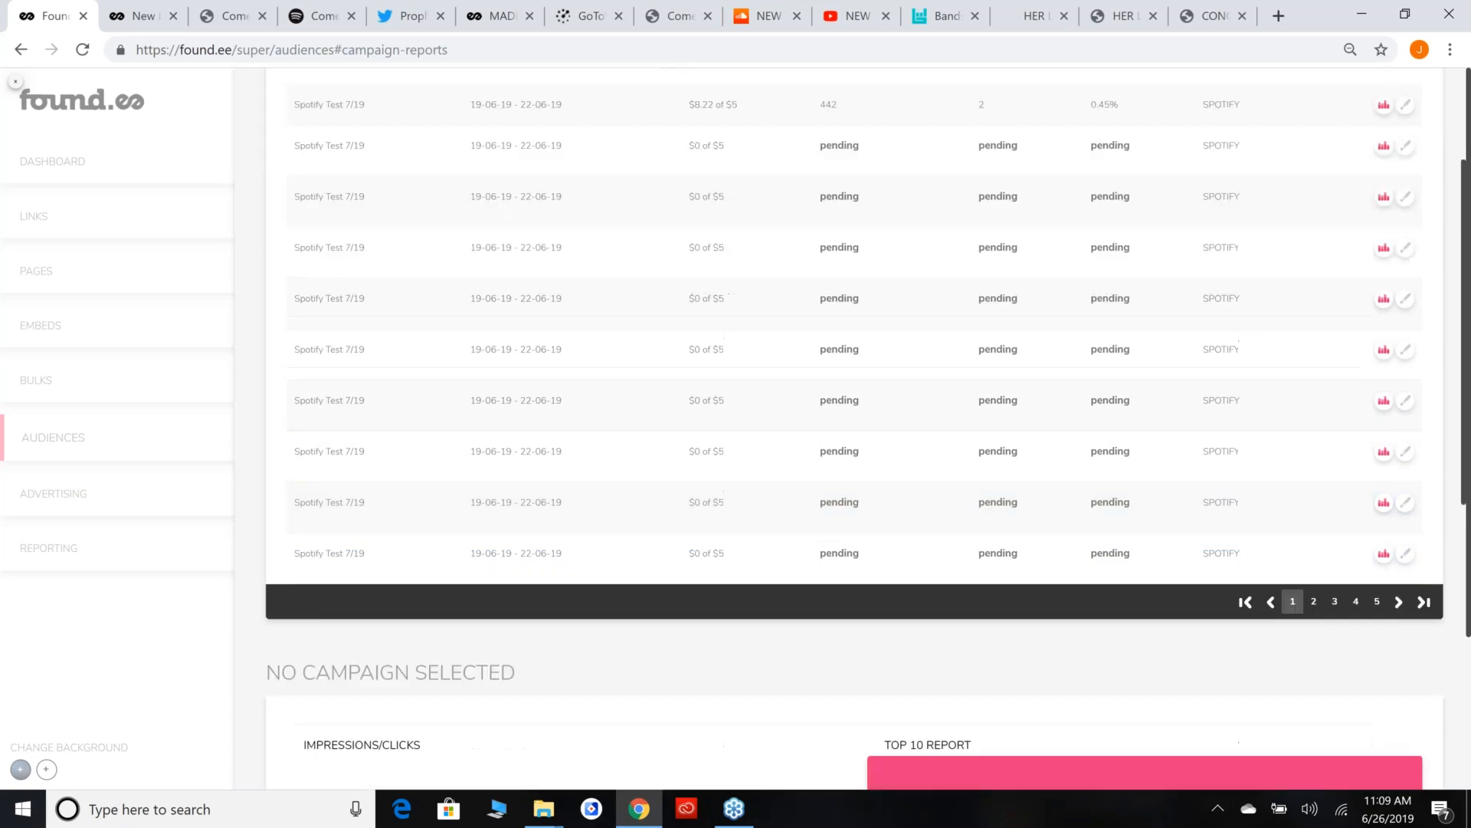
pyautogui.click(1334, 602)
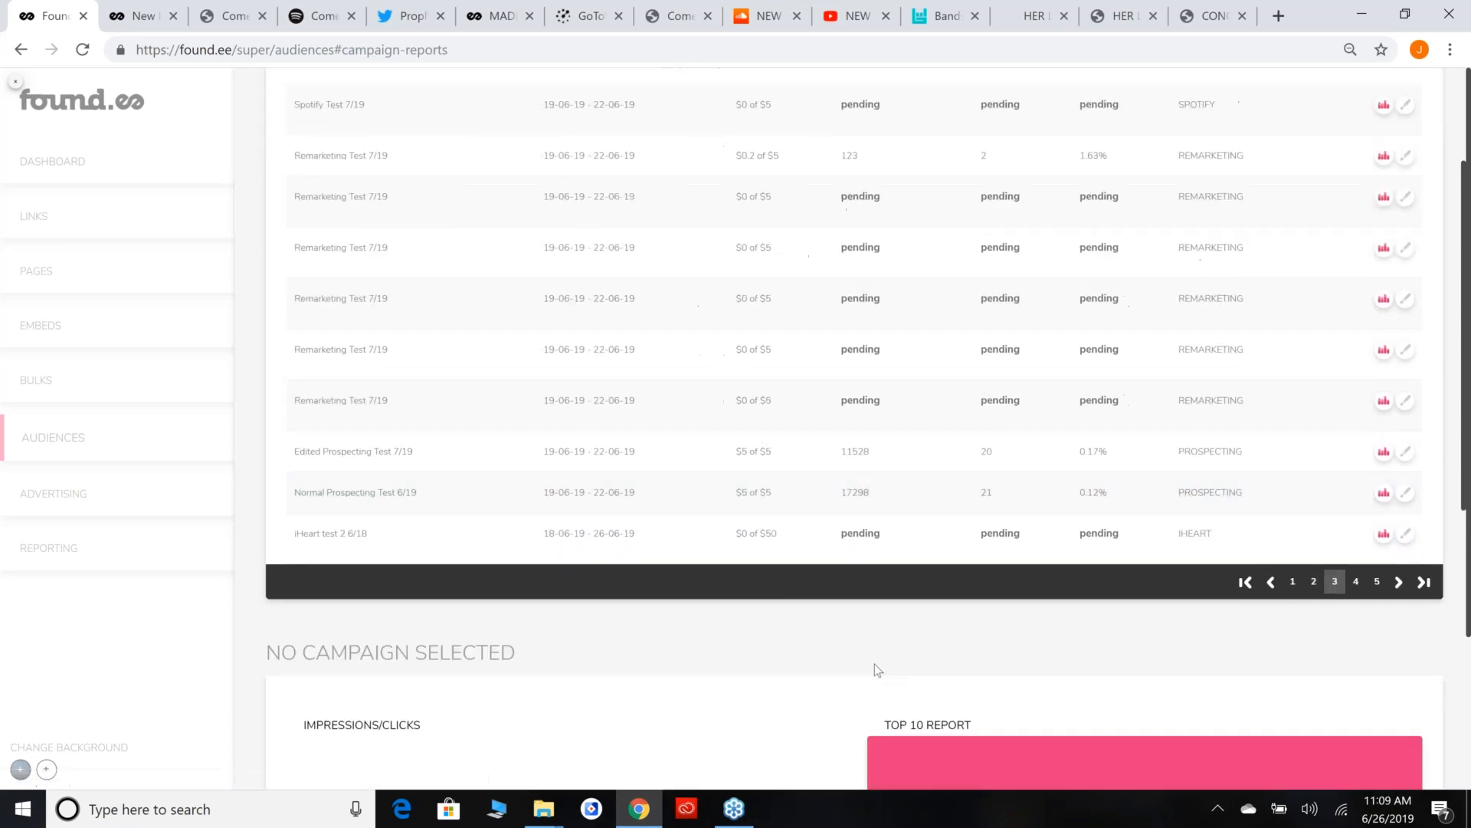
pyautogui.scroll(3, 692, 496)
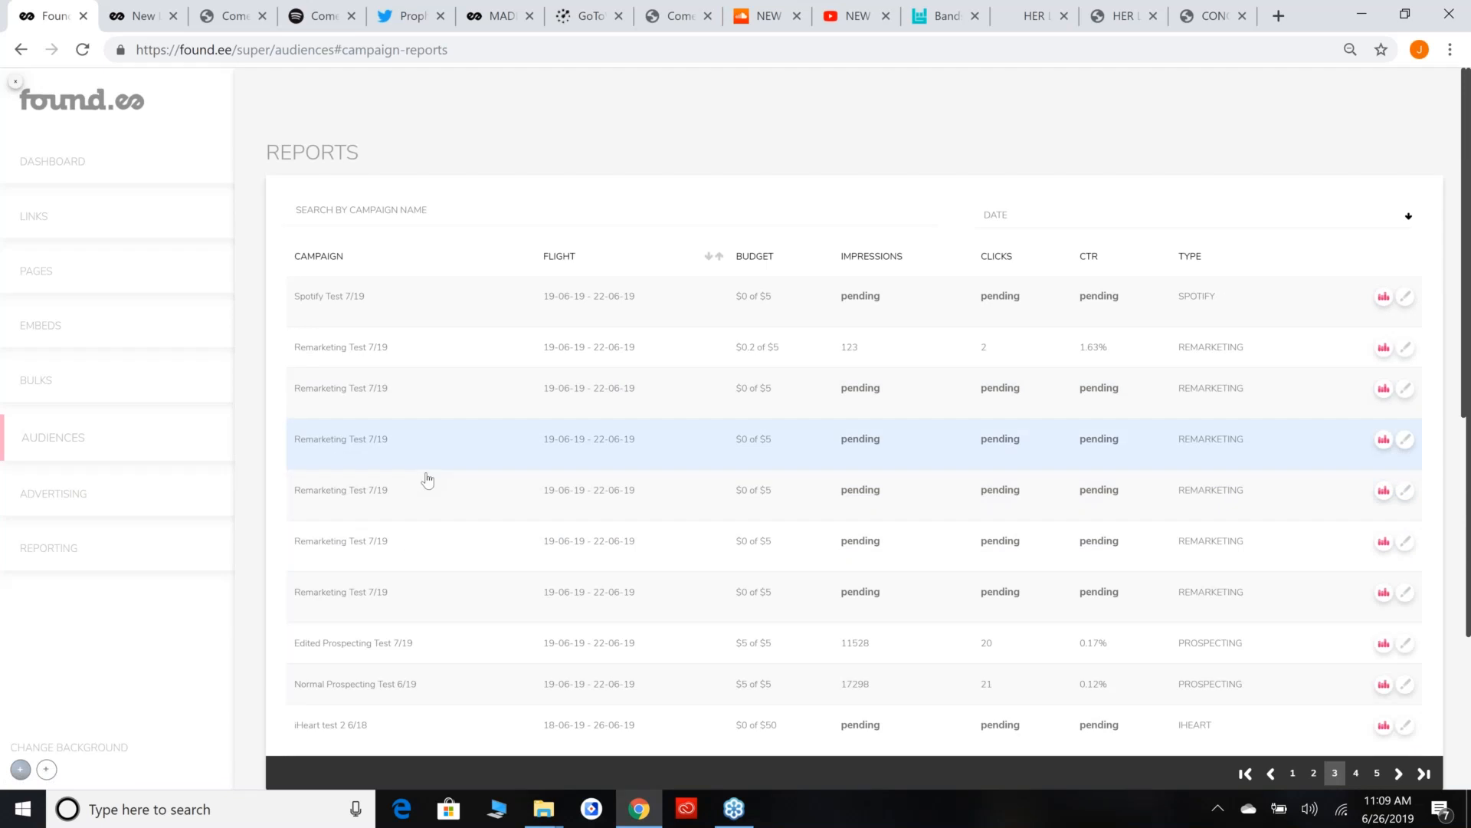
pyautogui.scroll(-2, 427, 480)
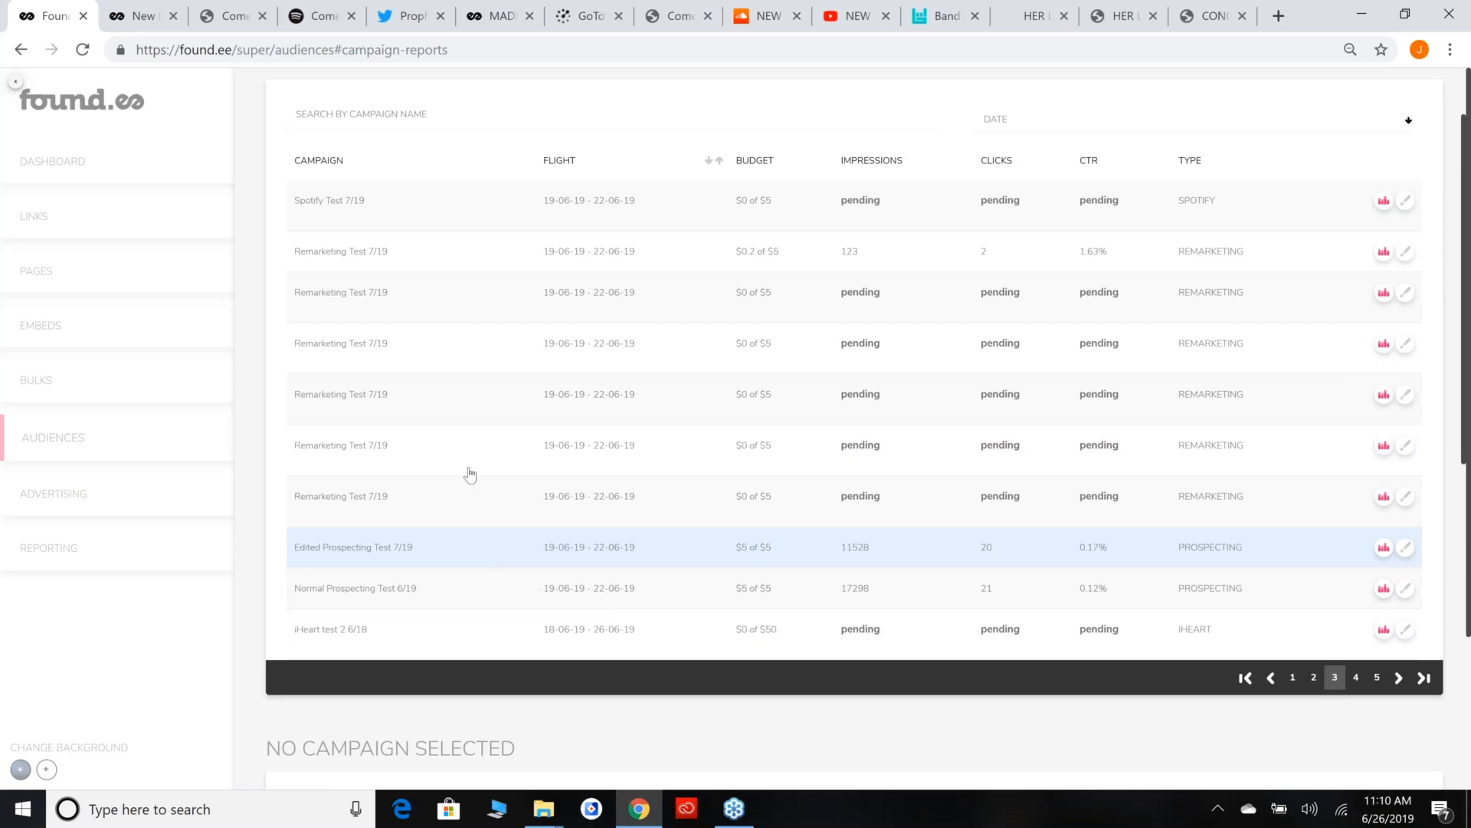
# Open the report for the Remarketing Test 7/19 campaign with recorded impressions and view its performance charts.
pyautogui.click(729, 269)
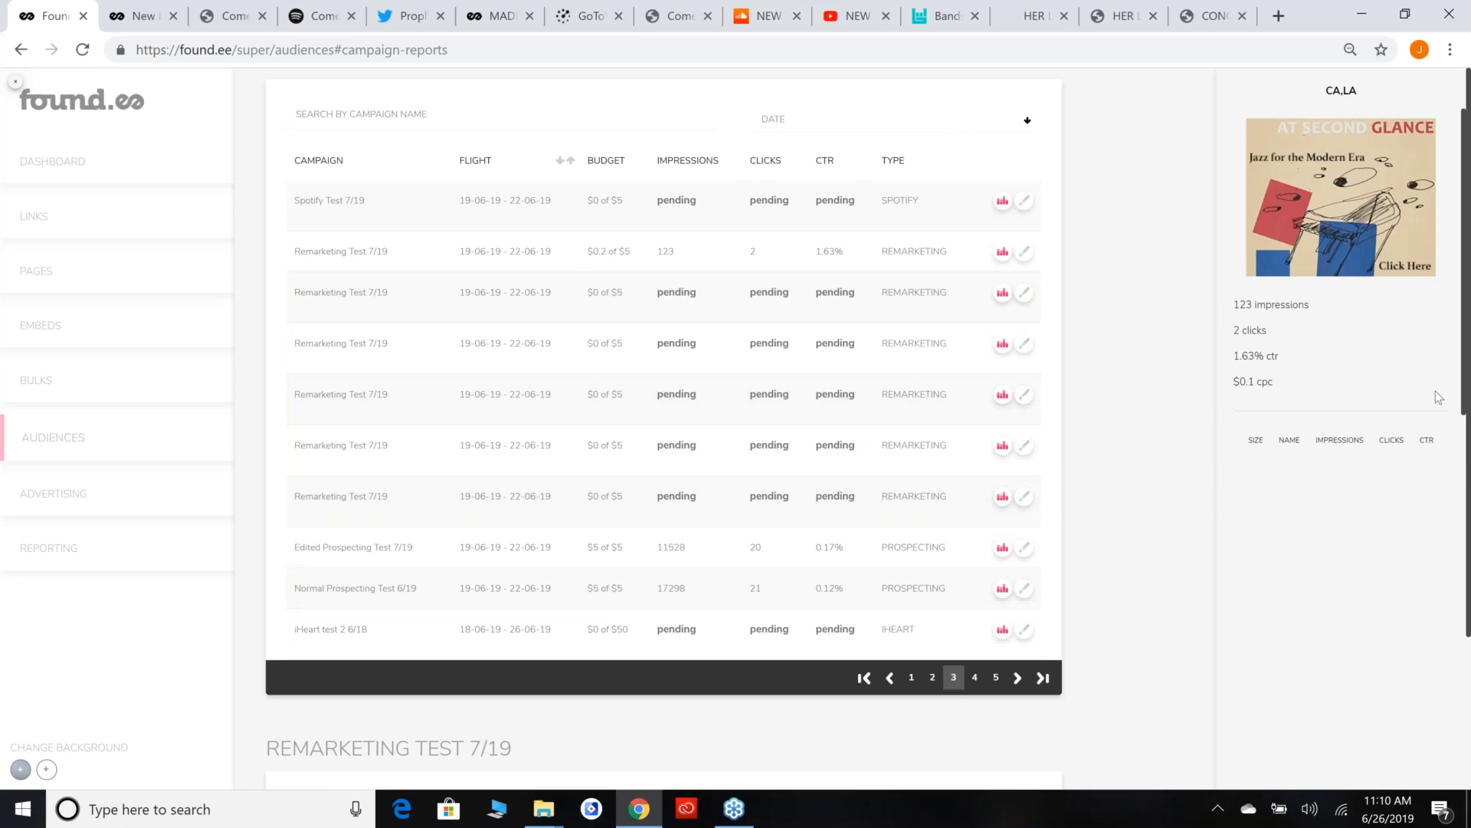
pyautogui.scroll(1, 747, 508)
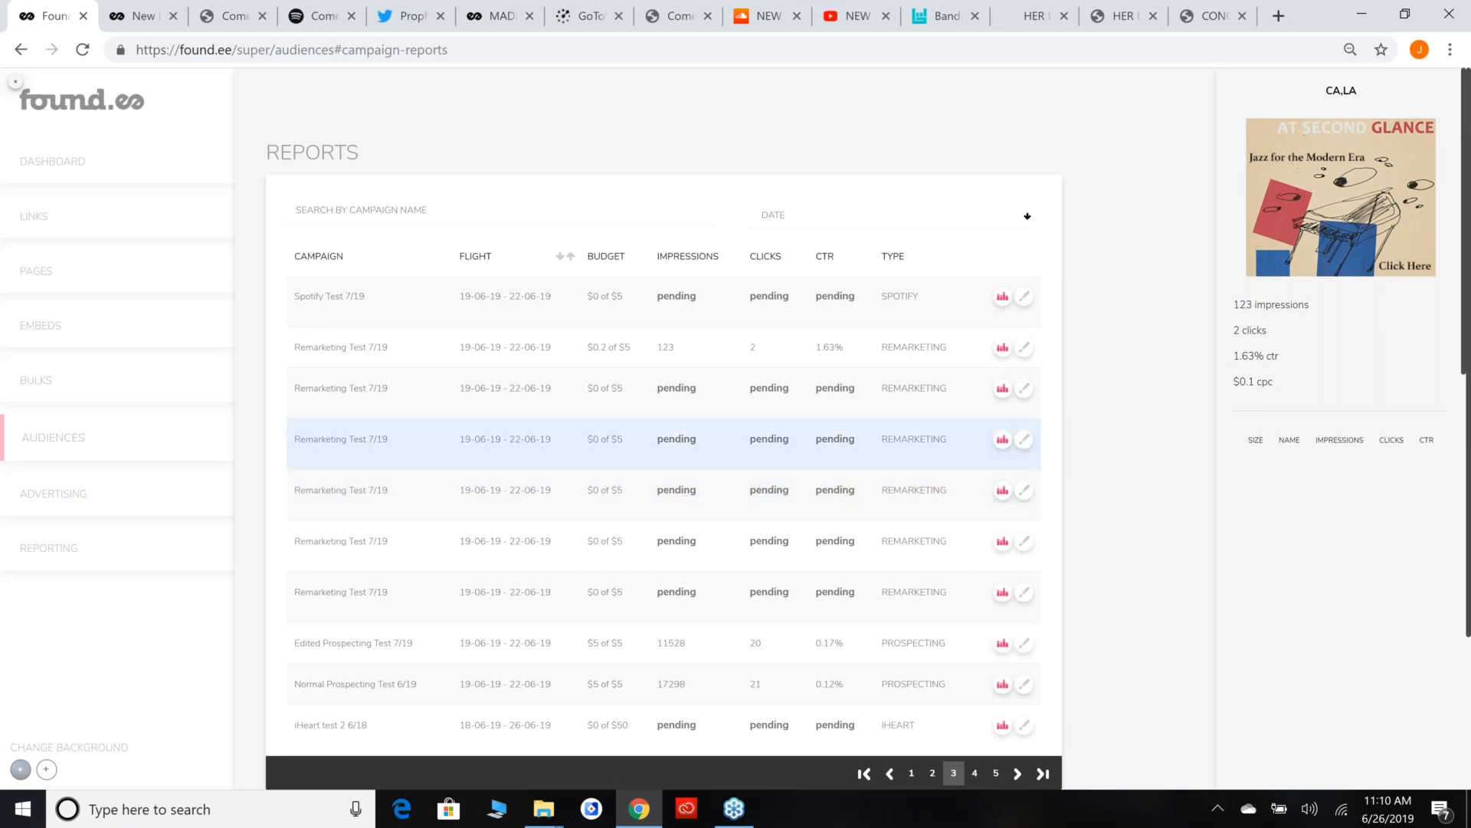
pyautogui.click(985, 349)
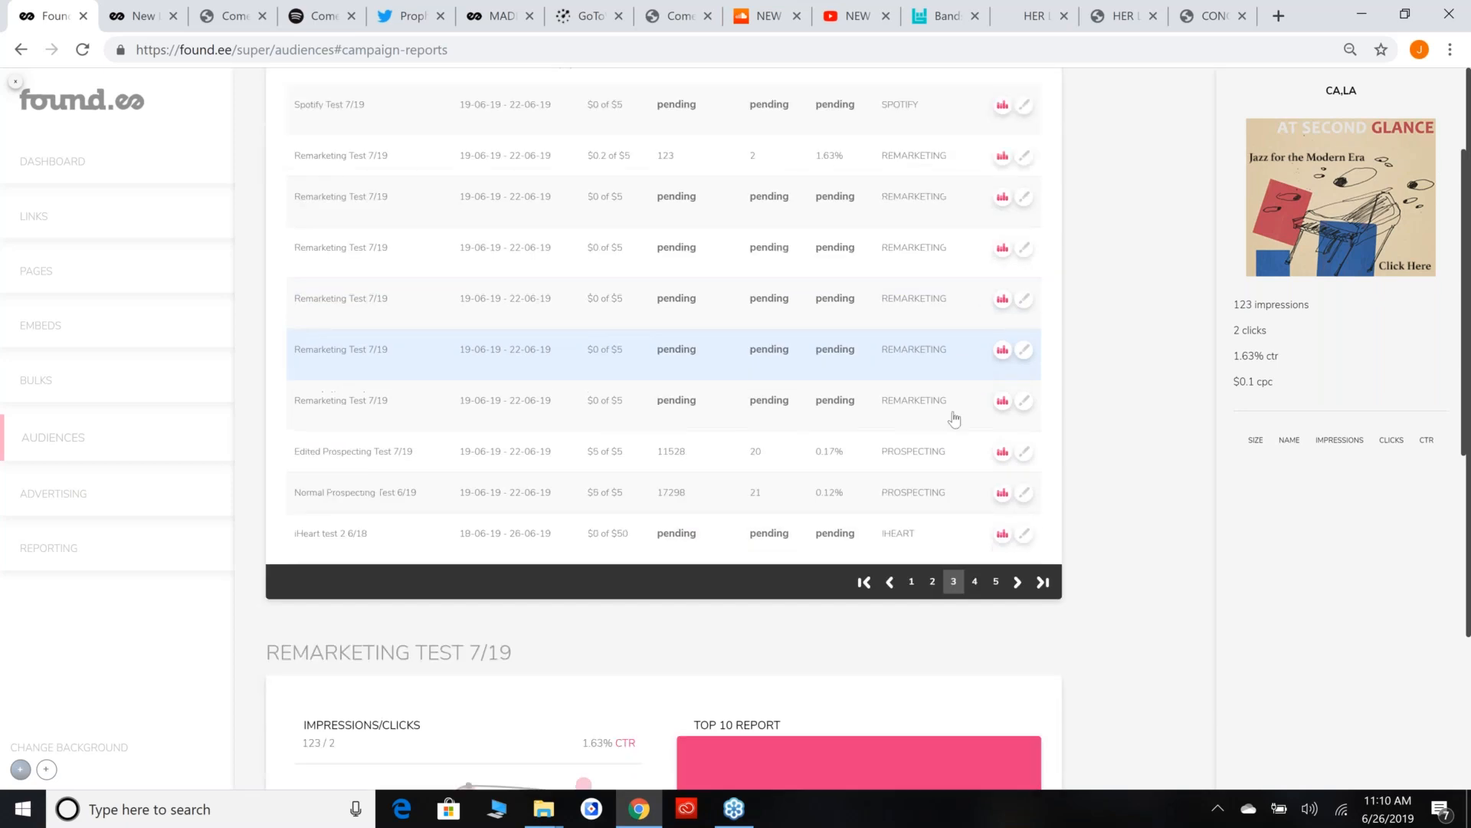
pyautogui.scroll(-2, 497, 354)
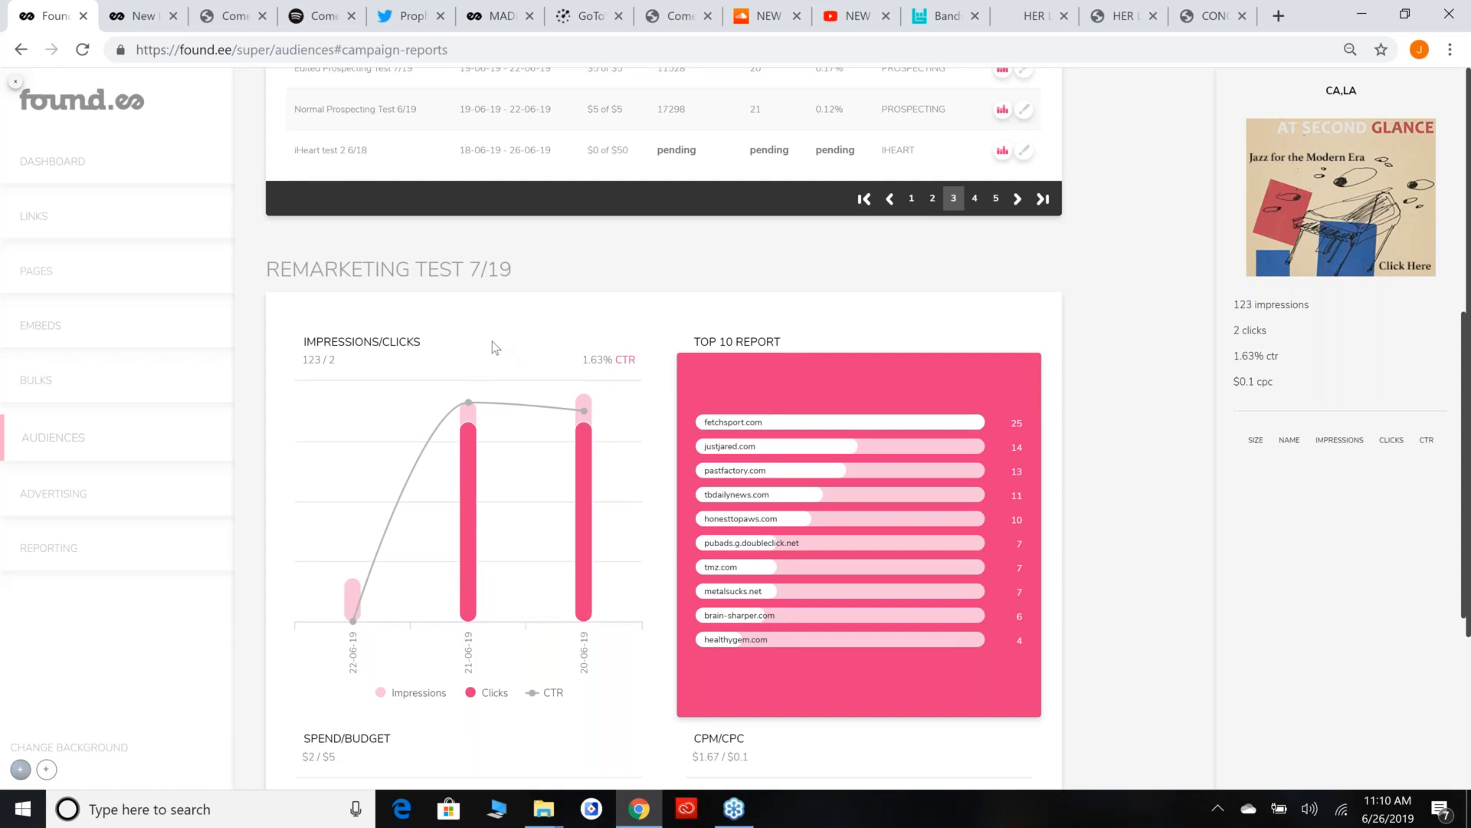
pyautogui.scroll(8, 492, 342)
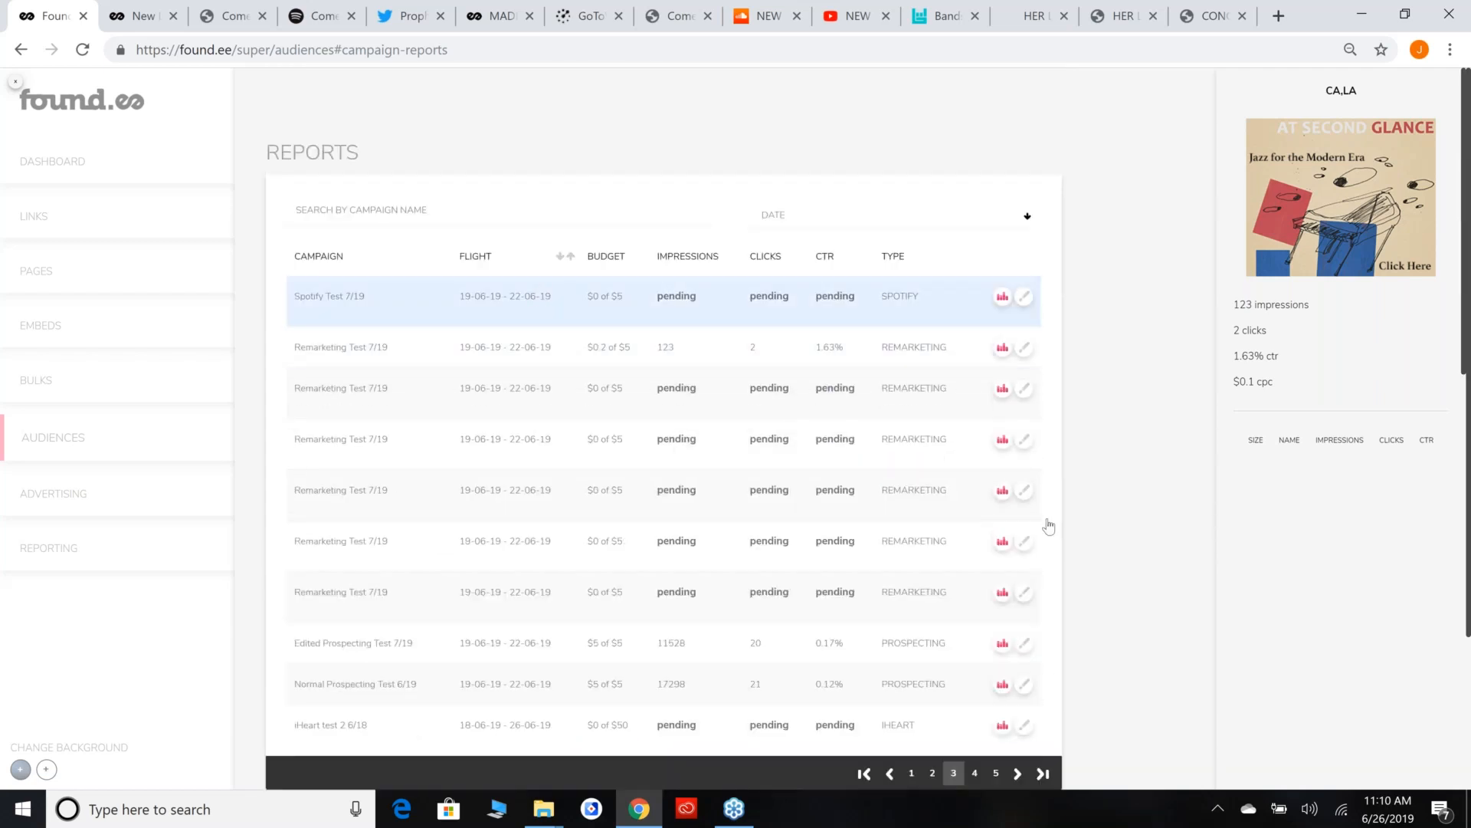
pyautogui.scroll(-1, 561, 414)
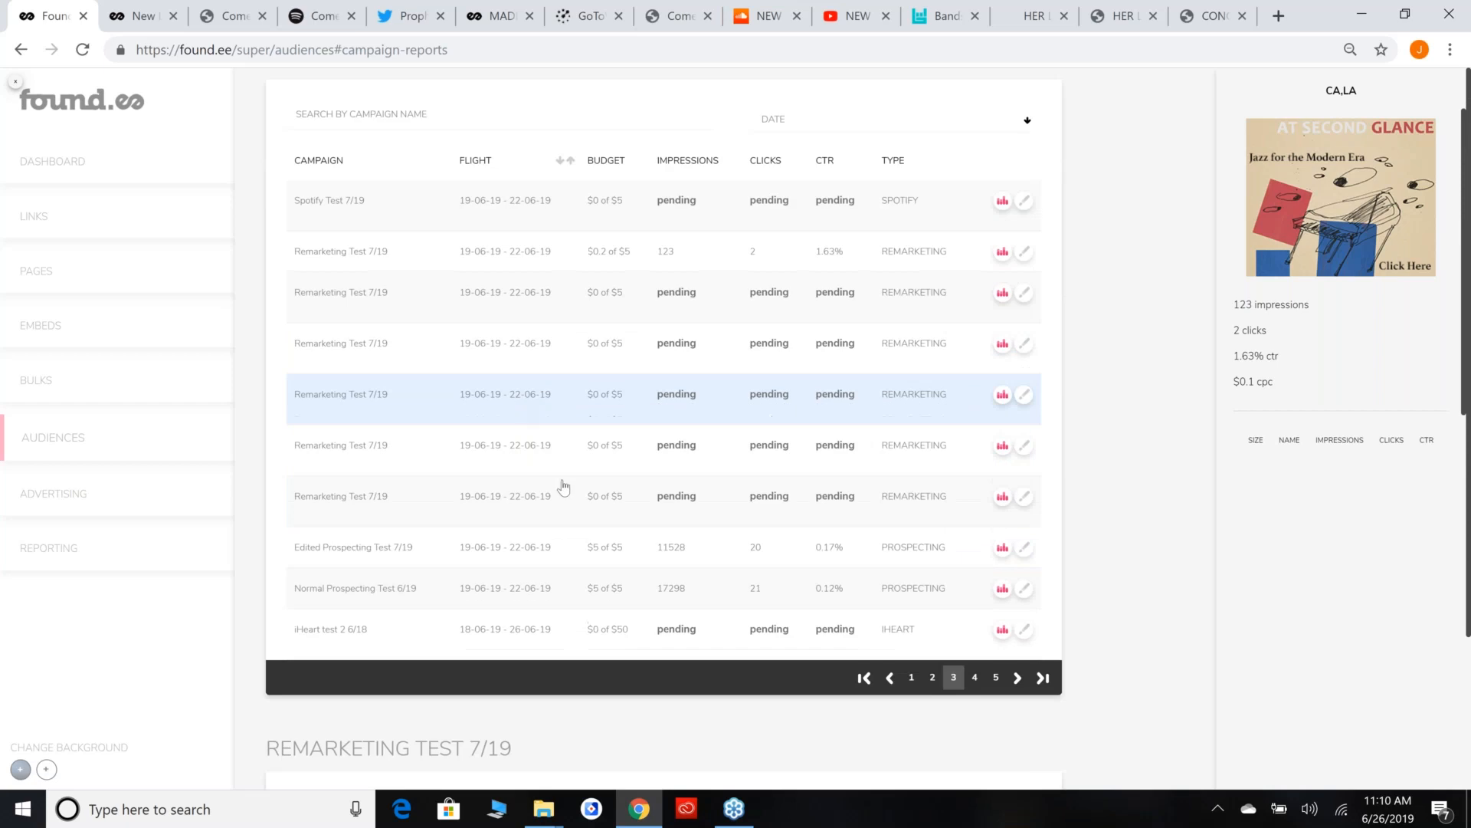
pyautogui.scroll(-6, 563, 486)
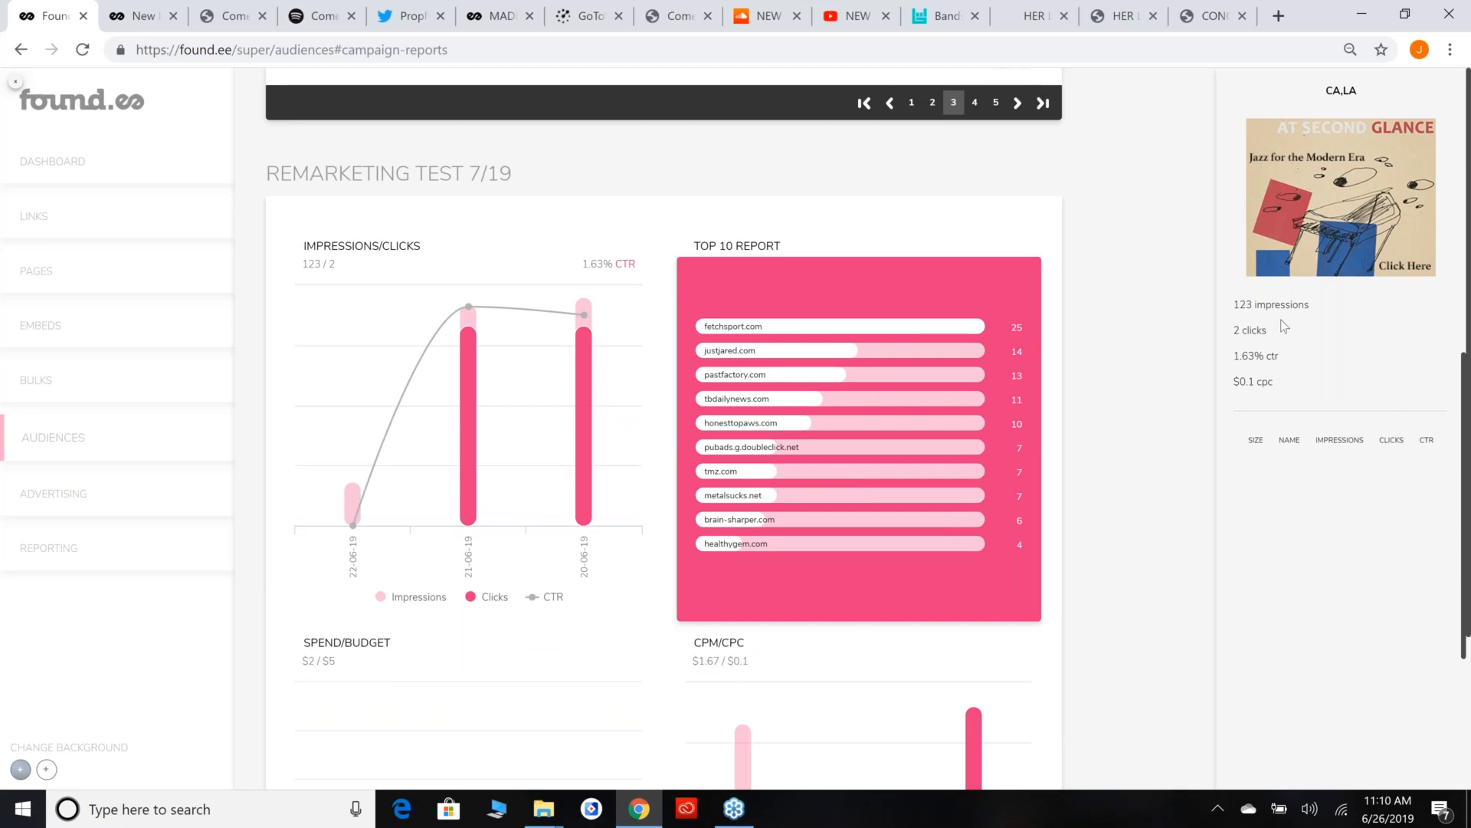
# Examine the campaign's ad creative statistics, Top 10 Report sites, and Spend/Budget and CPM/CPC charts.
pyautogui.rightClick(1328, 198)
pyautogui.click(1342, 83)
pyautogui.tripleClick(1307, 365)
pyautogui.click(1307, 365)
pyautogui.moveTo(700, 338)
pyautogui.mouseDown()
pyautogui.moveTo(802, 525)
pyautogui.moveTo(940, 564)
pyautogui.mouseUp()
pyautogui.click(954, 572)
pyautogui.scroll(-4, 954, 572)
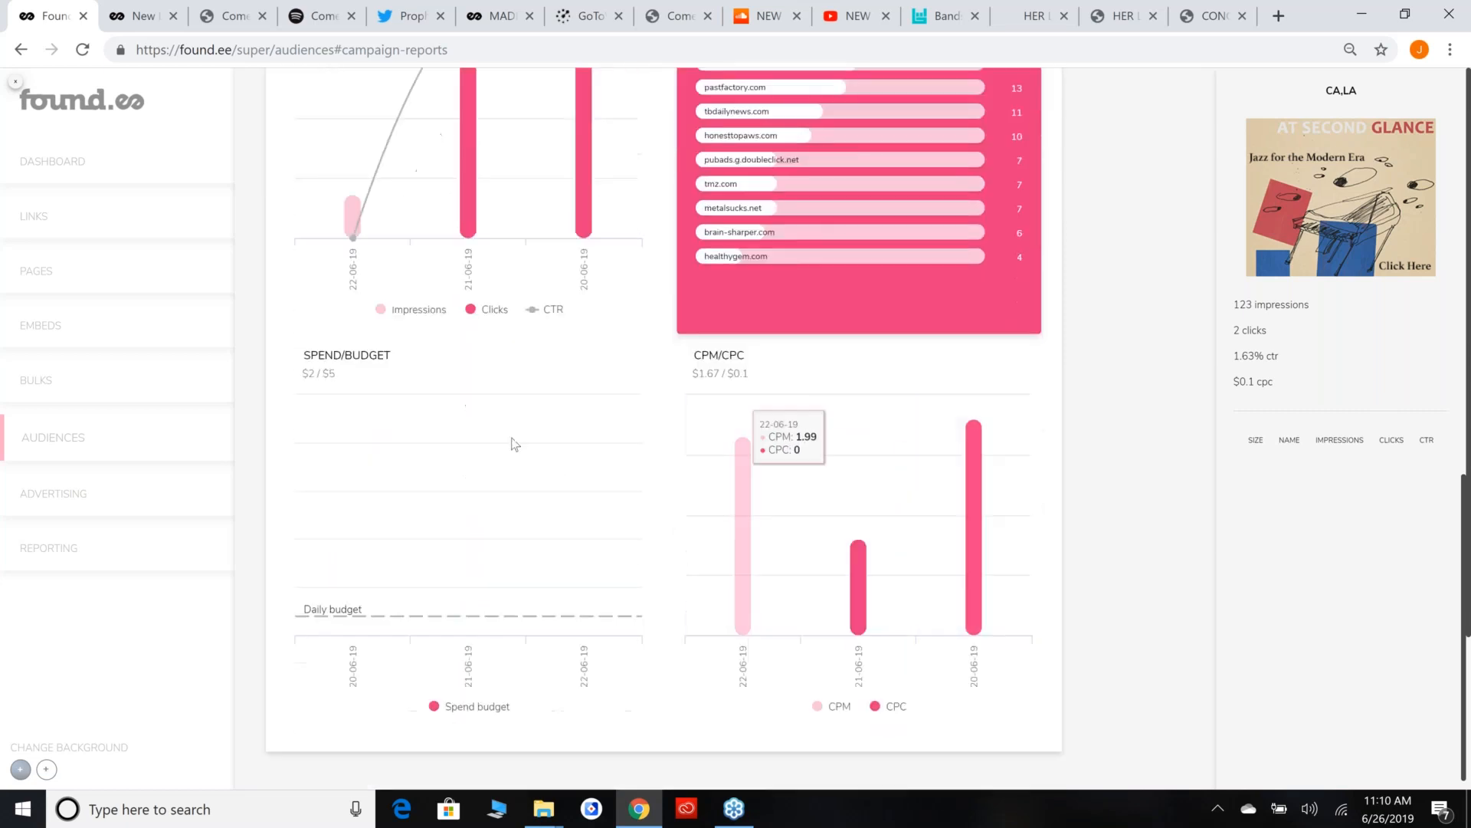
pyautogui.scroll(6, 644, 502)
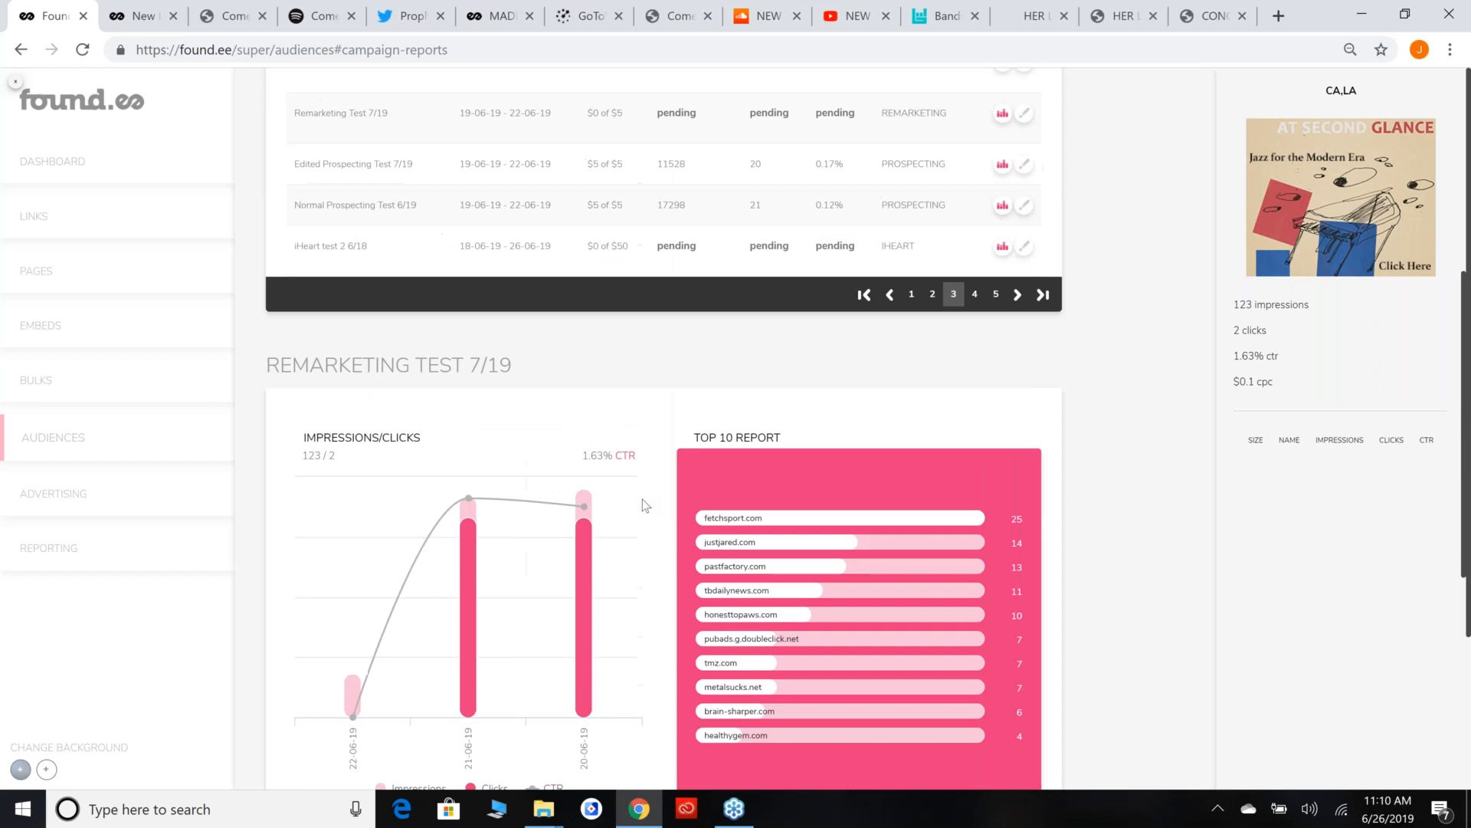
pyautogui.scroll(3, 642, 499)
pyautogui.scroll(-3, 642, 499)
# Open the print preview for the Remarketing Test 7/19 report page and cancel it.
pyautogui.rightClick(593, 380)
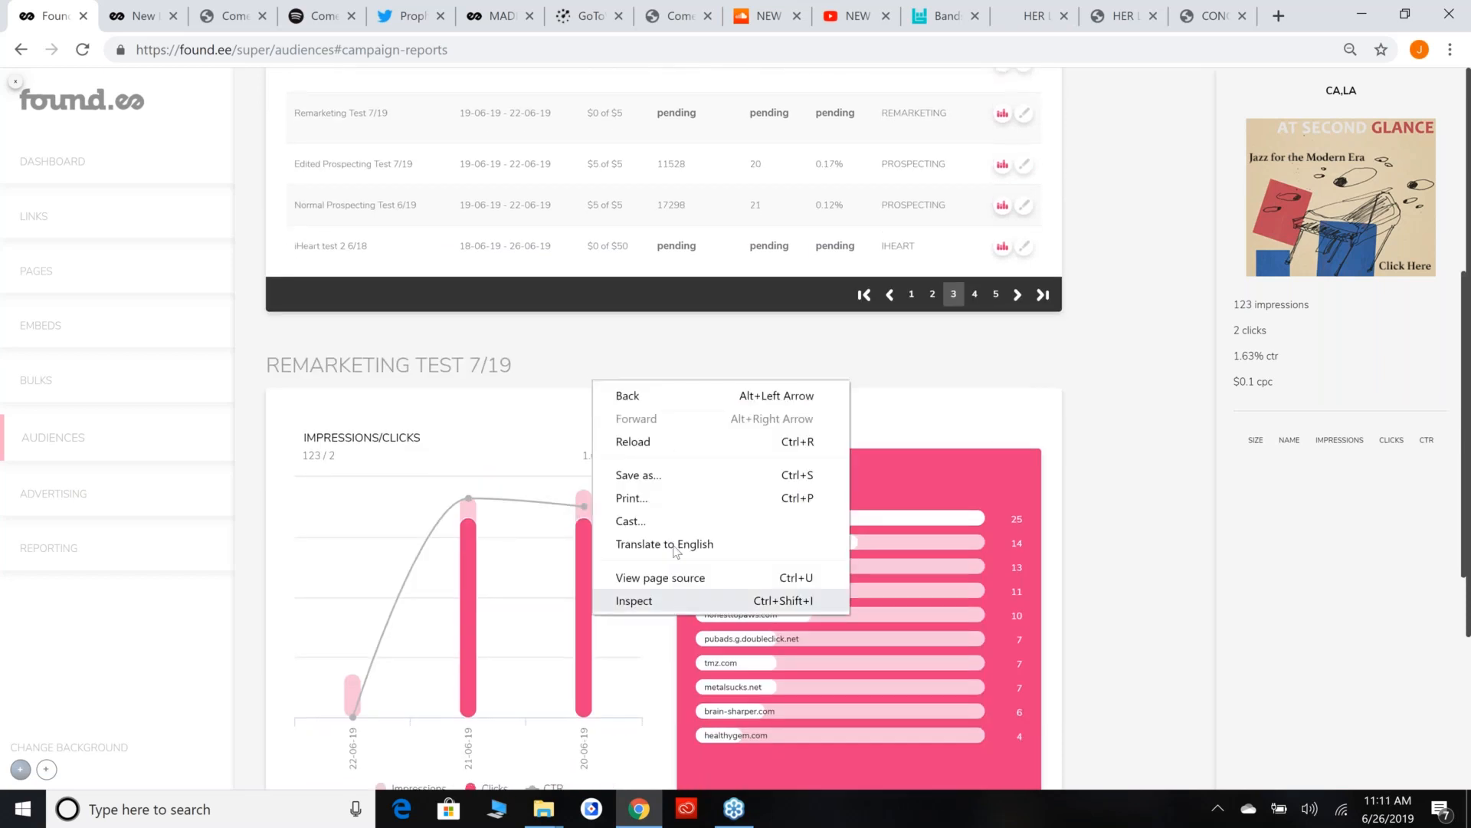
pyautogui.click(633, 498)
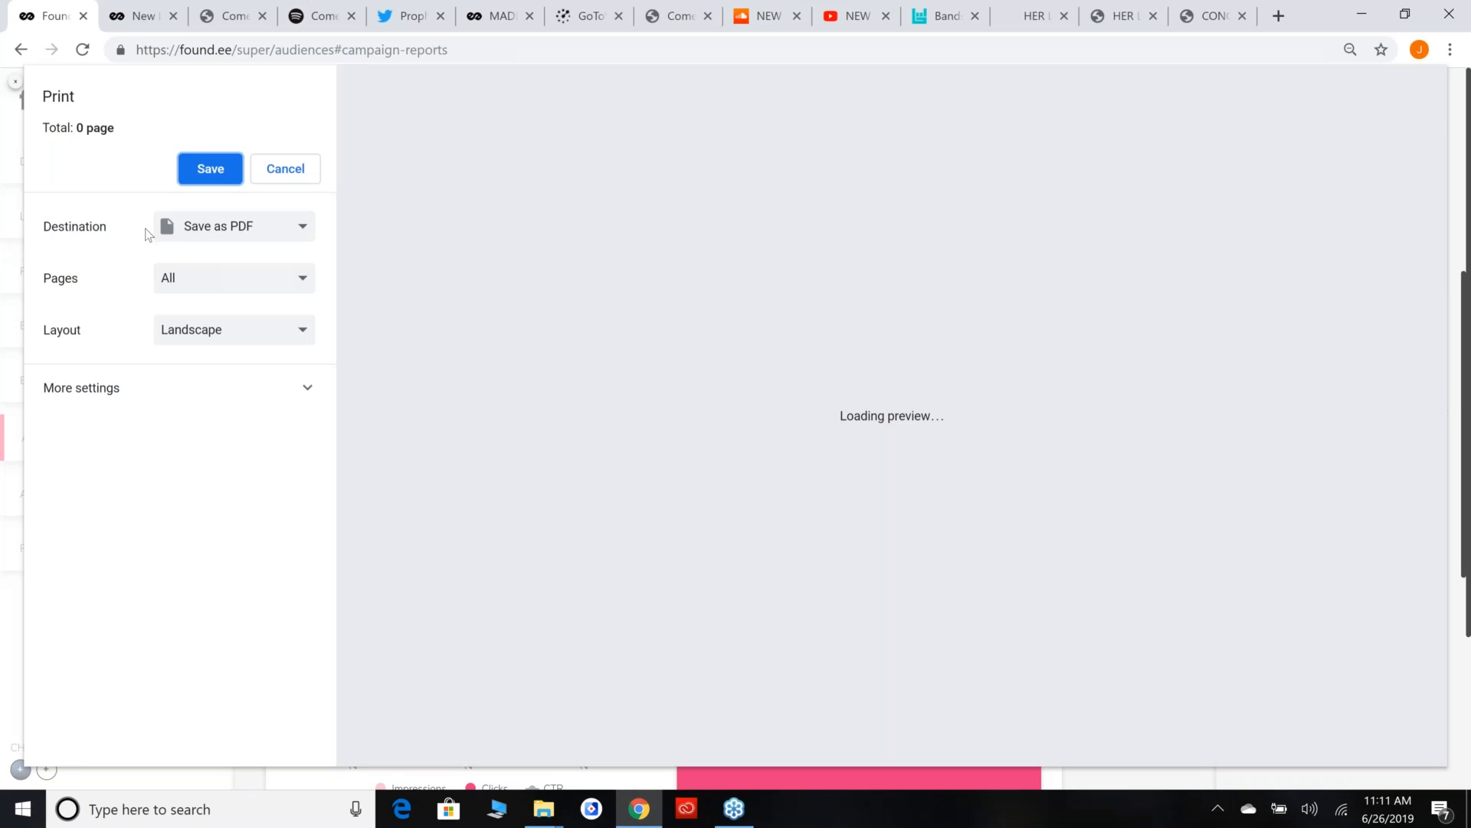
pyautogui.click(287, 169)
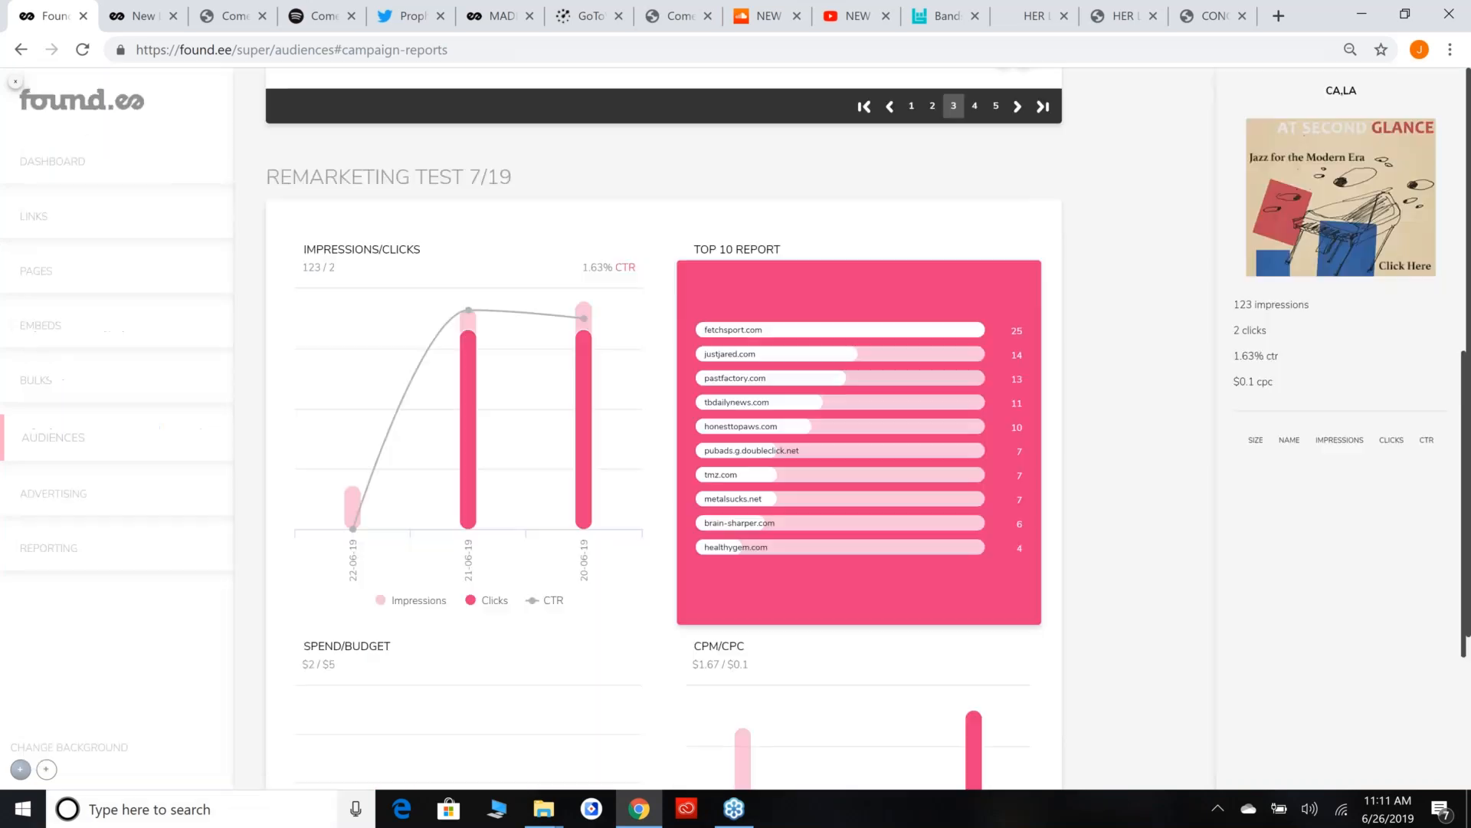
# Leave the reports, search the accessible accounts in Permissions for santana, and switch to that account.
pyautogui.scroll(9, 1101, 135)
pyautogui.click(8, 92)
pyautogui.click(1427, 110)
pyautogui.click(1406, 141)
pyautogui.click(639, 462)
pyautogui.write('santana')
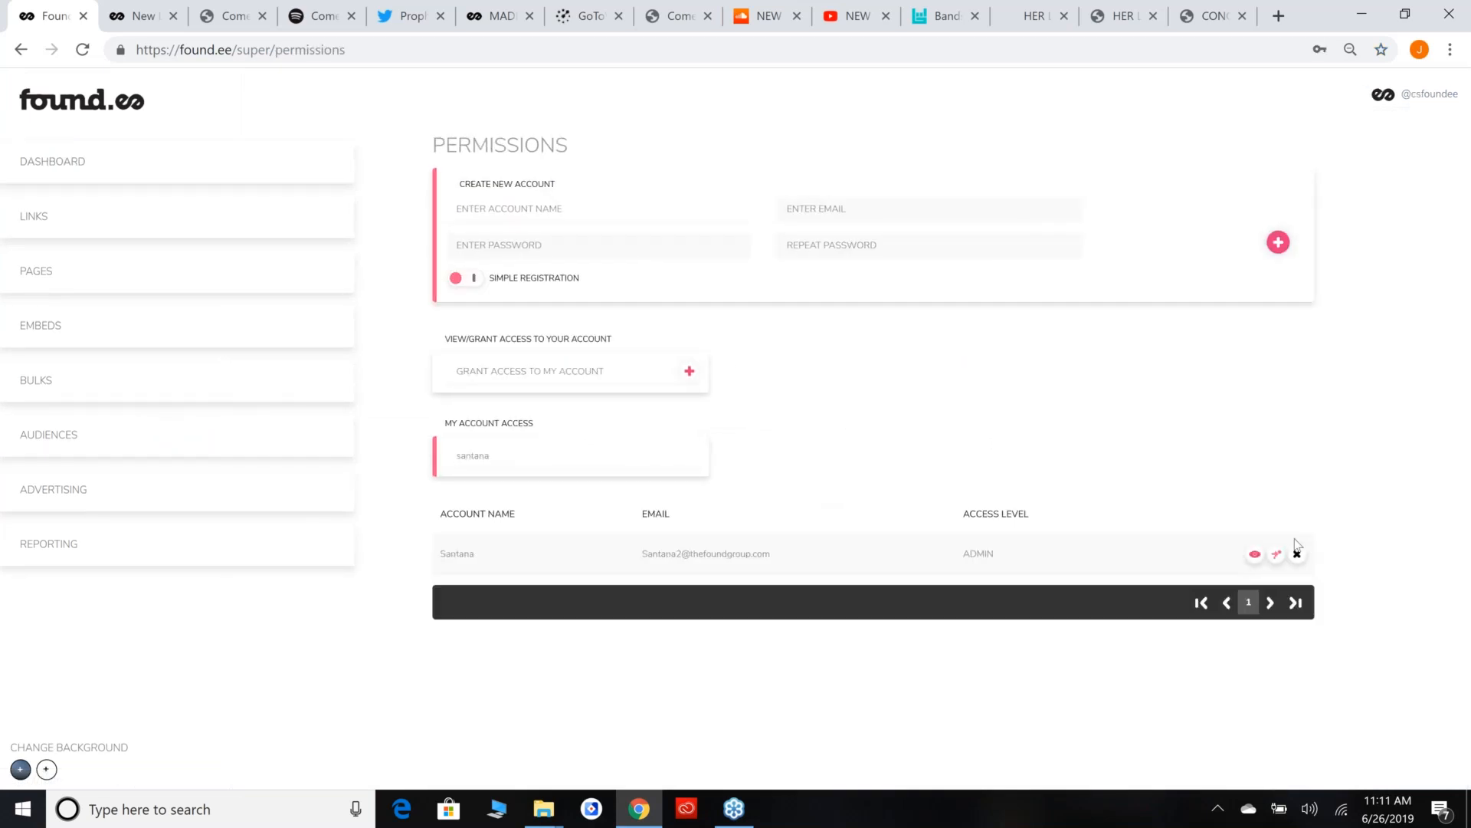
pyautogui.click(1277, 556)
# Open the Santana account's campaign reports and display the 2.1.19_Santana In Search of Mona Lisa_DisplayCampaign report.
pyautogui.click(53, 550)
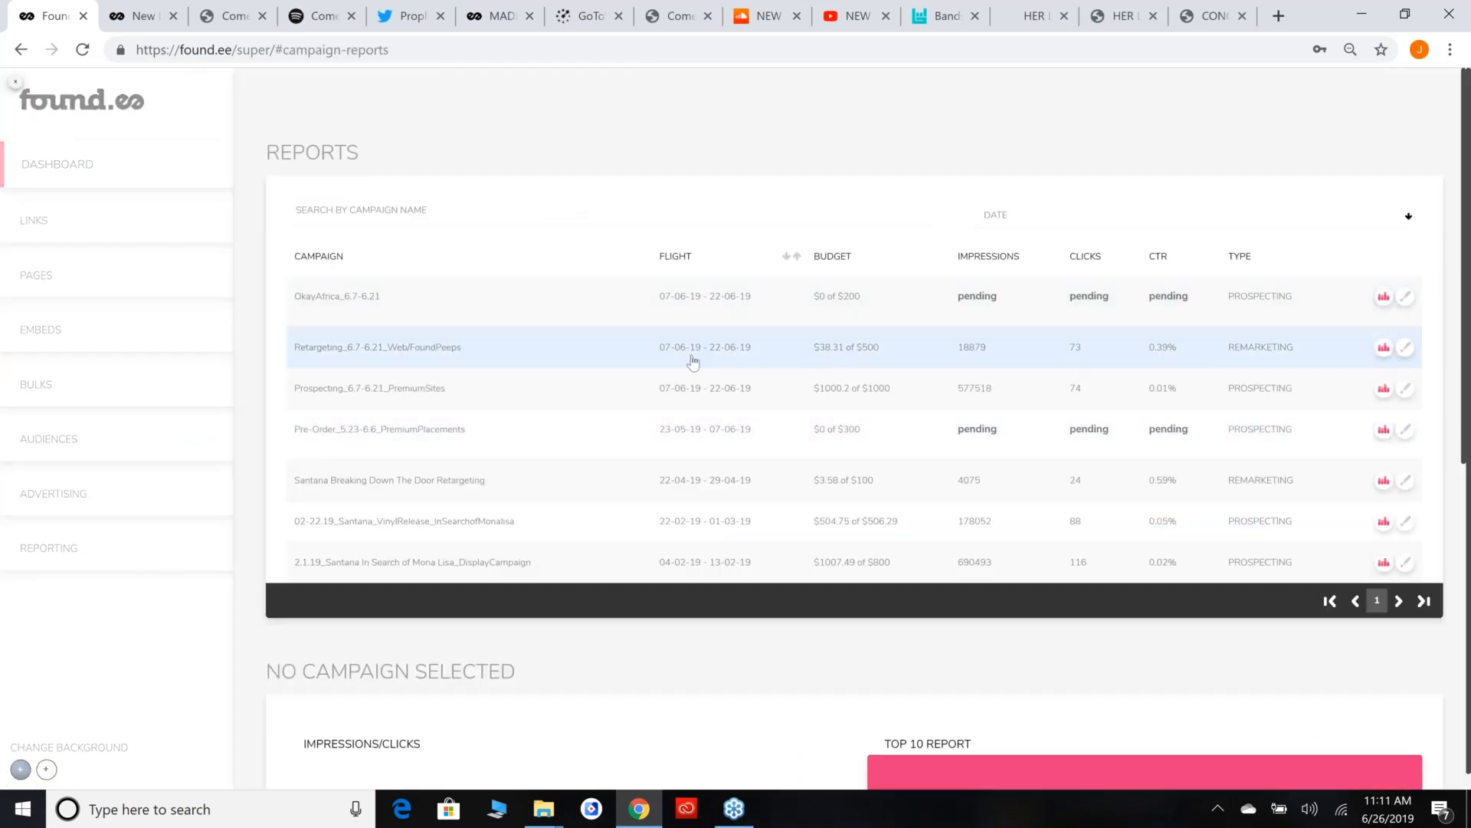
pyautogui.click(571, 579)
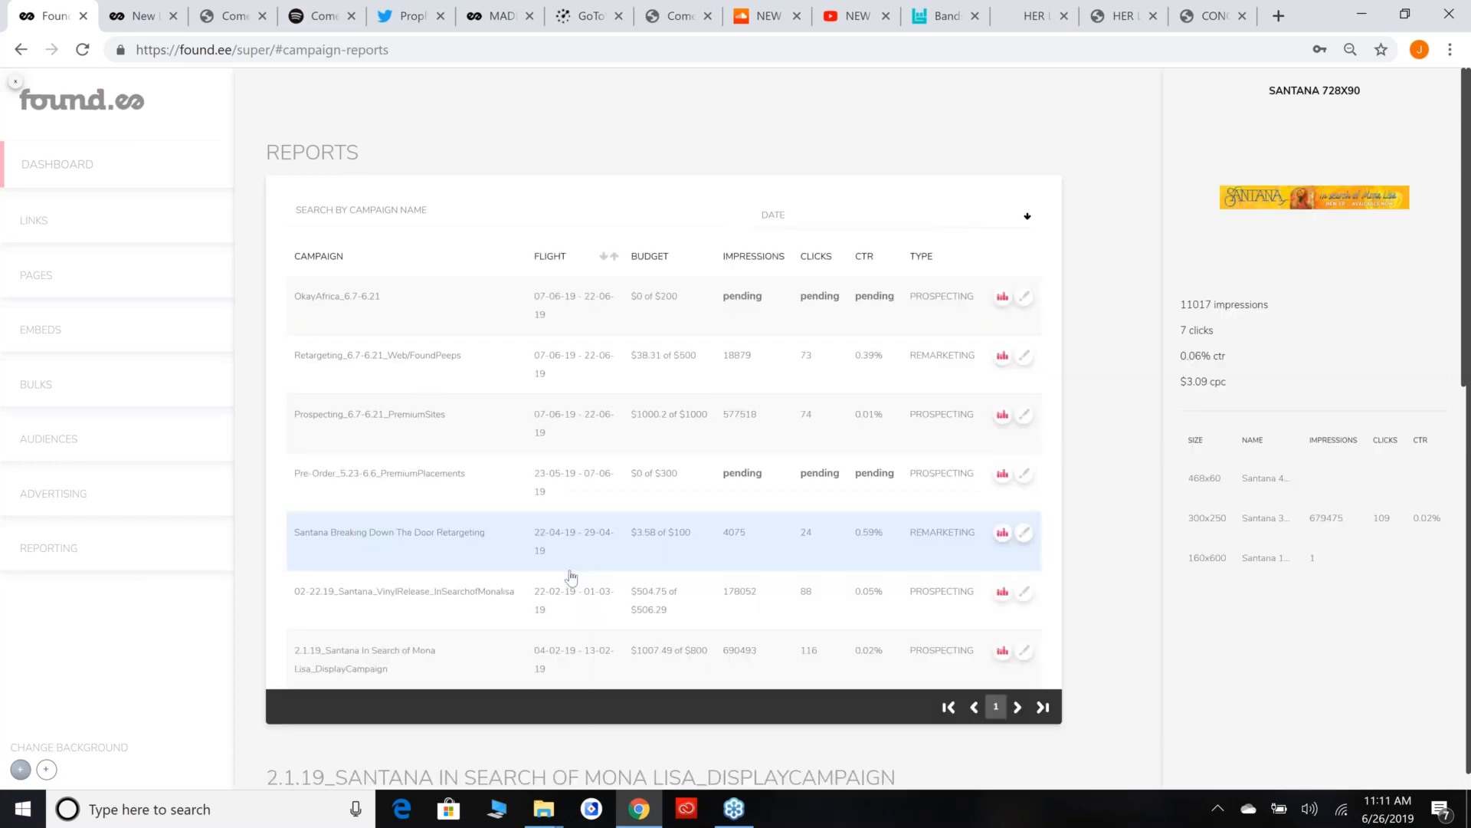
pyautogui.scroll(-8, 572, 576)
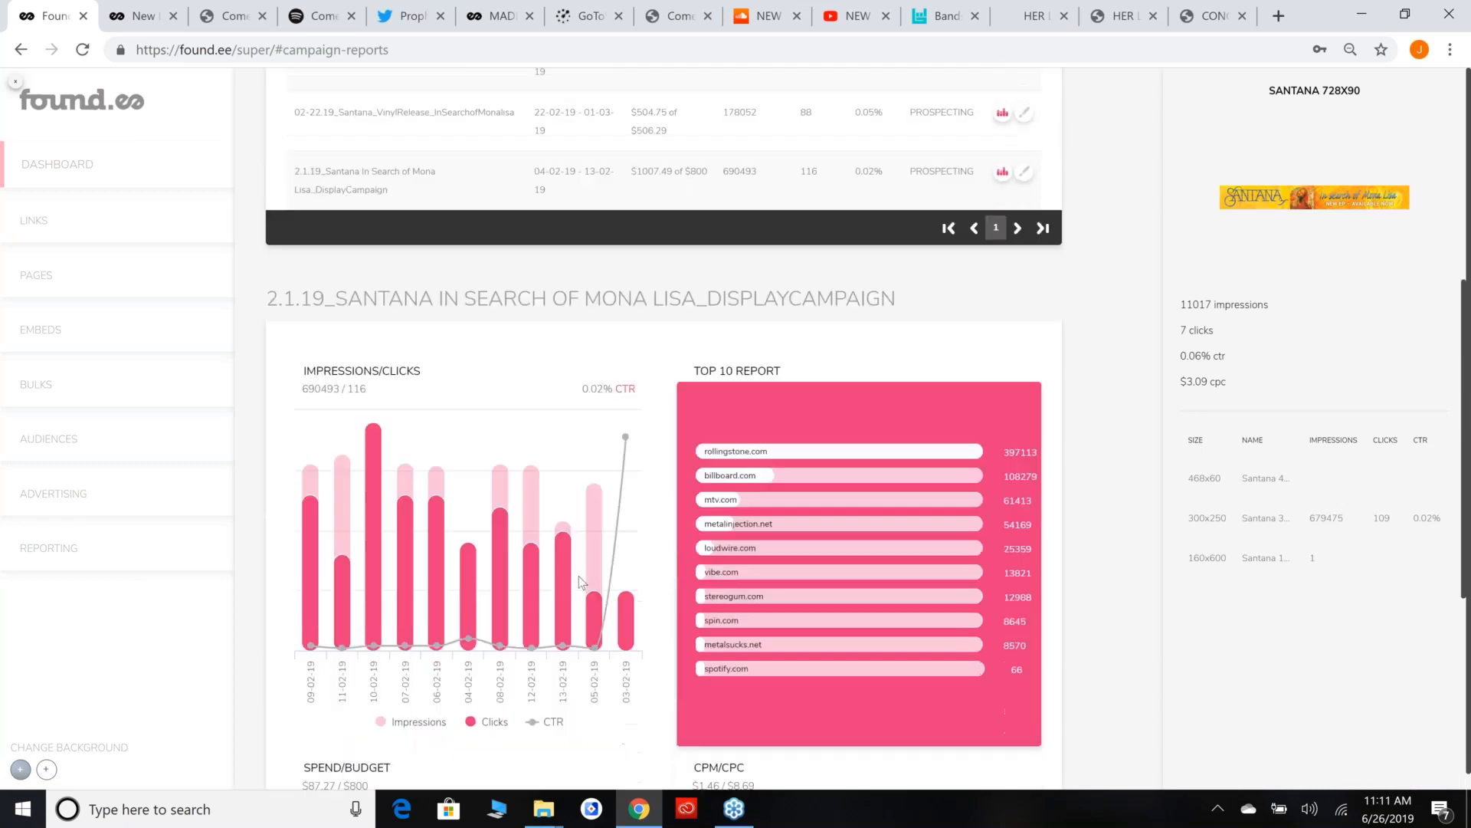
pyautogui.scroll(-1, 580, 582)
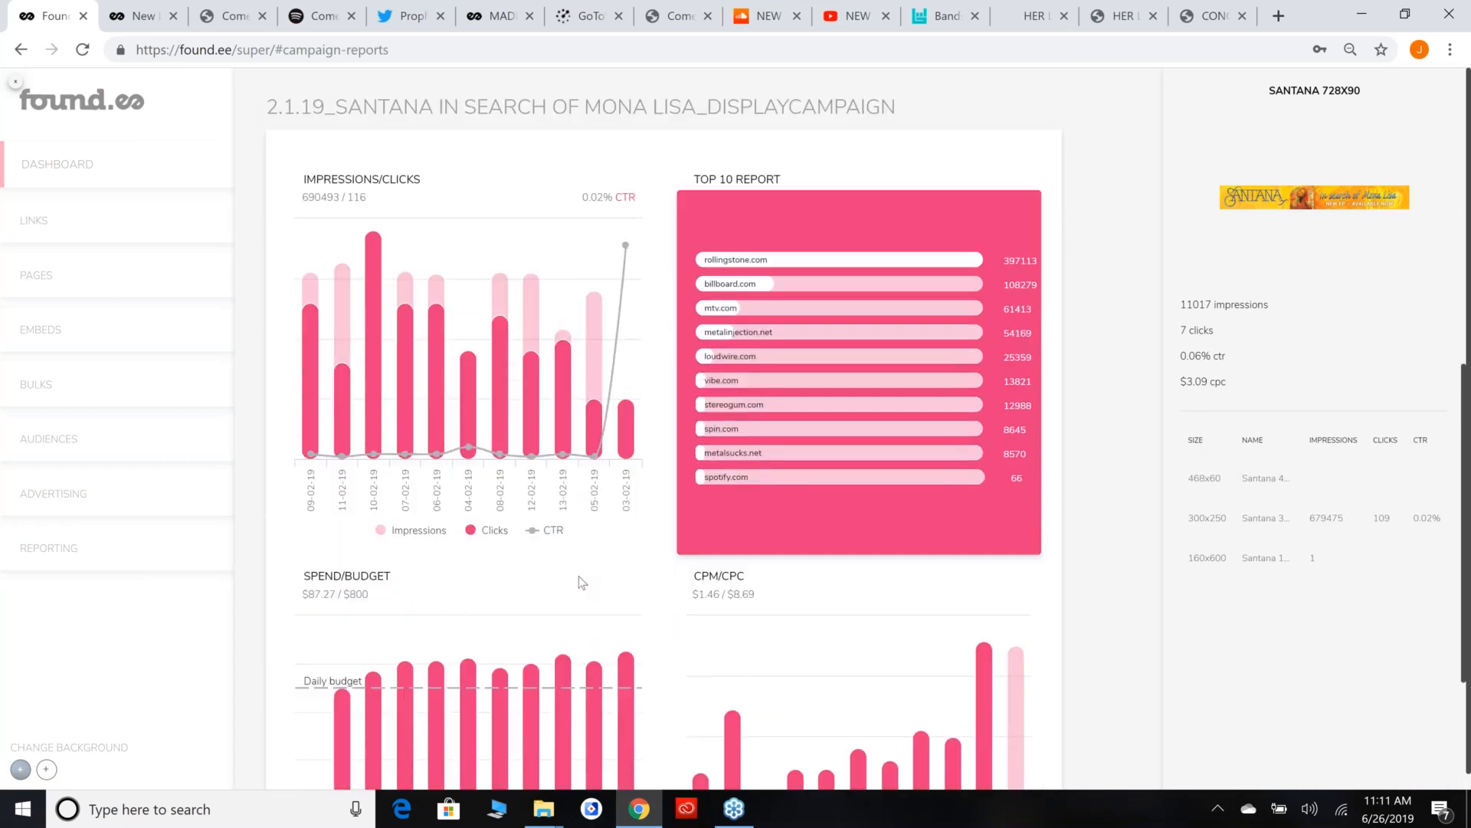
# Examine the display campaign's Impressions/Clicks chart, including the 03-02-19 data point, and its CPM/CPC section.
pyautogui.moveTo(627, 310)
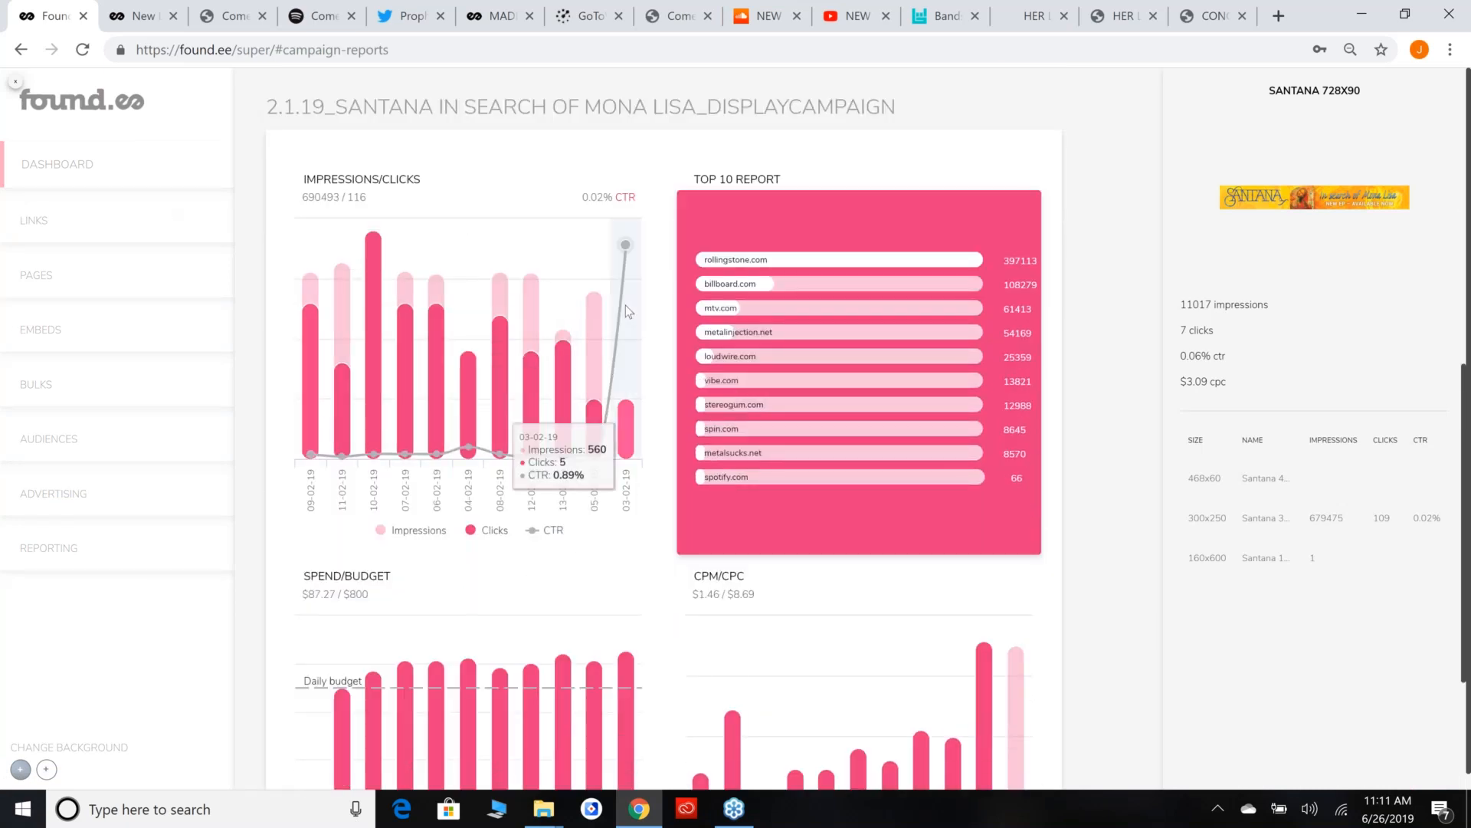
pyautogui.scroll(2, 627, 309)
pyautogui.scroll(-1, 627, 309)
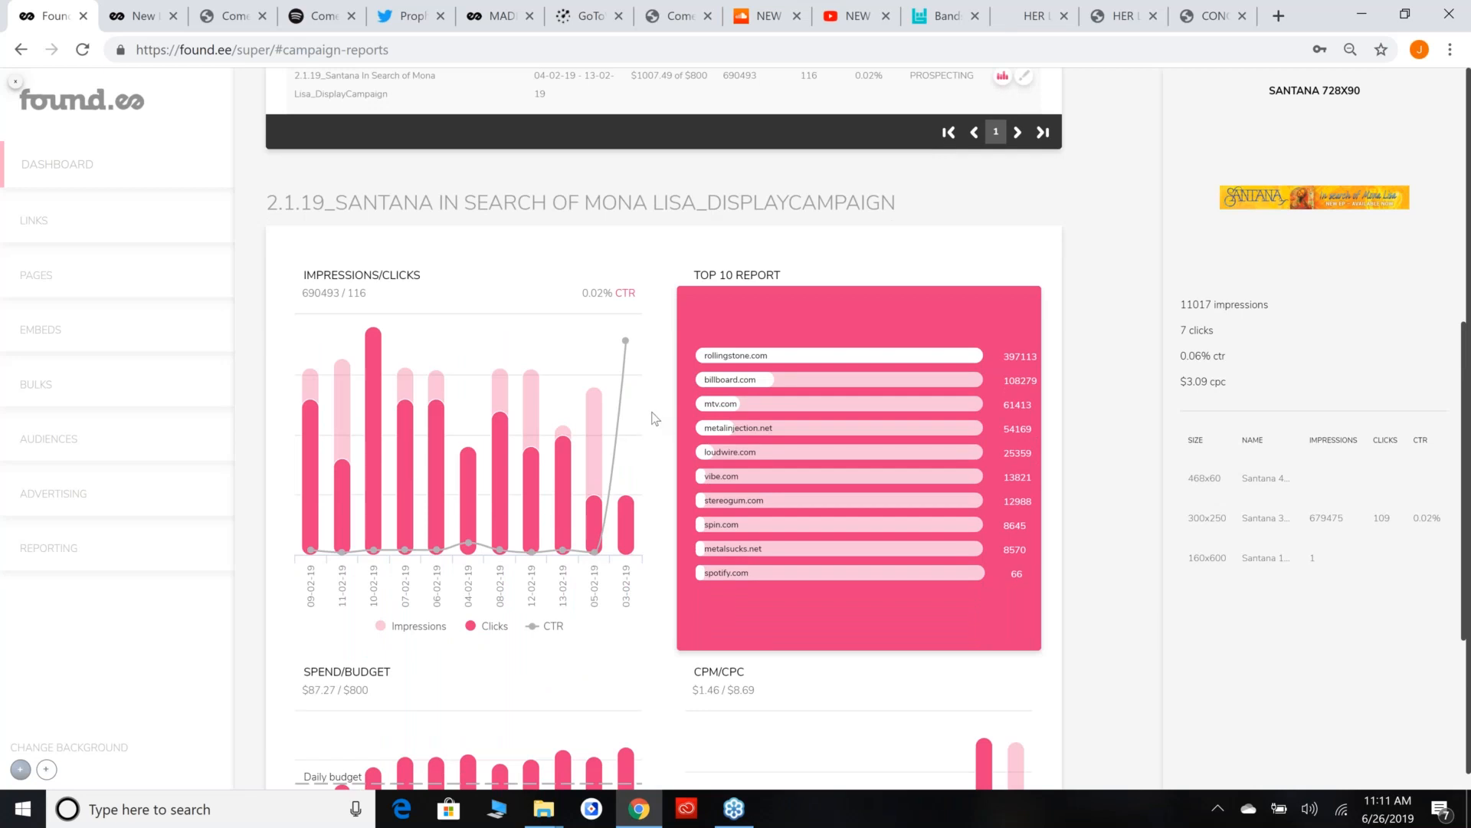
pyautogui.scroll(-3, 657, 421)
pyautogui.scroll(2, 660, 430)
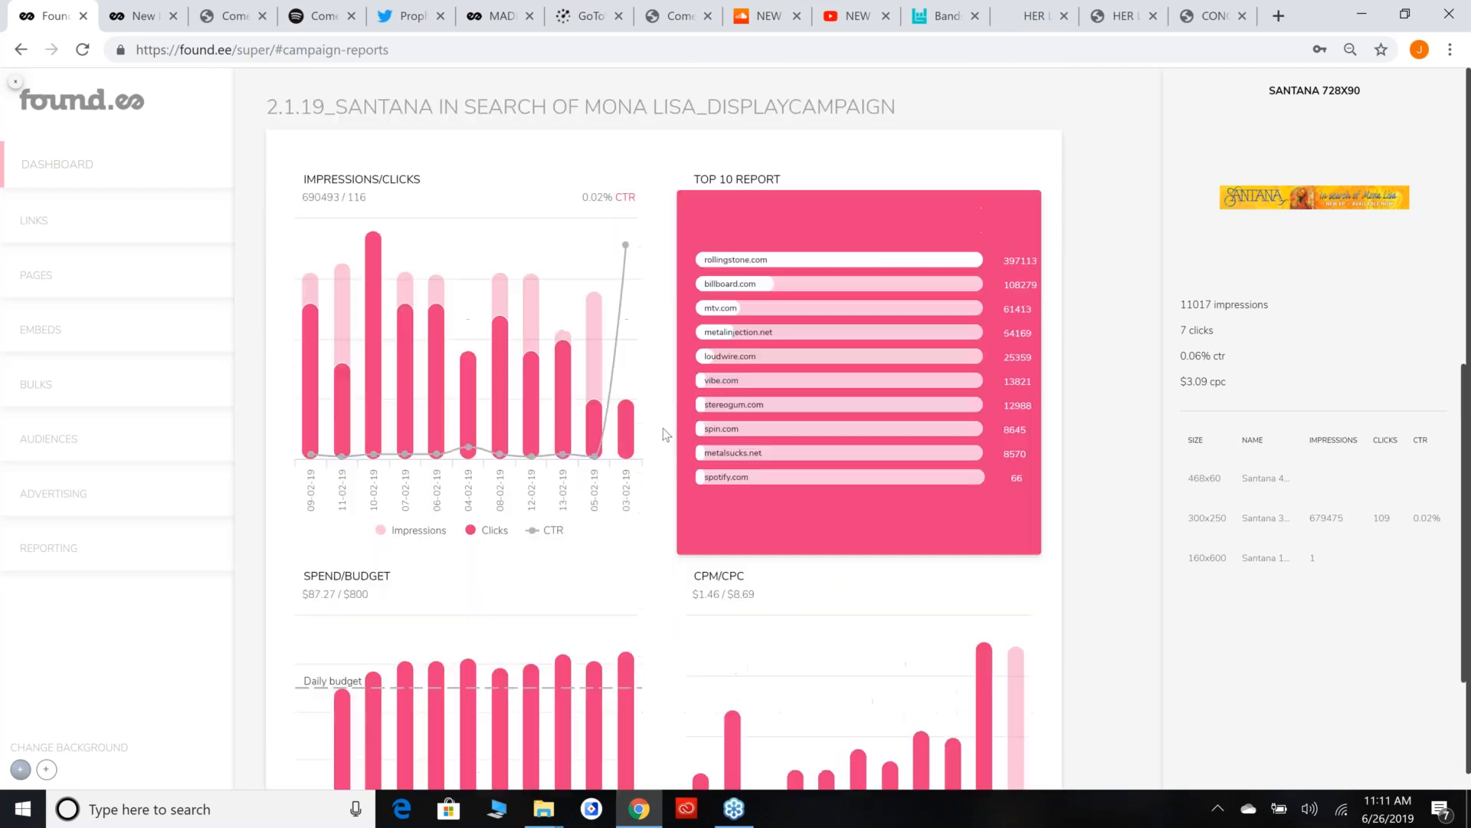
pyautogui.moveTo(694, 575); pyautogui.dragTo(725, 590)
pyautogui.click(725, 591)
pyautogui.scroll(4, 659, 578)
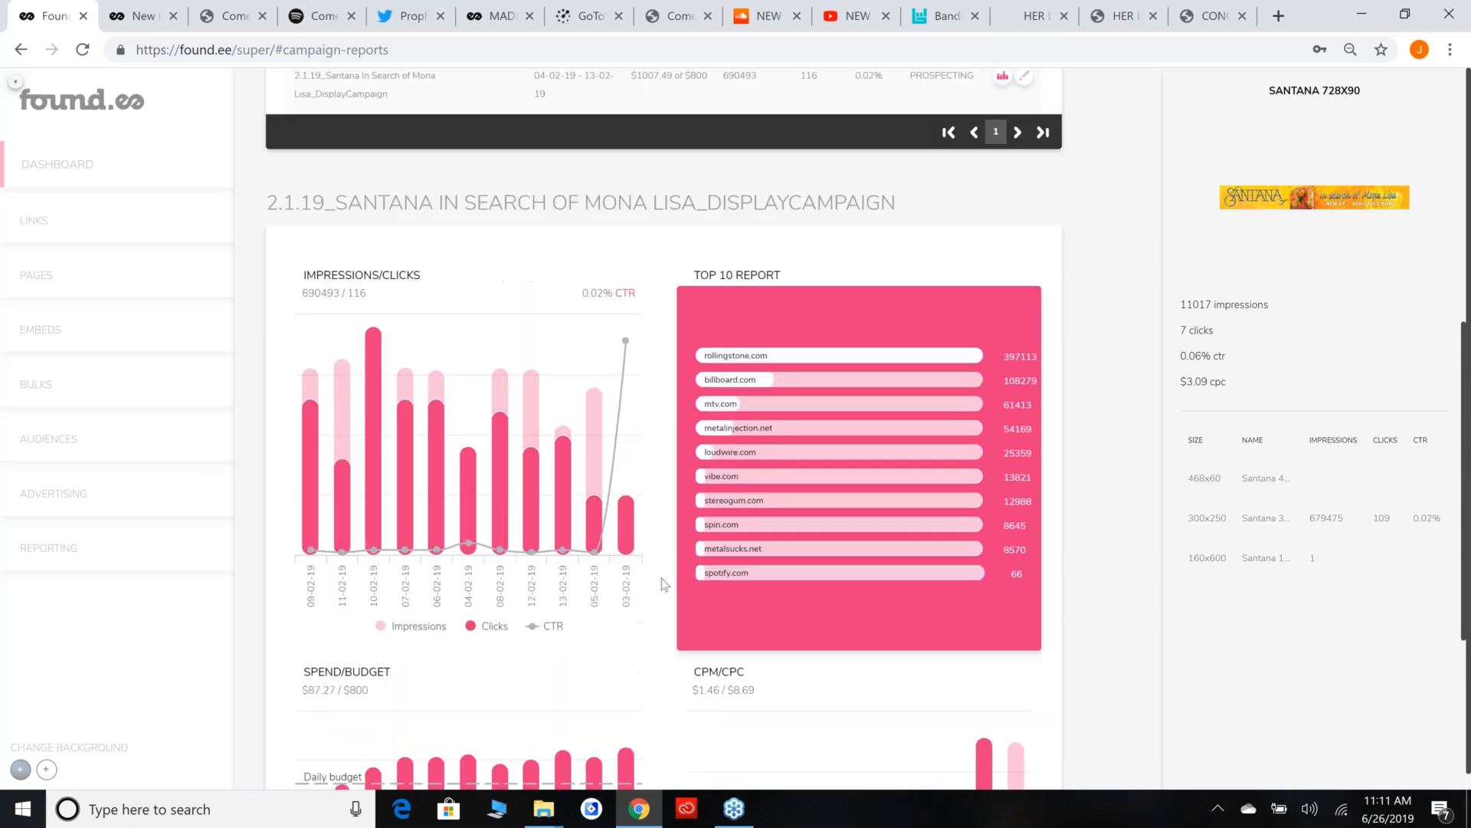
# Examine the Top 10 Report sites and their figures up close, and return to the normal page size.
pyautogui.moveTo(705, 546); pyautogui.dragTo(1031, 549)
pyautogui.scroll(5, 926, 476)
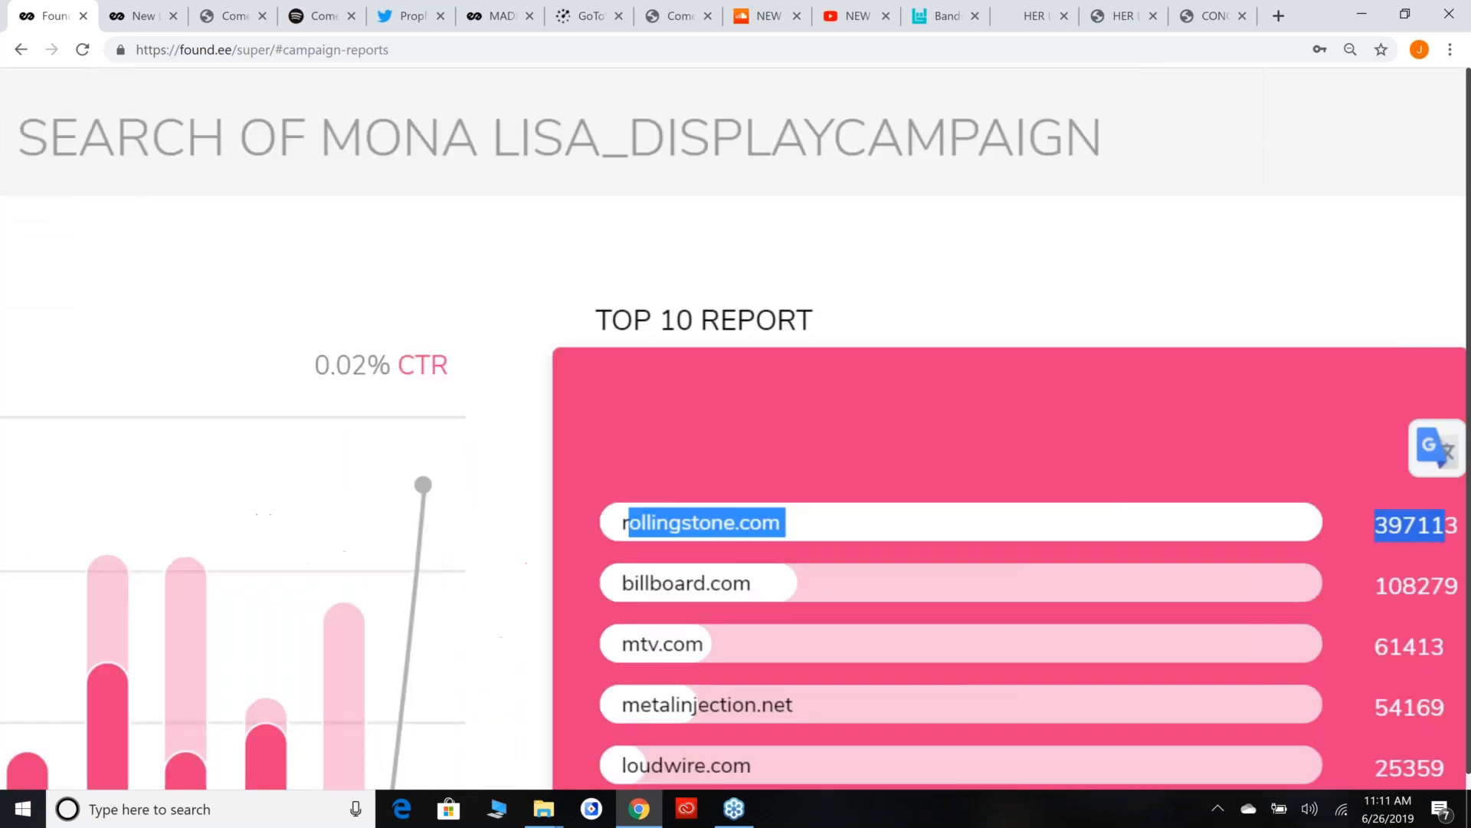
pyautogui.click(943, 590)
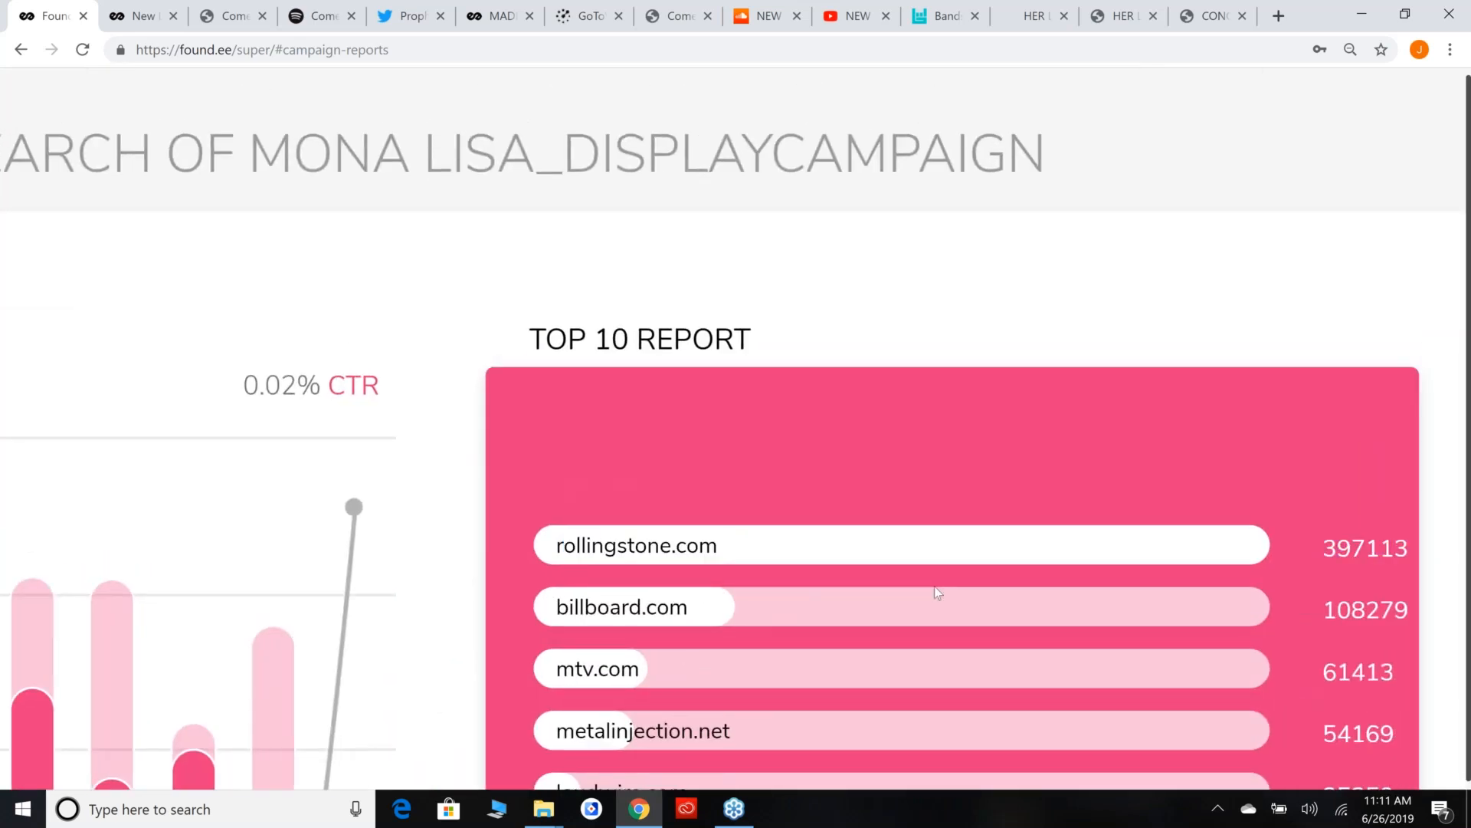
pyautogui.hscroll(2, 938, 592)
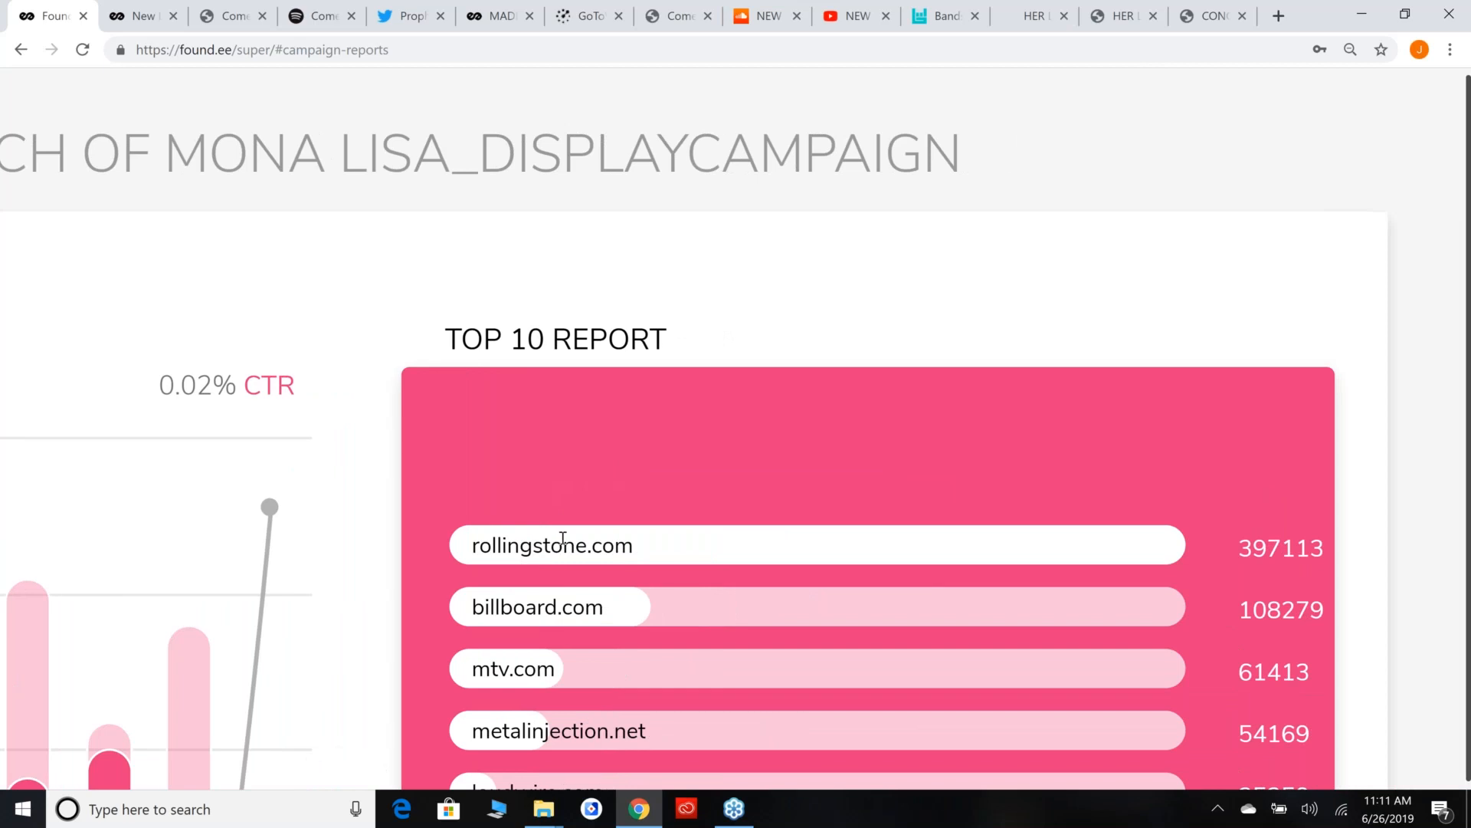
pyautogui.scroll(1, 584, 564)
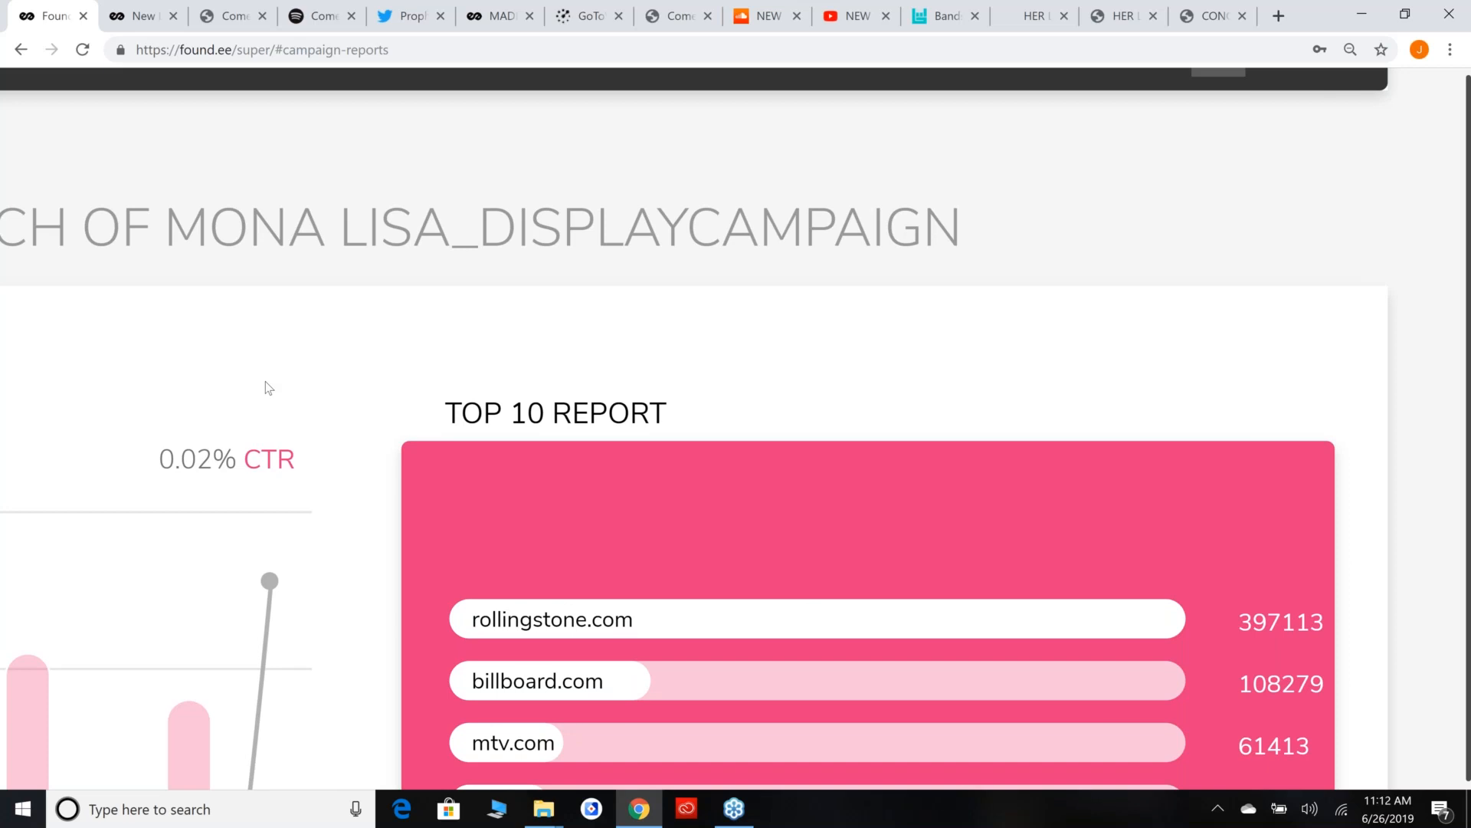
pyautogui.hotkey('ctrl', '-')
pyautogui.hotkey('ctrl', '-')
pyautogui.hotkey('ctrl', '-')
pyautogui.hotkey('ctrl', '-')
pyautogui.hotkey('ctrl', '-')
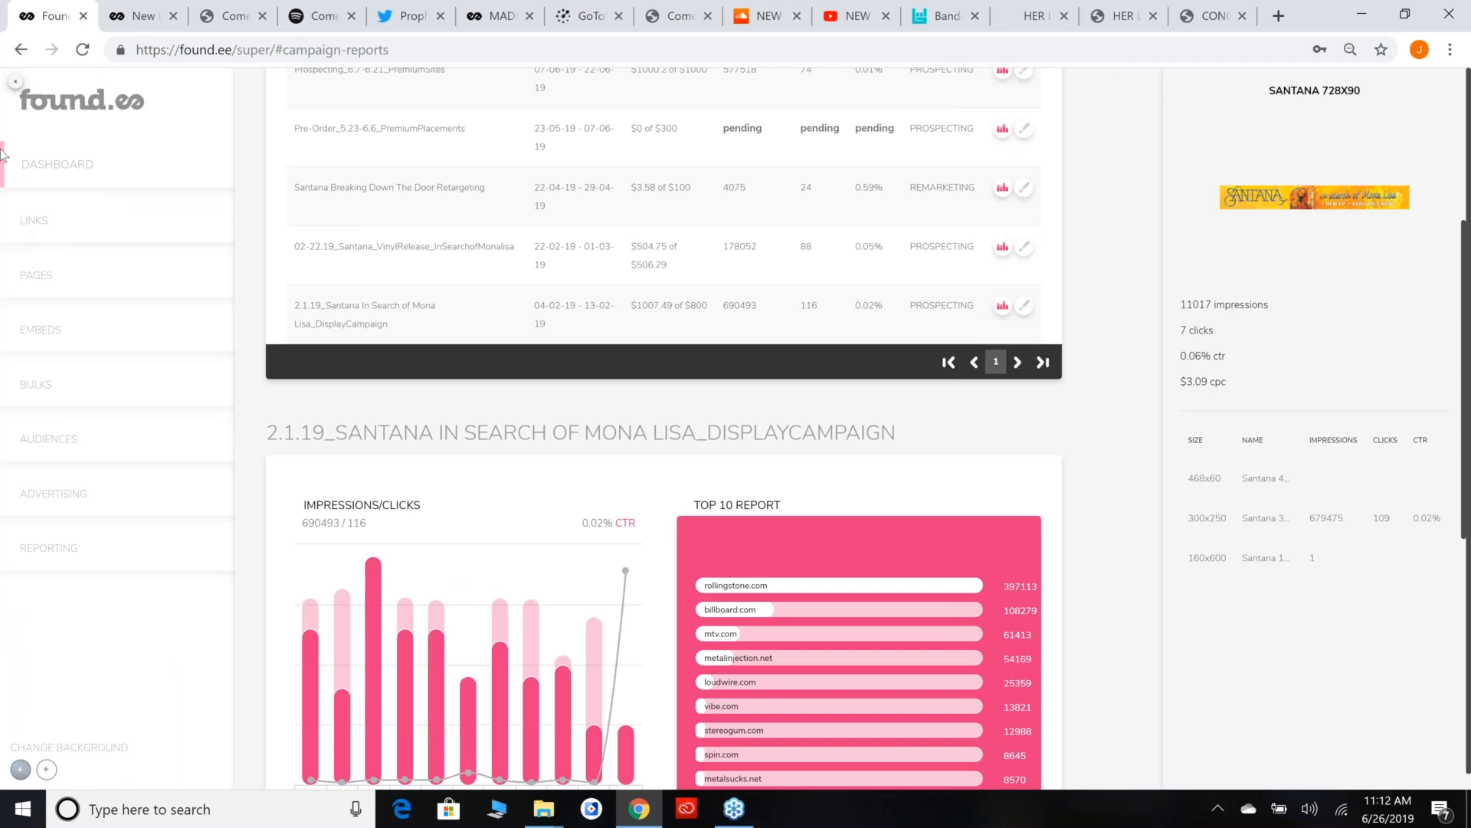
# Leave the Santana campaign reports and switch back to the main Found.ee account.
pyautogui.click(16, 83)
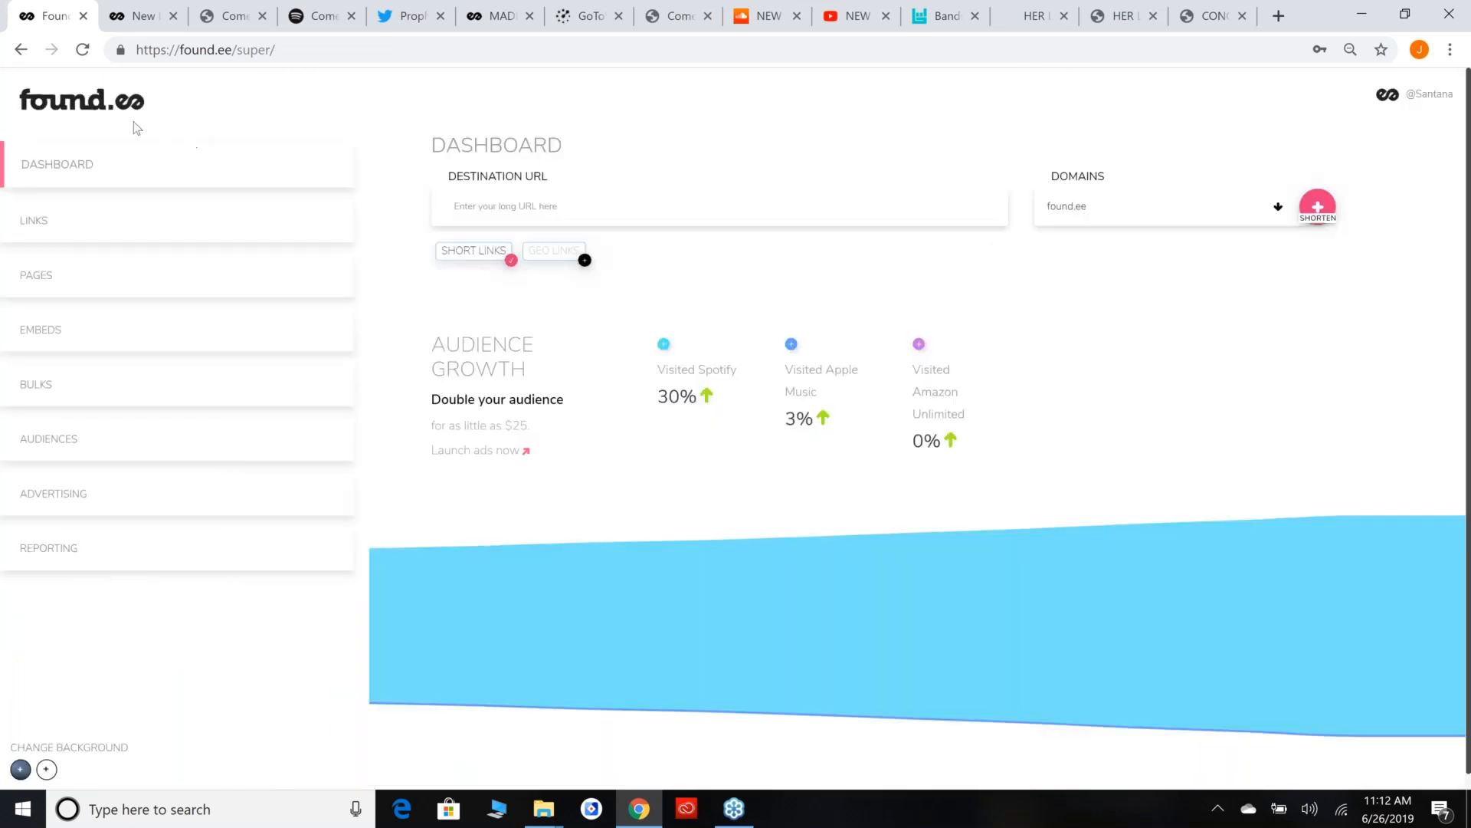
pyautogui.click(1426, 94)
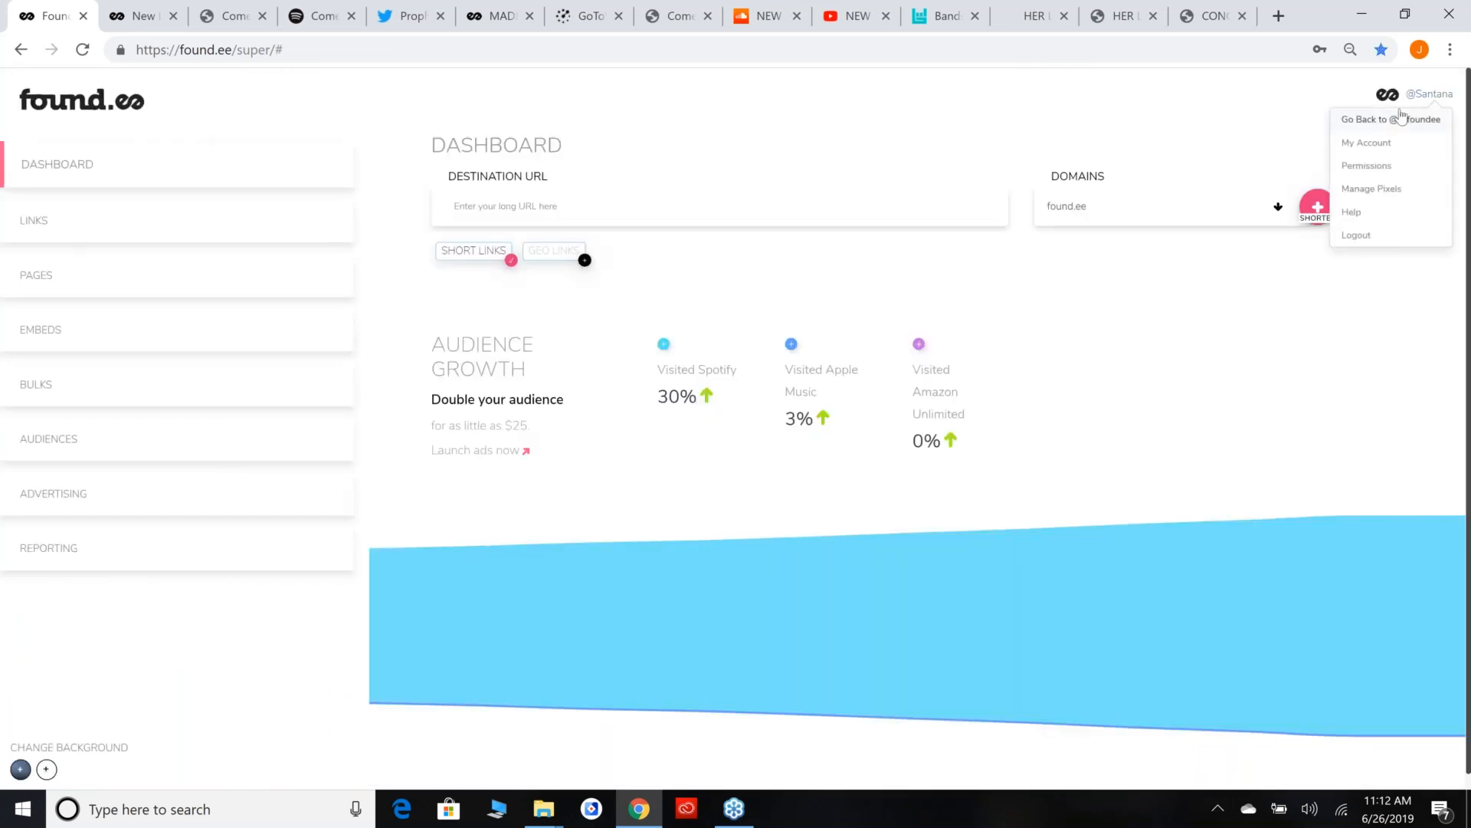
pyautogui.click(1409, 123)
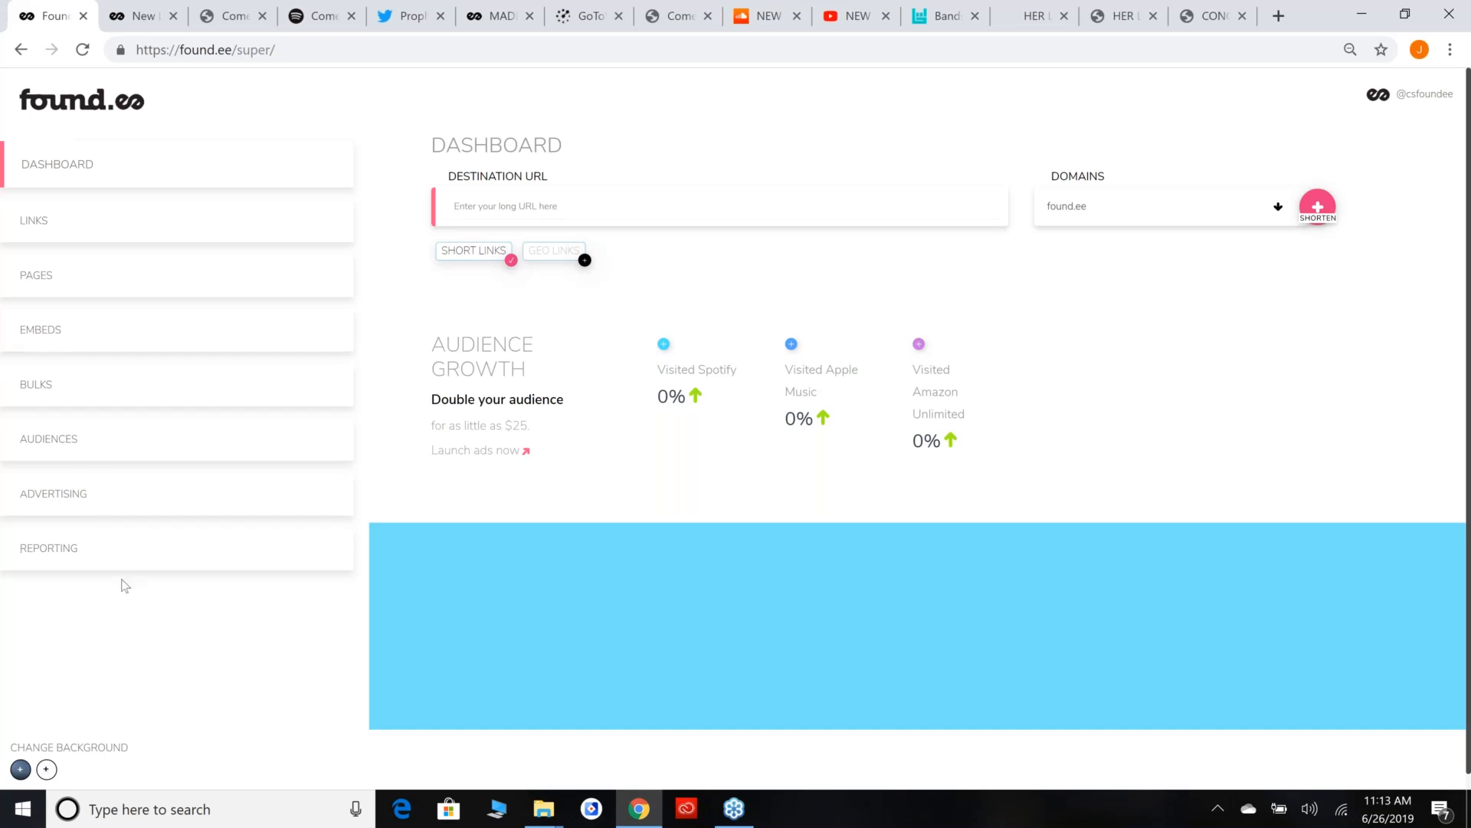
# Start a remarketing campaign for the TICKETING AUDIENCE 2019 TOUR audience, targeting United States with a total budget of $100.
pyautogui.click(93, 457)
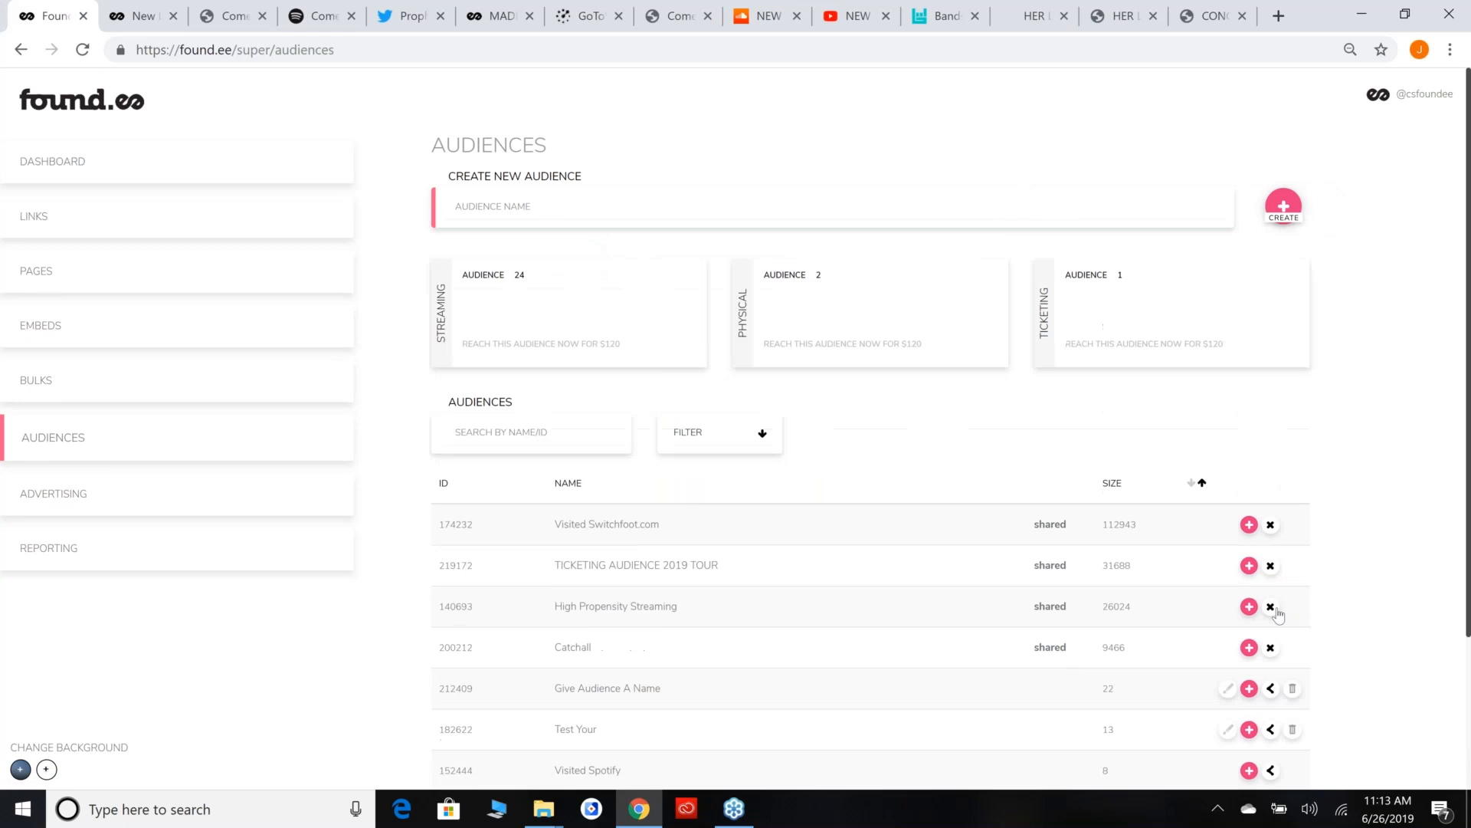
pyautogui.click(1250, 567)
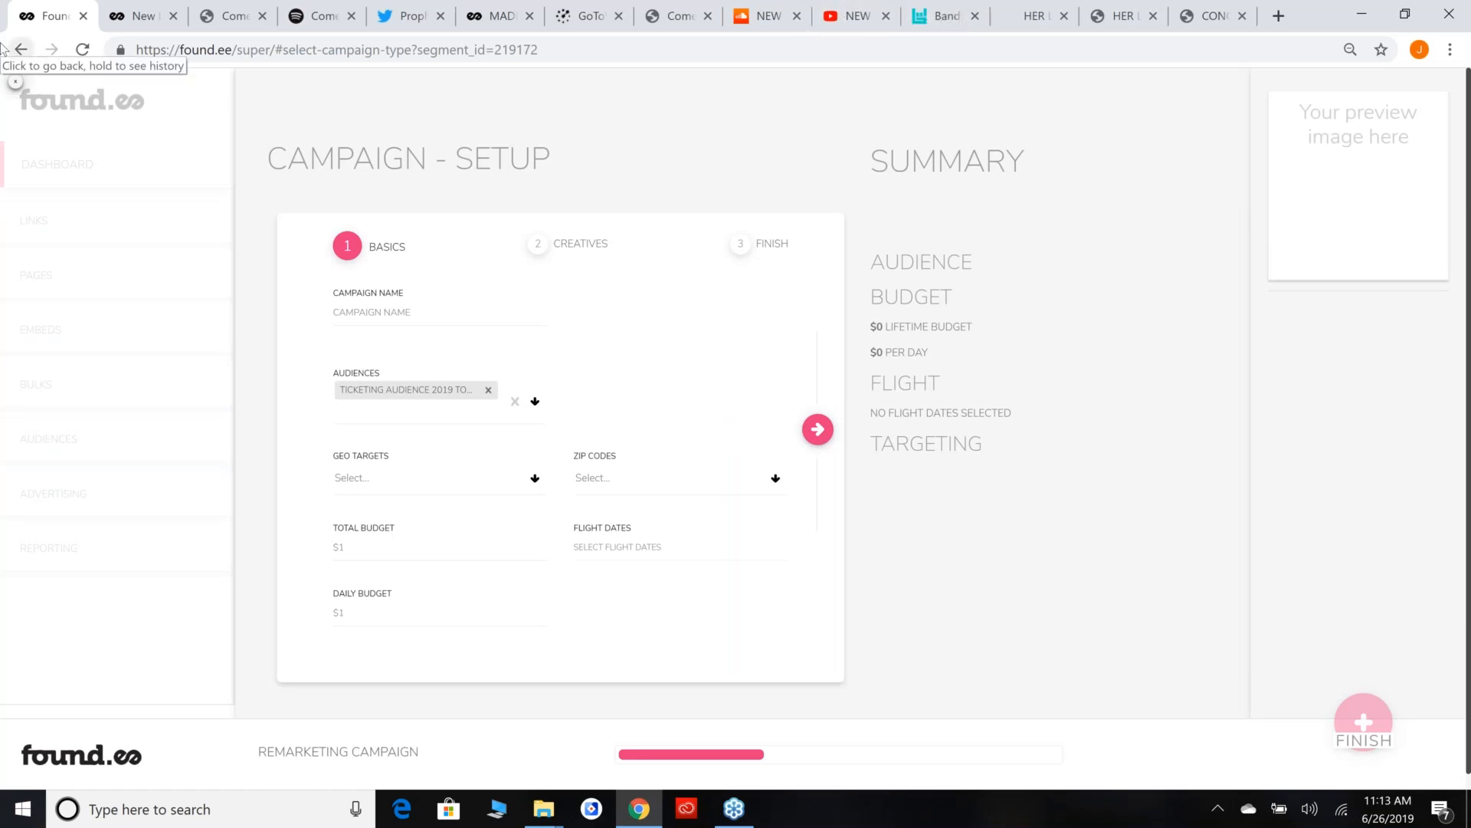
pyautogui.click(473, 488)
pyautogui.write('united state')
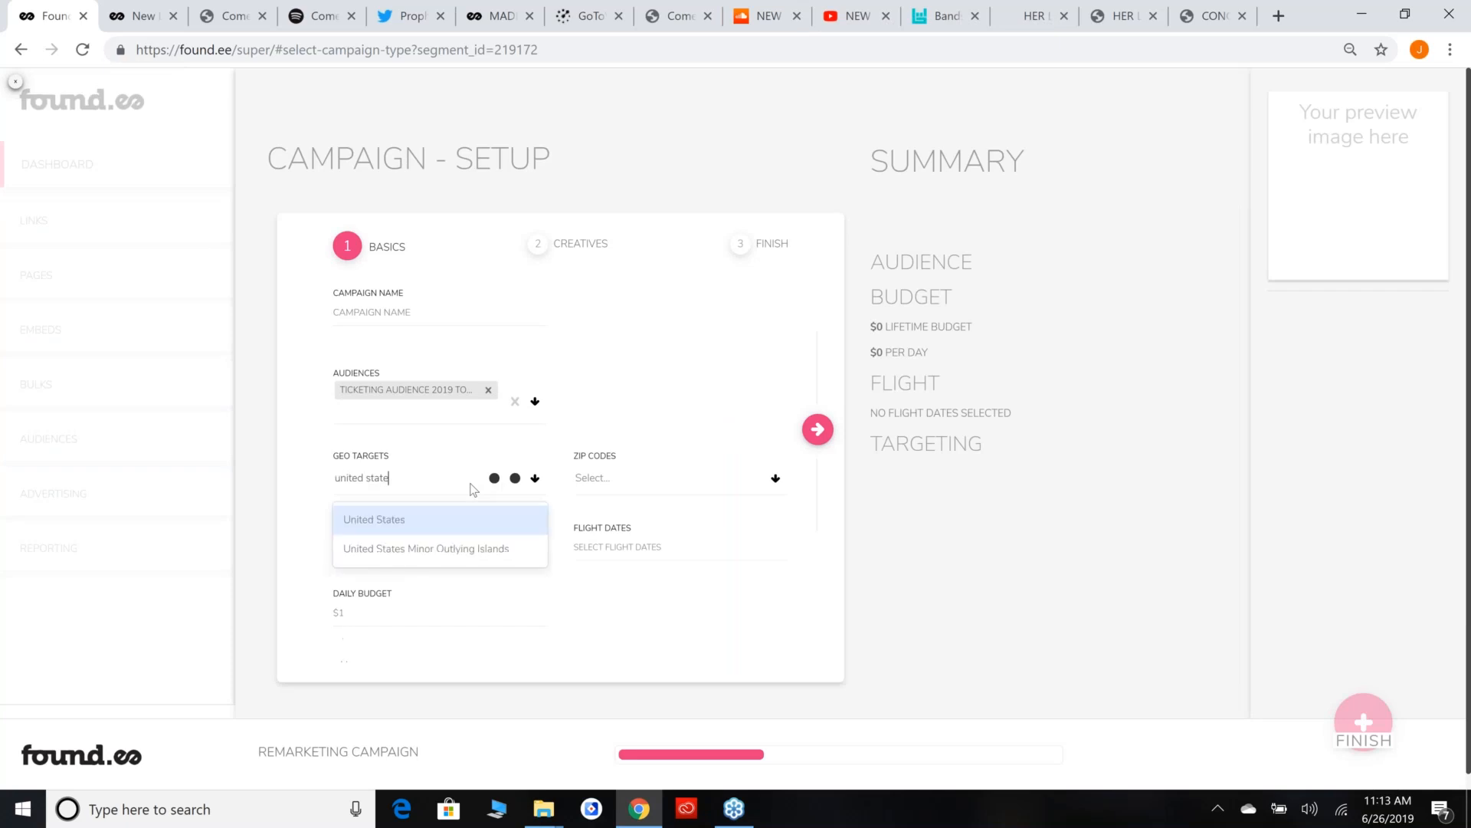
pyautogui.click(482, 520)
pyautogui.click(455, 545)
pyautogui.write('100')
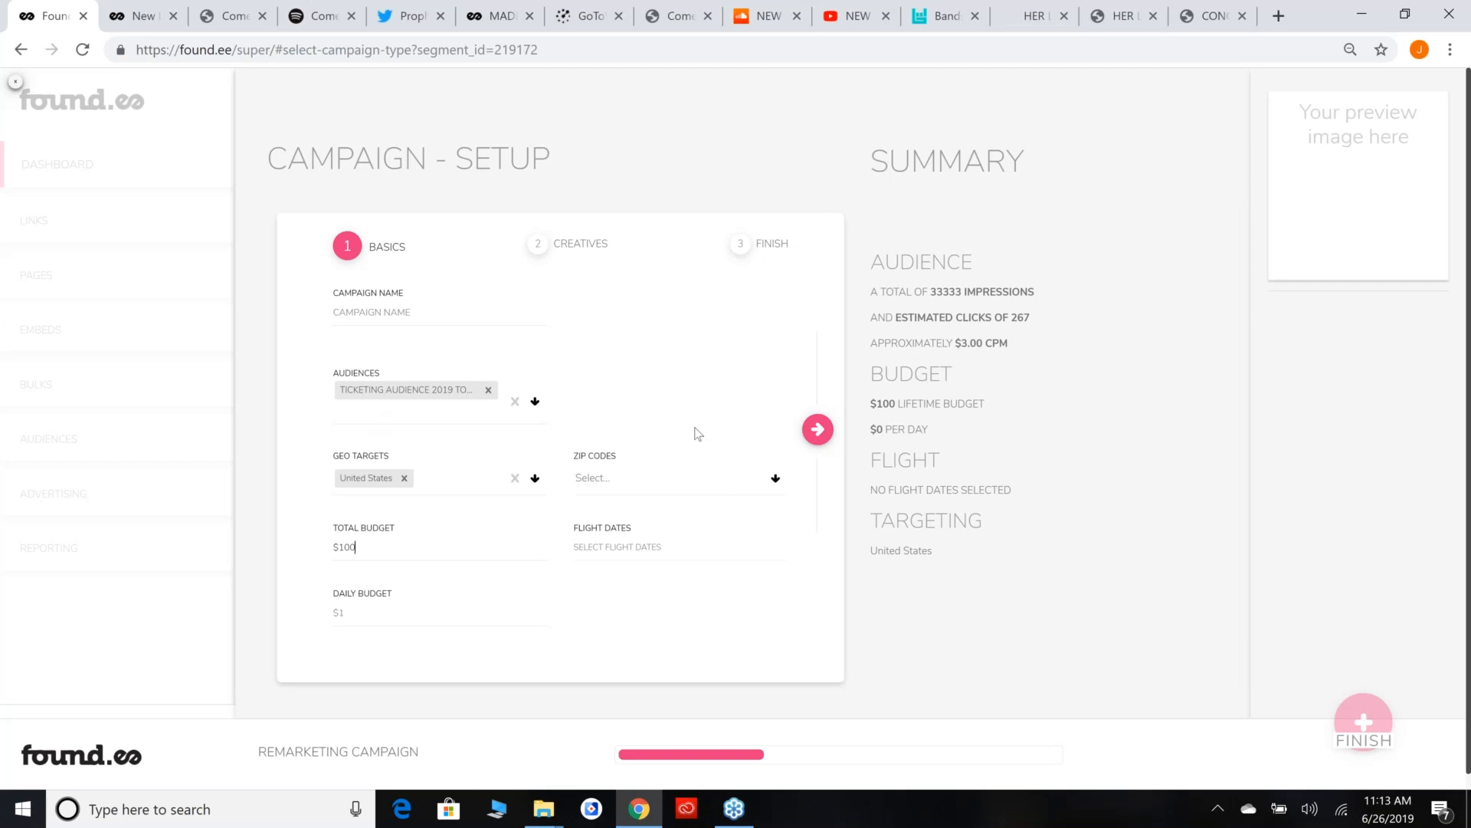
# Set the campaign's flight dates to 07/12/2019 - 07/26/2019.
pyautogui.click(629, 546)
pyautogui.click(688, 414)
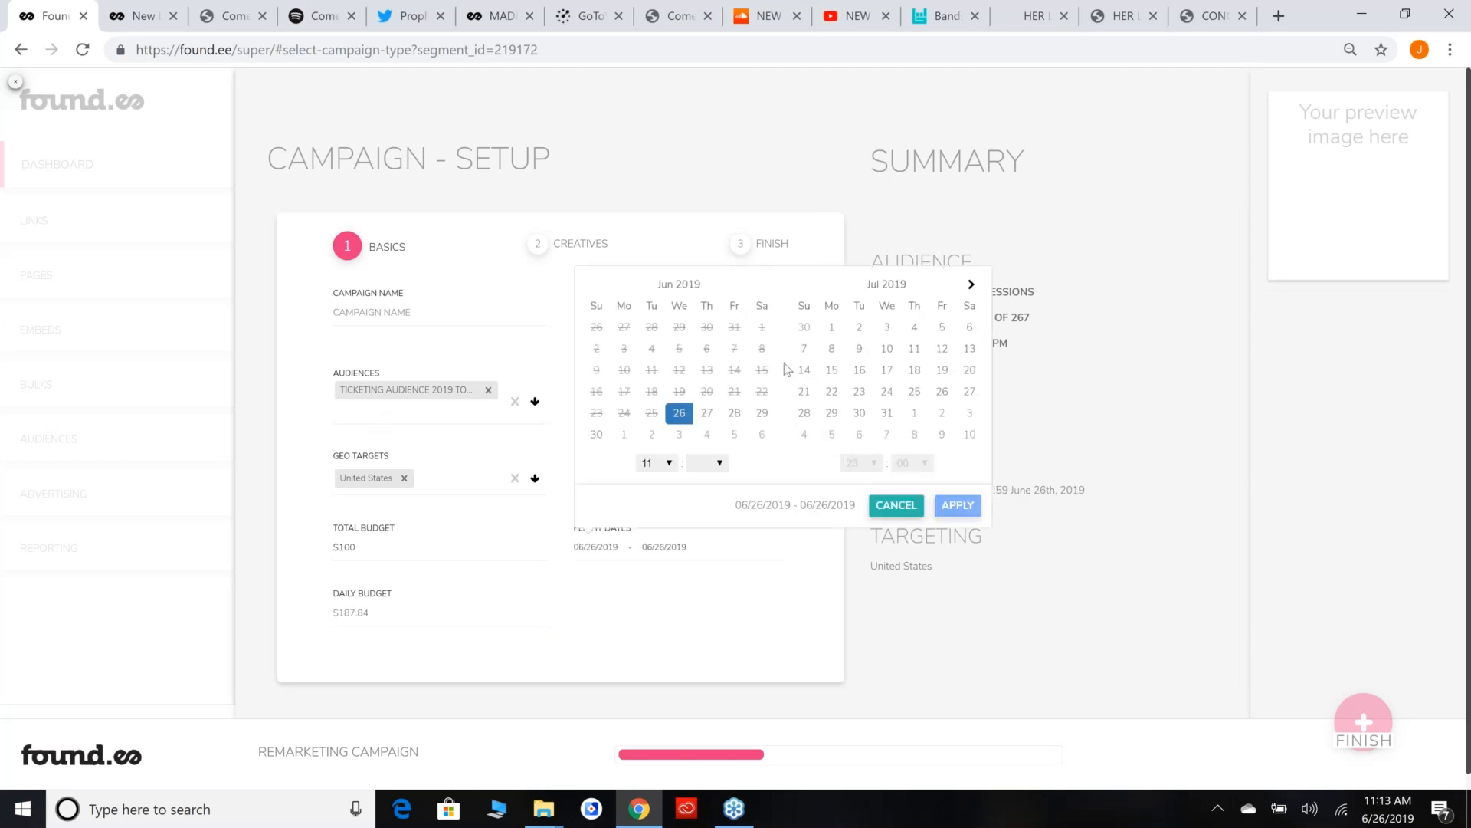
pyautogui.click(942, 348)
pyautogui.click(943, 347)
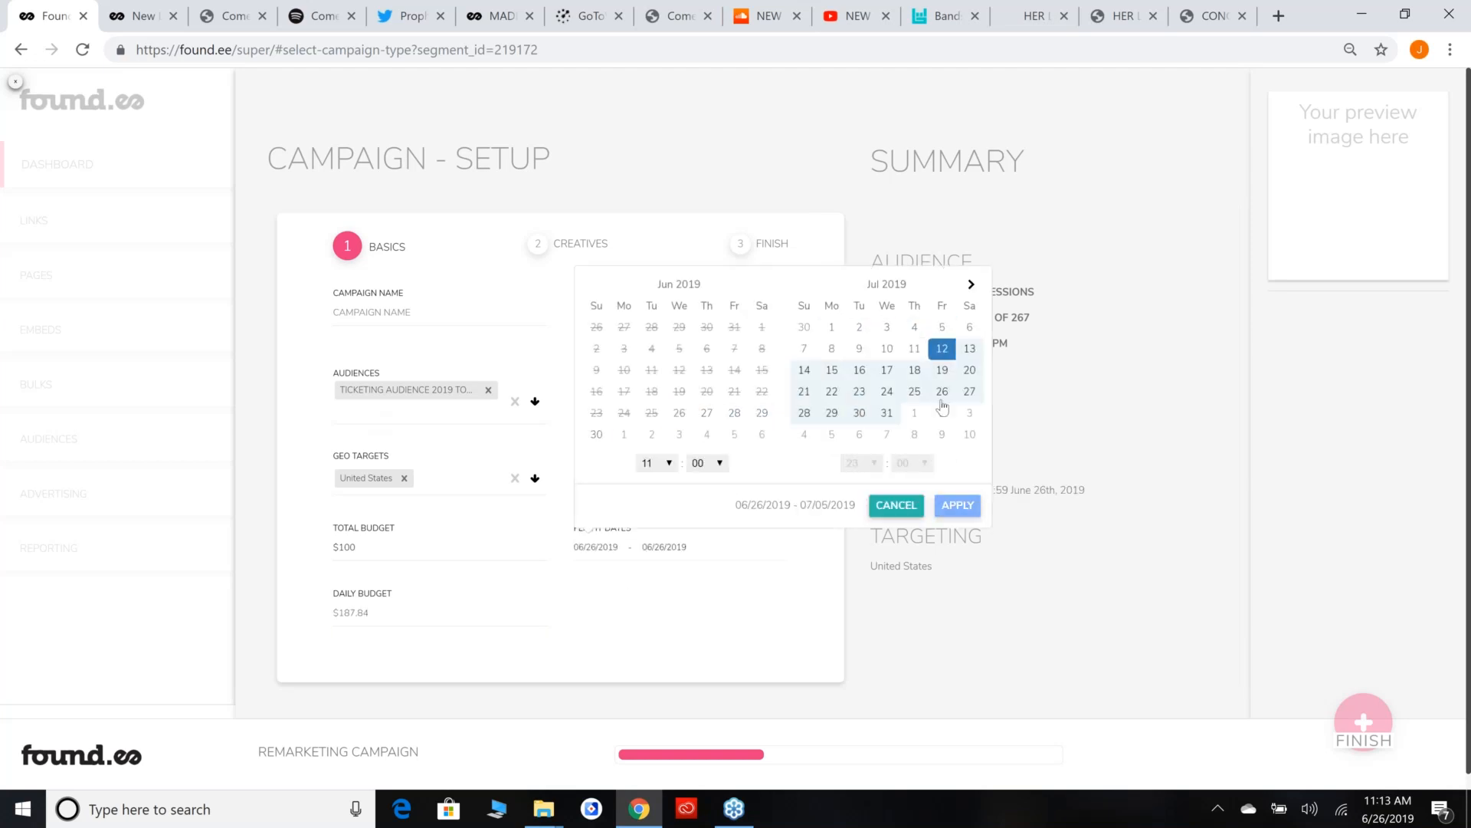
pyautogui.click(942, 391)
pyautogui.click(955, 502)
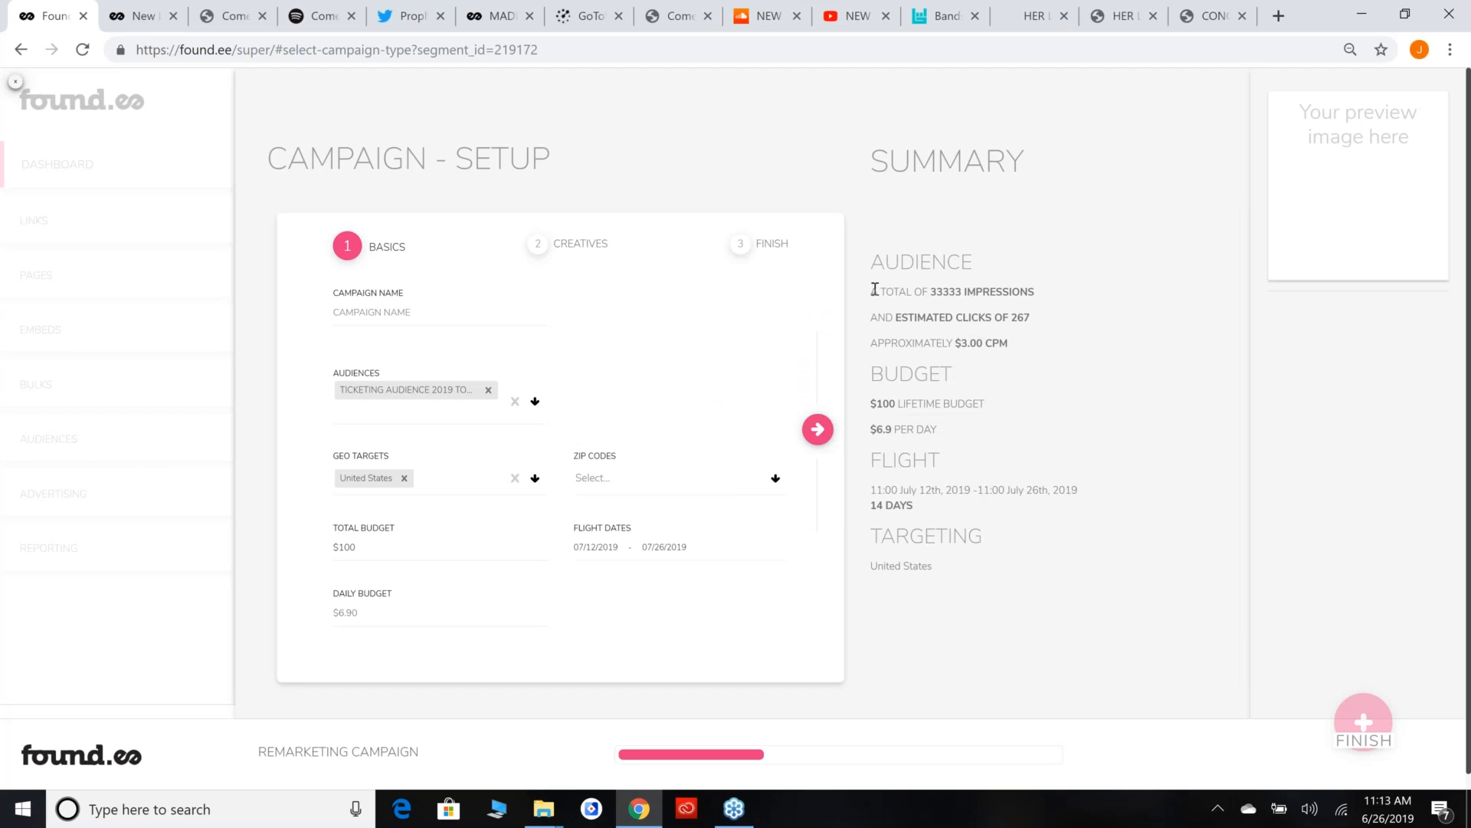
# Examine the audience and budget estimates in the campaign summary, and leave the campaign setup.
pyautogui.moveTo(873, 253); pyautogui.dragTo(1025, 429)
pyautogui.click(1036, 473)
pyautogui.click(15, 79)
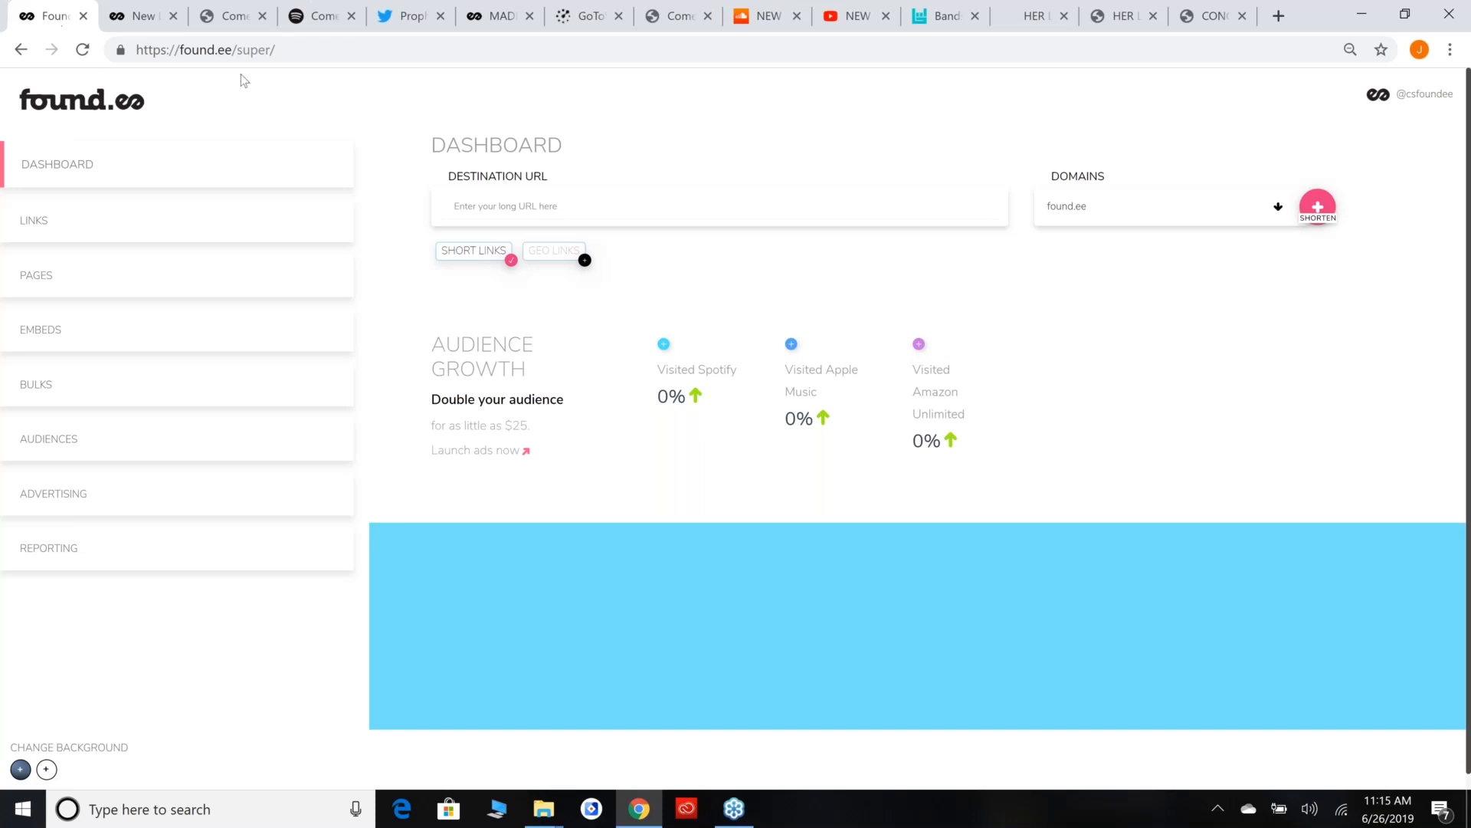
# Go to Pages and look over the page builder from the destination URL down to the tour dates option.
pyautogui.click(692, 201)
pyautogui.click(84, 282)
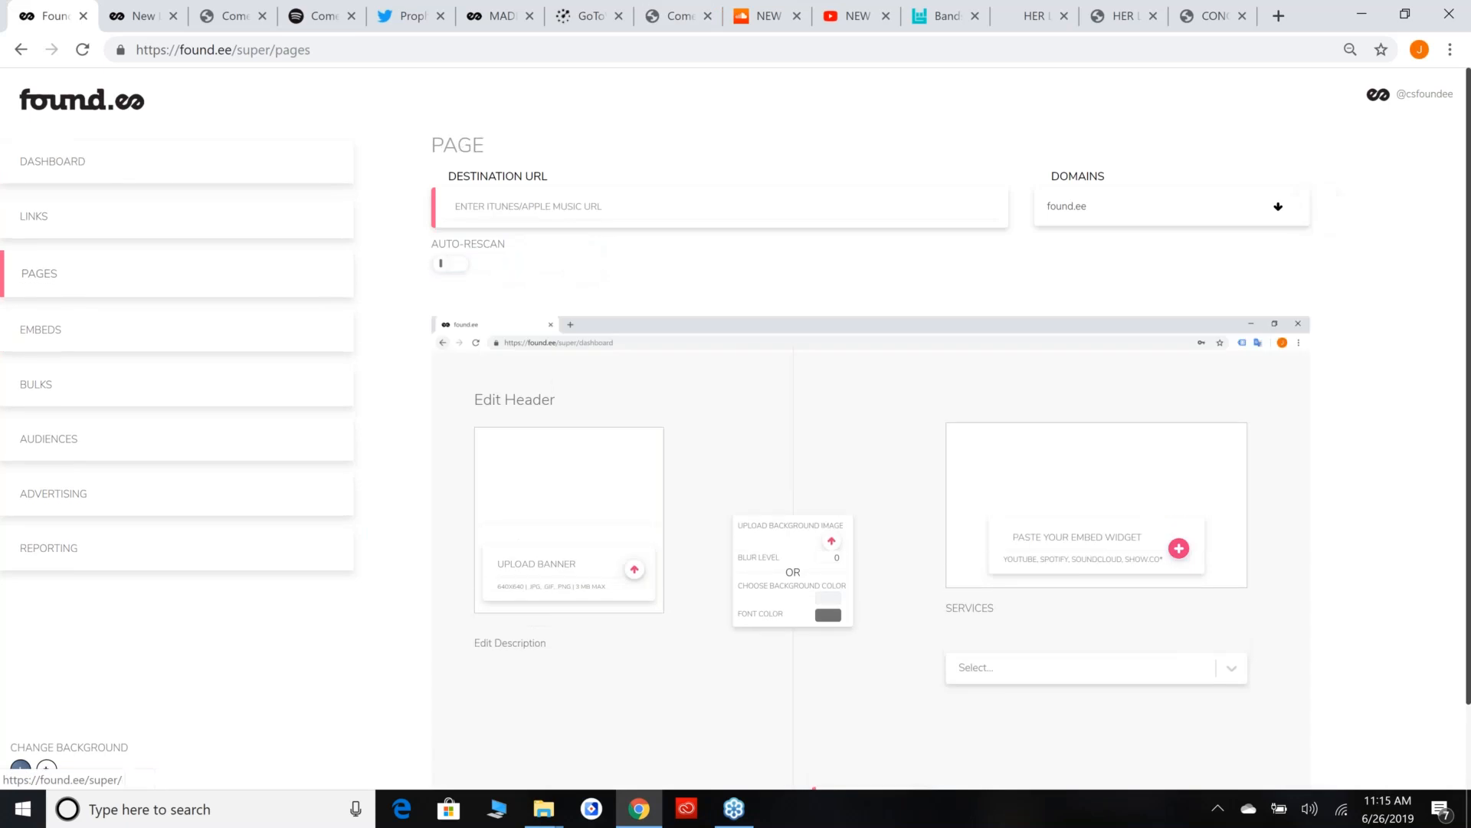
pyautogui.scroll(-1, 700, 253)
pyautogui.scroll(1, 700, 253)
pyautogui.scroll(-1, 881, 420)
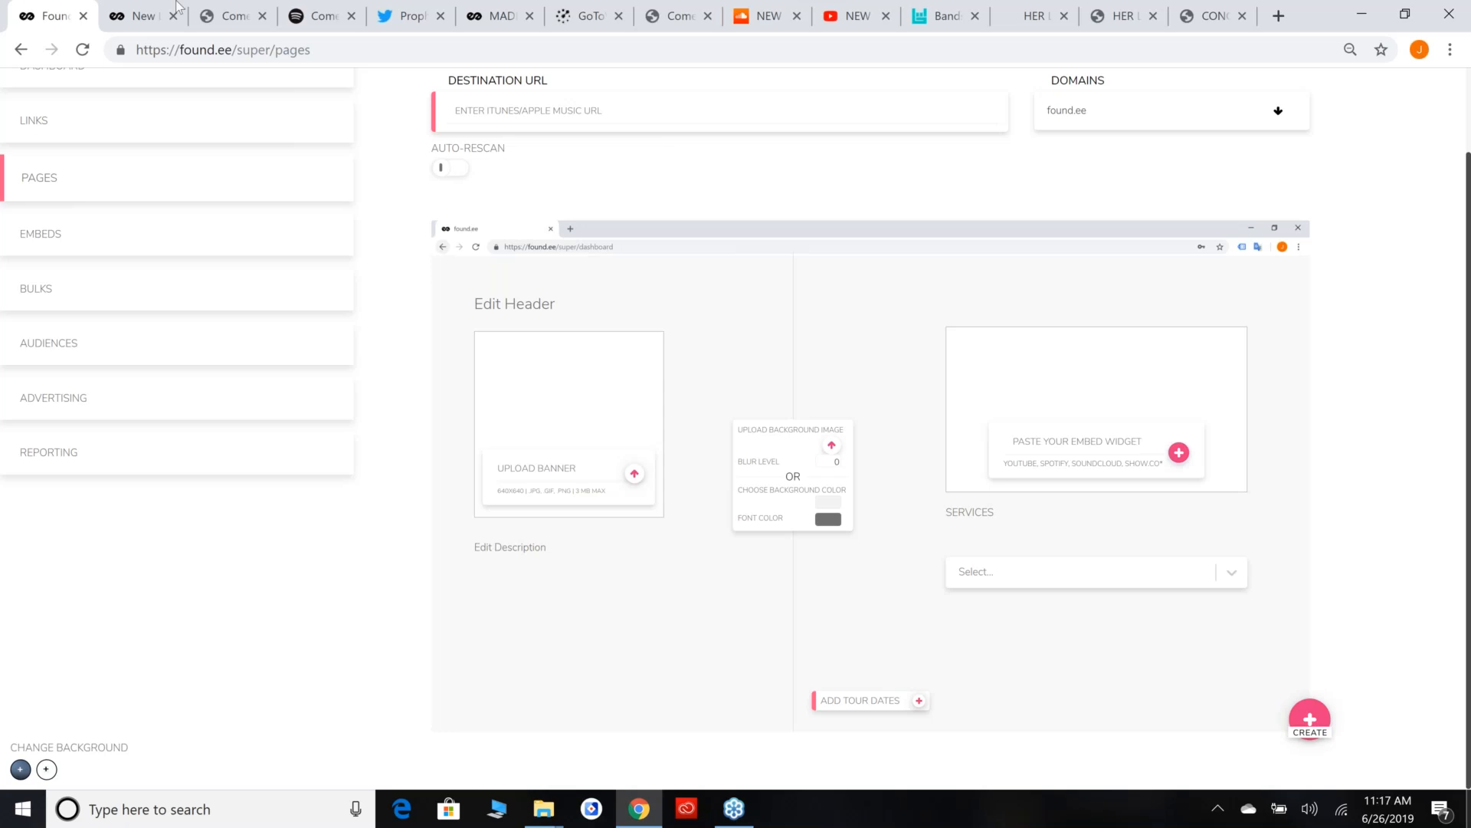
# Open the found.ee home page in a new browser tab.
pyautogui.click(1275, 25)
pyautogui.write('blog')
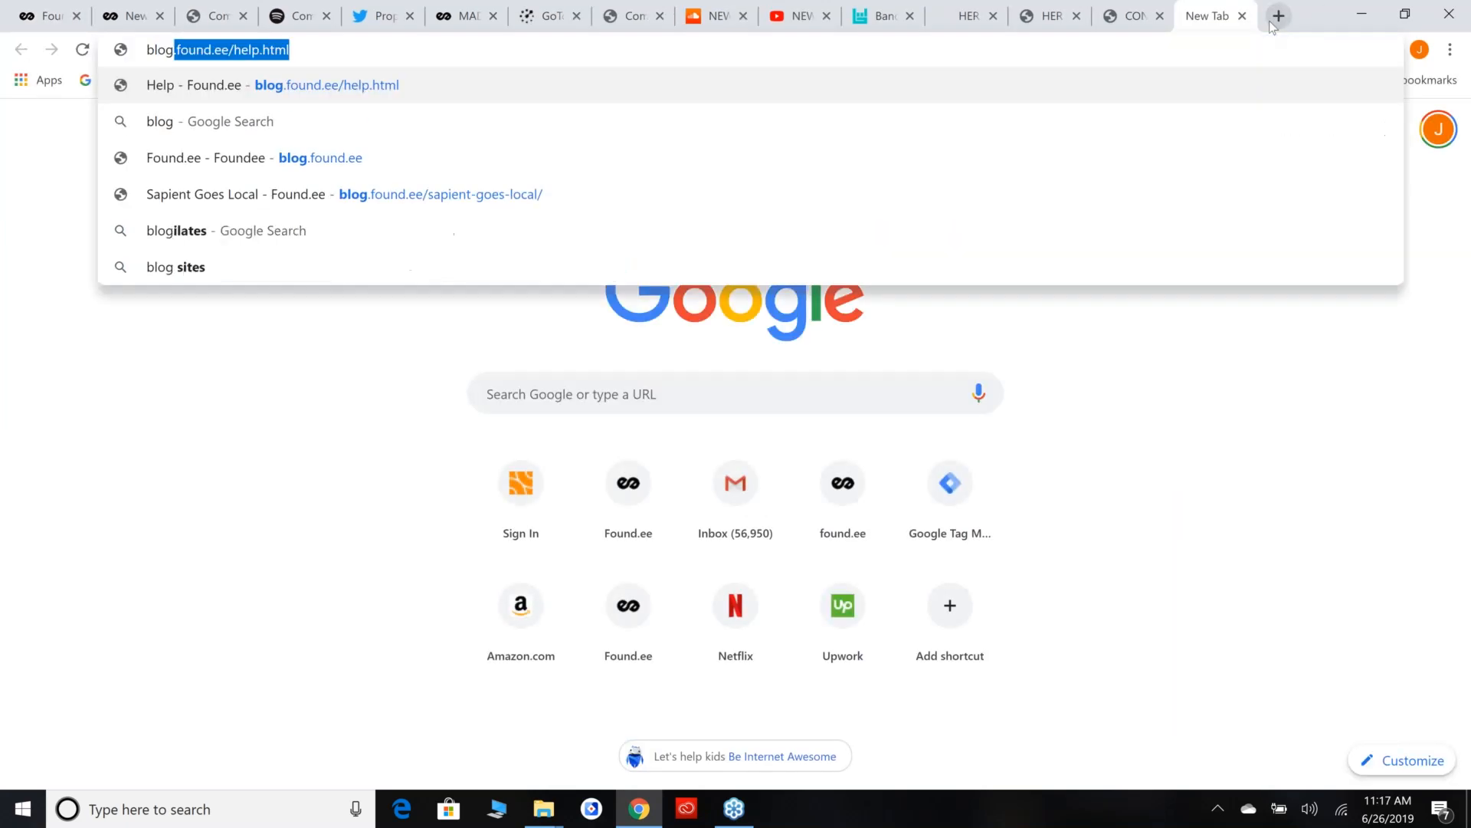
pyautogui.hotkey('ctrl', 'a')
pyautogui.write('found')
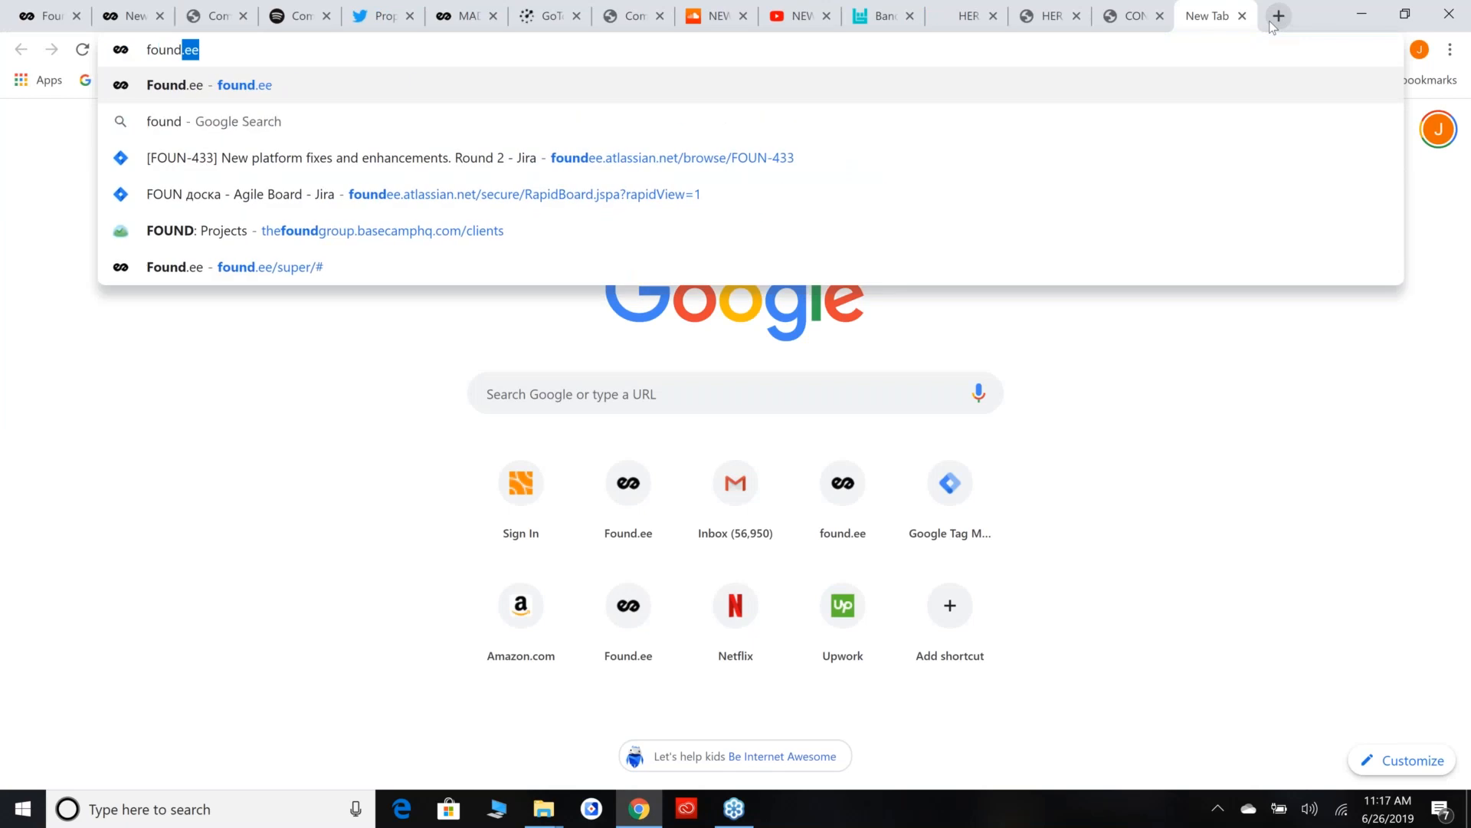
pyautogui.press('Return')
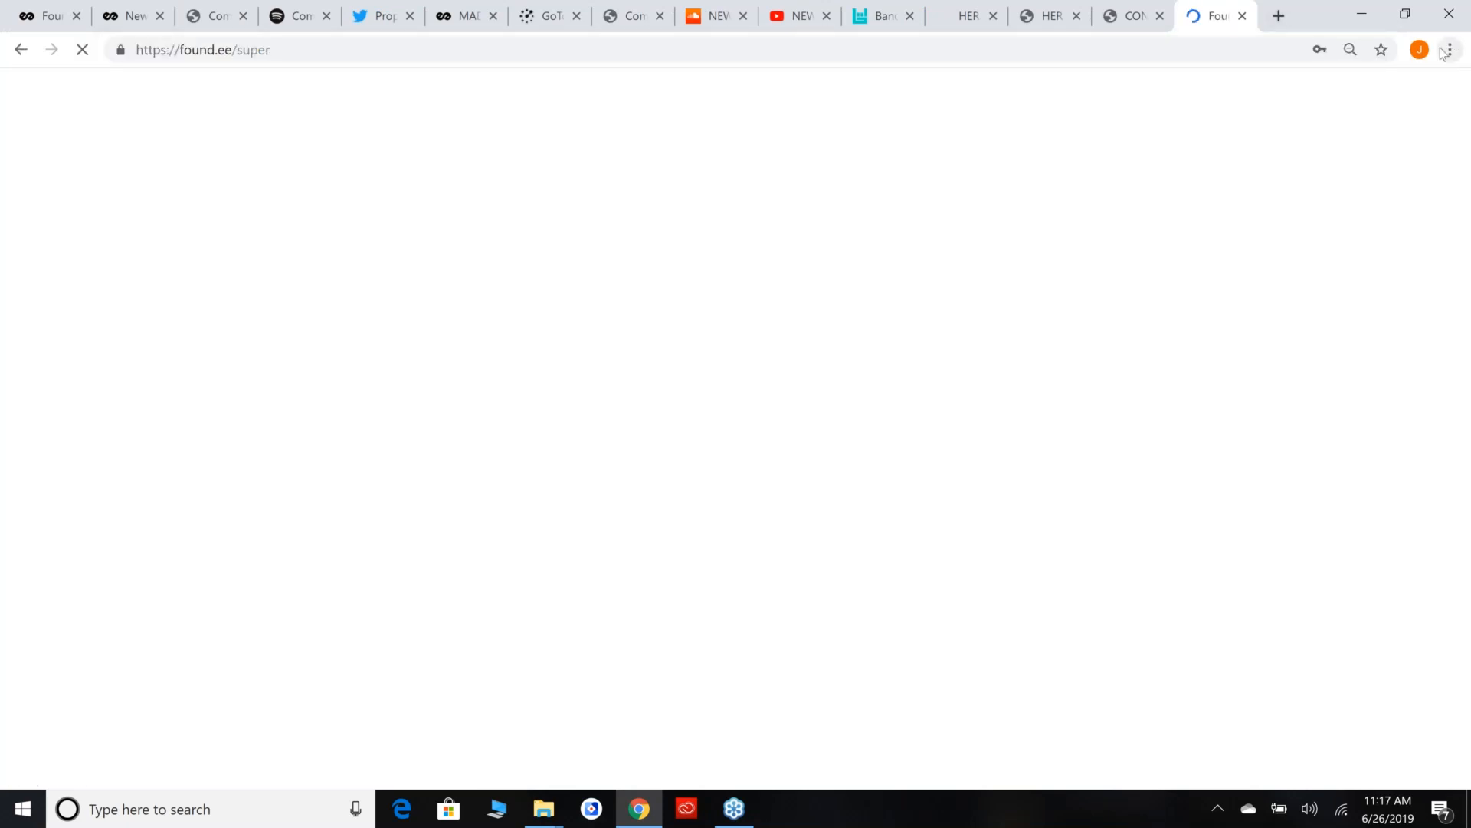
# Open the Sapient case study from Case Studies and Clients in its own tab and select its web address.
pyautogui.scroll(-9, 963, 256)
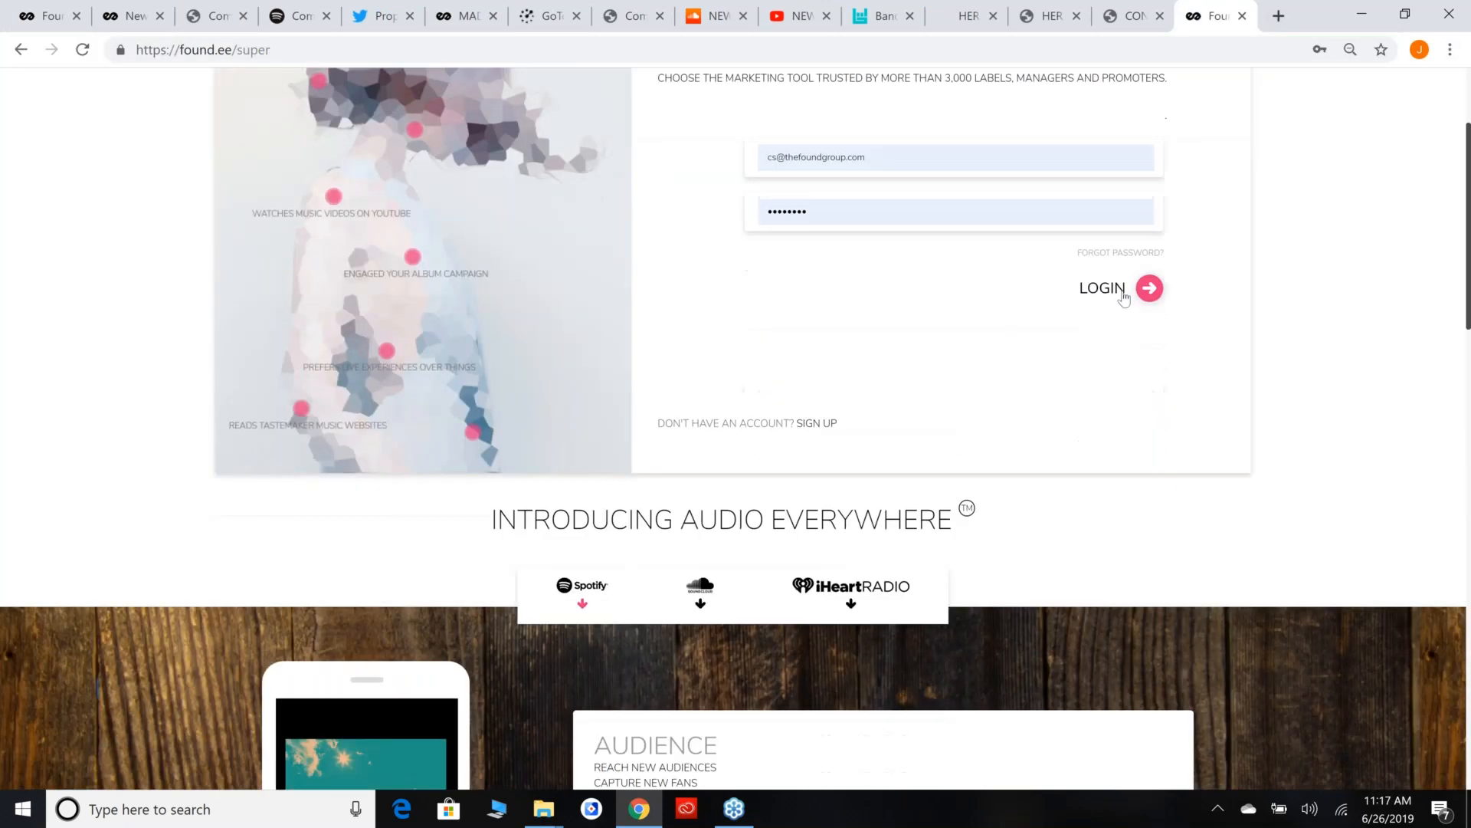
pyautogui.scroll(-15, 1226, 288)
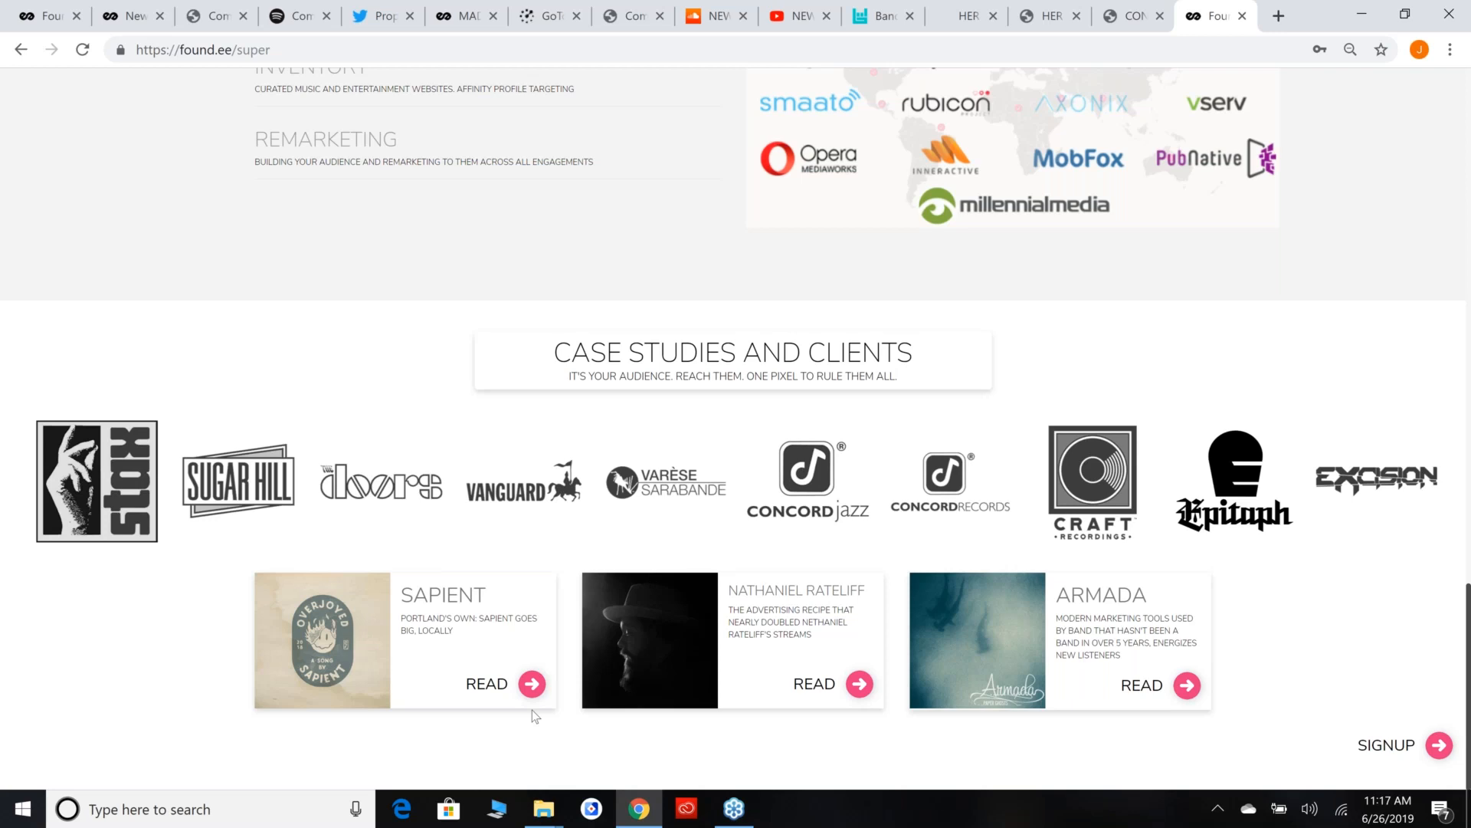
pyautogui.middleClick(531, 684)
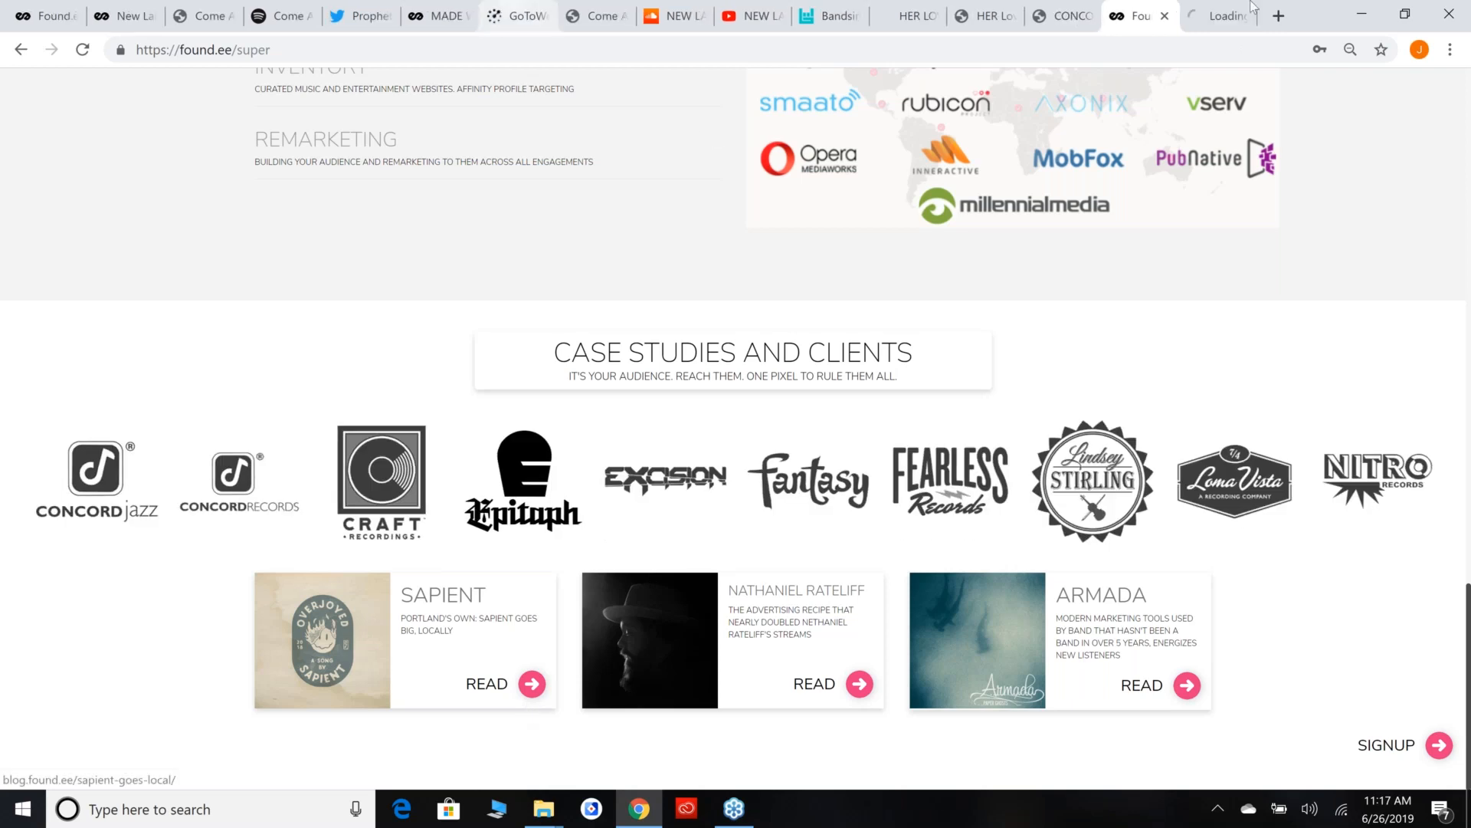
pyautogui.click(1217, 16)
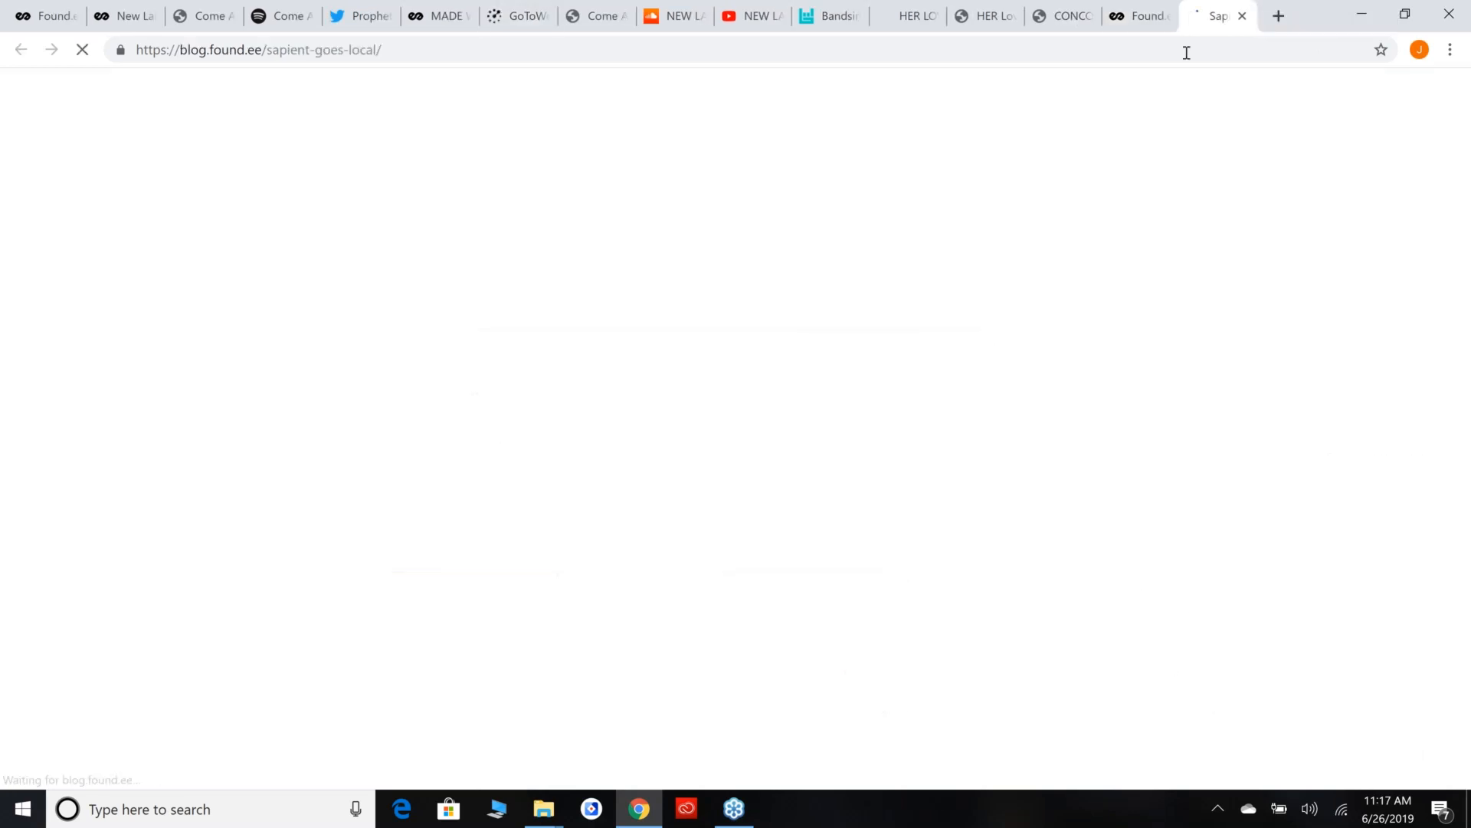
pyautogui.click(1188, 49)
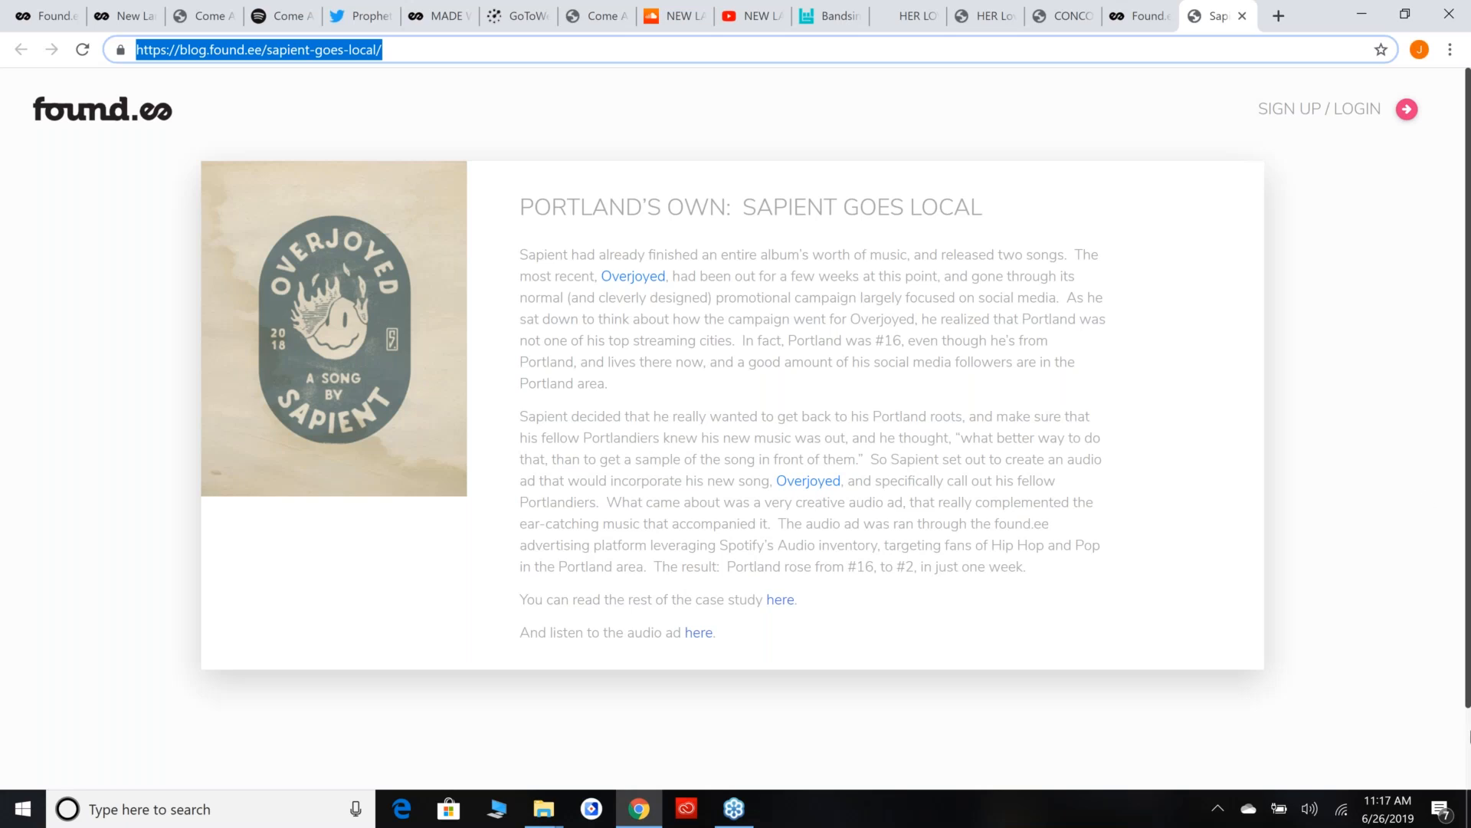
pyautogui.click(1456, 348)
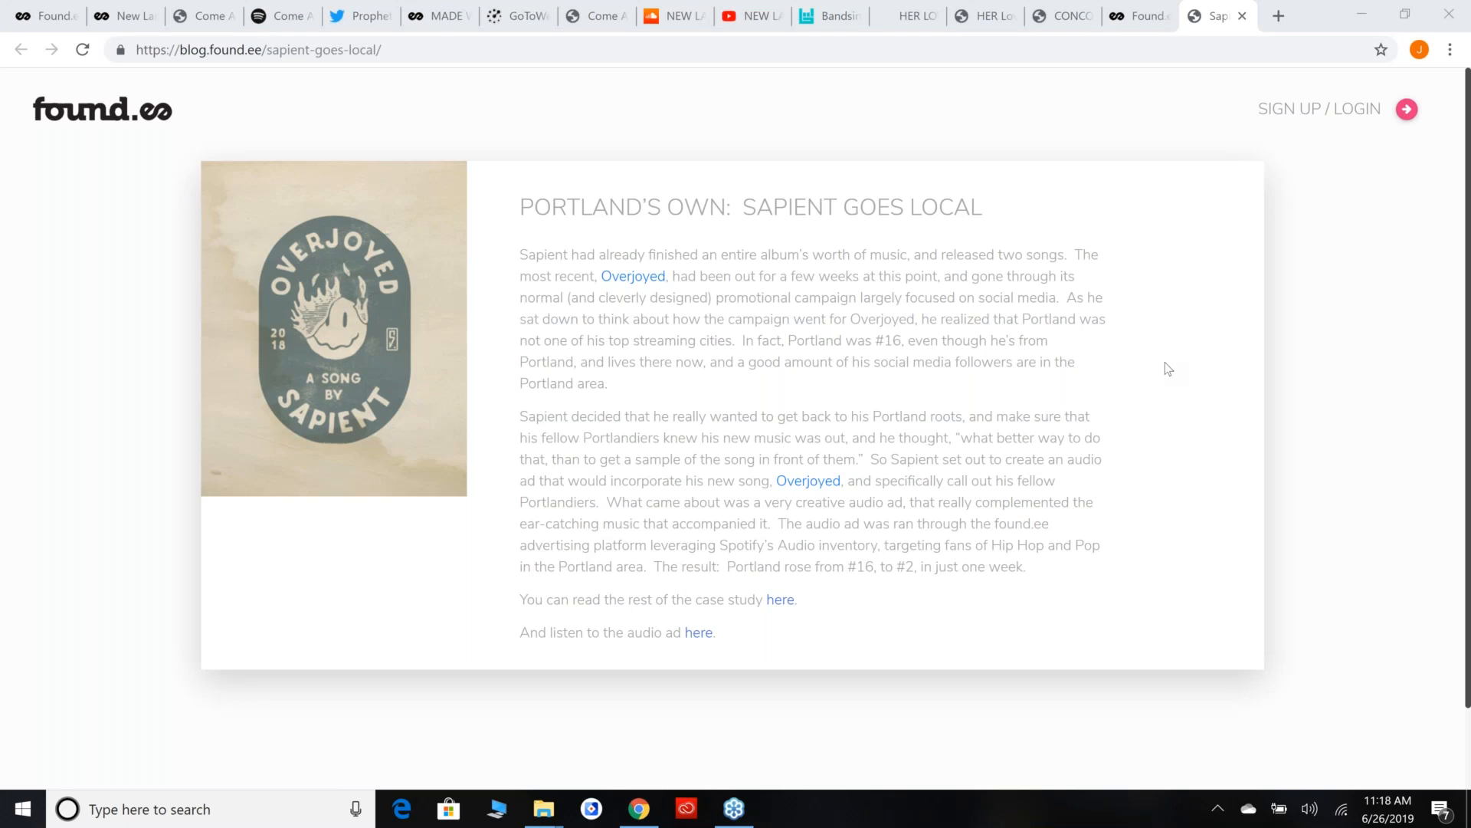
# Close the Sapient case study and open blog.found.ee/help.html in a new tab.
pyautogui.click(1243, 16)
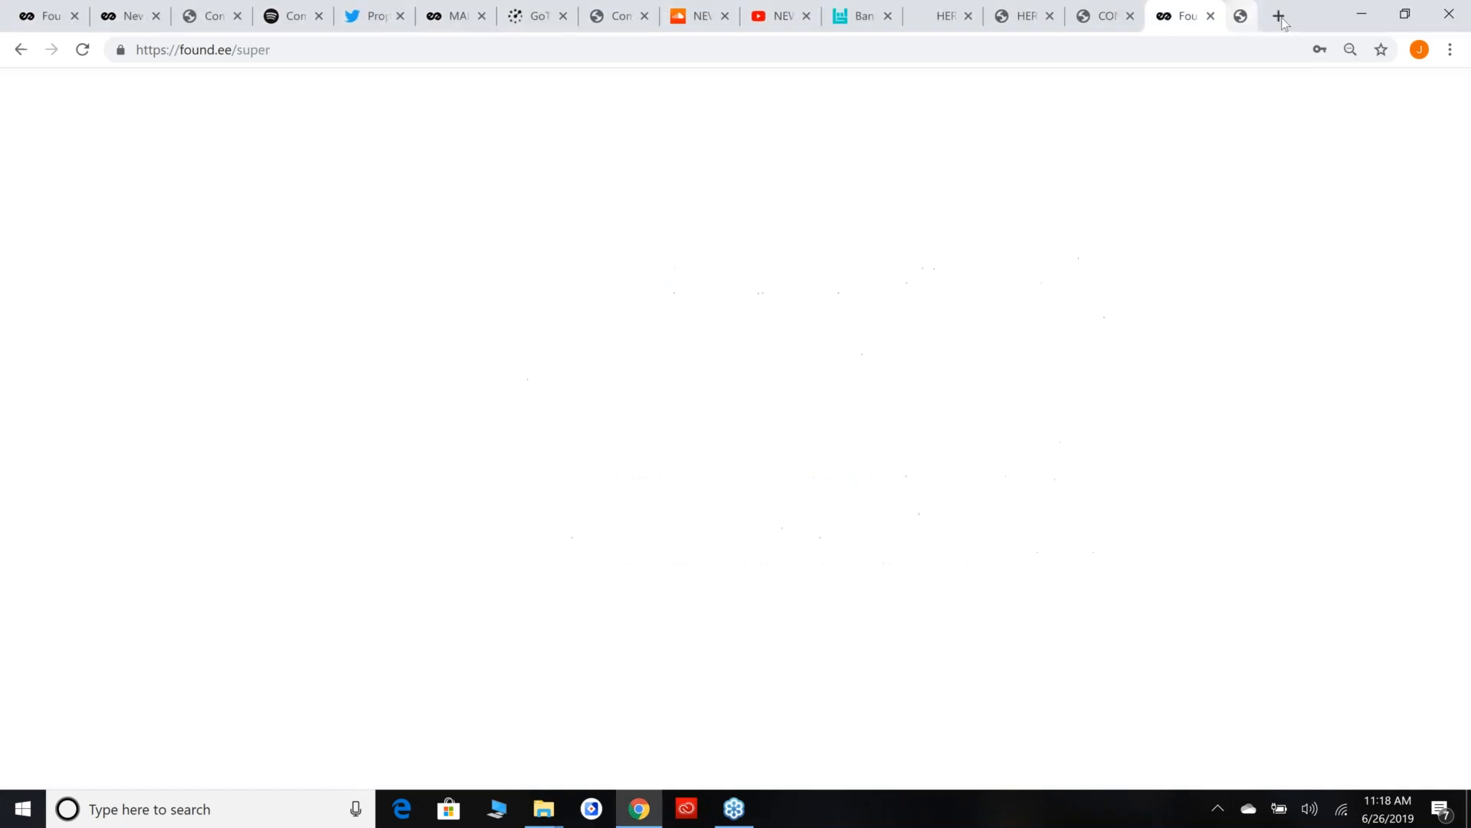
pyautogui.click(1279, 16)
pyautogui.write('blo')
pyautogui.press('Return')
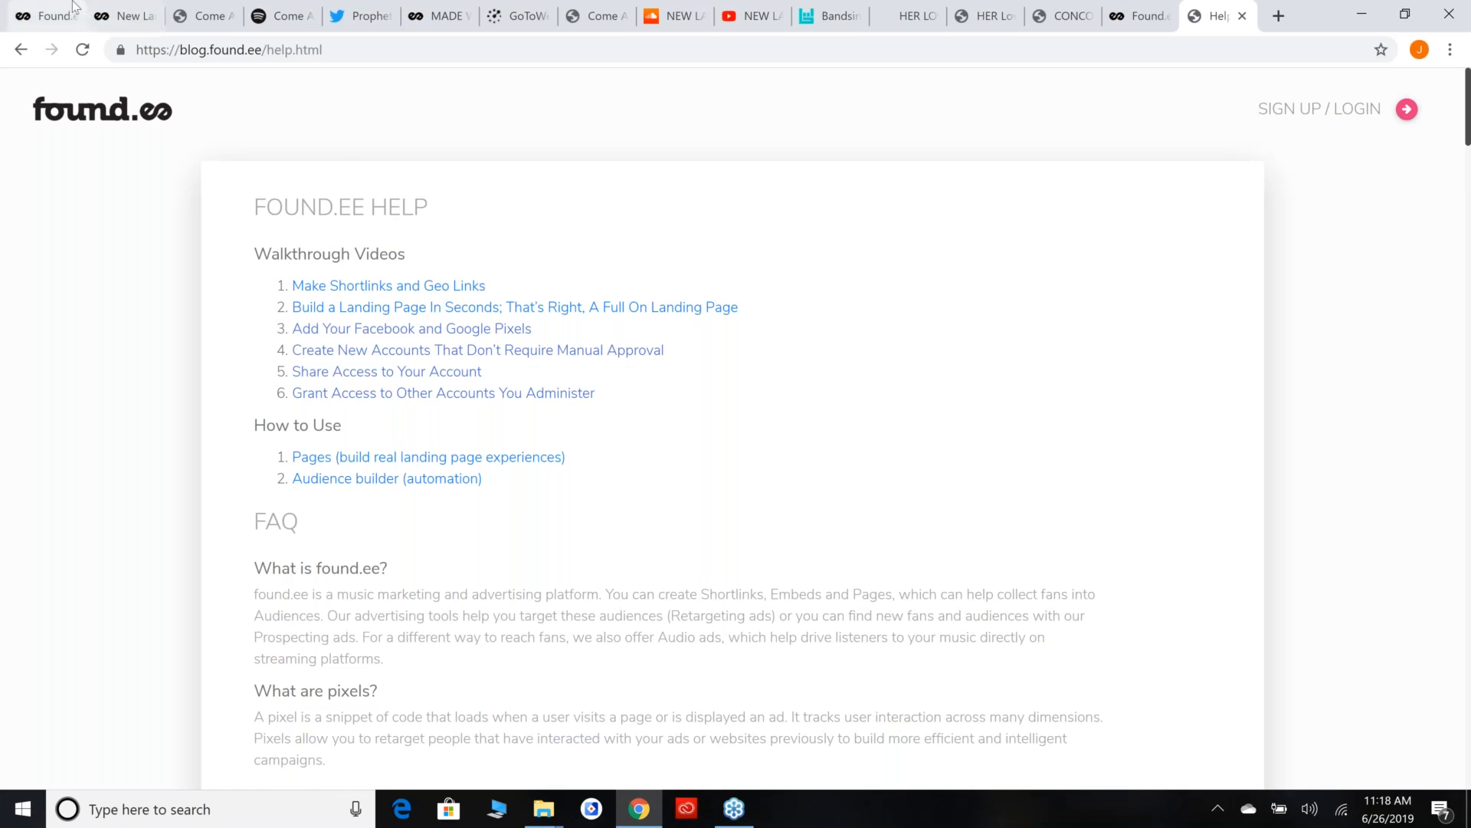
# Return to the page builder, enable auto-rescan, and set the rescan time to 06/27/19 10:12 PM.
pyautogui.click(45, 16)
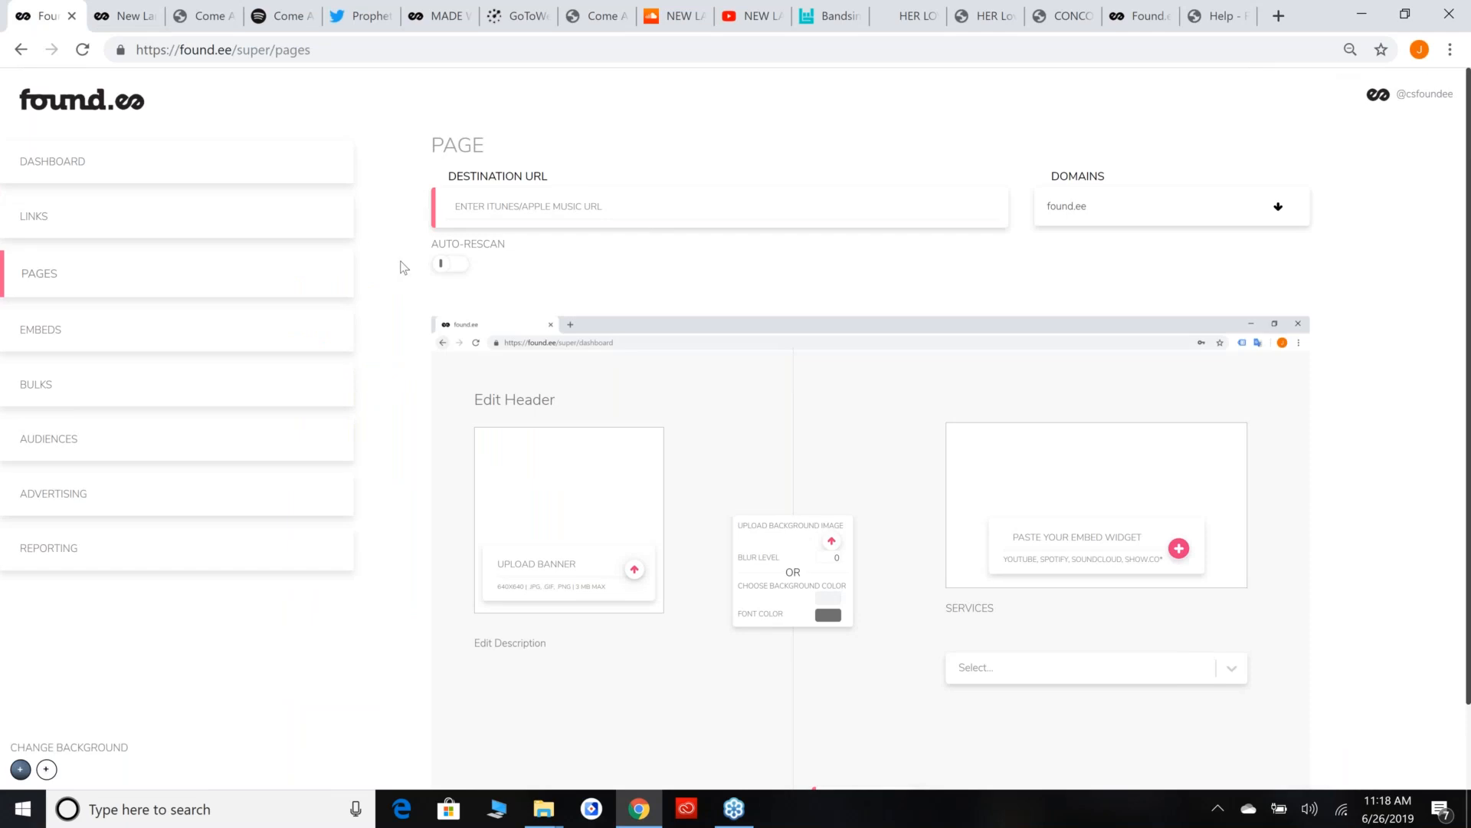
pyautogui.click(441, 264)
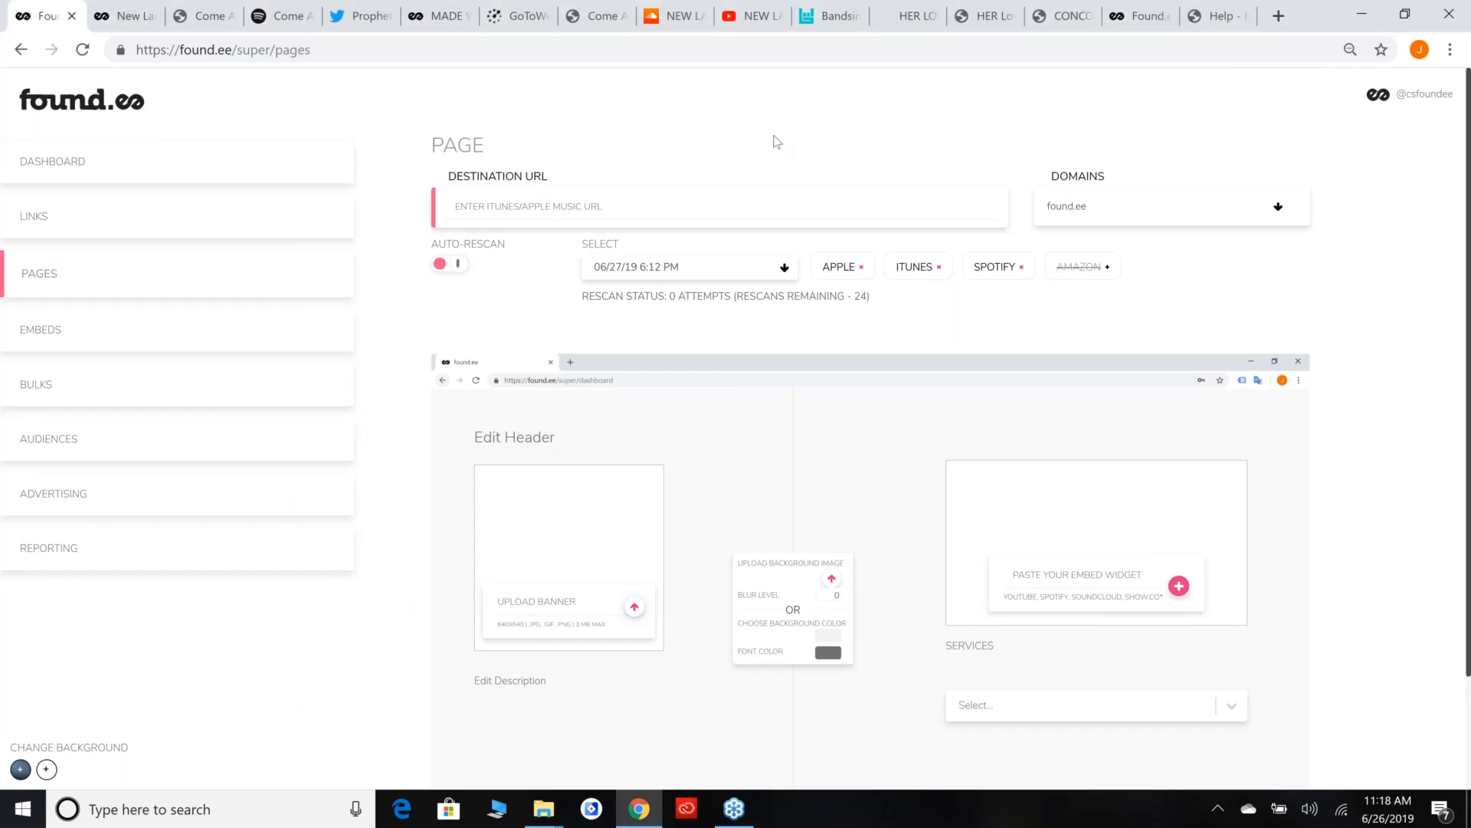
pyautogui.click(784, 268)
pyautogui.click(784, 268)
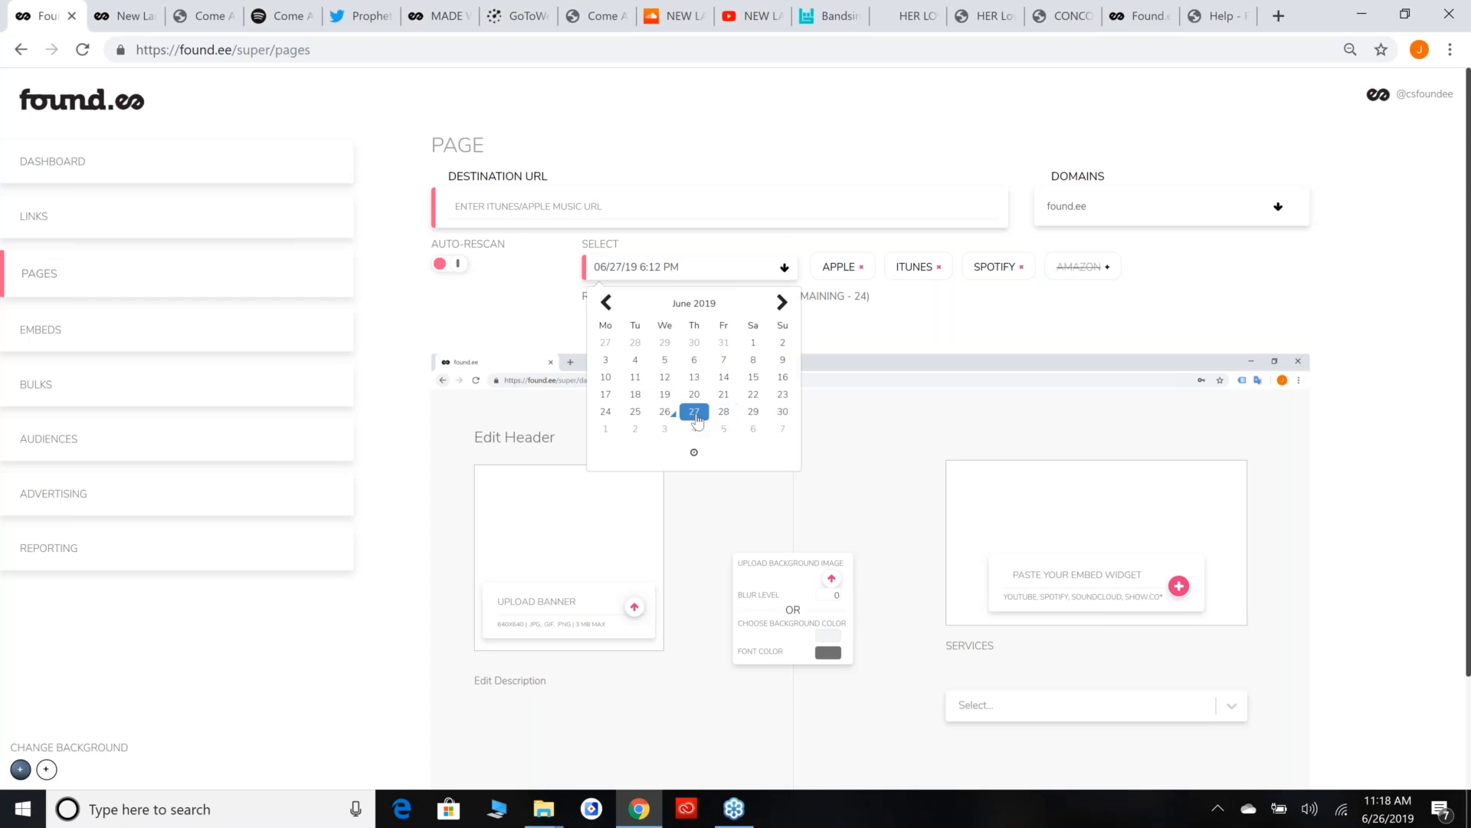
pyautogui.click(695, 418)
pyautogui.click(679, 267)
pyautogui.click(694, 452)
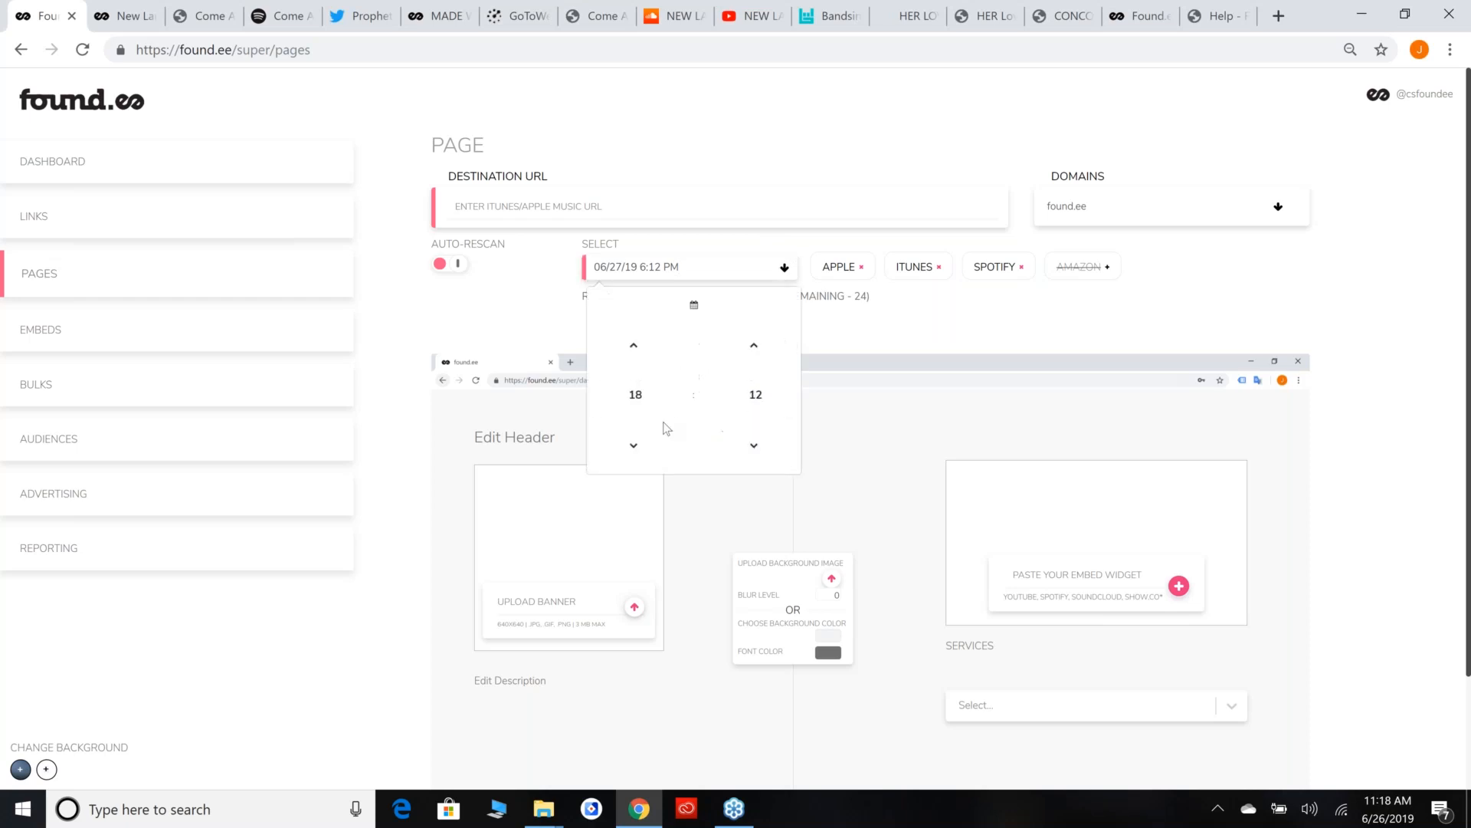
pyautogui.click(634, 344)
pyautogui.click(634, 345)
pyautogui.click(634, 345)
pyautogui.click(634, 344)
pyautogui.click(877, 339)
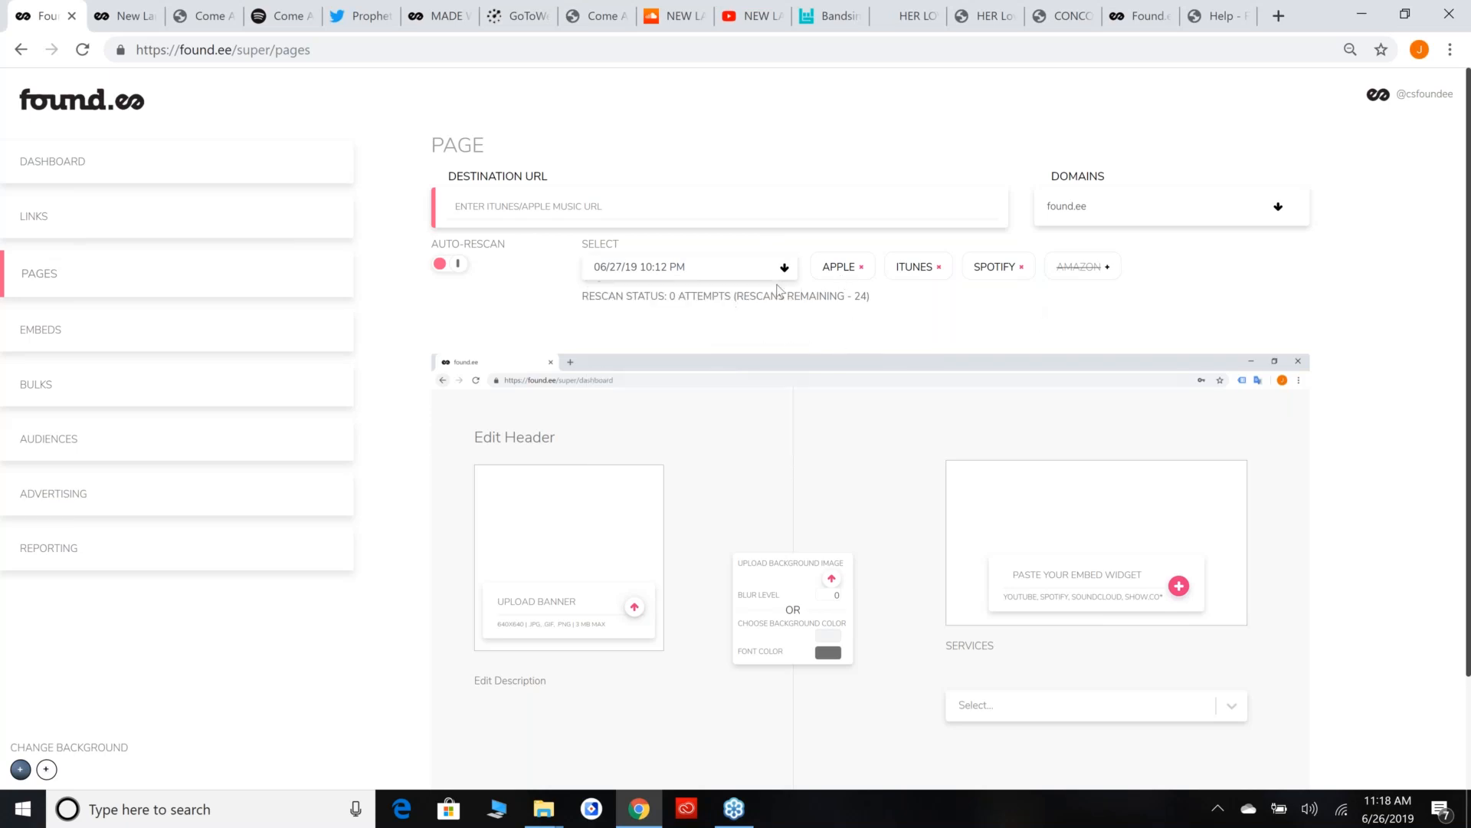
# Include Amazon in the auto-rescan services and check the Services selector in the page preview.
pyautogui.click(1106, 269)
pyautogui.scroll(-1, 1239, 623)
pyautogui.click(1232, 606)
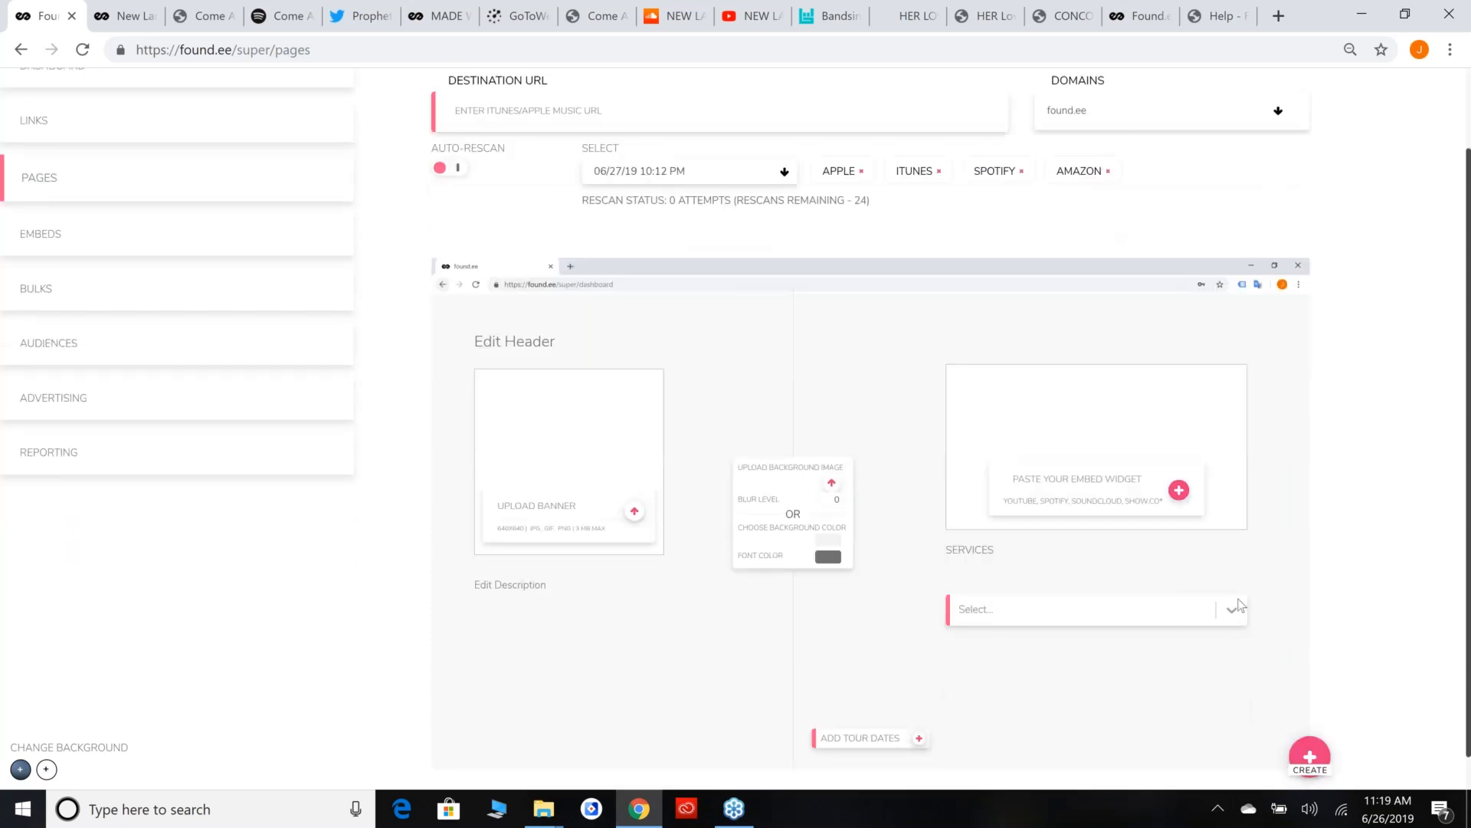
pyautogui.scroll(3, 1317, 476)
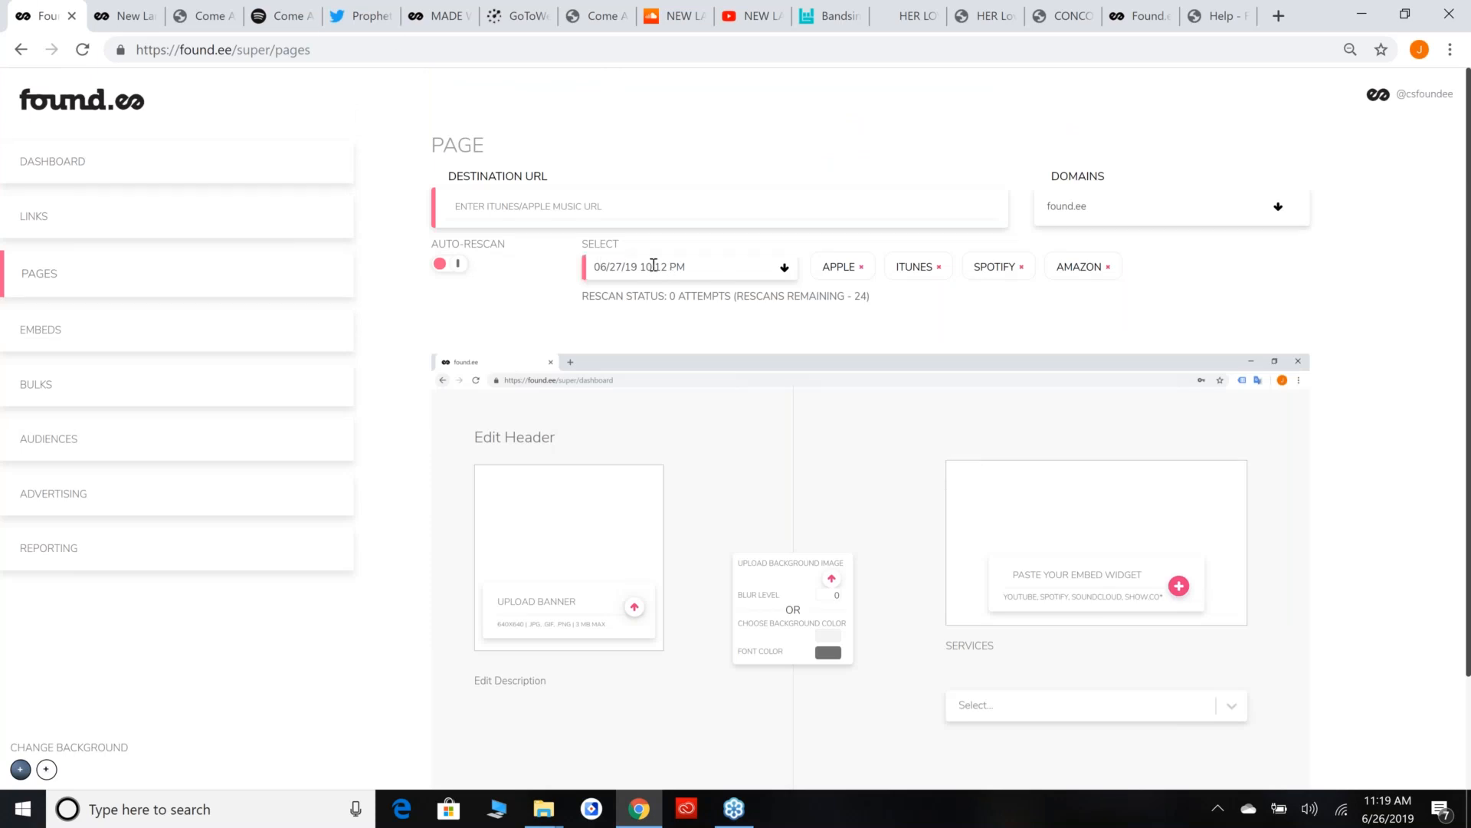
# Examine the rescan status line and the services chosen for auto-rescan.
pyautogui.moveTo(589, 300); pyautogui.dragTo(914, 309)
pyautogui.click(881, 343)
pyautogui.moveTo(846, 238); pyautogui.dragTo(910, 322)
pyautogui.click(910, 322)
# Return to the Found.ee home page tab and view its Case Studies and Clients section.
pyautogui.click(1224, 6)
pyautogui.click(1159, 6)
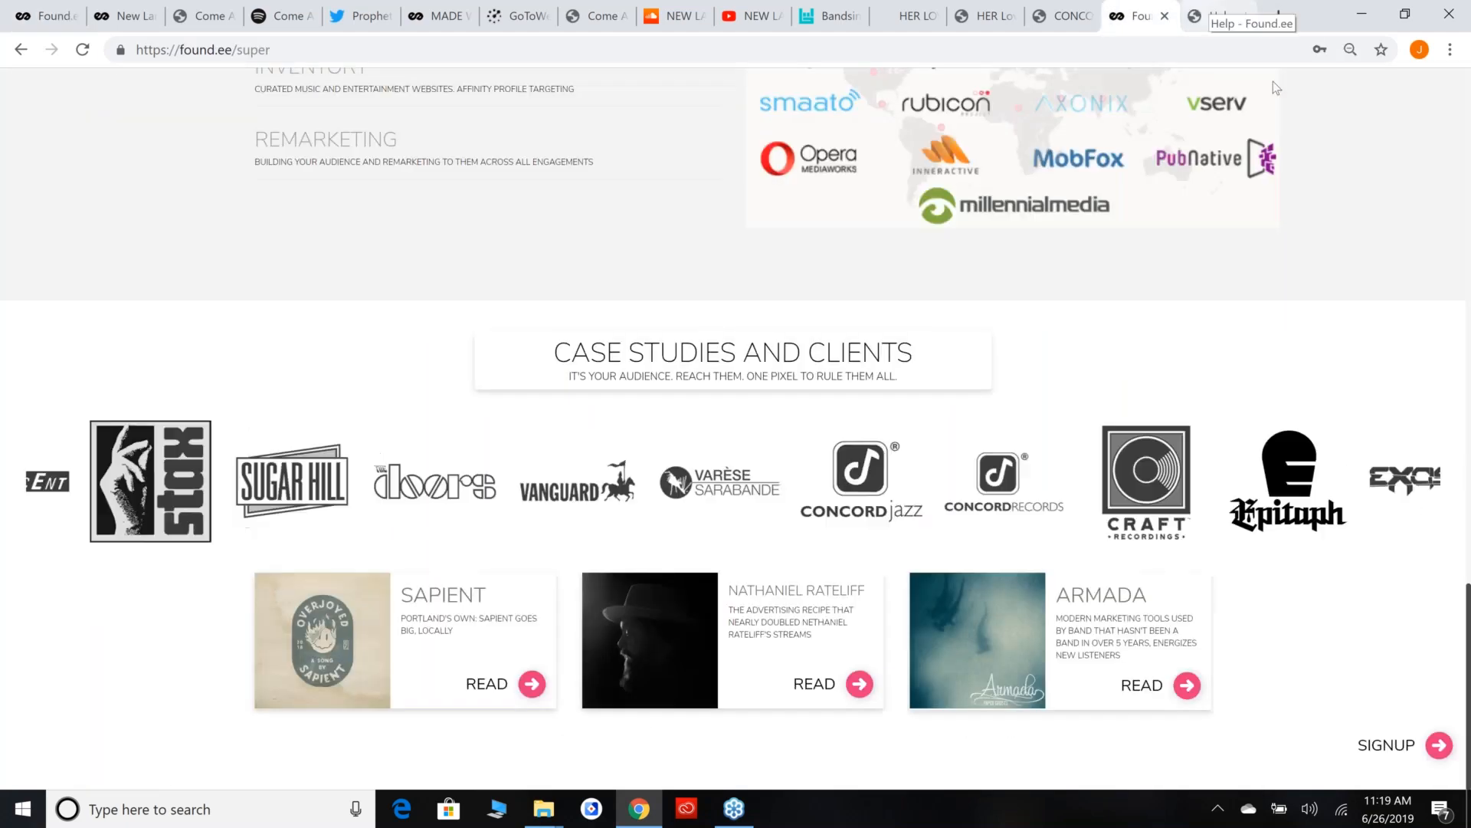
pyautogui.click(1455, 282)
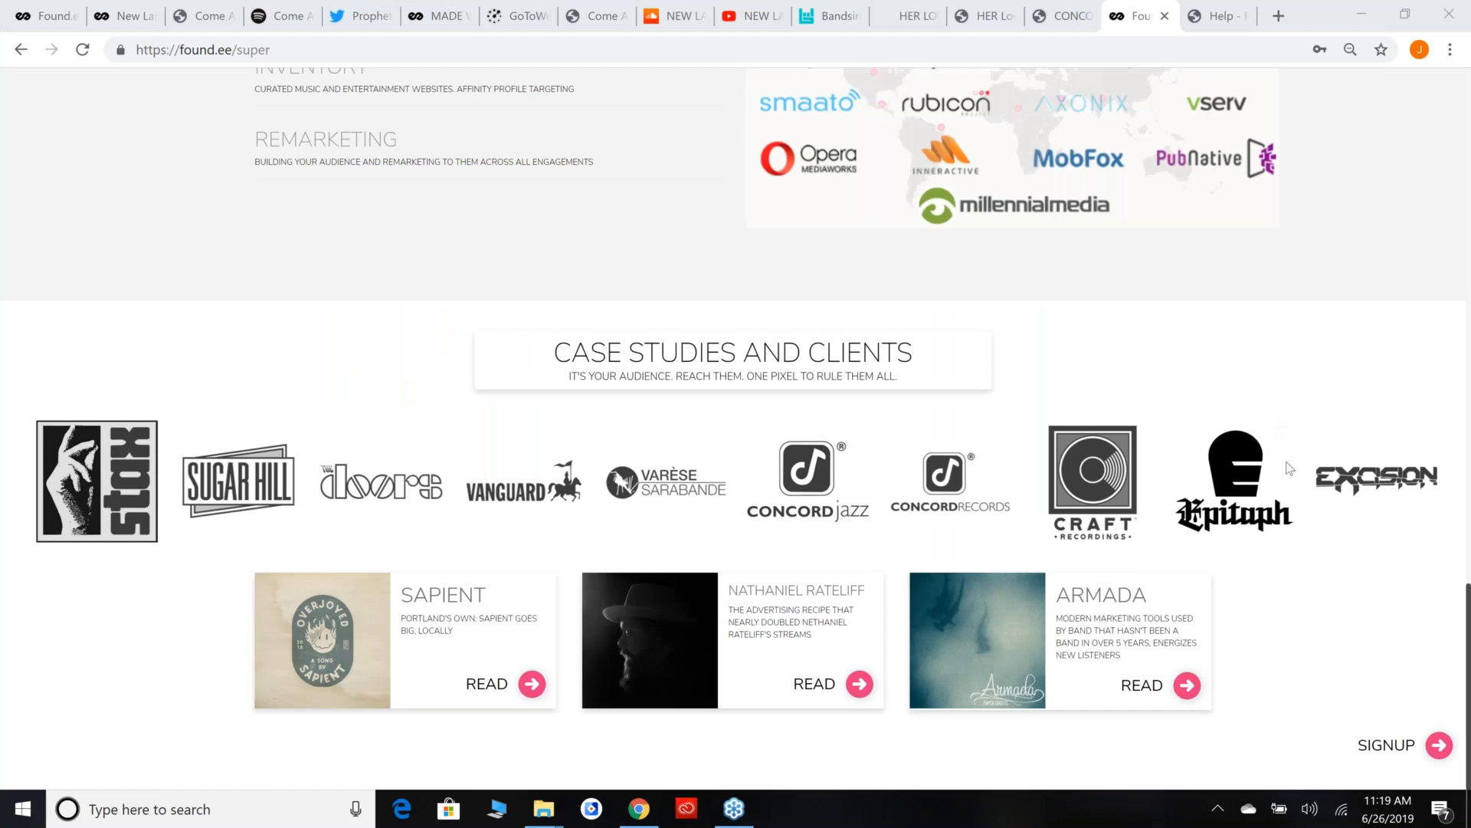